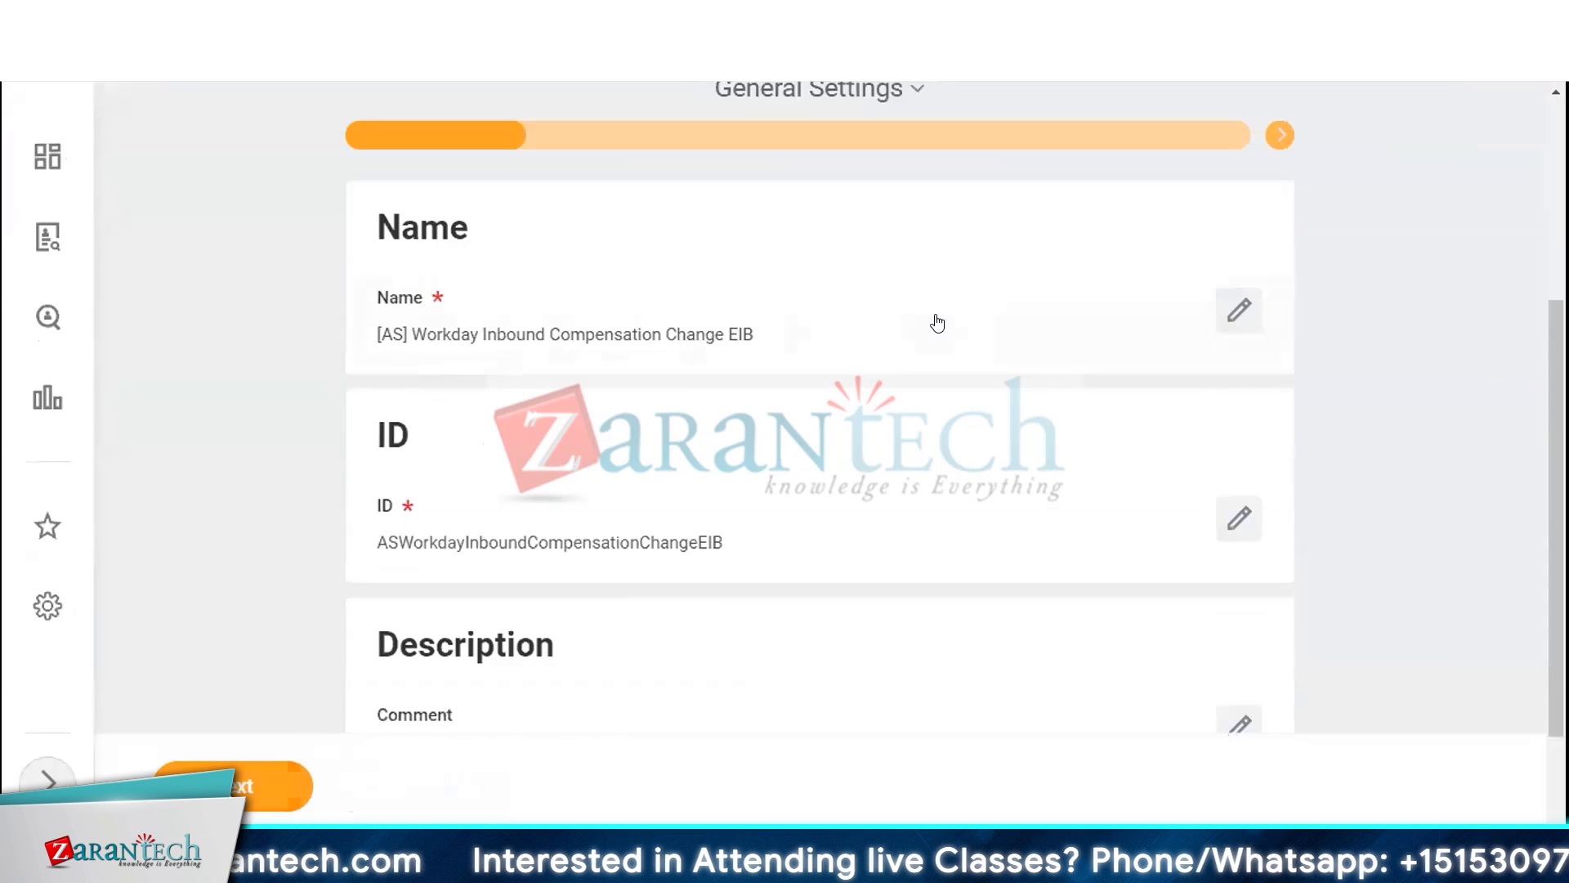
{"action": "scroll", "coordinate": [937, 323], "scroll_direction": "down", "scroll_amount": 2}
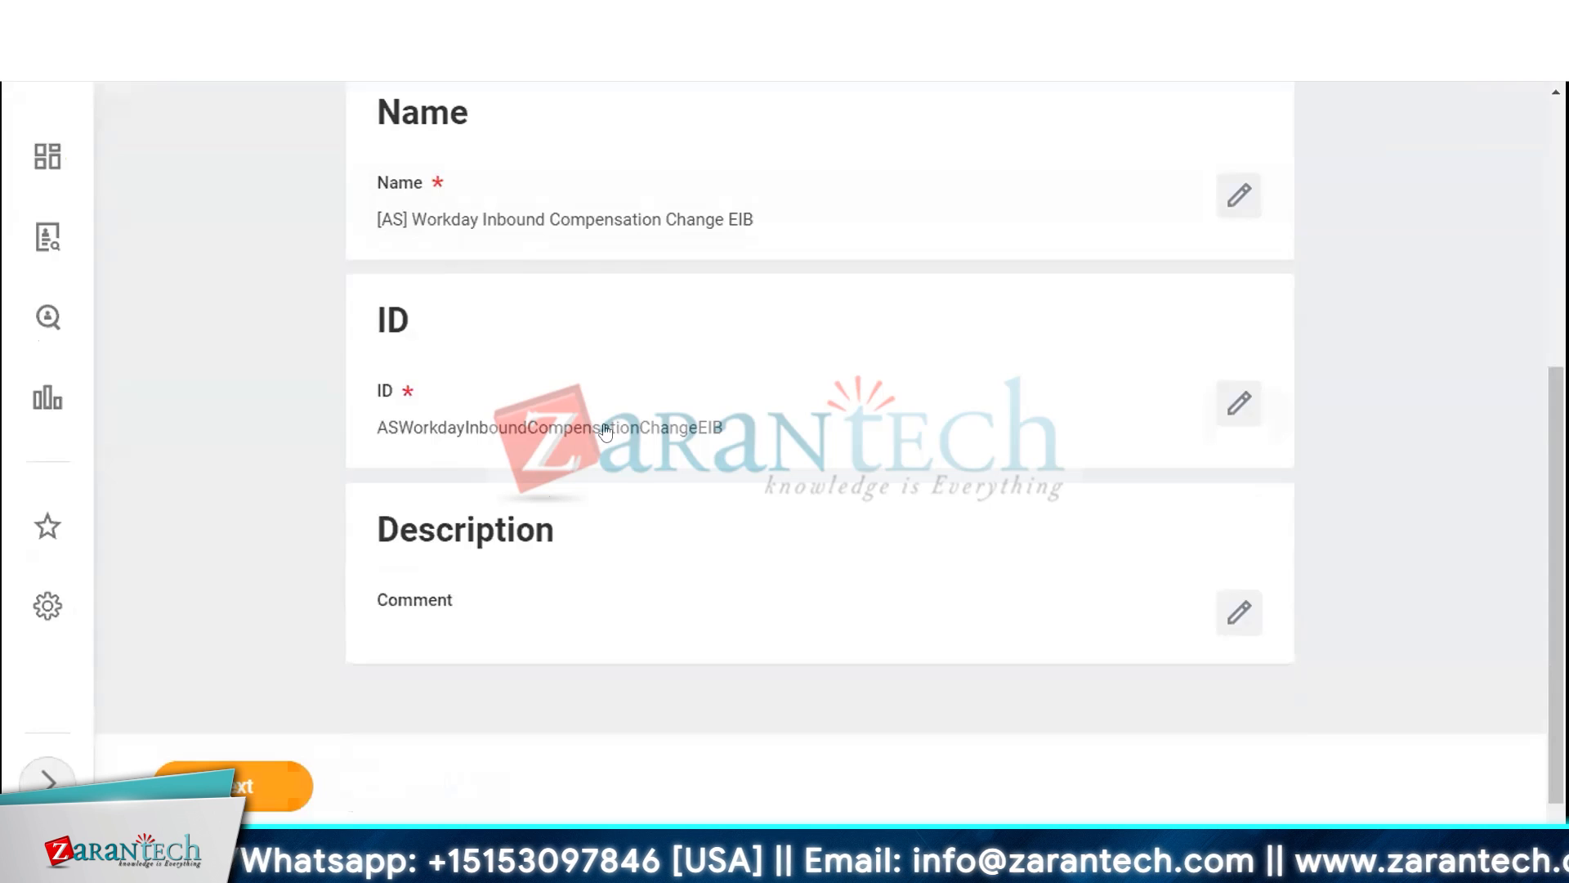
{"action": "left_click", "coordinate": [1238, 403]}
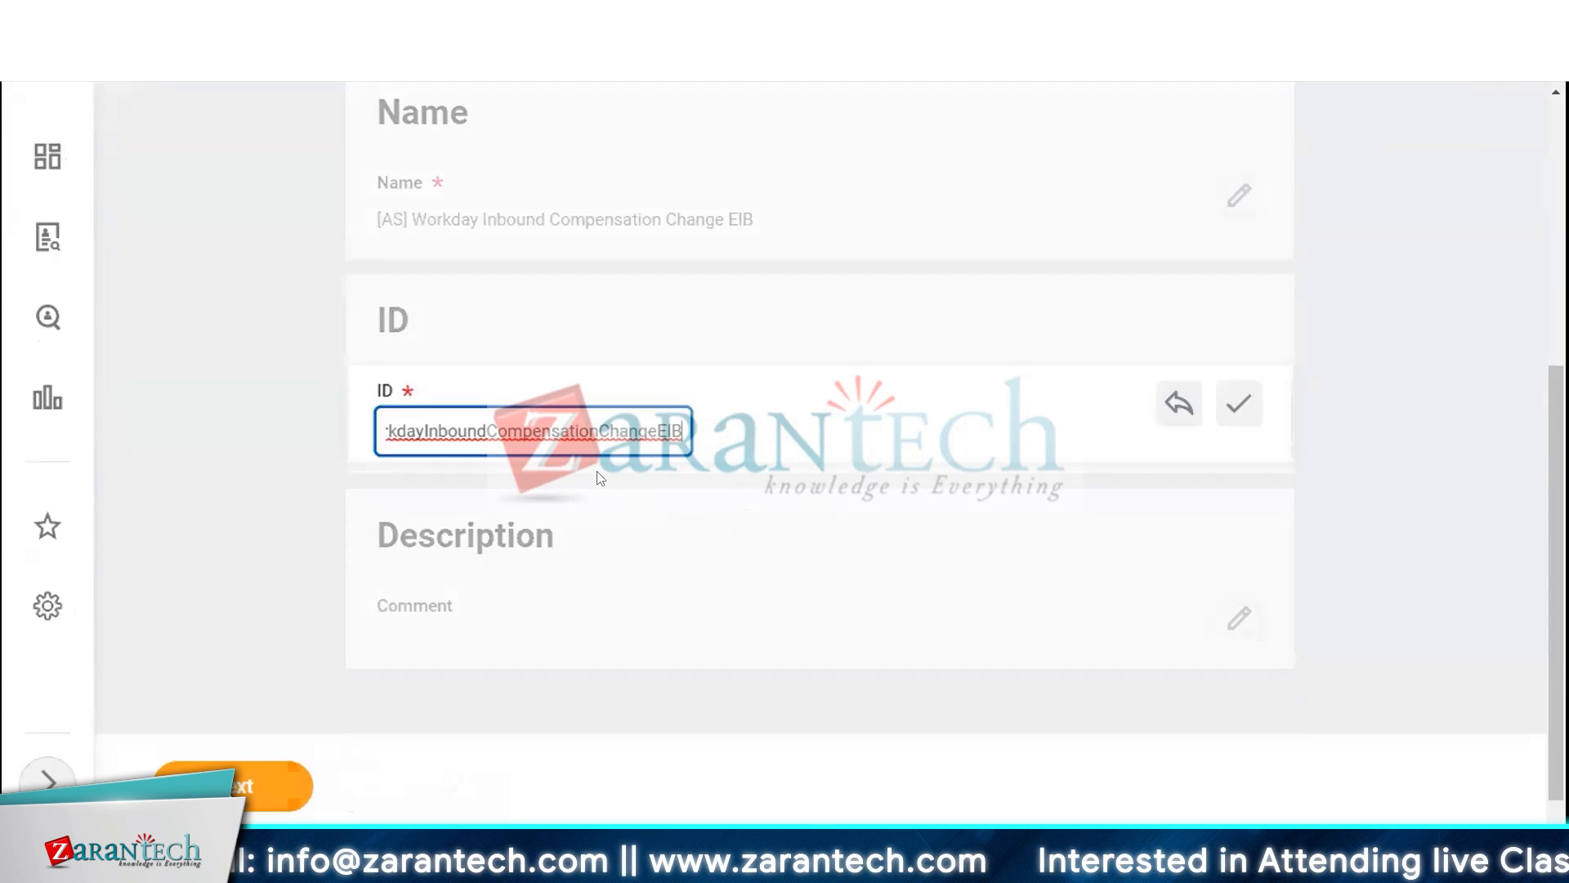
{"action": "left_click", "coordinate": [1179, 404]}
Enter the comment 'This EIB will be used for yearly salary change.' in the Description and proceed to the next page
{"action": "scroll", "coordinate": [846, 539], "scroll_direction": "down", "scroll_amount": 1}
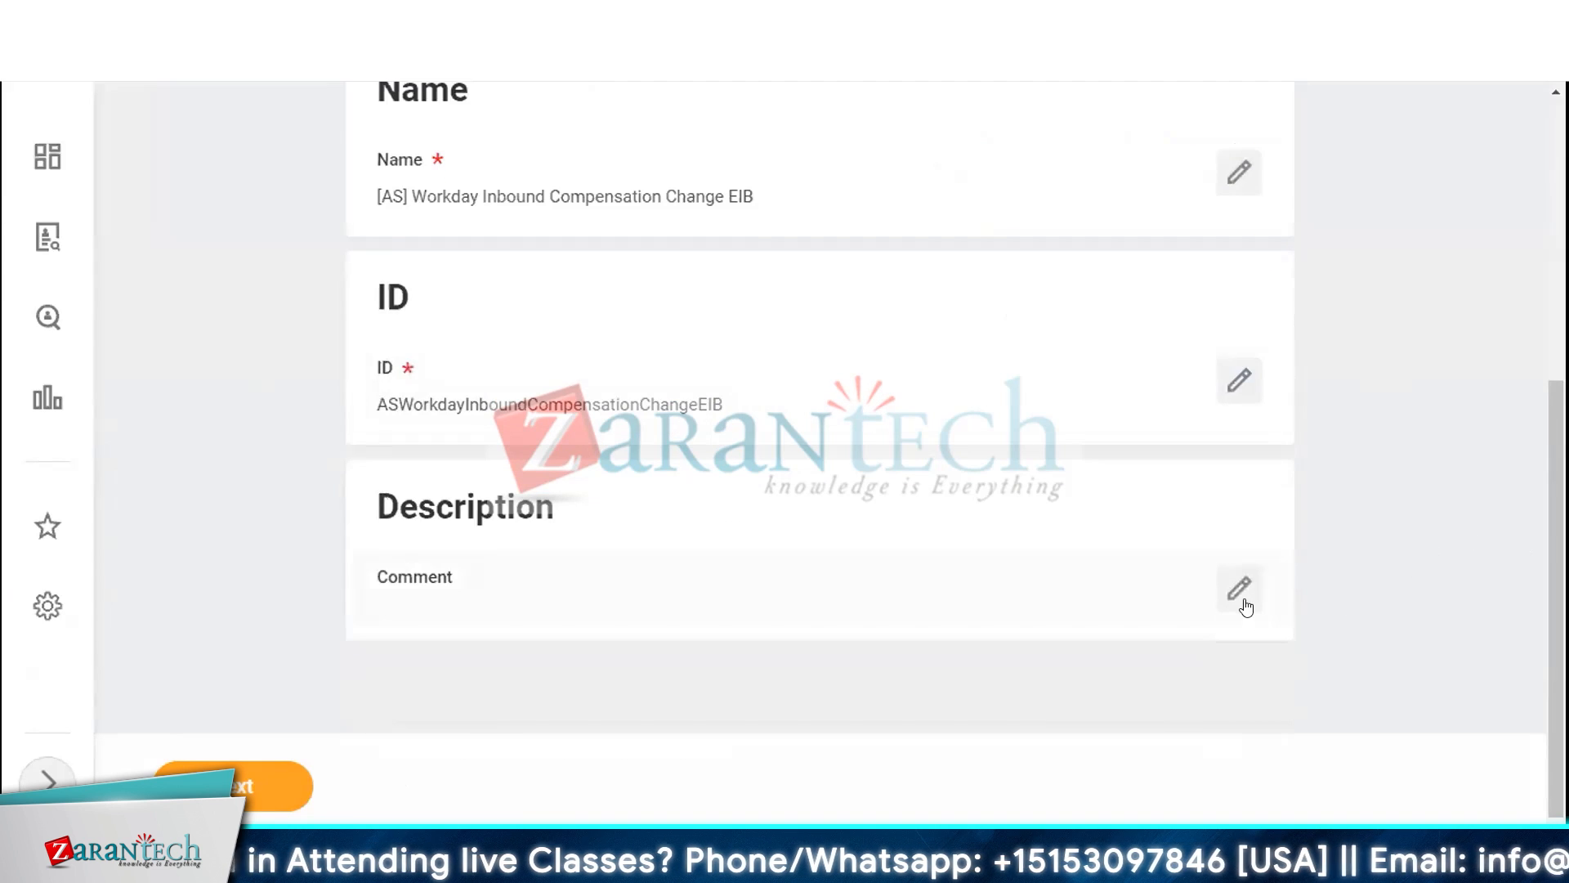
{"action": "left_click", "coordinate": [1240, 592]}
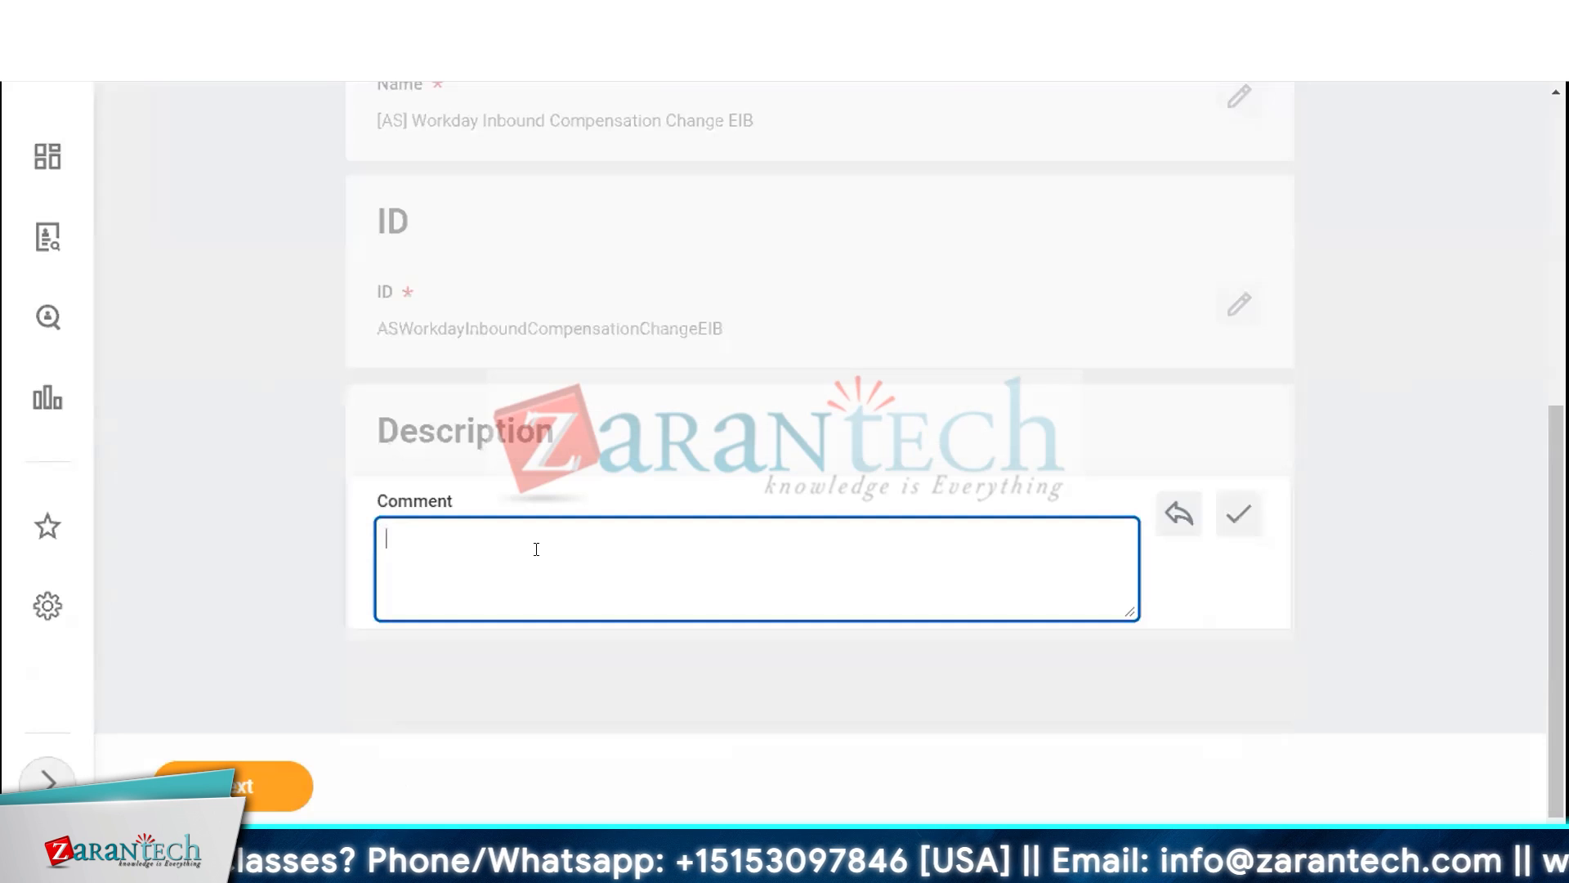
{"action": "type", "text": "This is"}
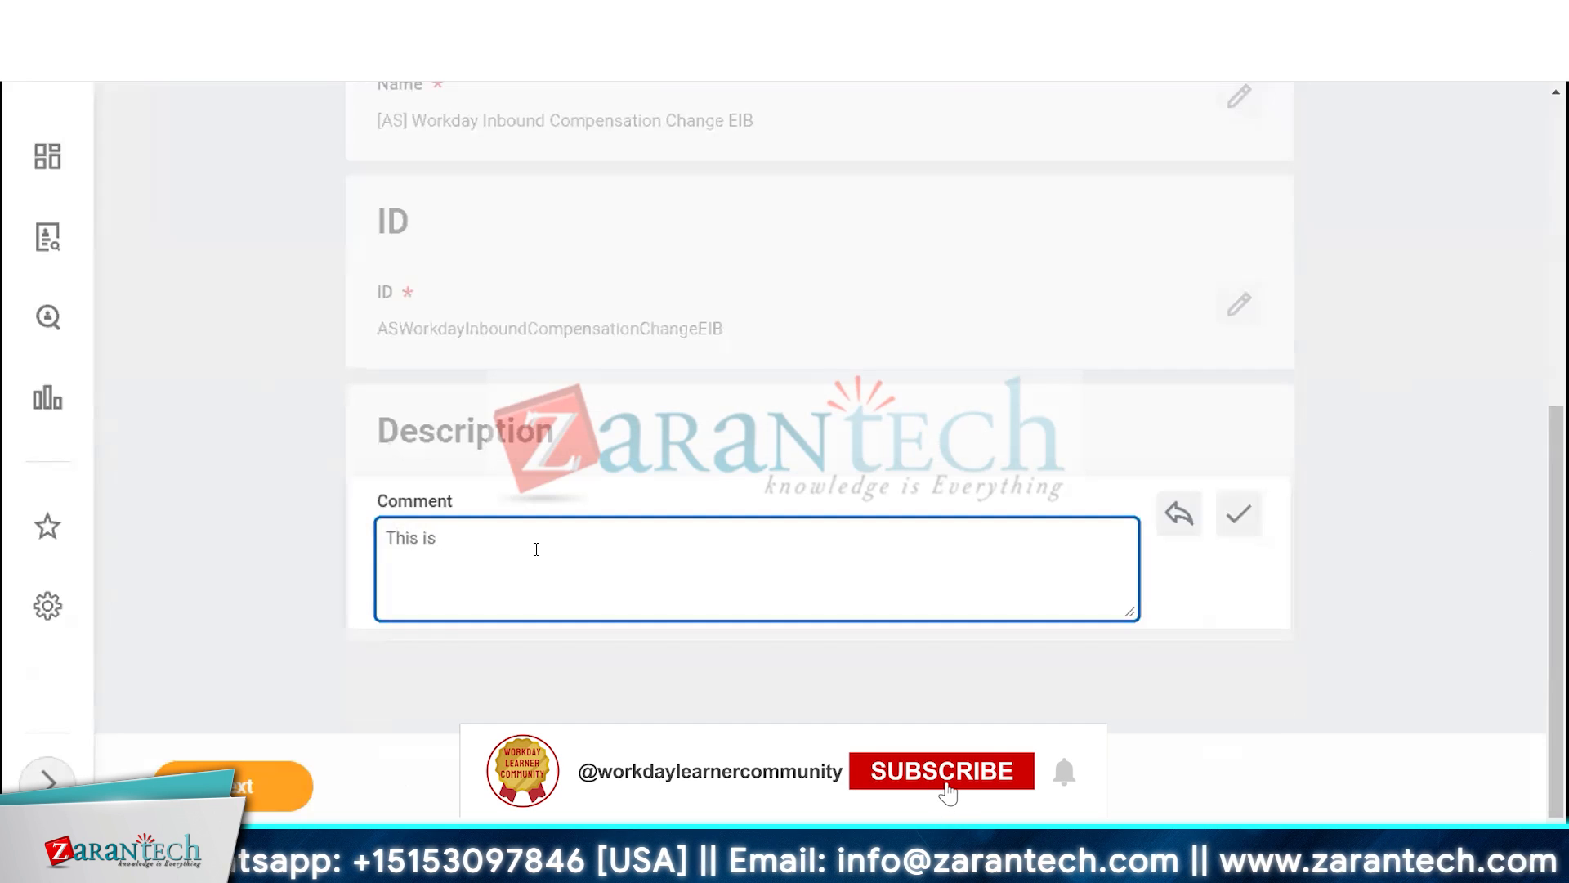
{"action": "key", "text": "BackSpace"}
{"action": "key", "text": "BackSpace"}
{"action": "key", "text": "BackSpace"}
{"action": "key", "text": "BackSpace"}
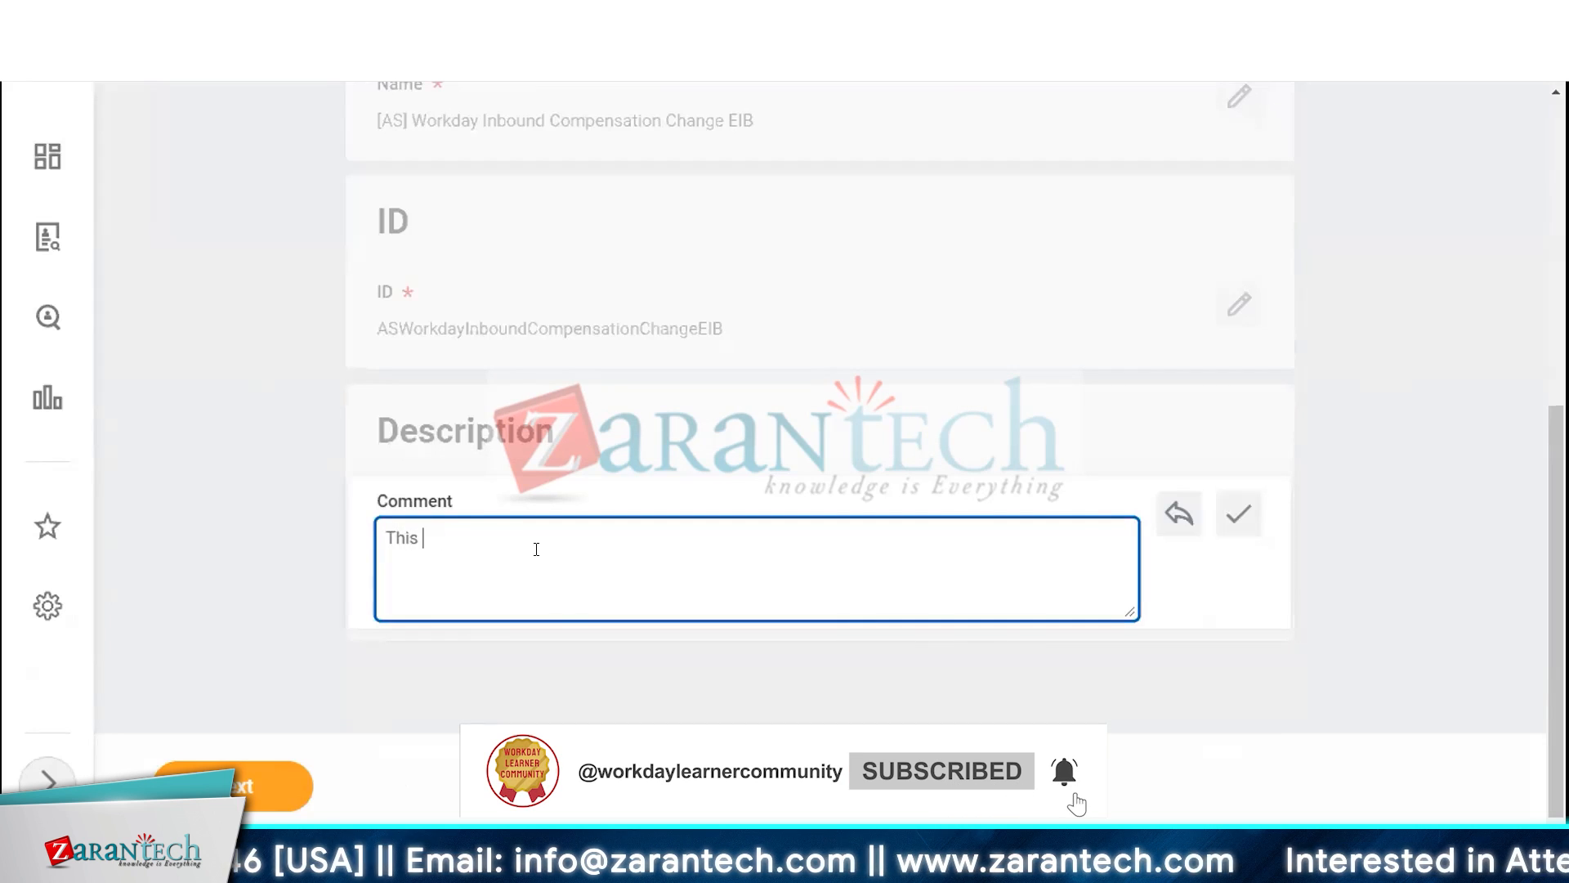
{"action": "type", "text": "EIB is use"}
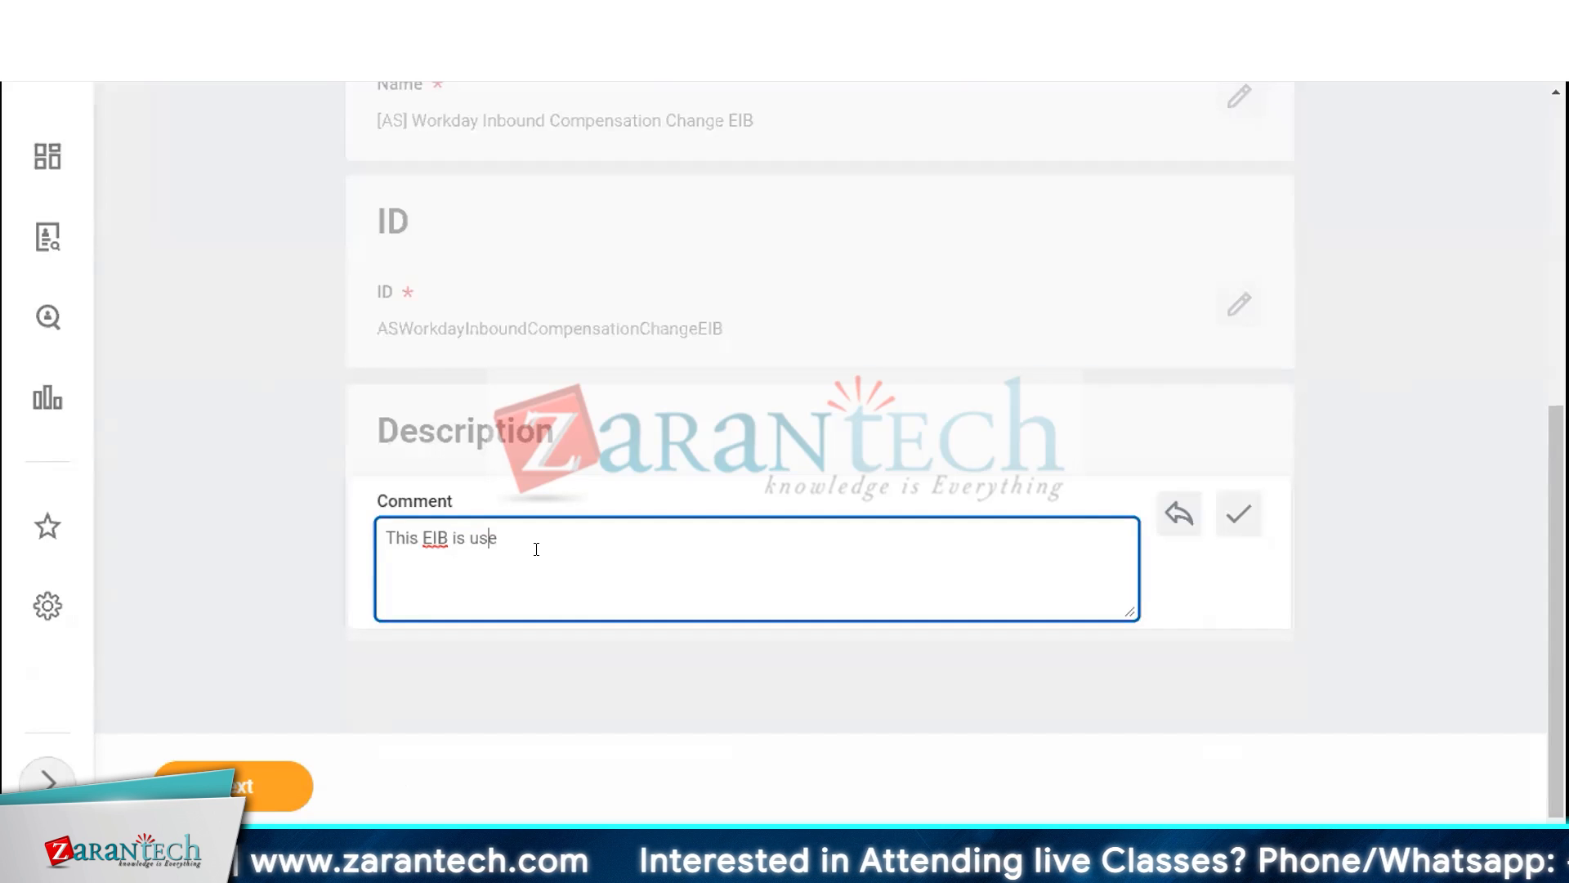
{"action": "key", "text": "ctrl+shift+Left"}
{"action": "type", "text": "will "}
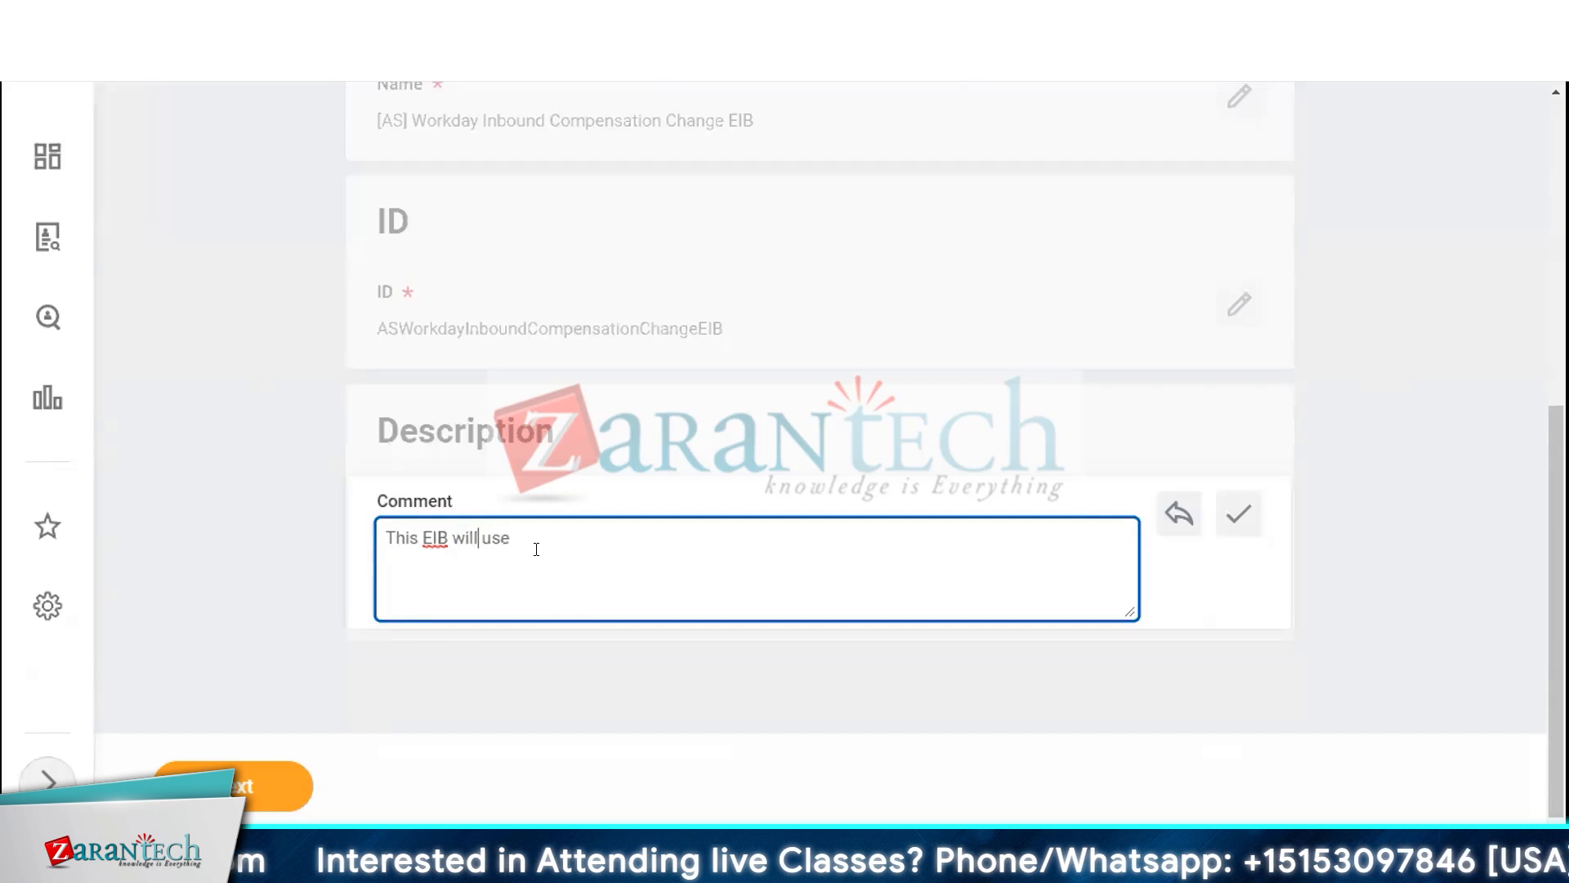
{"action": "type", "text": "v"}
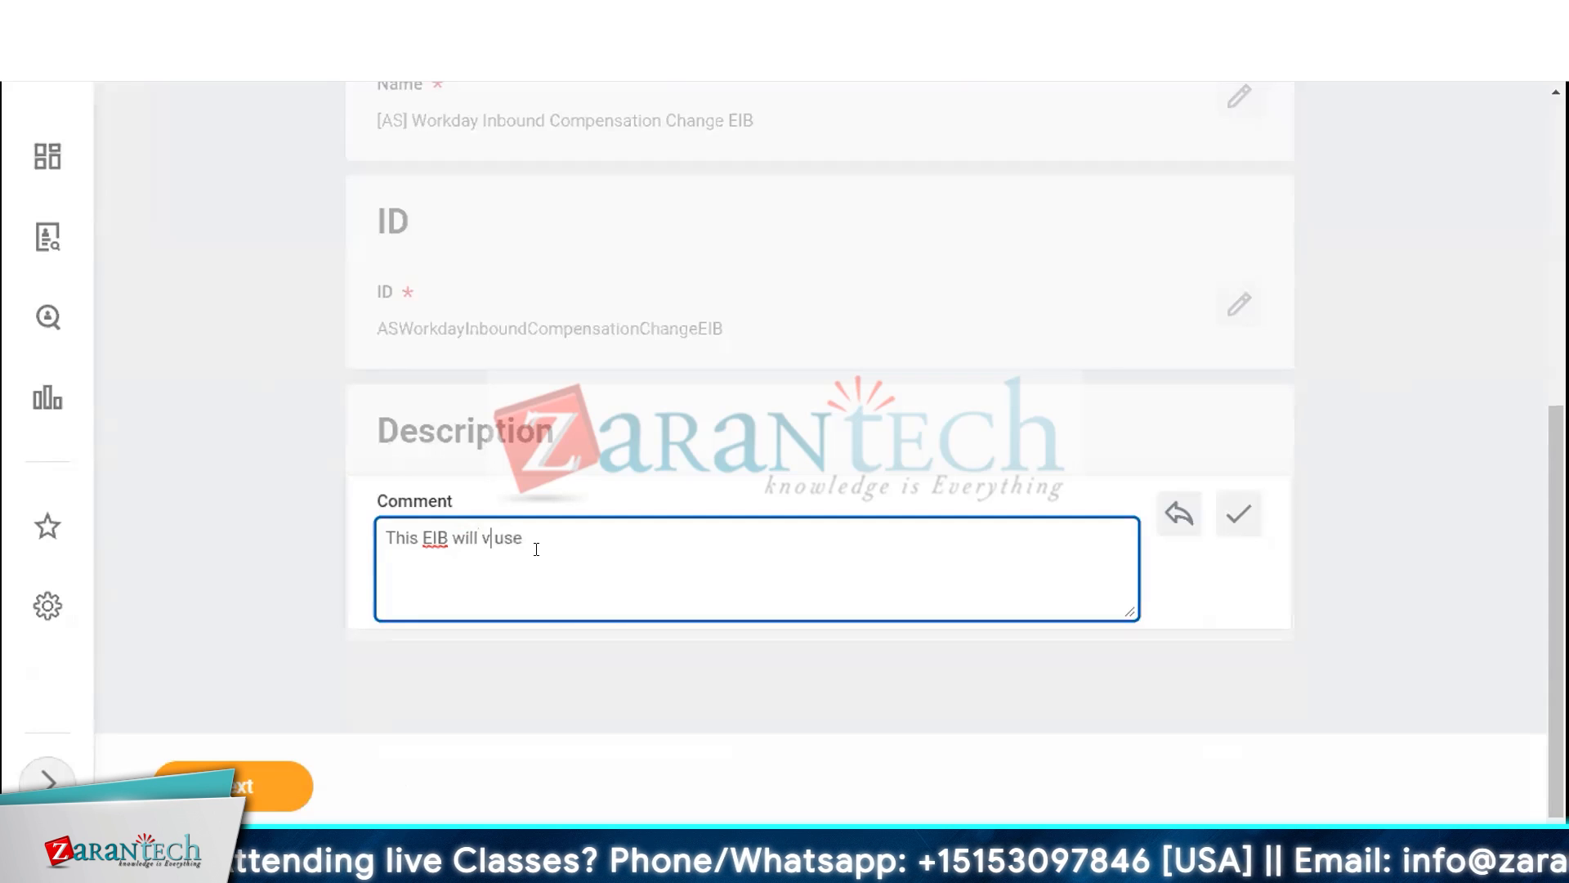
{"action": "key", "text": "BackSpace"}
{"action": "type", "text": "be"}
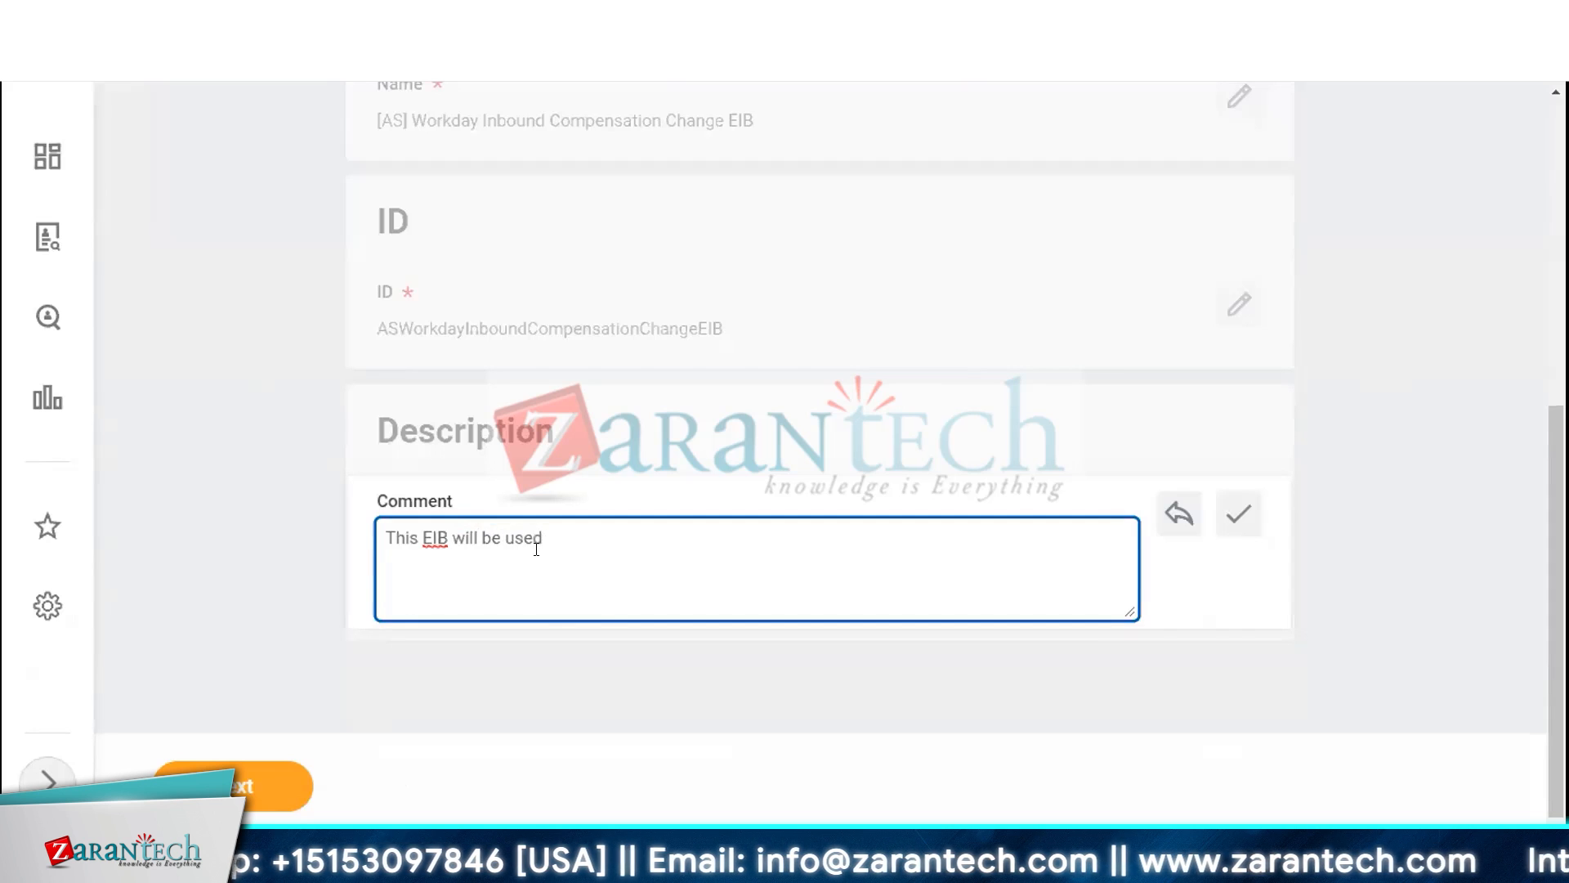
{"action": "type", "text": " used for year"}
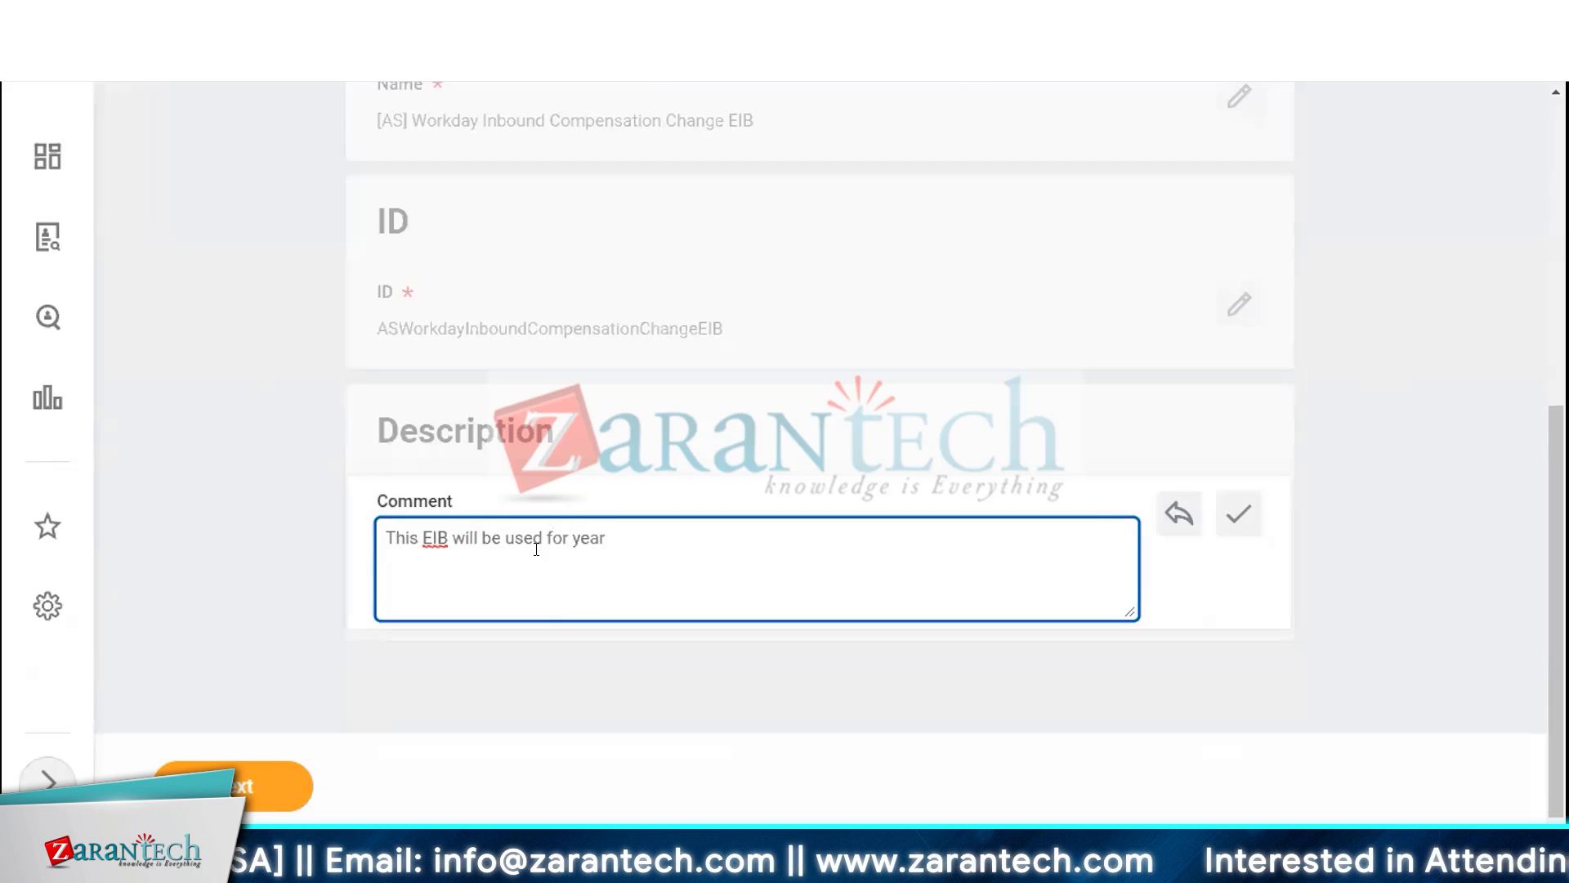
{"action": "type", "text": "ly salary change."}
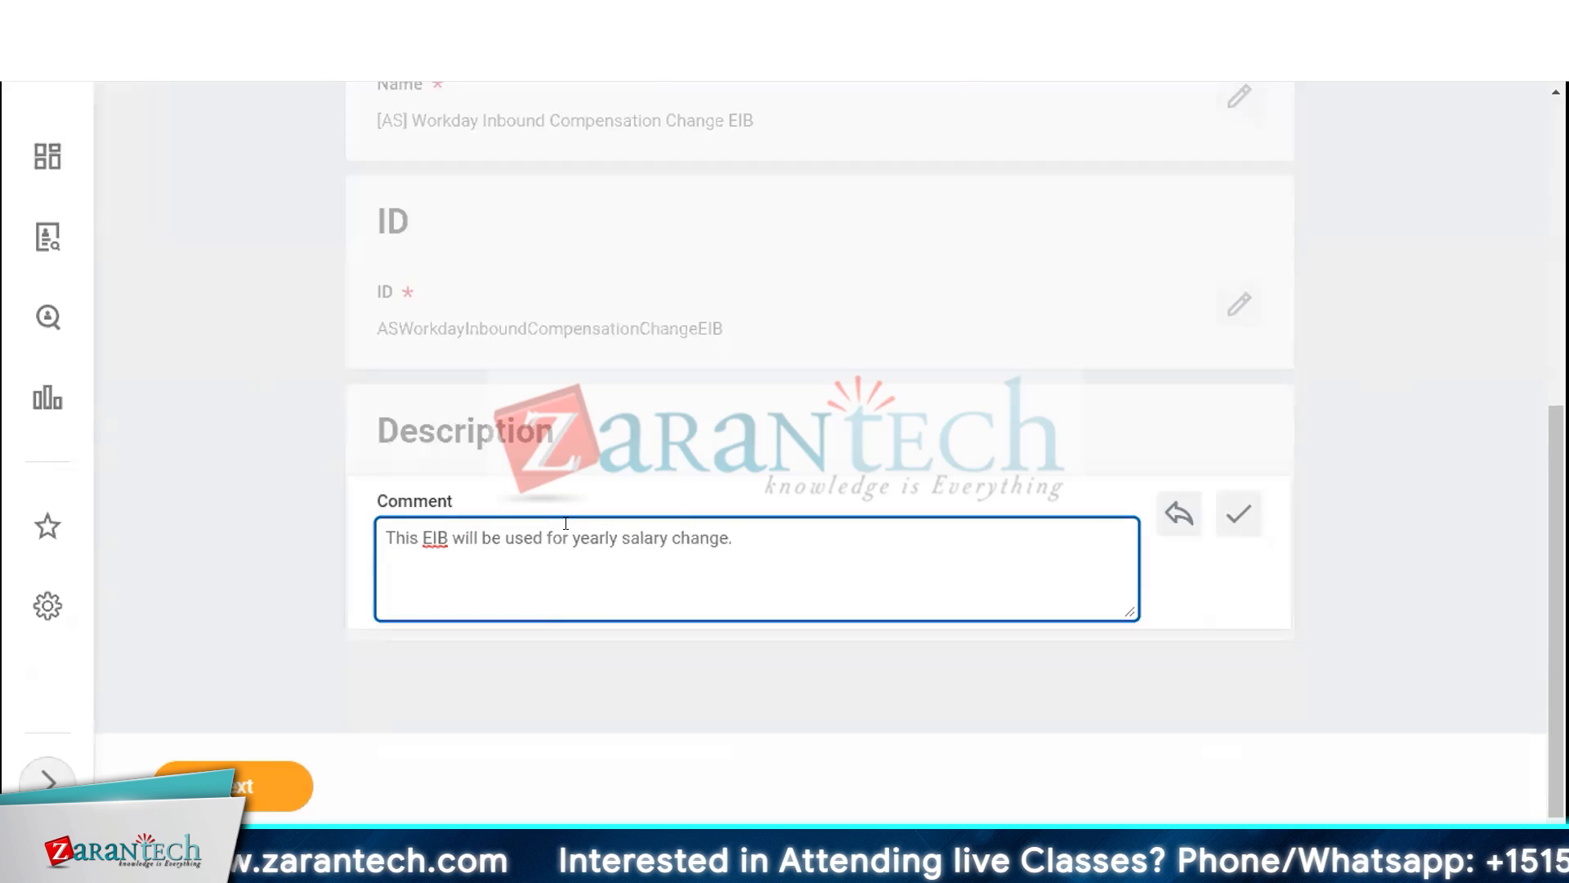
{"action": "left_click", "coordinate": [245, 785]}
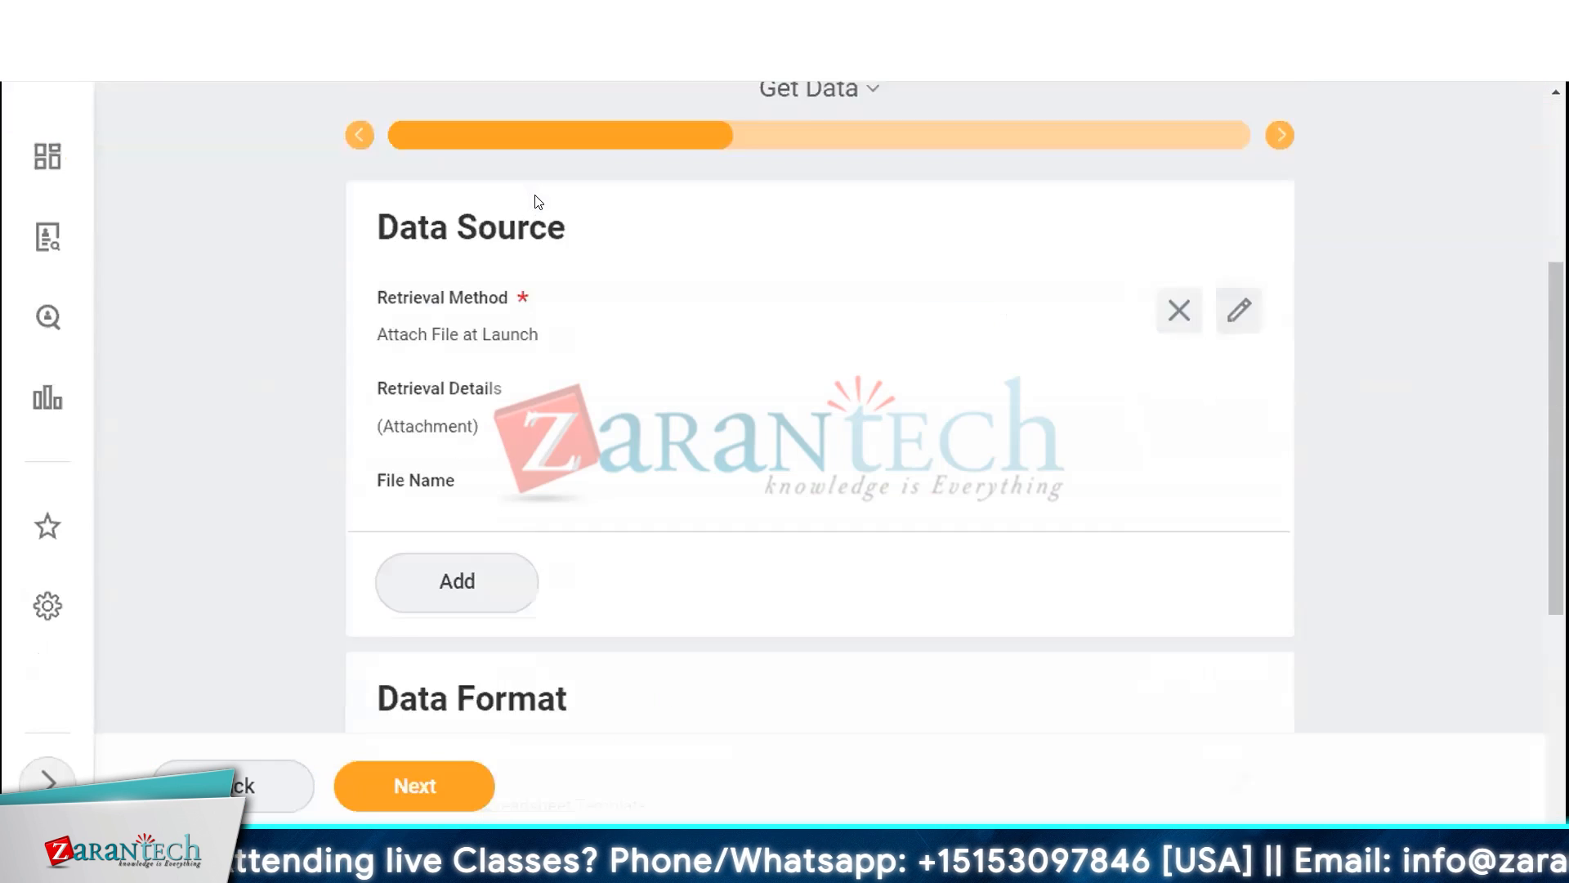
Open the Data Source retrieval method for editing and keep it set to Attach File at Launch
{"action": "scroll", "coordinate": [538, 201], "scroll_direction": "down", "scroll_amount": 2}
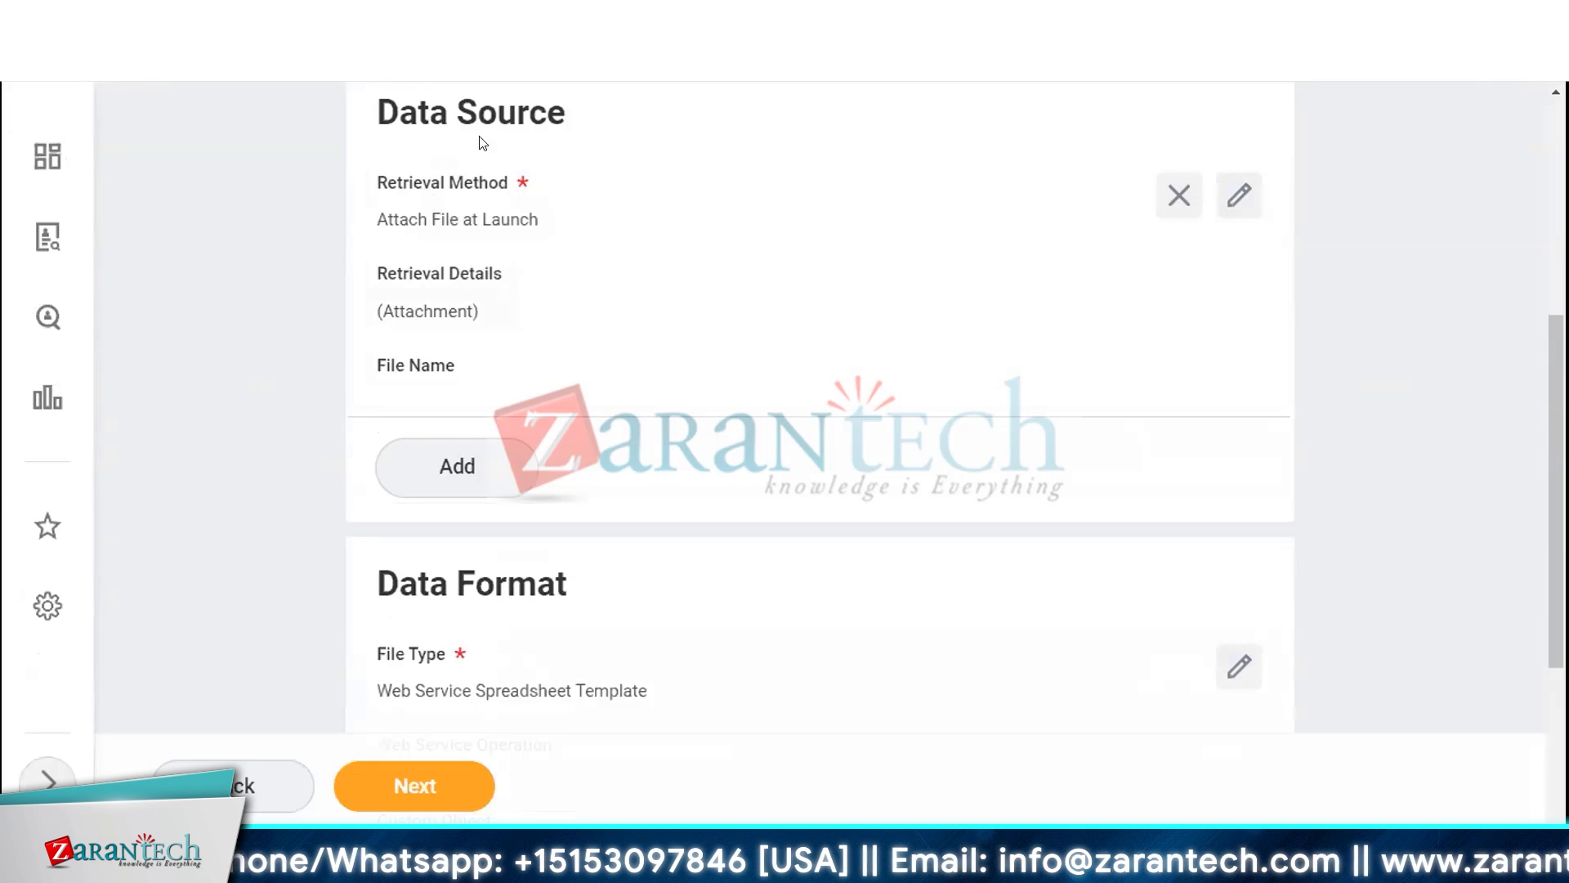
{"action": "left_click", "coordinate": [498, 221]}
{"action": "left_click", "coordinate": [496, 303]}
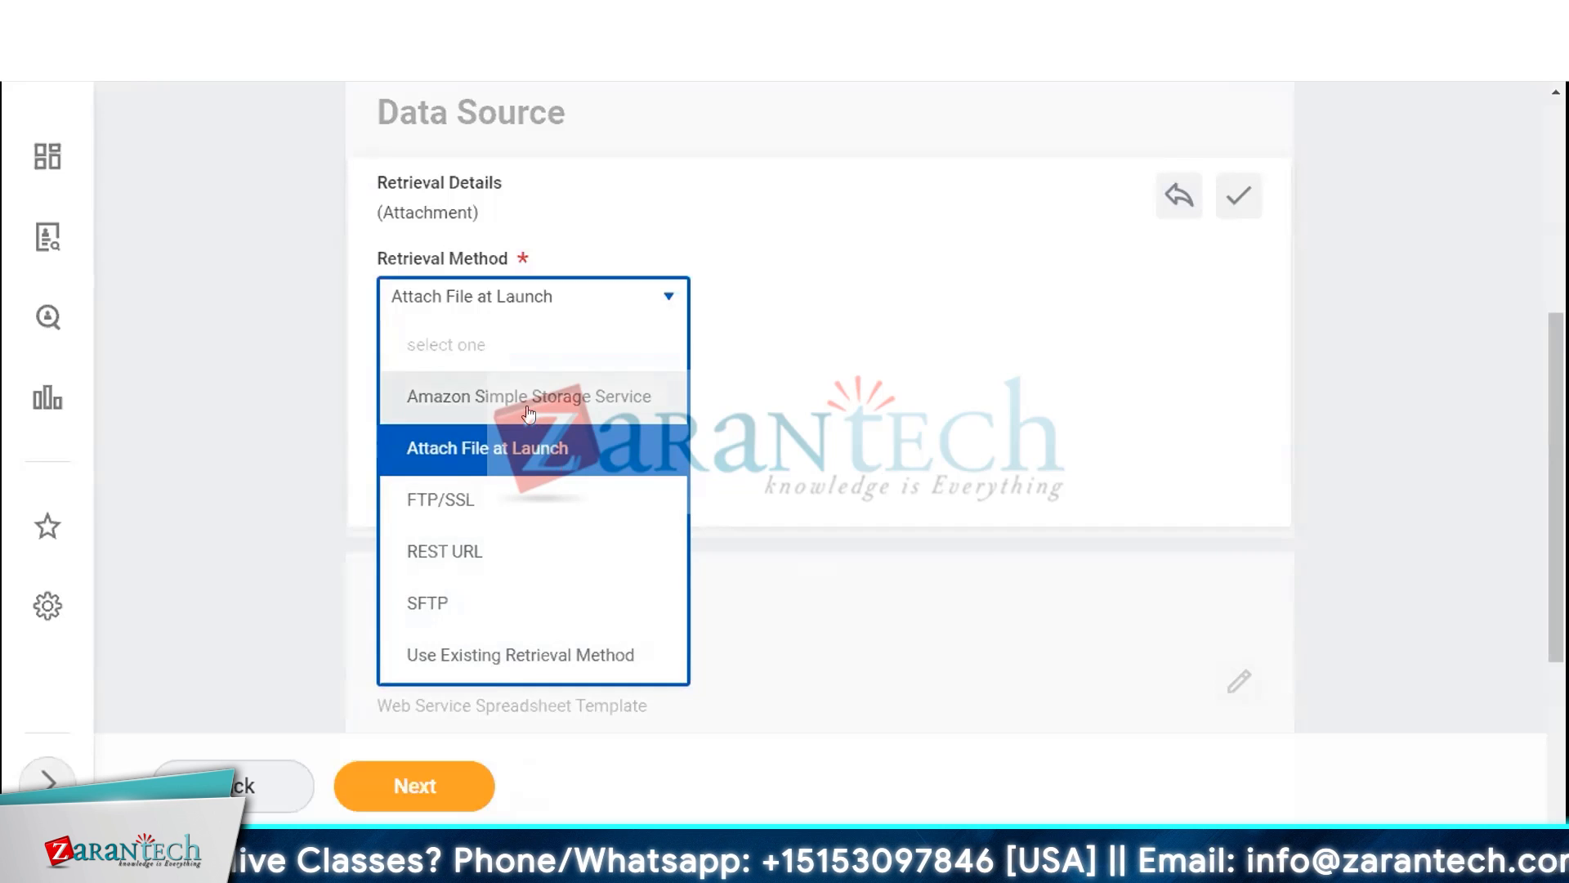
{"action": "left_click", "coordinate": [417, 296]}
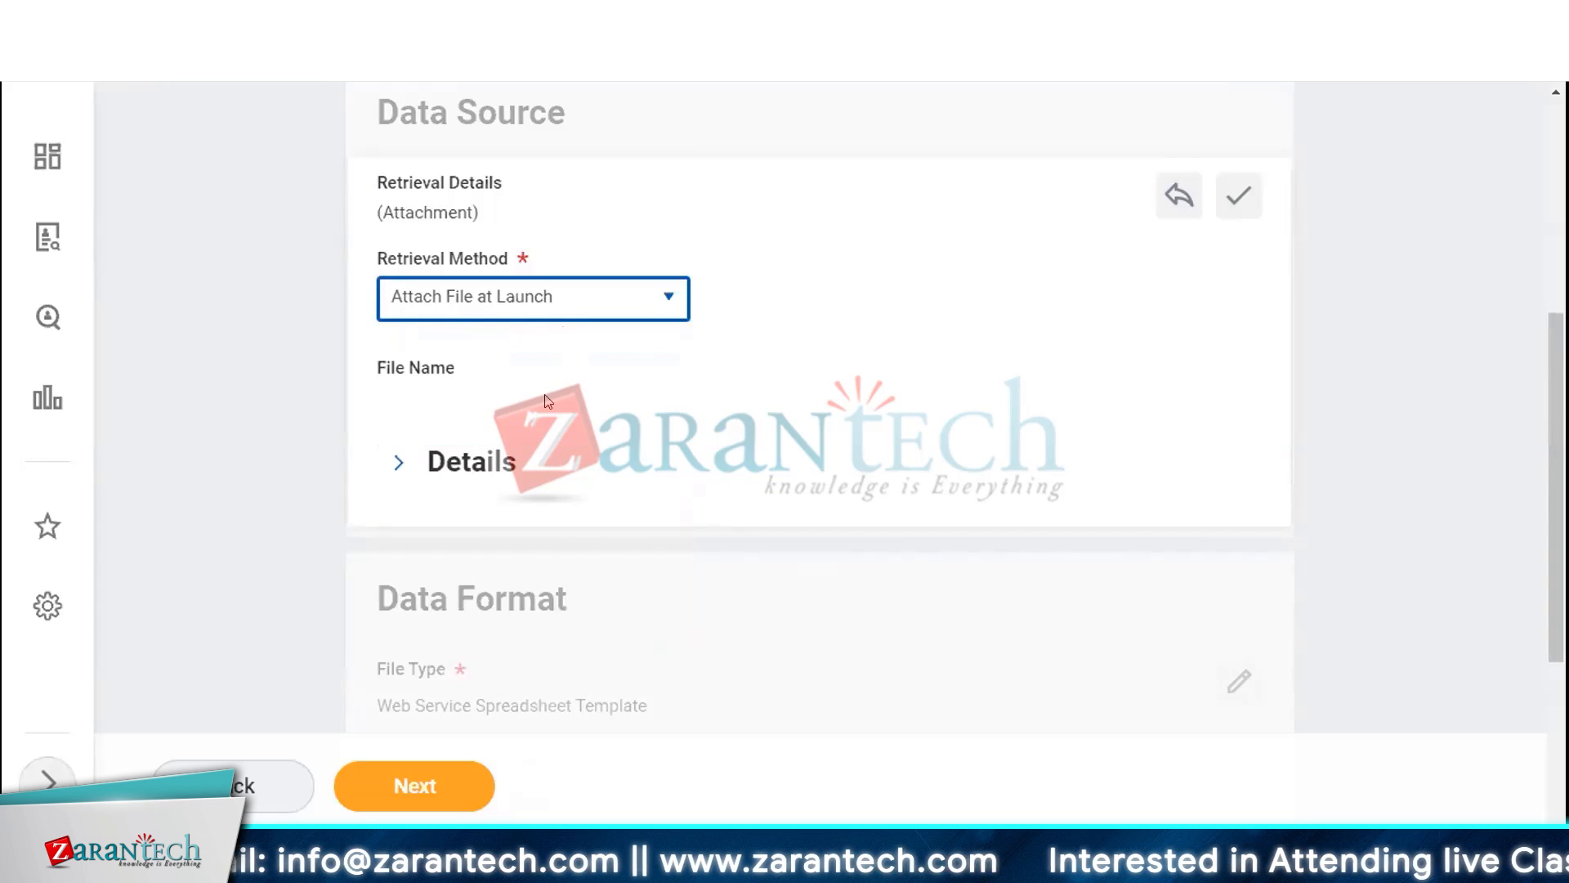
Set the Web Service Operation to Request Compensation Change (Web Service) by searching the operations list
{"action": "scroll", "coordinate": [546, 401], "scroll_direction": "down", "scroll_amount": 3}
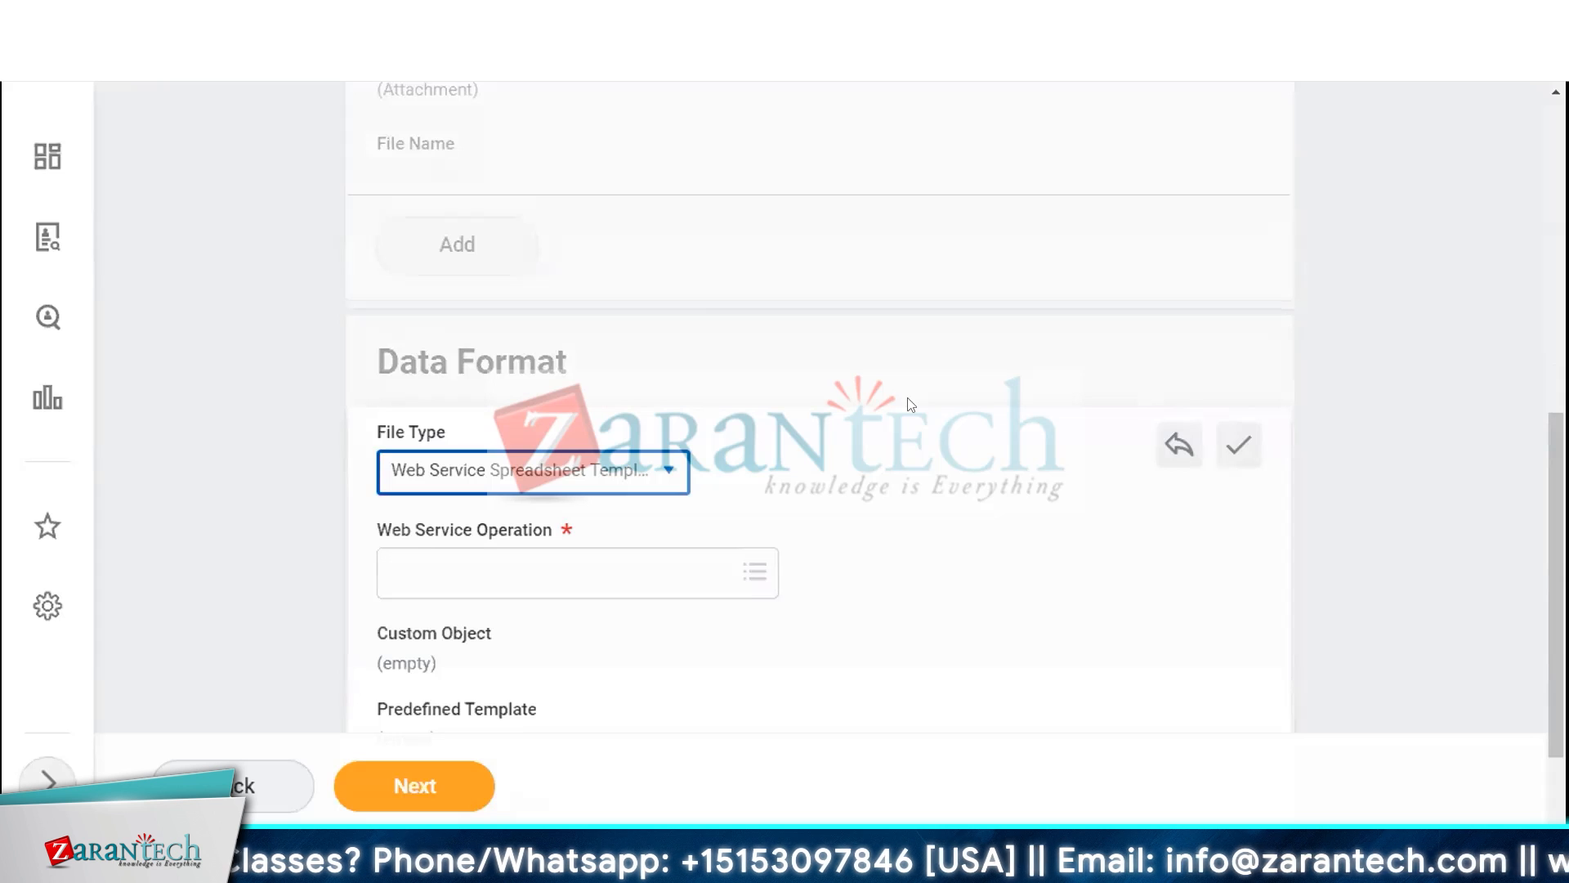
{"action": "left_click", "coordinate": [565, 569]}
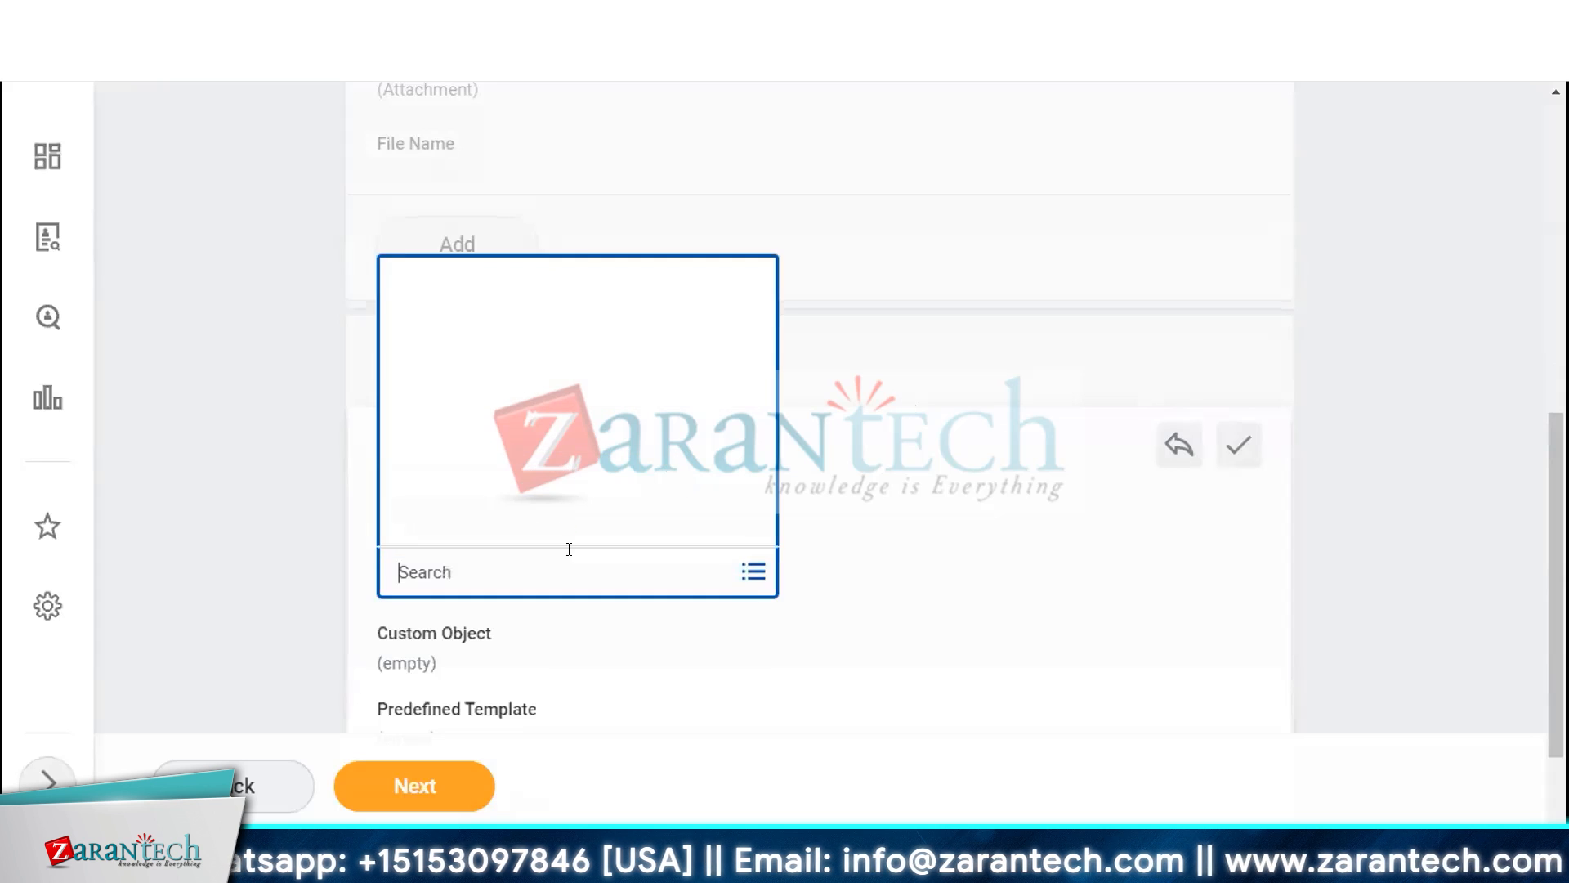
{"action": "type", "text": "pos"}
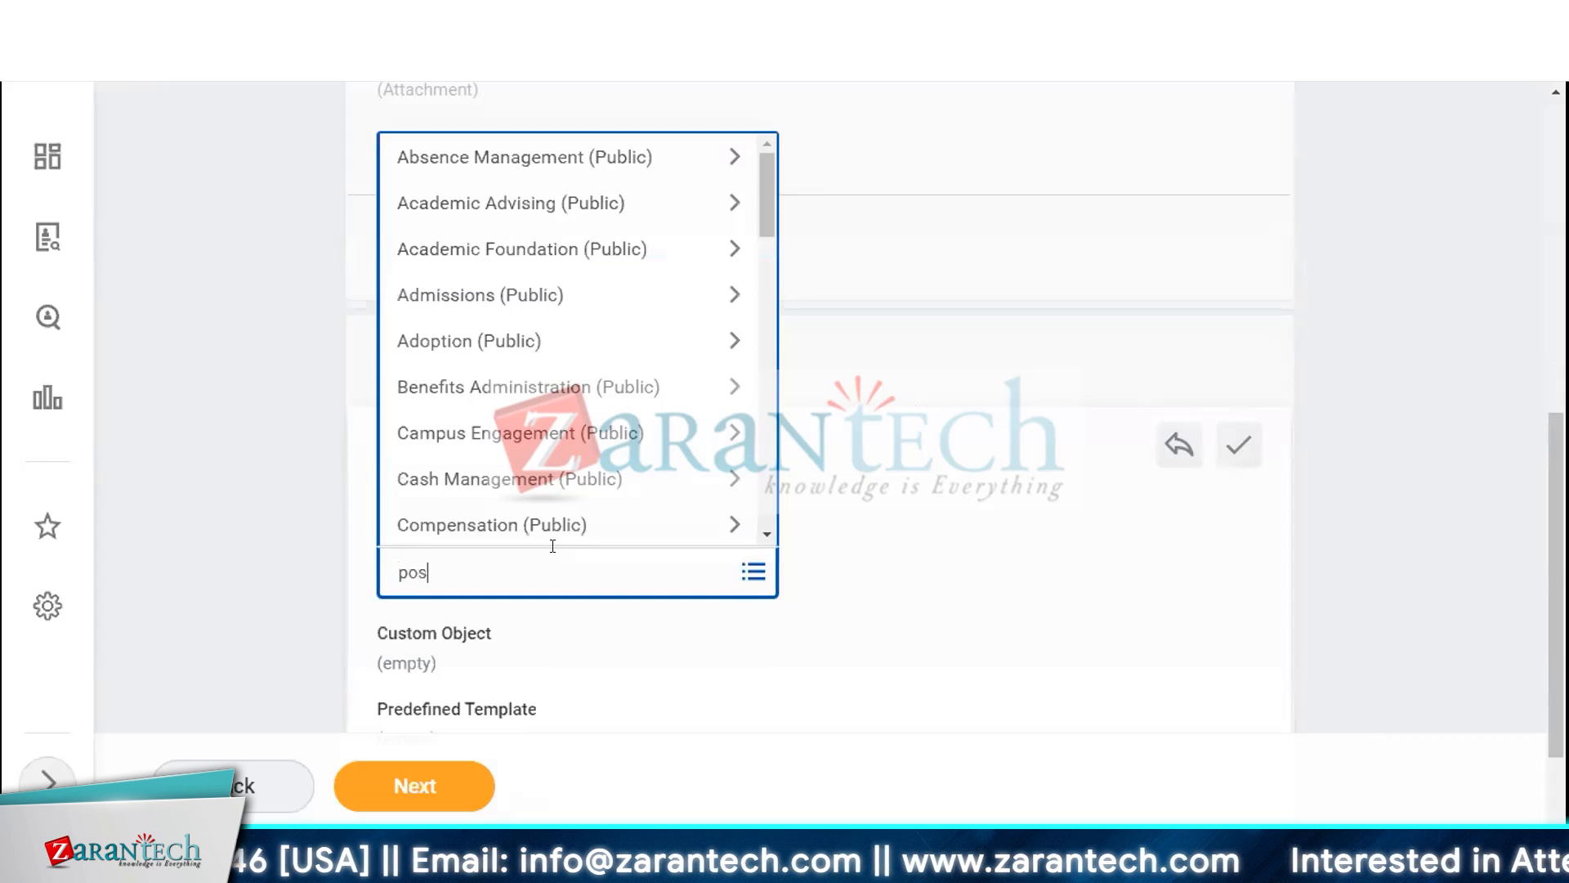
{"action": "type", "text": "tion"}
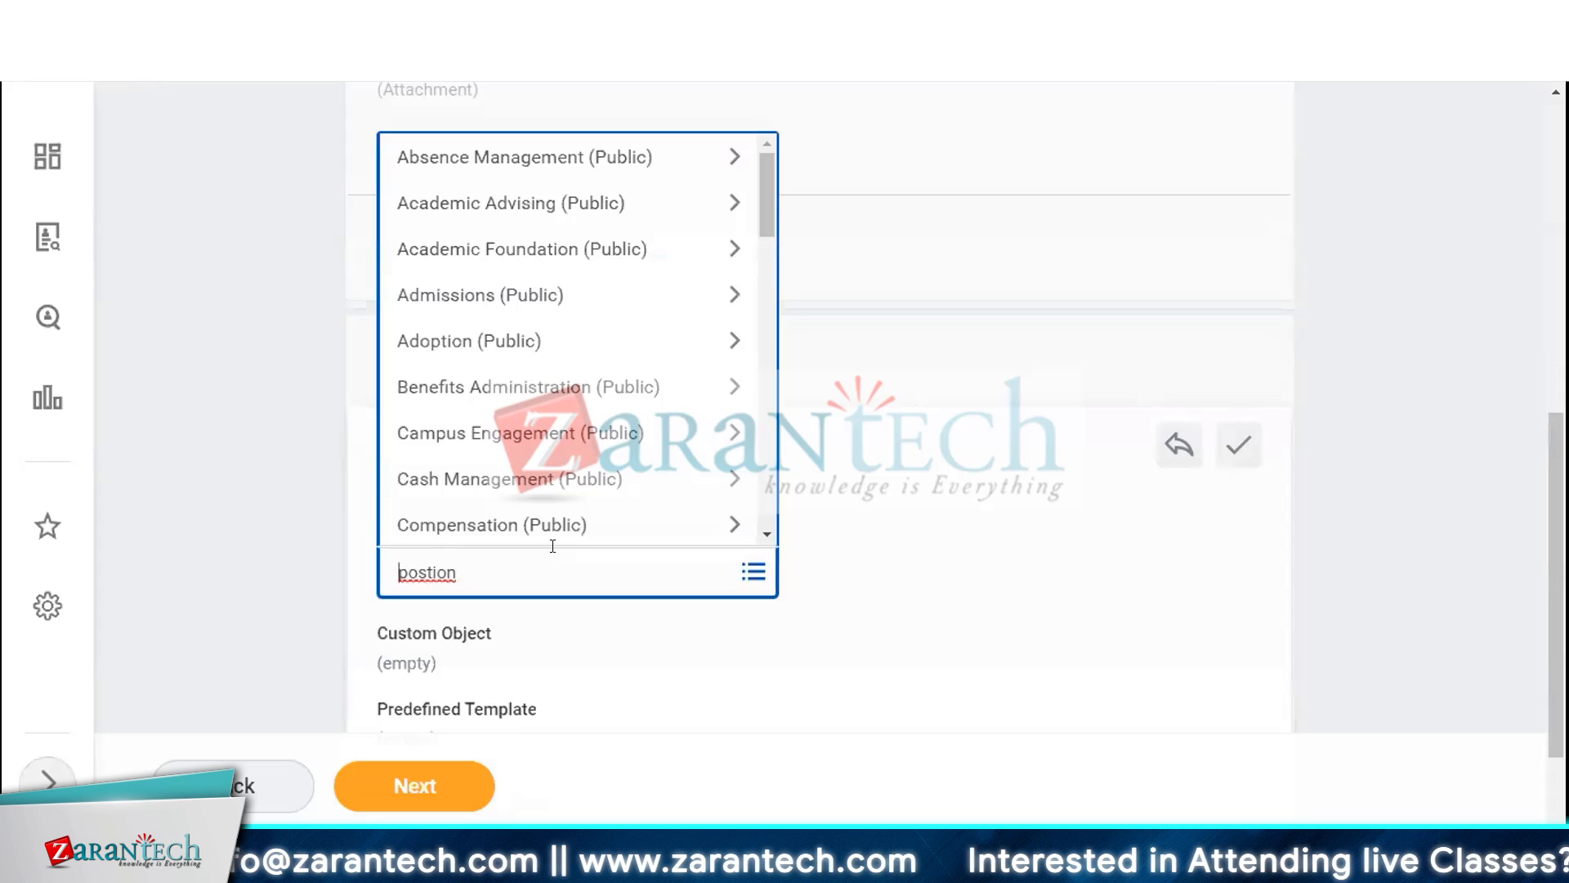
{"action": "key", "text": "ctrl+a"}
{"action": "type", "text": "create "}
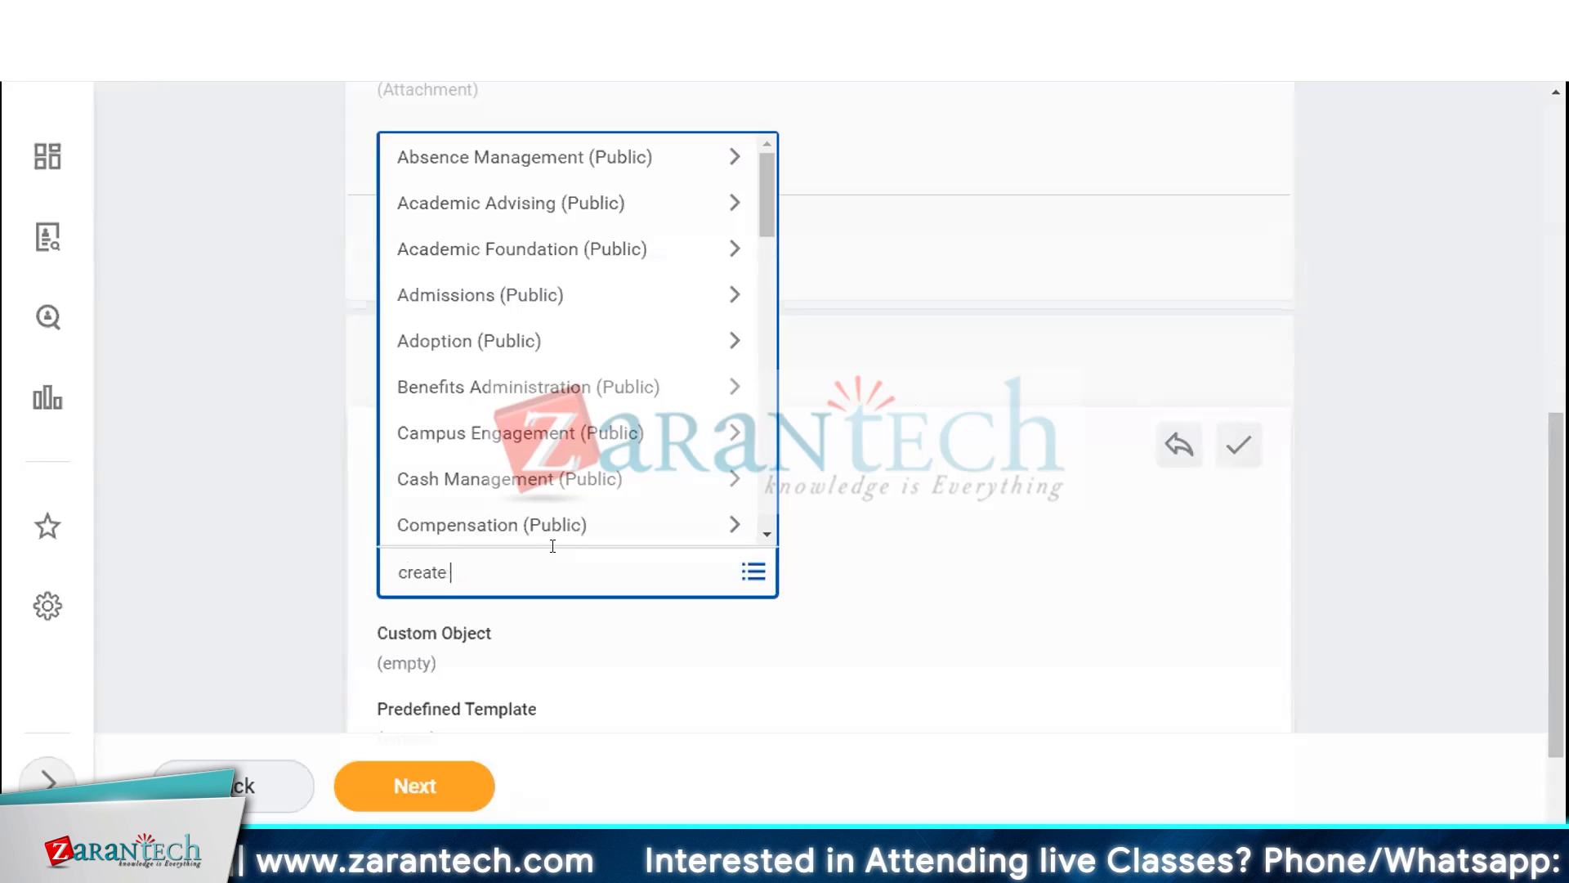
{"action": "type", "text": "position"}
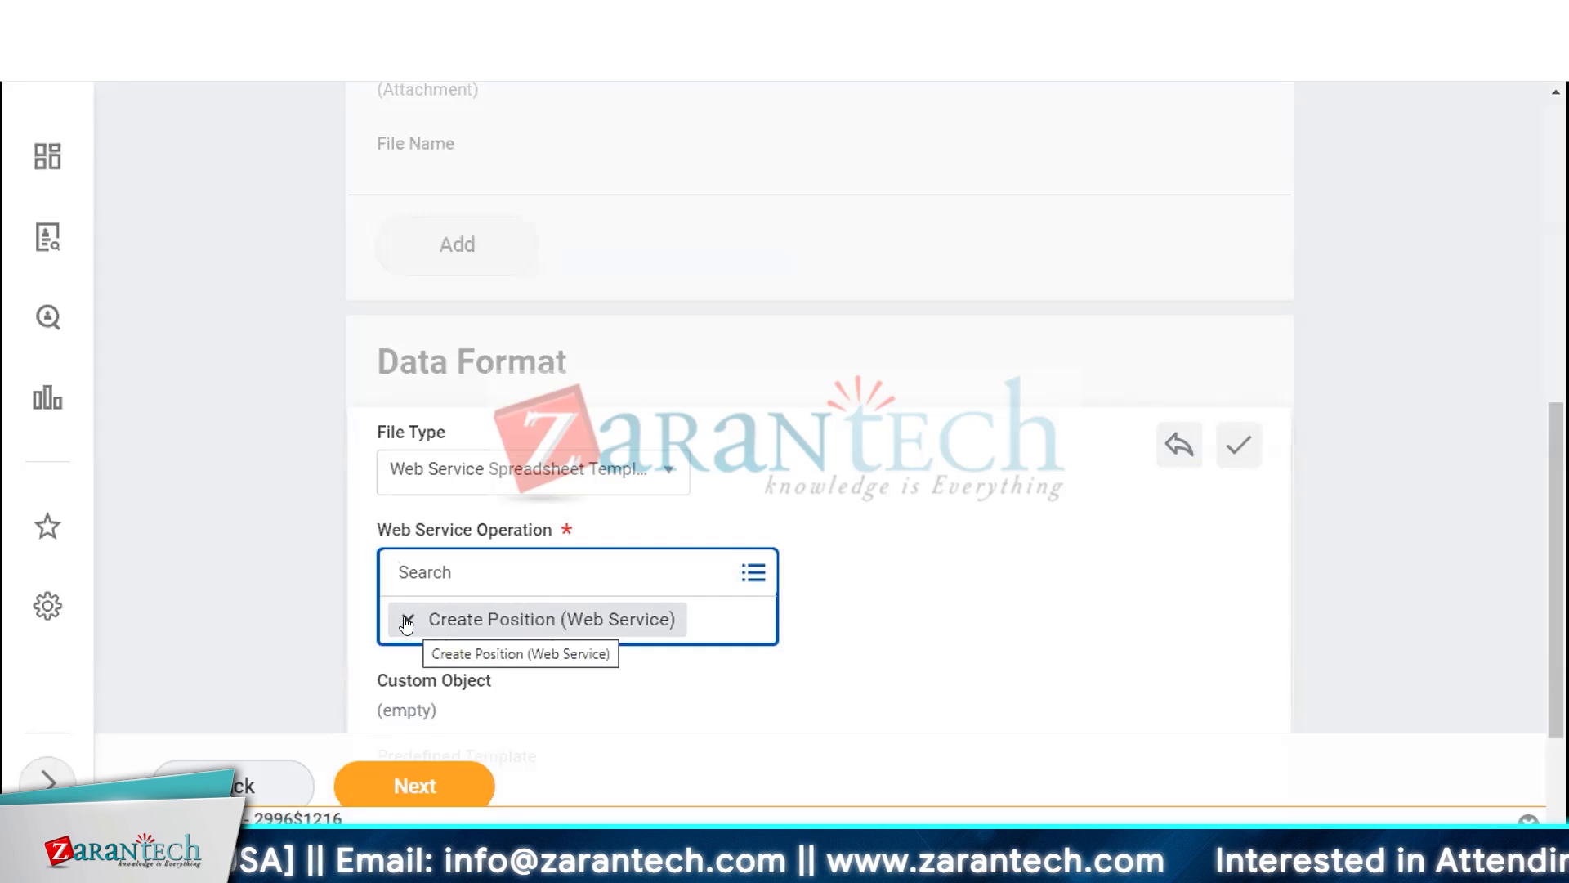
{"action": "left_click", "coordinate": [409, 618]}
{"action": "type", "text": "Req"}
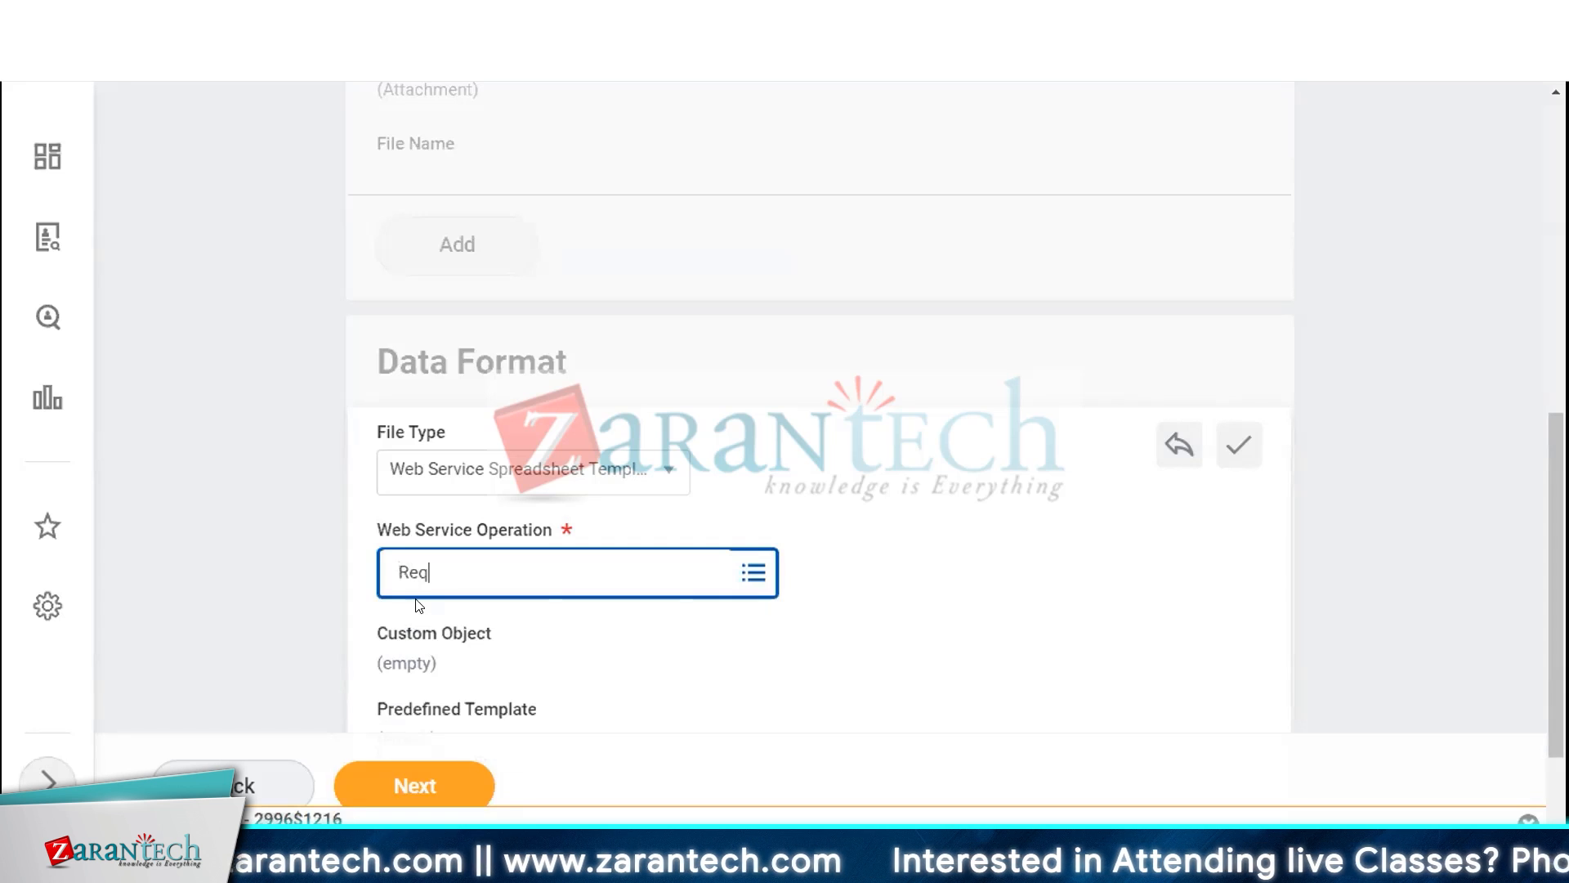
{"action": "type", "text": "uest Comp"}
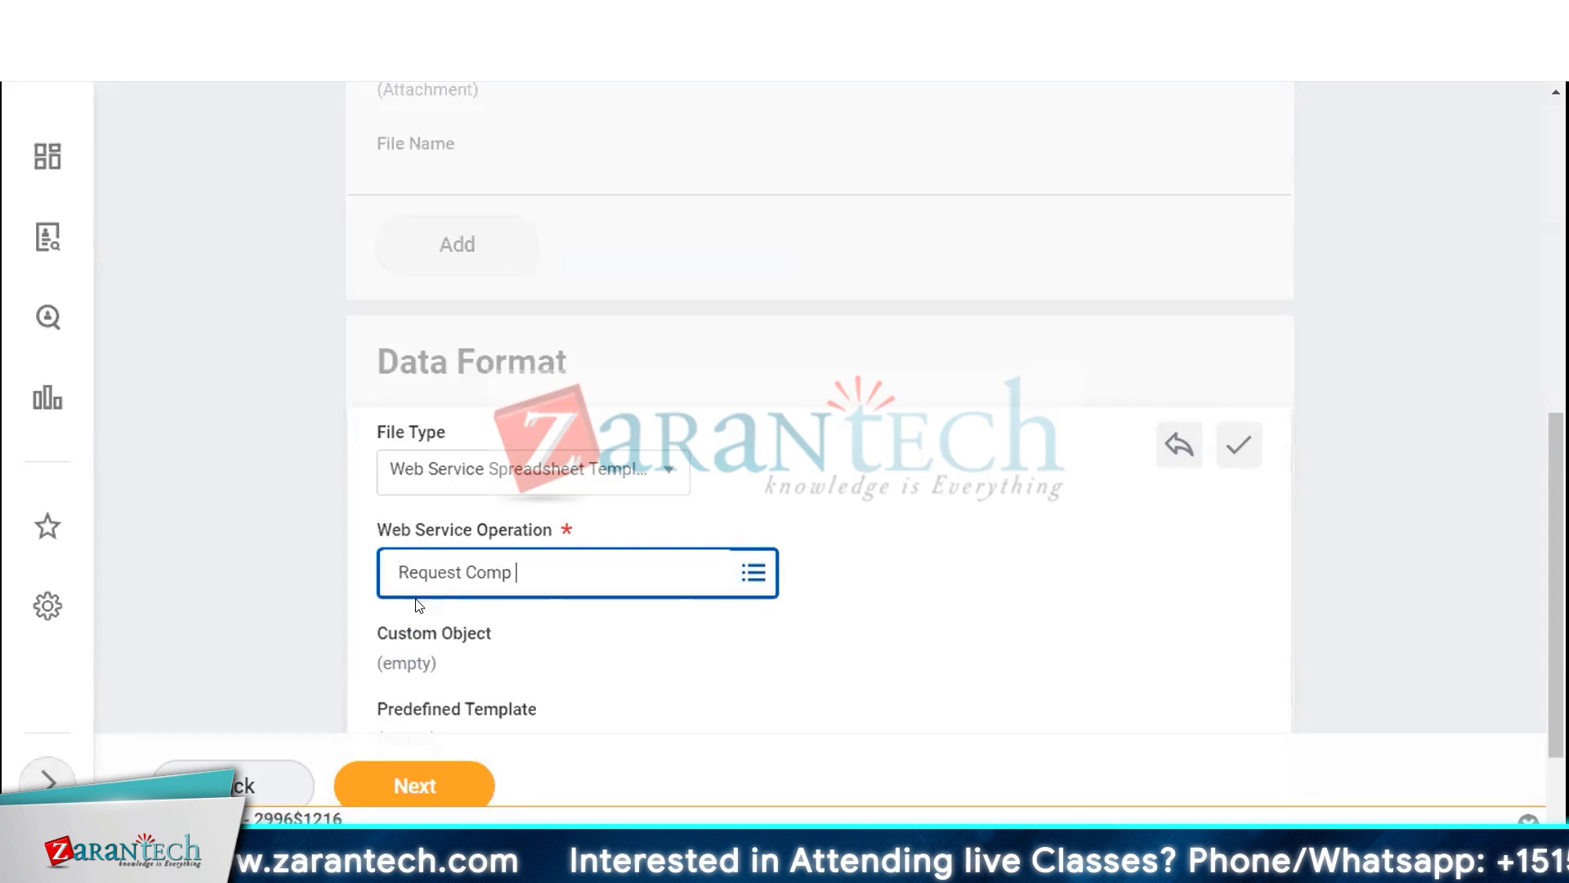
{"action": "type", "text": " Cha"}
{"action": "key", "text": "Return"}
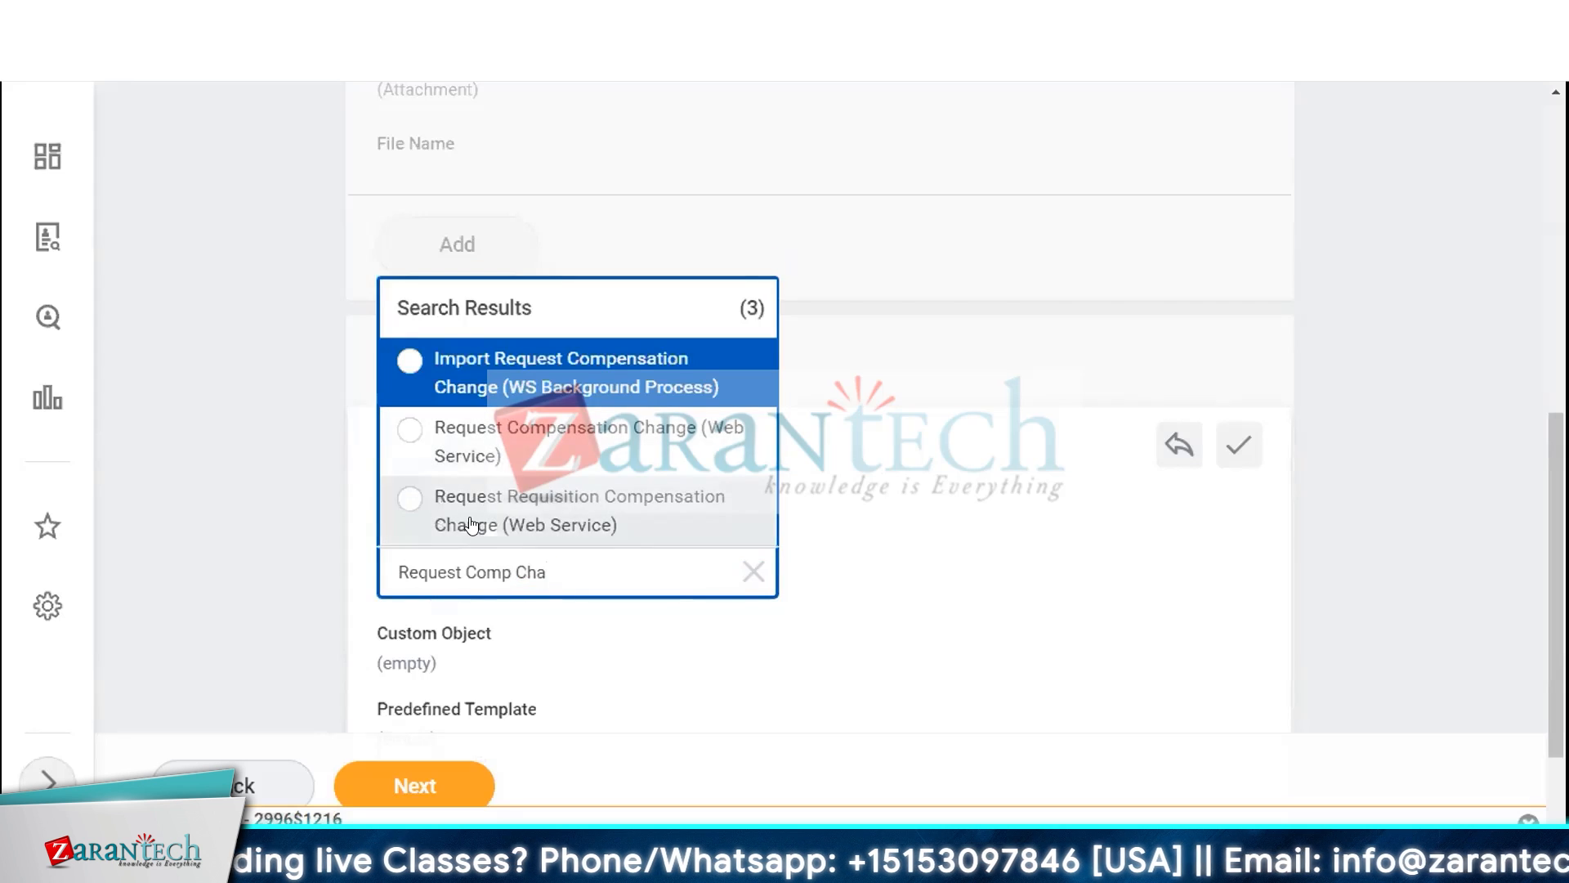
{"action": "left_click", "coordinate": [464, 442]}
Review the Transform settings with the Request Compensation Change template model and continue to the Deliver page
{"action": "scroll", "coordinate": [867, 561], "scroll_direction": "down", "scroll_amount": 3}
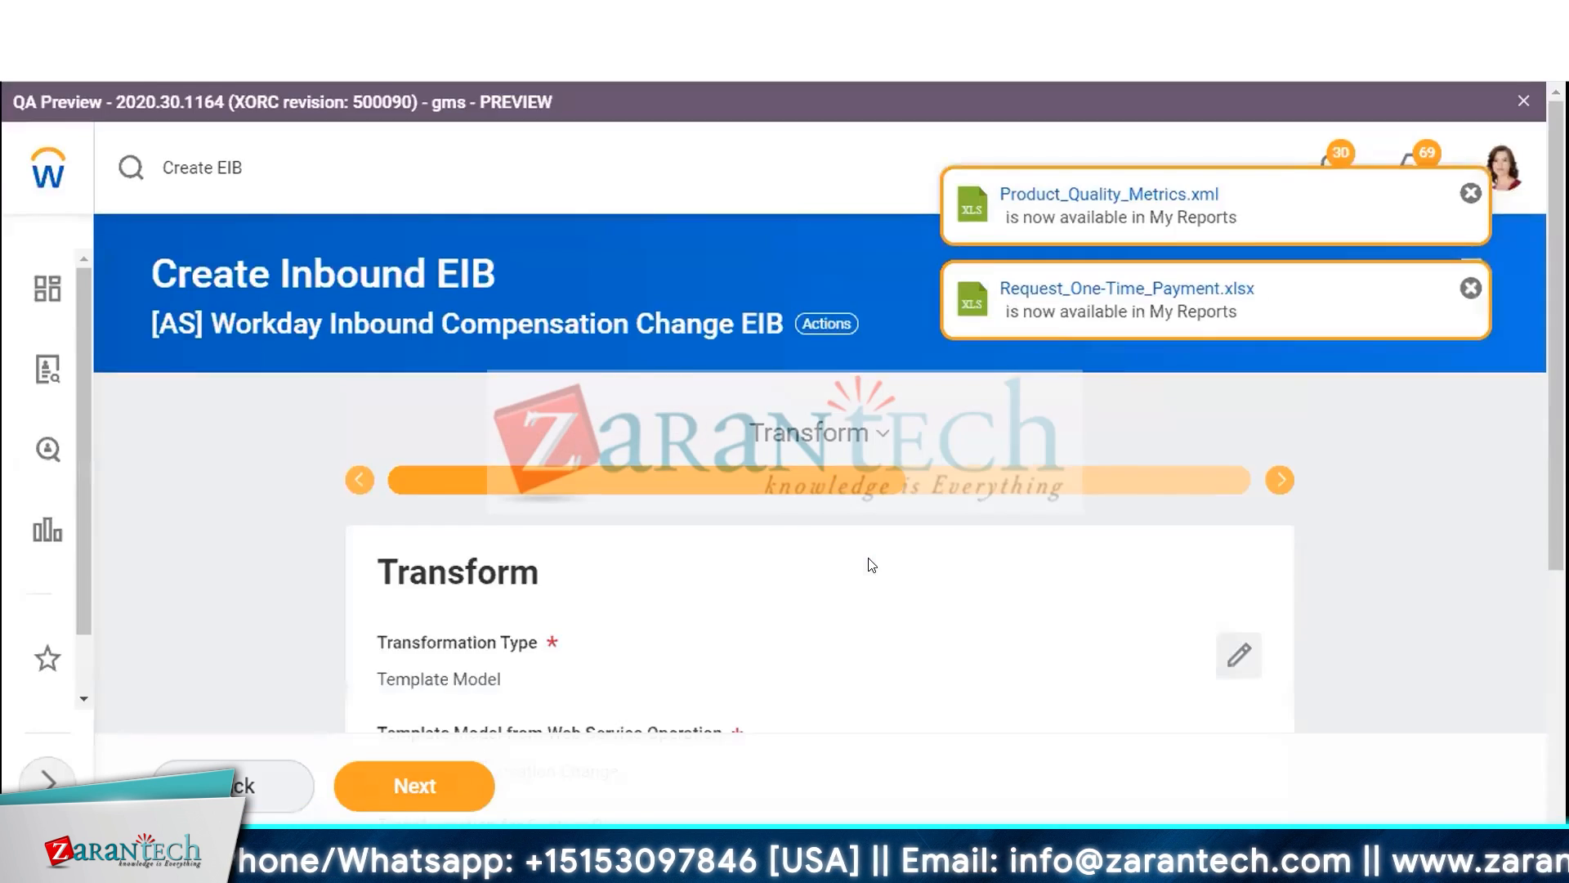
{"action": "scroll", "coordinate": [868, 564], "scroll_direction": "down", "scroll_amount": 4}
{"action": "scroll", "coordinate": [788, 624], "scroll_direction": "up", "scroll_amount": 1}
{"action": "scroll", "coordinate": [414, 554], "scroll_direction": "down", "scroll_amount": 2}
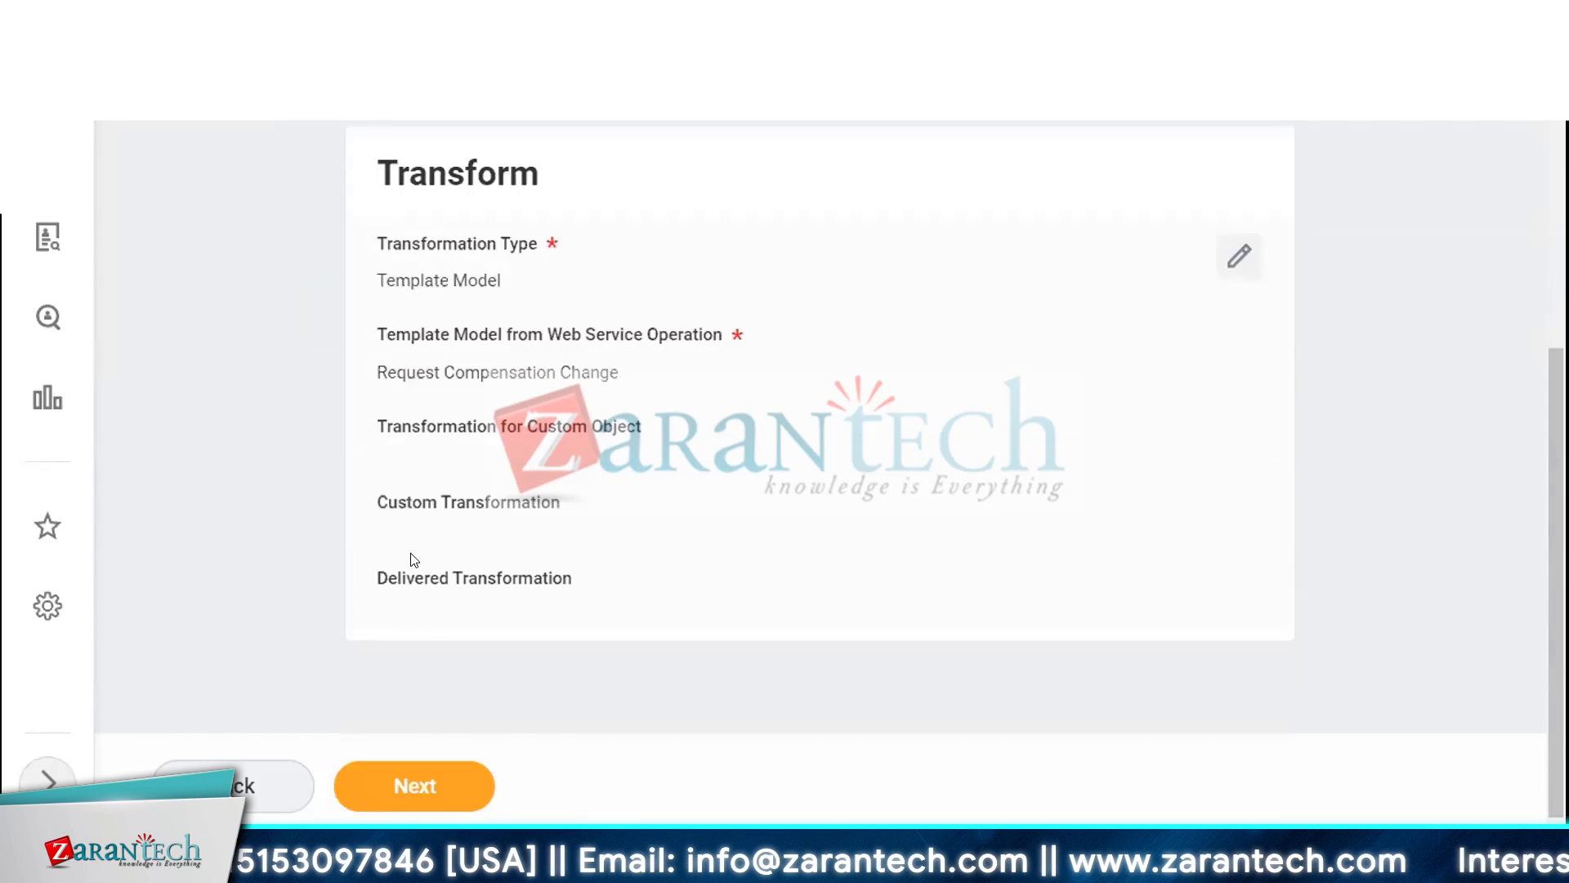
{"action": "scroll", "coordinate": [298, 561], "scroll_direction": "up", "scroll_amount": 3}
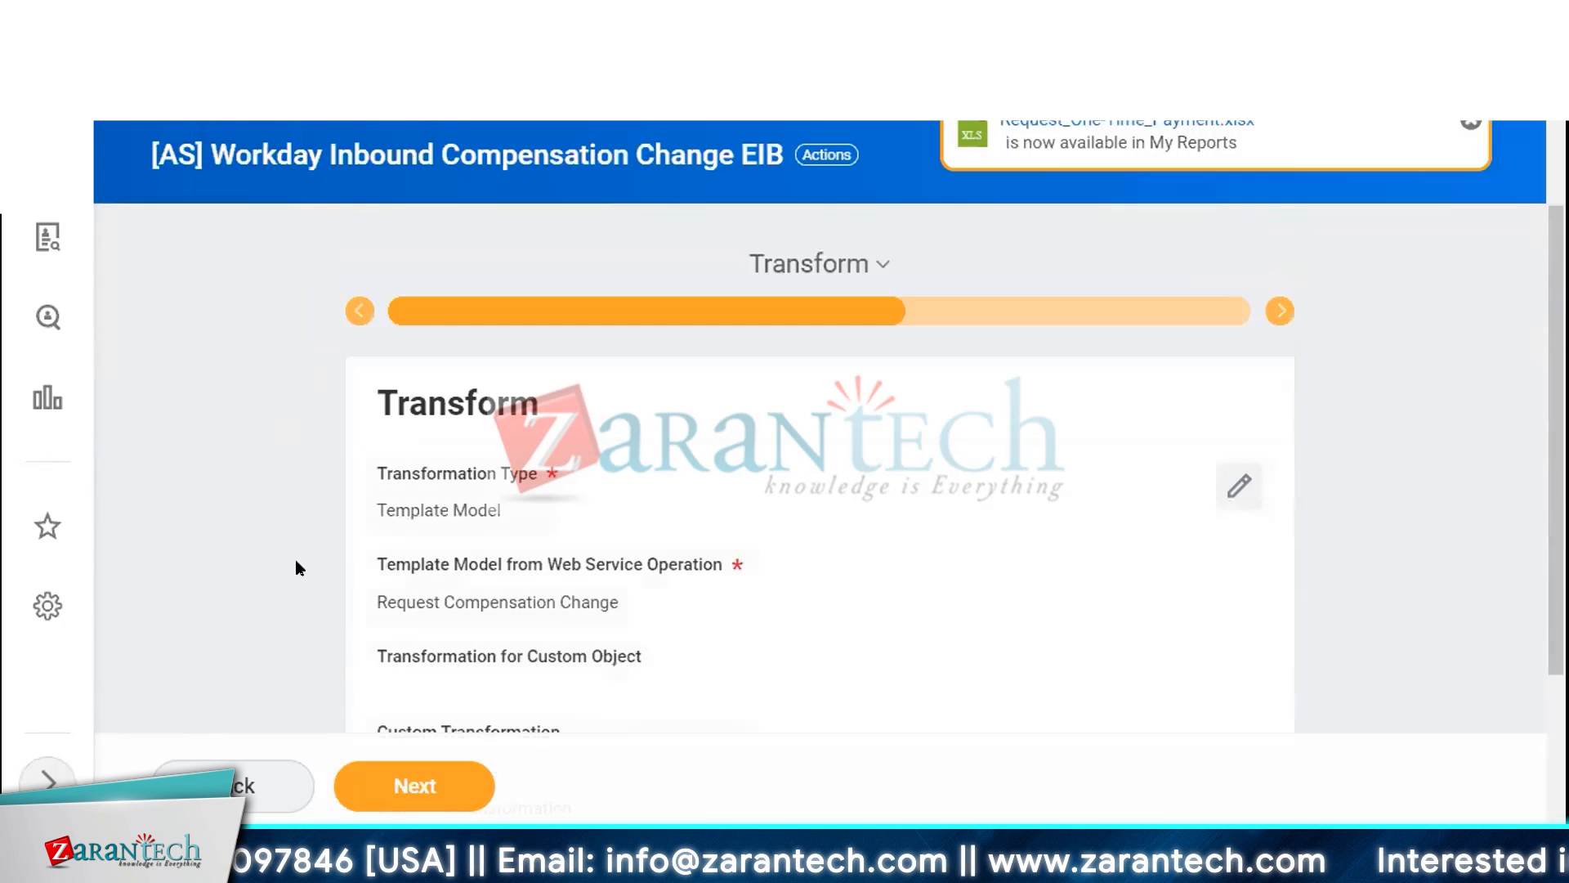
{"action": "left_click", "coordinate": [381, 787]}
Continue past the Deliver settings, review the summary and submit the new inbound EIB
{"action": "scroll", "coordinate": [539, 448], "scroll_direction": "down", "scroll_amount": 3}
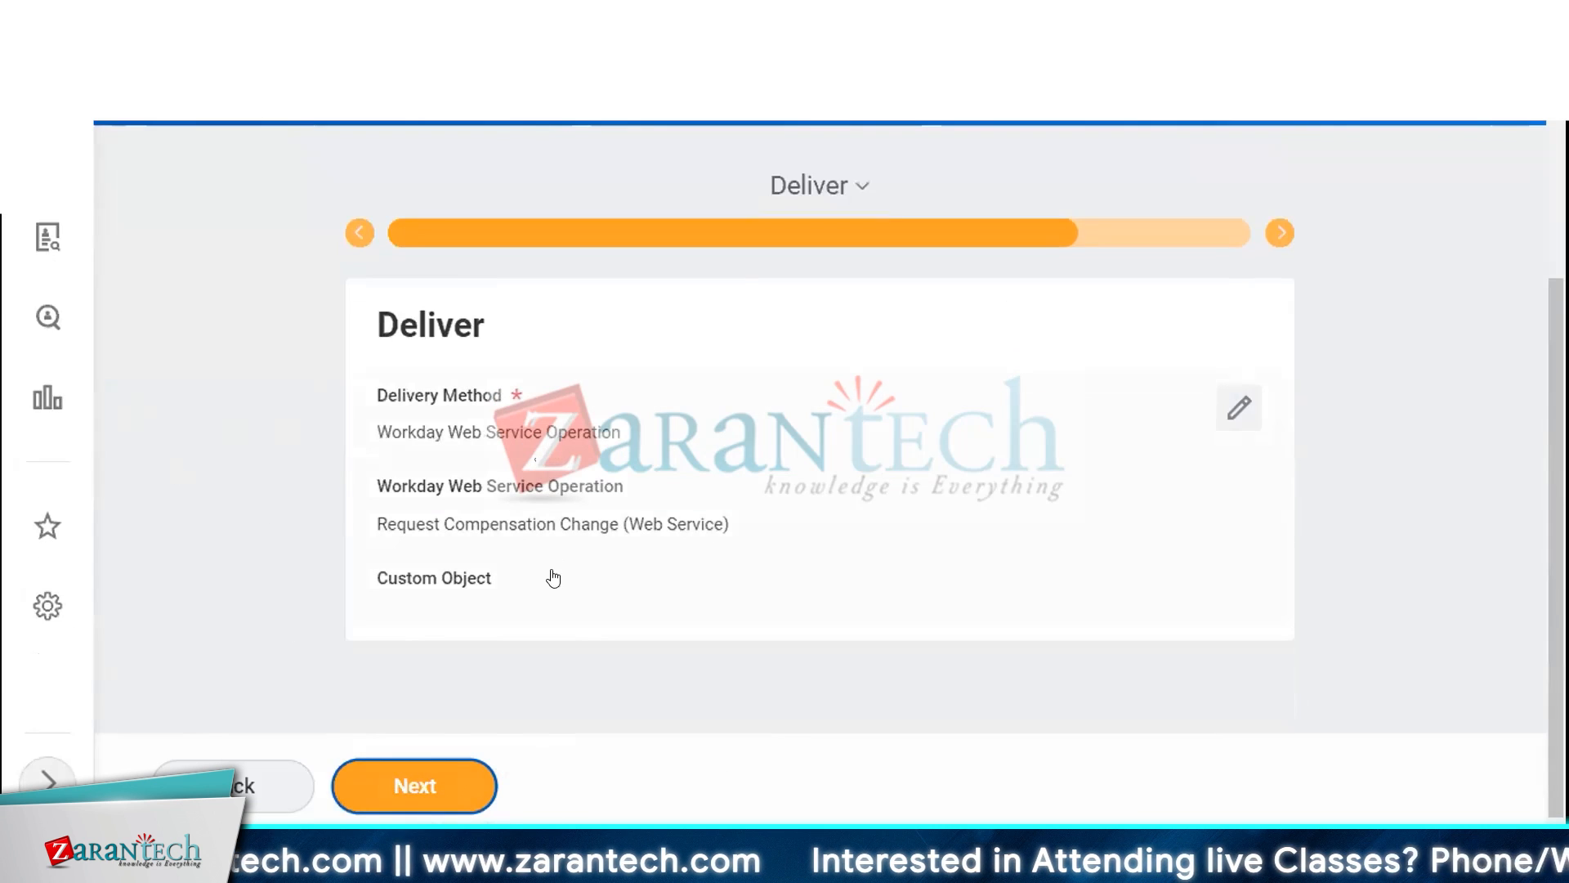
{"action": "left_click", "coordinate": [414, 787]}
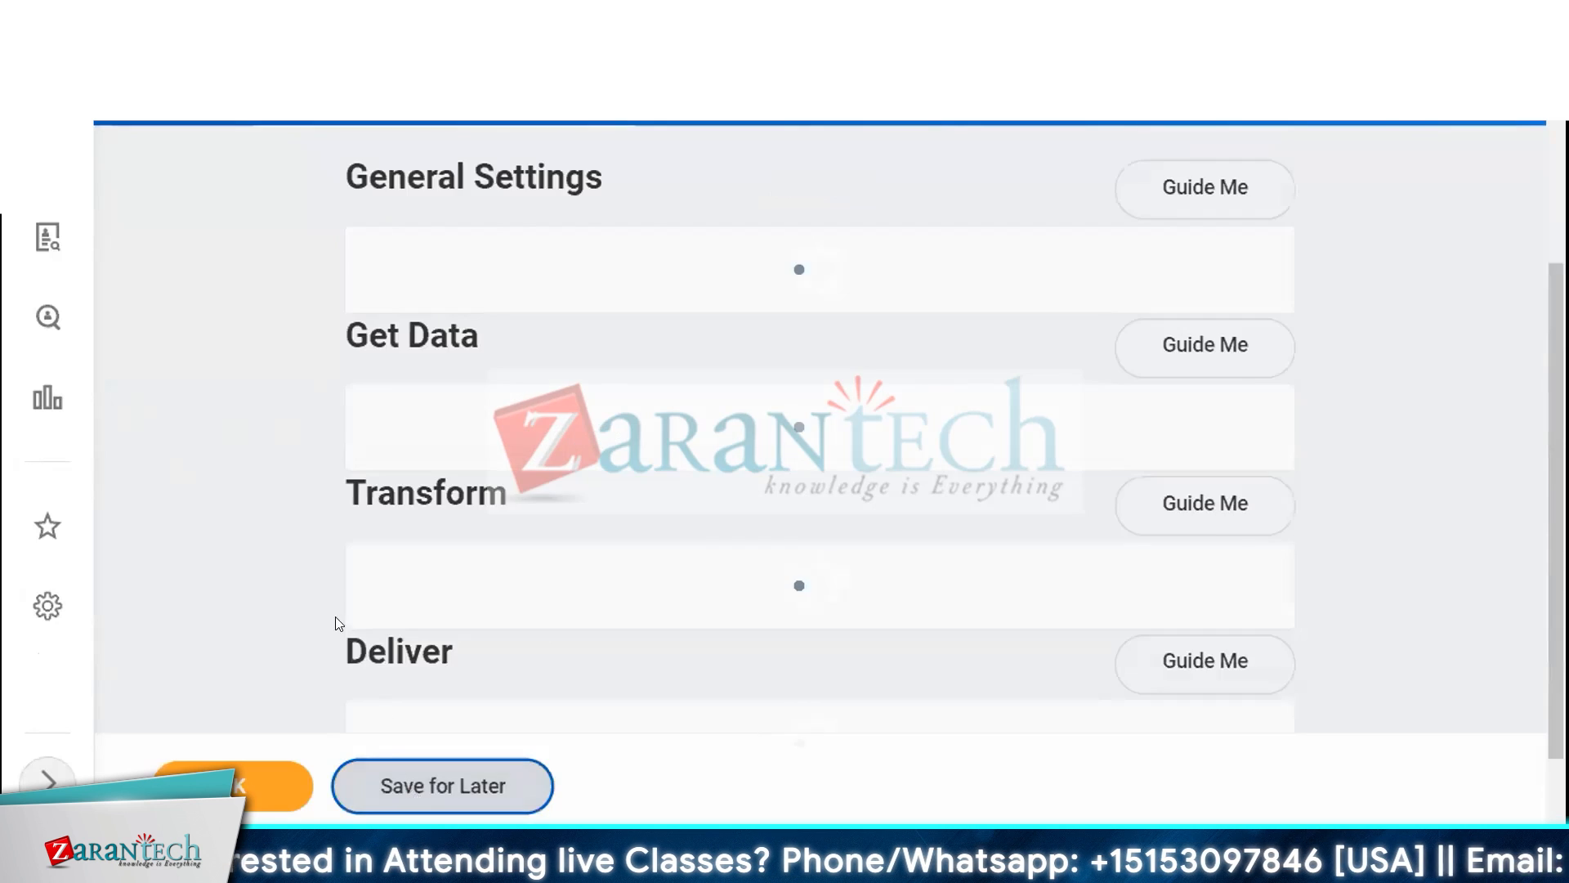
{"action": "scroll", "coordinate": [327, 573], "scroll_direction": "down", "scroll_amount": 7}
{"action": "scroll", "coordinate": [314, 613], "scroll_direction": "down", "scroll_amount": 1}
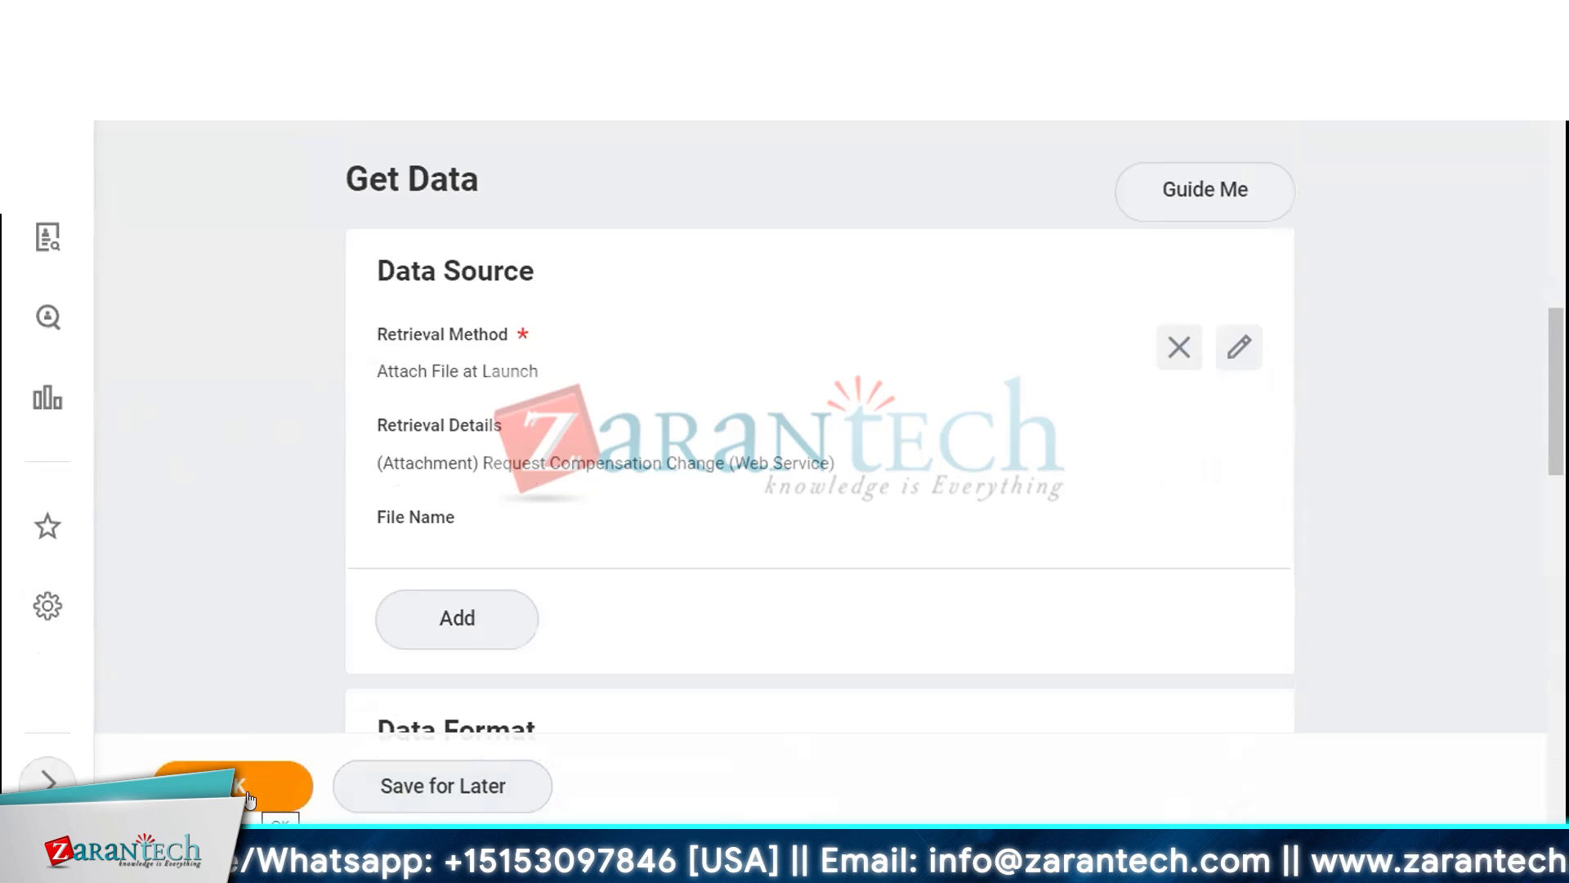
{"action": "left_click", "coordinate": [248, 790]}
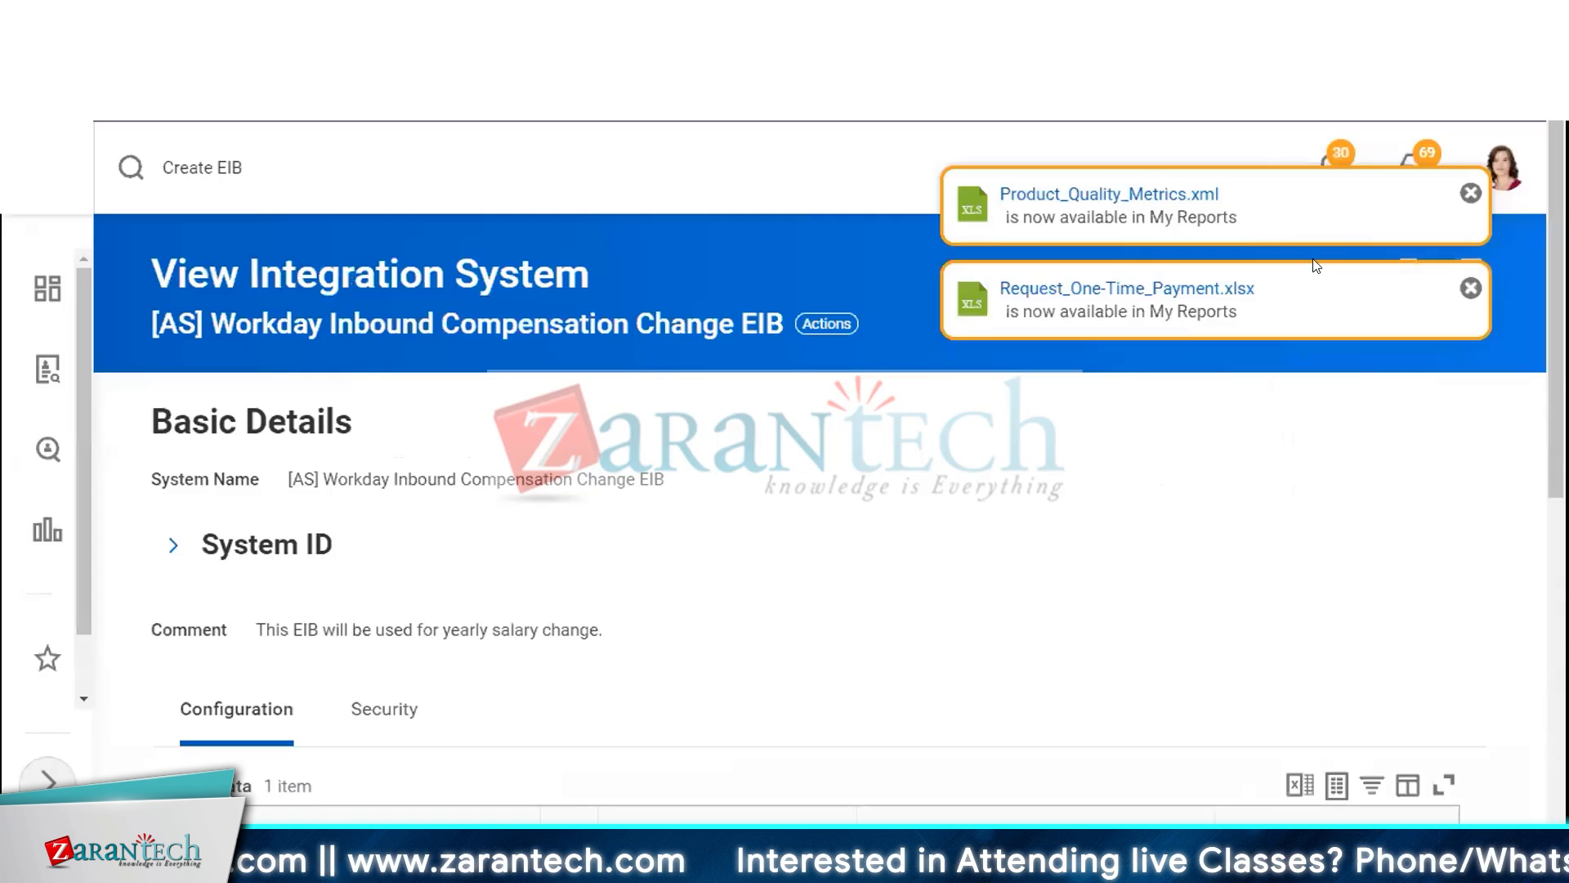
Dismiss the two report notifications and view the EIB's Request Compensation Change template model from its actions
{"action": "left_click", "coordinate": [1472, 193]}
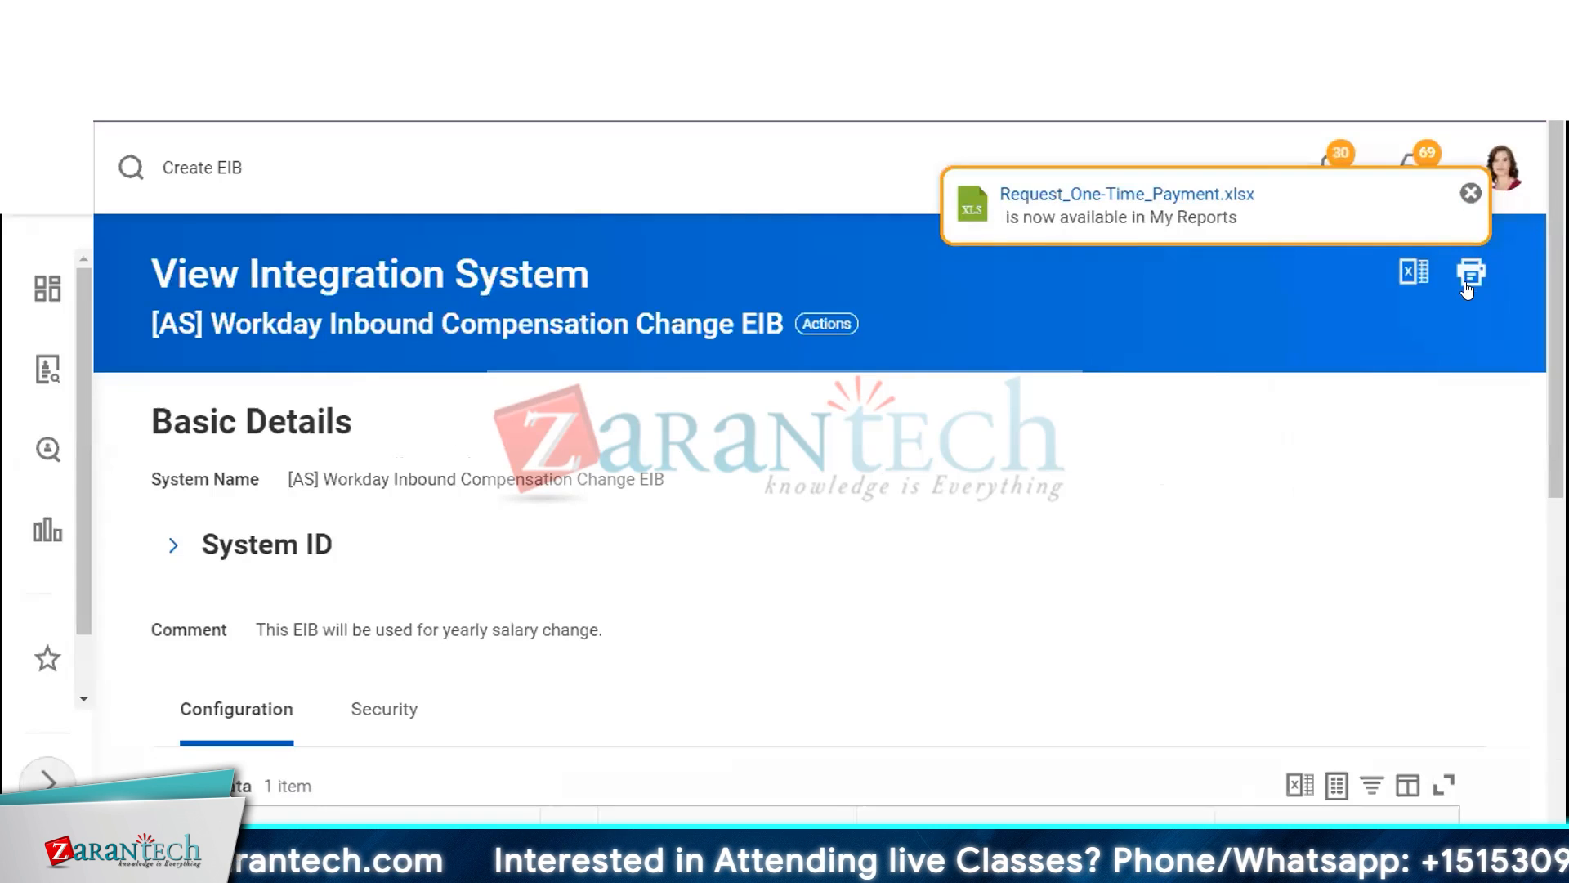
{"action": "left_click", "coordinate": [1471, 194]}
{"action": "scroll", "coordinate": [659, 504], "scroll_direction": "down", "scroll_amount": 3}
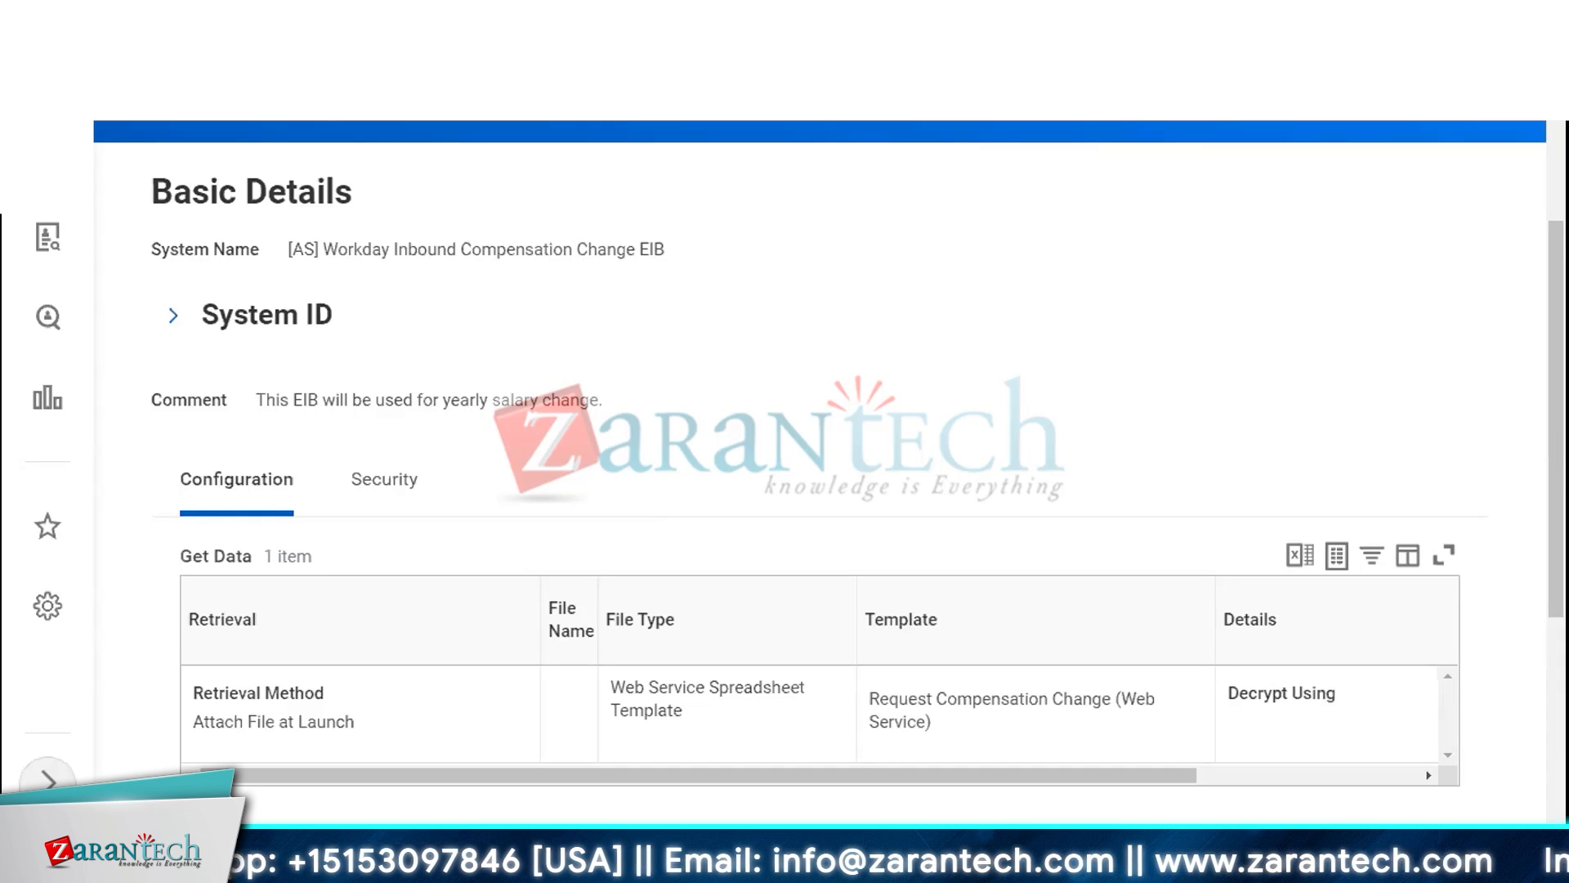
{"action": "left_click", "coordinate": [850, 110]}
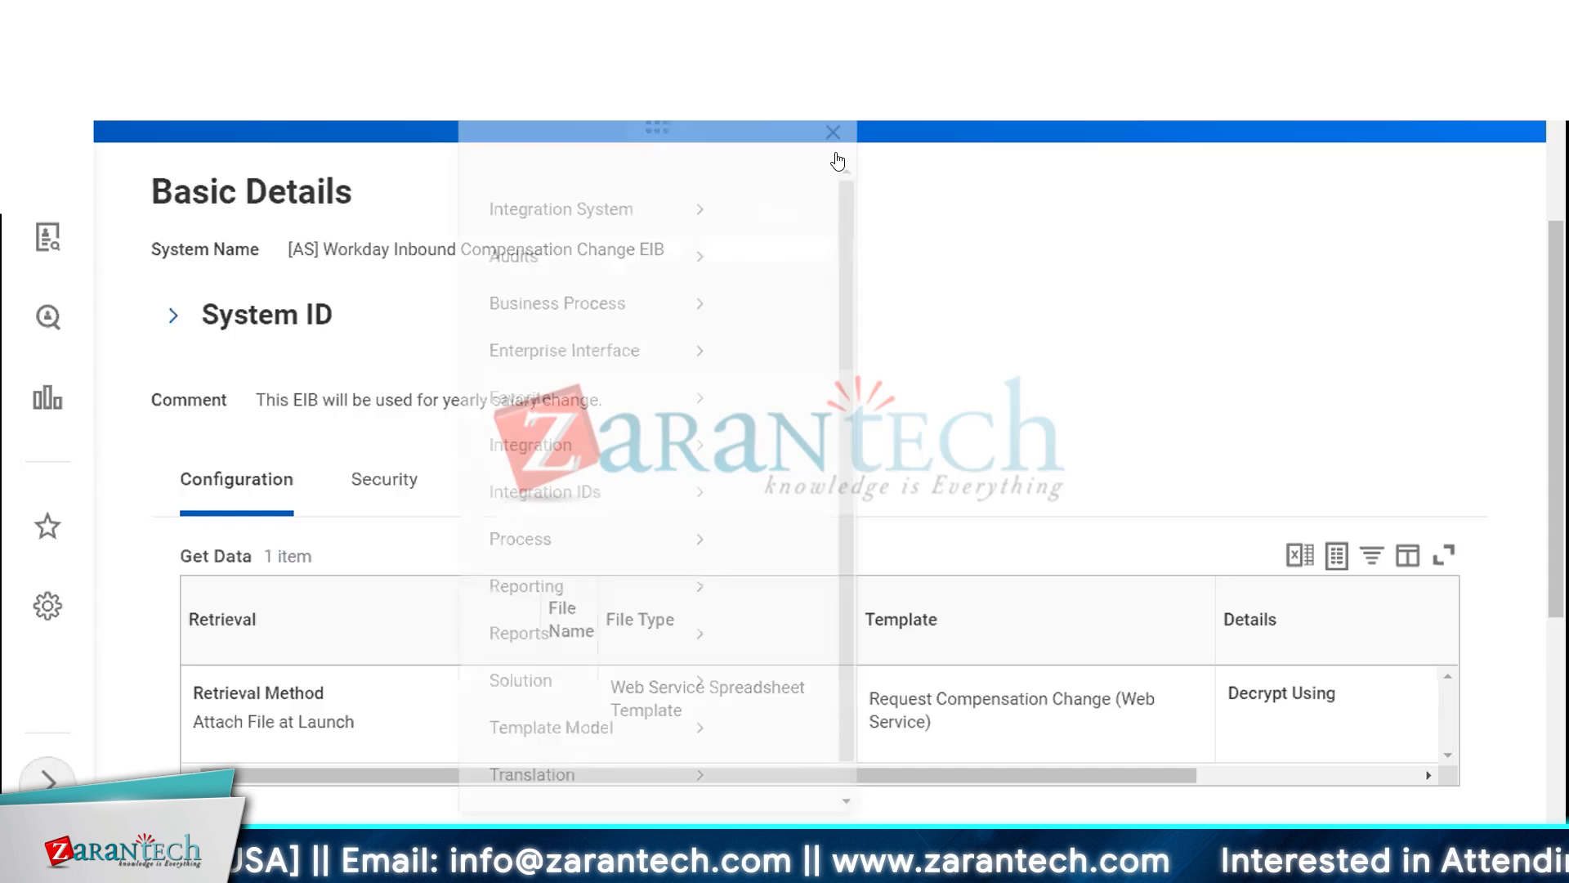
{"action": "mouse_move", "coordinate": [248, 712]}
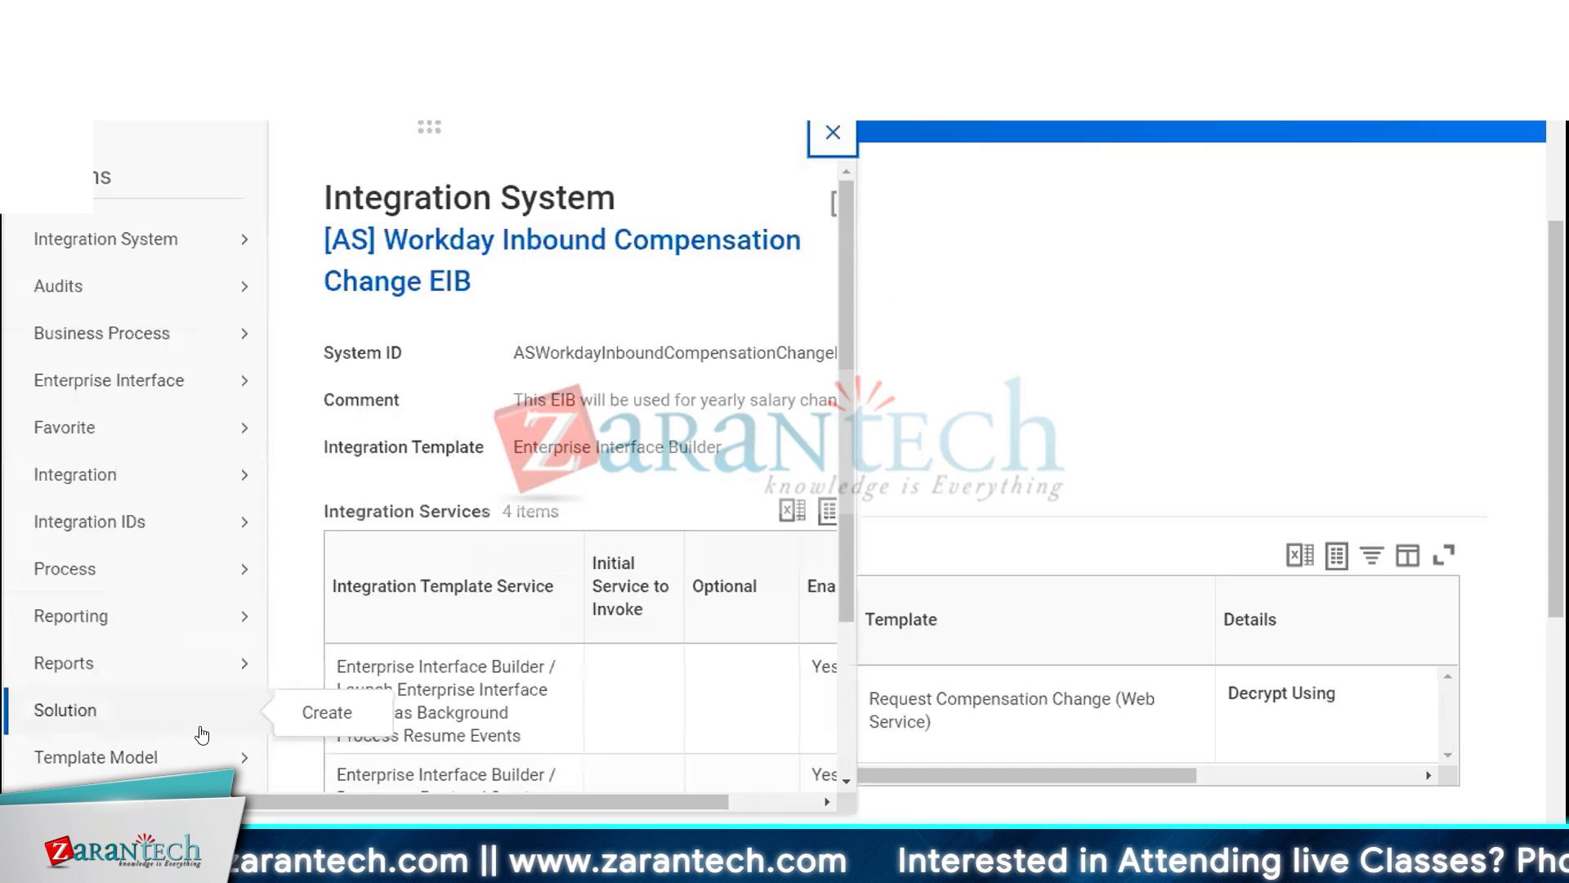
{"action": "mouse_move", "coordinate": [196, 757]}
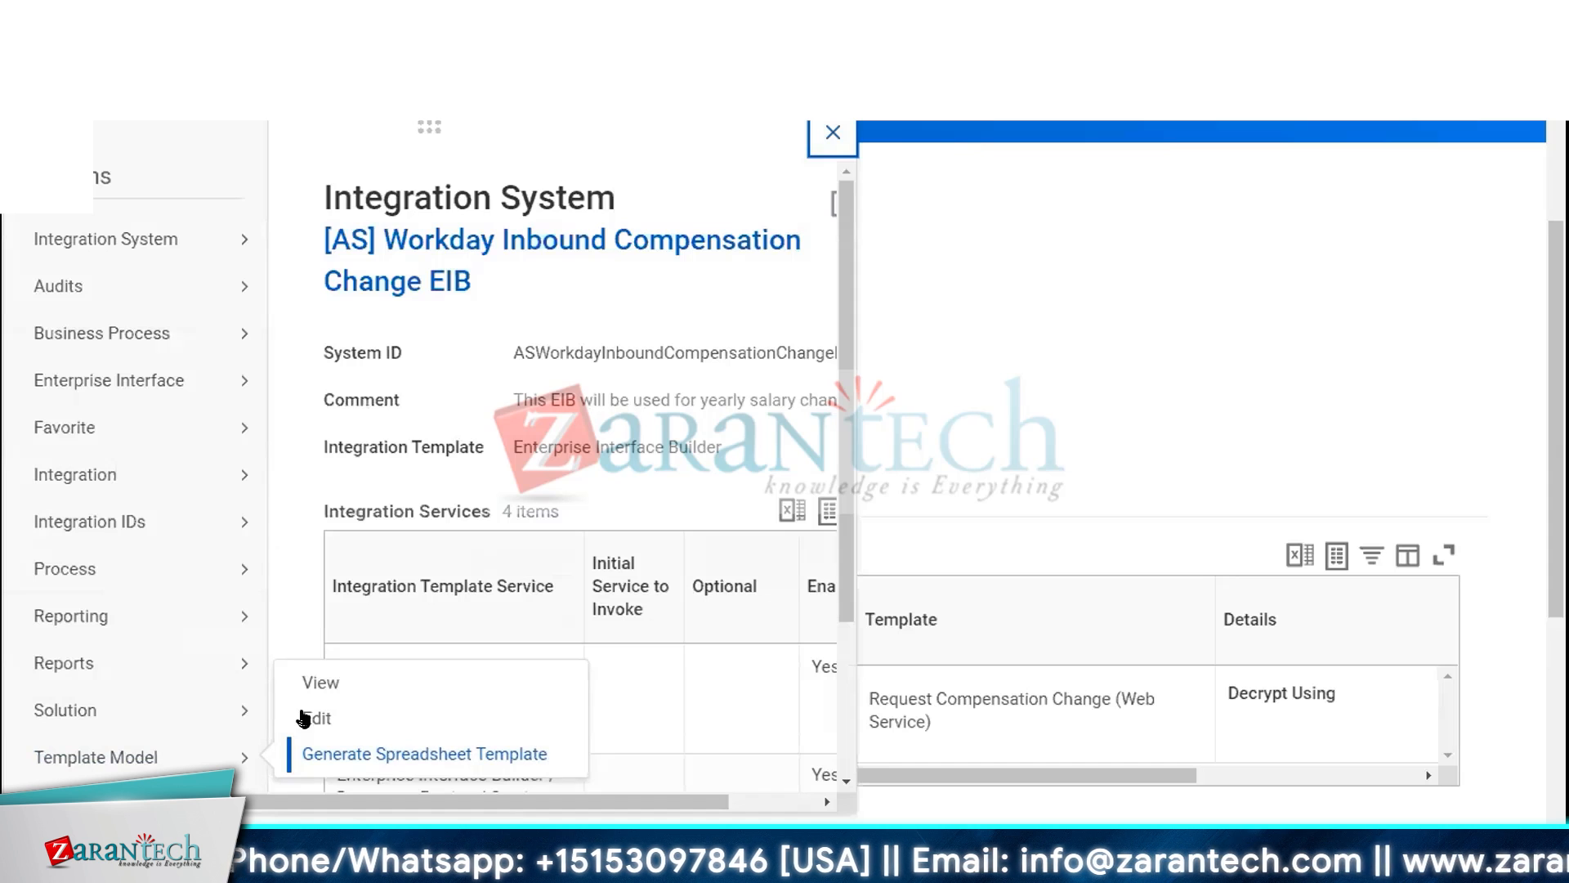
{"action": "left_click", "coordinate": [314, 683]}
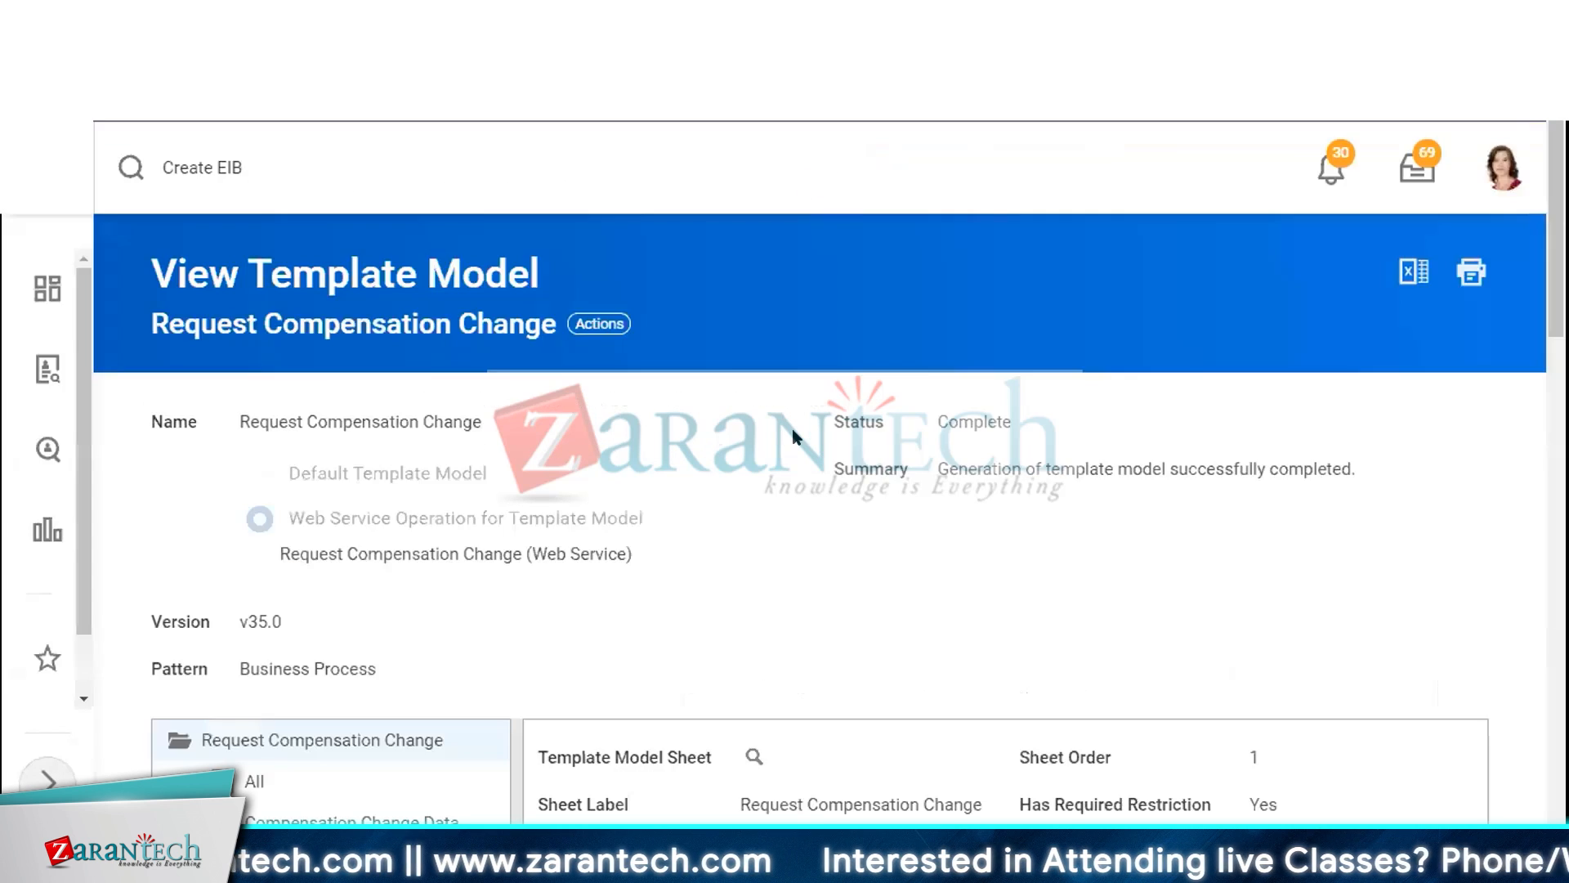
Examine the column details of the Compensation Change Data area in the template model
{"action": "scroll", "coordinate": [830, 409], "scroll_direction": "down", "scroll_amount": 5}
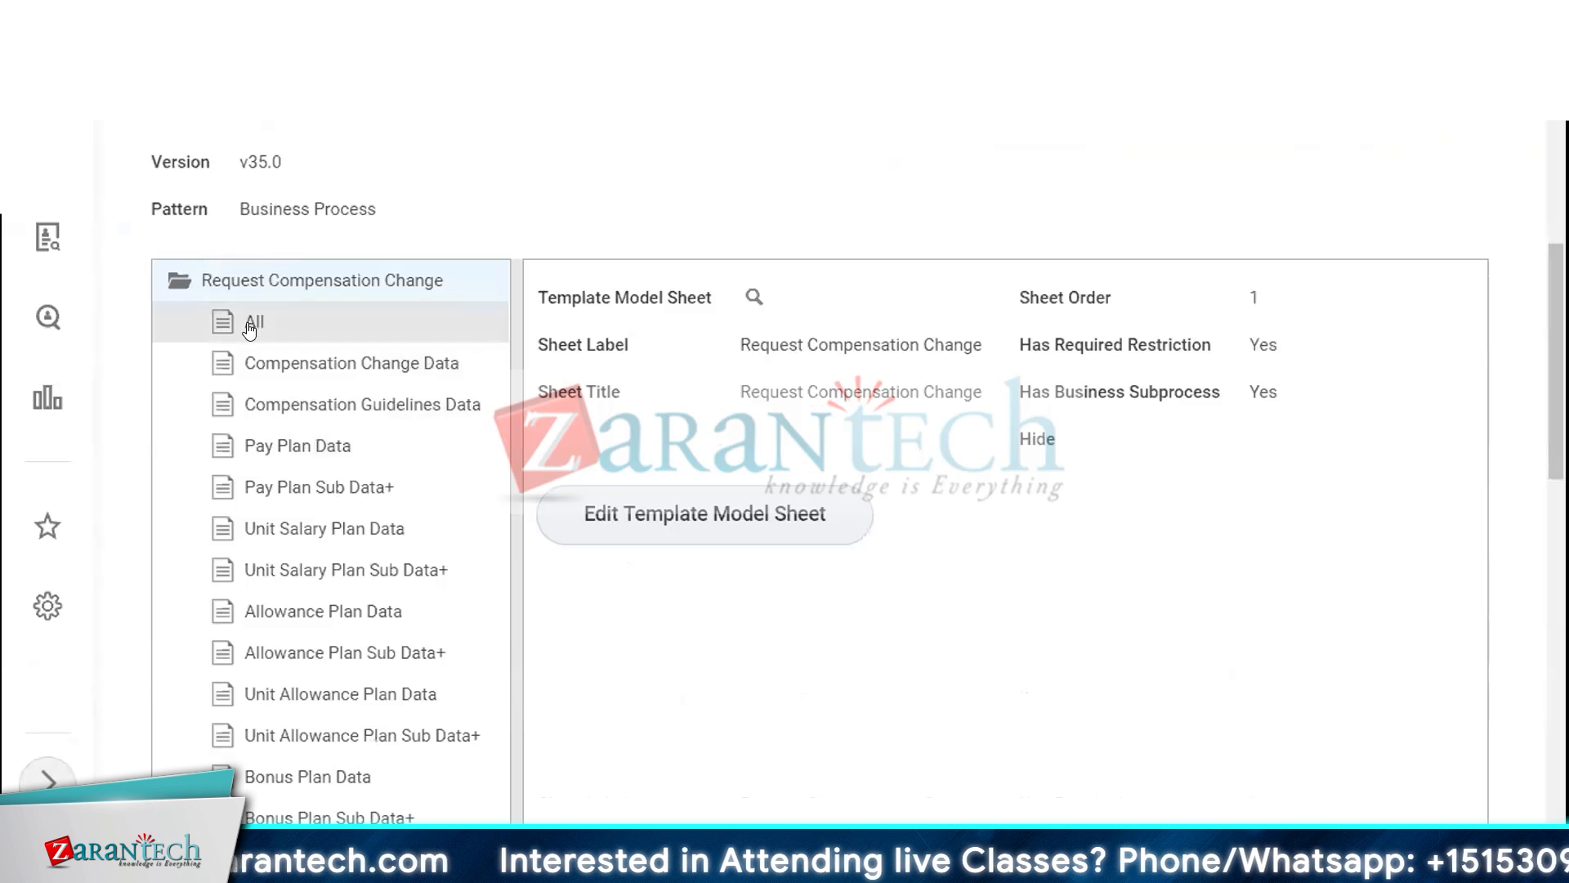
{"action": "left_click", "coordinate": [302, 369]}
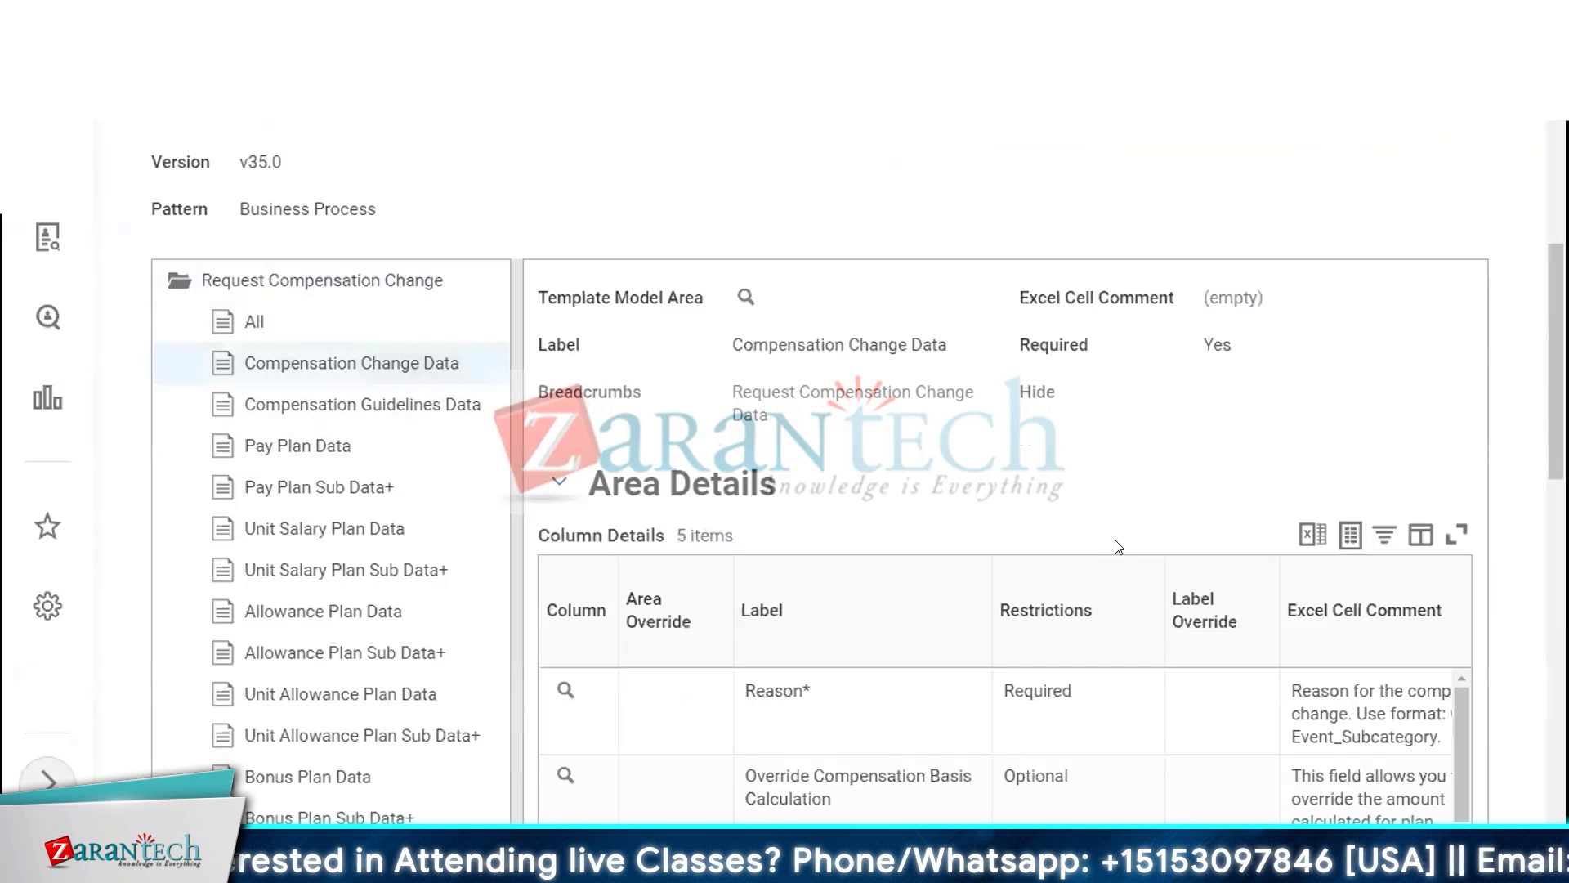
{"action": "scroll", "coordinate": [1124, 552], "scroll_direction": "down", "scroll_amount": 7}
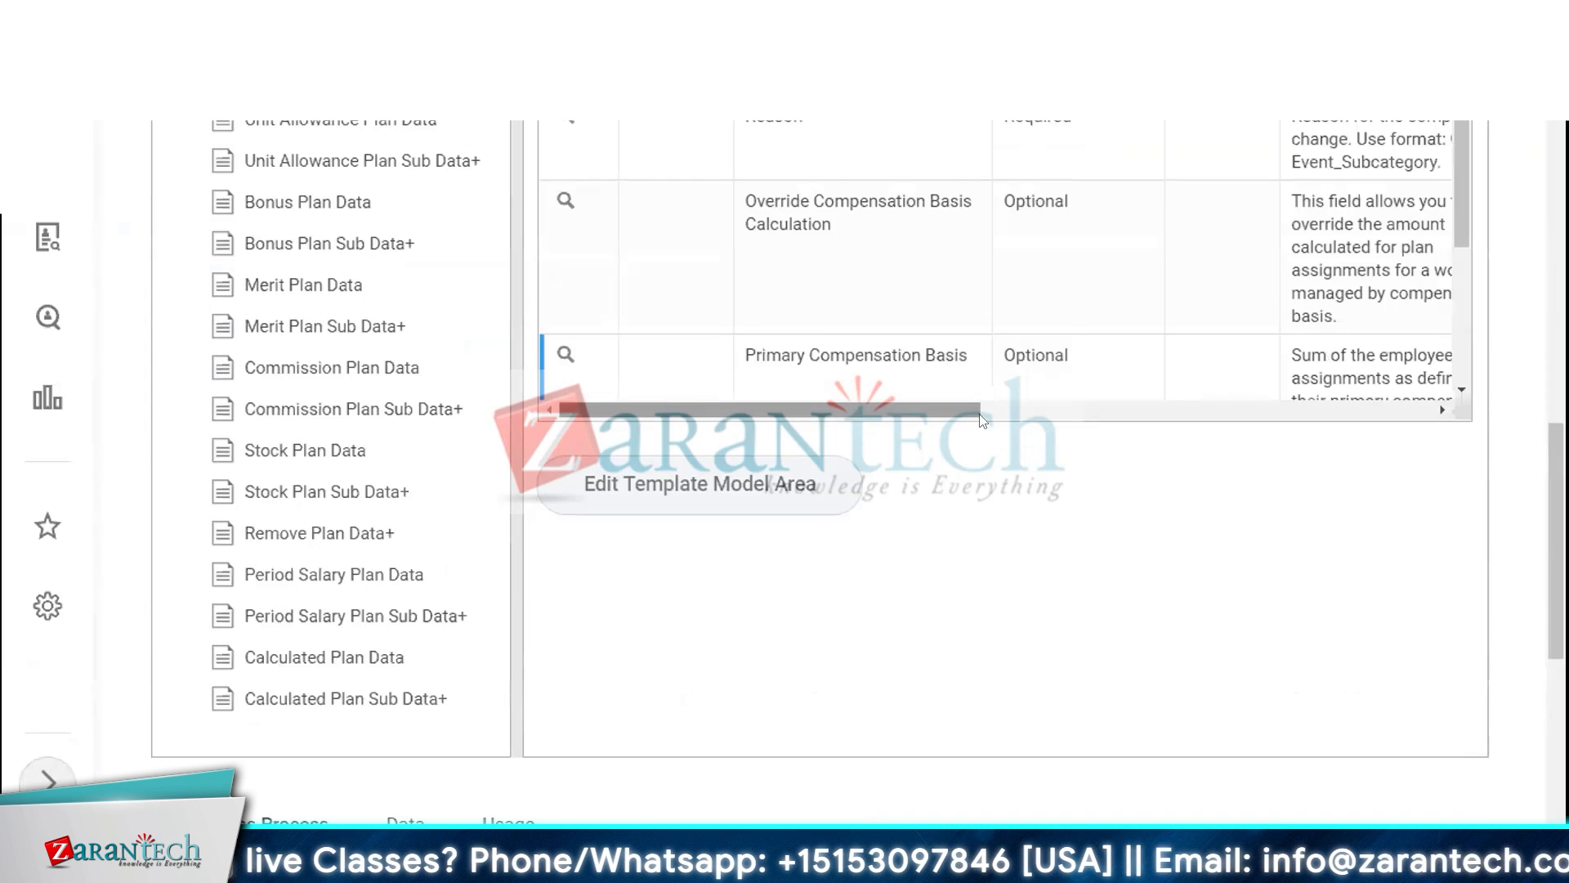
{"action": "left_click_drag", "start_coordinate": [945, 409], "coordinate": [912, 548]}
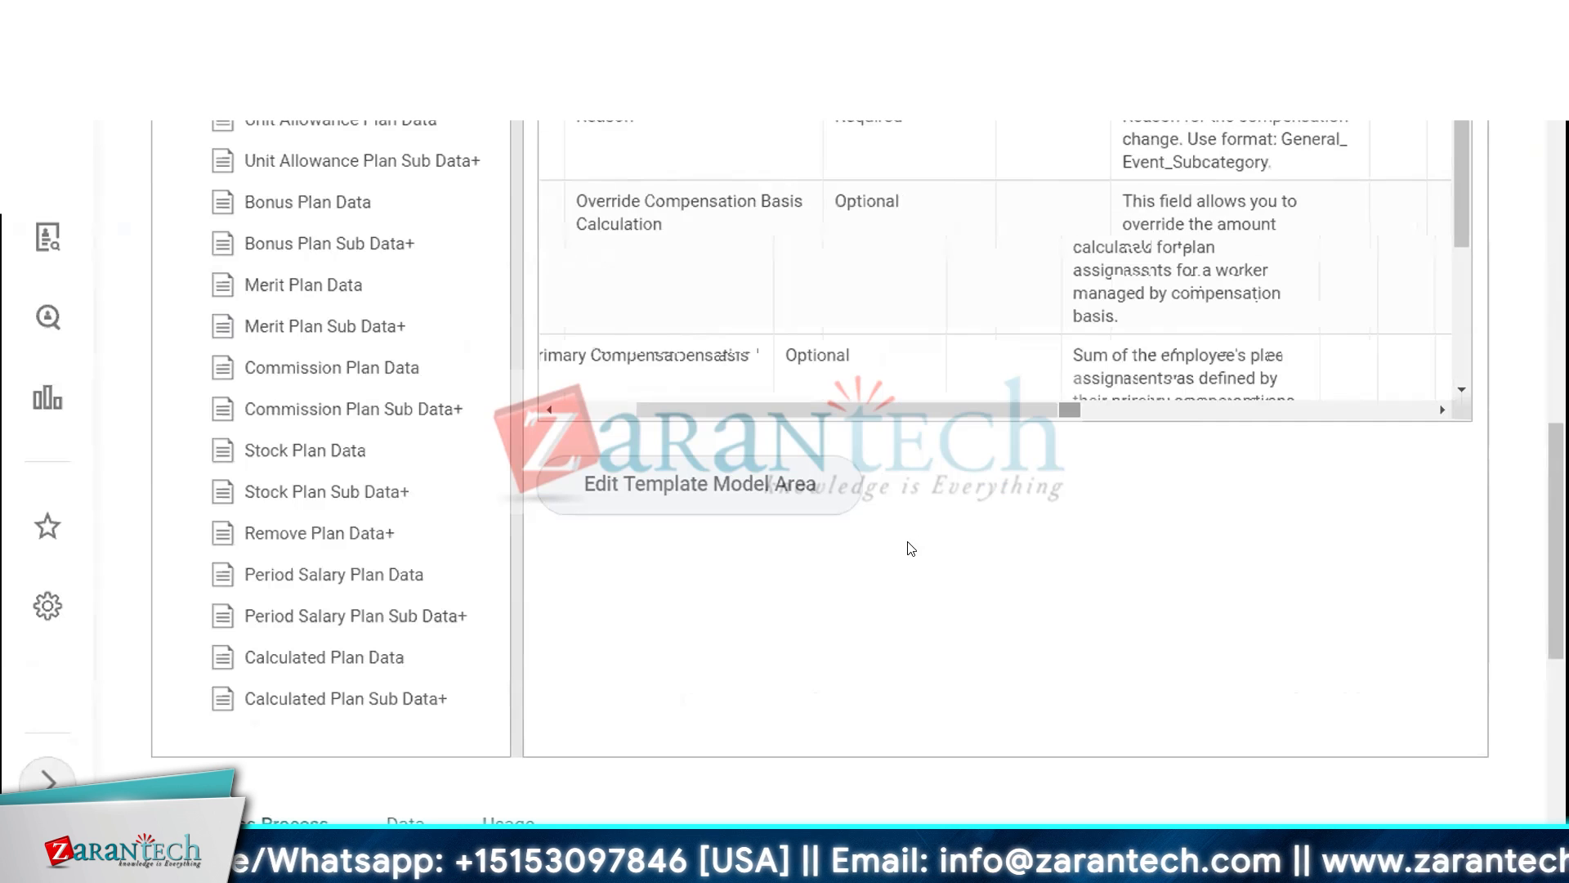
{"action": "scroll", "coordinate": [910, 550], "scroll_direction": "up", "scroll_amount": 10}
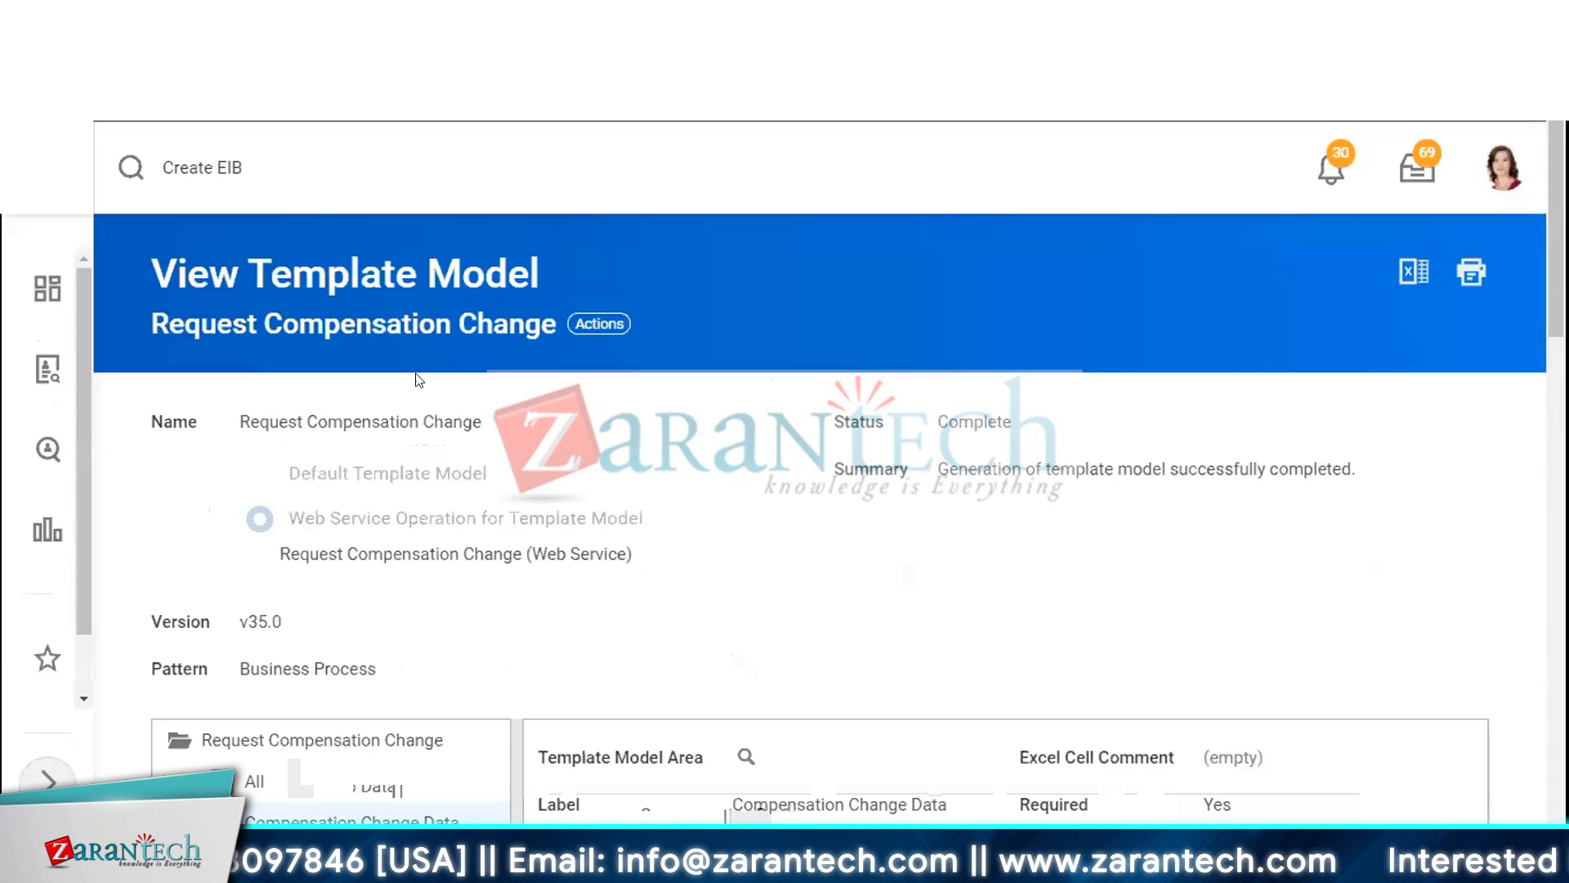
Open the template model's actions and its Template Model options
{"action": "left_click", "coordinate": [597, 324]}
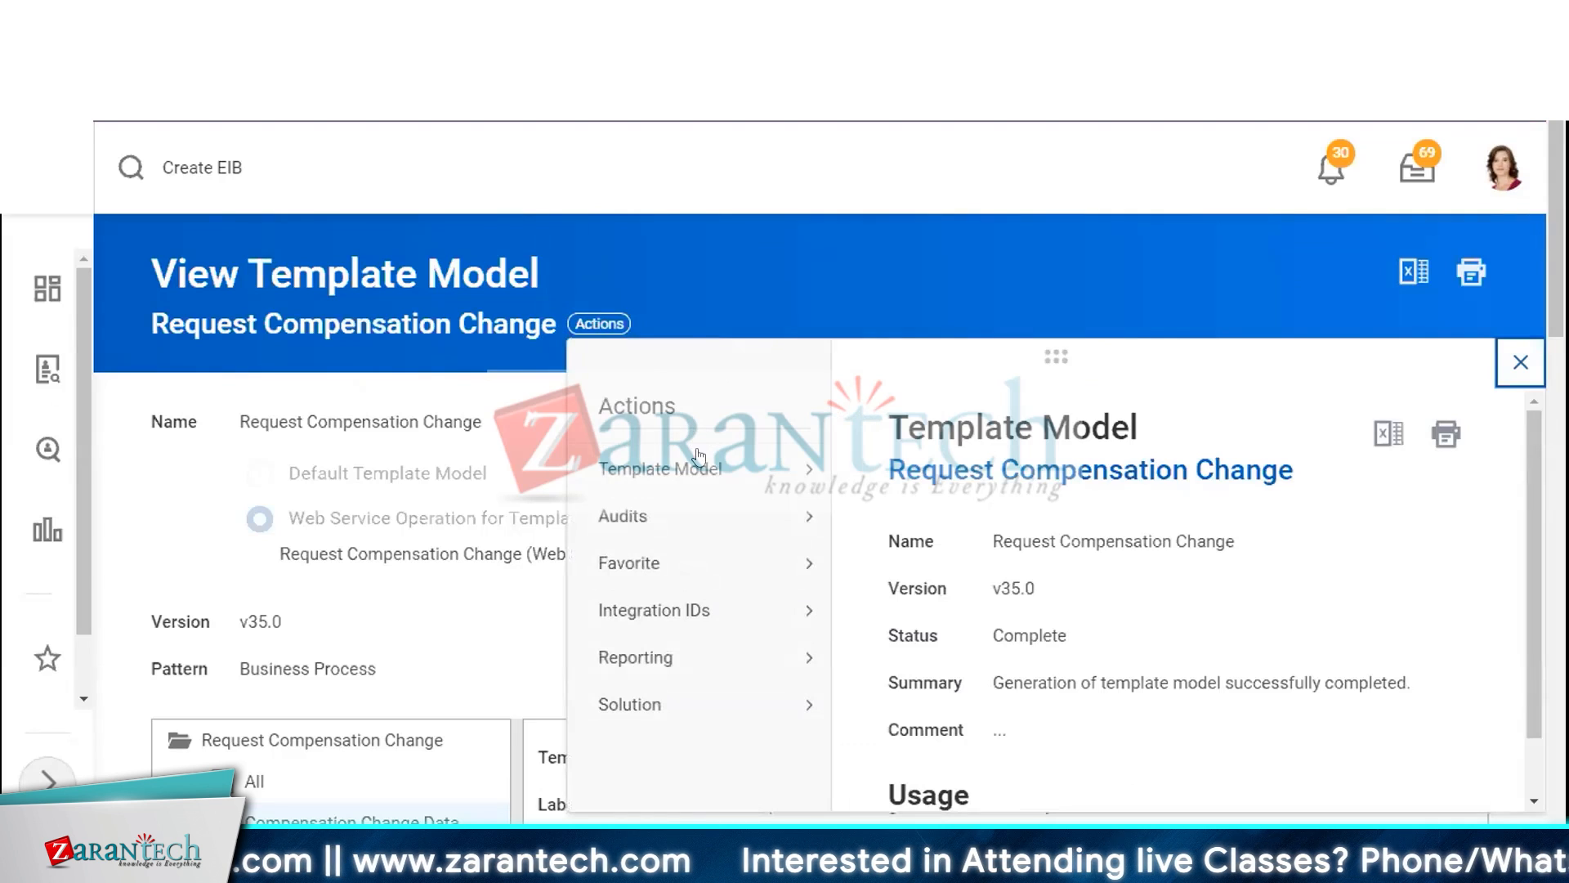
{"action": "mouse_move", "coordinate": [699, 456]}
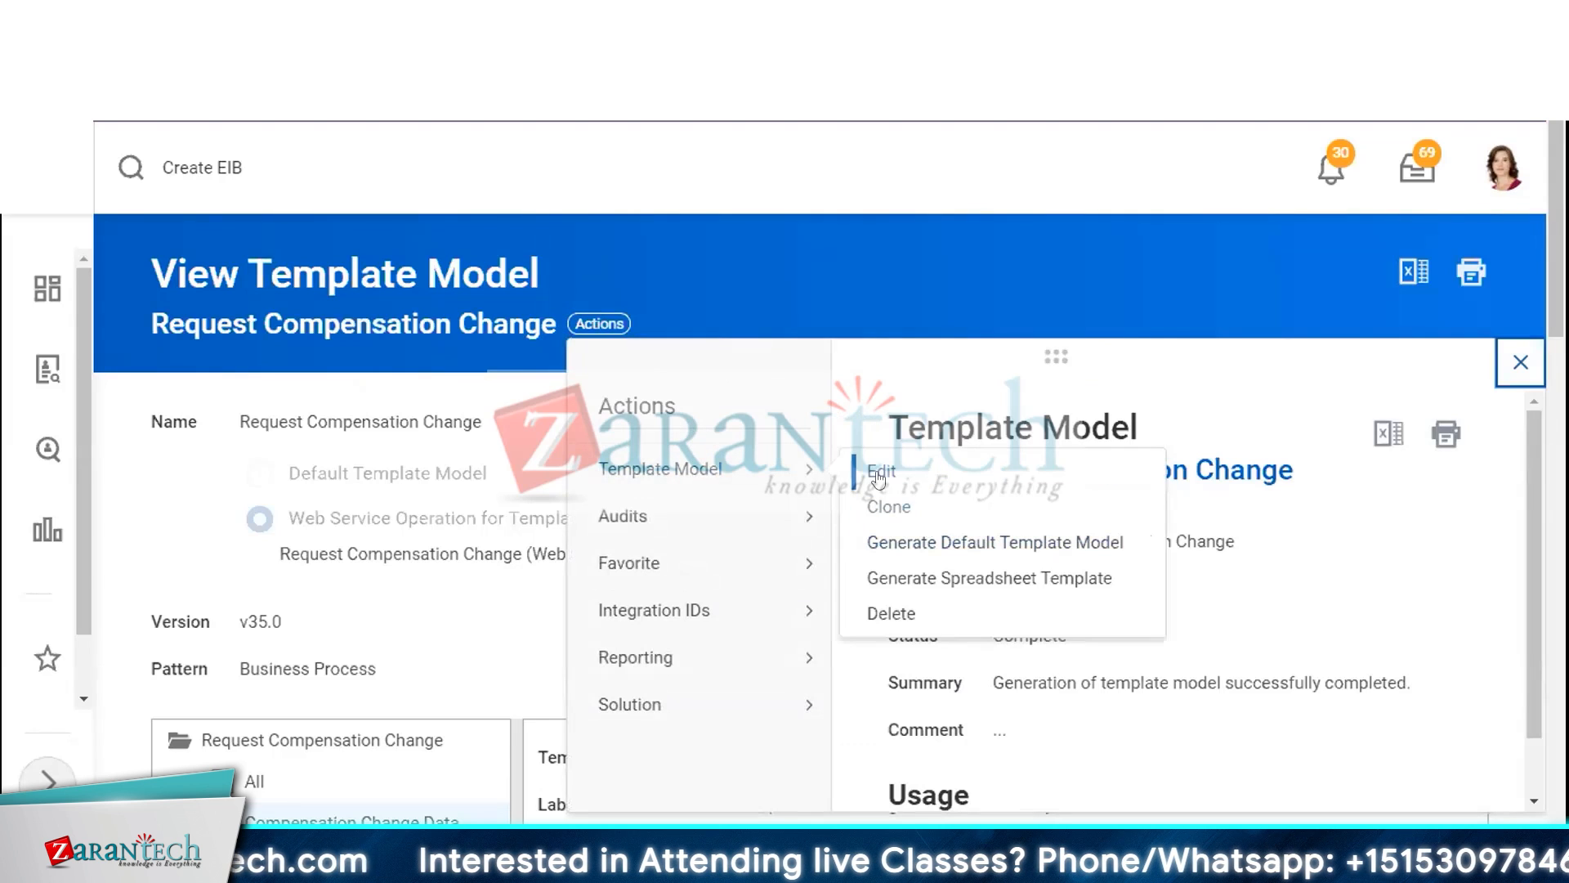
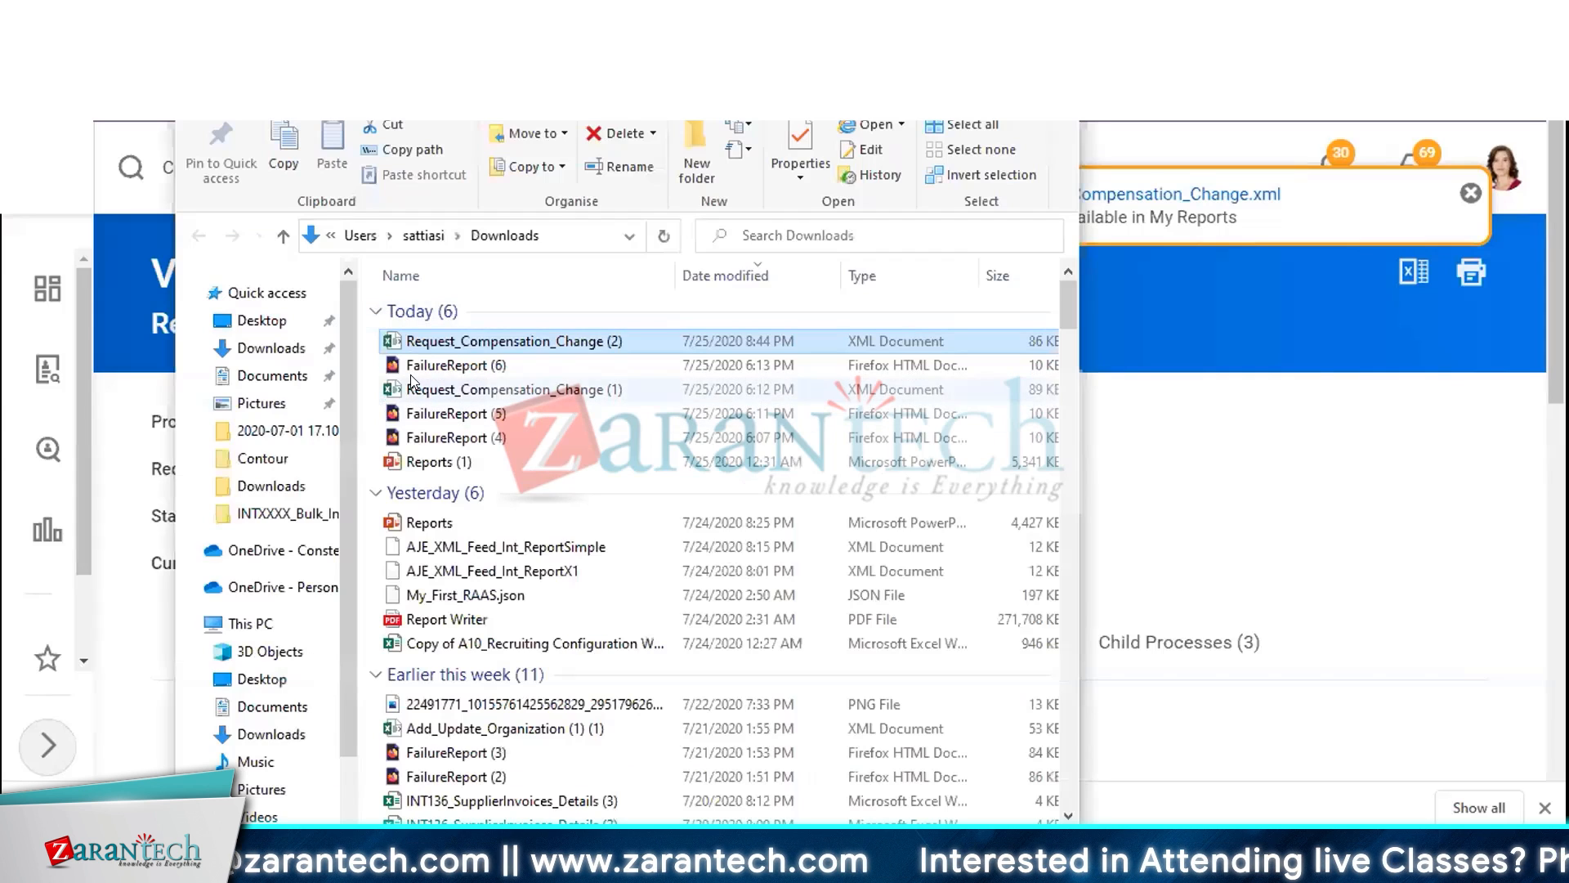
Open the downloaded Request_Compensation_Change spreadsheet template in Excel and enable editing
{"action": "right_click", "coordinate": [448, 337]}
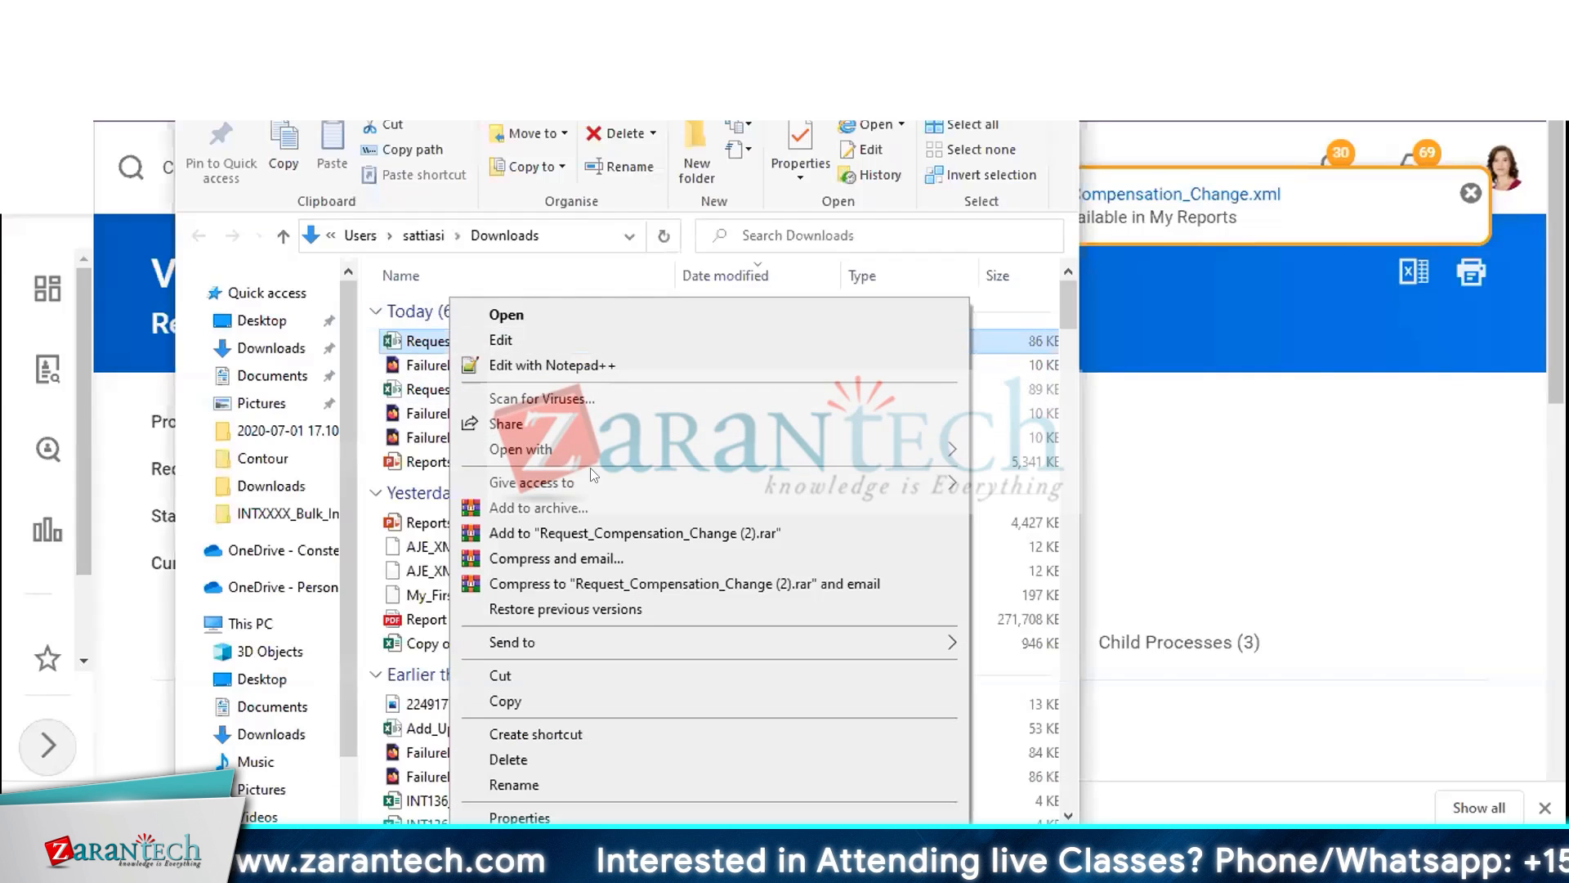
{"action": "mouse_move", "coordinate": [735, 449]}
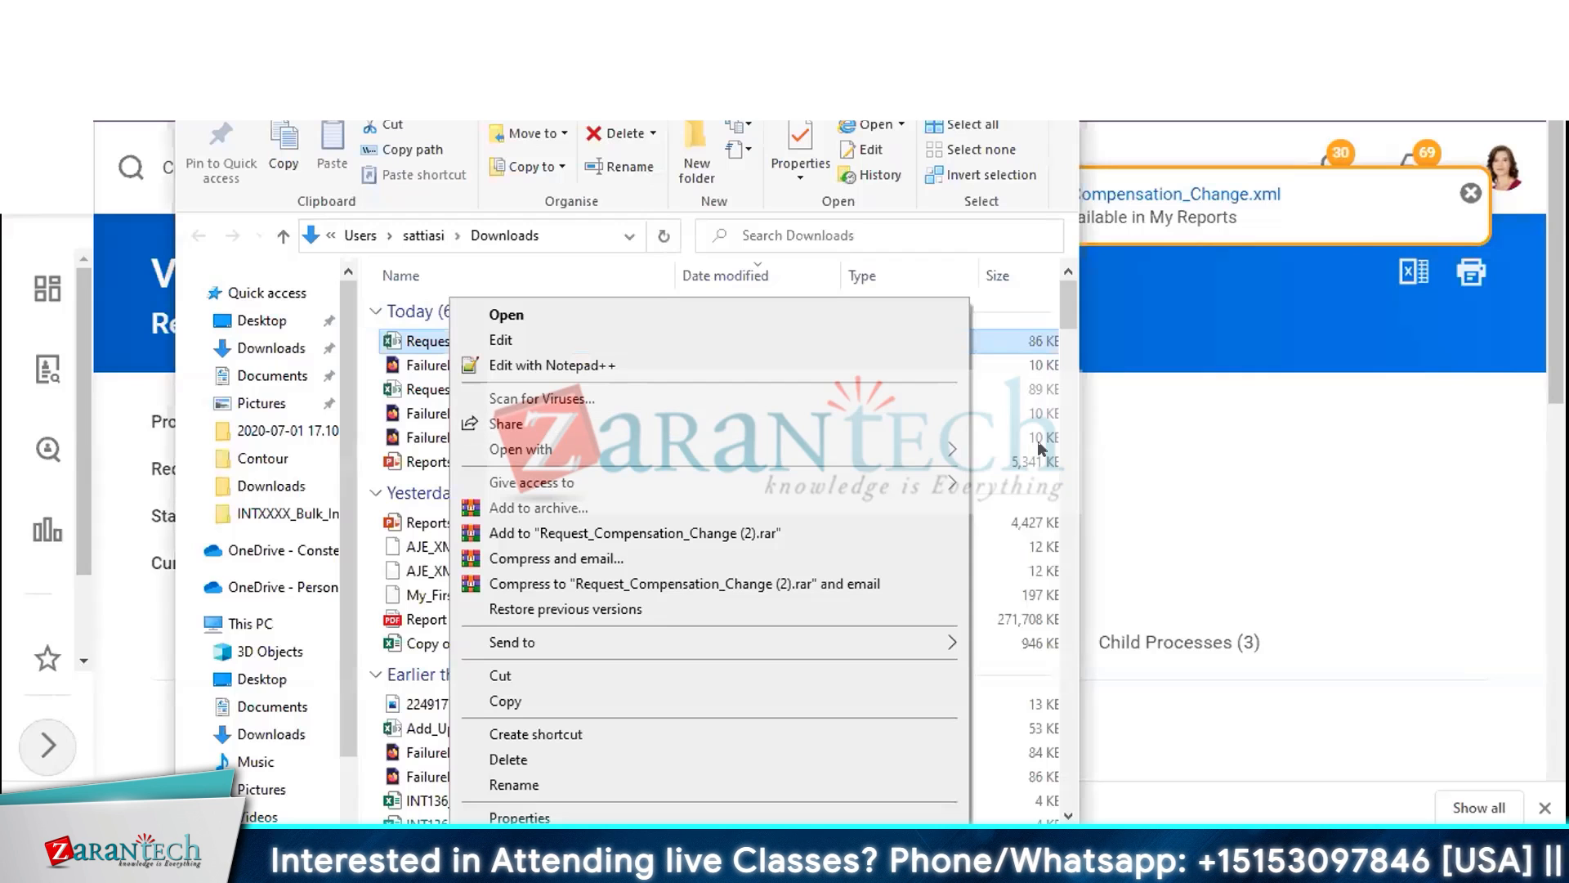
{"action": "left_click", "coordinate": [1014, 451]}
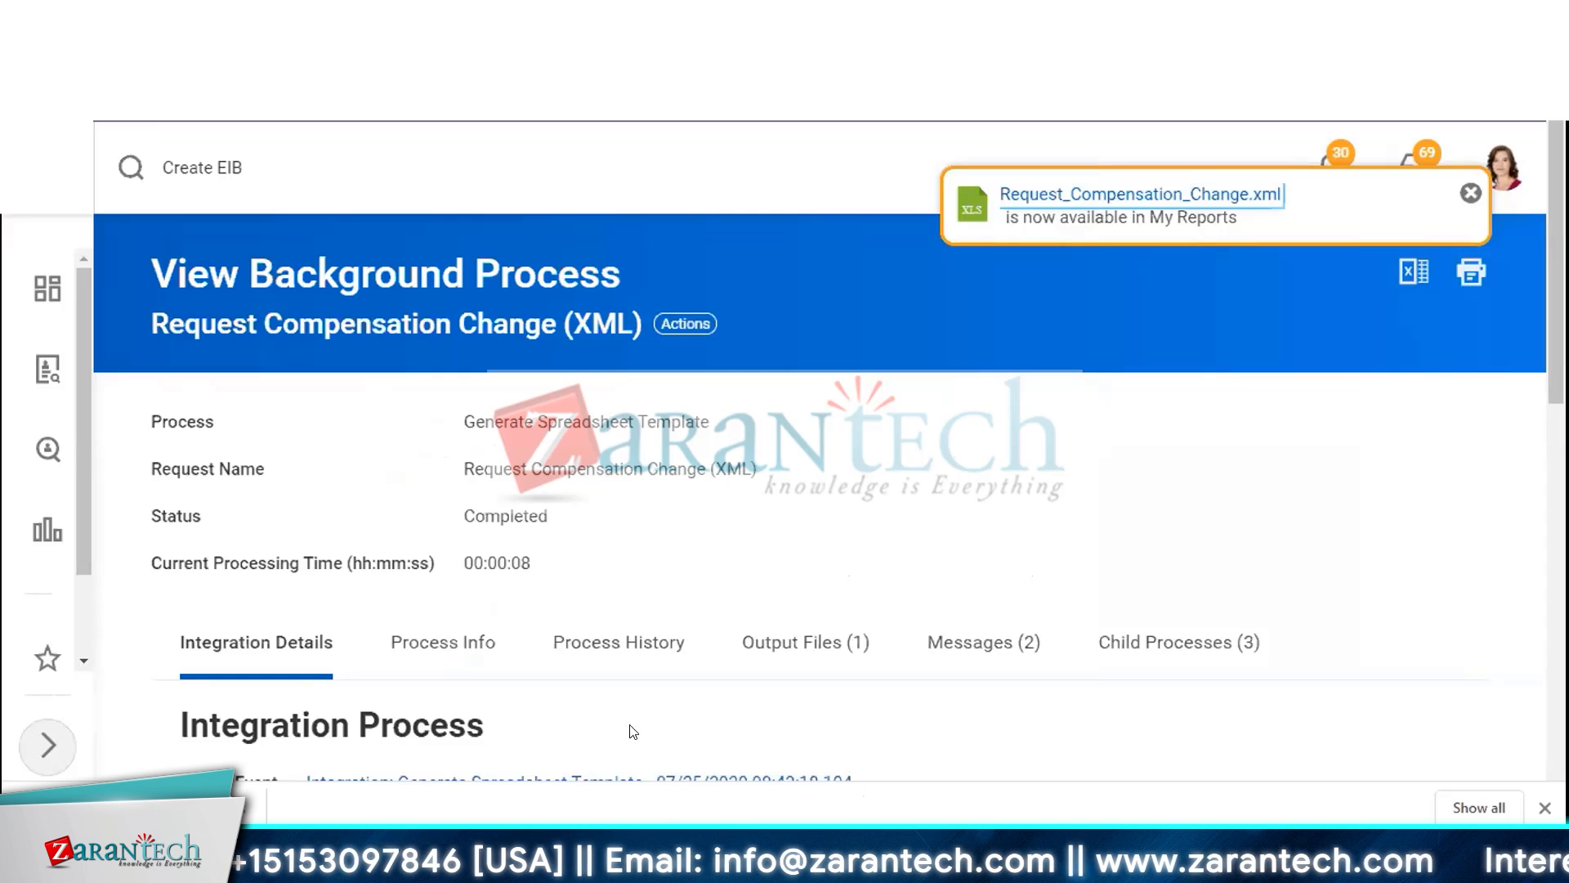
{"action": "mouse_move", "coordinate": [480, 865]}
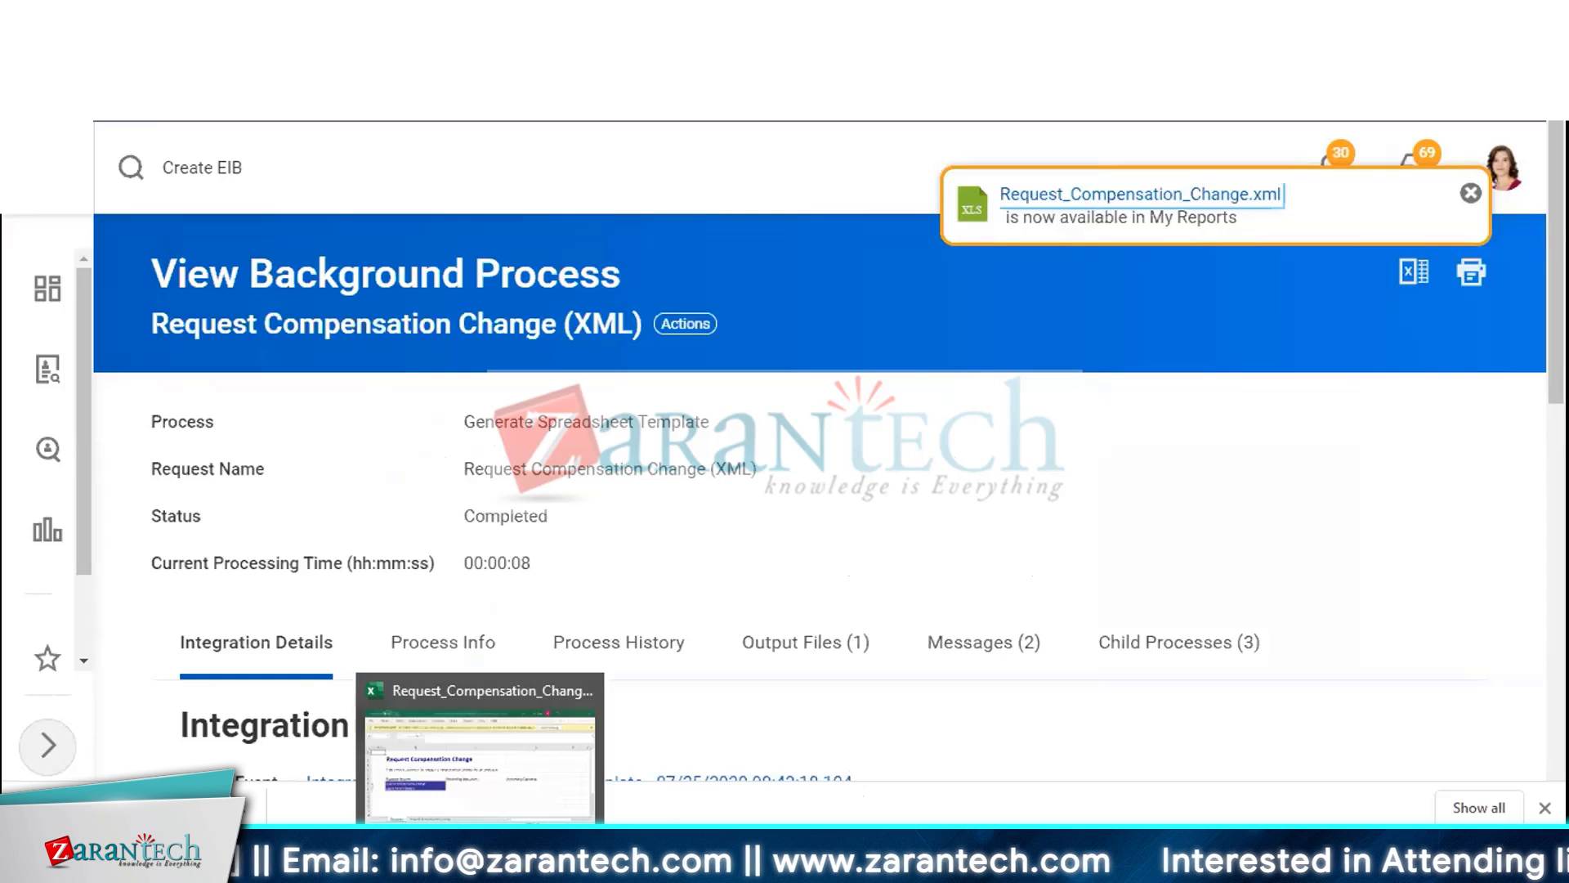
{"action": "left_click", "coordinate": [488, 768]}
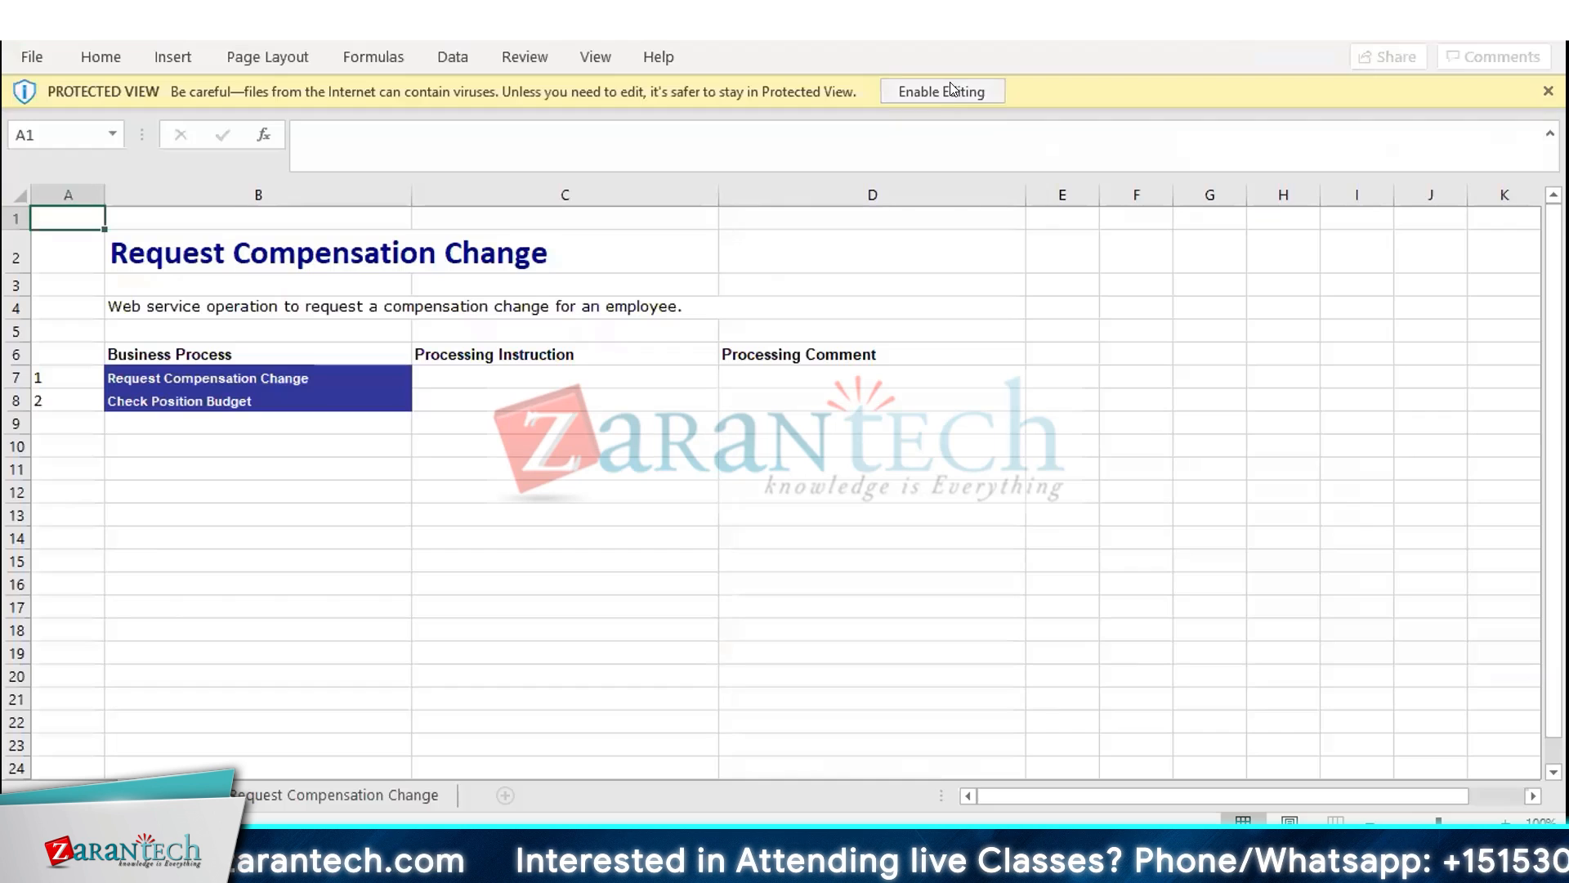
{"action": "left_click", "coordinate": [945, 88]}
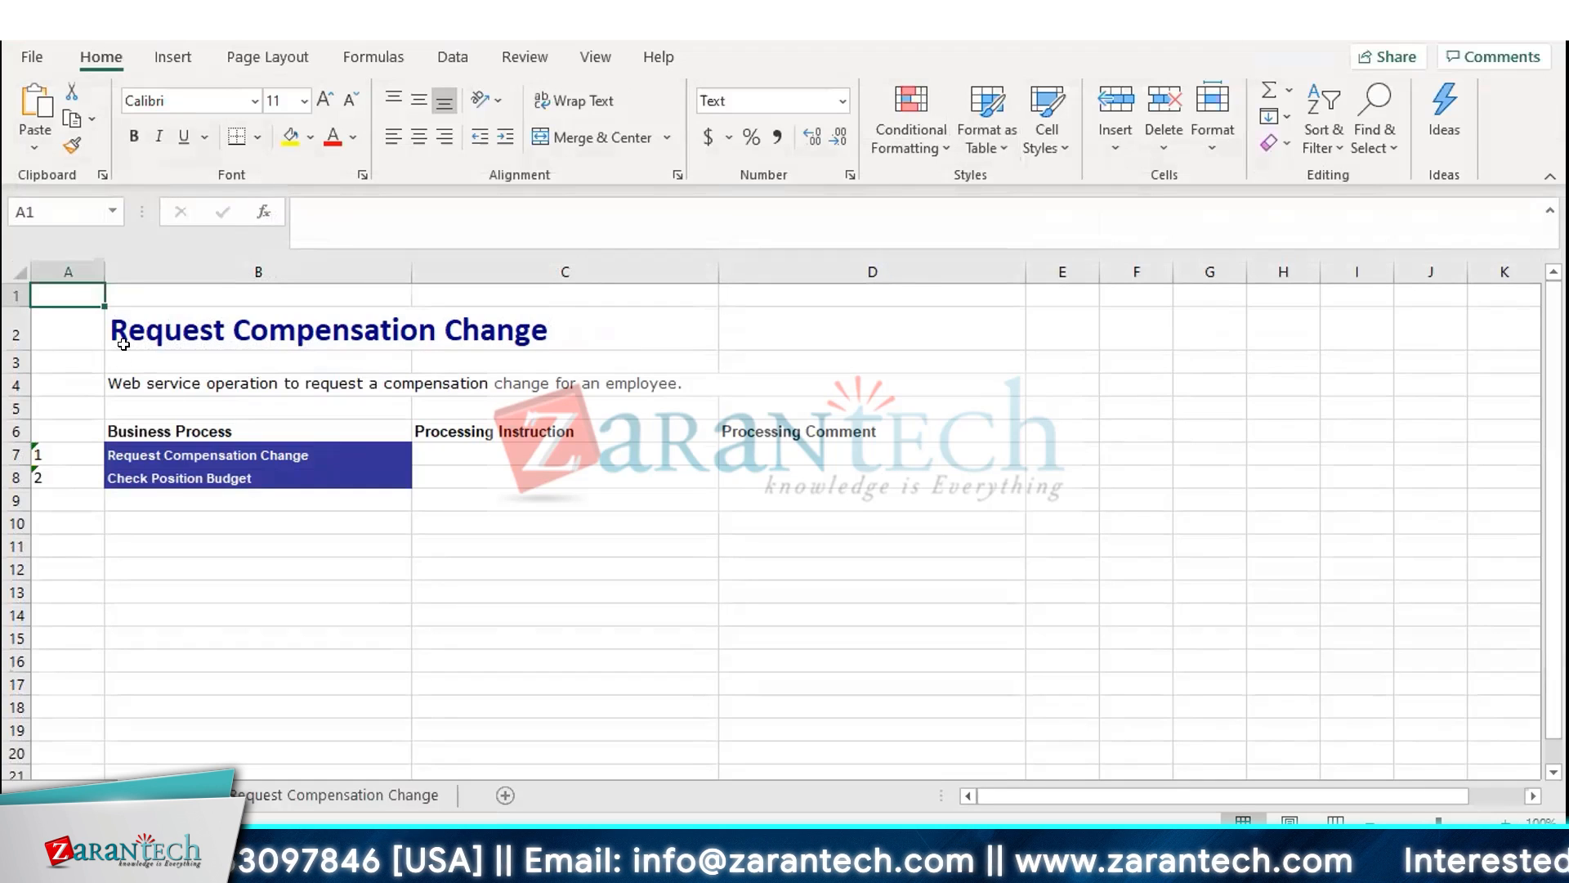
Examine the business process rows and the Processing Instruction choices for Request Compensation Change
{"action": "left_click_drag", "start_coordinate": [124, 344], "coordinate": [431, 449]}
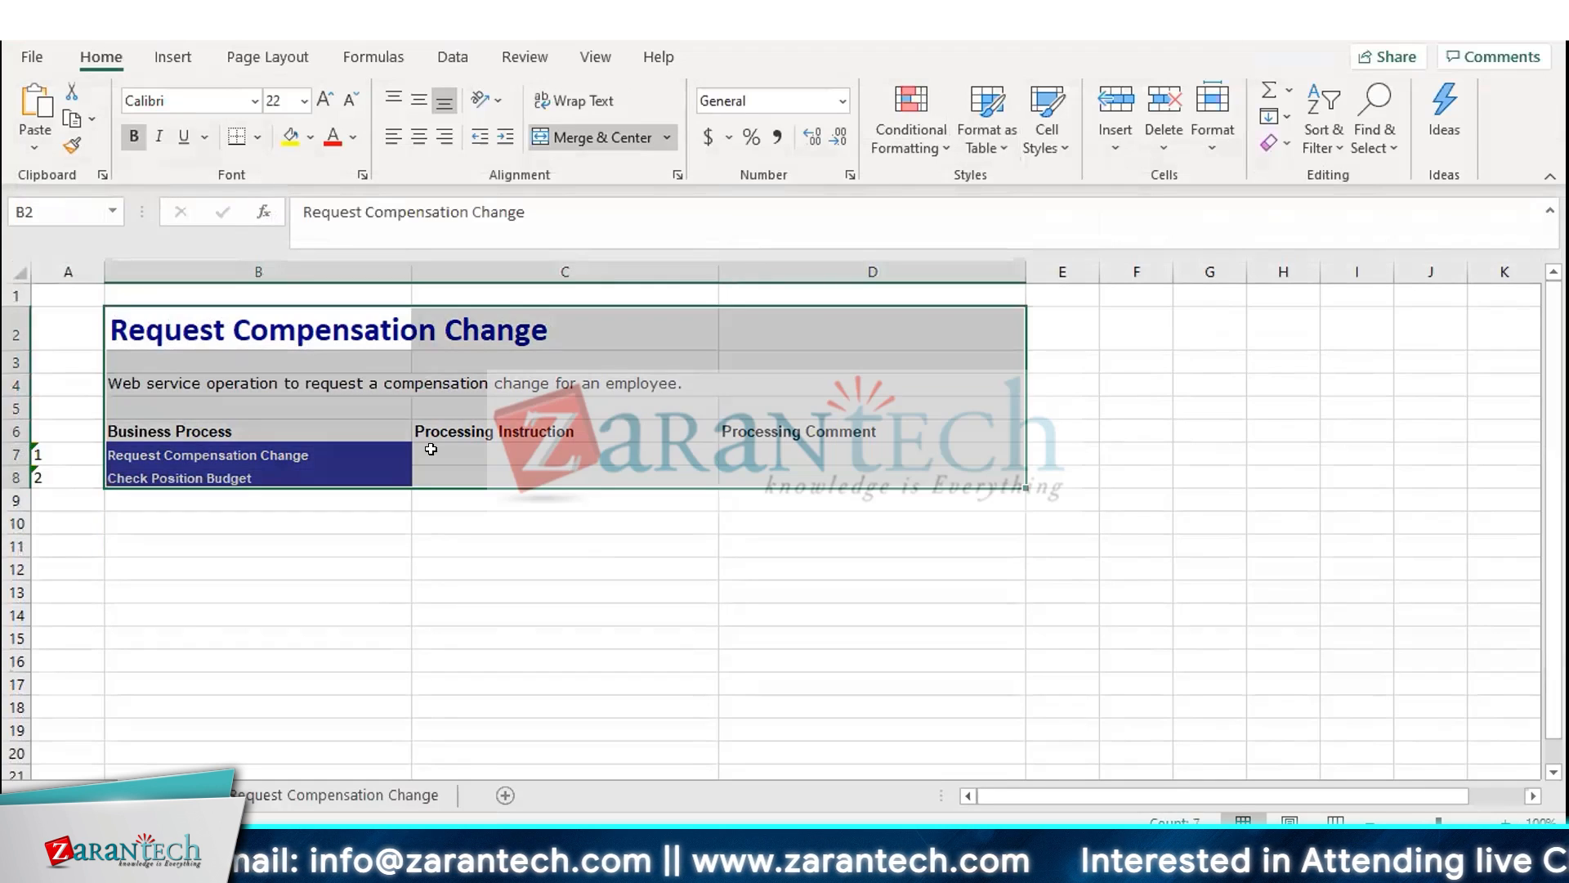
{"action": "left_click", "coordinate": [596, 455]}
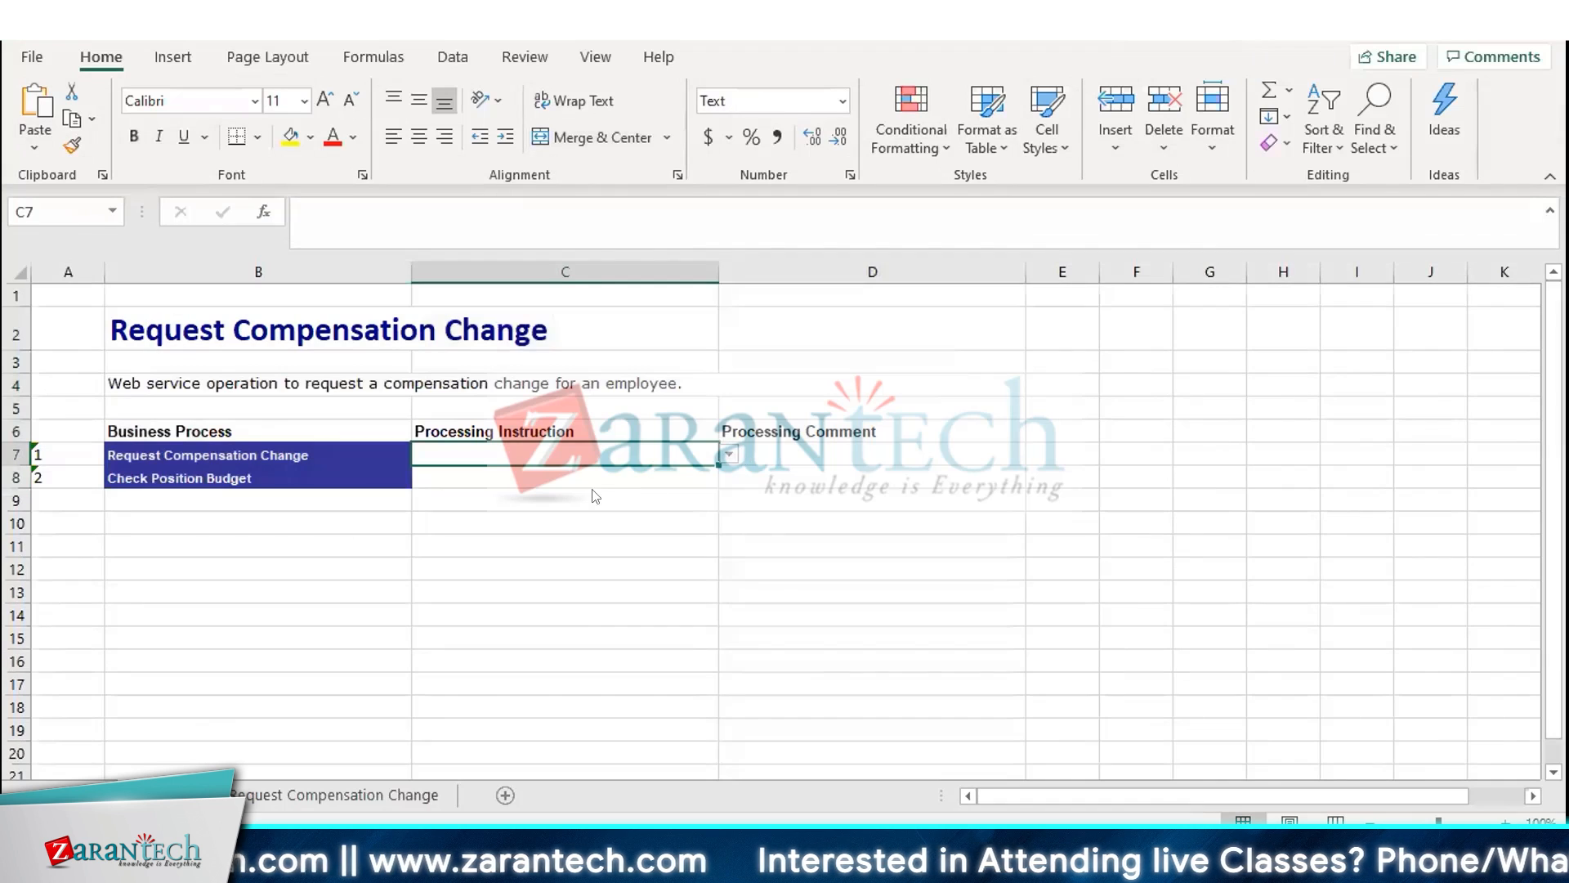
{"action": "key", "text": "alt+Down"}
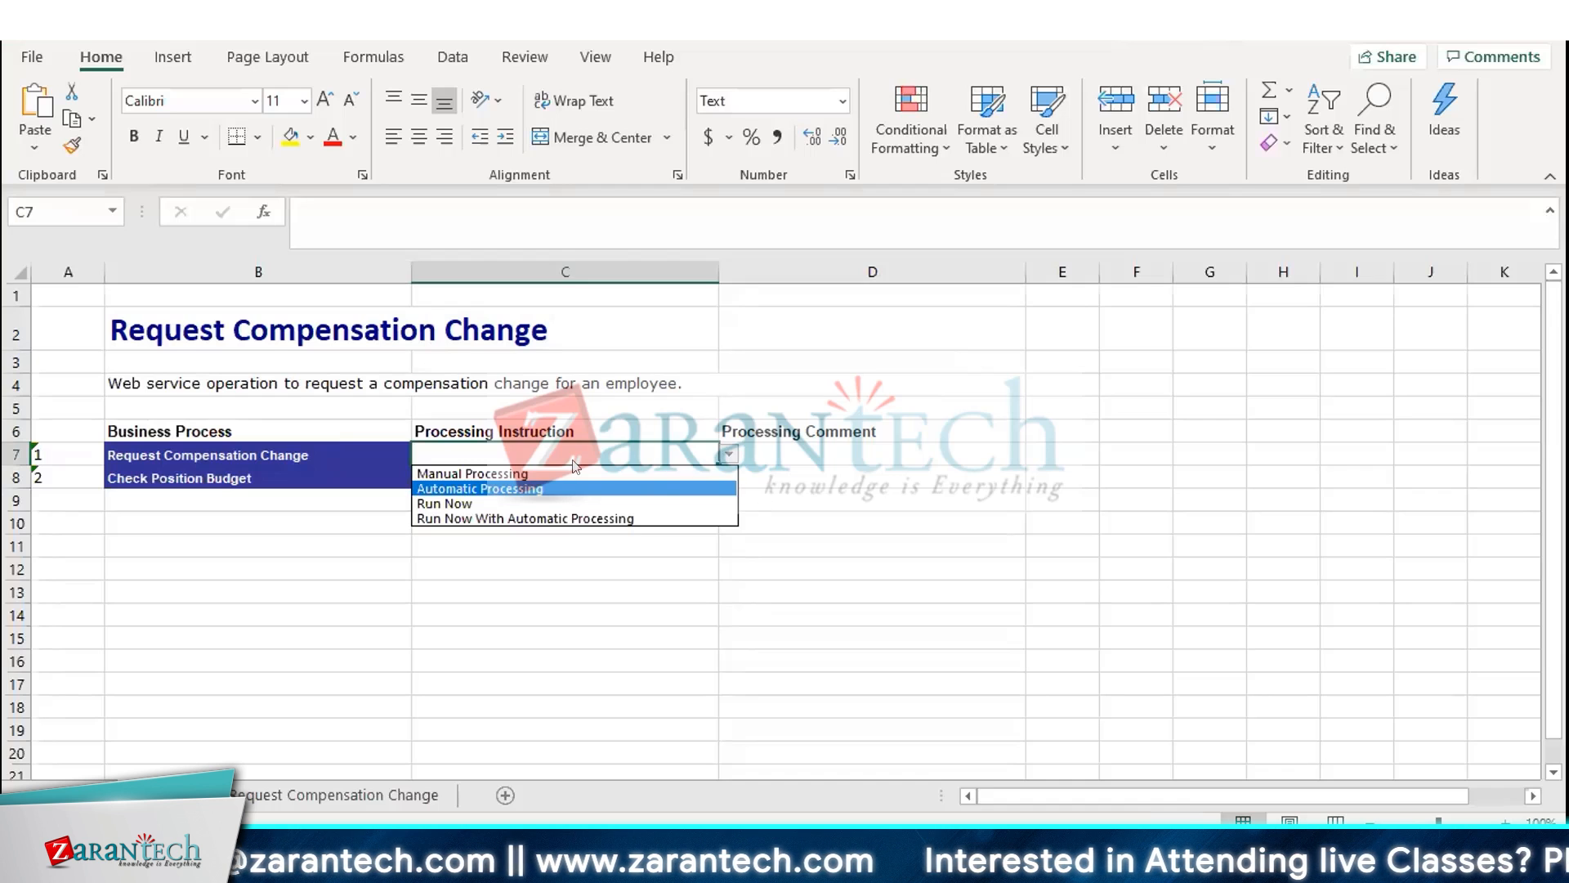
{"action": "key", "text": "Escape"}
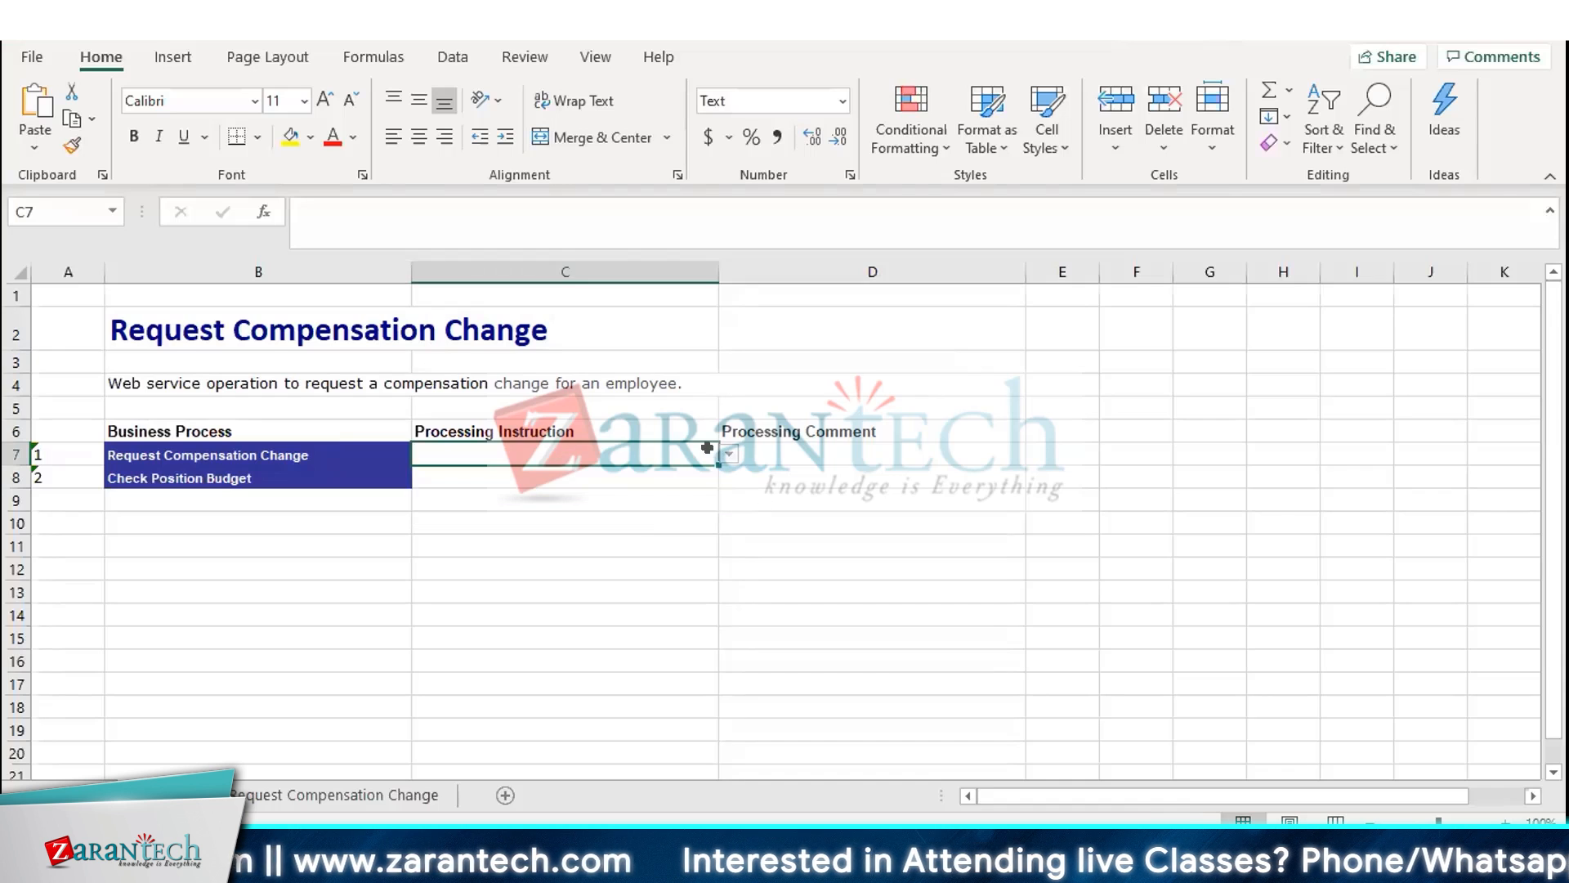
Type This as the Processing Comment for the Request Compensation Change business process
{"action": "left_click", "coordinate": [770, 452]}
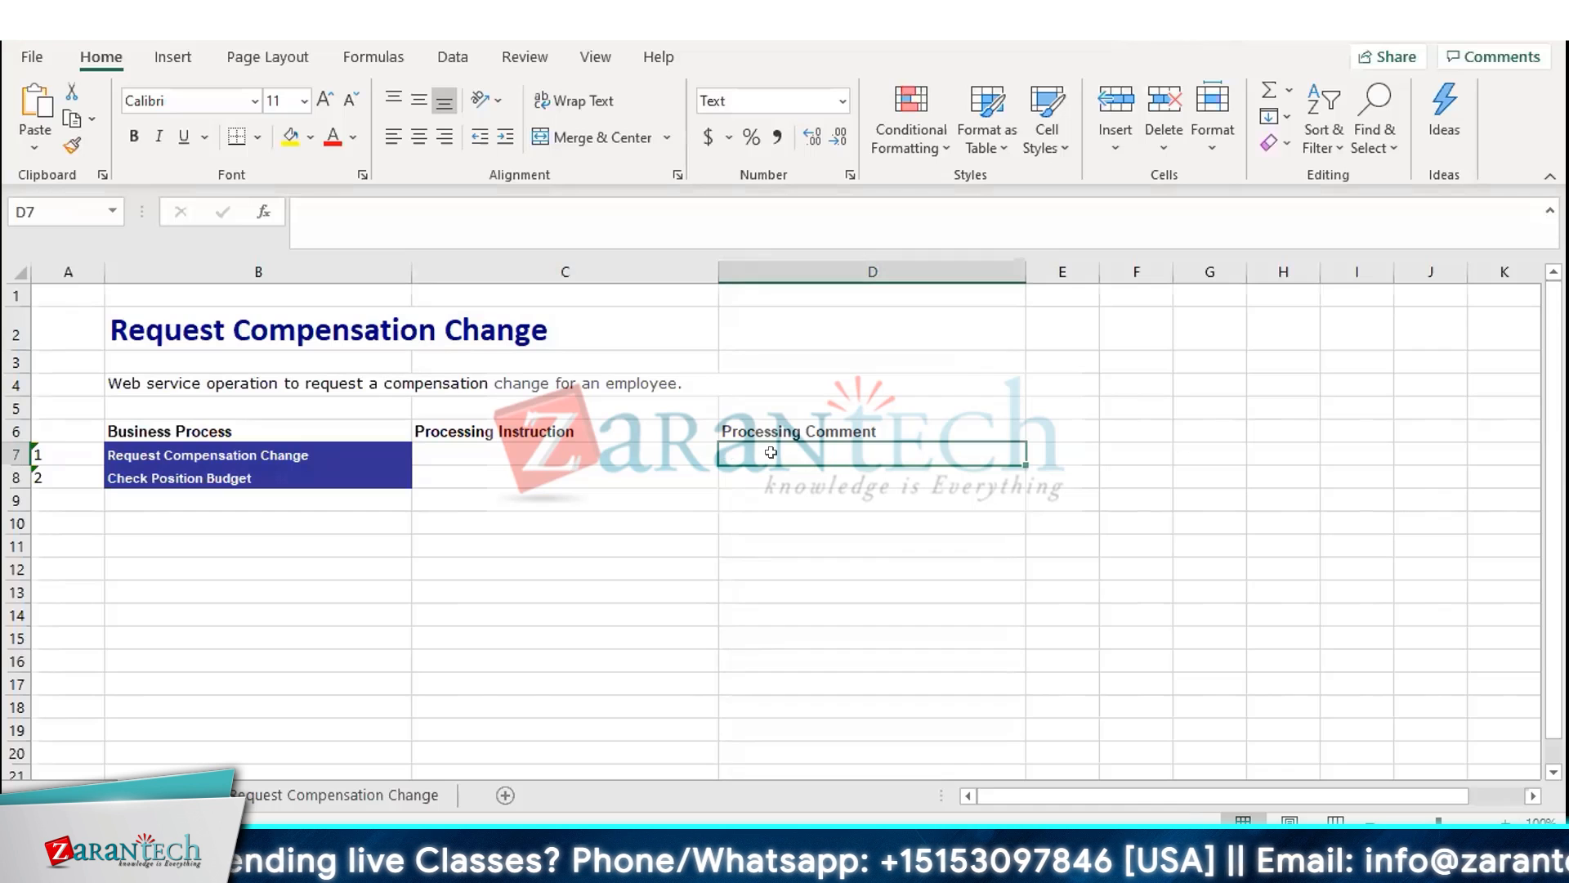
{"action": "type", "text": "This"}
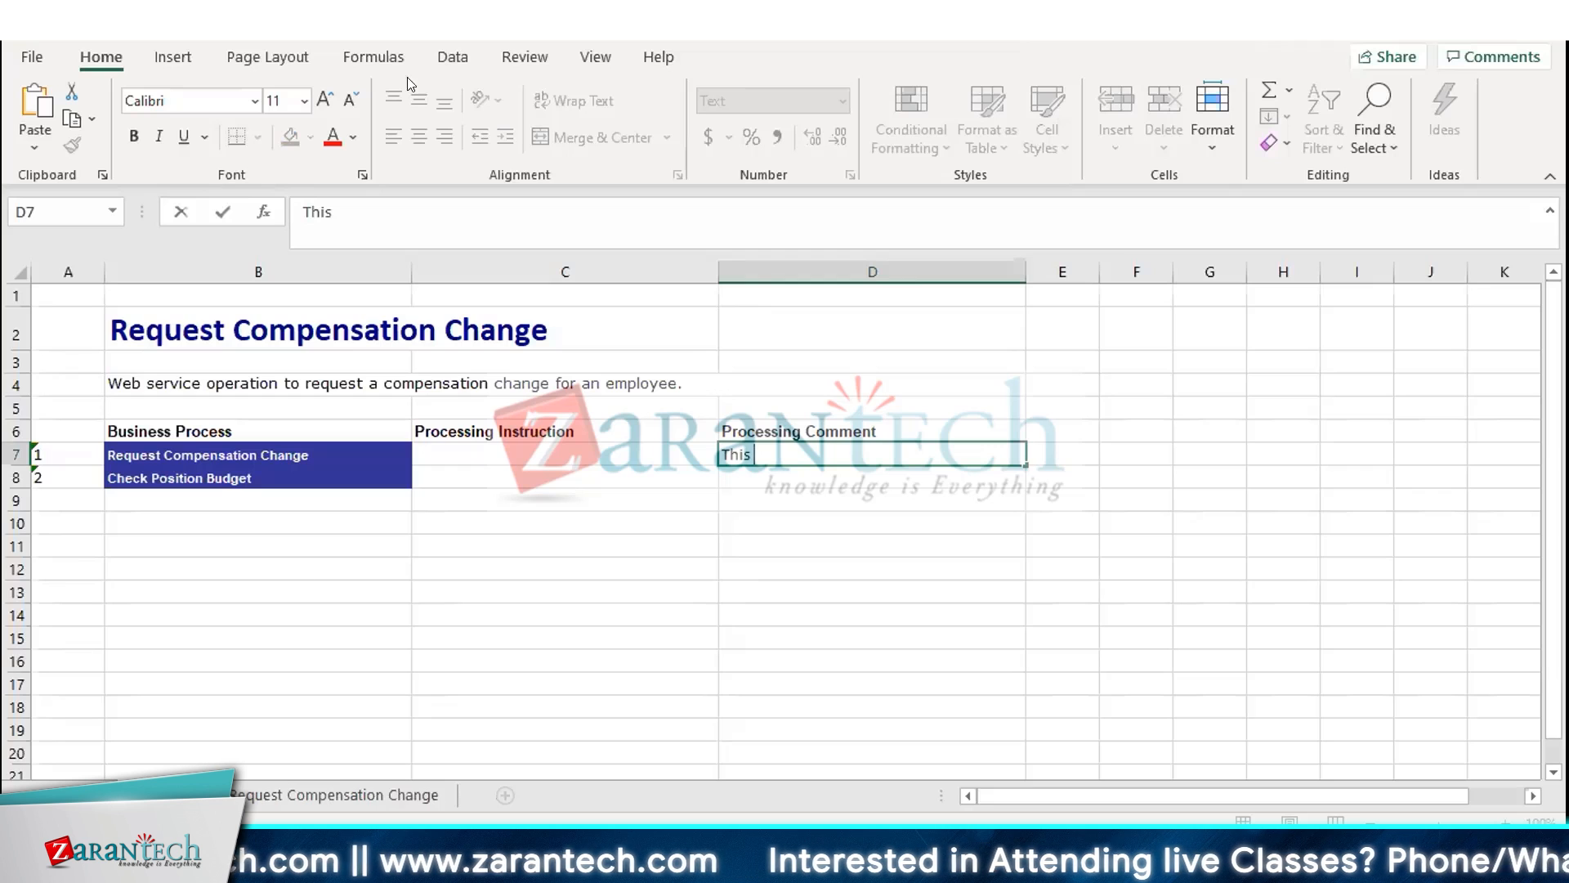
{"action": "left_click_drag", "start_coordinate": [360, 331], "coordinate": [933, 474]}
Switch to the Request Compensation Change data sheet and scroll through its field columns and formats
{"action": "left_click", "coordinate": [277, 796]}
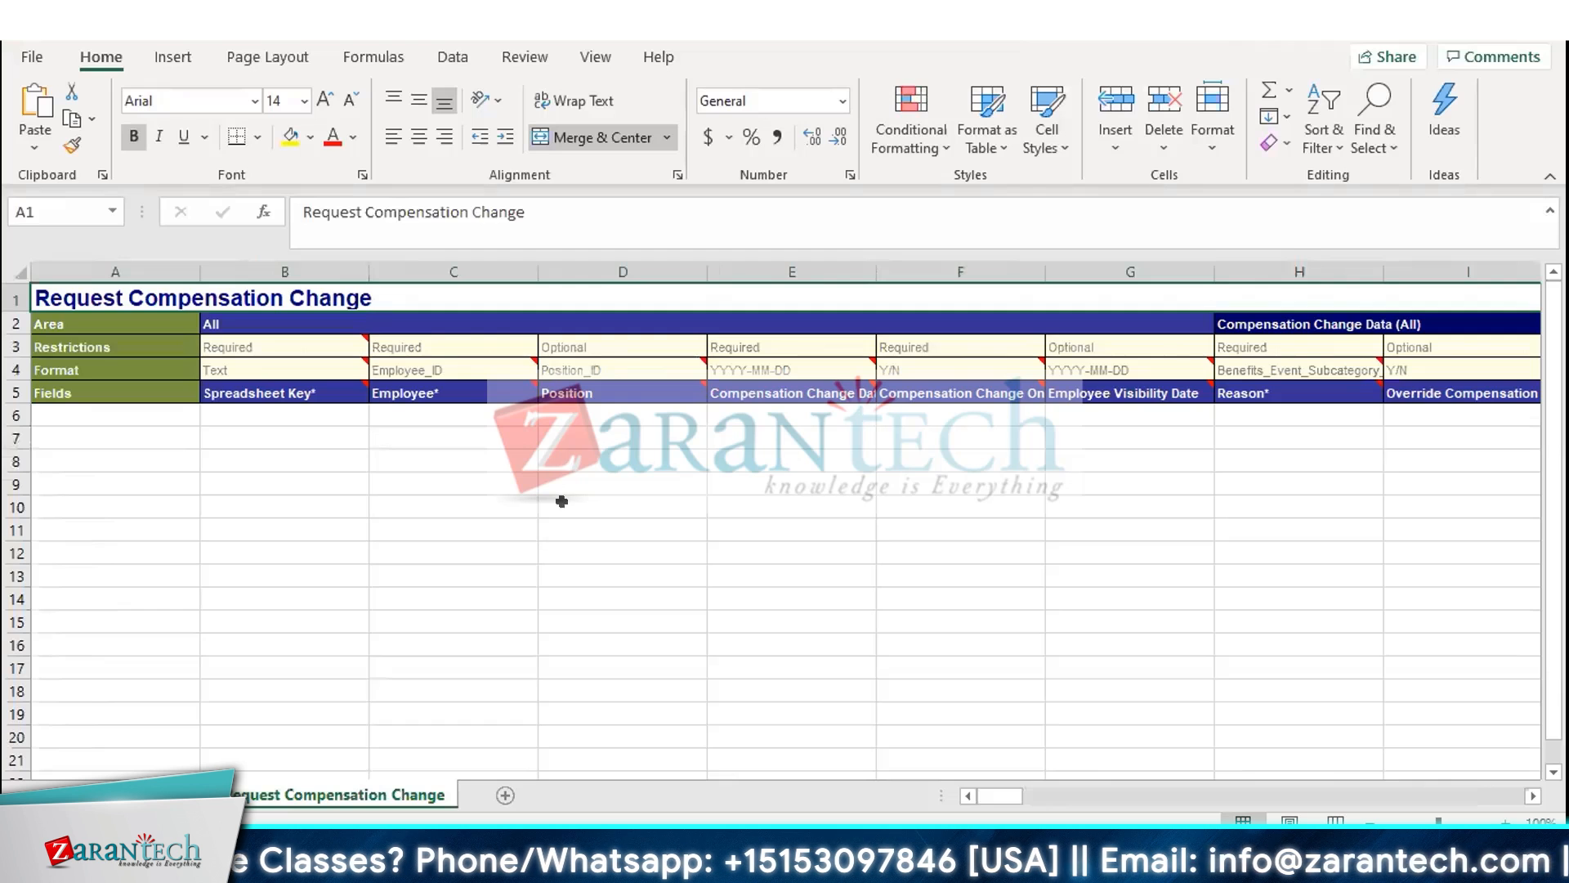
{"action": "scroll", "coordinate": [562, 501], "scroll_direction": "right", "scroll_amount": 3}
{"action": "scroll", "coordinate": [561, 501], "scroll_direction": "right", "scroll_amount": 10}
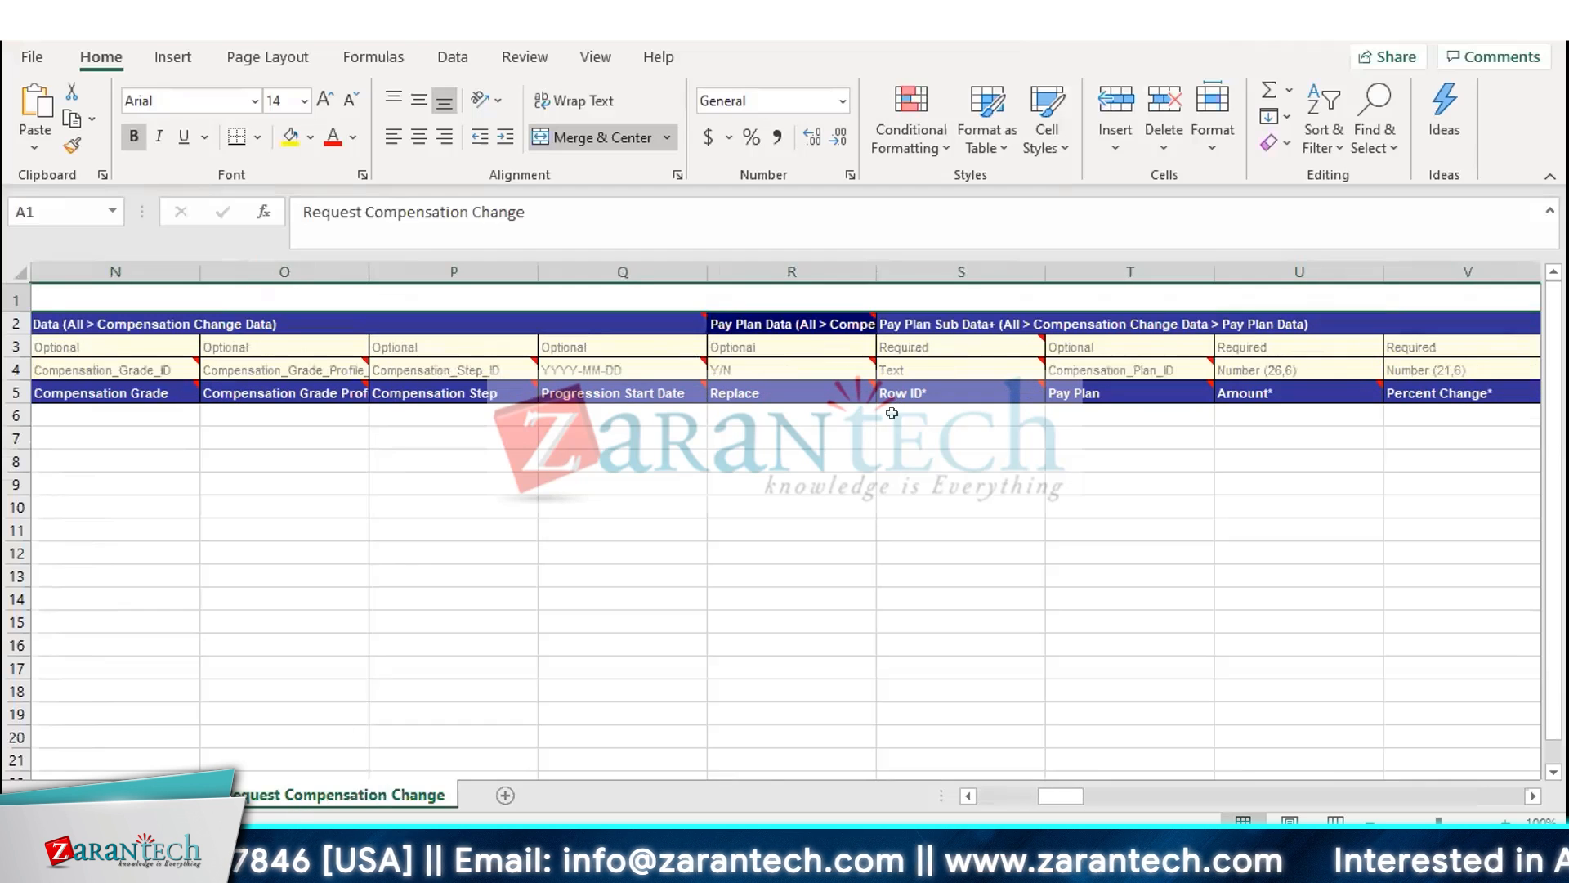
{"action": "scroll", "coordinate": [898, 431], "scroll_direction": "right", "scroll_amount": 6}
{"action": "scroll", "coordinate": [898, 430], "scroll_direction": "right", "scroll_amount": 5}
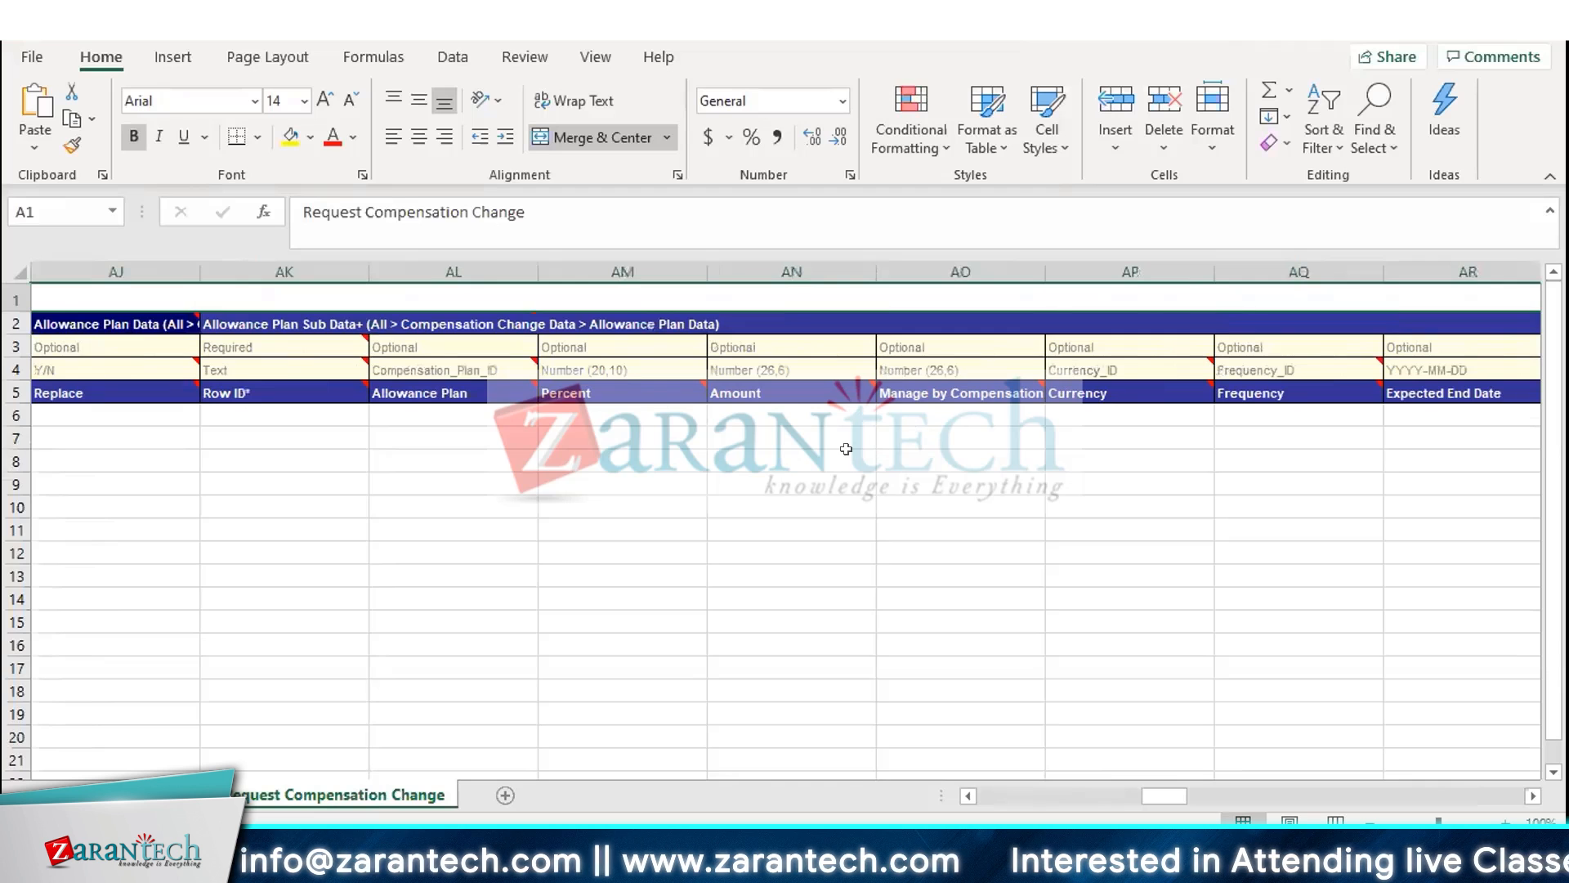
{"action": "scroll", "coordinate": [854, 447], "scroll_direction": "right", "scroll_amount": 8}
{"action": "scroll", "coordinate": [854, 447], "scroll_direction": "right", "scroll_amount": 8}
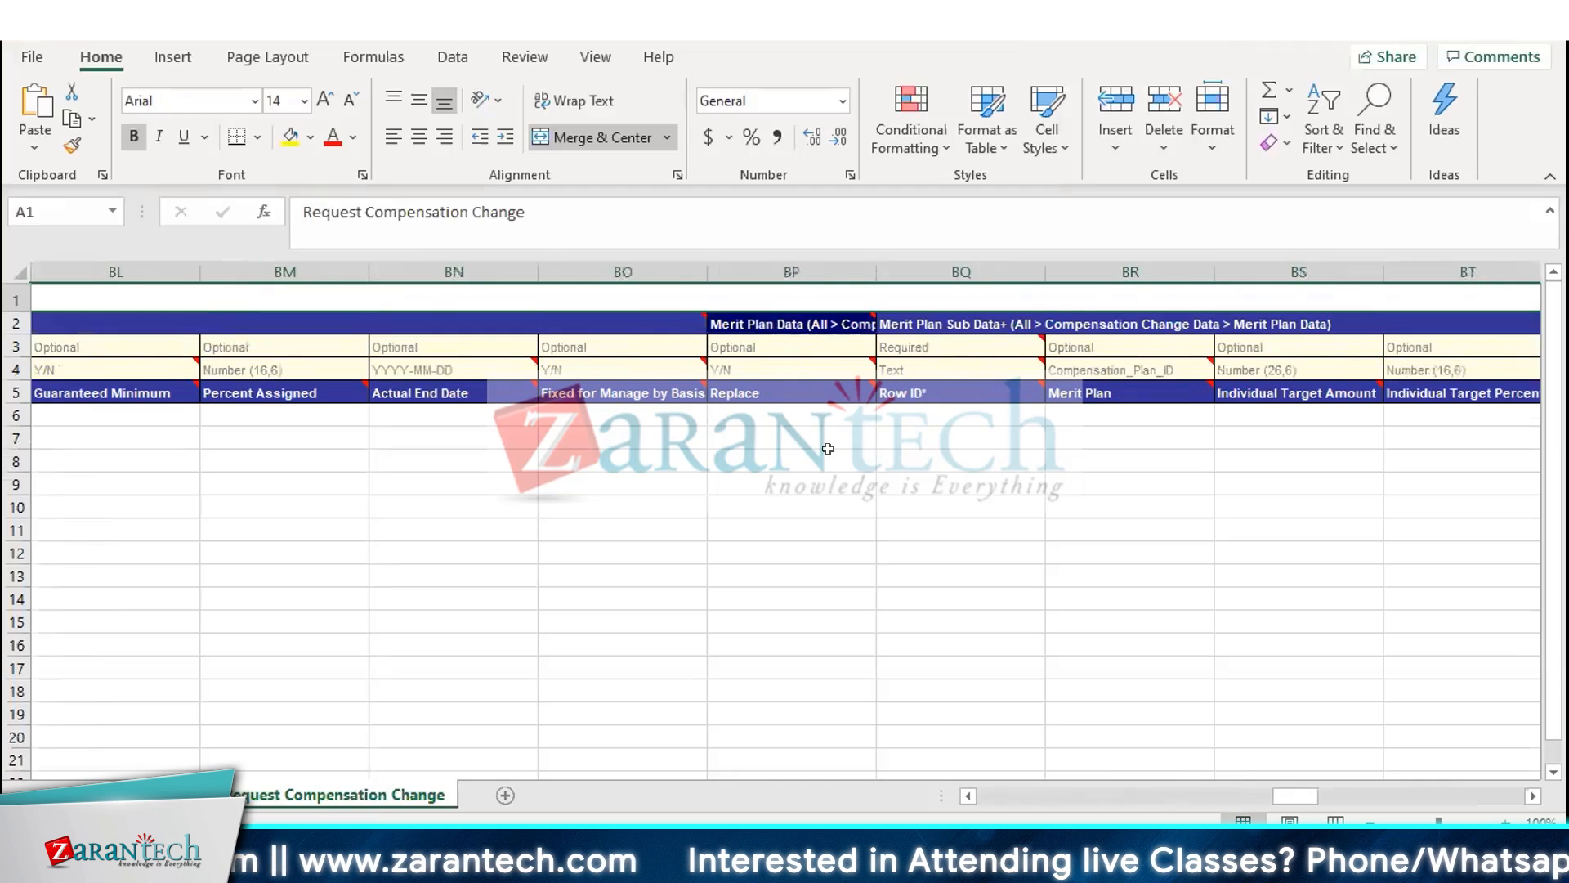
{"action": "scroll", "coordinate": [826, 448], "scroll_direction": "left", "scroll_amount": 10}
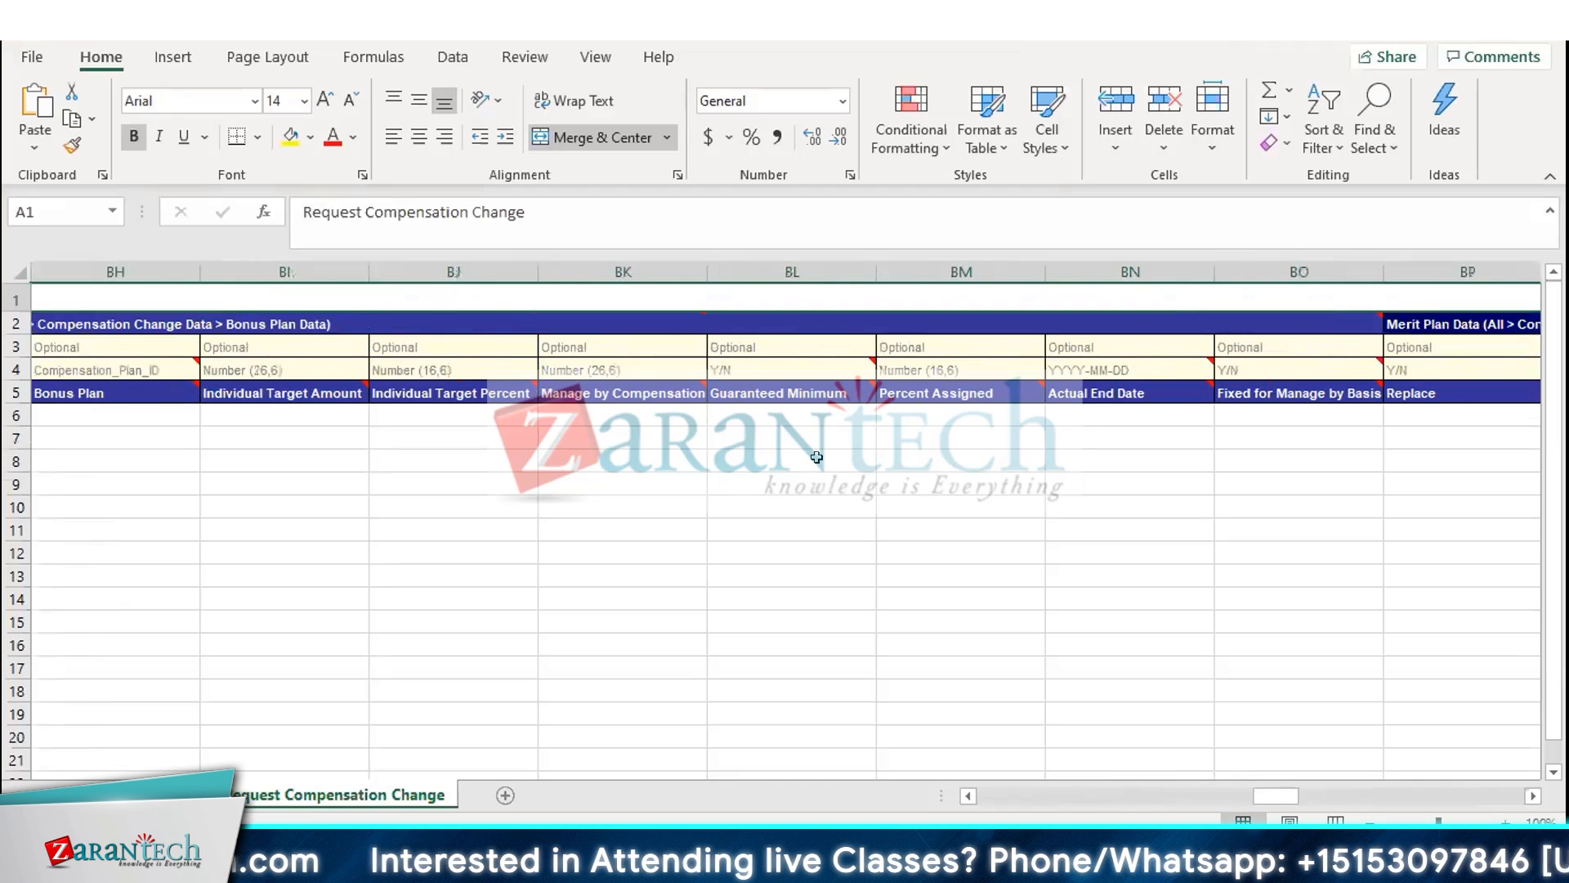
{"action": "scroll", "coordinate": [818, 471], "scroll_direction": "left", "scroll_amount": 14}
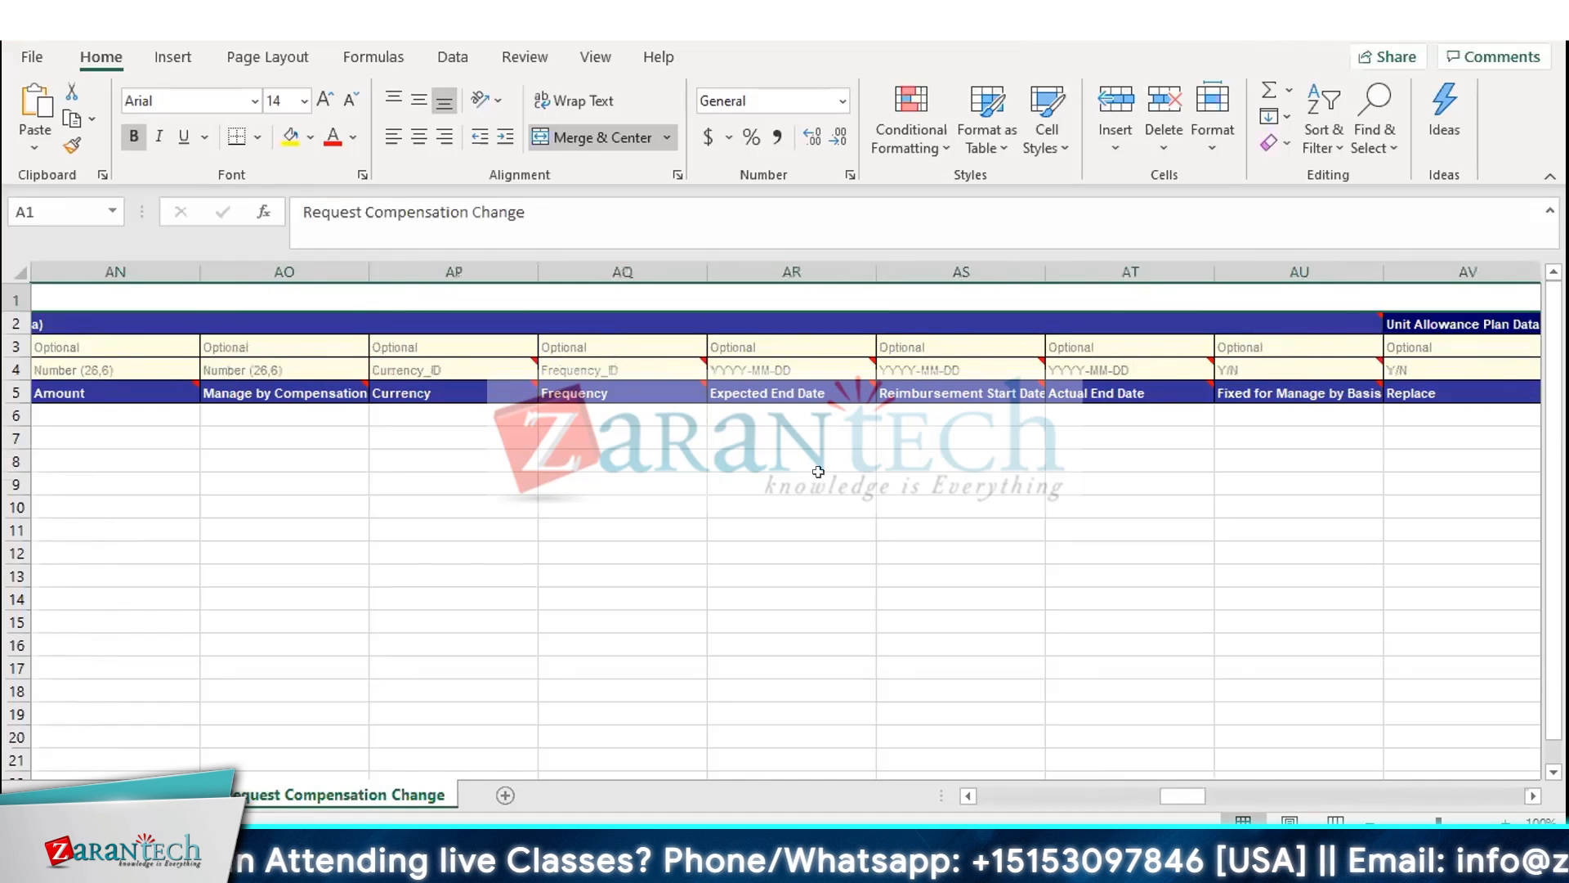
{"action": "scroll", "coordinate": [841, 530], "scroll_direction": "left", "scroll_amount": 20}
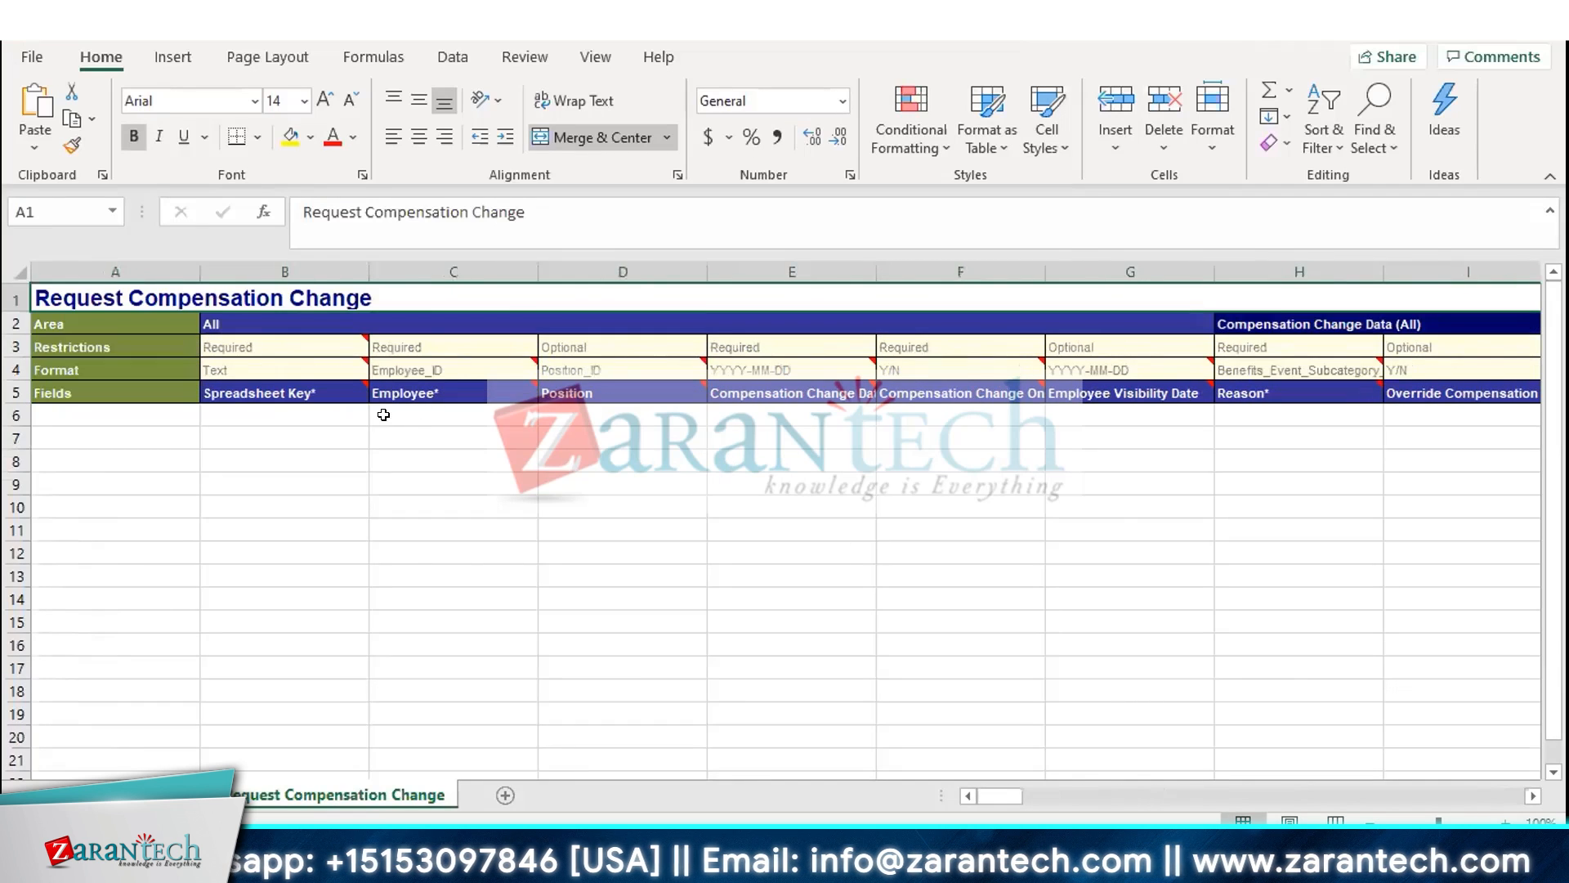
Enter spreadsheet keys 1 through 5 down the Spreadsheet Key column and return to the first Employee cell
{"action": "left_click", "coordinate": [248, 415]}
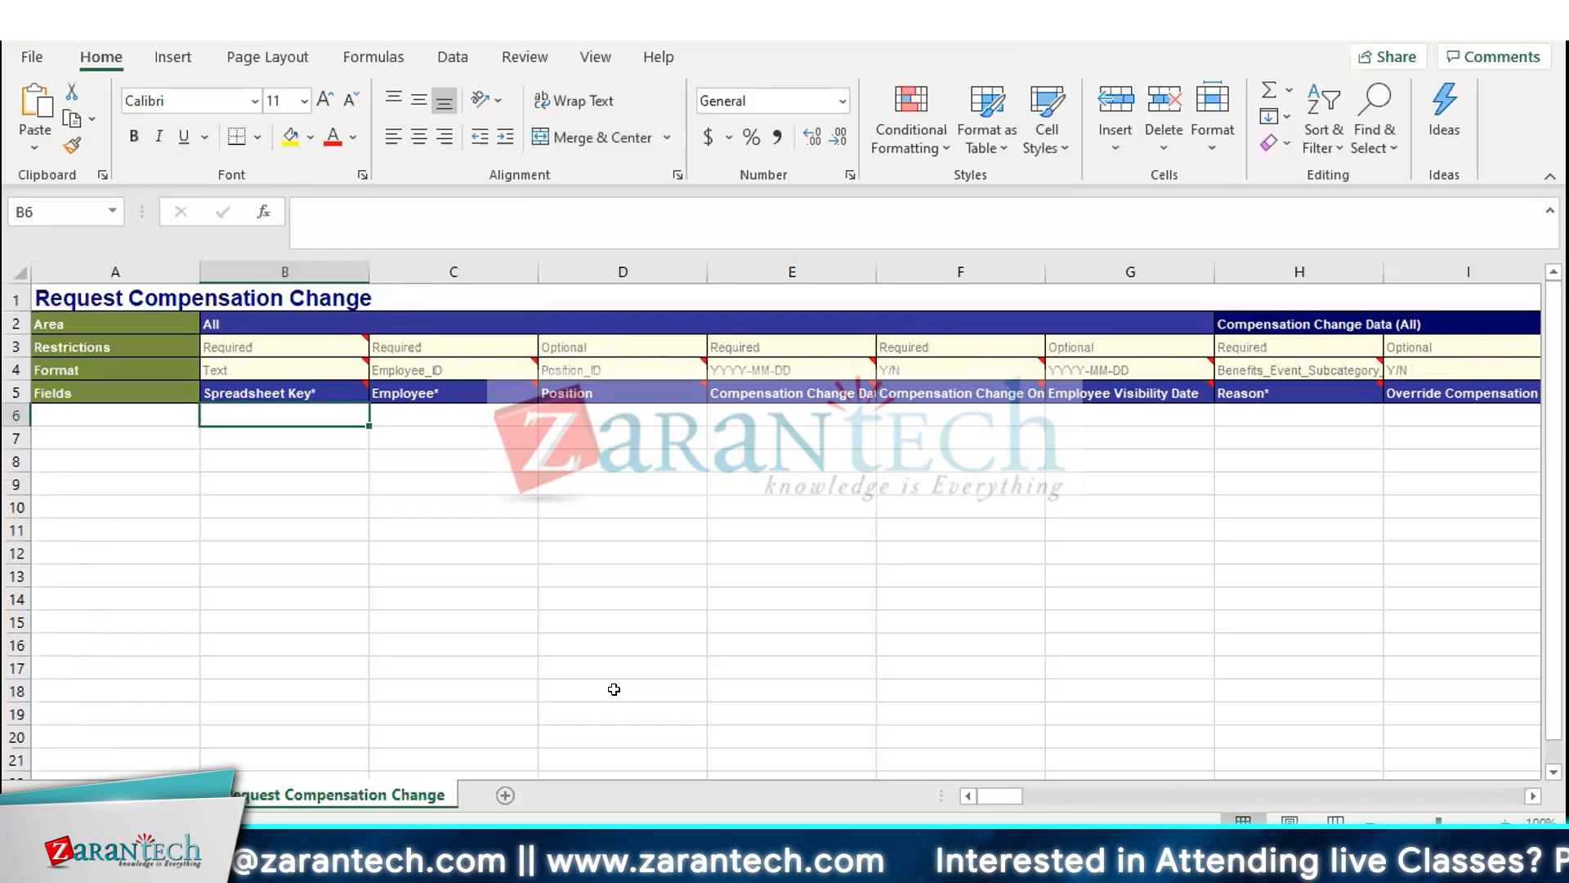
{"action": "type", "text": "1"}
{"action": "key", "text": "Up"}
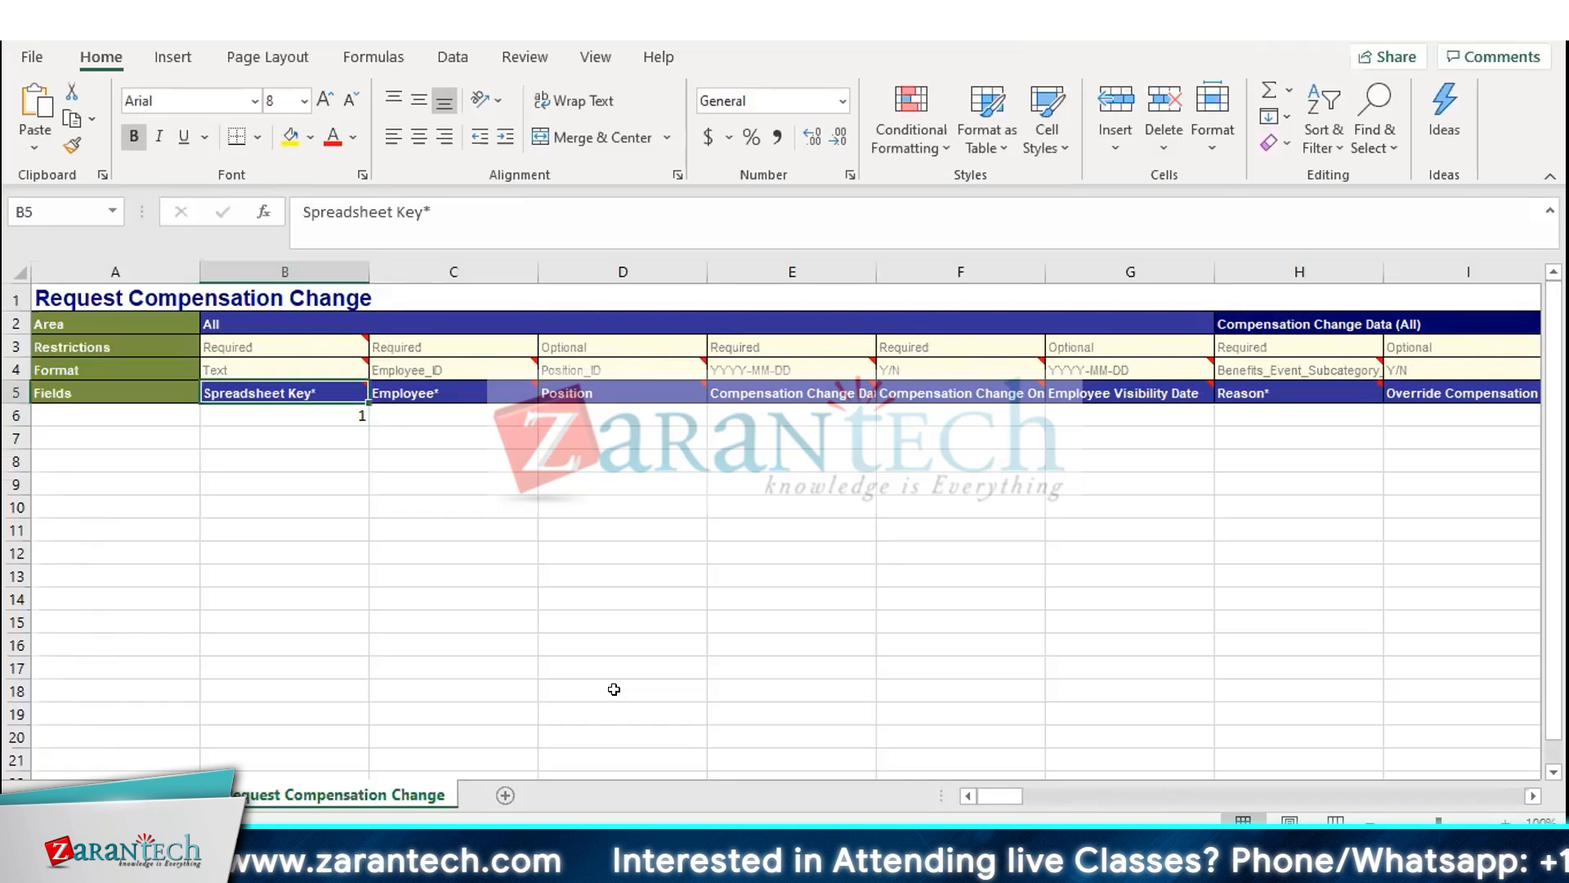
{"action": "key", "text": "shift+Down"}
{"action": "key", "text": "shift+Down"}
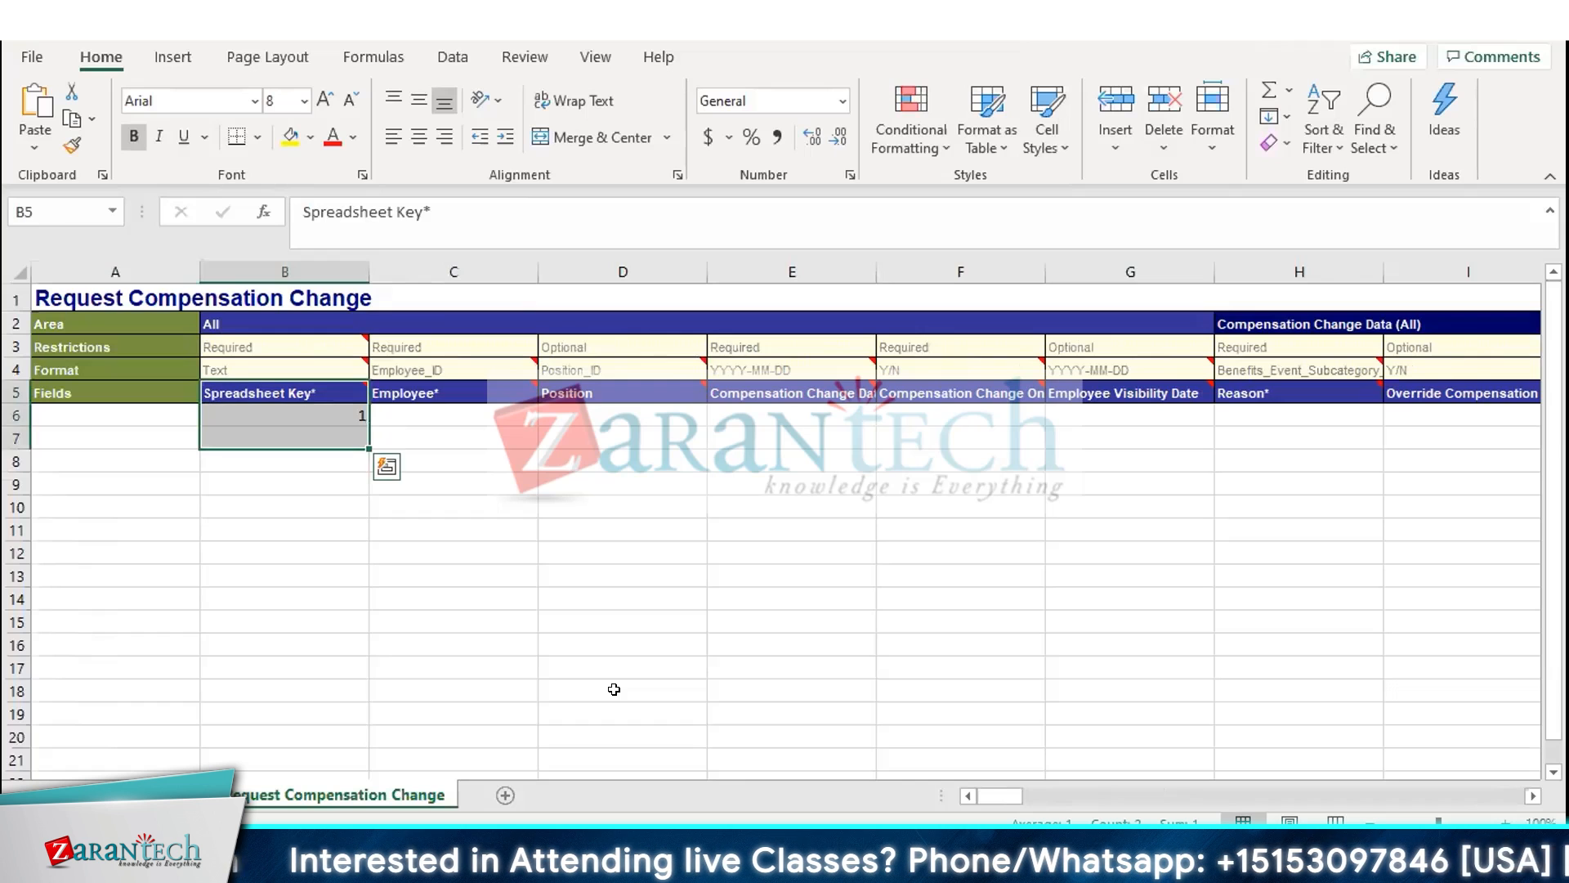
{"action": "key", "text": "Down"}
{"action": "key", "text": "Down"}
{"action": "type", "text": "2"}
{"action": "key", "text": "Return"}
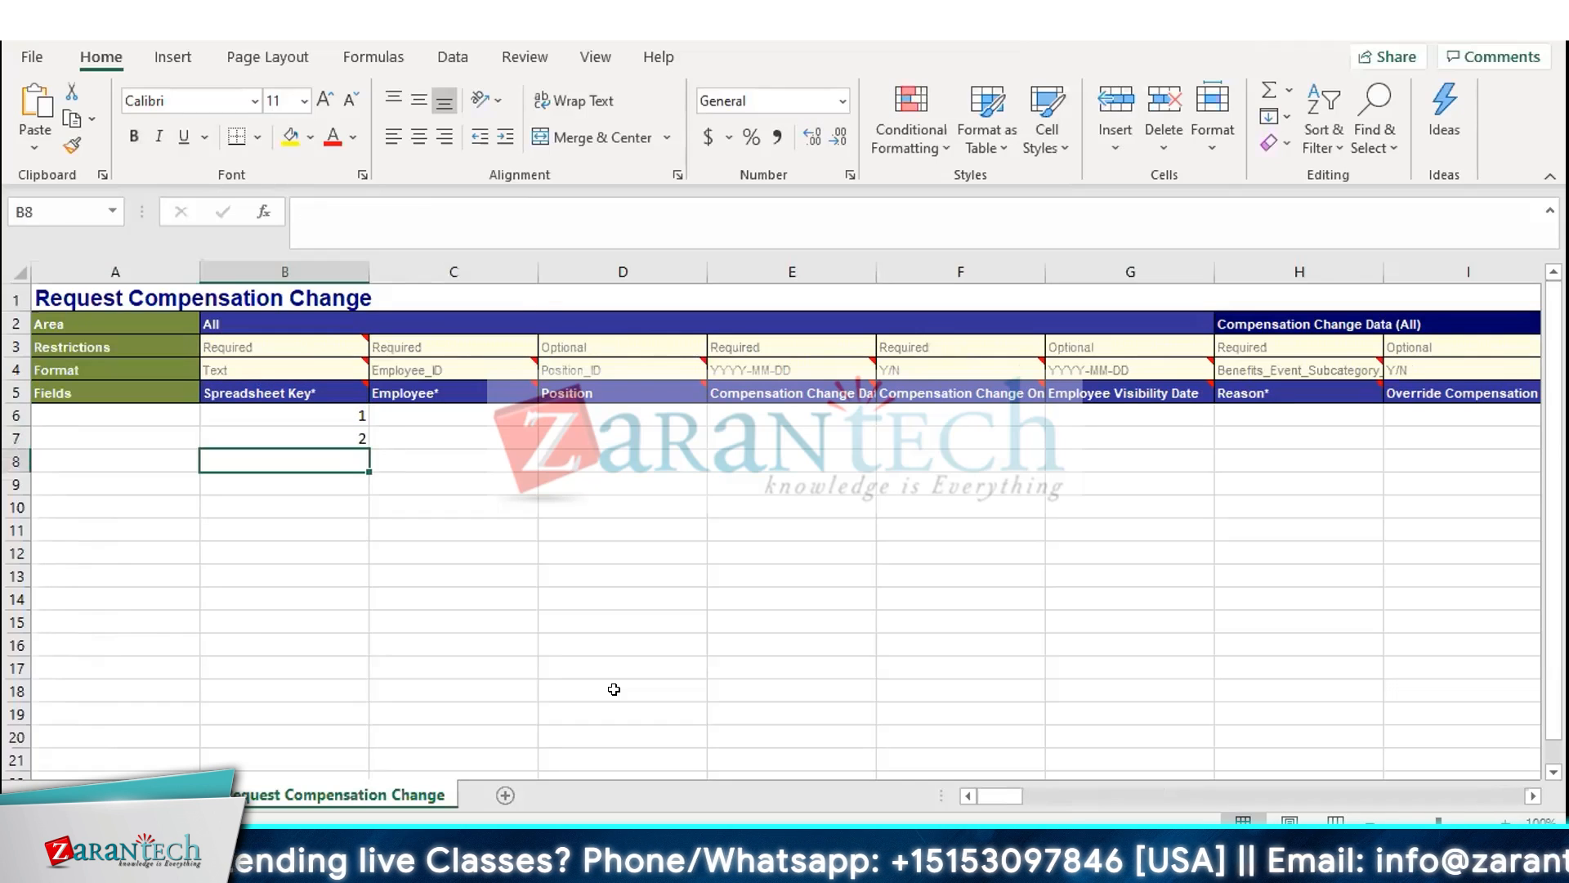
{"action": "type", "text": "3"}
{"action": "key", "text": "Return"}
{"action": "type", "text": "4"}
{"action": "key", "text": "Return"}
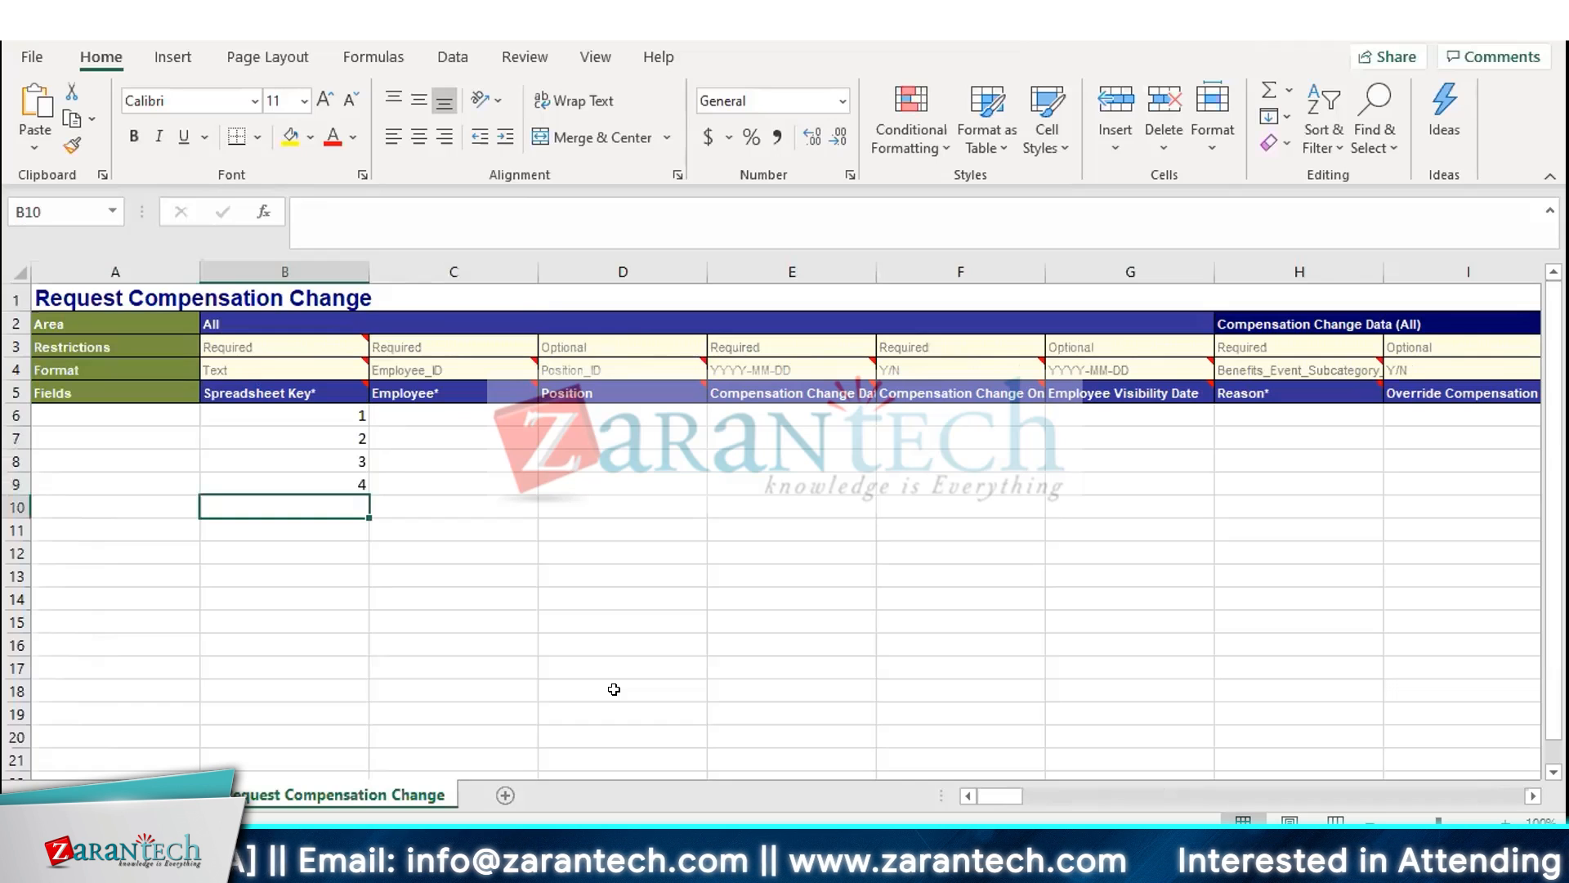
{"action": "type", "text": "5"}
{"action": "key", "text": "Return"}
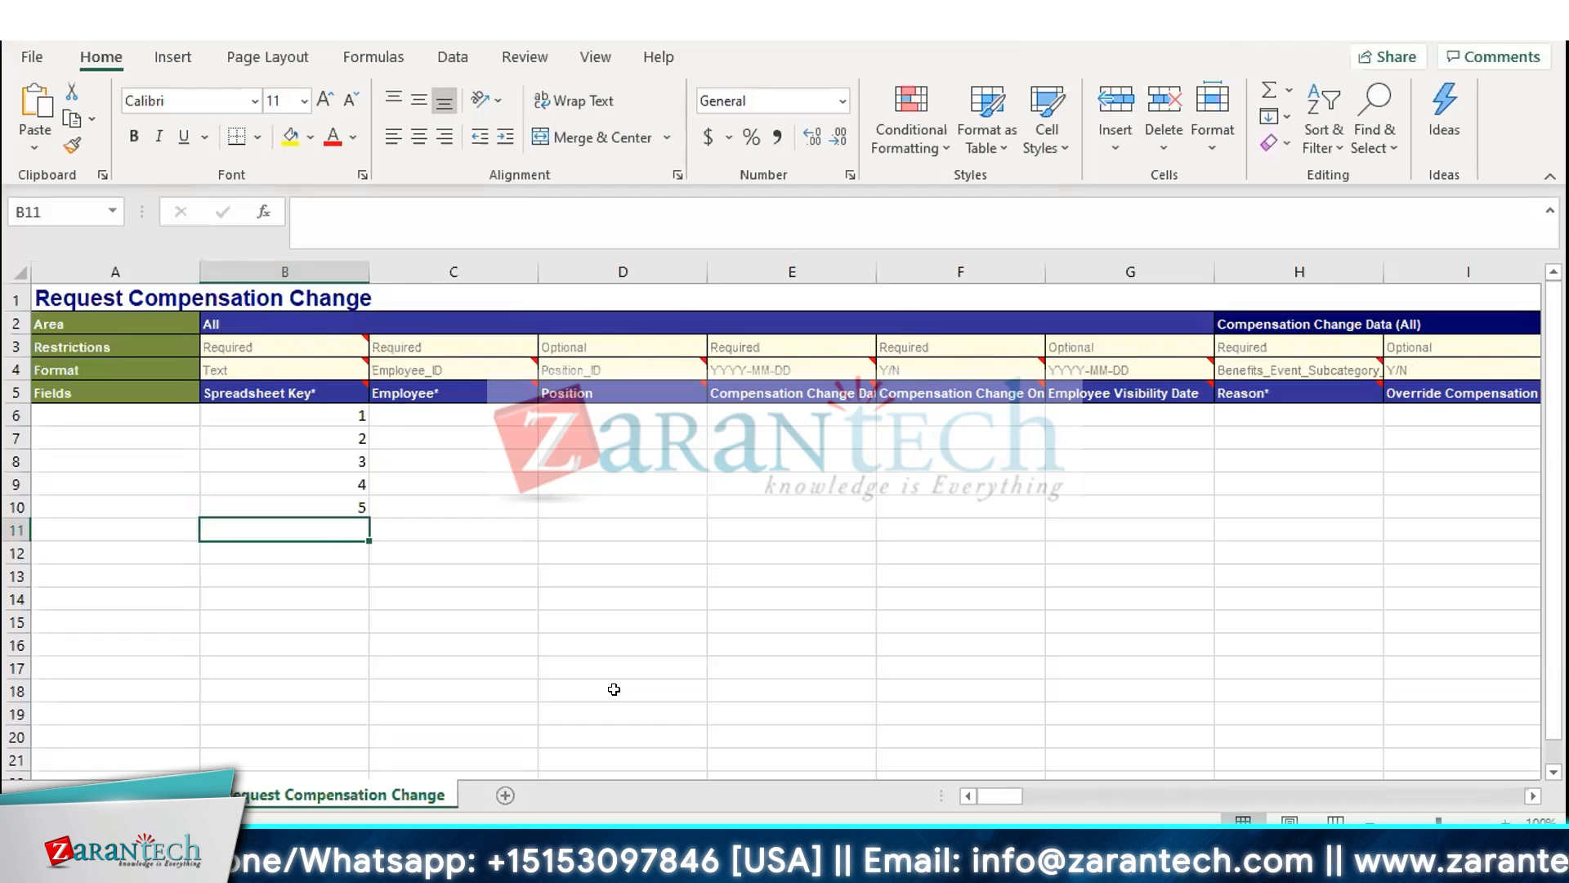
{"action": "key", "text": "Up"}
{"action": "key", "text": "Up"}
{"action": "key", "text": "Up"}
{"action": "key", "text": "Up"}
{"action": "key", "text": "Up"}
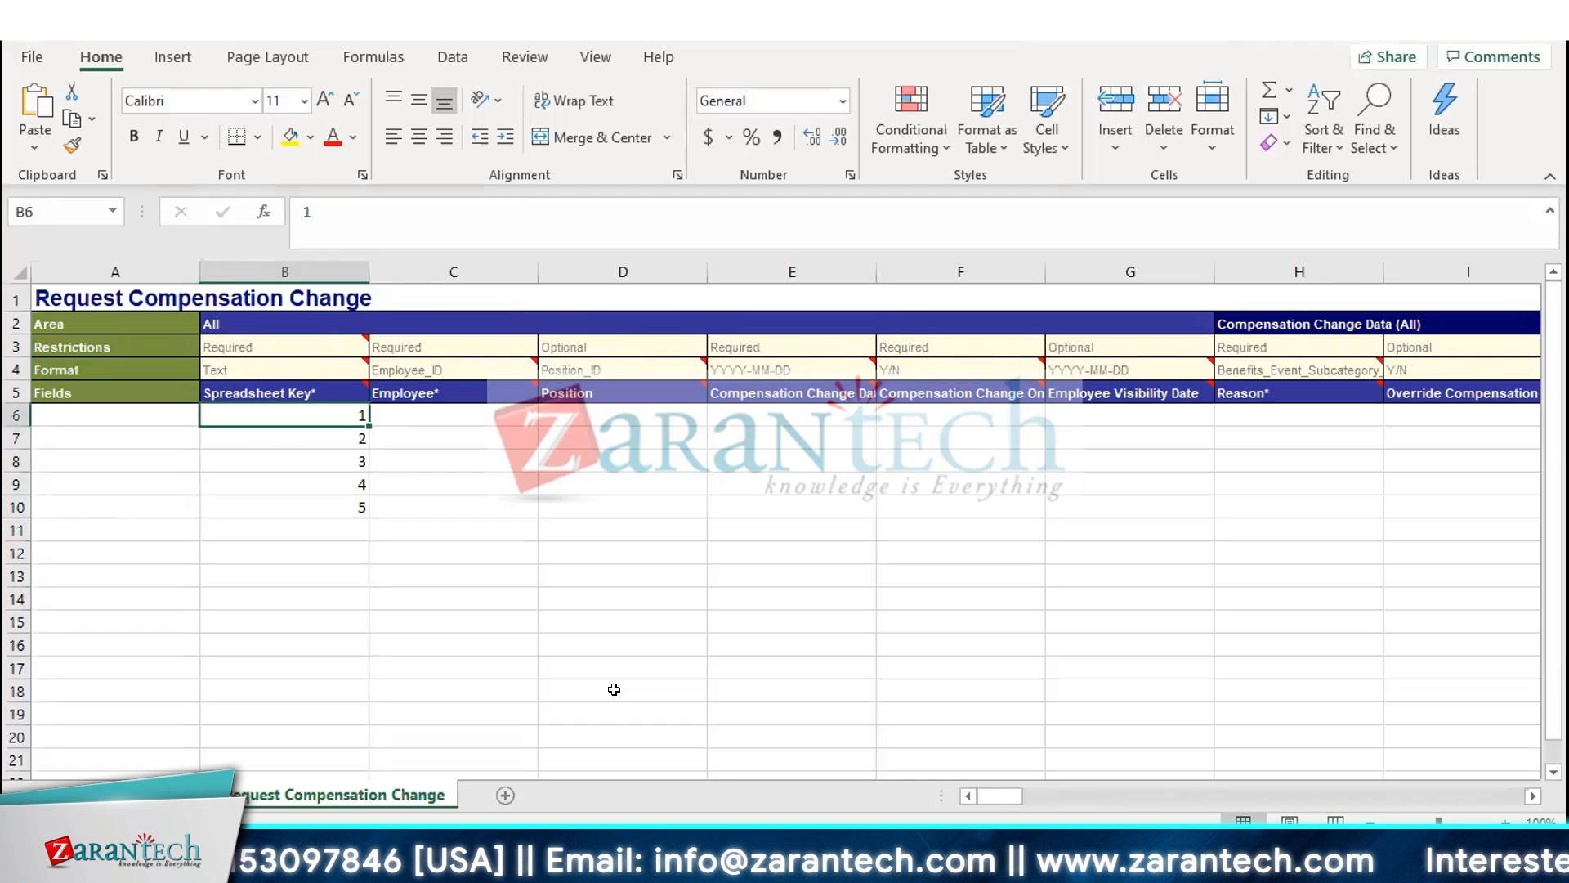
{"action": "key", "text": "Right"}
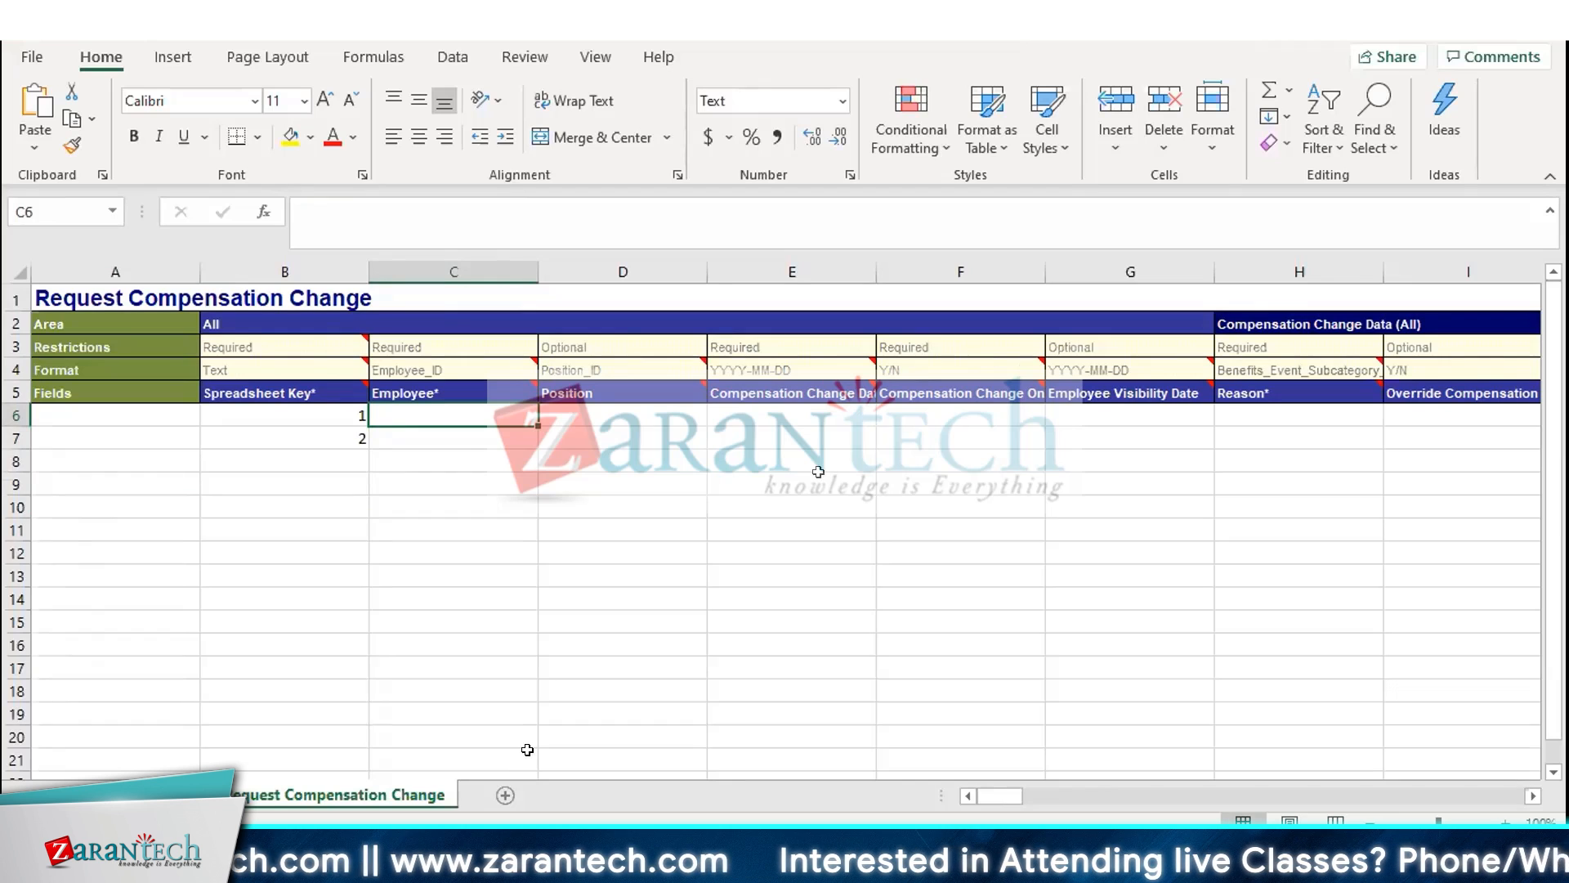
In Workday, dismiss the notification, open the signed-in user's profile and look up the Employee ID in Job Details
{"action": "key", "text": "alt+Tab"}
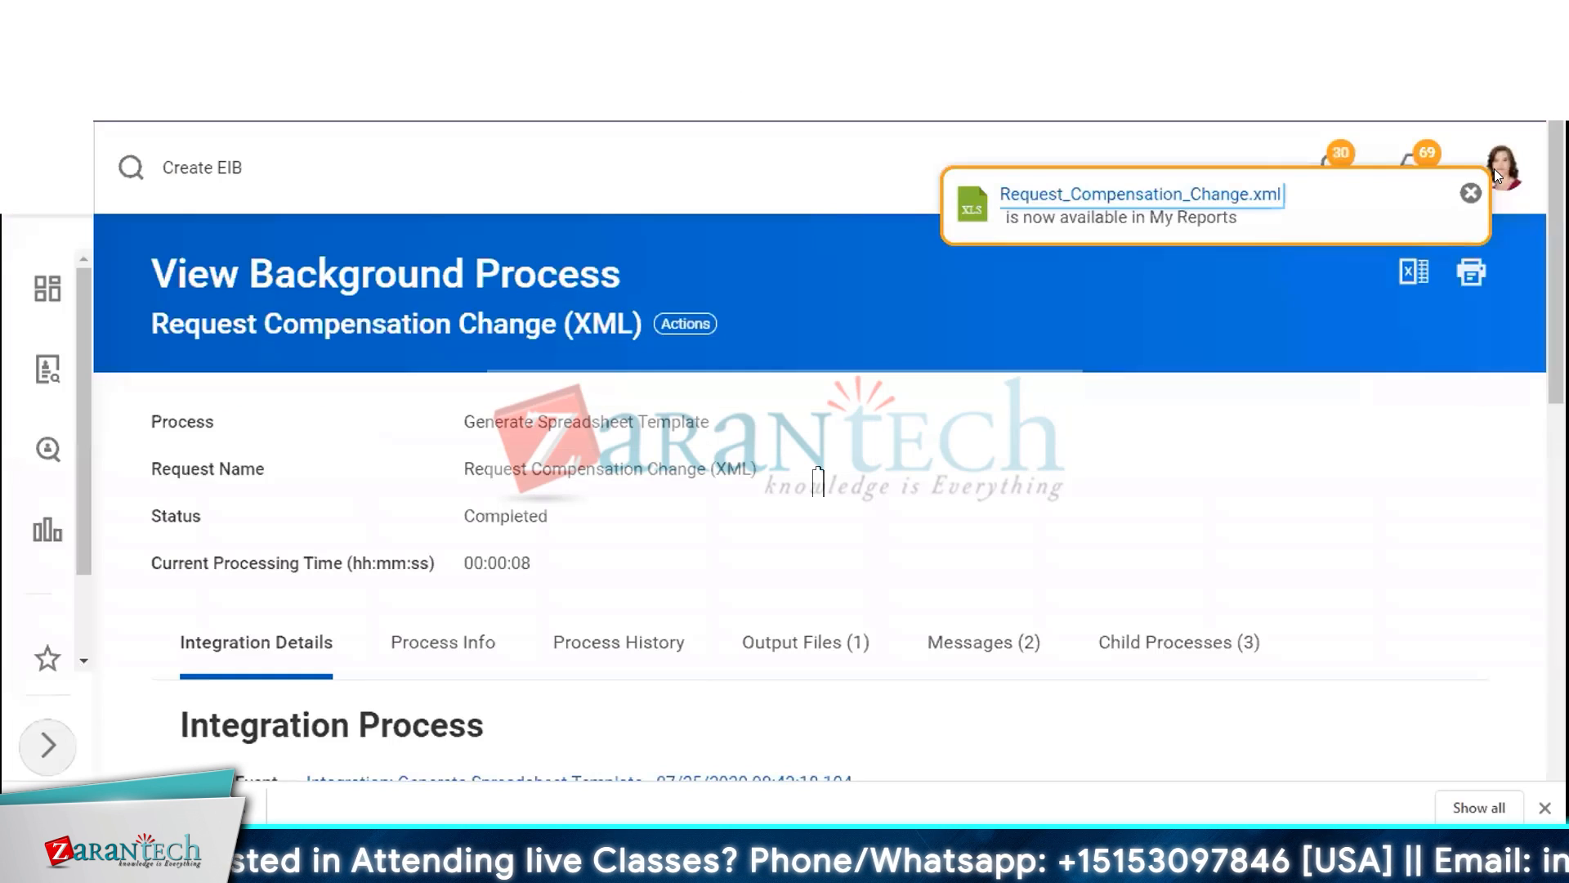
{"action": "left_click", "coordinate": [1471, 196]}
{"action": "left_click", "coordinate": [1503, 169]}
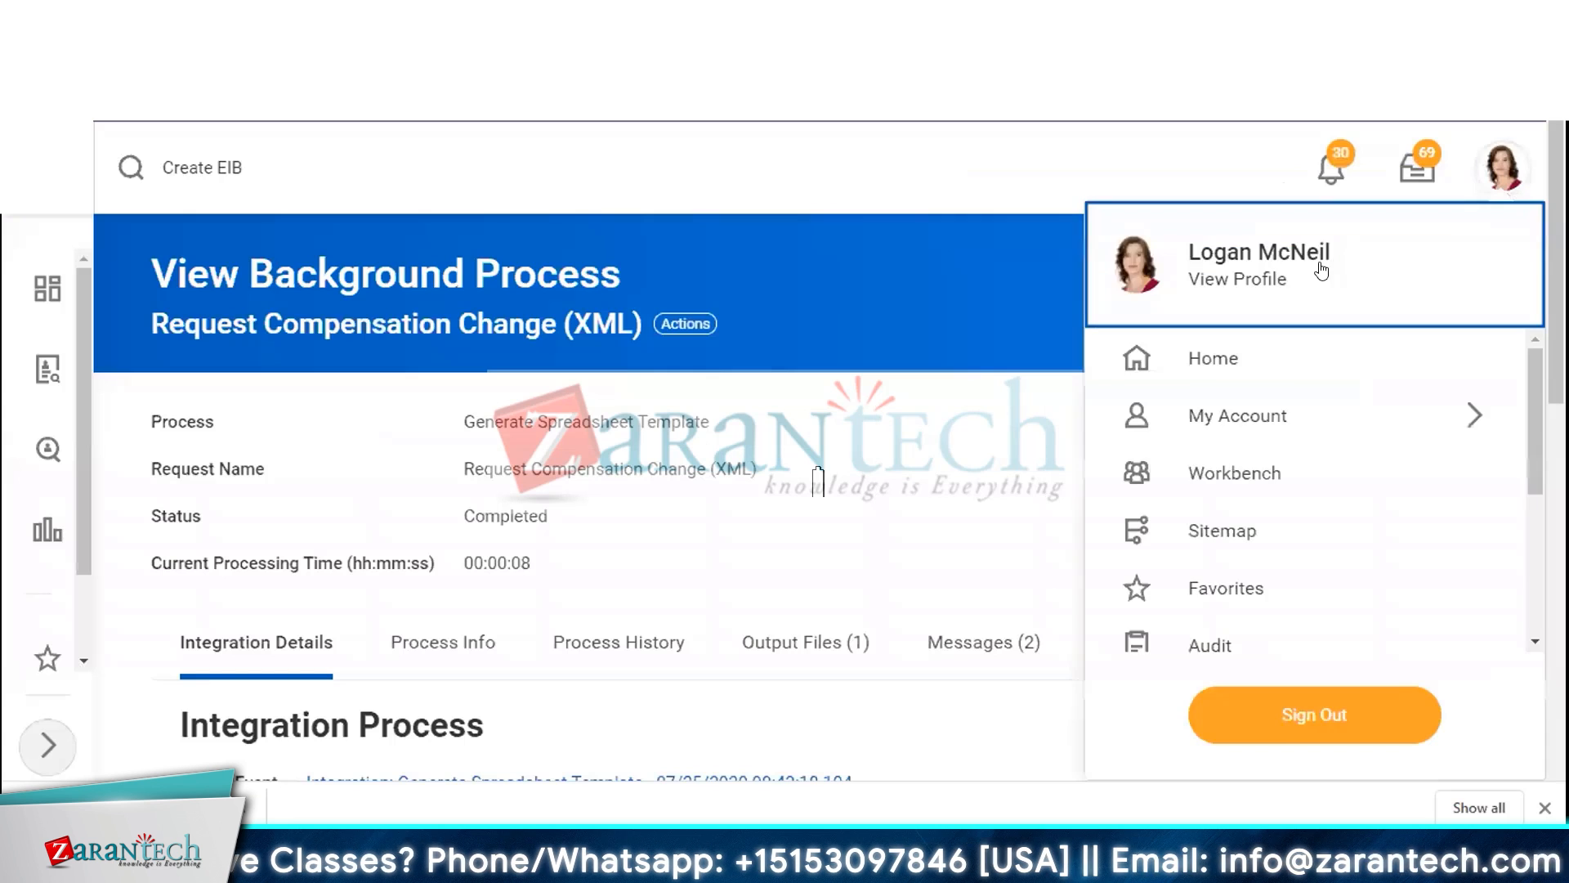
{"action": "left_click", "coordinate": [1240, 279]}
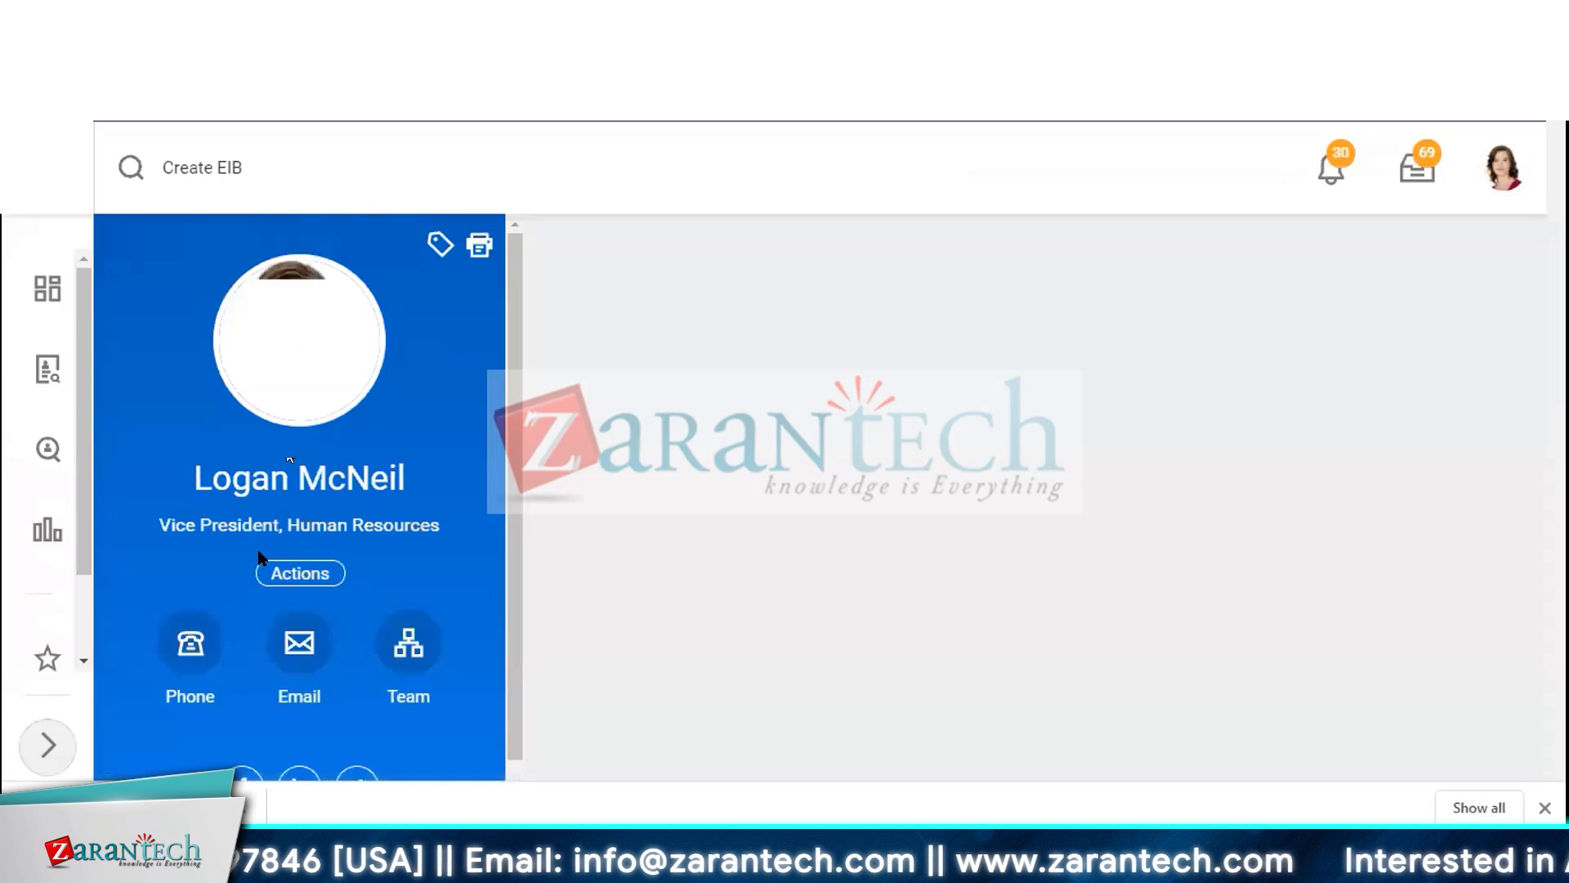
{"action": "scroll", "coordinate": [382, 586], "scroll_direction": "down", "scroll_amount": 5}
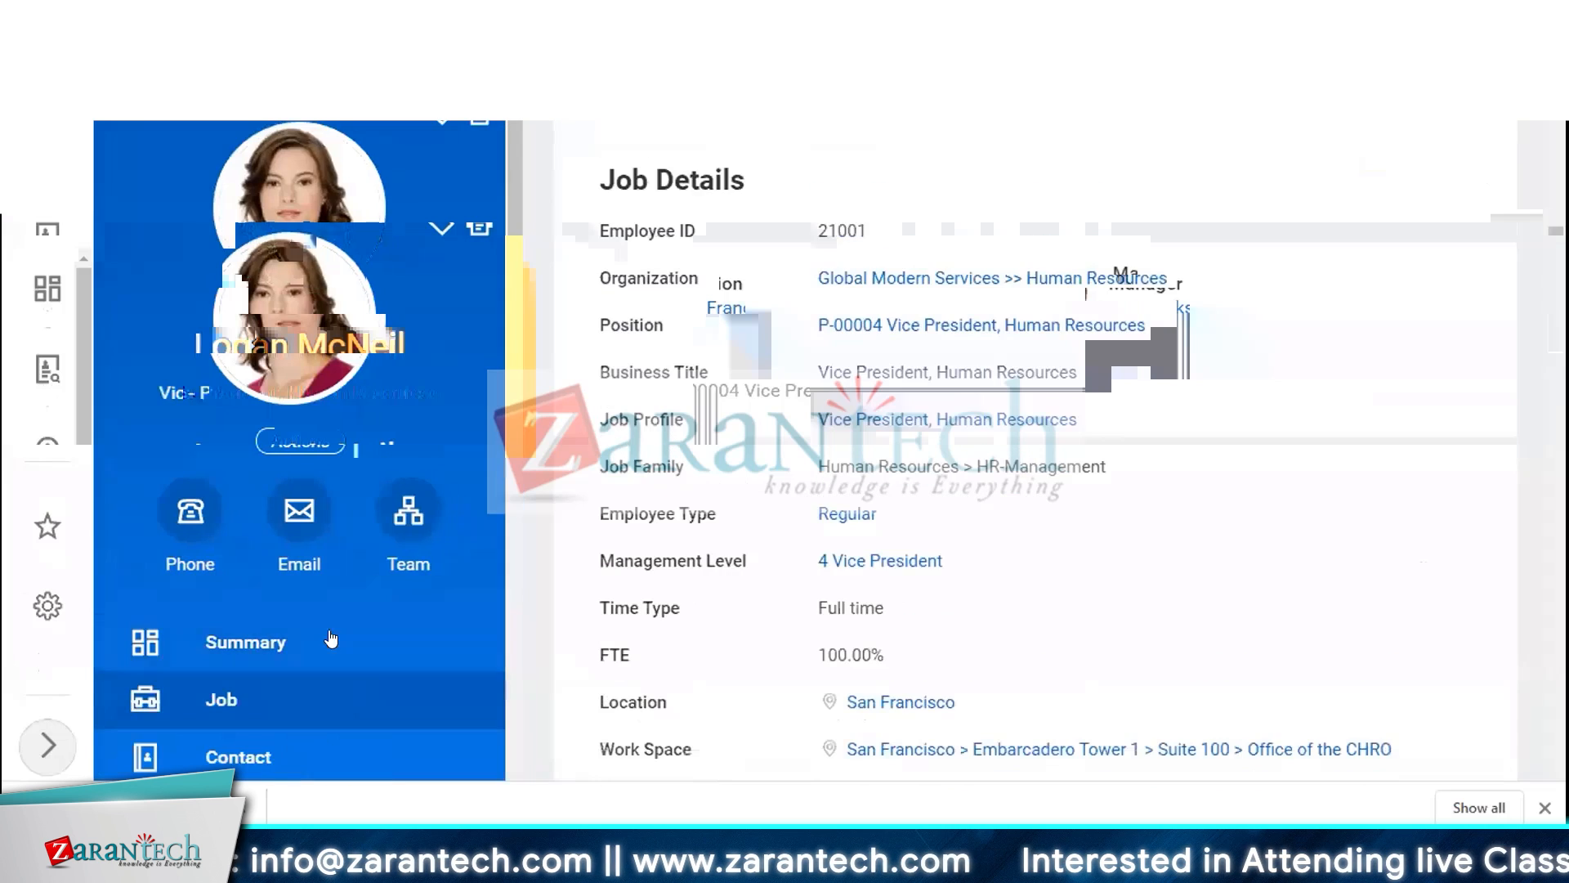
{"action": "left_click_drag", "start_coordinate": [599, 232], "coordinate": [704, 232]}
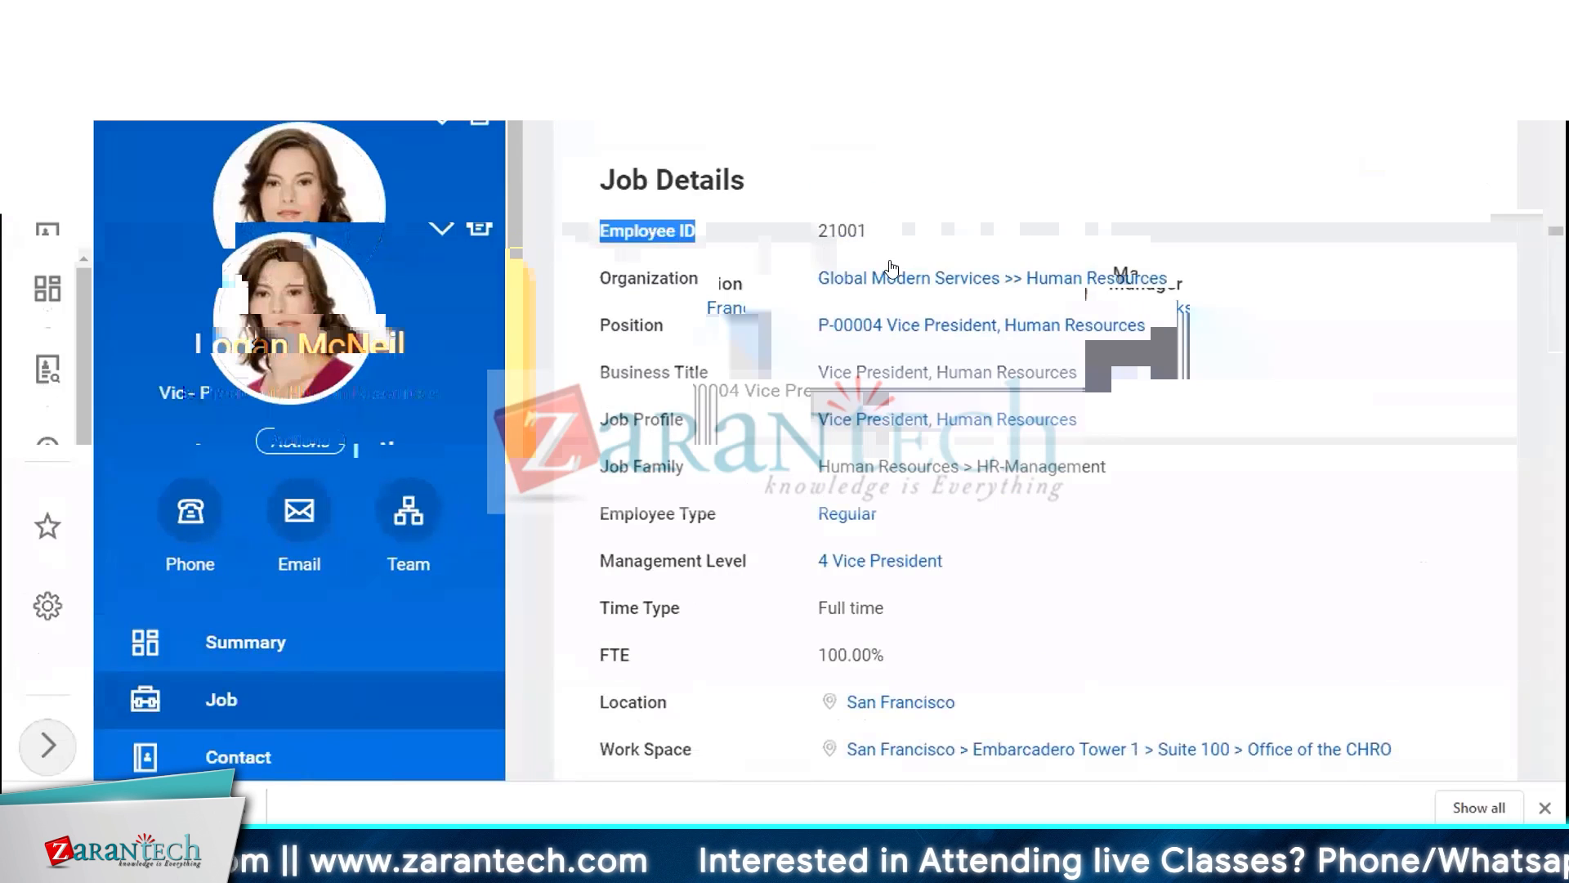
{"action": "left_click_drag", "start_coordinate": [872, 230], "coordinate": [590, 232]}
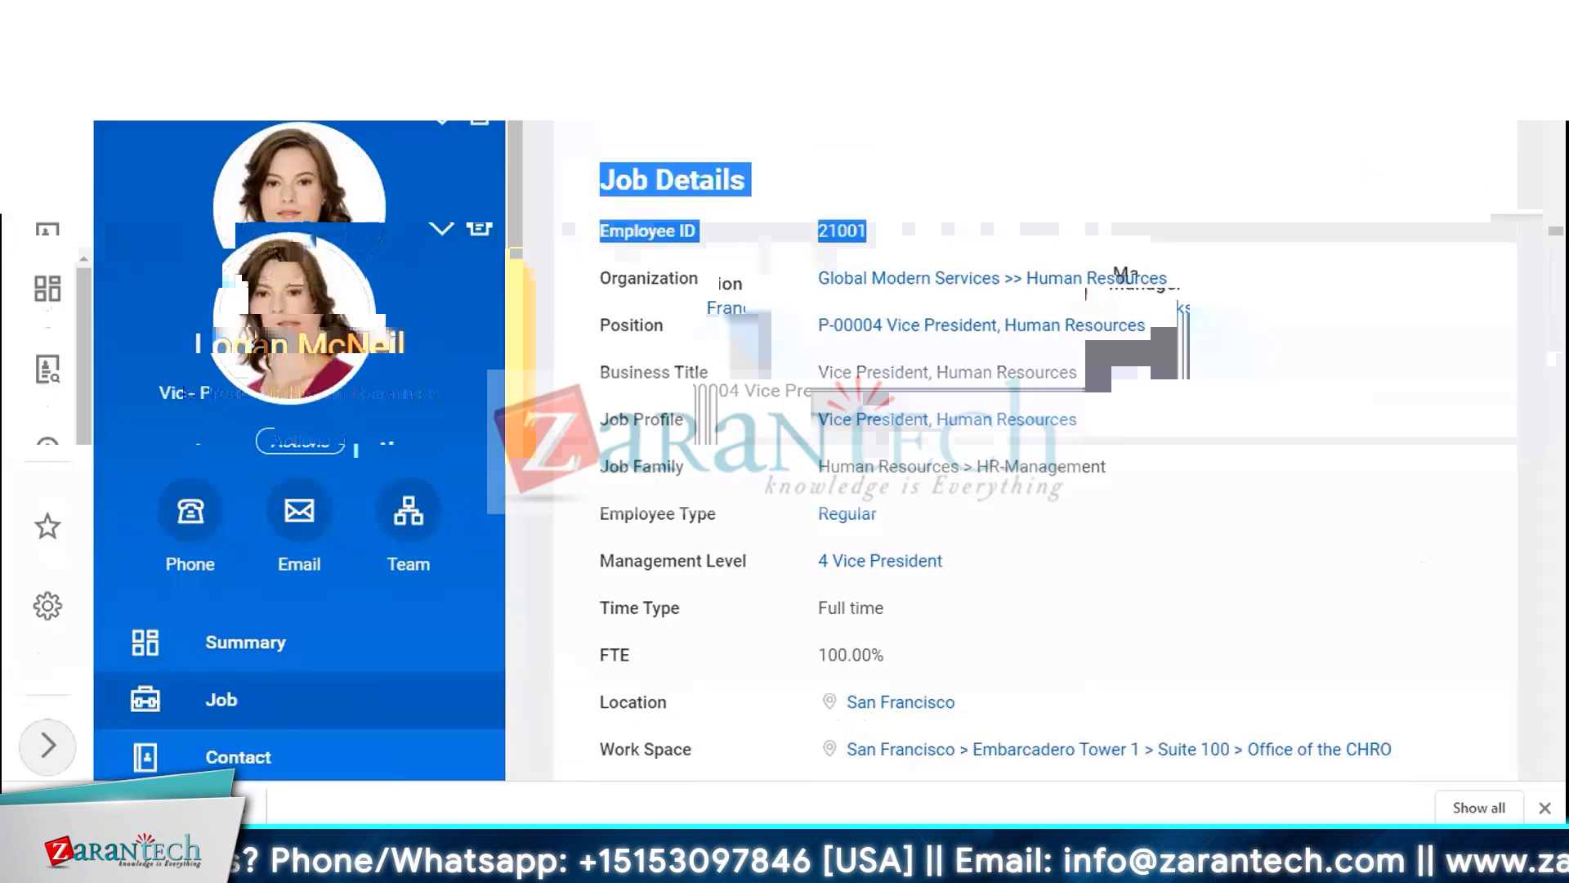
Back in the spreadsheet, enter the employee's ID in the Employee column for spreadsheet key 1
{"action": "key", "text": "alt+Tab"}
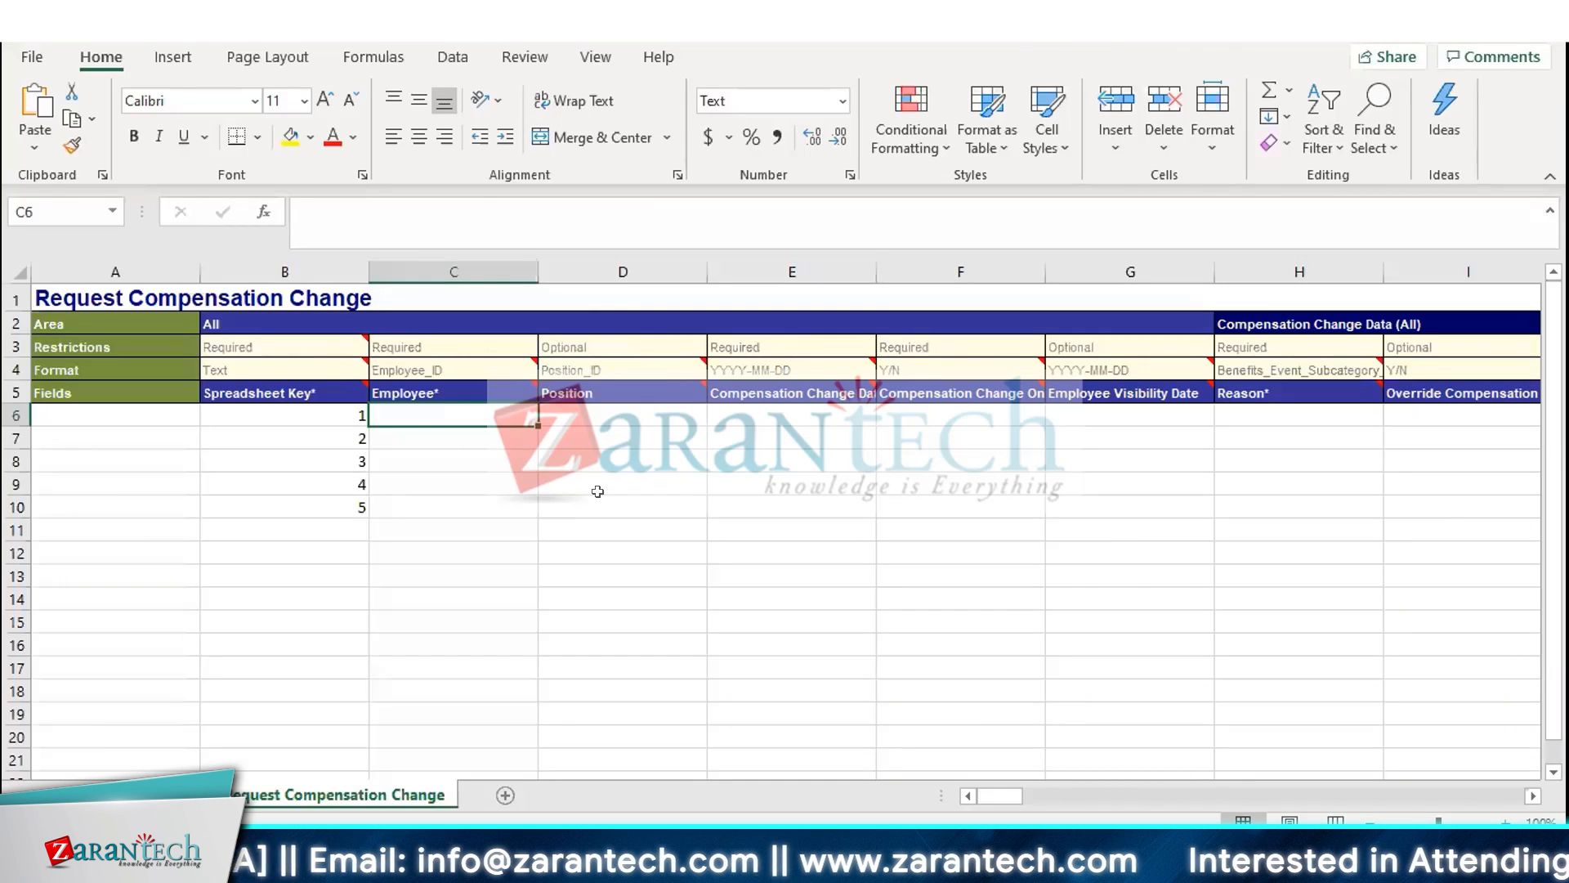
{"action": "type", "text": "100010"}
{"action": "key", "text": "Return"}
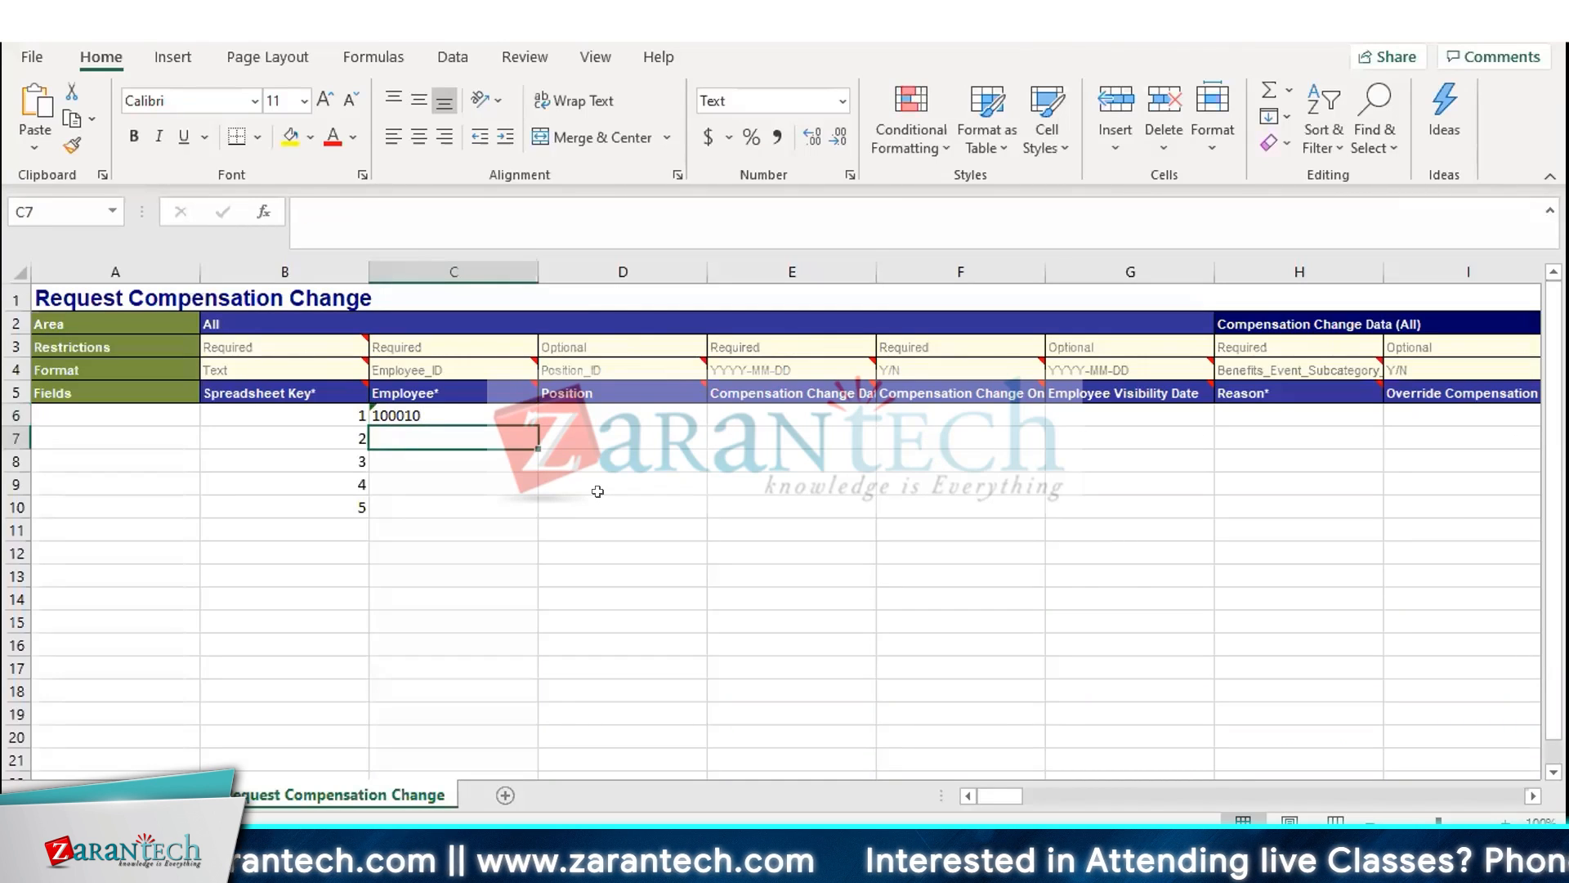
Enter the employee IDs for spreadsheet keys 2 through 5 in the Employee column
{"action": "key", "text": "Up"}
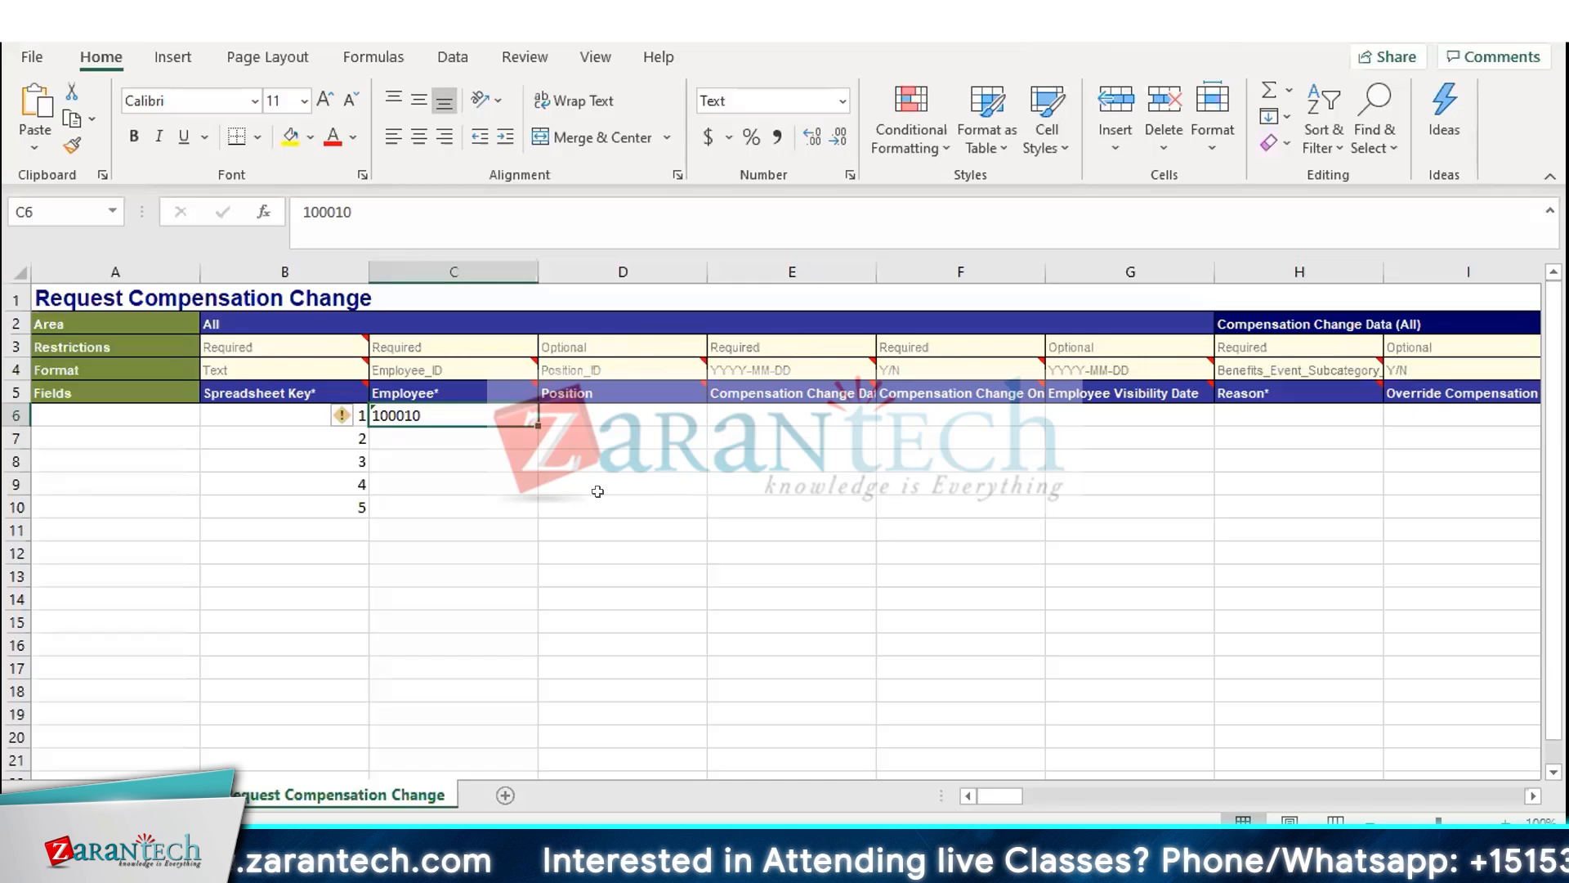
{"action": "key", "text": "Down"}
{"action": "type", "text": "10020"}
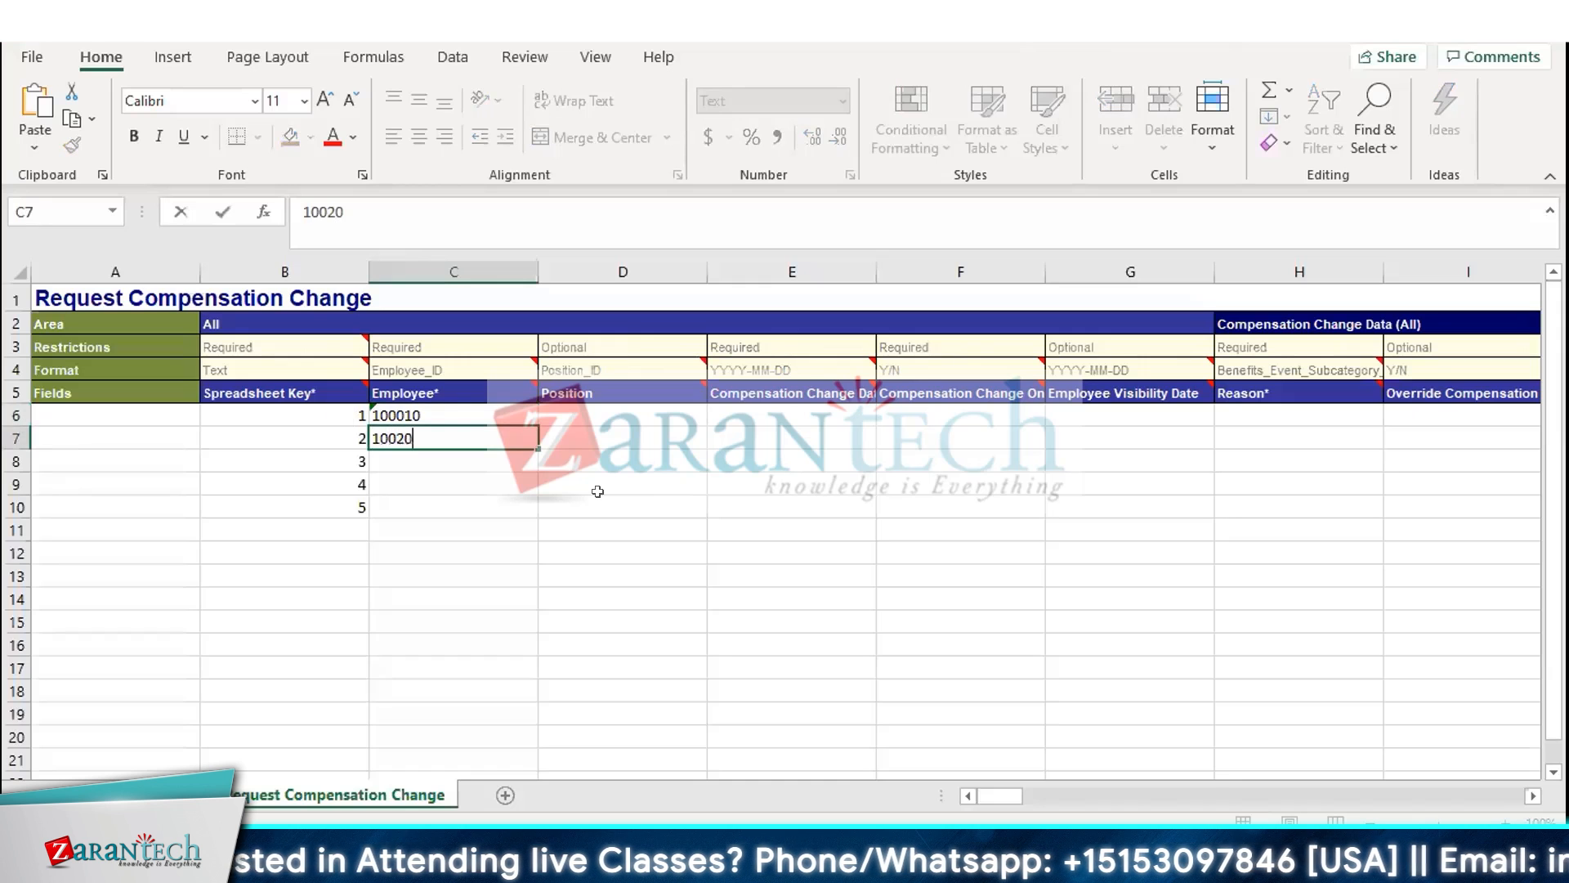
{"action": "key", "text": "Return"}
{"action": "type", "text": "123"}
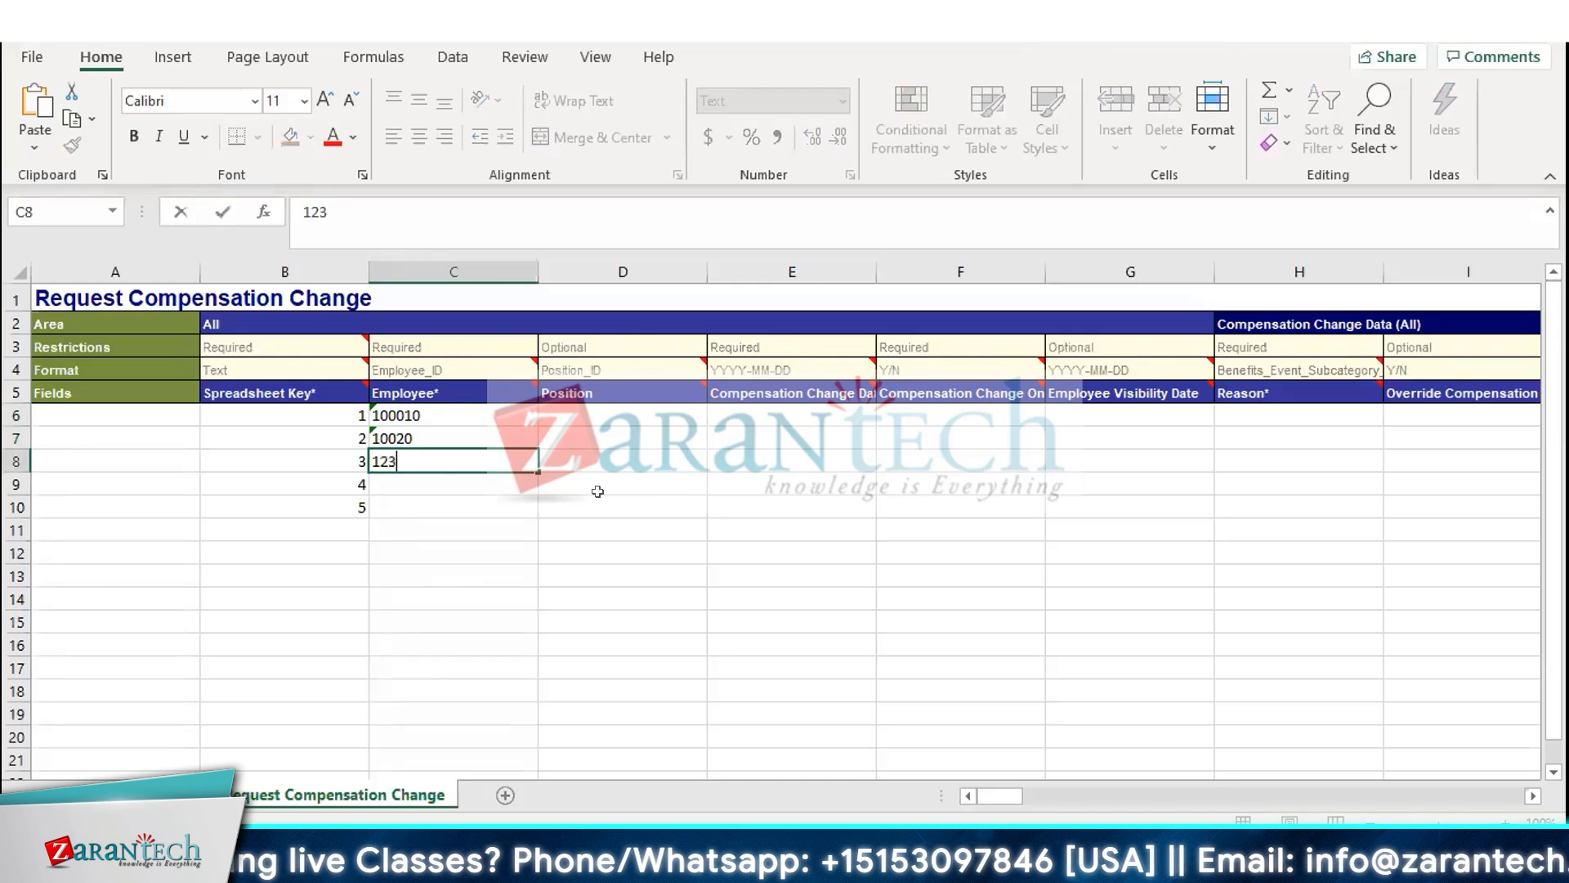
{"action": "type", "text": "0121"}
{"action": "key", "text": "Return"}
{"action": "type", "text": "123132"}
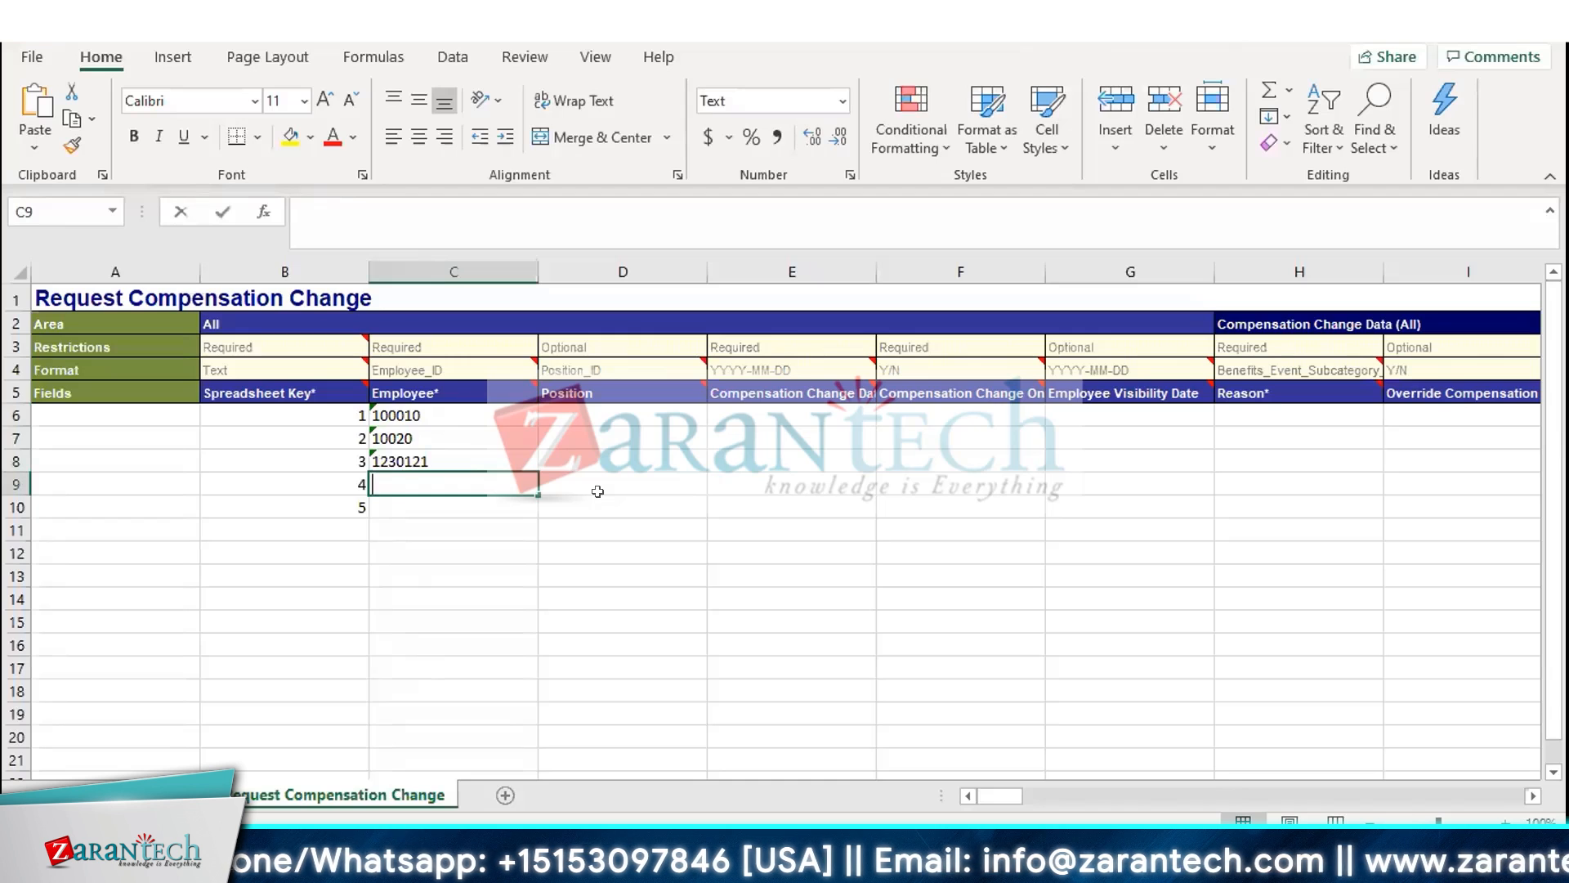
{"action": "type", "text": "21"}
{"action": "type", "text": "11111"}
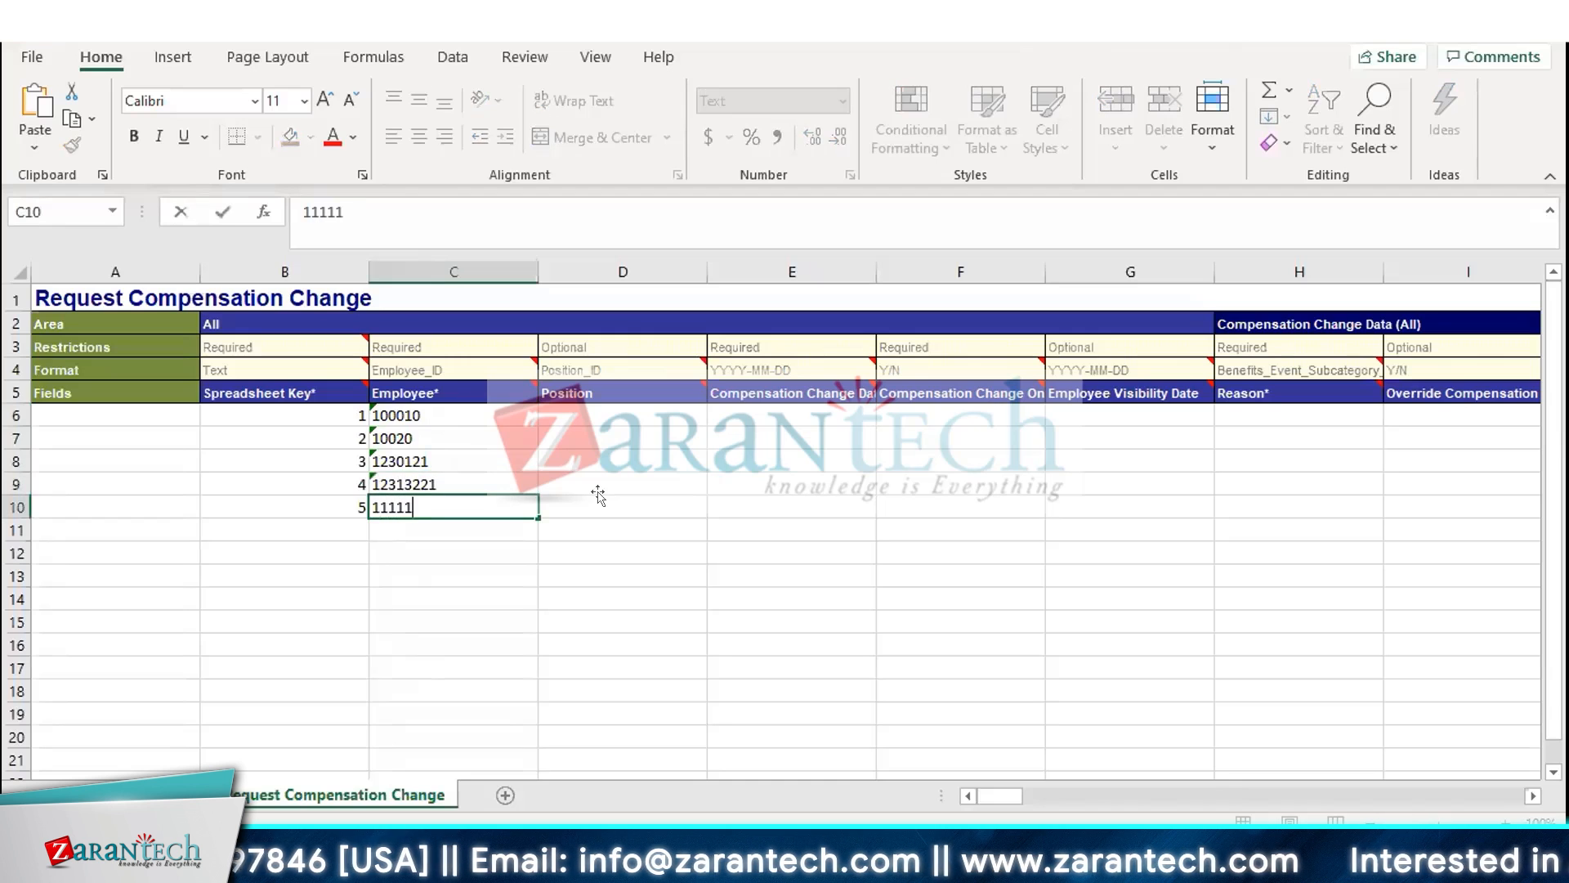
{"action": "key", "text": "Tab"}
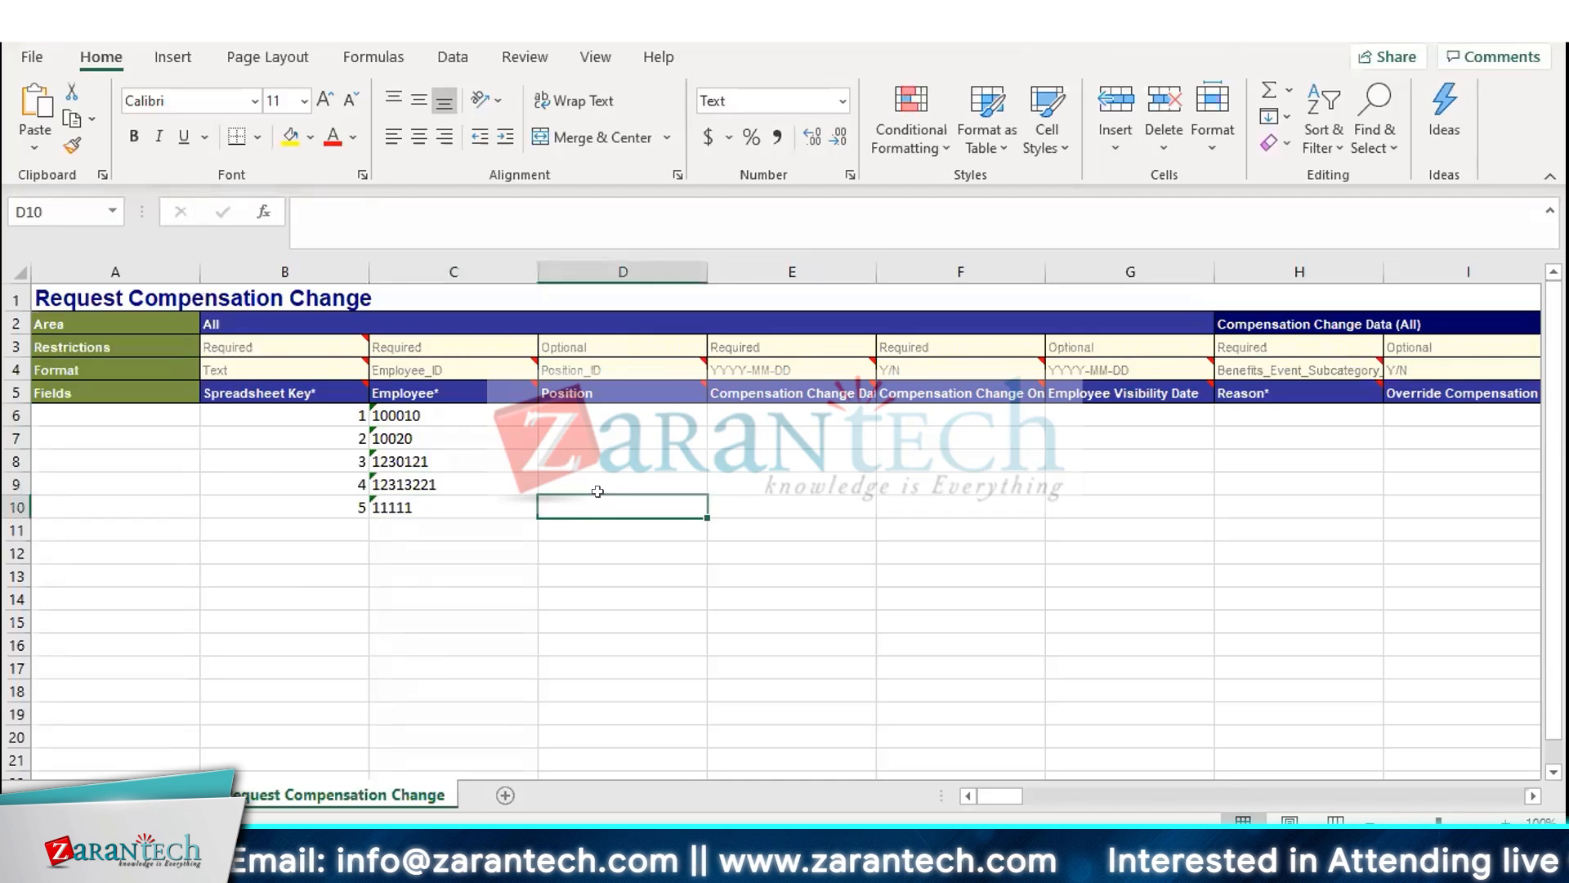
Review the Compensation Change Date column and the employee's pay change history and plan assignment dates in Workday
{"action": "key", "text": "Up"}
{"action": "key", "text": "Up"}
{"action": "key", "text": "Up"}
{"action": "key", "text": "Up"}
{"action": "key", "text": "Up"}
{"action": "key", "text": "Down"}
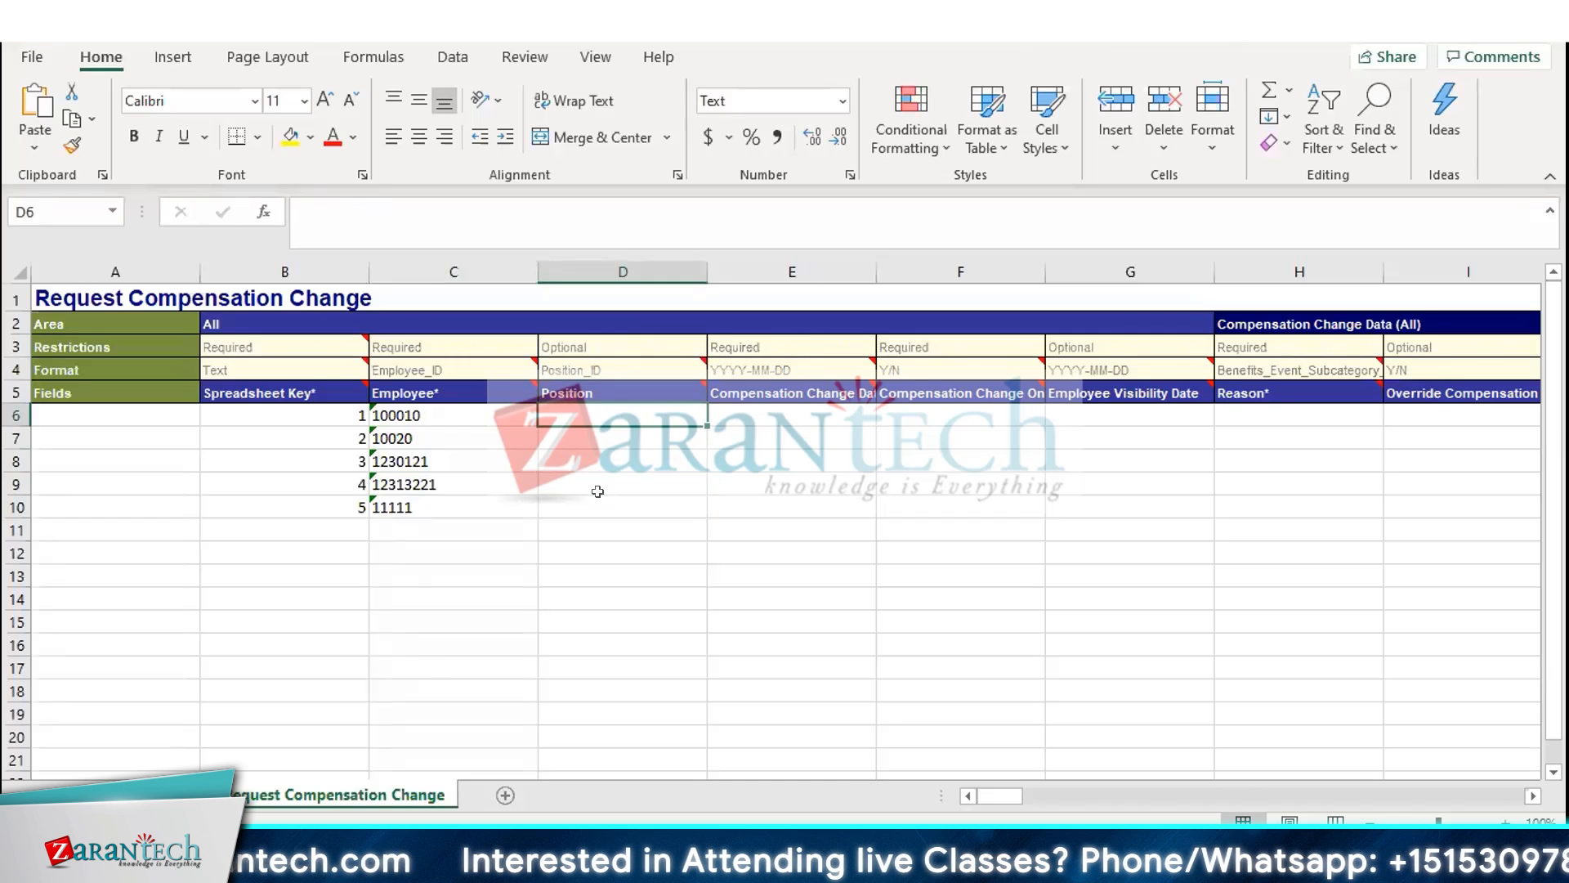
{"action": "key", "text": "Right"}
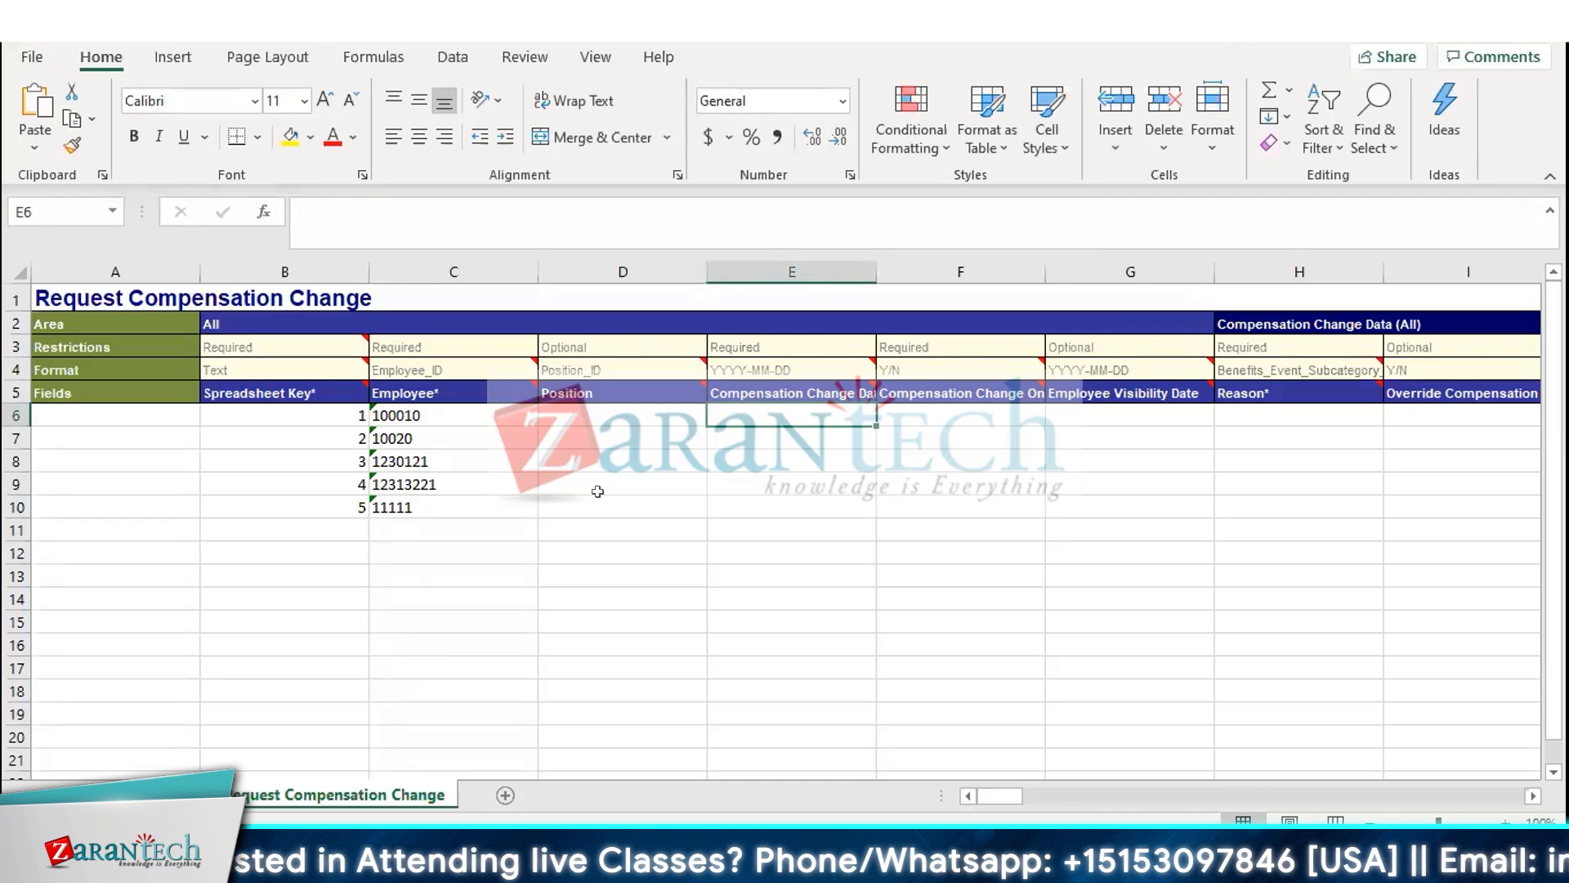
{"action": "key", "text": "Up"}
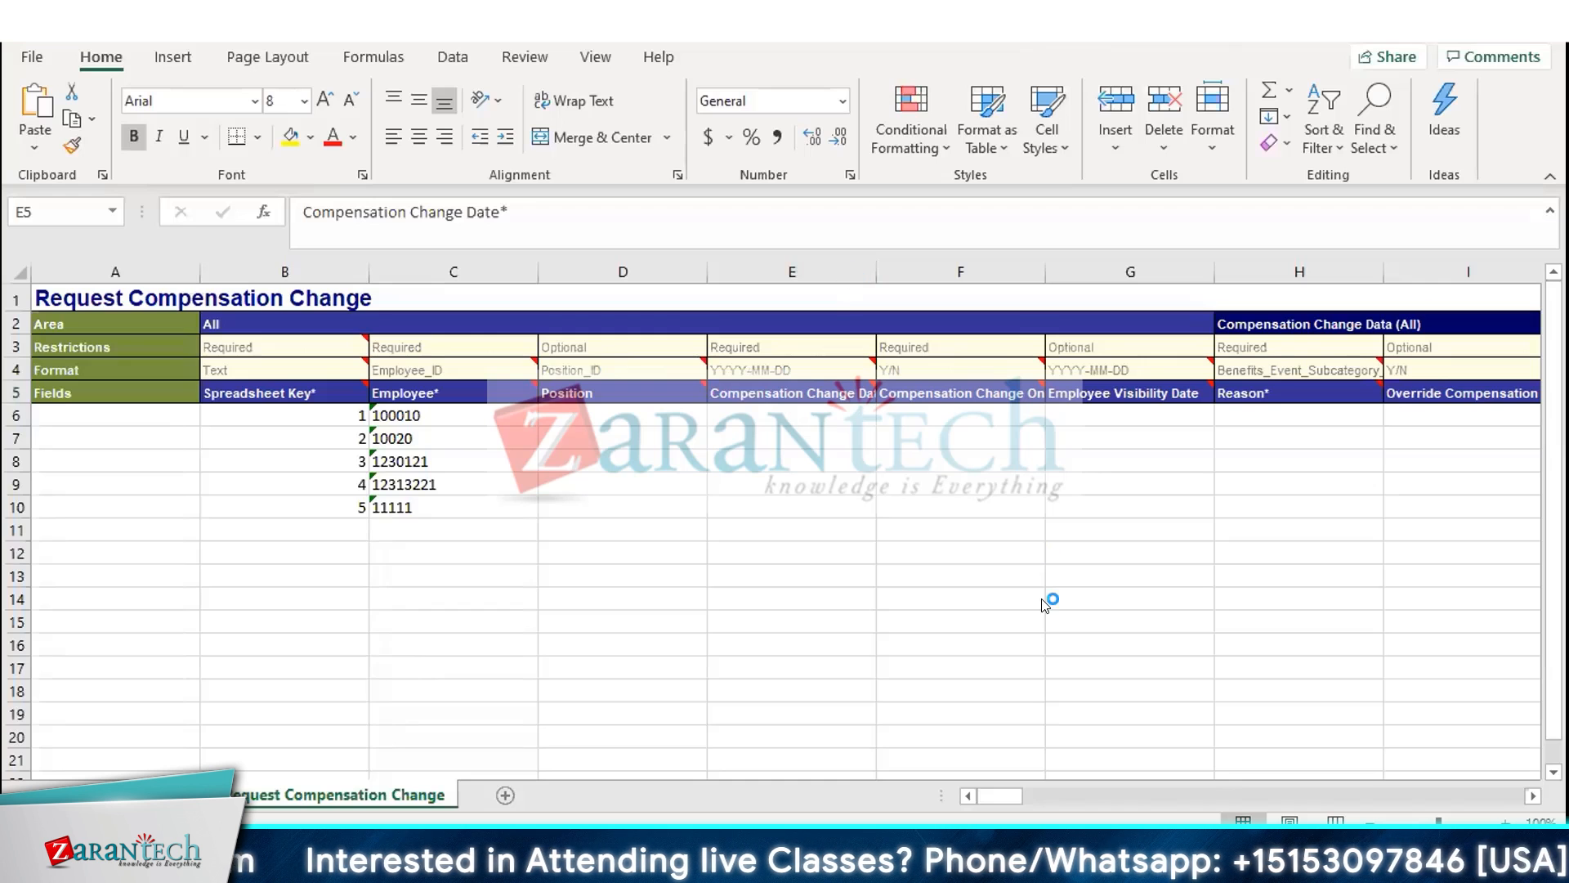
{"action": "key", "text": "alt+Tab"}
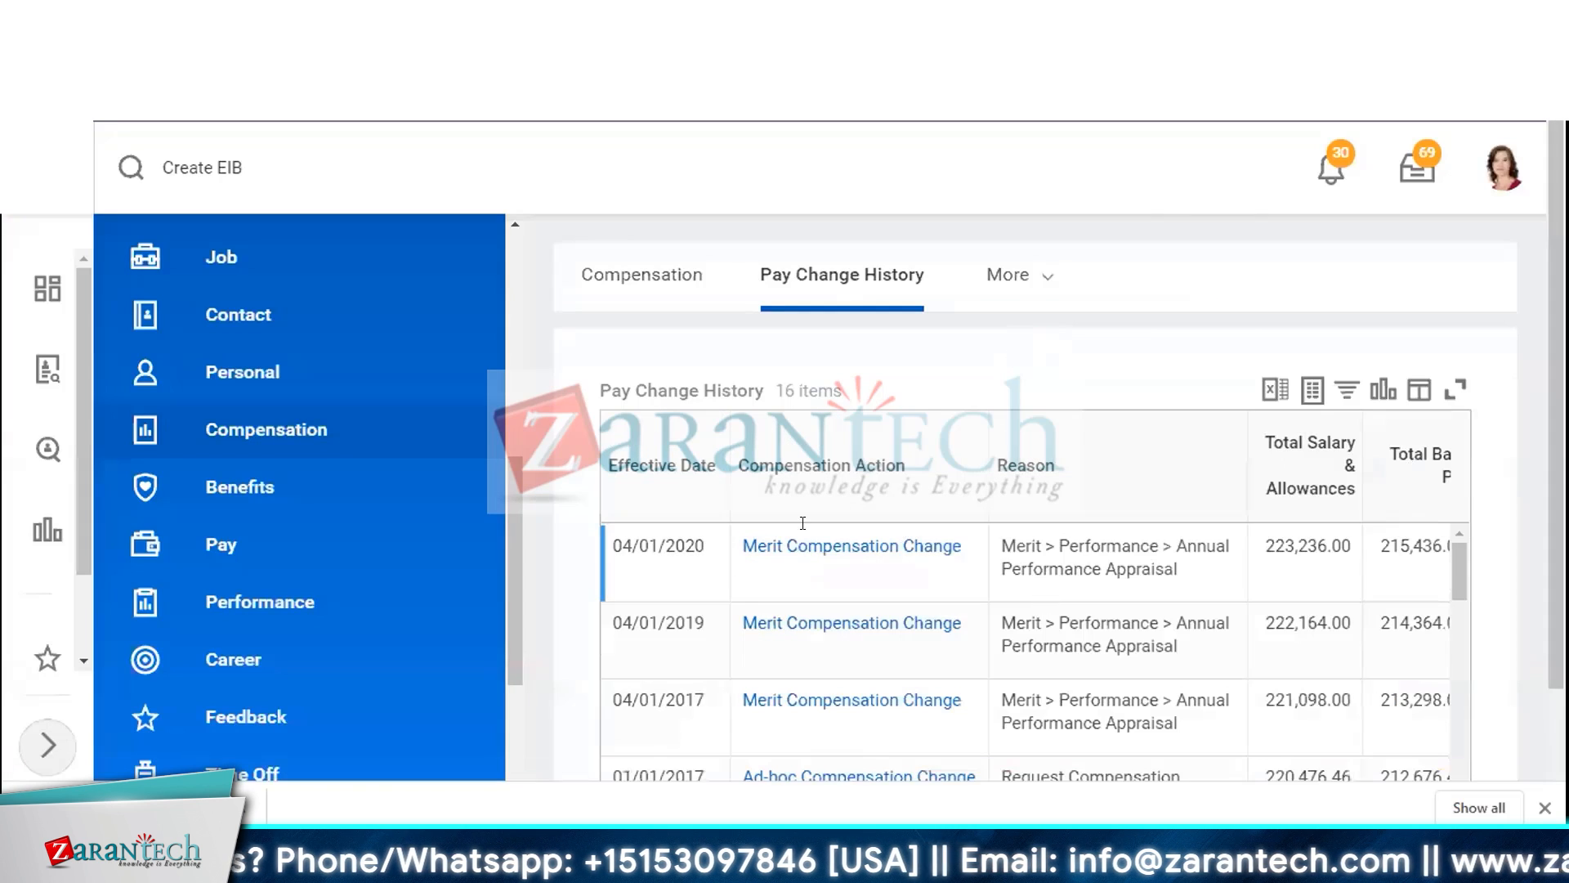
{"action": "double_click", "coordinate": [666, 544]}
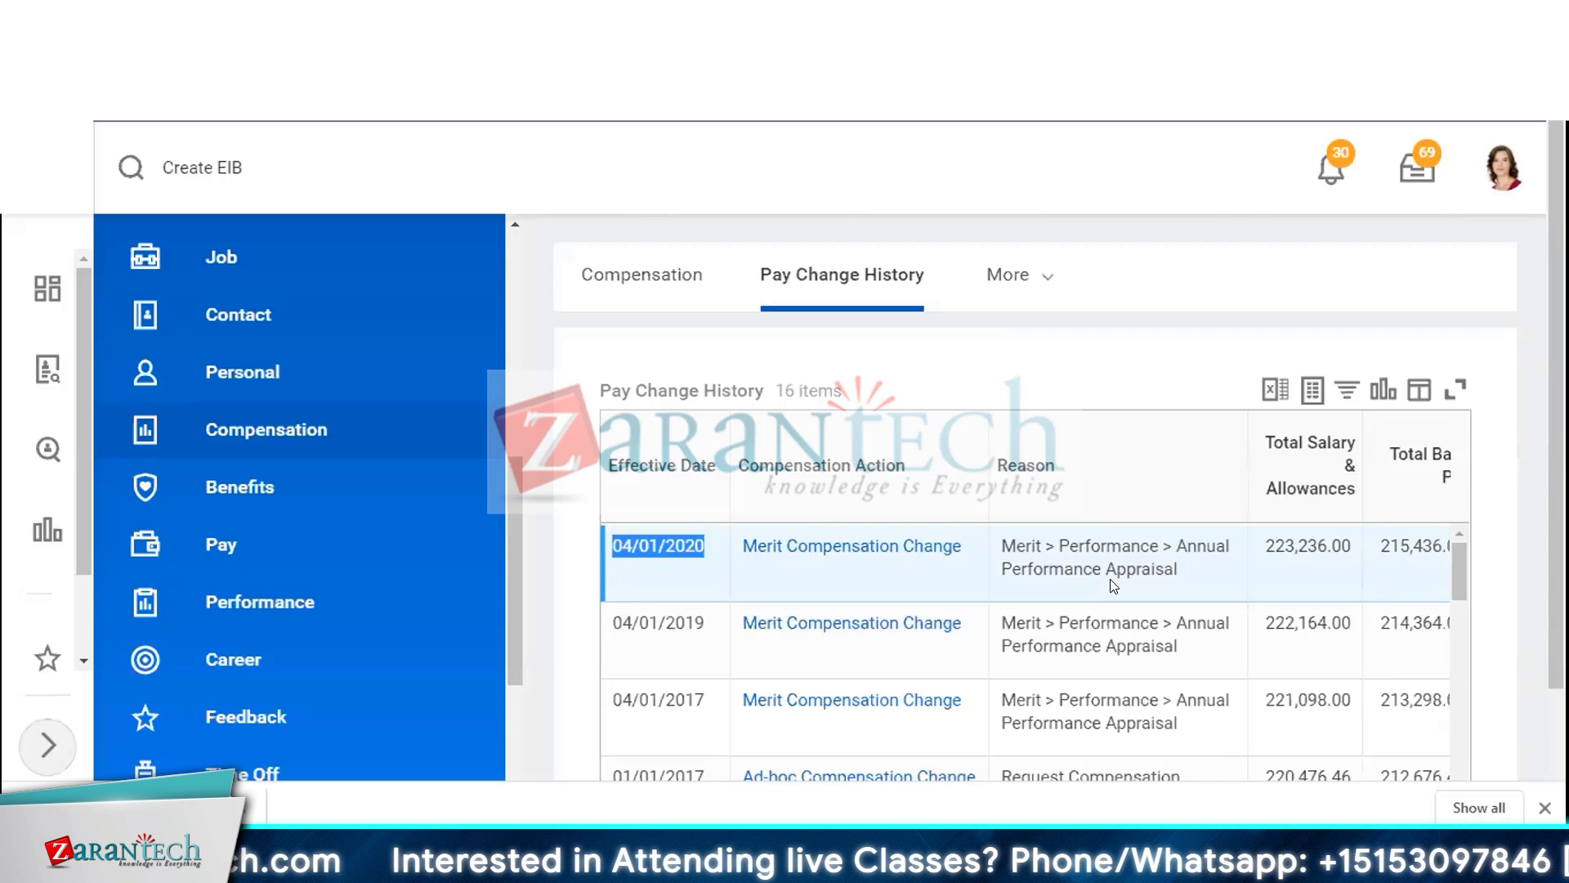
{"action": "left_click", "coordinate": [638, 288]}
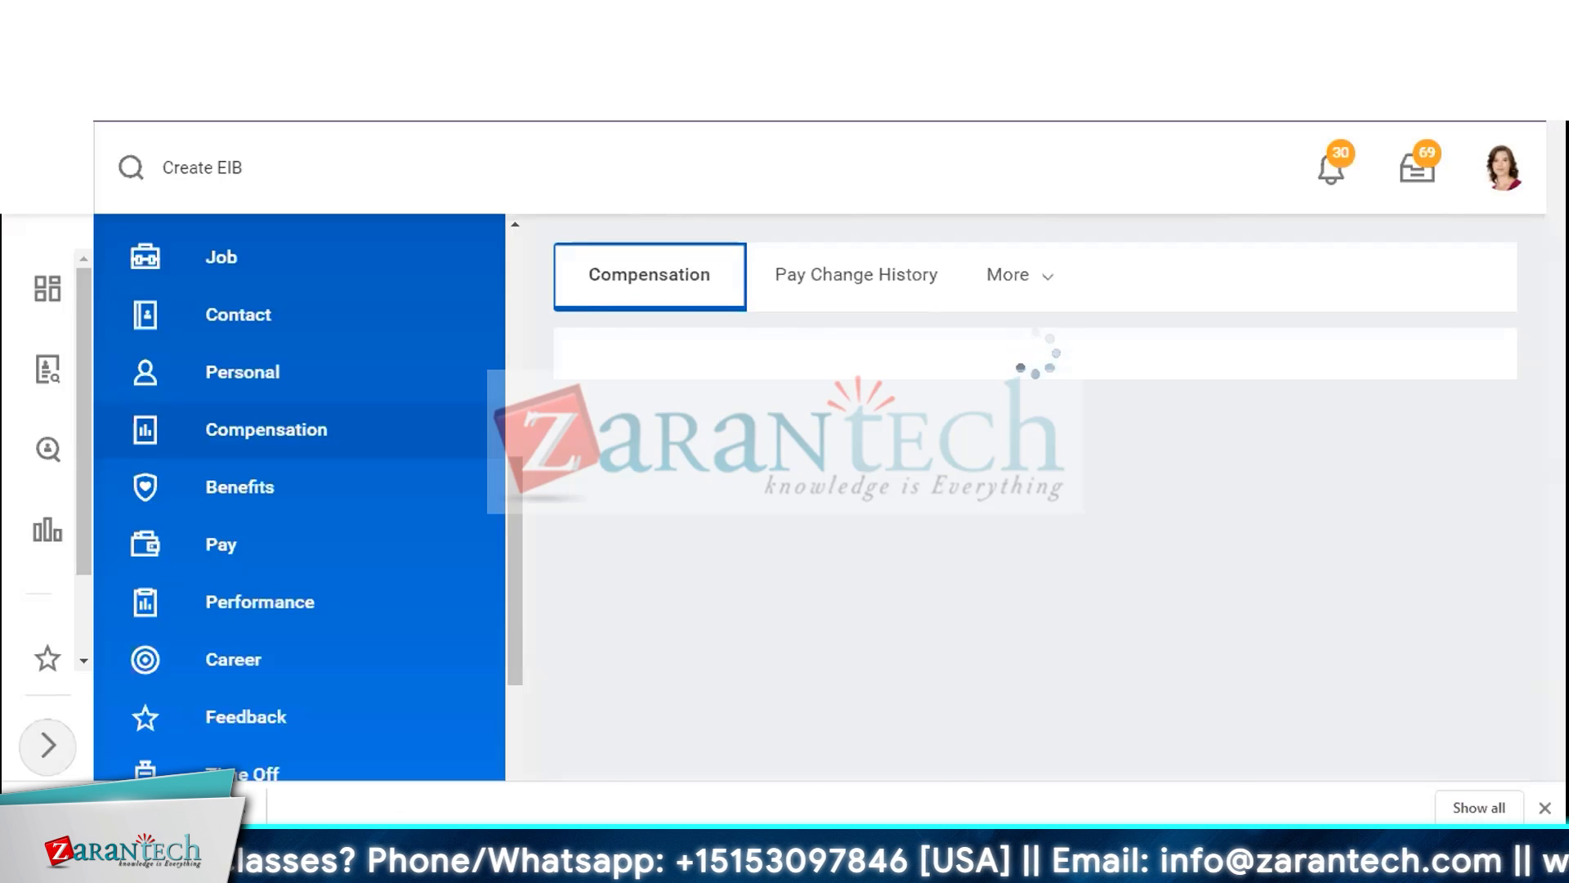
{"action": "scroll", "coordinate": [888, 567], "scroll_direction": "down", "scroll_amount": 4}
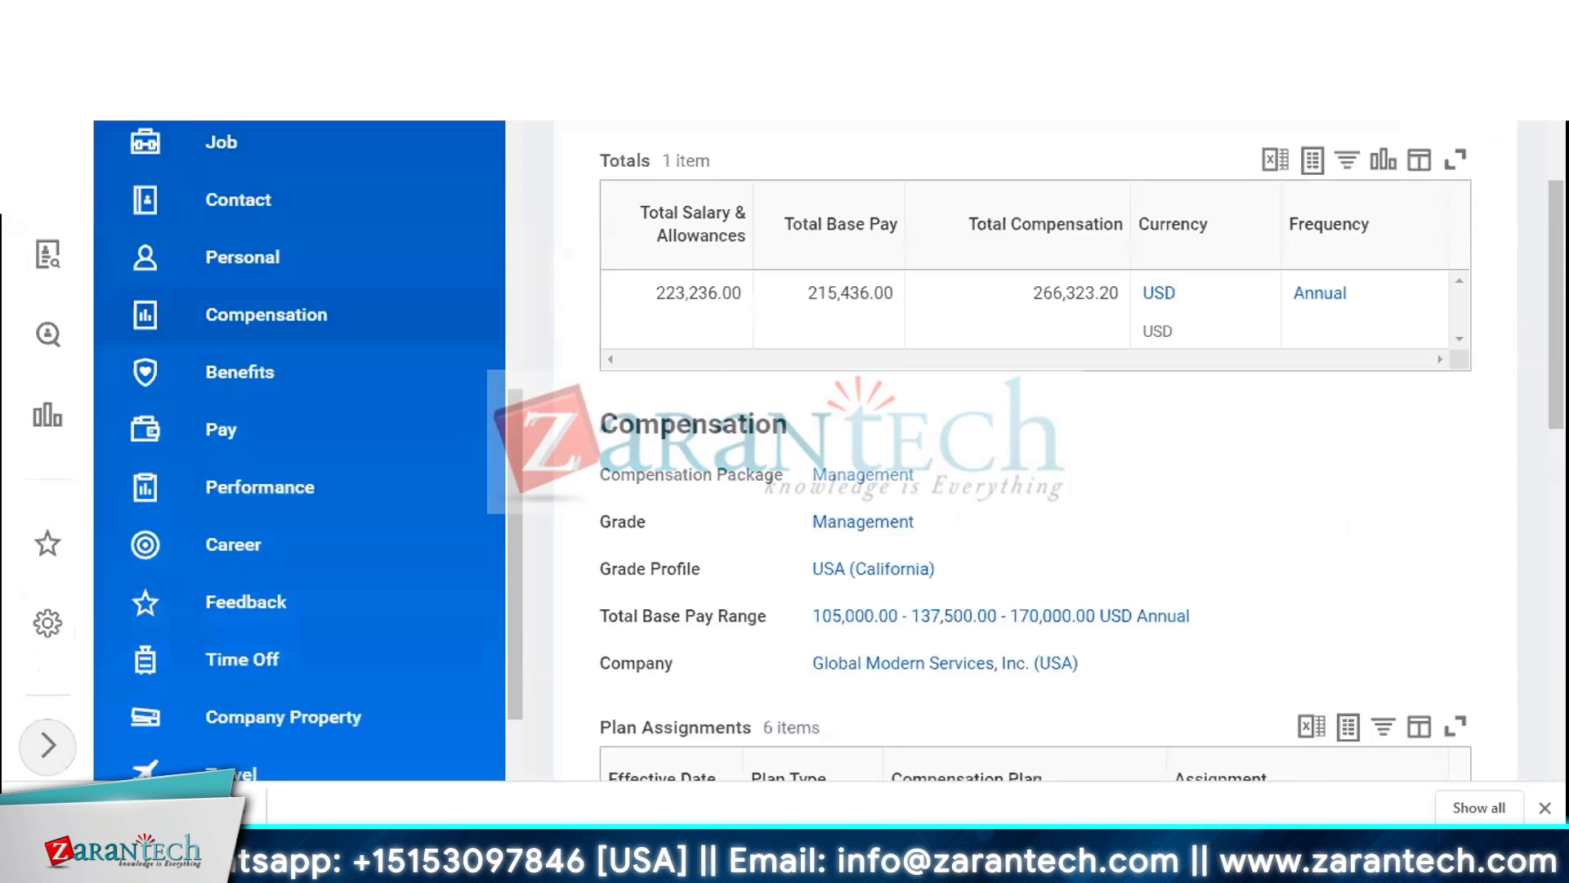
{"action": "scroll", "coordinate": [703, 695], "scroll_direction": "down", "scroll_amount": 4}
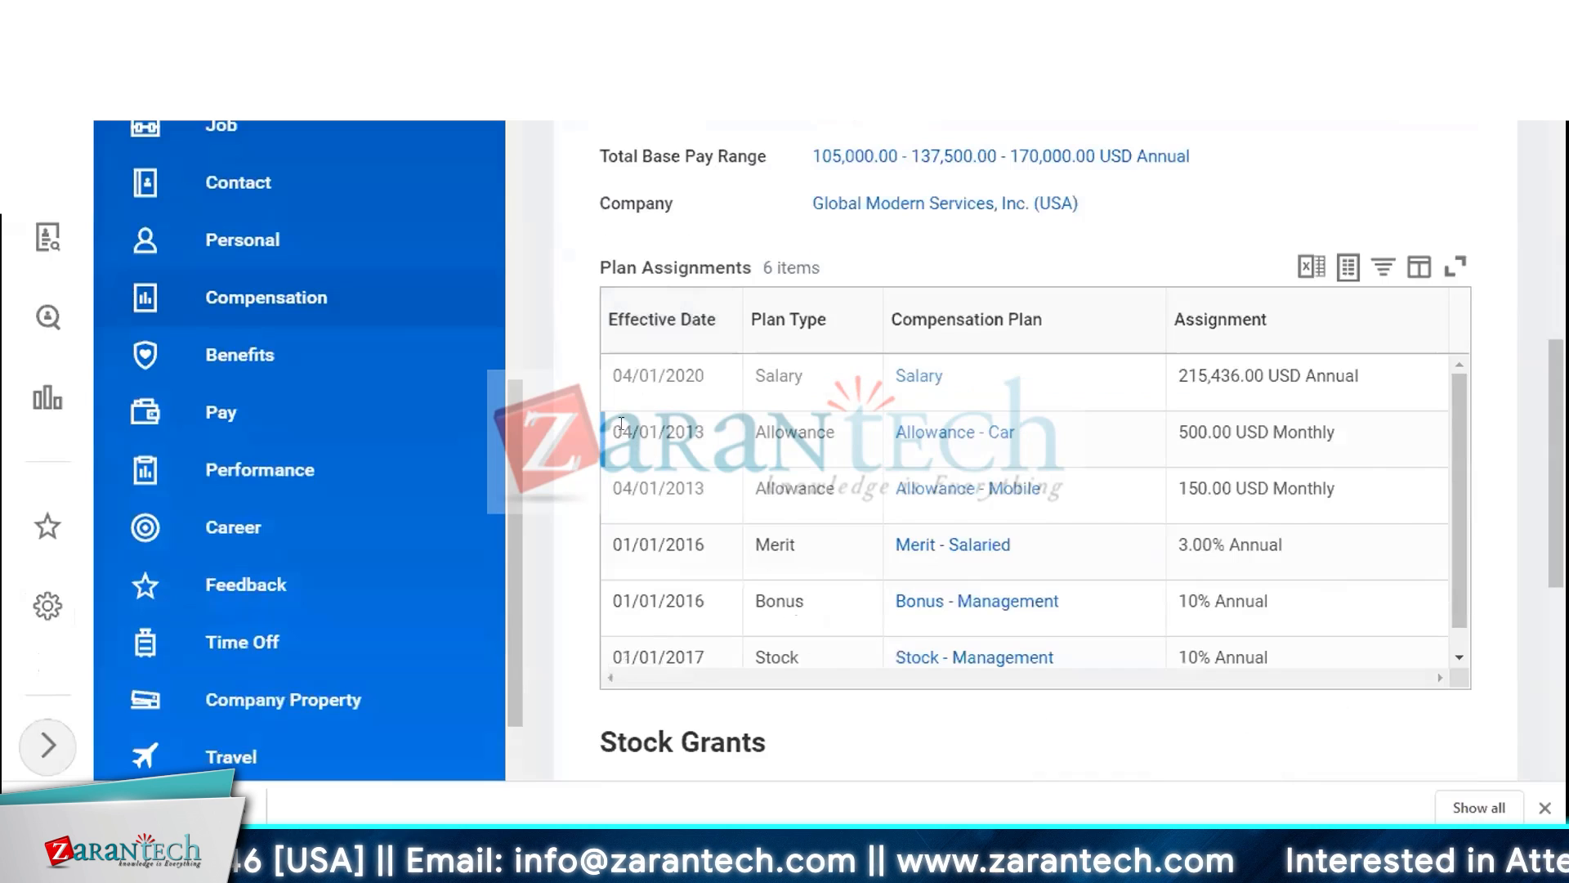
{"action": "triple_click", "coordinate": [617, 363]}
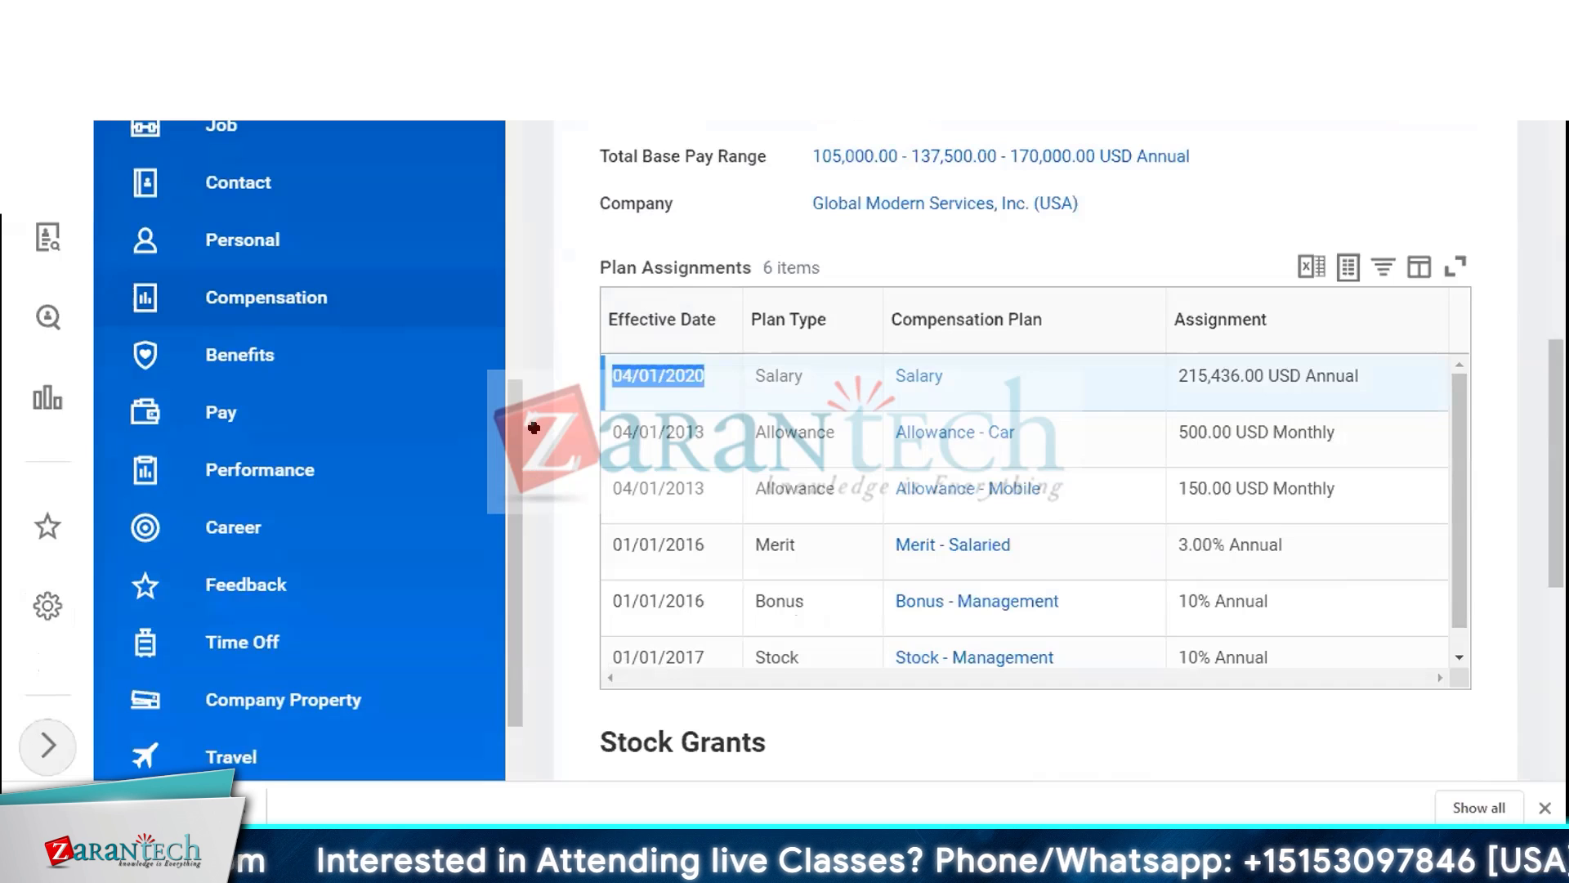
Enter 2020-07-01 as the compensation change date for key 1 and copy it to keys 2 through 5
{"action": "key", "text": "alt+Tab"}
{"action": "key", "text": "Down"}
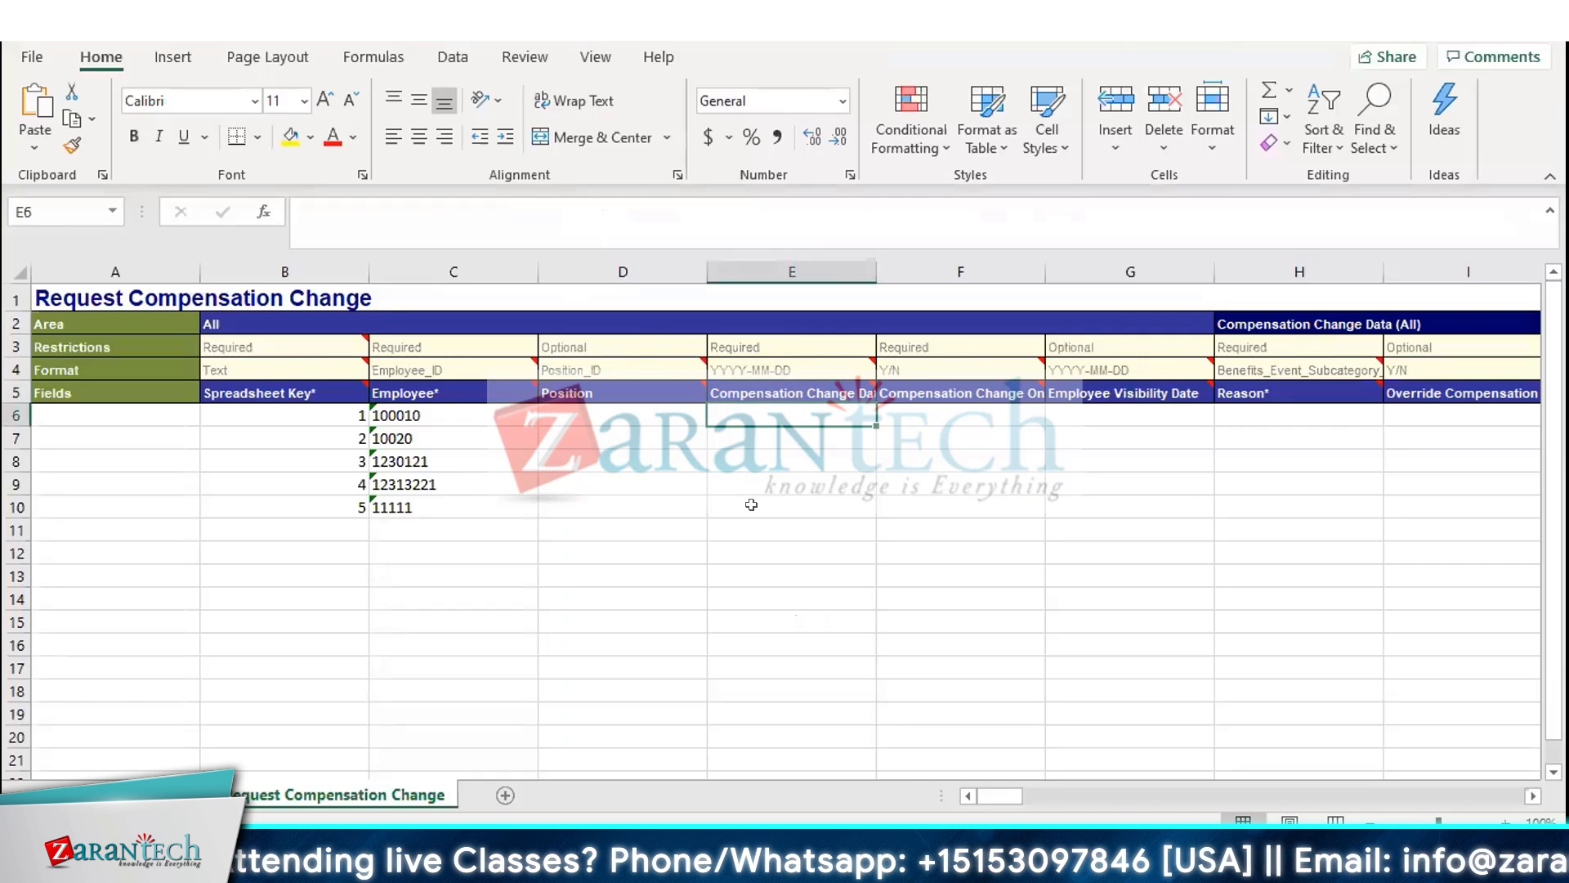
{"action": "type", "text": "2020"}
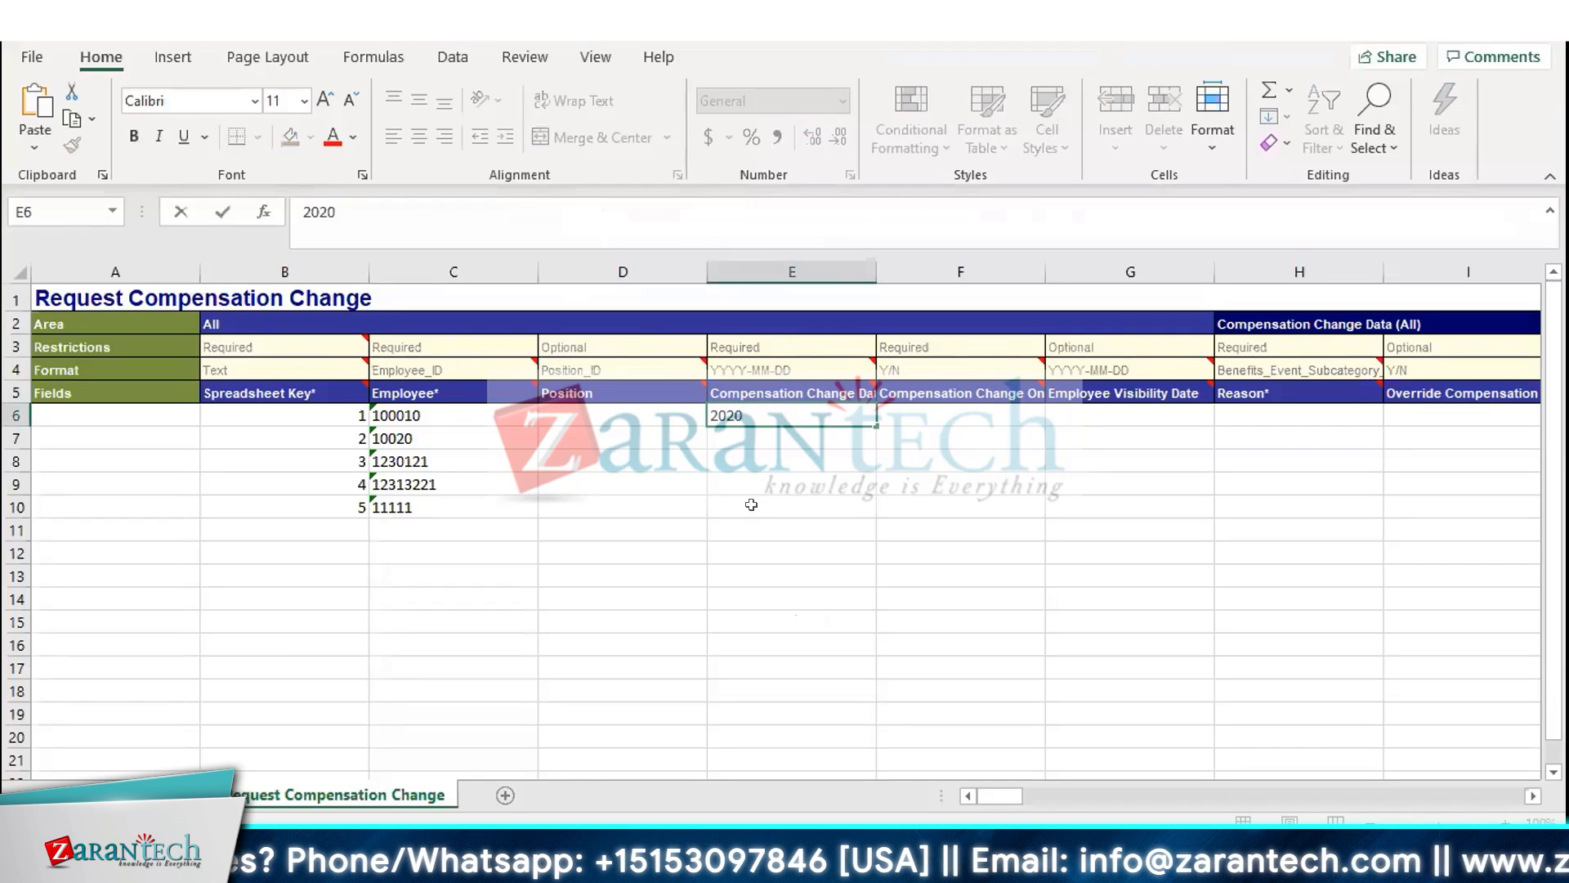
{"action": "type", "text": "-07-"}
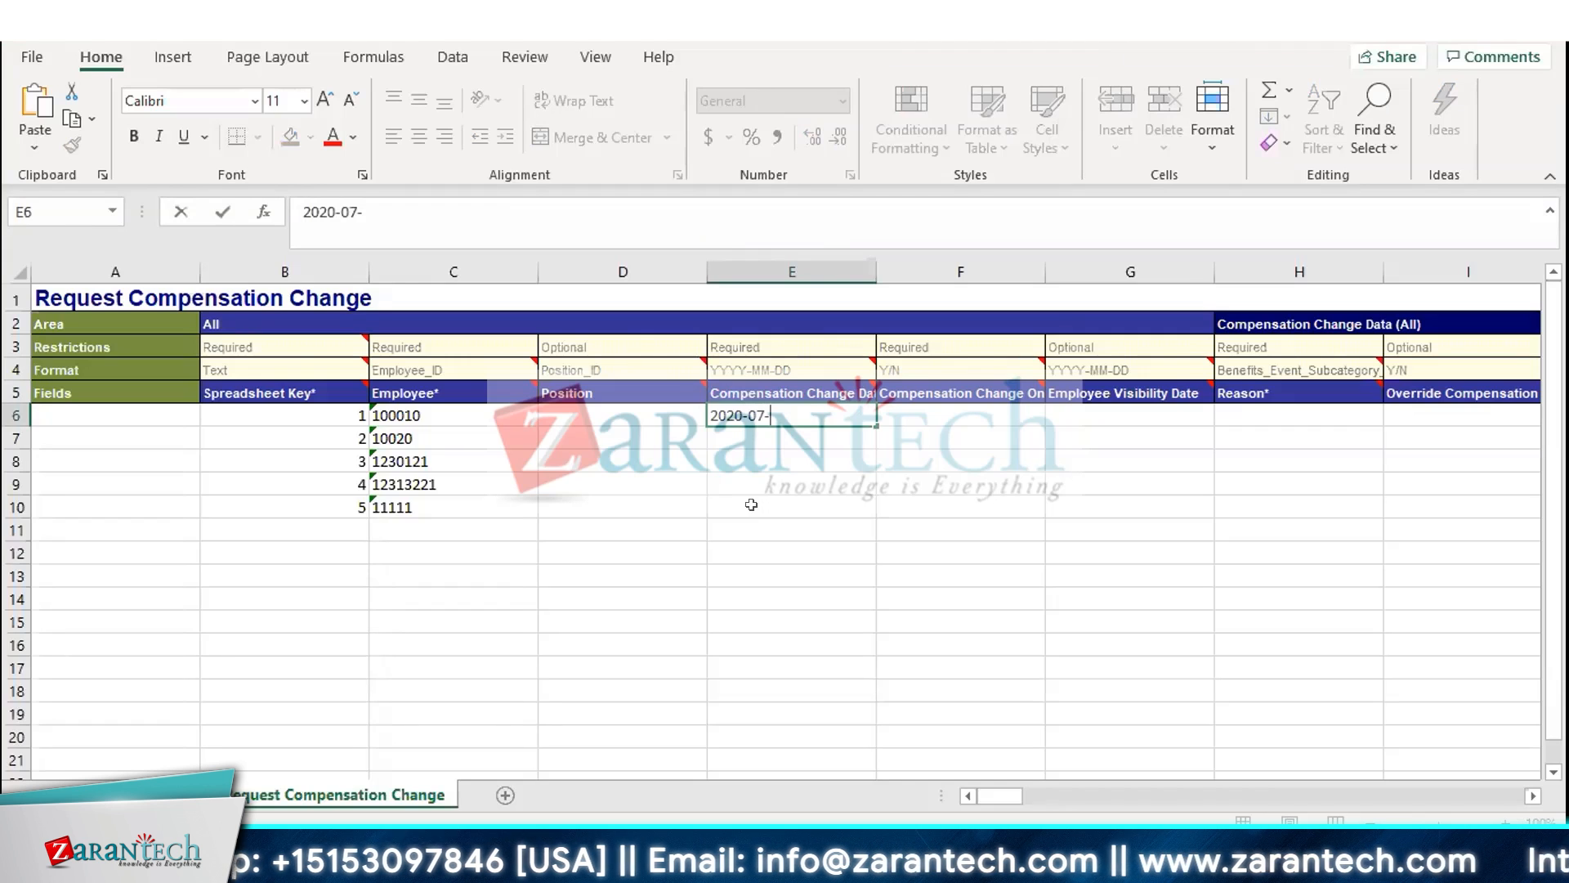
{"action": "type", "text": "01"}
{"action": "key", "text": "Return"}
{"action": "key", "text": "Up"}
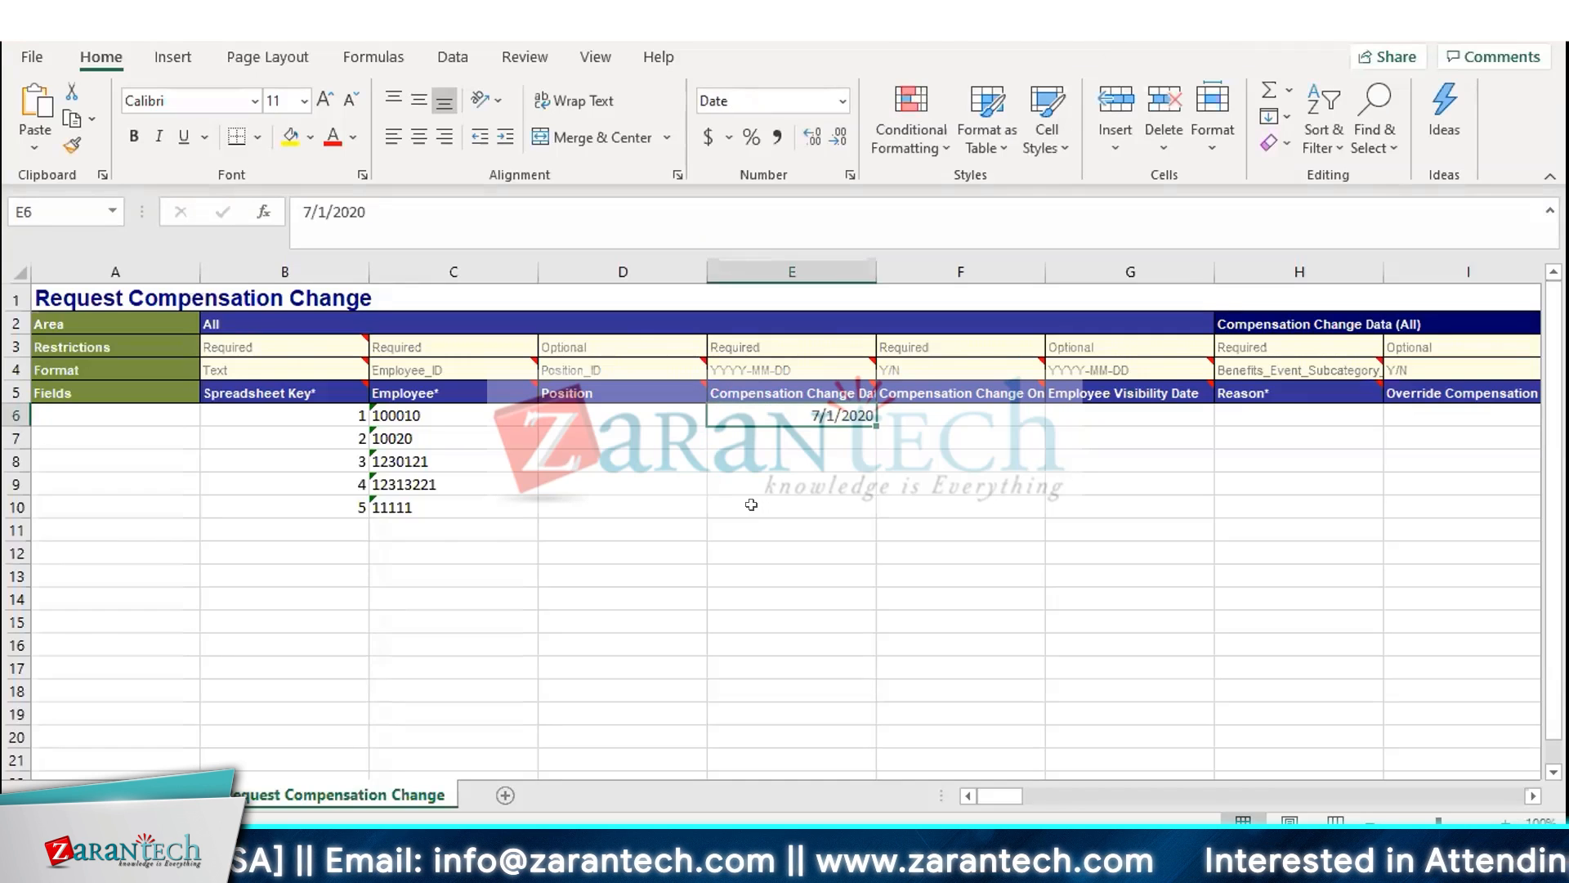
{"action": "key", "text": "ctrl+c"}
{"action": "key", "text": "Down"}
{"action": "key", "text": "Down"}
{"action": "left_click_drag", "start_coordinate": [751, 439], "coordinate": [752, 504]}
{"action": "key", "text": "ctrl+v"}
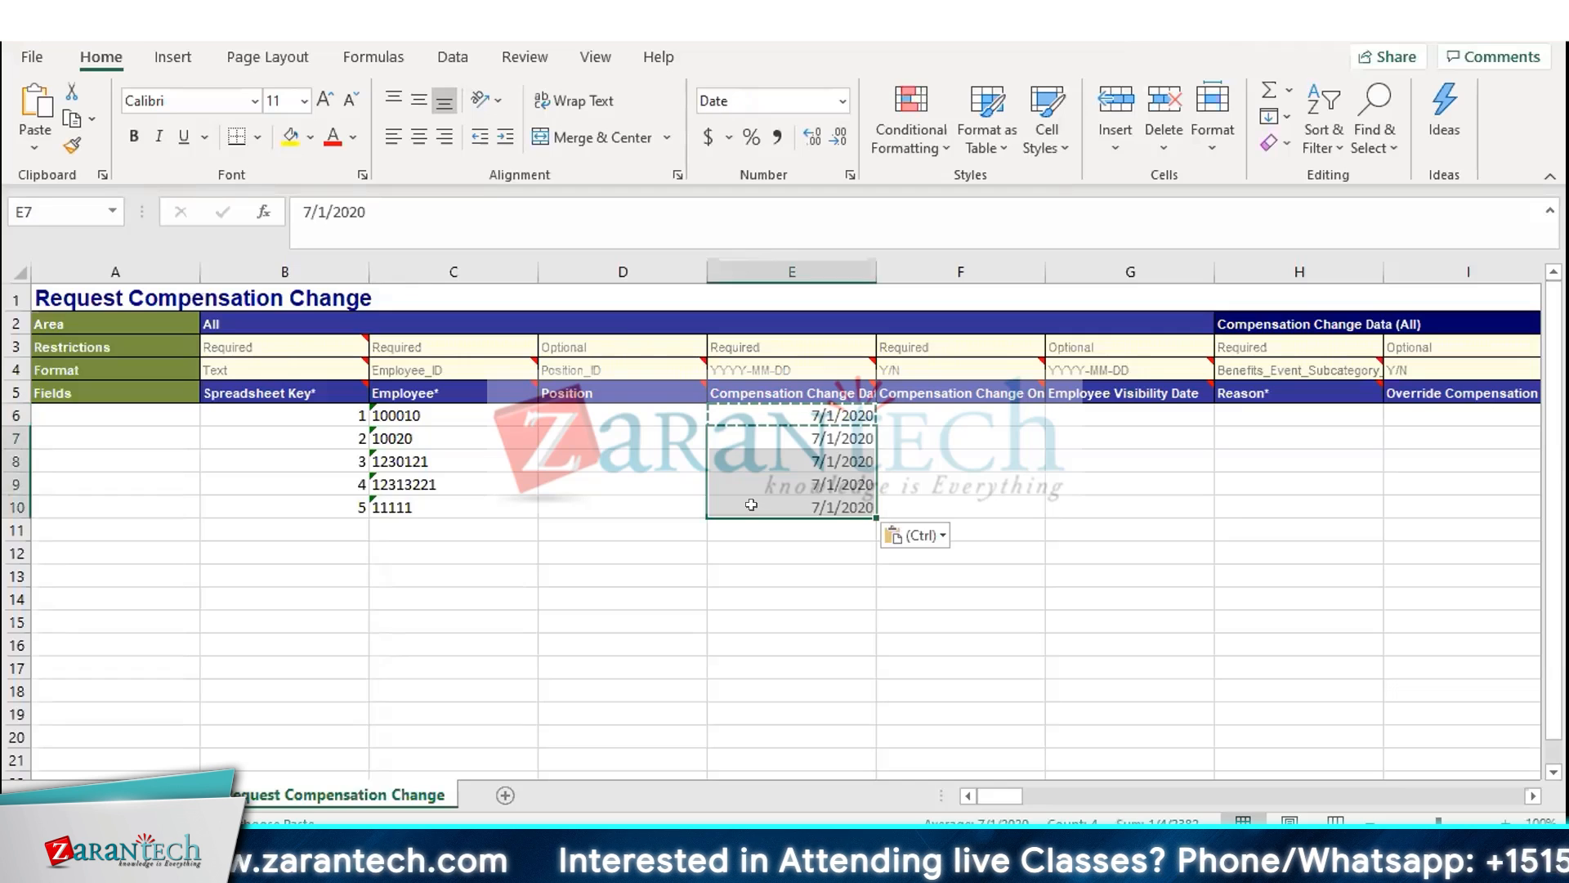
Read the field descriptions of the compensation change columns and select the Reason cells for keys 1 to 5
{"action": "key", "text": "Up"}
{"action": "key", "text": "Right"}
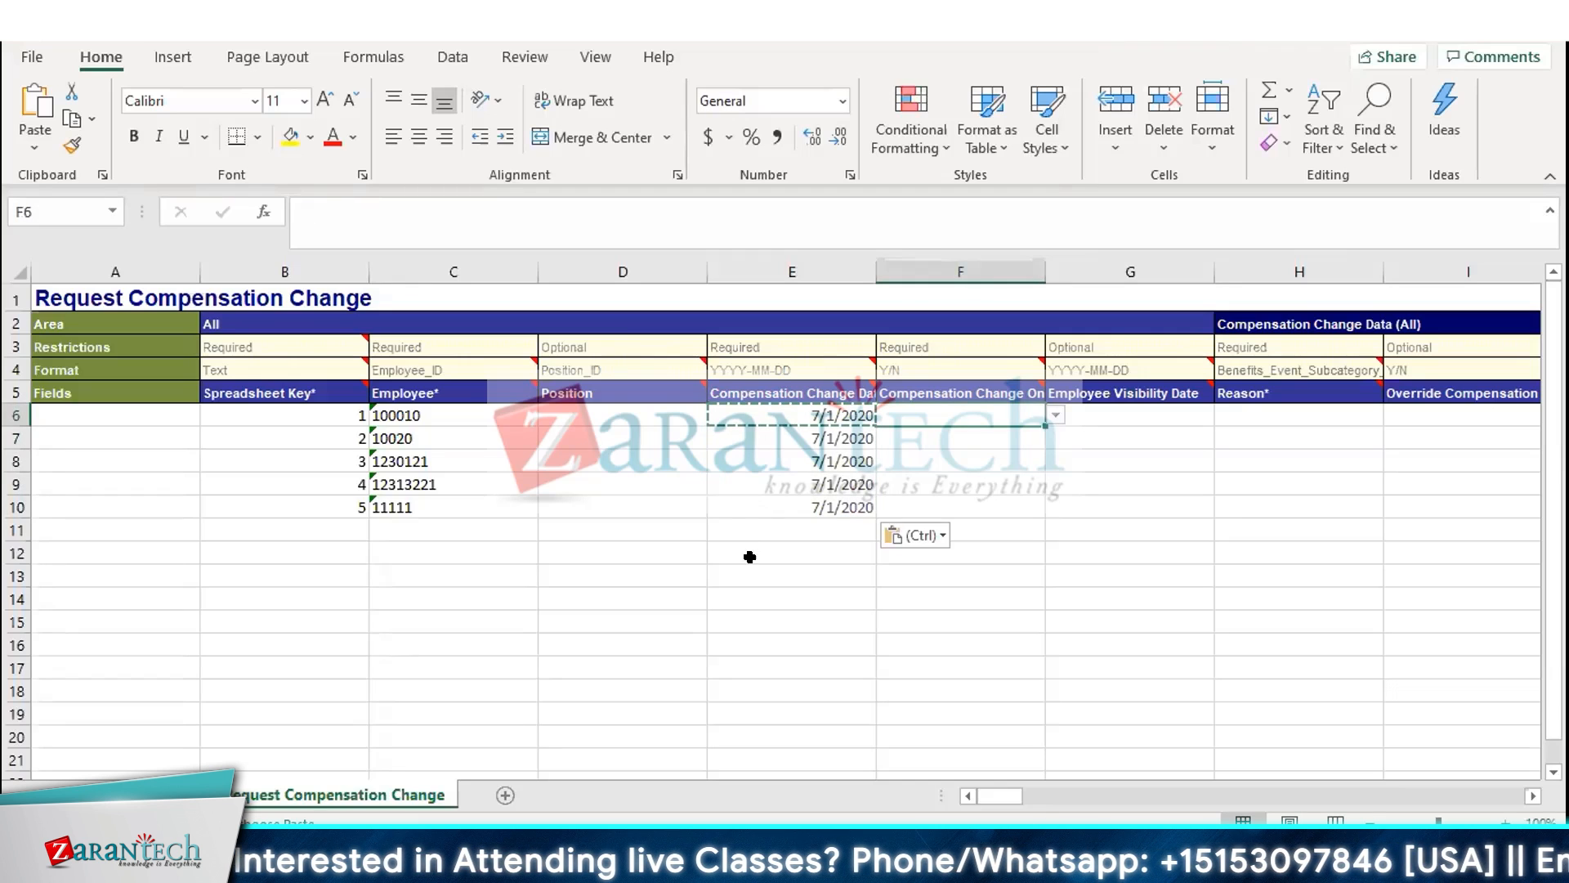
{"action": "left_click", "coordinate": [957, 385]}
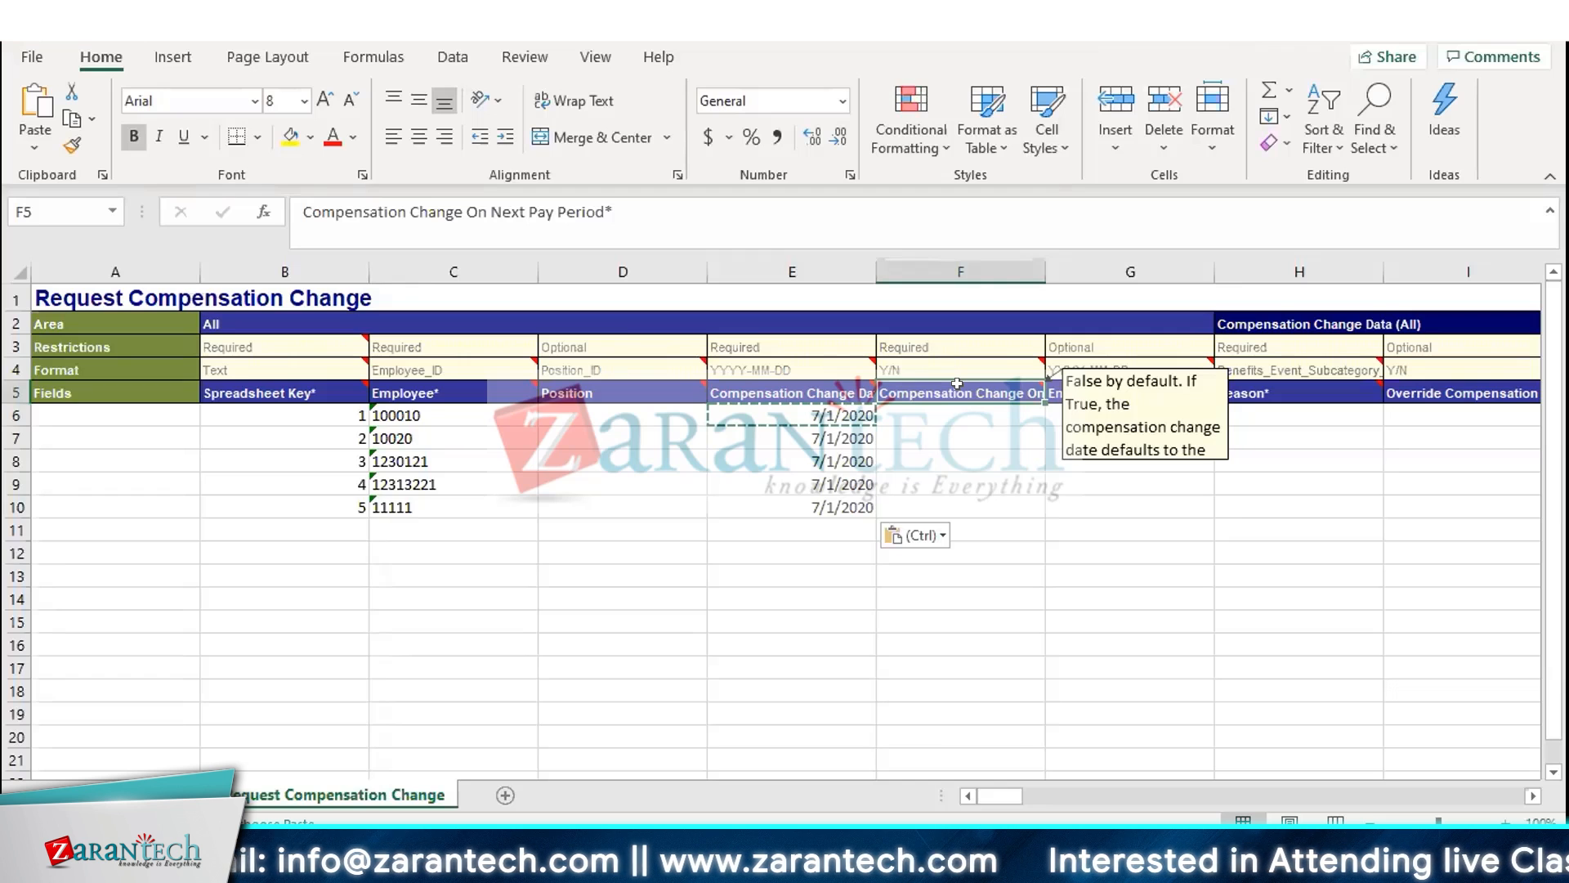
{"action": "key", "text": "Right"}
{"action": "key", "text": "Right"}
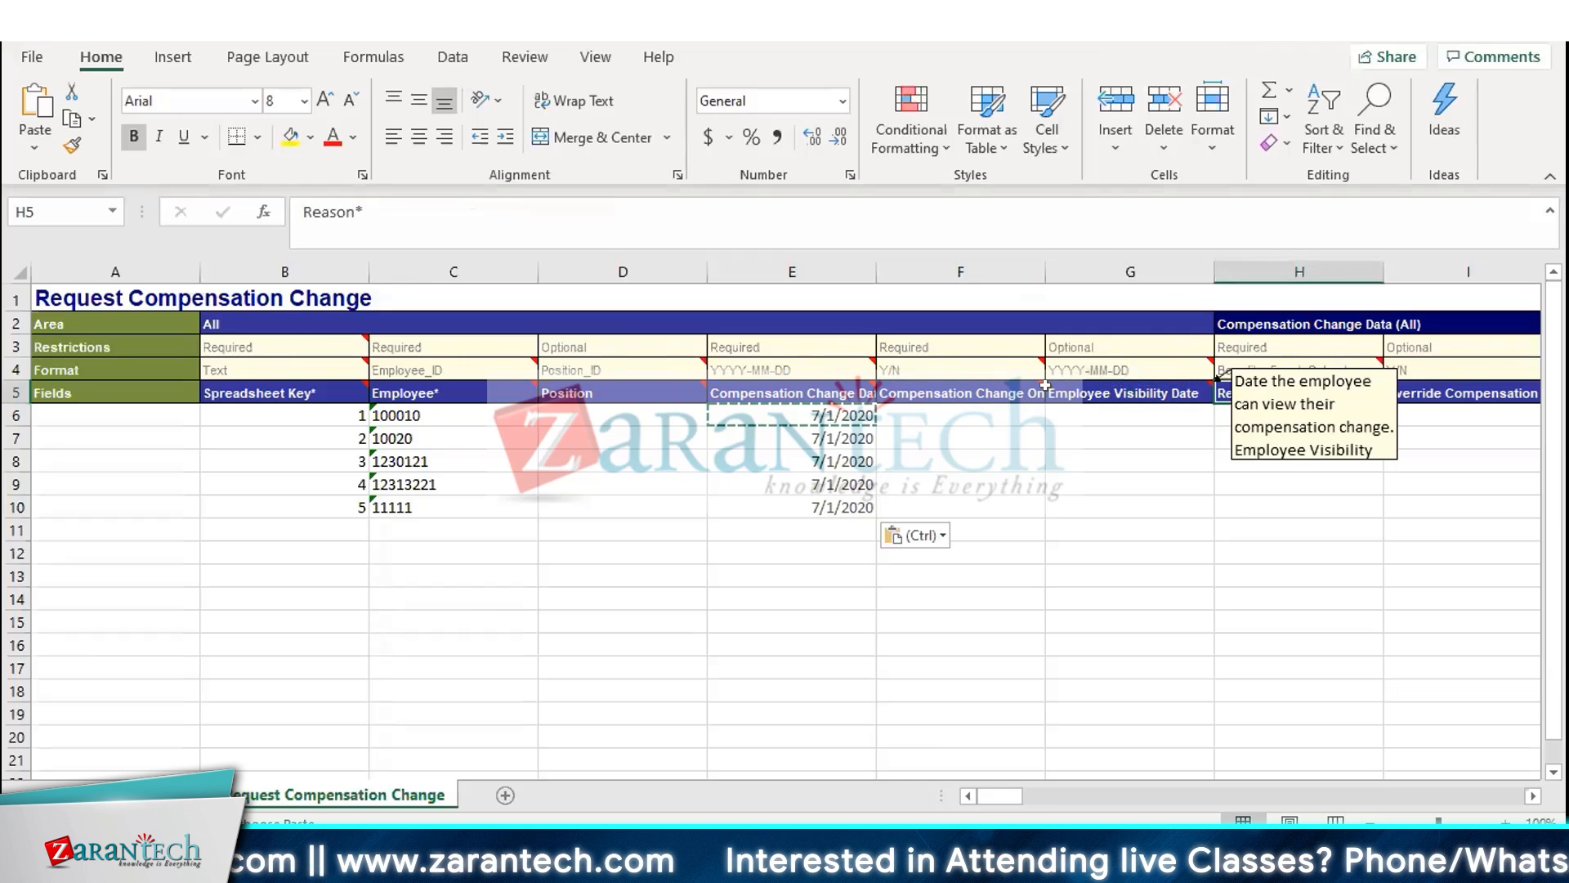
{"action": "key", "text": "Right"}
{"action": "key", "text": "Right"}
{"action": "key", "text": "Right"}
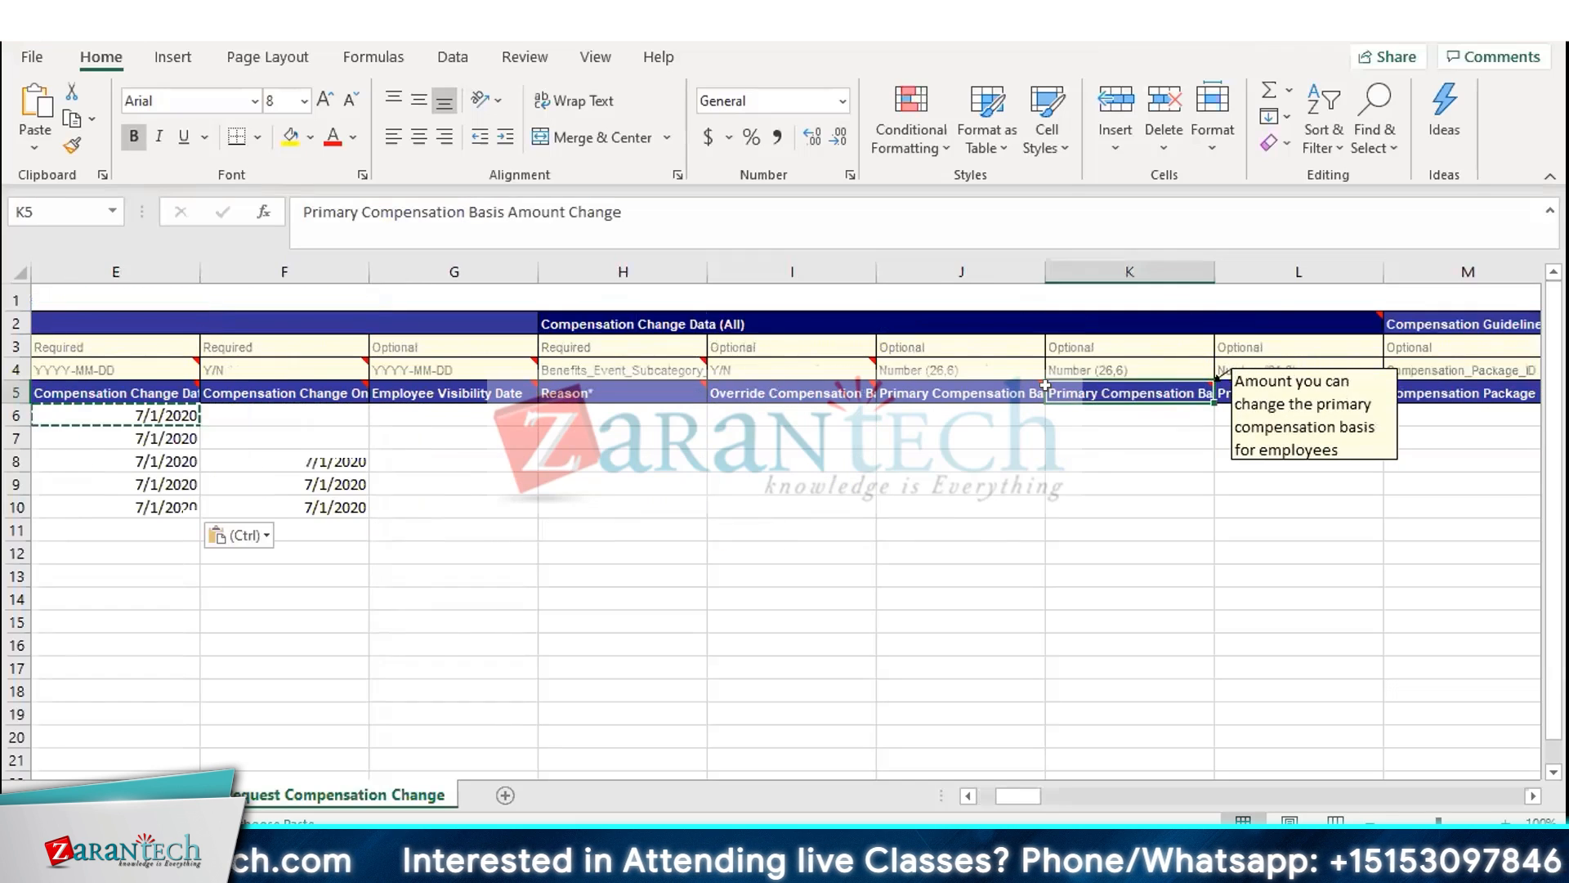
{"action": "key", "text": "Left"}
{"action": "key", "text": "Left"}
{"action": "key", "text": "Left"}
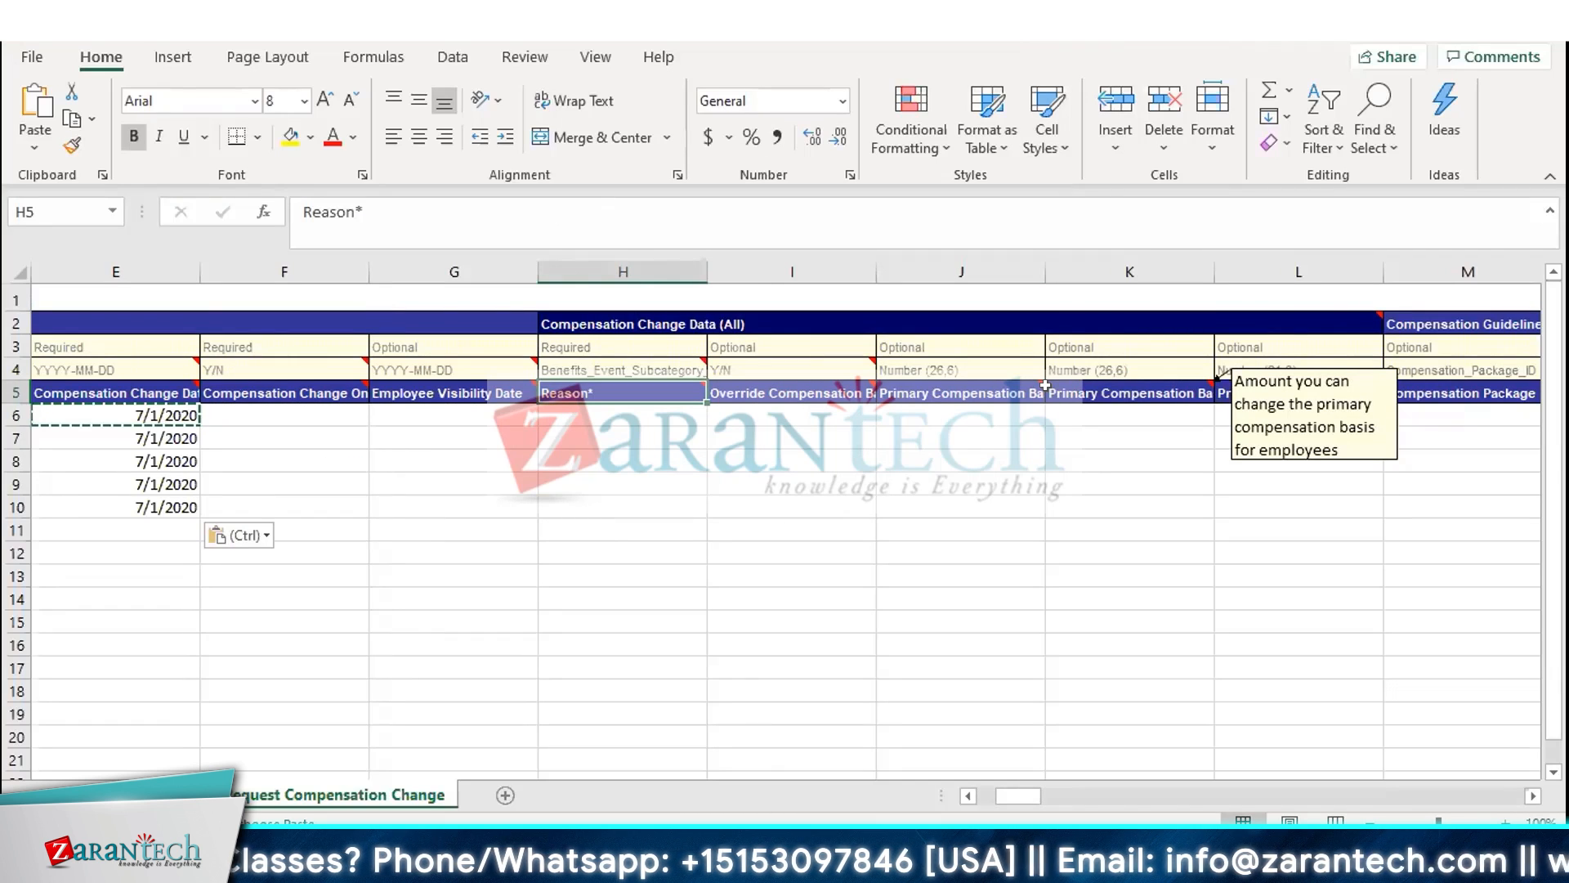
{"action": "key", "text": "Down"}
{"action": "key", "text": "shift+Down"}
{"action": "key", "text": "shift+Down"}
{"action": "key", "text": "shift+Down"}
{"action": "key", "text": "shift+Down"}
{"action": "key", "text": "shift+Down"}
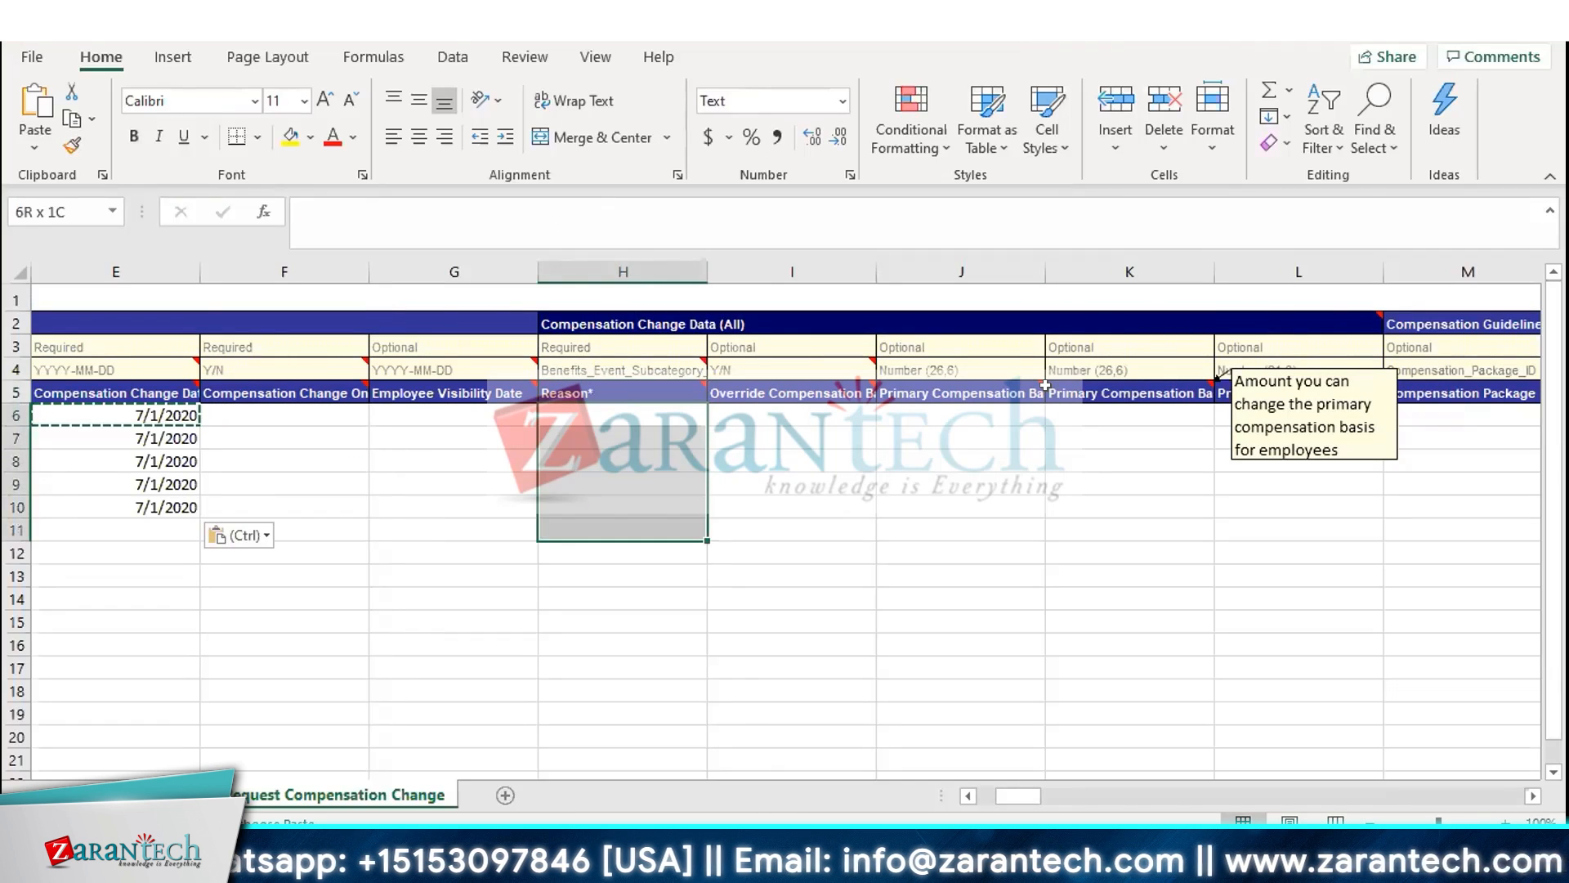
{"action": "key", "text": "shift+Up"}
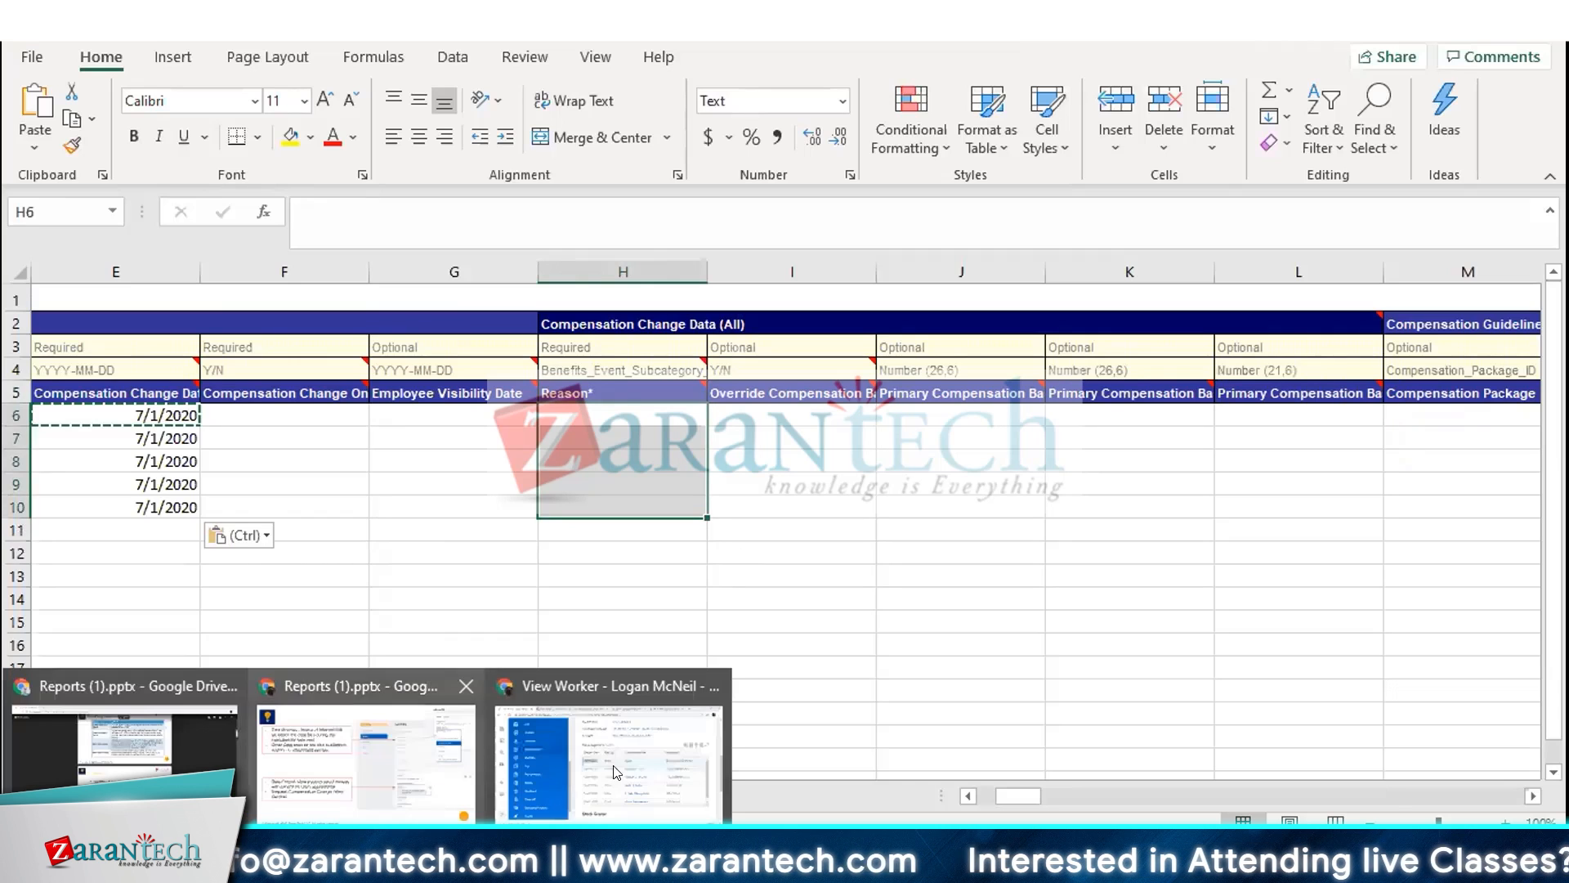
In Workday, open Pay Change History and select the reason of the latest merit compensation change
{"action": "left_click", "coordinate": [616, 771]}
{"action": "scroll", "coordinate": [889, 338], "scroll_direction": "up", "scroll_amount": 6}
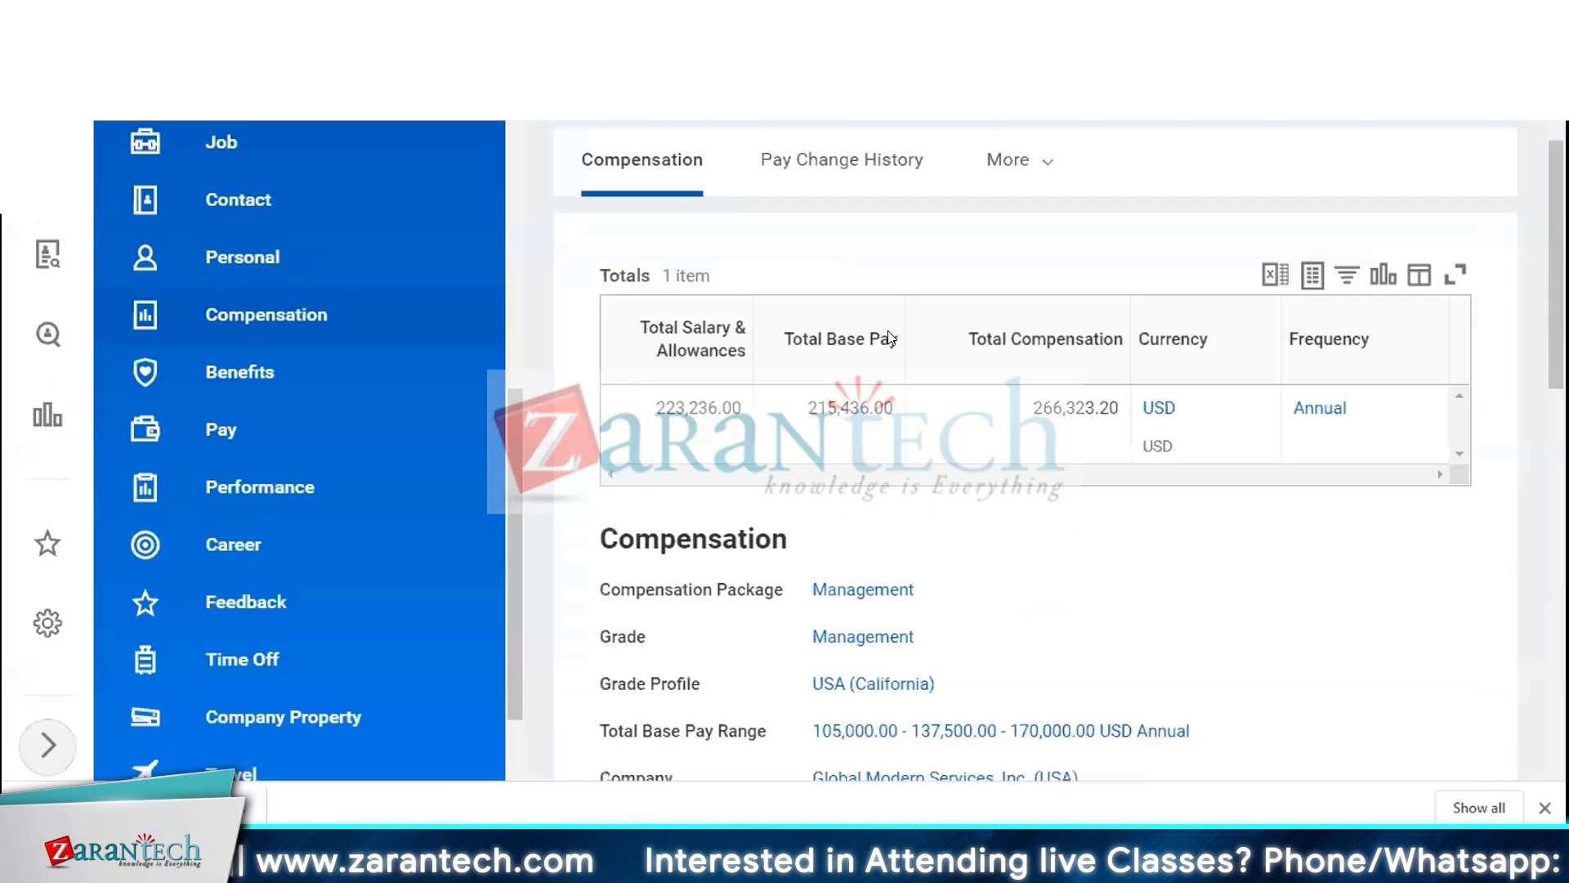
{"action": "scroll", "coordinate": [890, 338], "scroll_direction": "up", "scroll_amount": 2}
{"action": "left_click", "coordinate": [855, 286]}
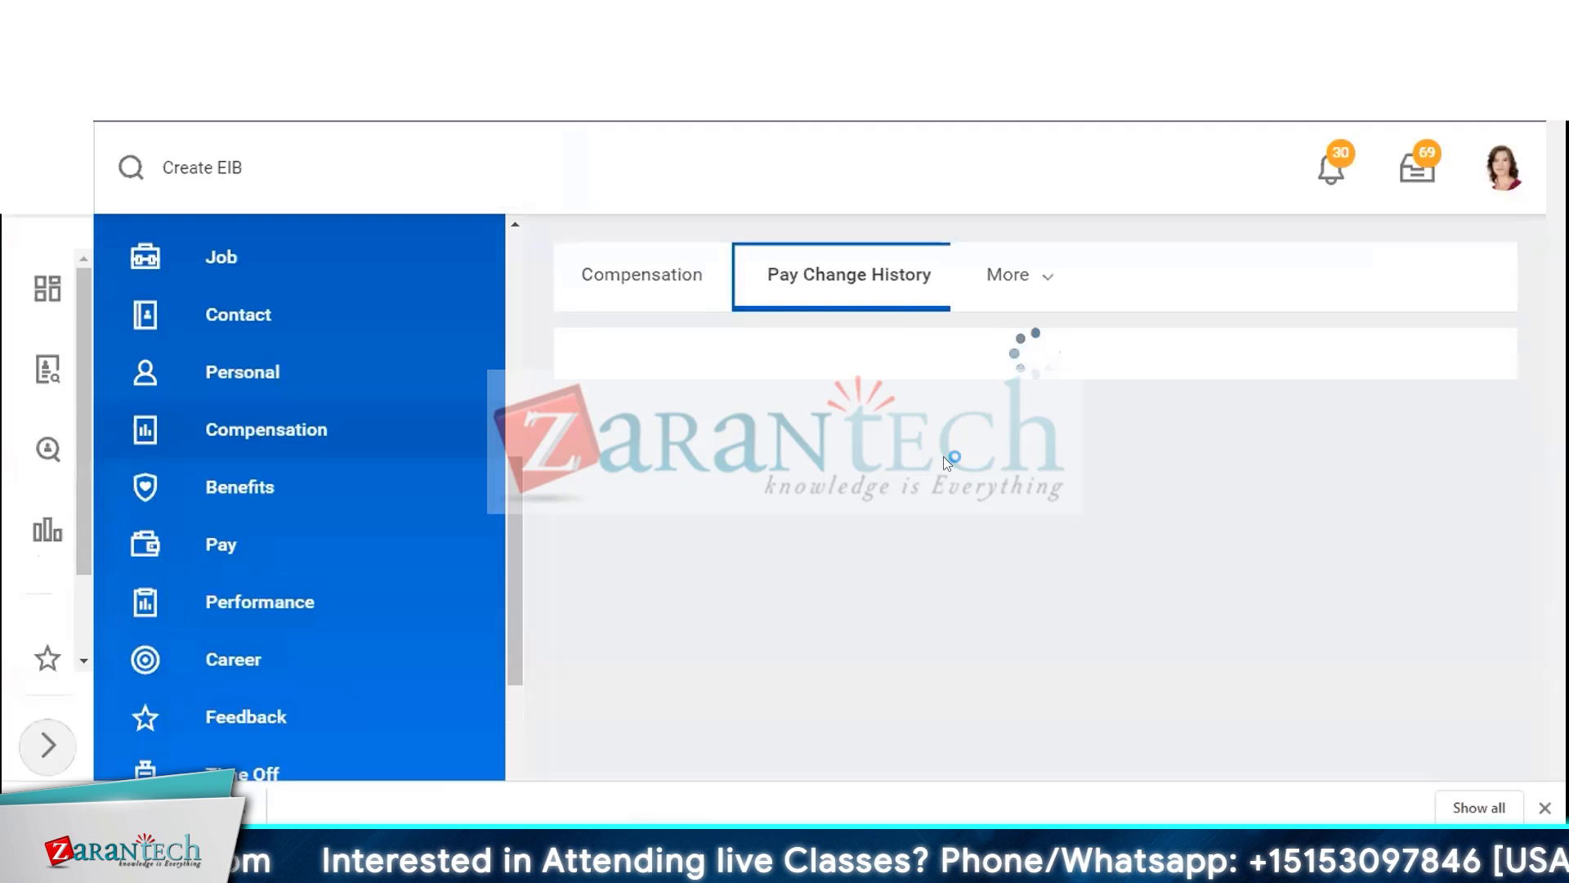
{"action": "scroll", "coordinate": [932, 465], "scroll_direction": "down", "scroll_amount": 1}
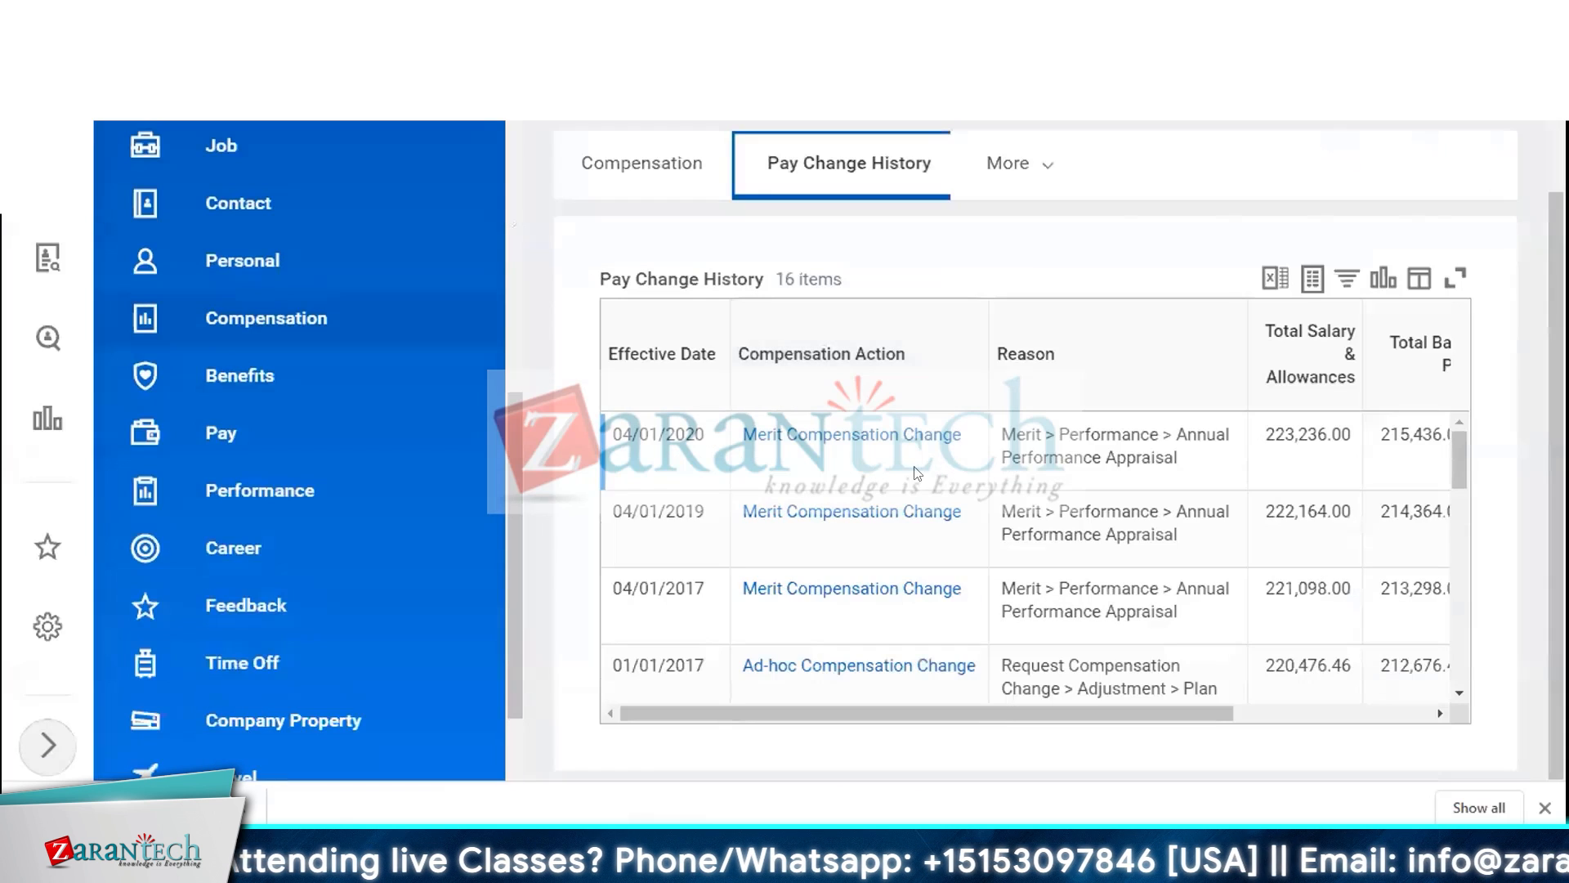
{"action": "left_click_drag", "start_coordinate": [1175, 458], "coordinate": [1000, 431]}
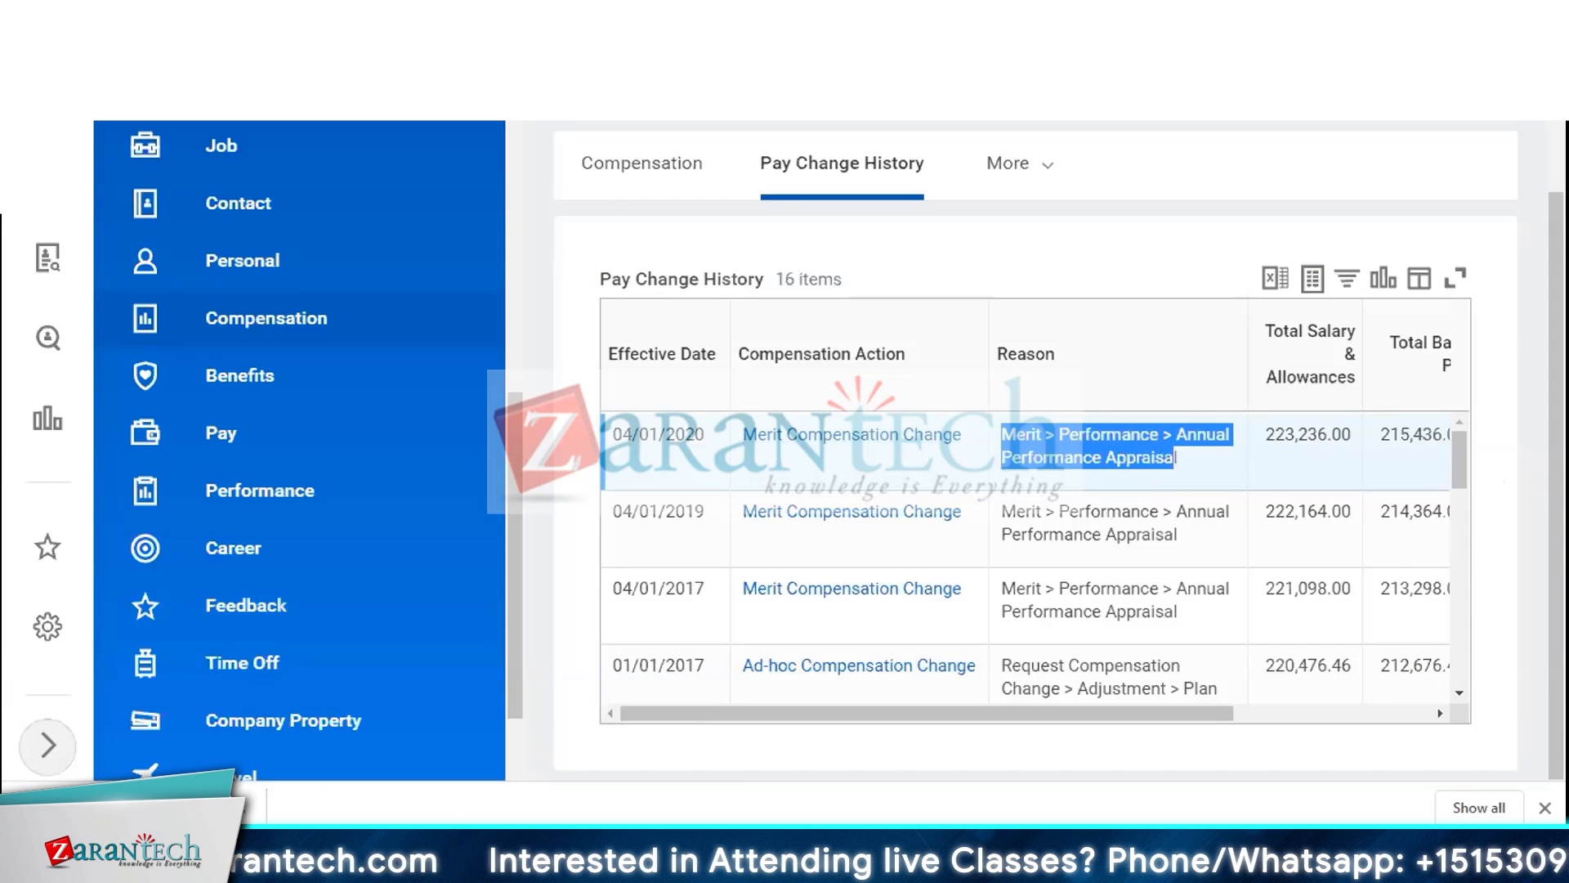
{"action": "key", "text": "alt+Tab"}
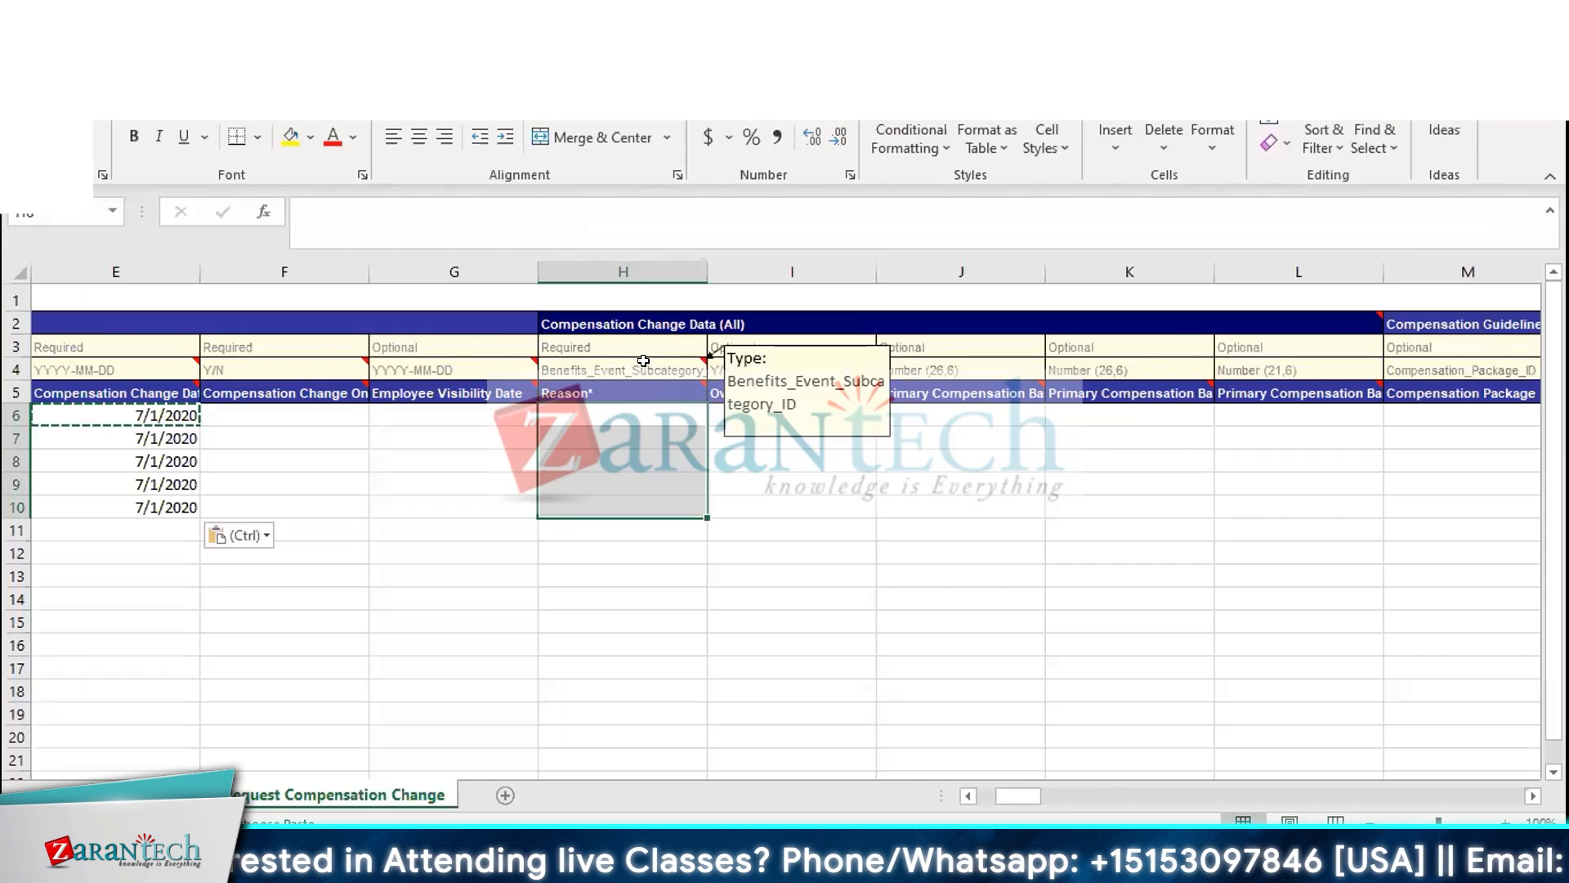
Set the Reason column's reference ID type to General_Event_Subcategory_ID
{"action": "left_click", "coordinate": [644, 360]}
{"action": "left_click", "coordinate": [717, 370]}
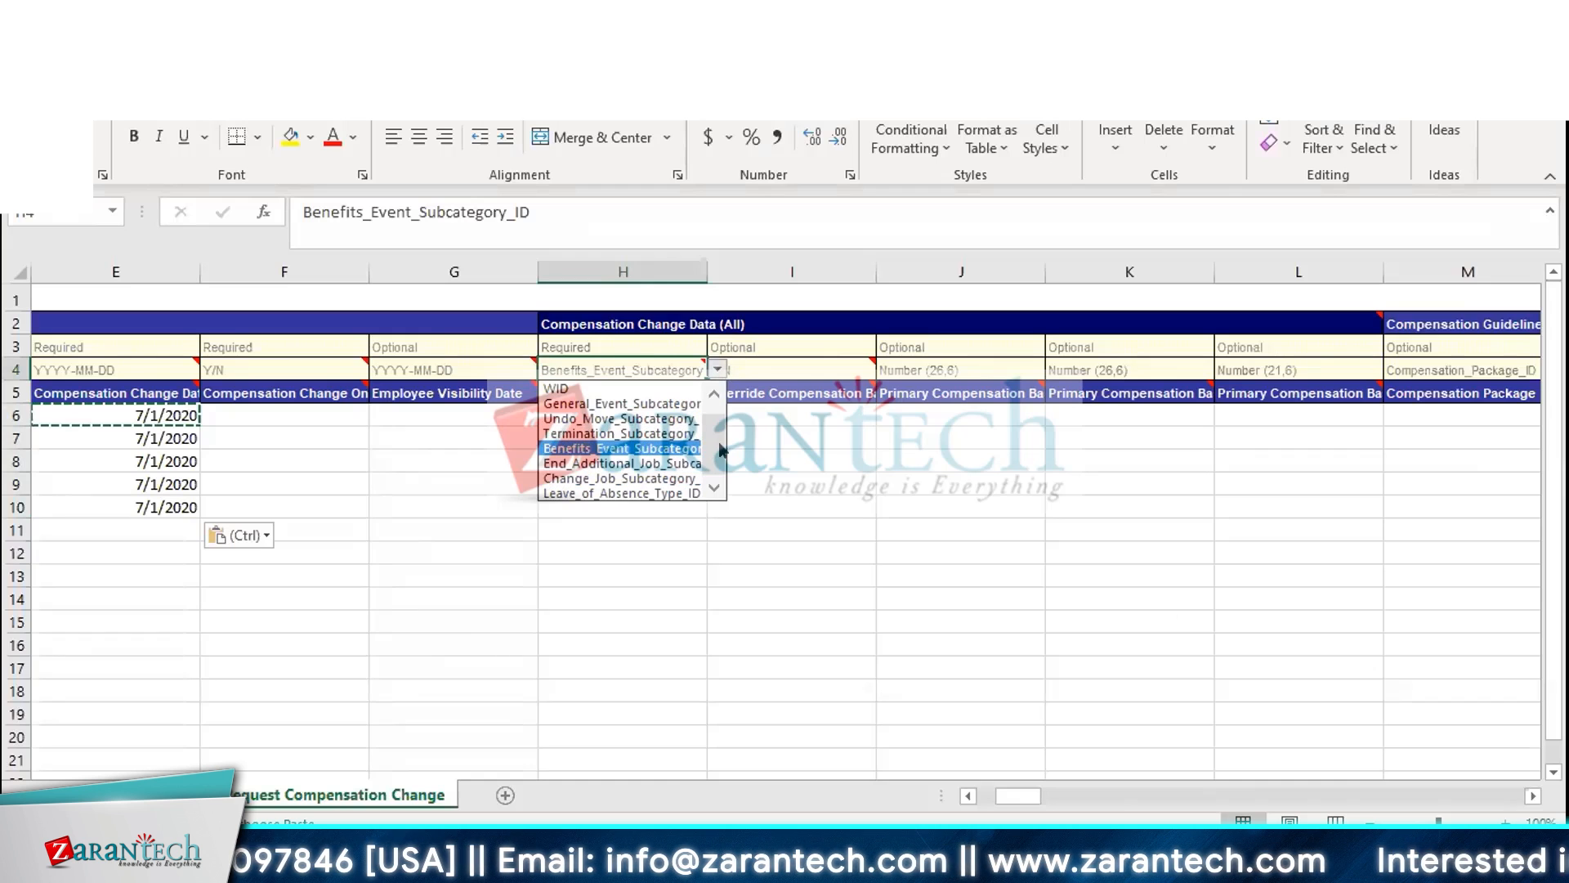
{"action": "left_click_drag", "start_coordinate": [713, 425], "coordinate": [713, 417]}
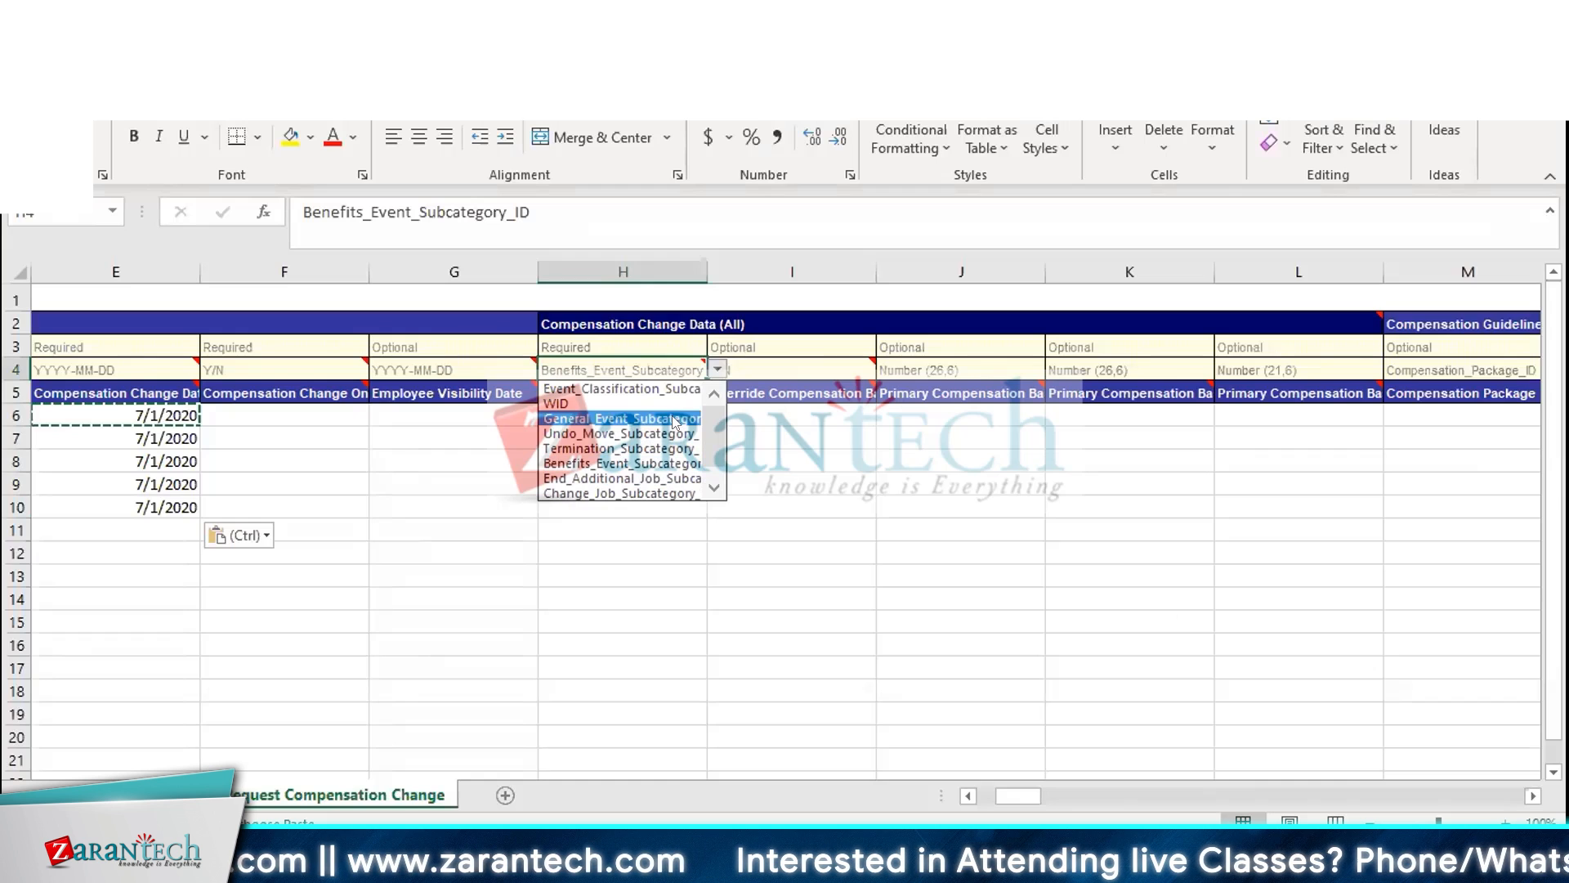
{"action": "left_click", "coordinate": [674, 419]}
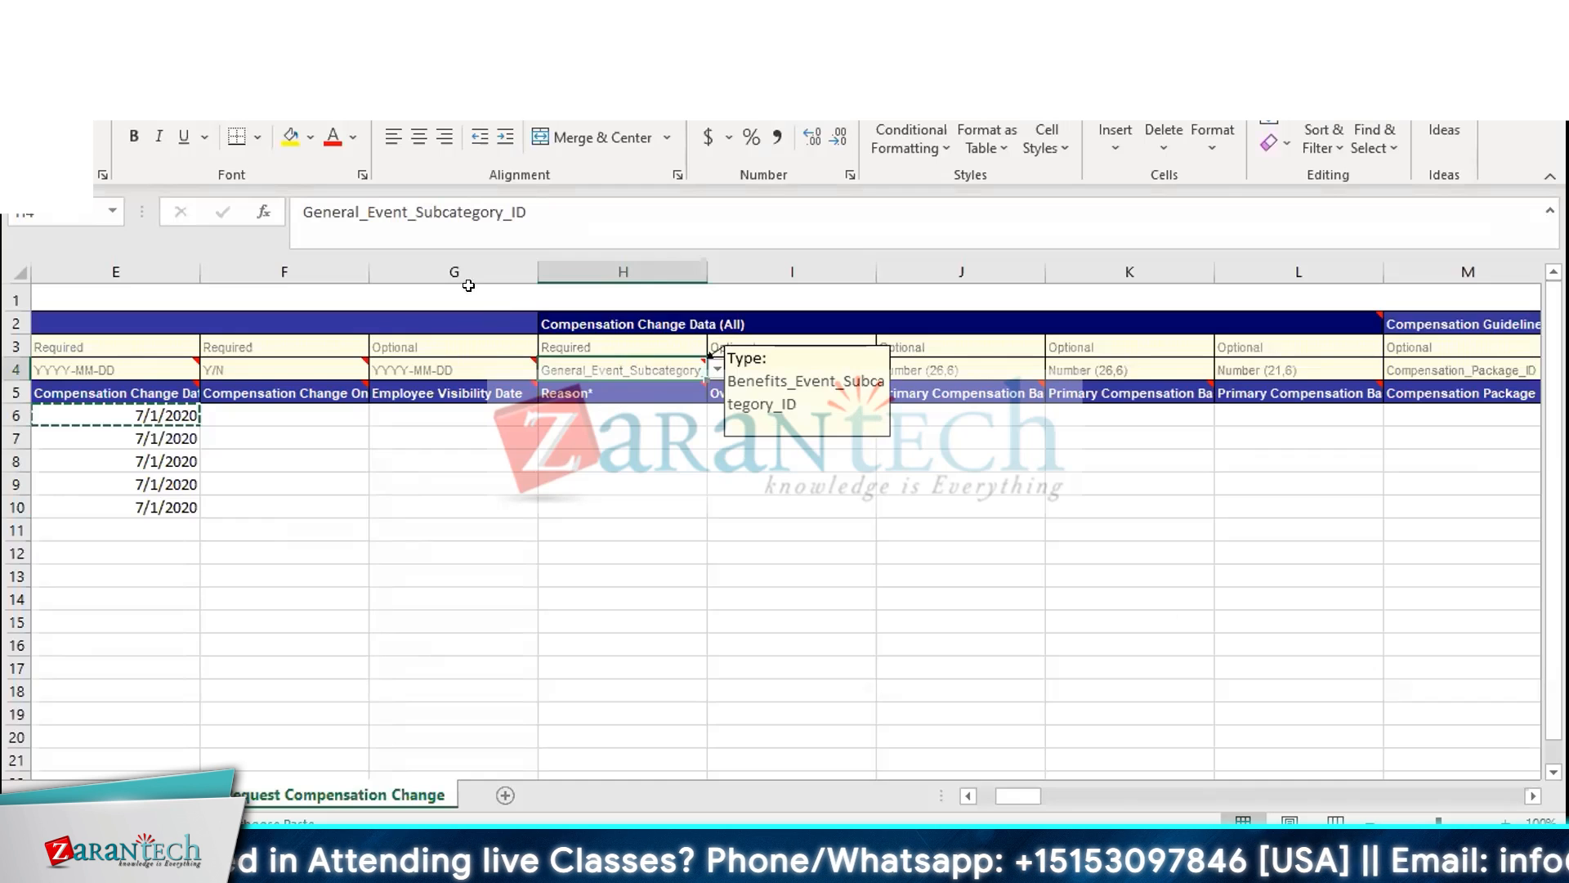
Switch to Workday and search for and open the Maintain Reference IDs task
{"action": "left_click_drag", "start_coordinate": [528, 212], "coordinate": [367, 212]}
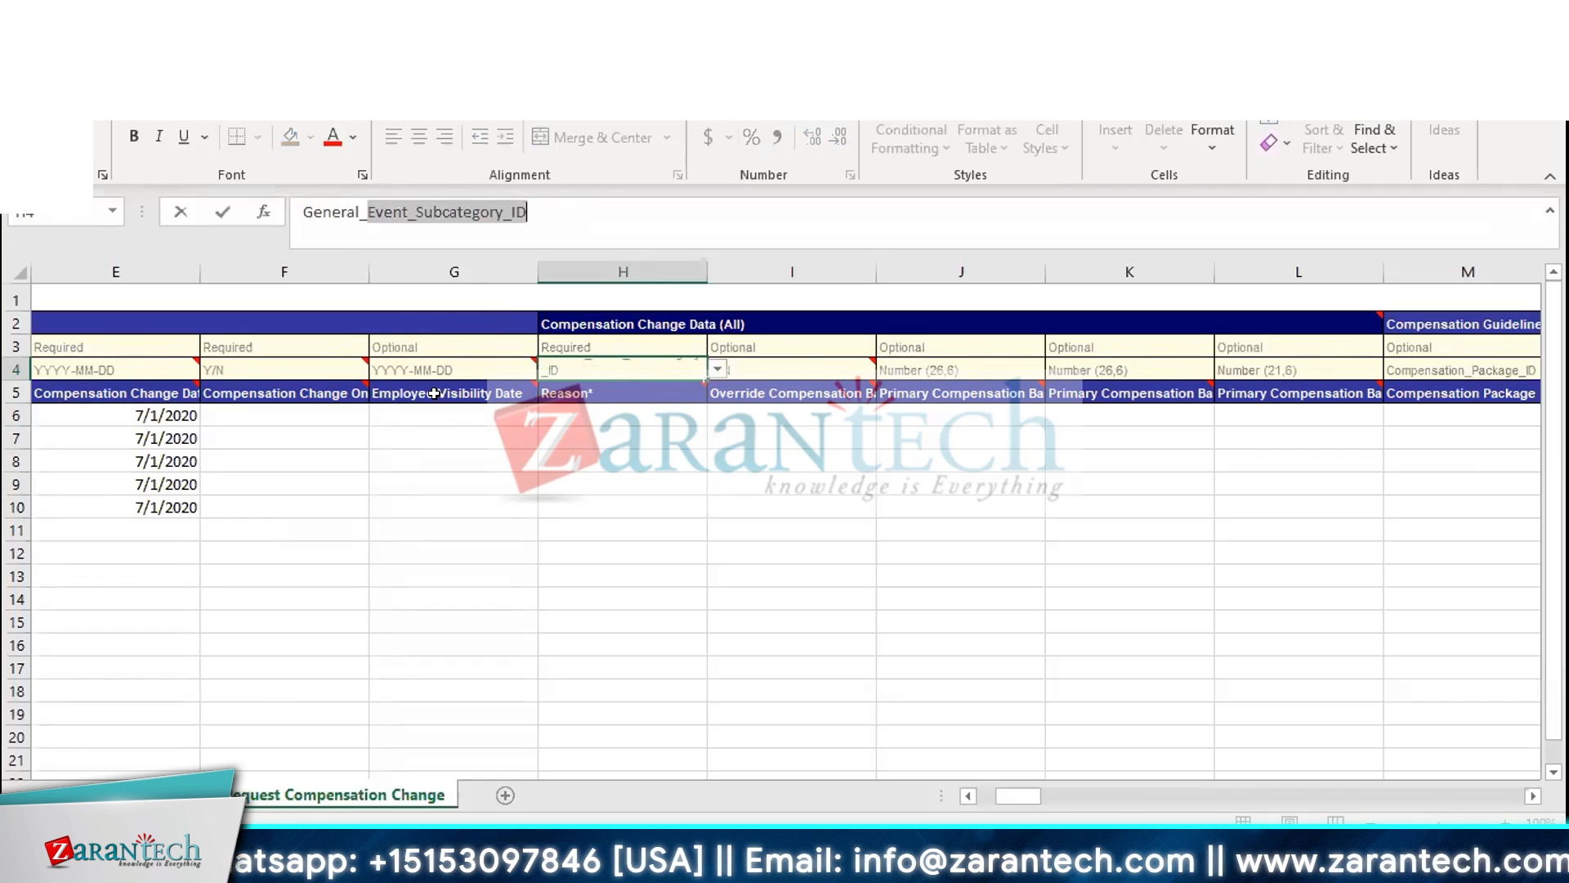
{"action": "mouse_move", "coordinate": [435, 394]}
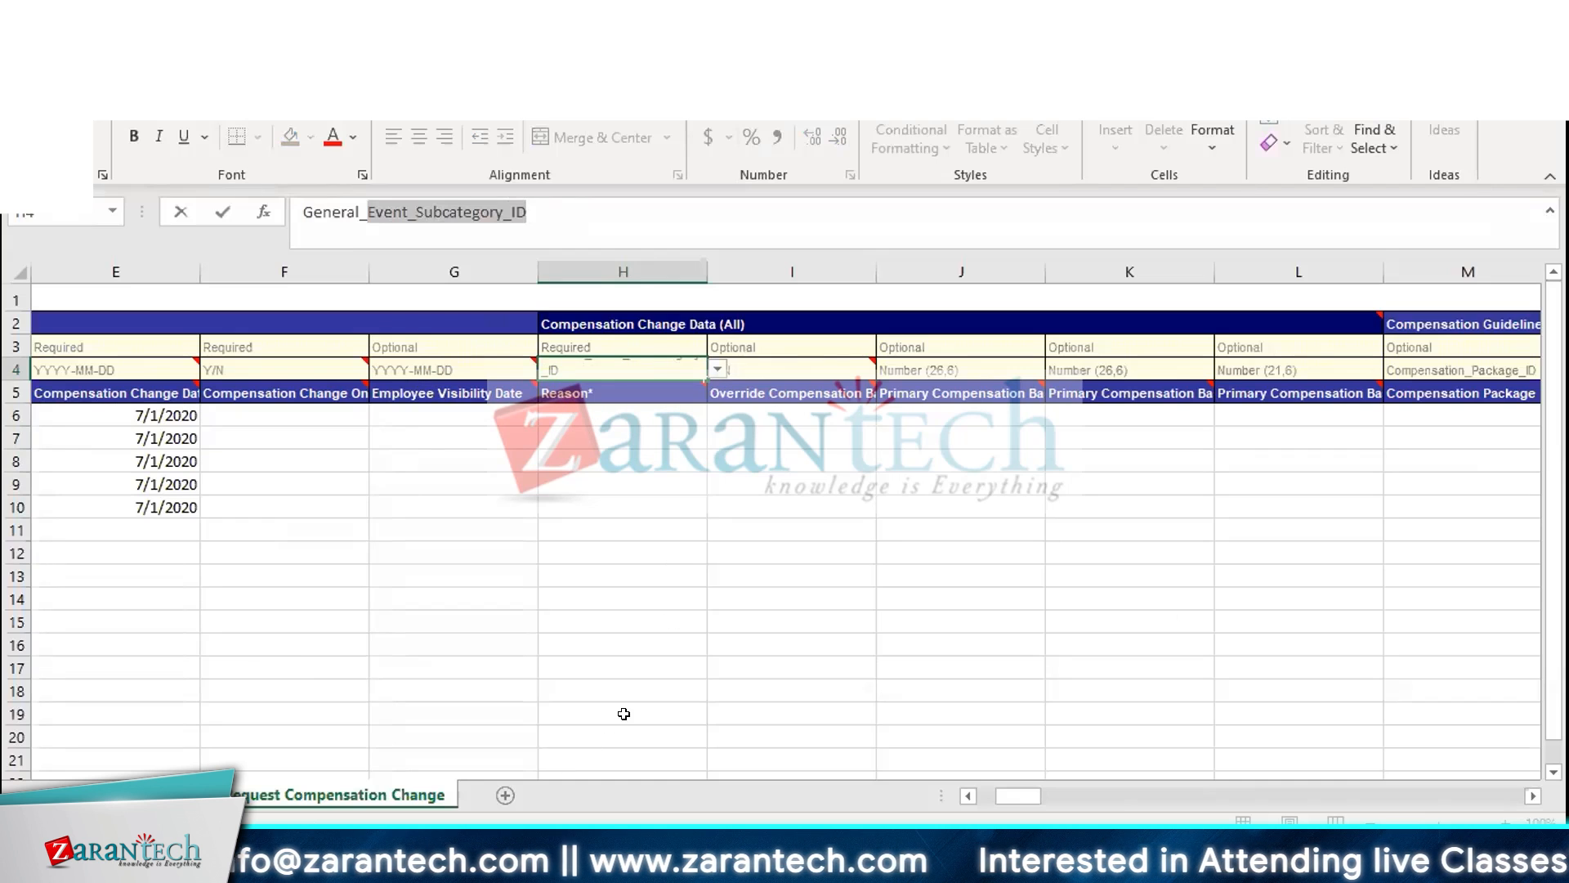
{"action": "mouse_move", "coordinate": [368, 858]}
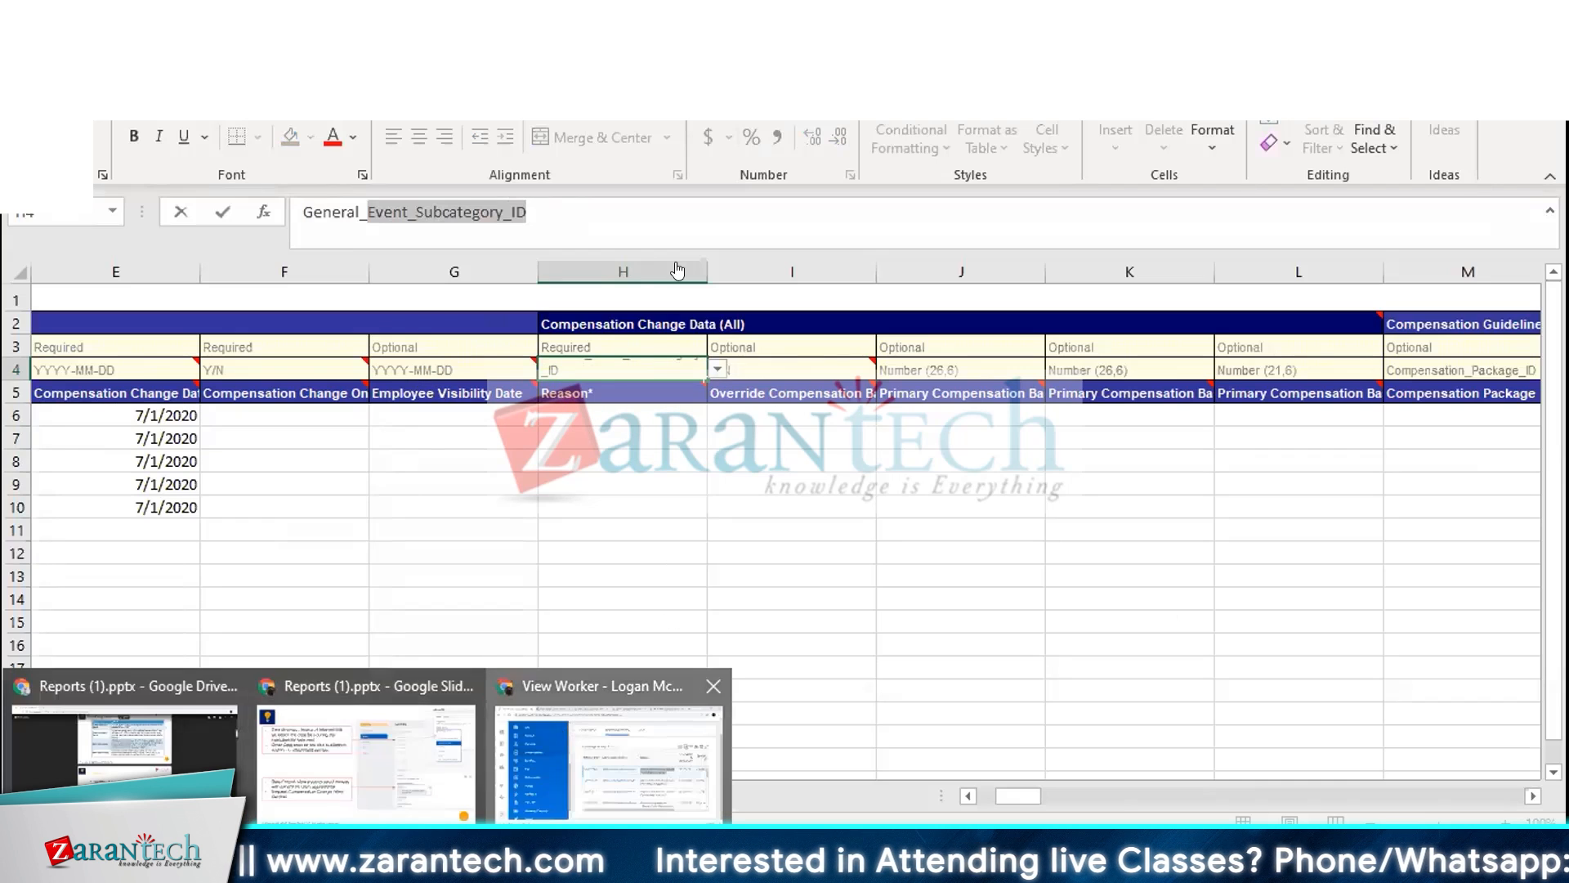
{"action": "left_click", "coordinate": [564, 733]}
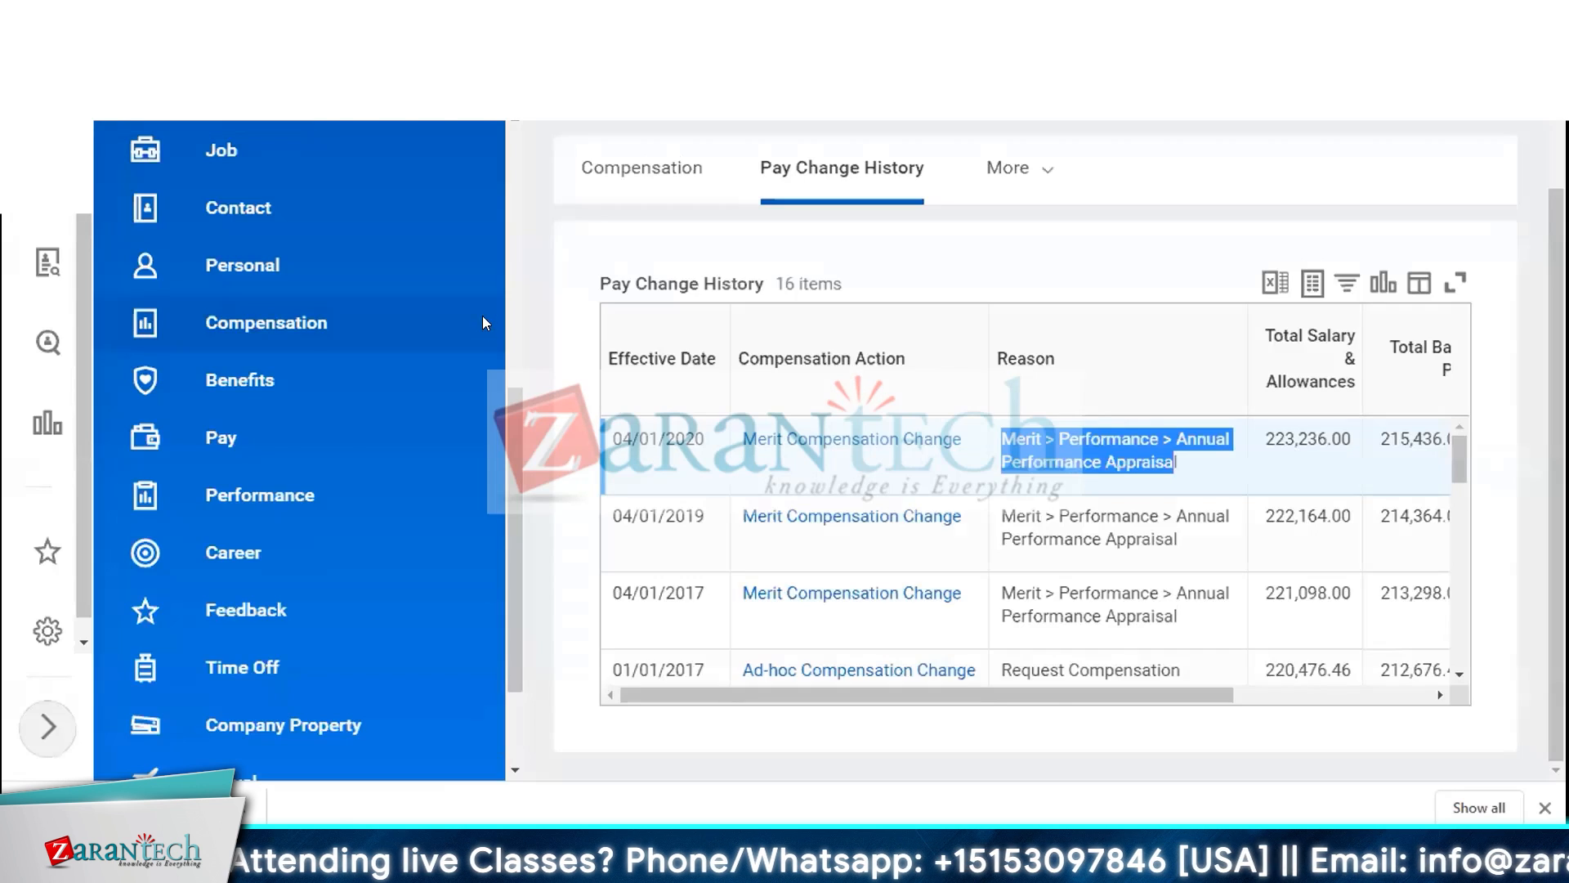
{"action": "scroll", "coordinate": [264, 250], "scroll_direction": "up", "scroll_amount": 6}
{"action": "scroll", "coordinate": [264, 248], "scroll_direction": "up", "scroll_amount": 2}
{"action": "left_click", "coordinate": [242, 160]}
{"action": "triple_click", "coordinate": [241, 156]}
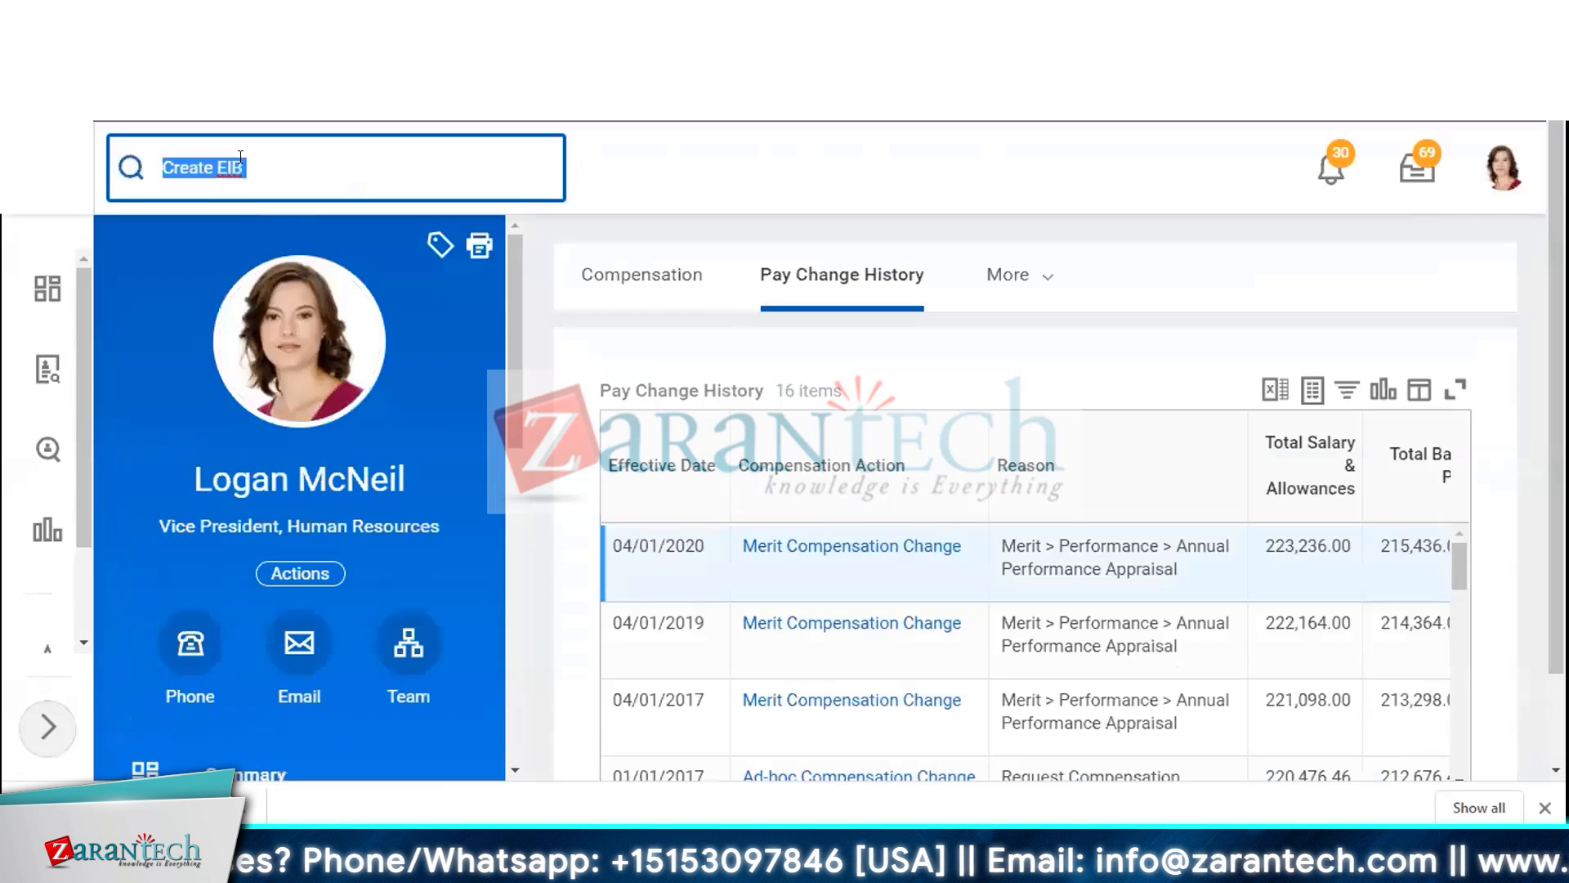
{"action": "type", "text": "m"}
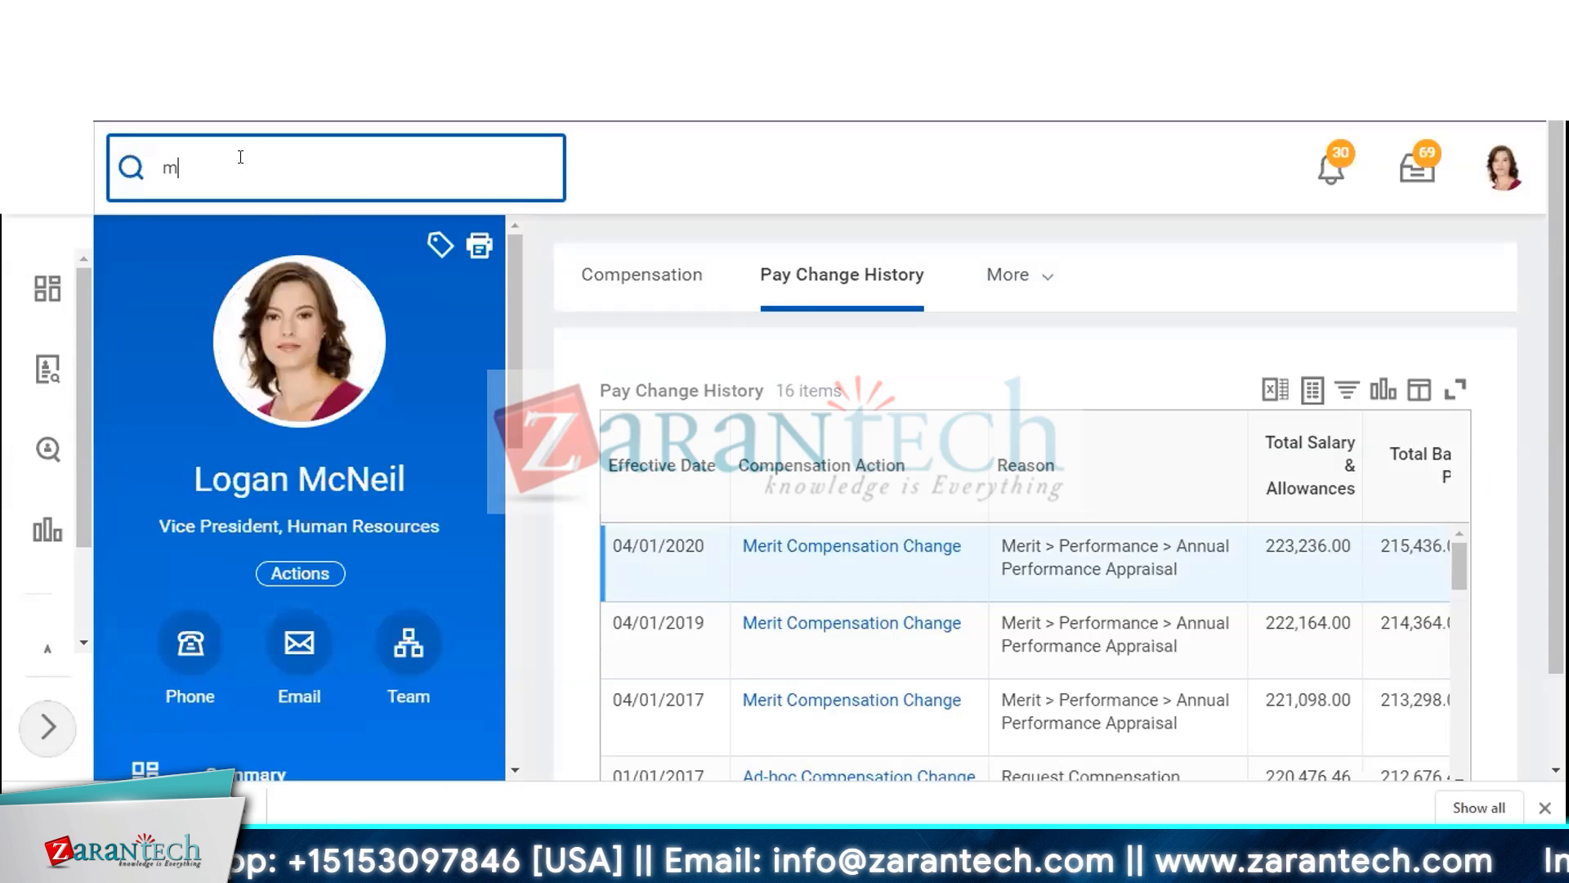
{"action": "type", "text": "aintain refe"}
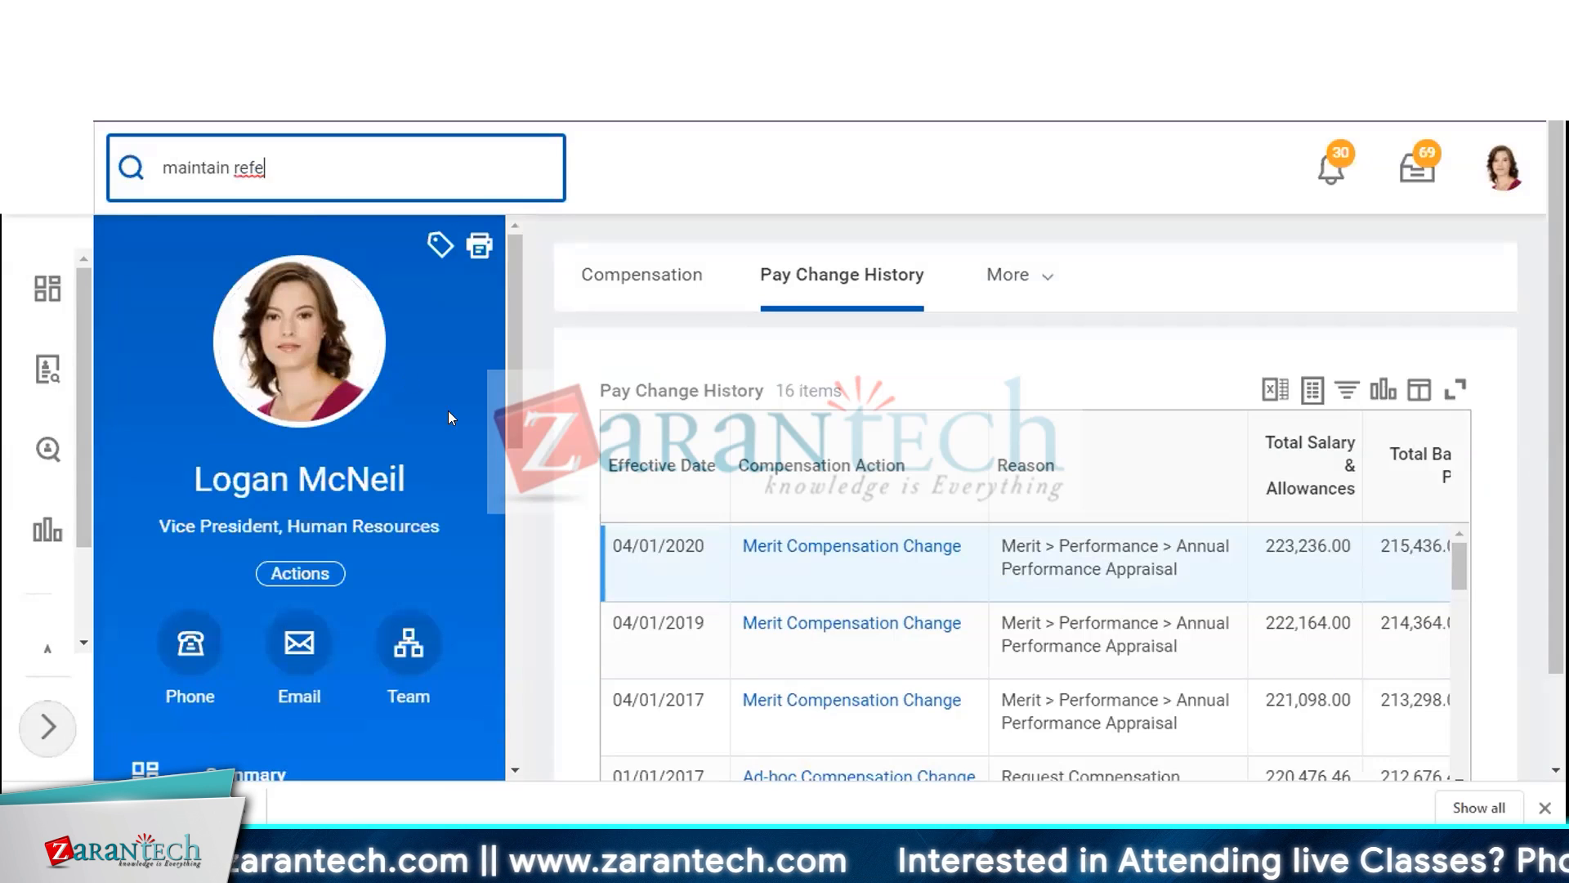
{"action": "key", "text": "Return"}
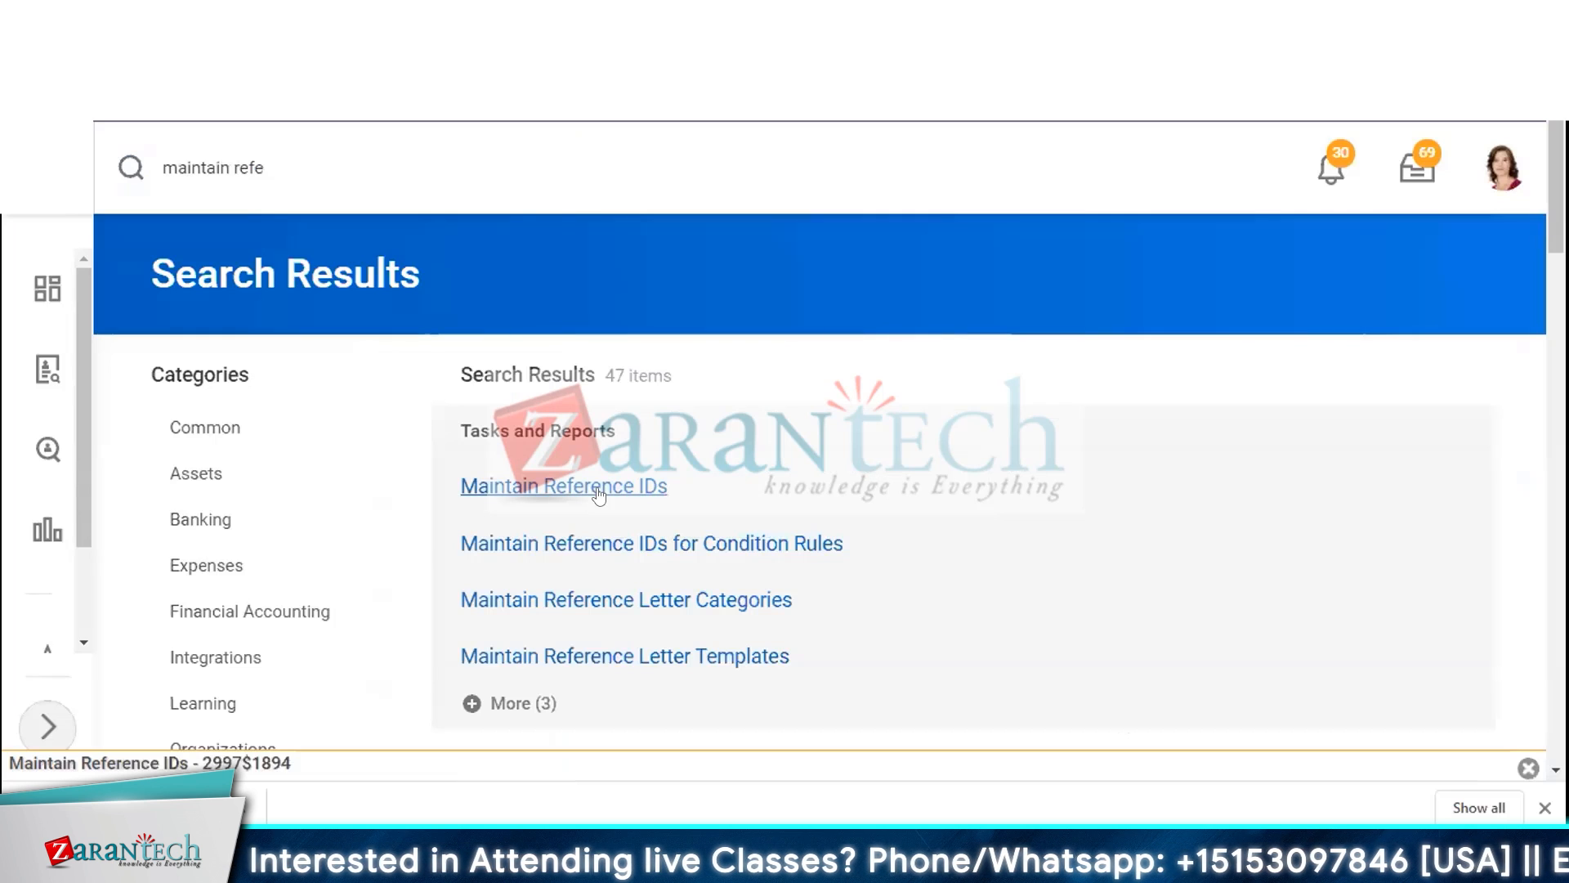
{"action": "left_click", "coordinate": [599, 488]}
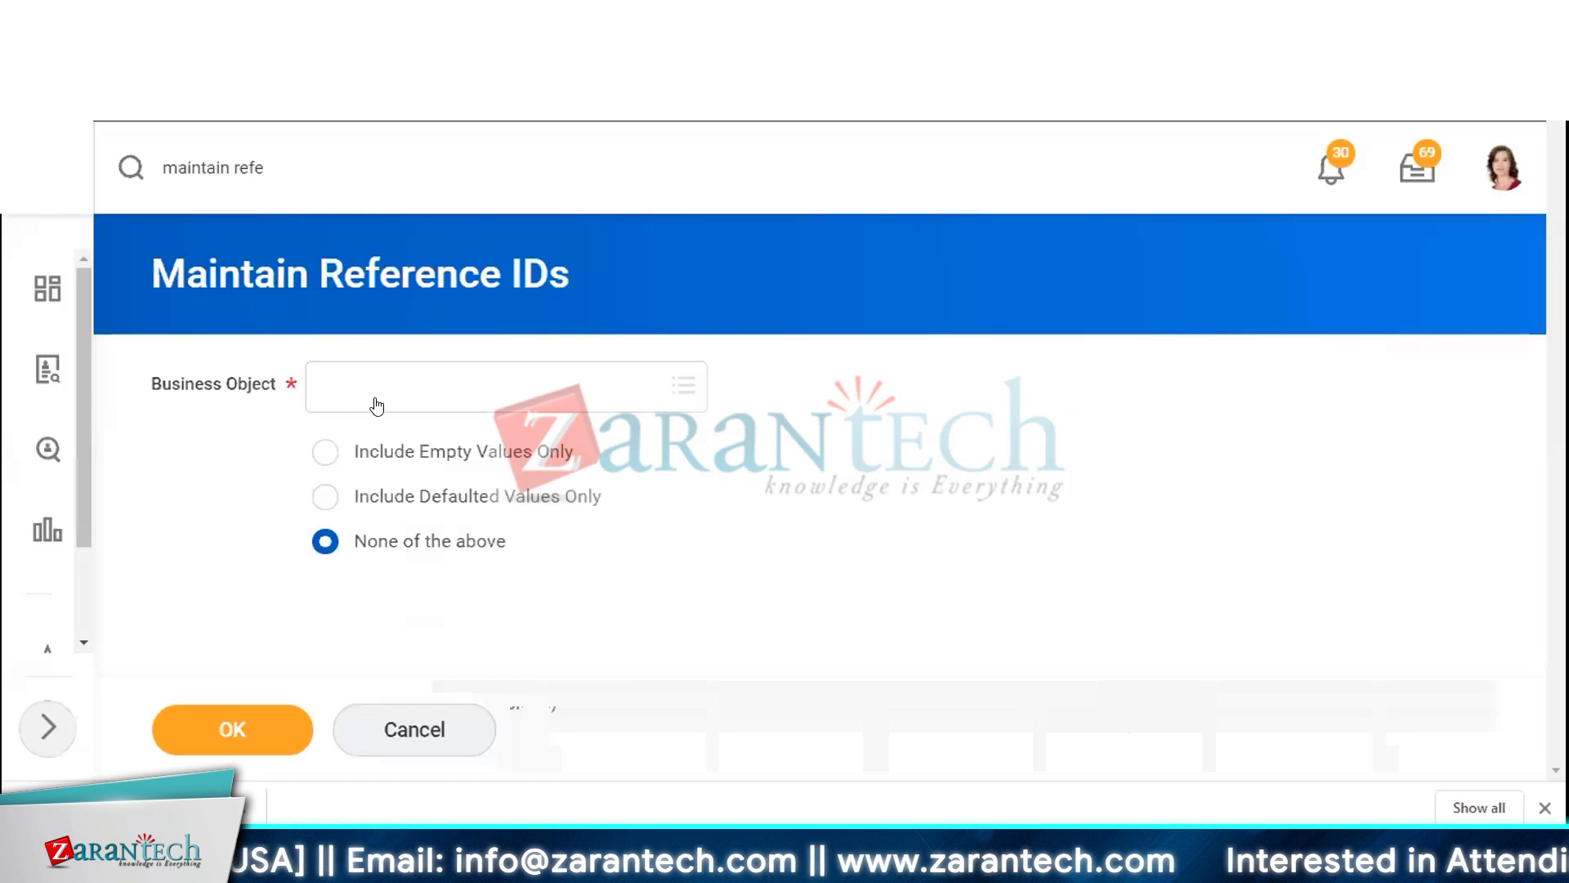
Run Maintain Reference IDs for the General Event Subcategory business object
{"action": "left_click", "coordinate": [380, 387]}
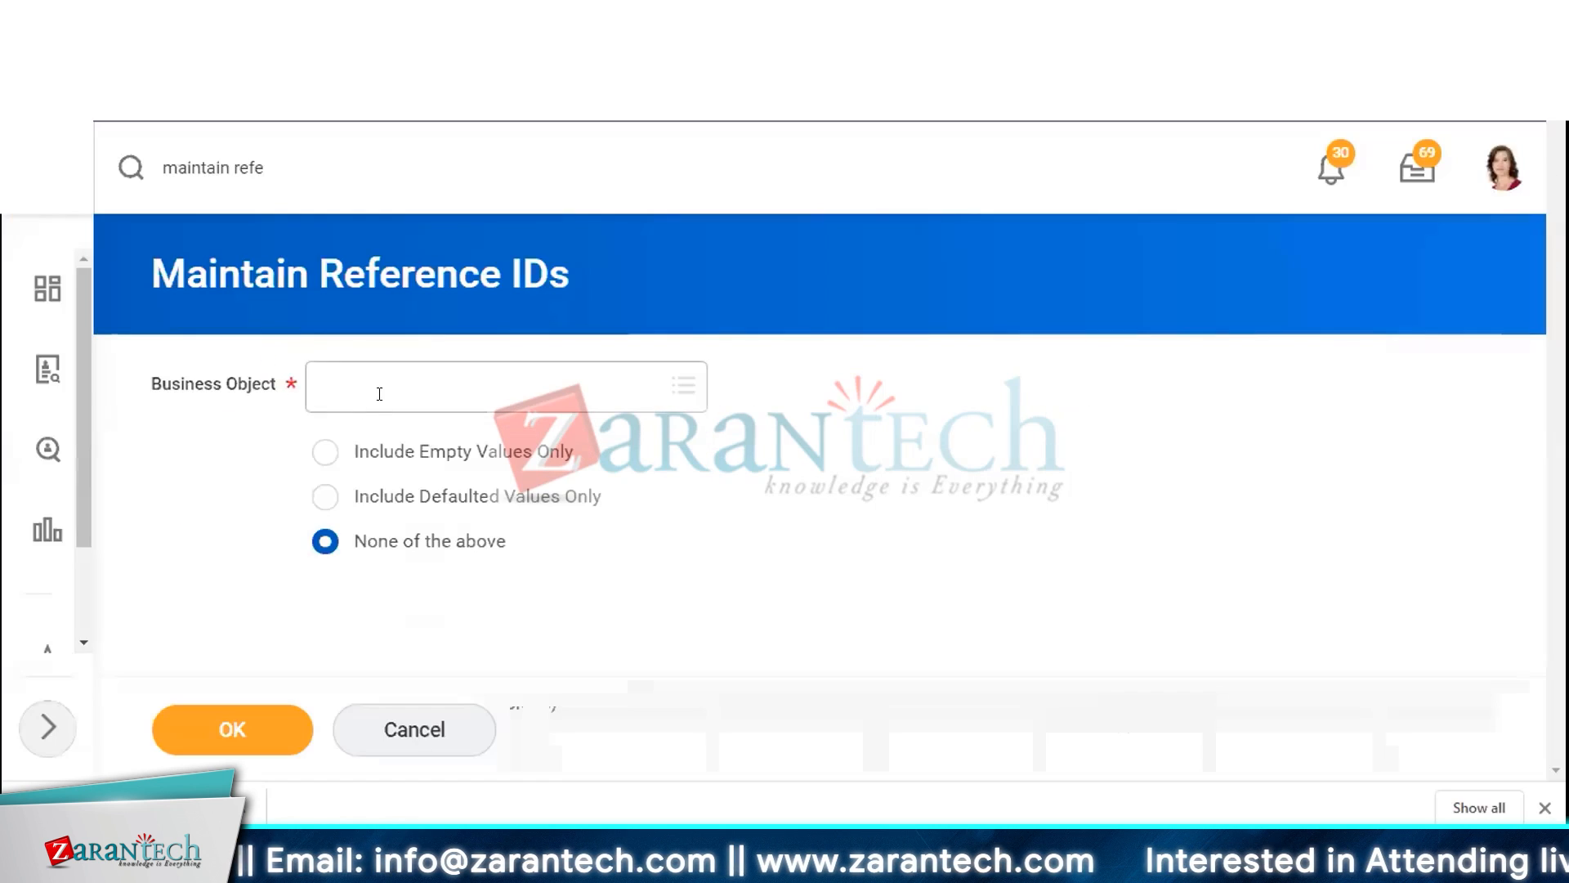
{"action": "type", "text": "Genera"}
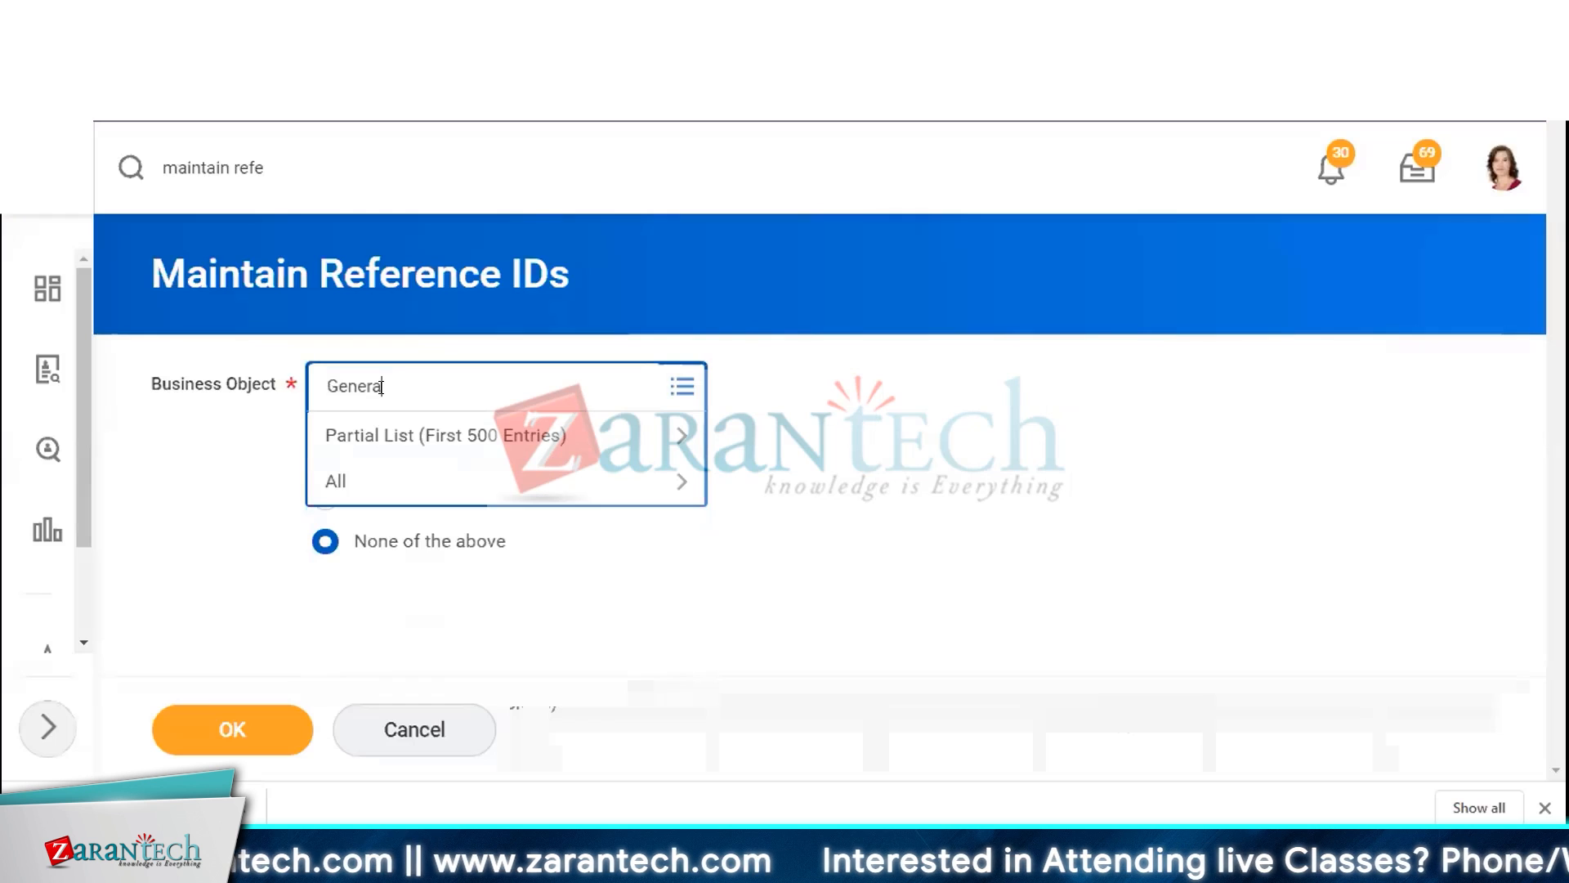
{"action": "type", "text": " event s"}
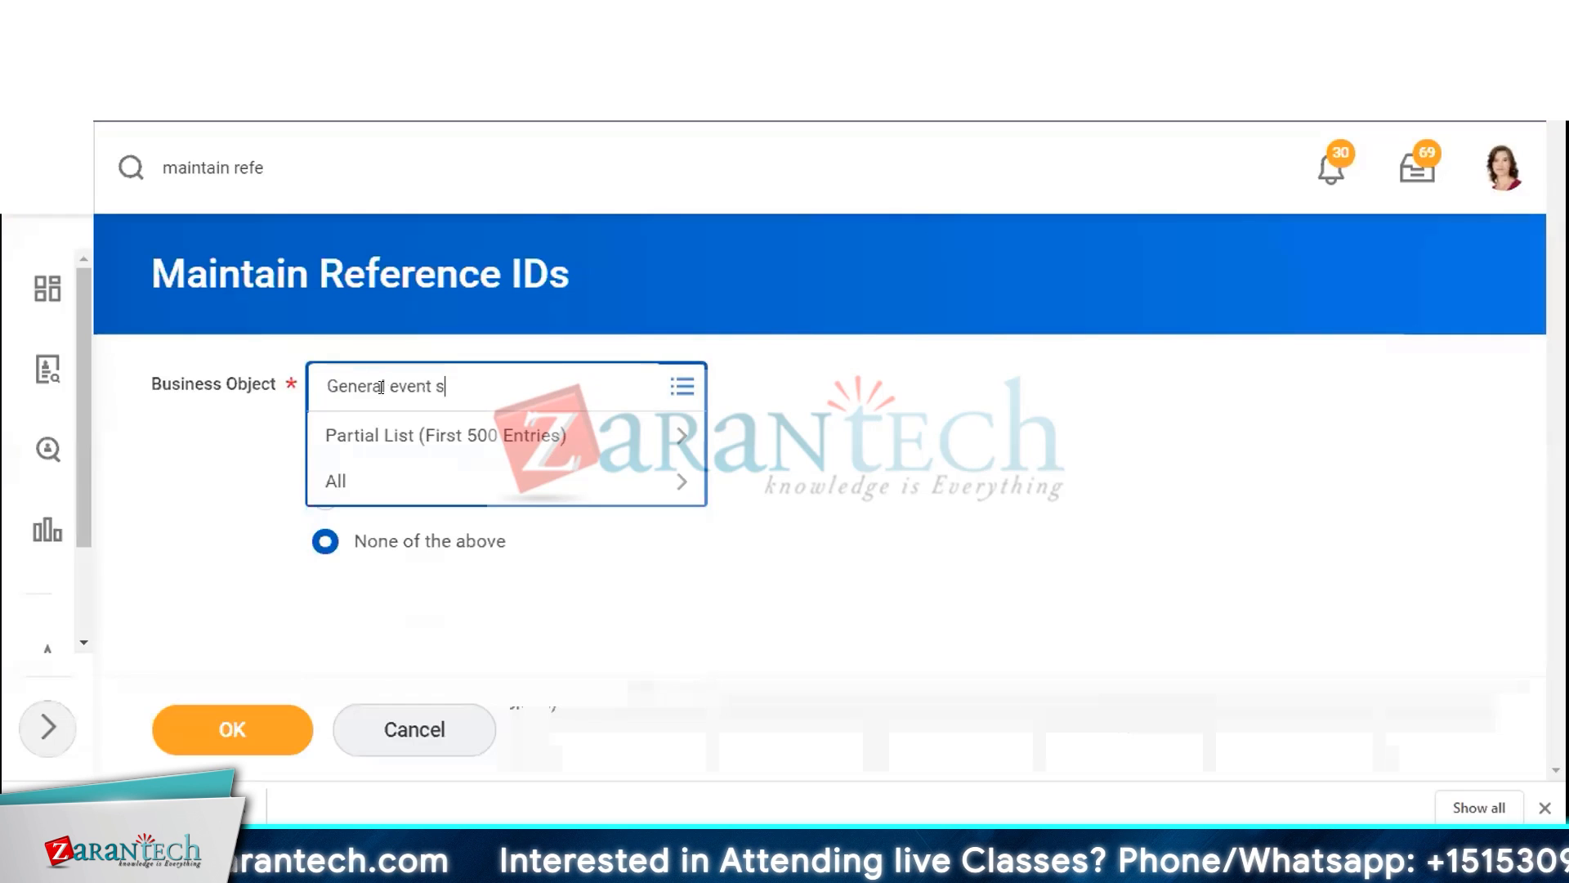
{"action": "type", "text": "u"}
{"action": "type", "text": "bcs"}
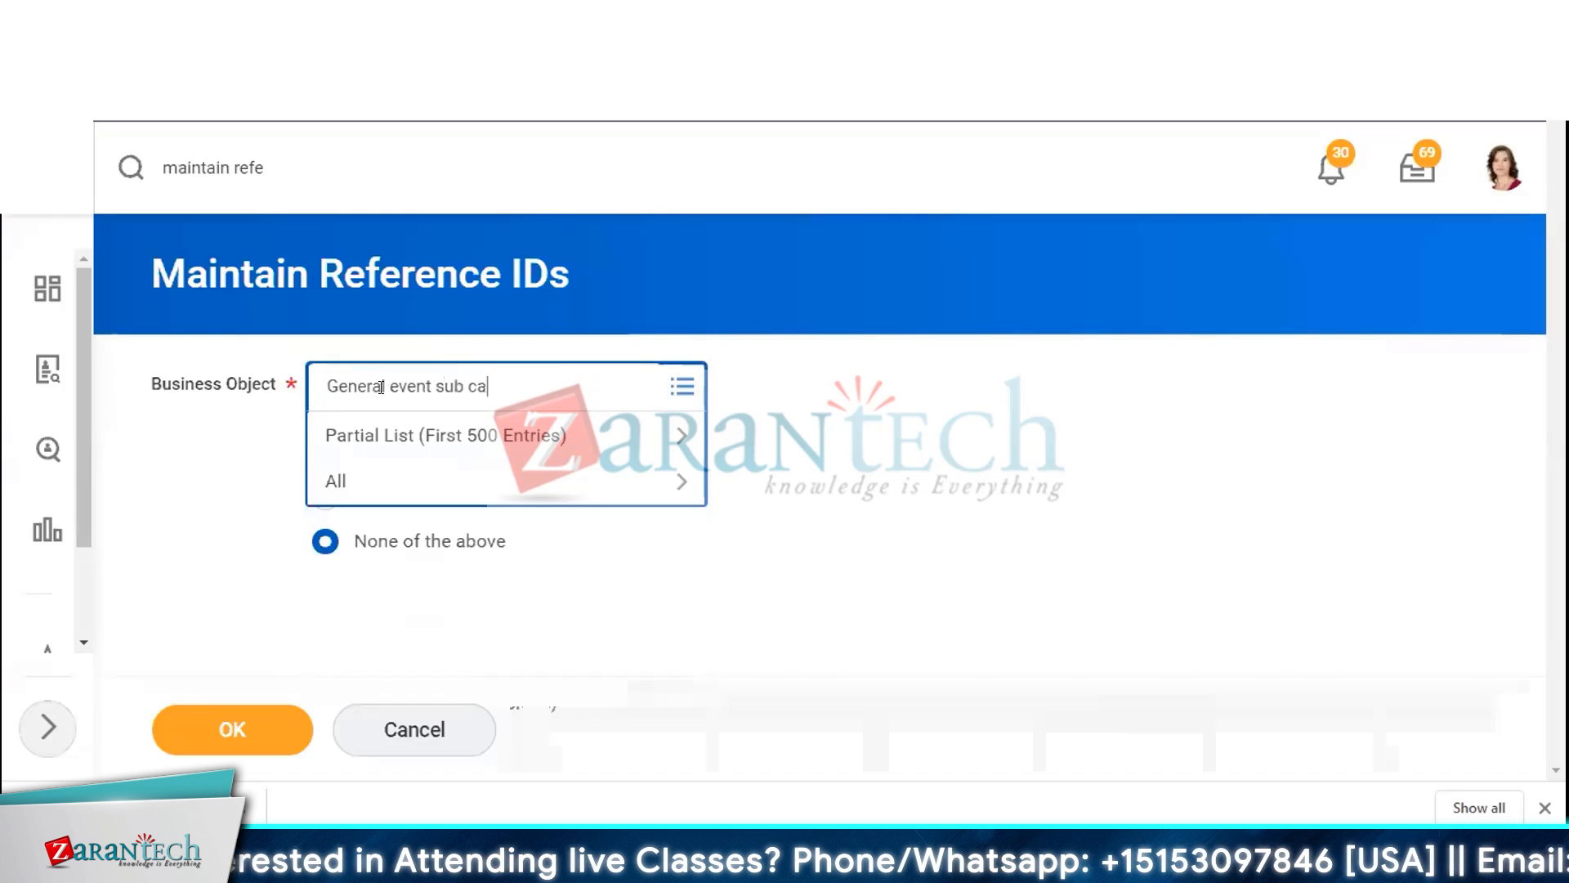
{"action": "key", "text": "BackSpace"}
{"action": "key", "text": "BackSpace"}
{"action": "key", "text": "Return"}
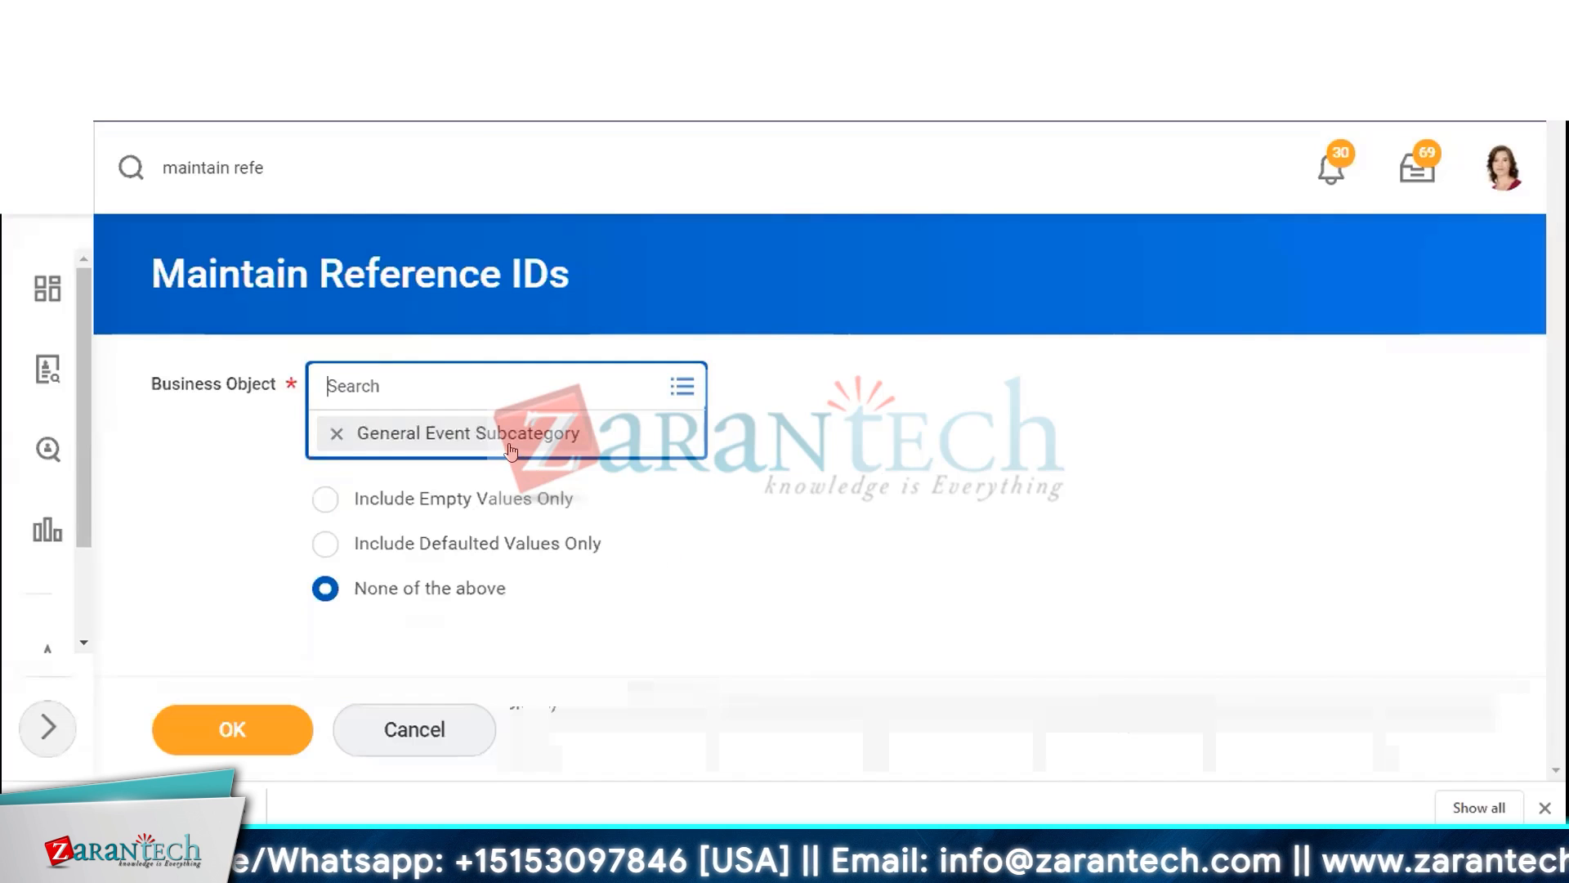
{"action": "left_click", "coordinate": [282, 723]}
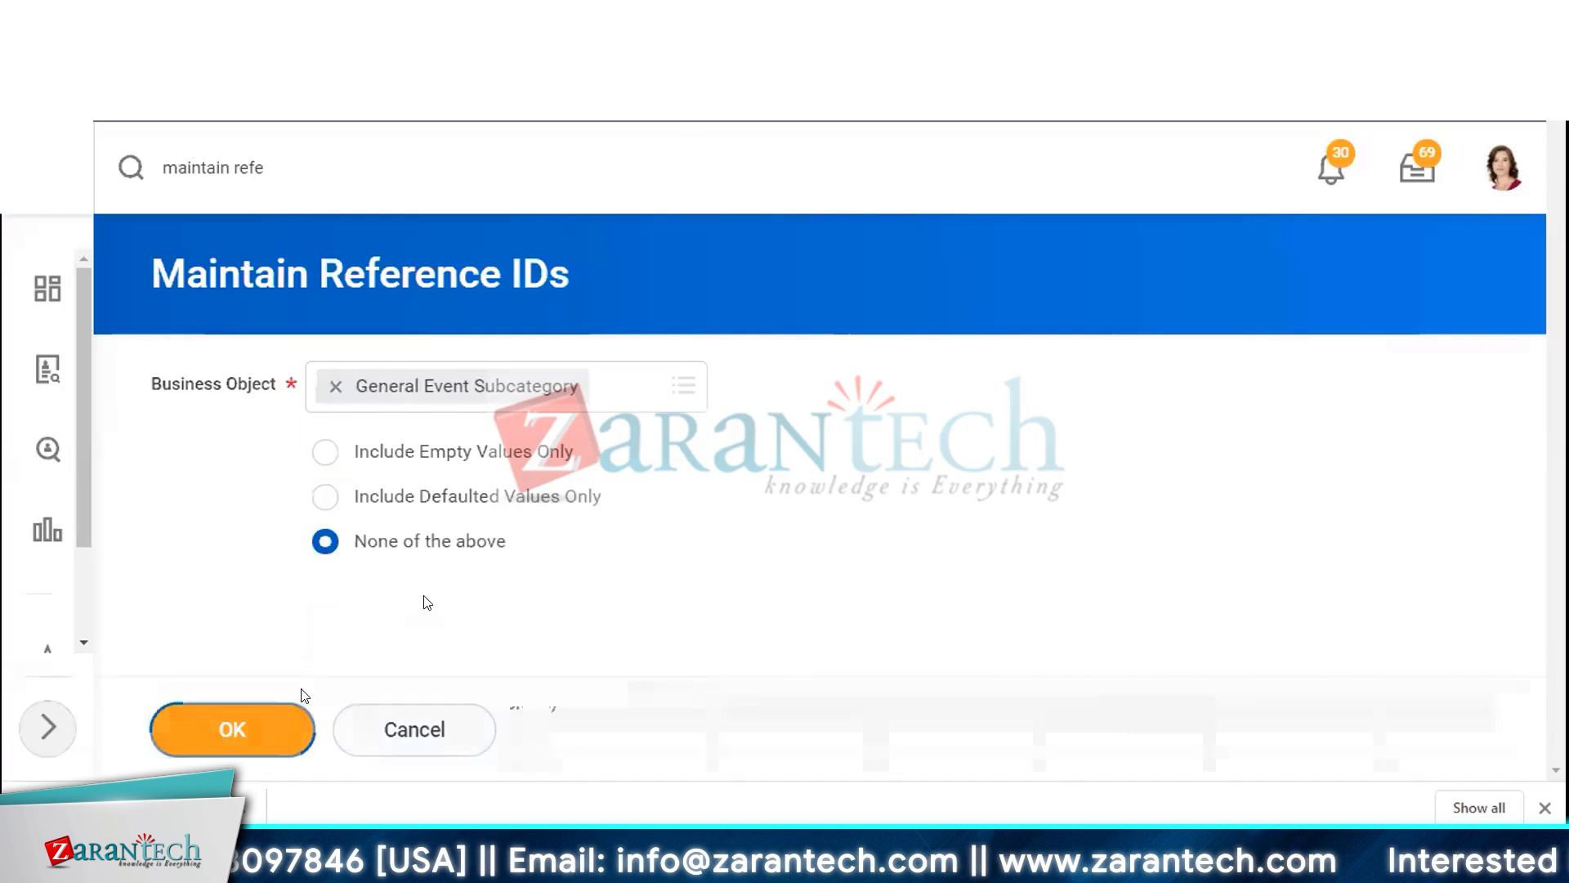
{"action": "left_click", "coordinate": [285, 726]}
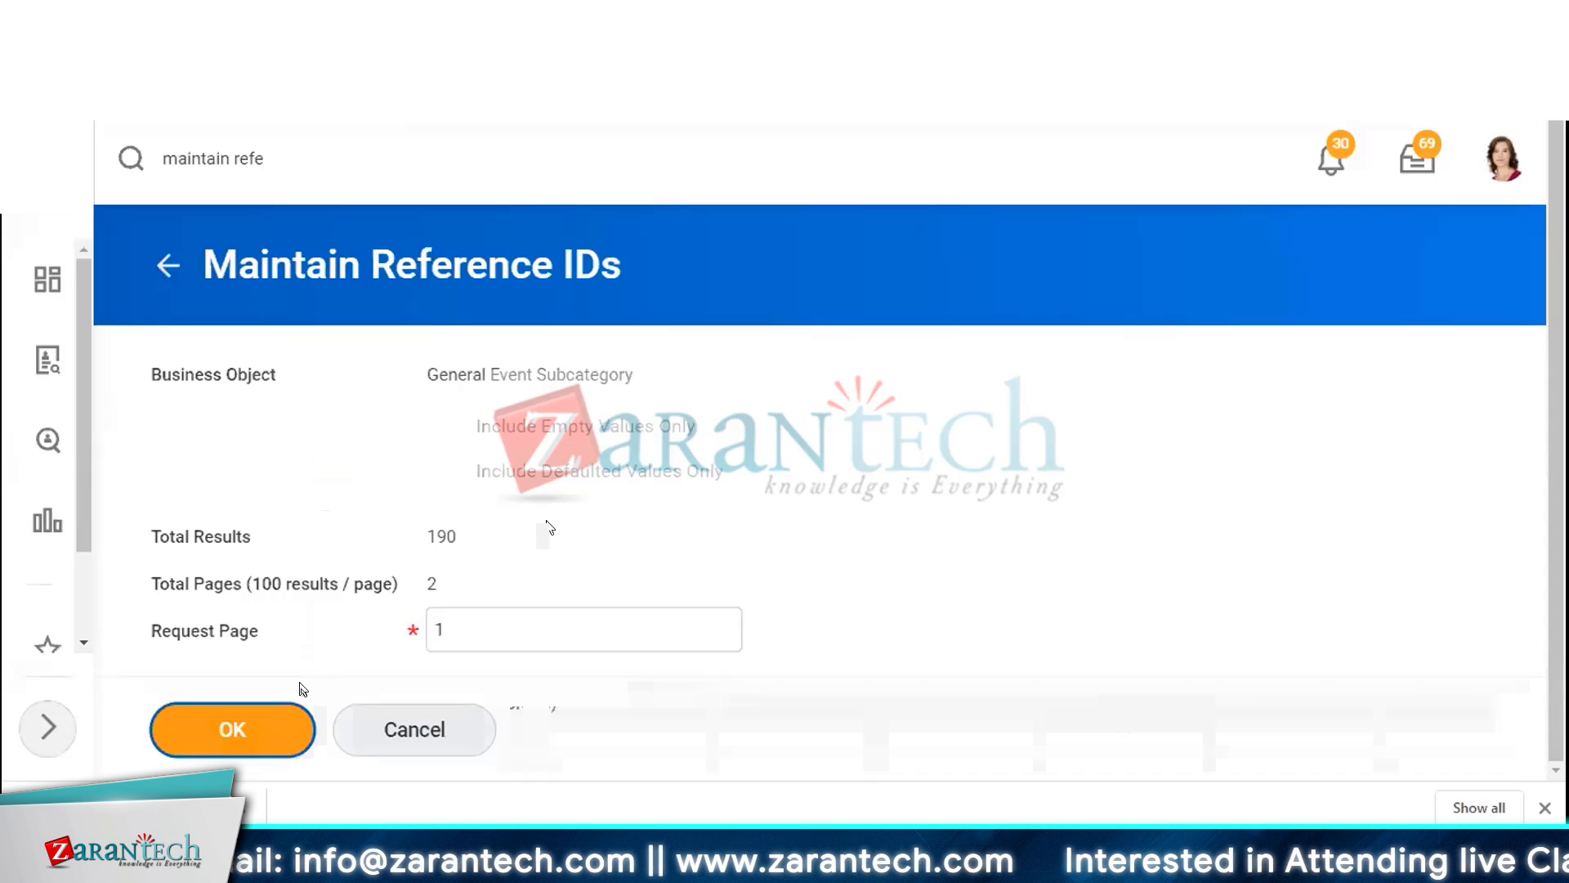
Duplicate the browser tab, open the worker's Pay Change History there and select the latest merit change reason
{"action": "scroll", "coordinate": [692, 309], "scroll_direction": "down", "scroll_amount": 4}
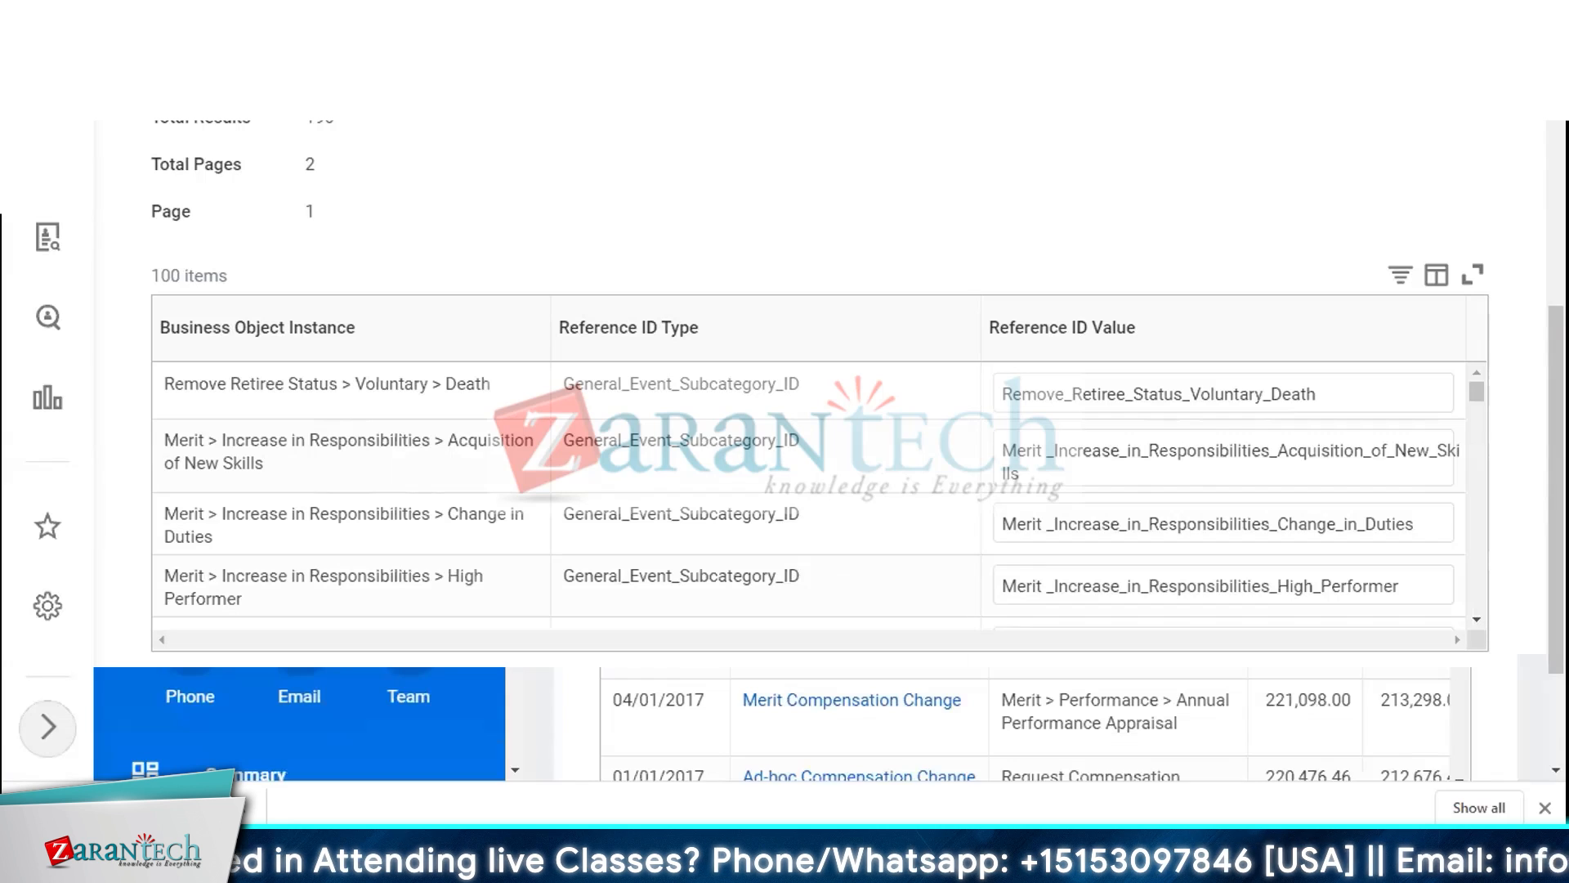
{"action": "right_click", "coordinate": [82, 116]}
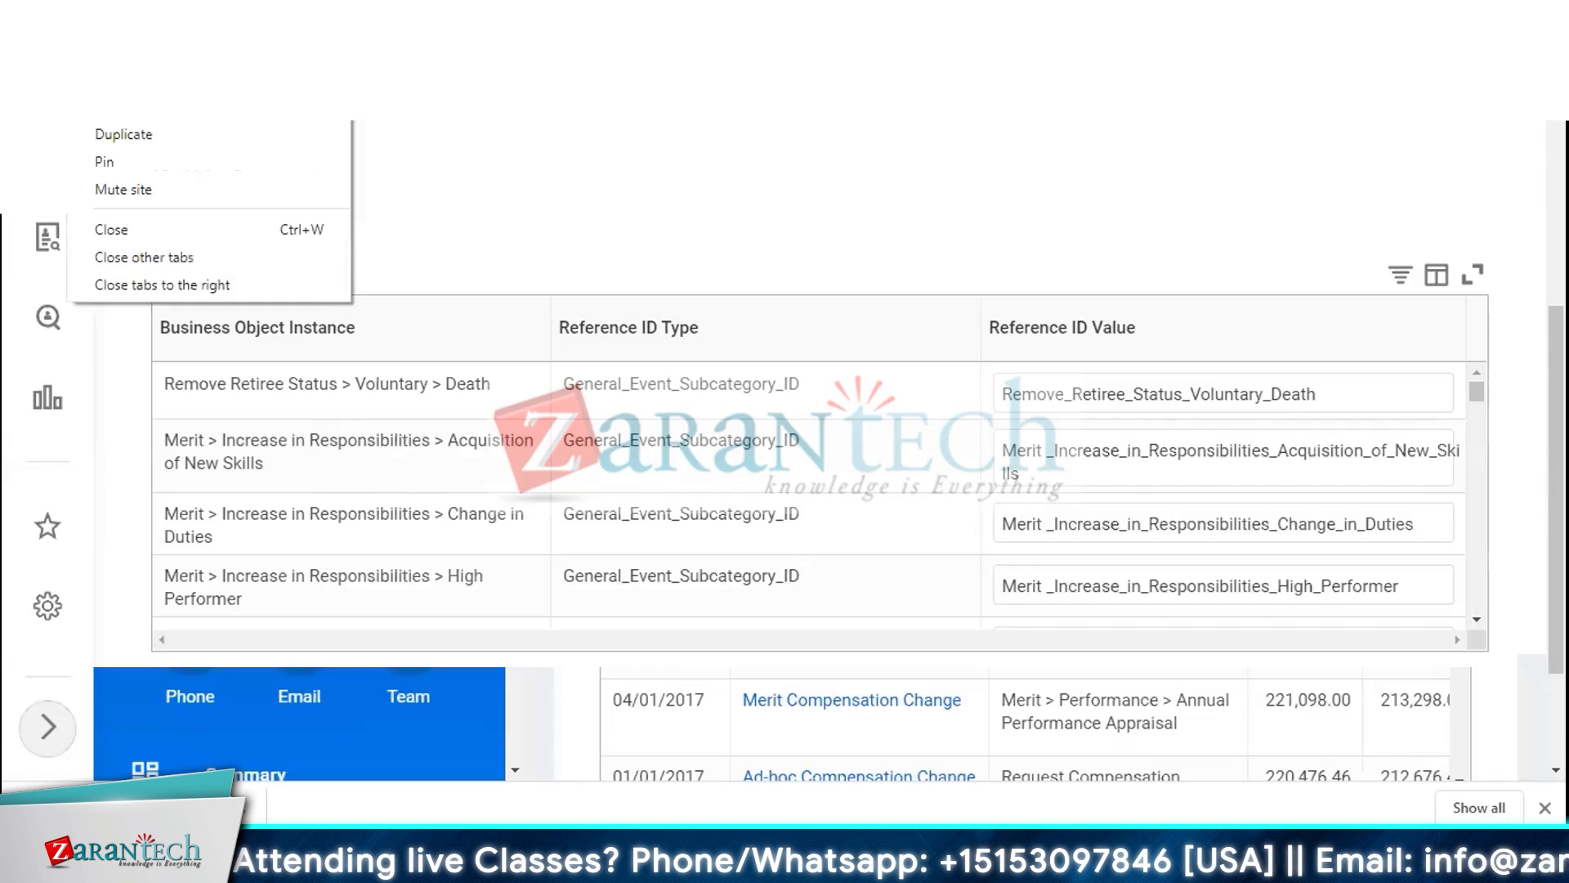
{"action": "left_click", "coordinate": [264, 143]}
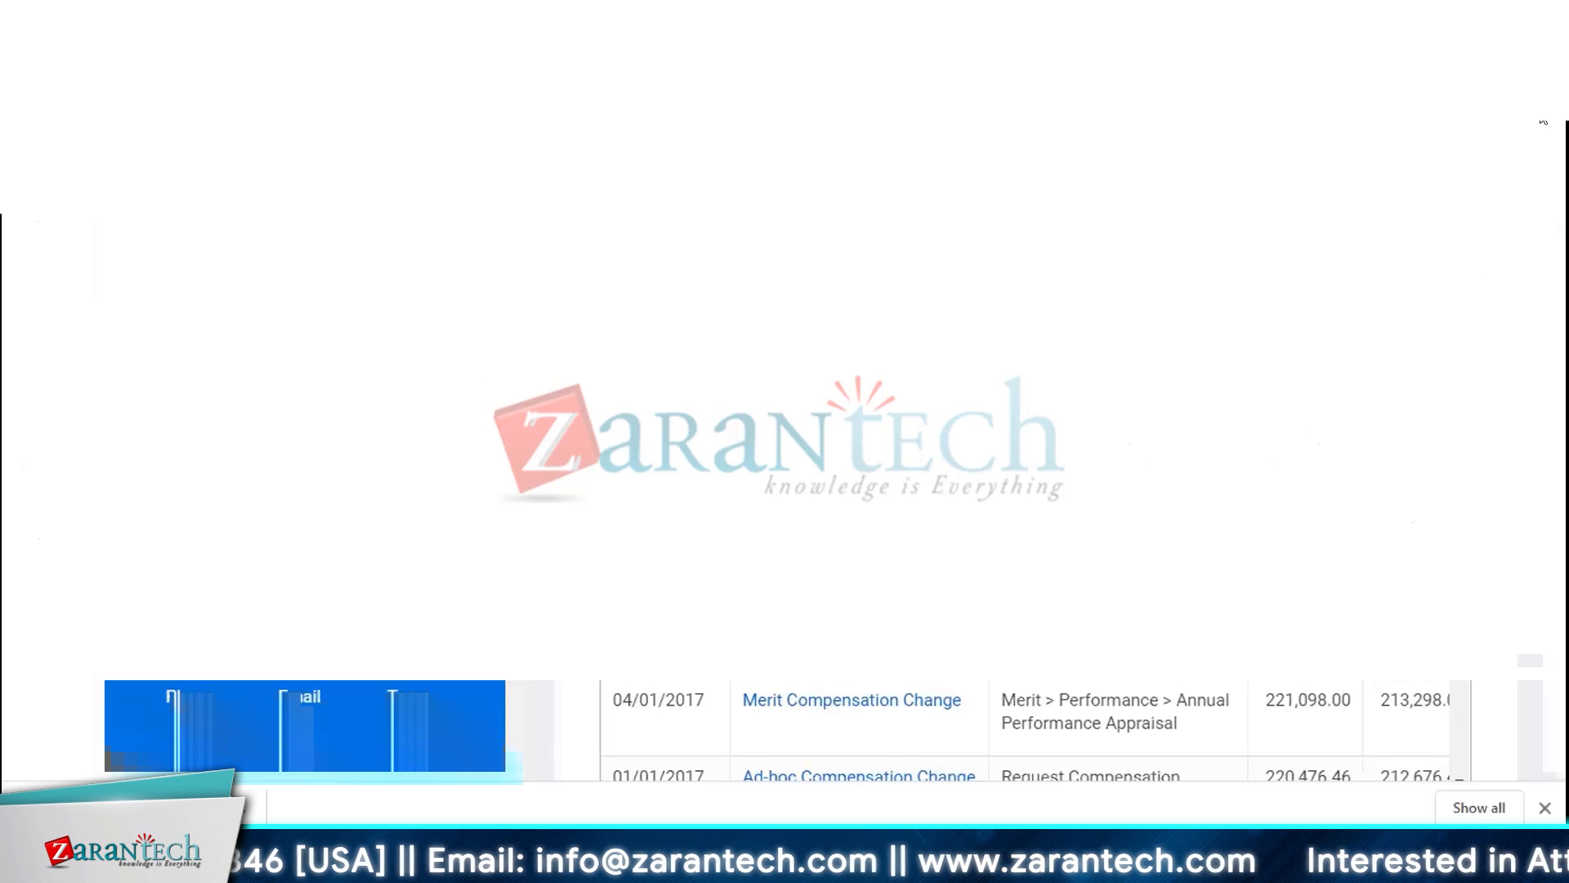
{"action": "left_click", "coordinate": [1503, 173]}
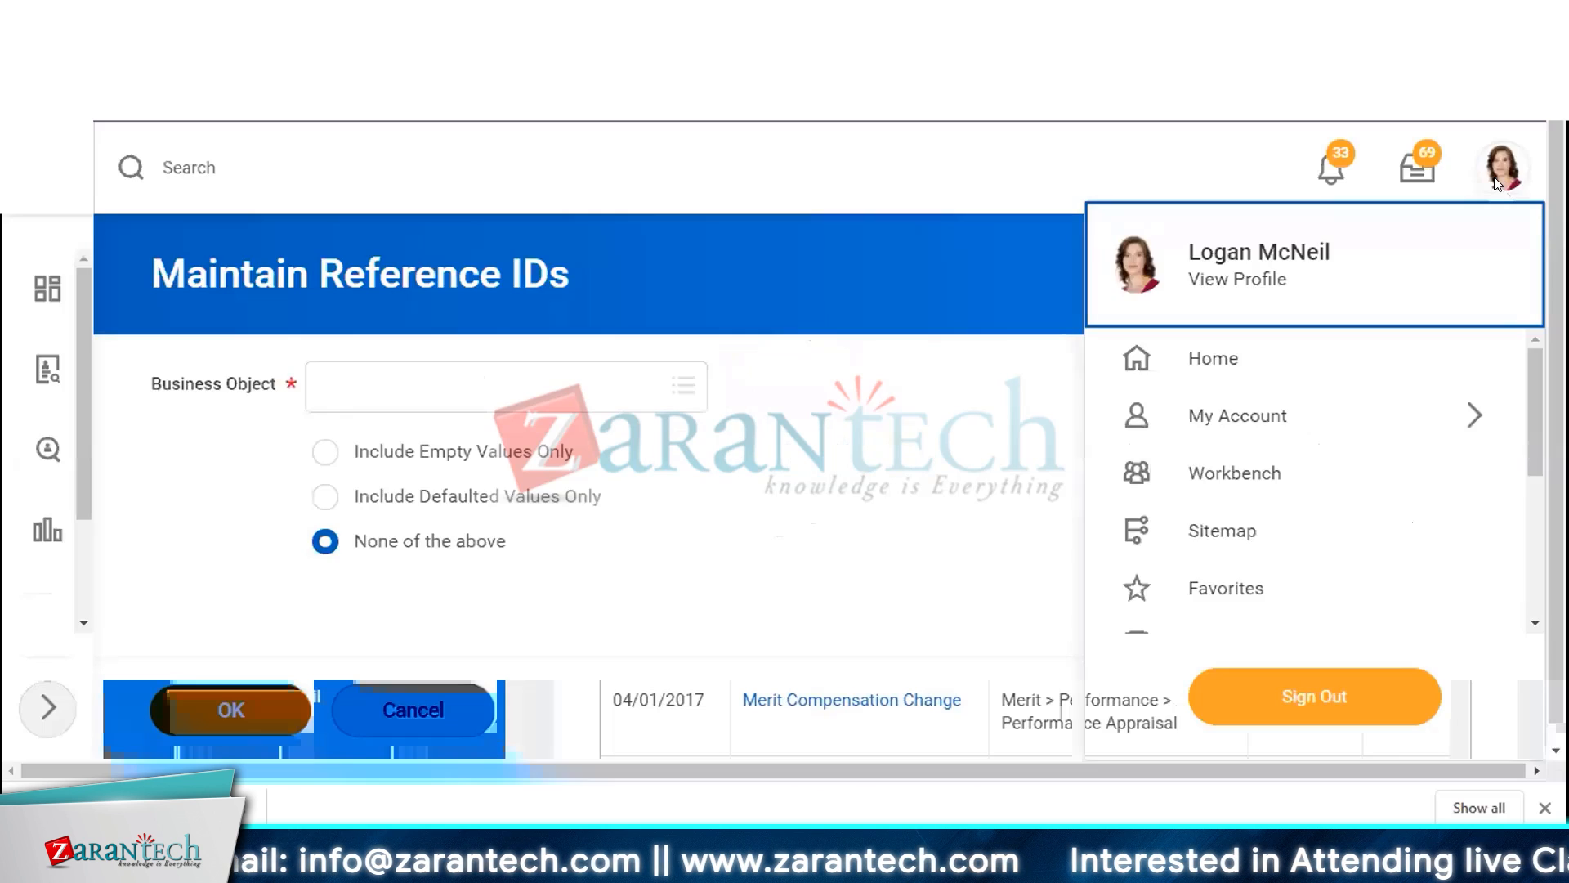
{"action": "left_click", "coordinate": [1252, 278]}
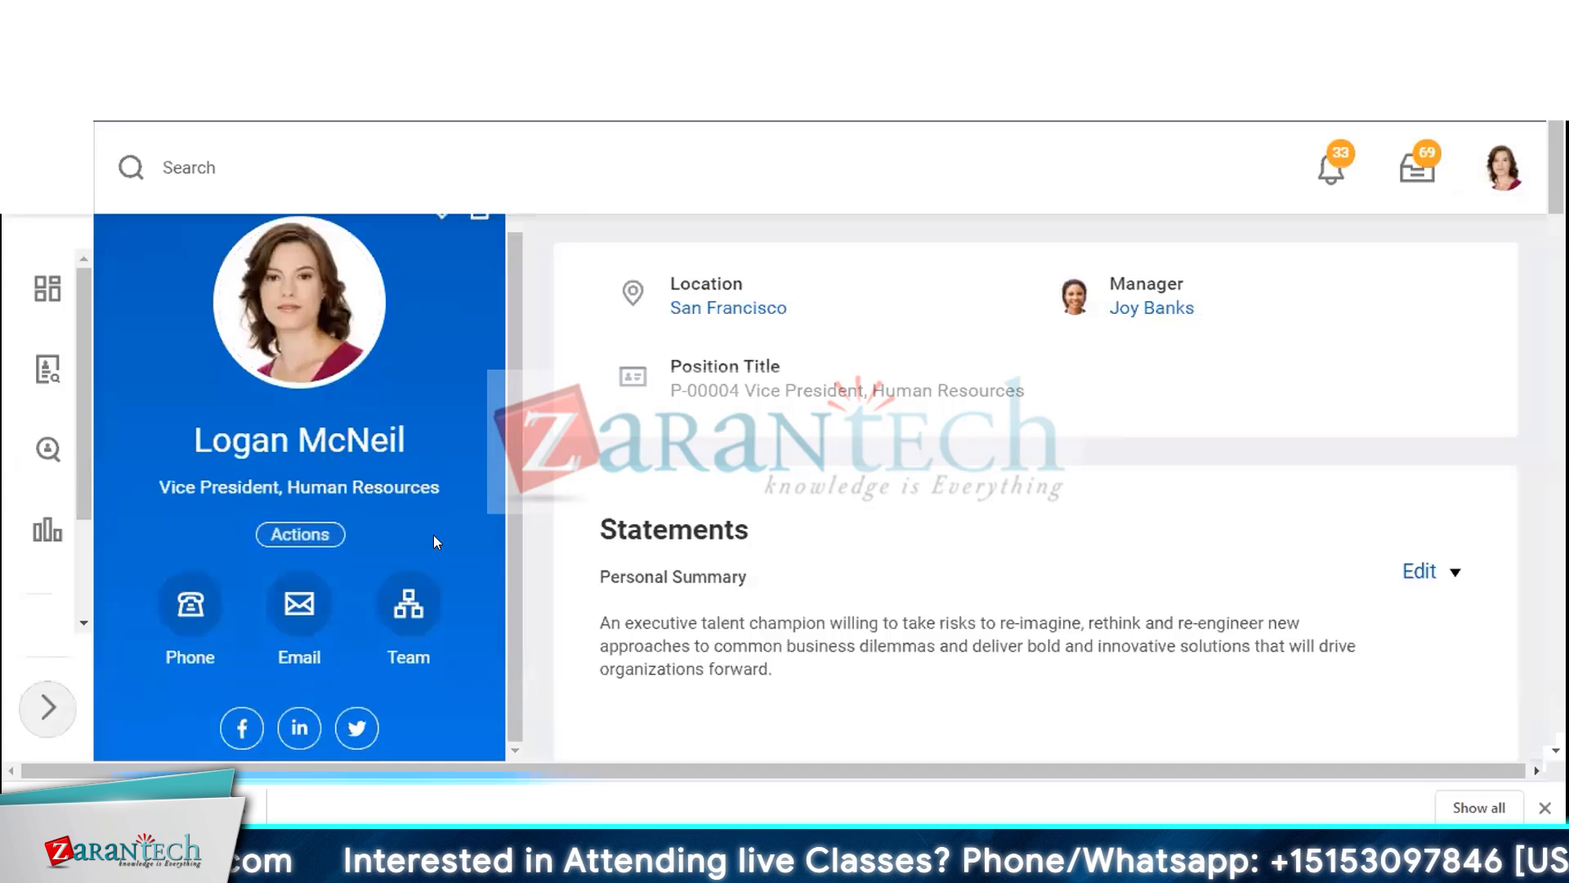
{"action": "scroll", "coordinate": [286, 685], "scroll_direction": "down", "scroll_amount": 10}
{"action": "left_click", "coordinate": [294, 641]}
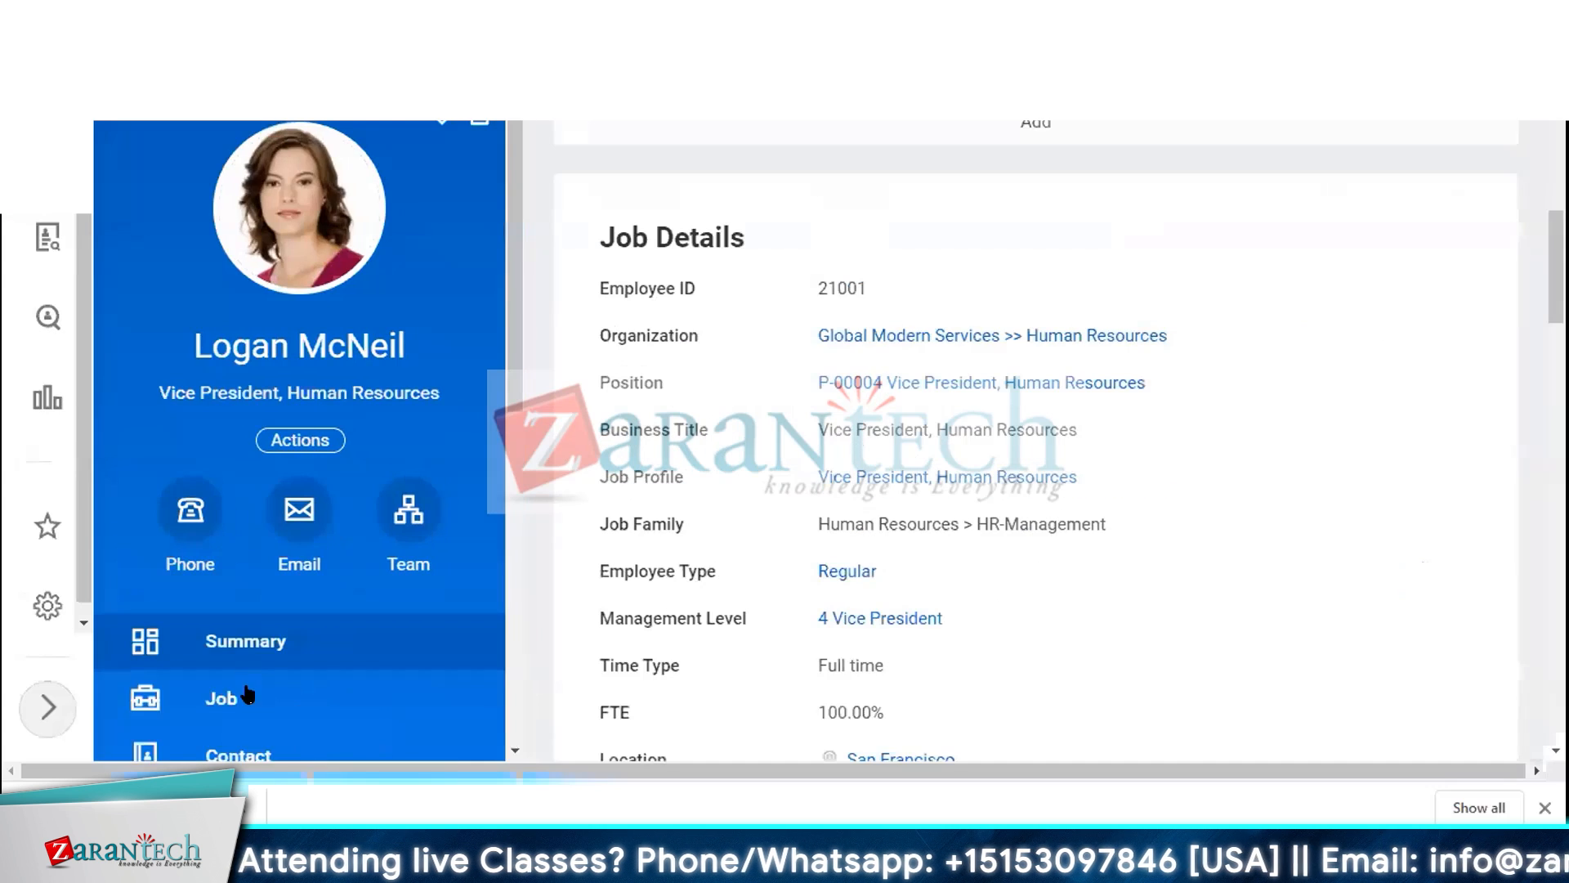
{"action": "scroll", "coordinate": [246, 695], "scroll_direction": "down", "scroll_amount": 4}
{"action": "left_click", "coordinate": [256, 716]}
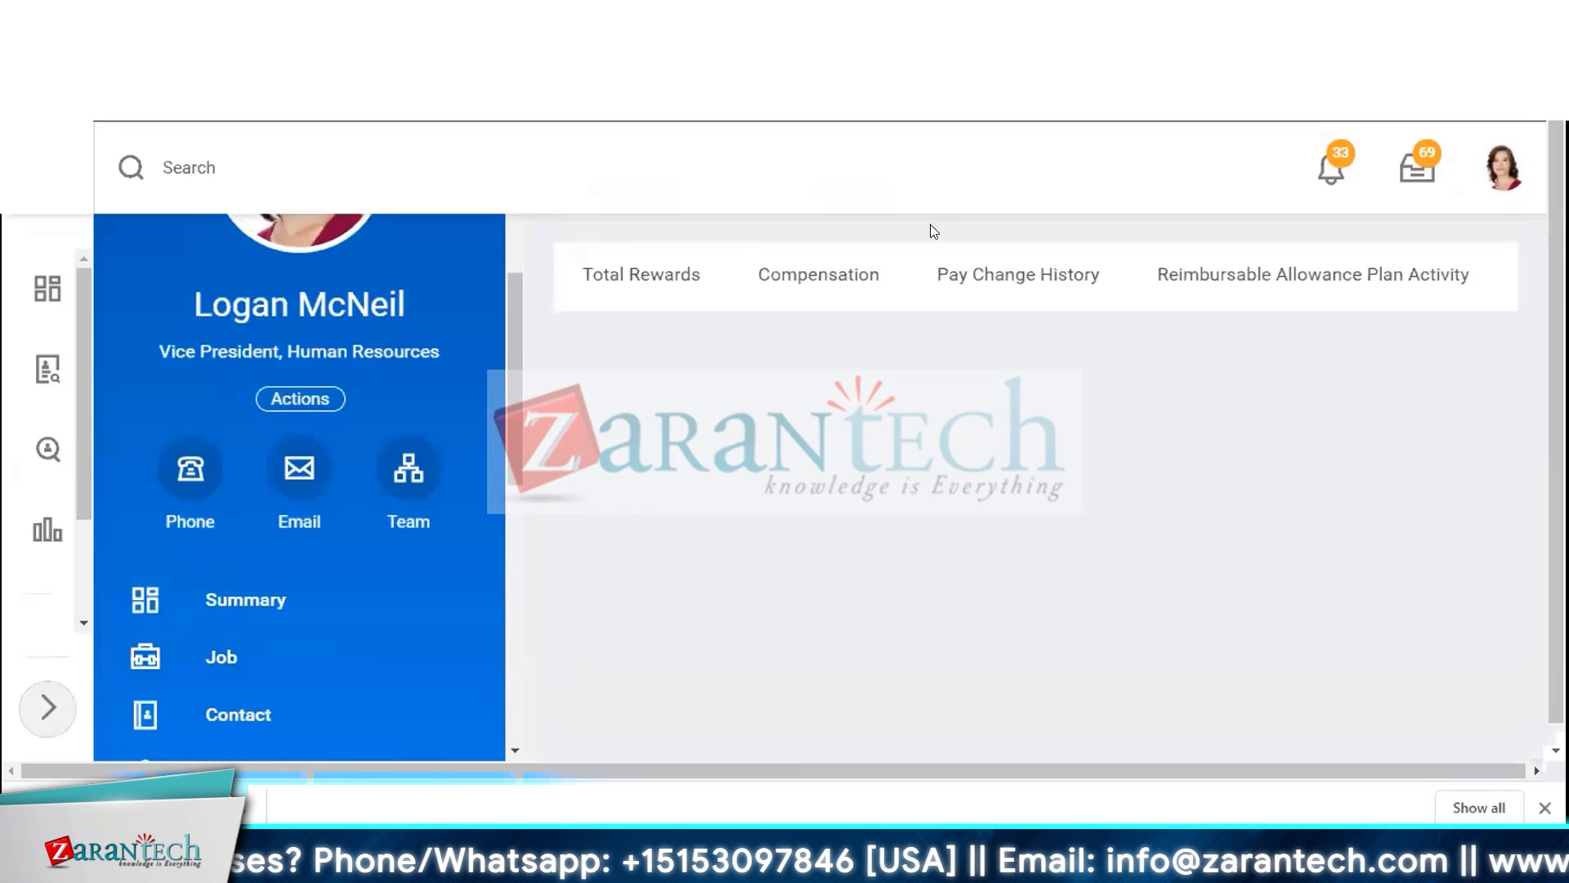
{"action": "left_click", "coordinate": [803, 288]}
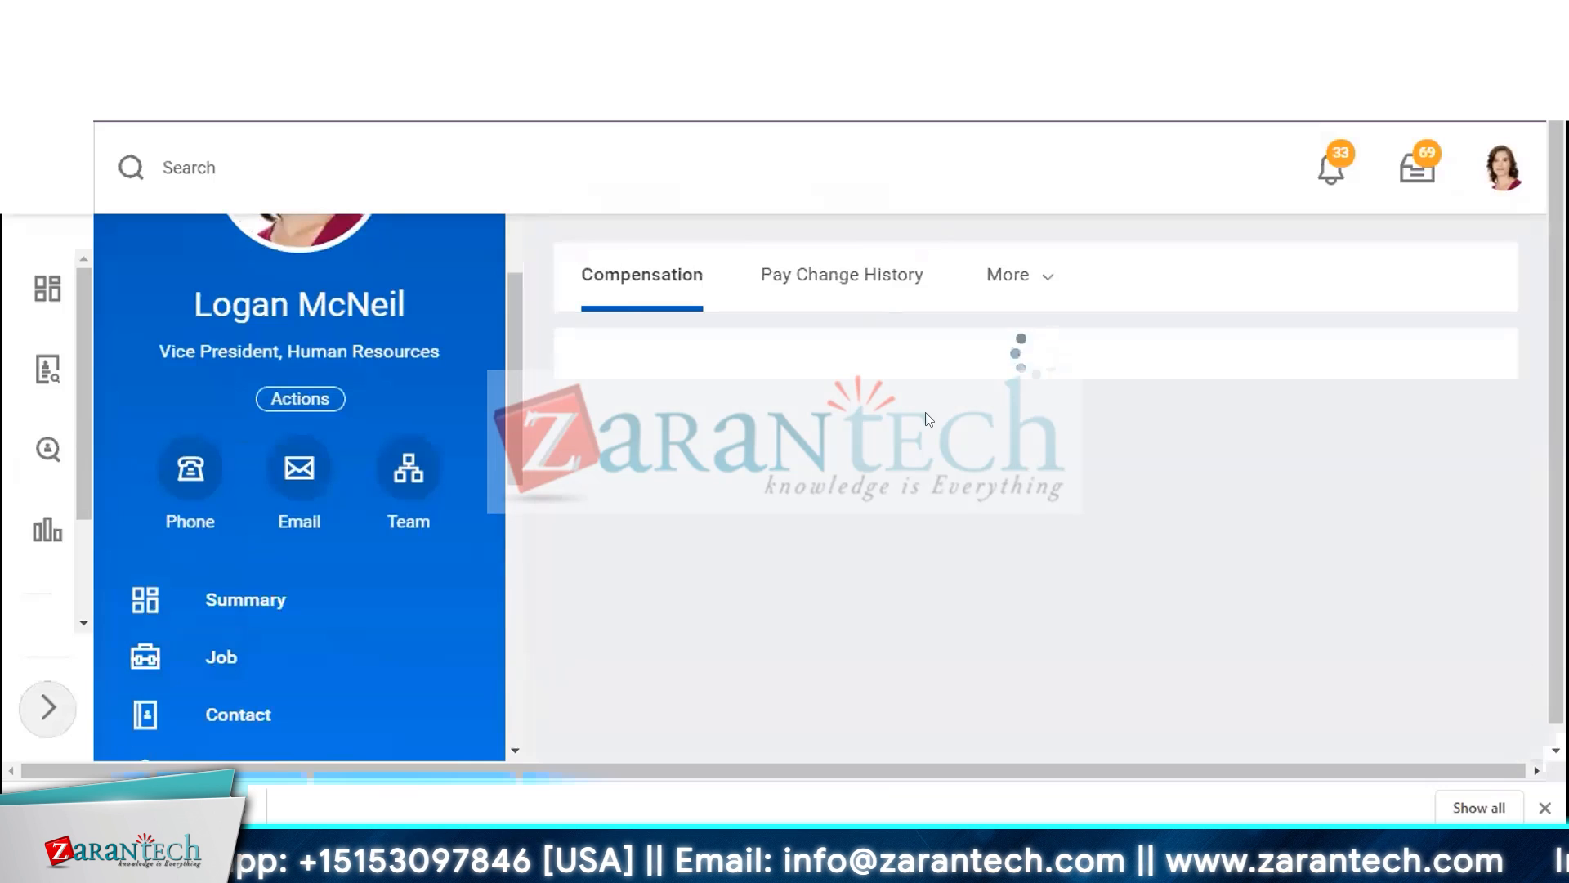
{"action": "left_click", "coordinate": [838, 270]}
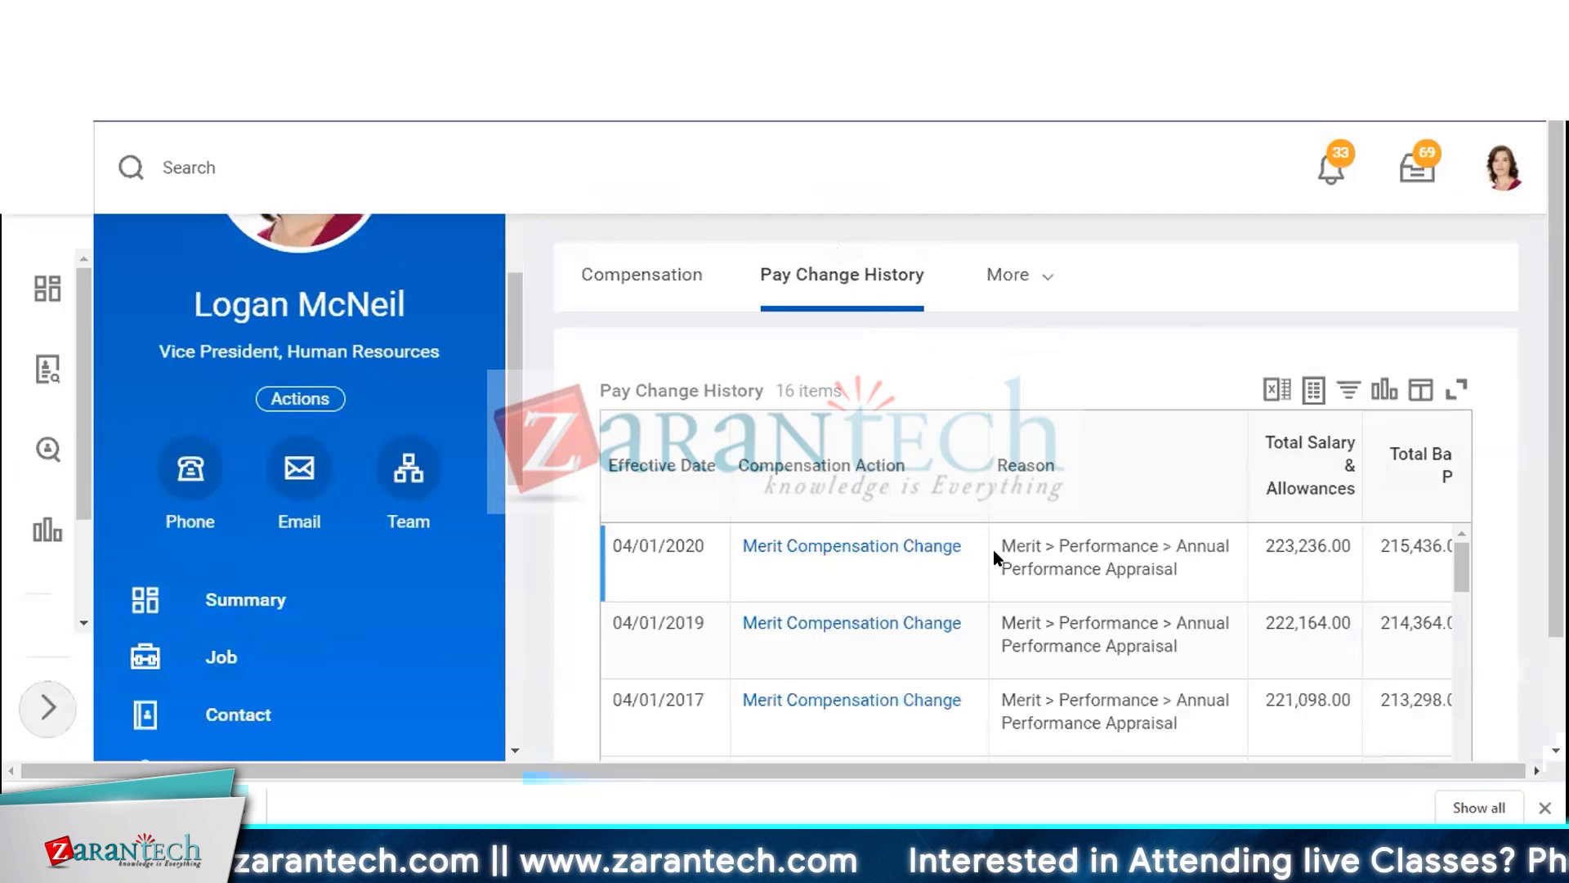
{"action": "left_click_drag", "start_coordinate": [999, 546], "coordinate": [1177, 569]}
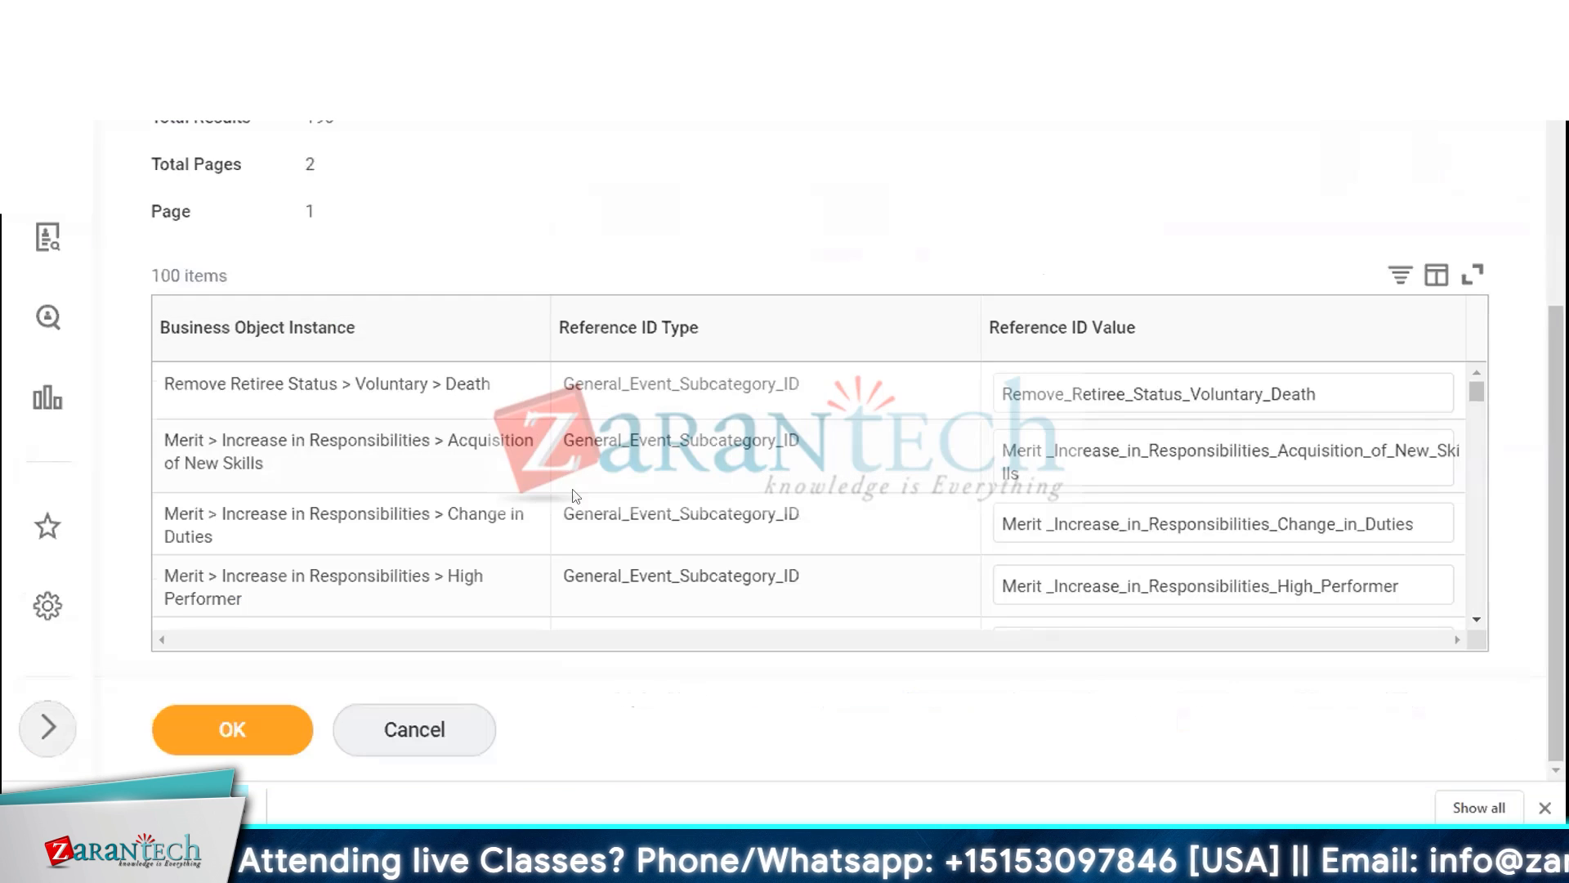
Filter the reference ID list by business object instance Merit > Performance > Annual Performance Appraisal
{"action": "scroll", "coordinate": [575, 495], "scroll_direction": "down", "scroll_amount": 2}
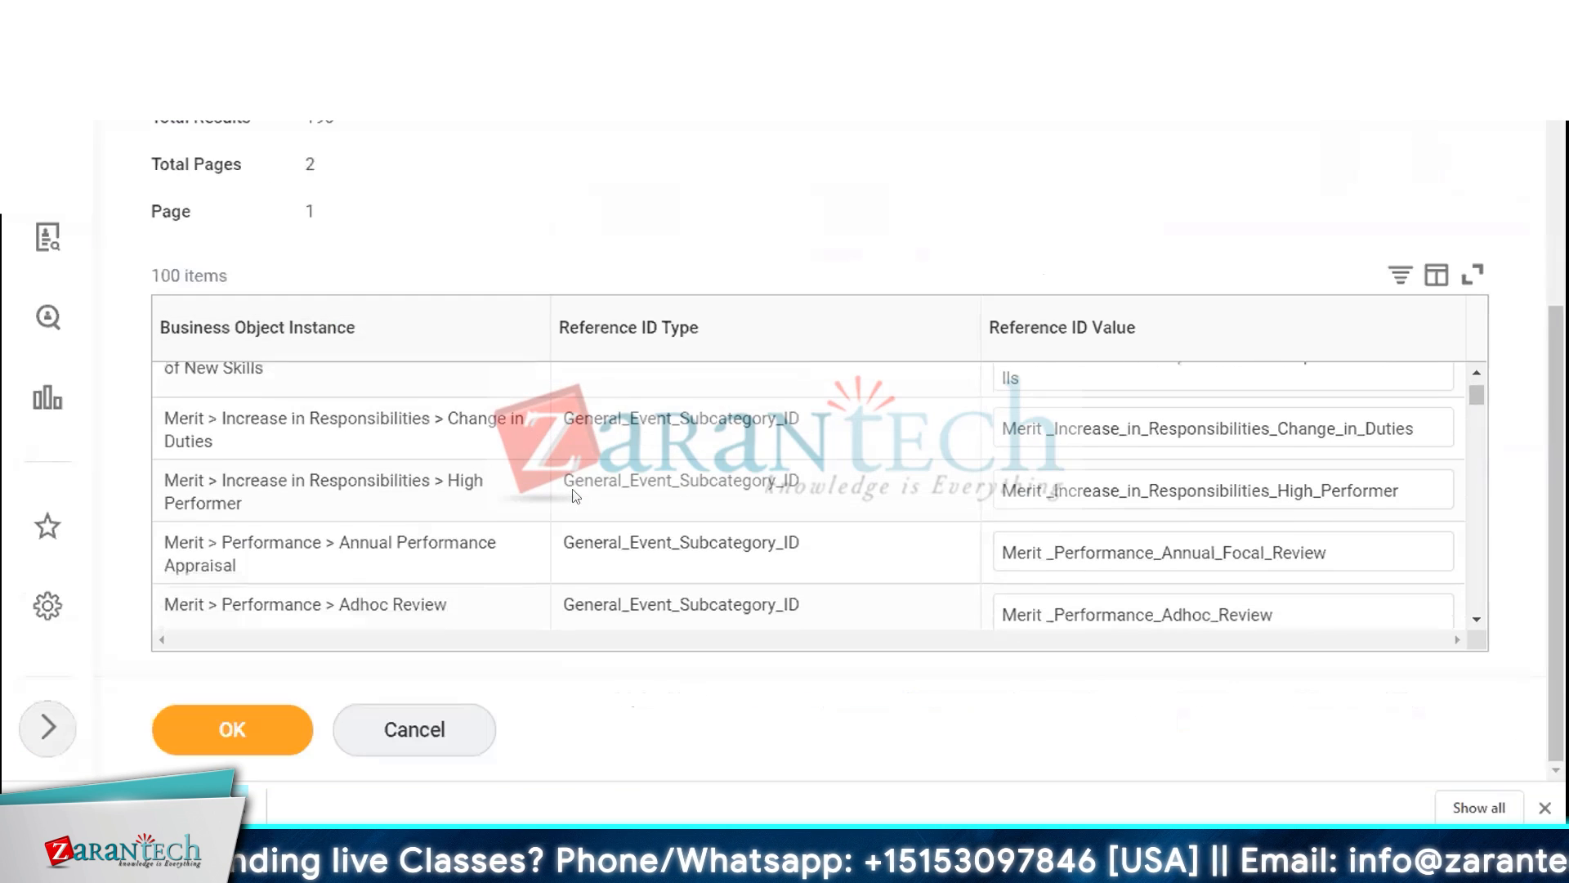
{"action": "left_click", "coordinate": [256, 331]}
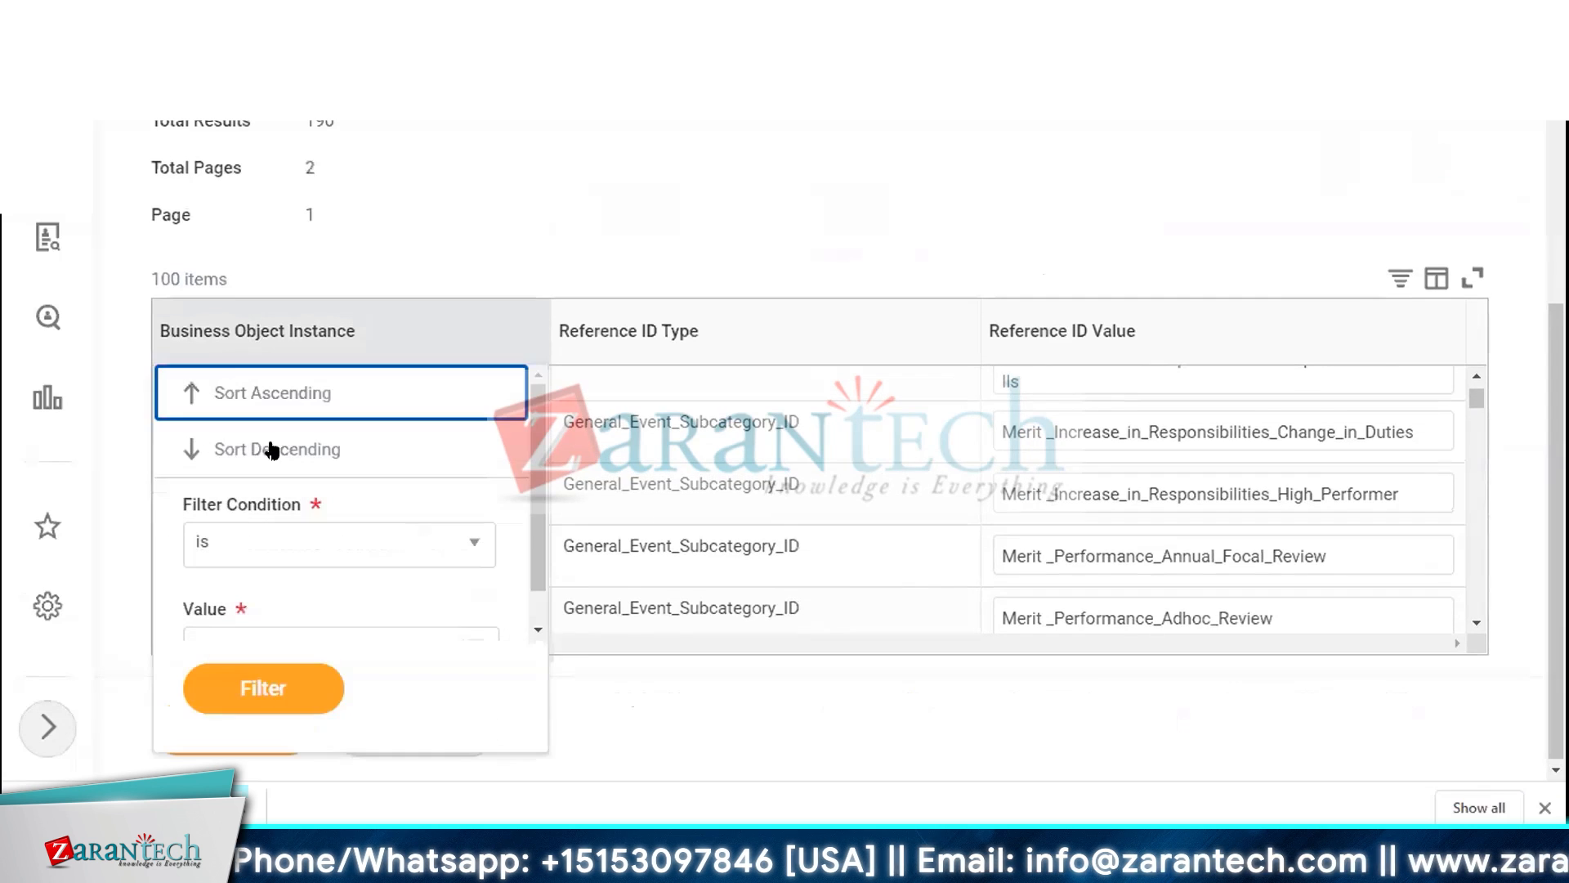
{"action": "left_click", "coordinate": [259, 634]}
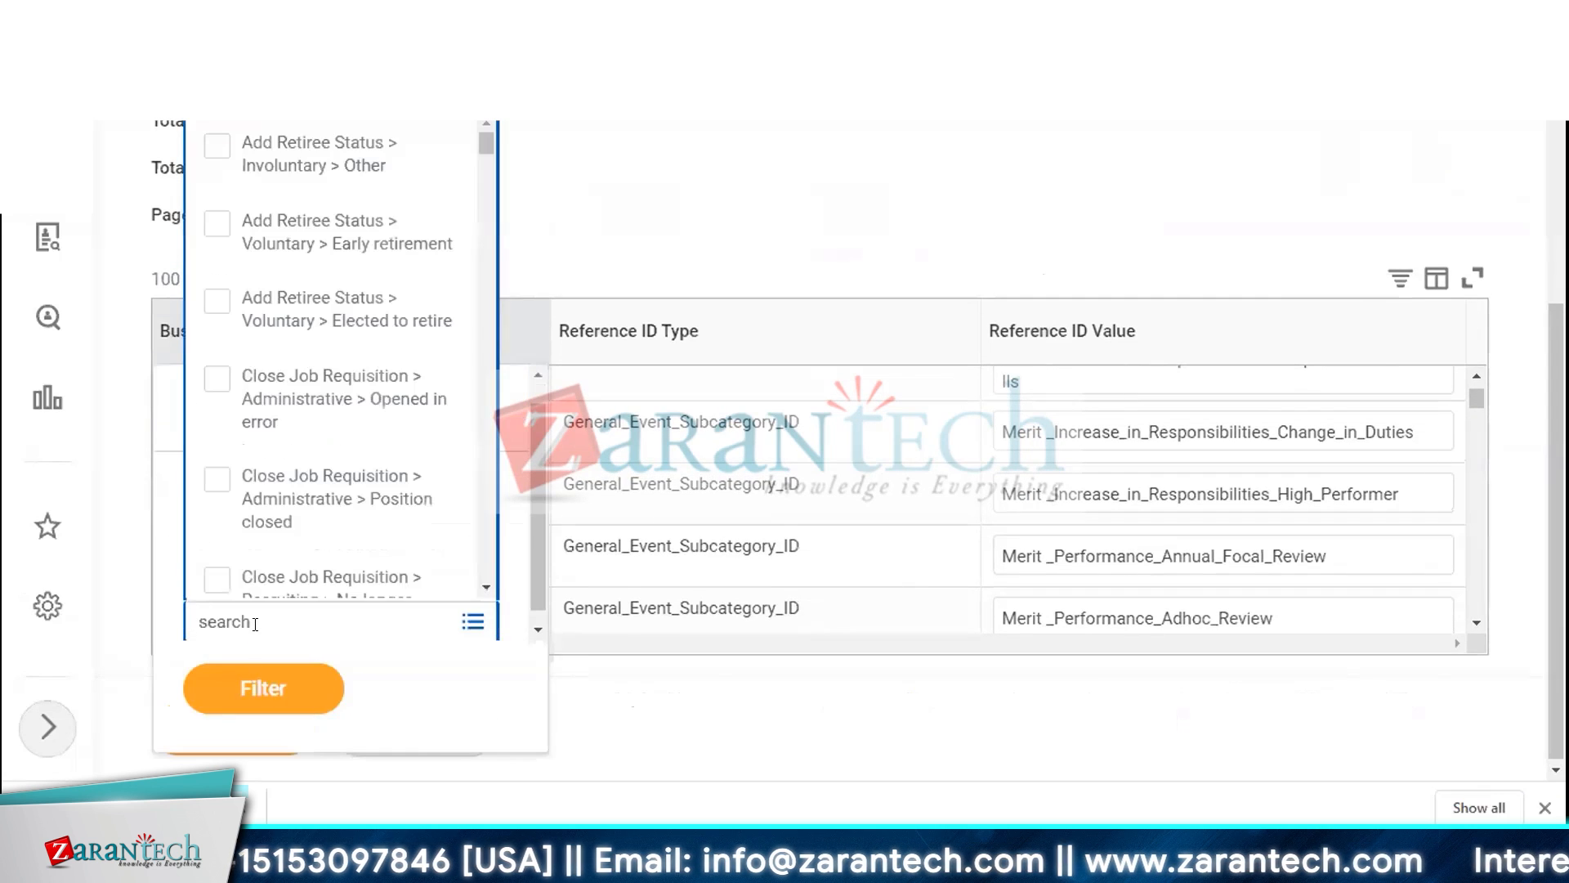
{"action": "type", "text": "Merit"}
{"action": "key", "text": "Return"}
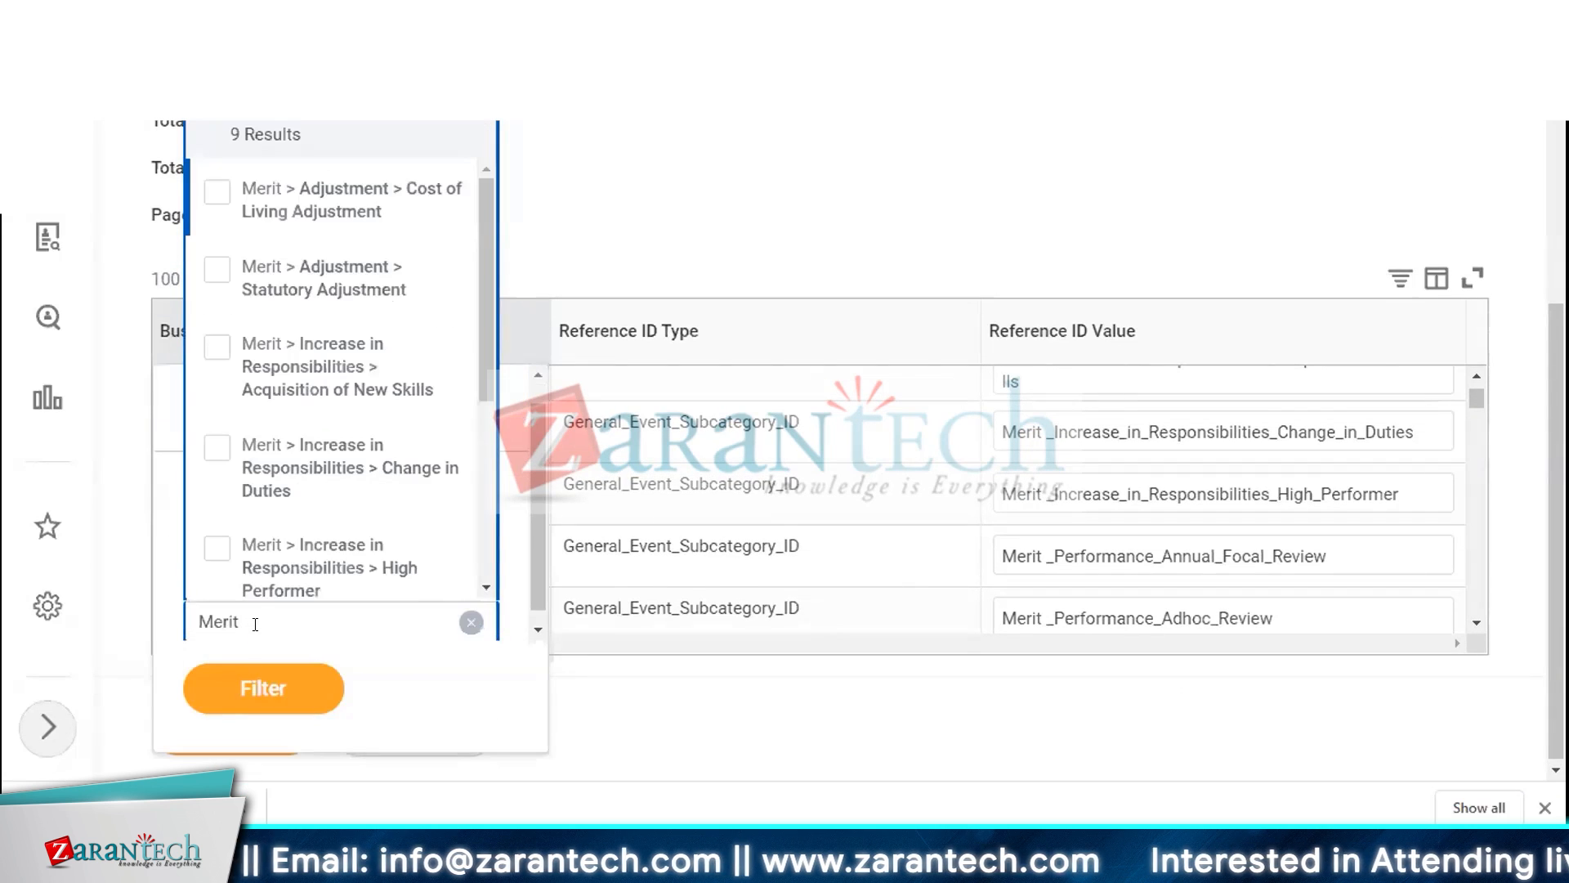
{"action": "left_click_drag", "start_coordinate": [487, 229], "coordinate": [534, 446]}
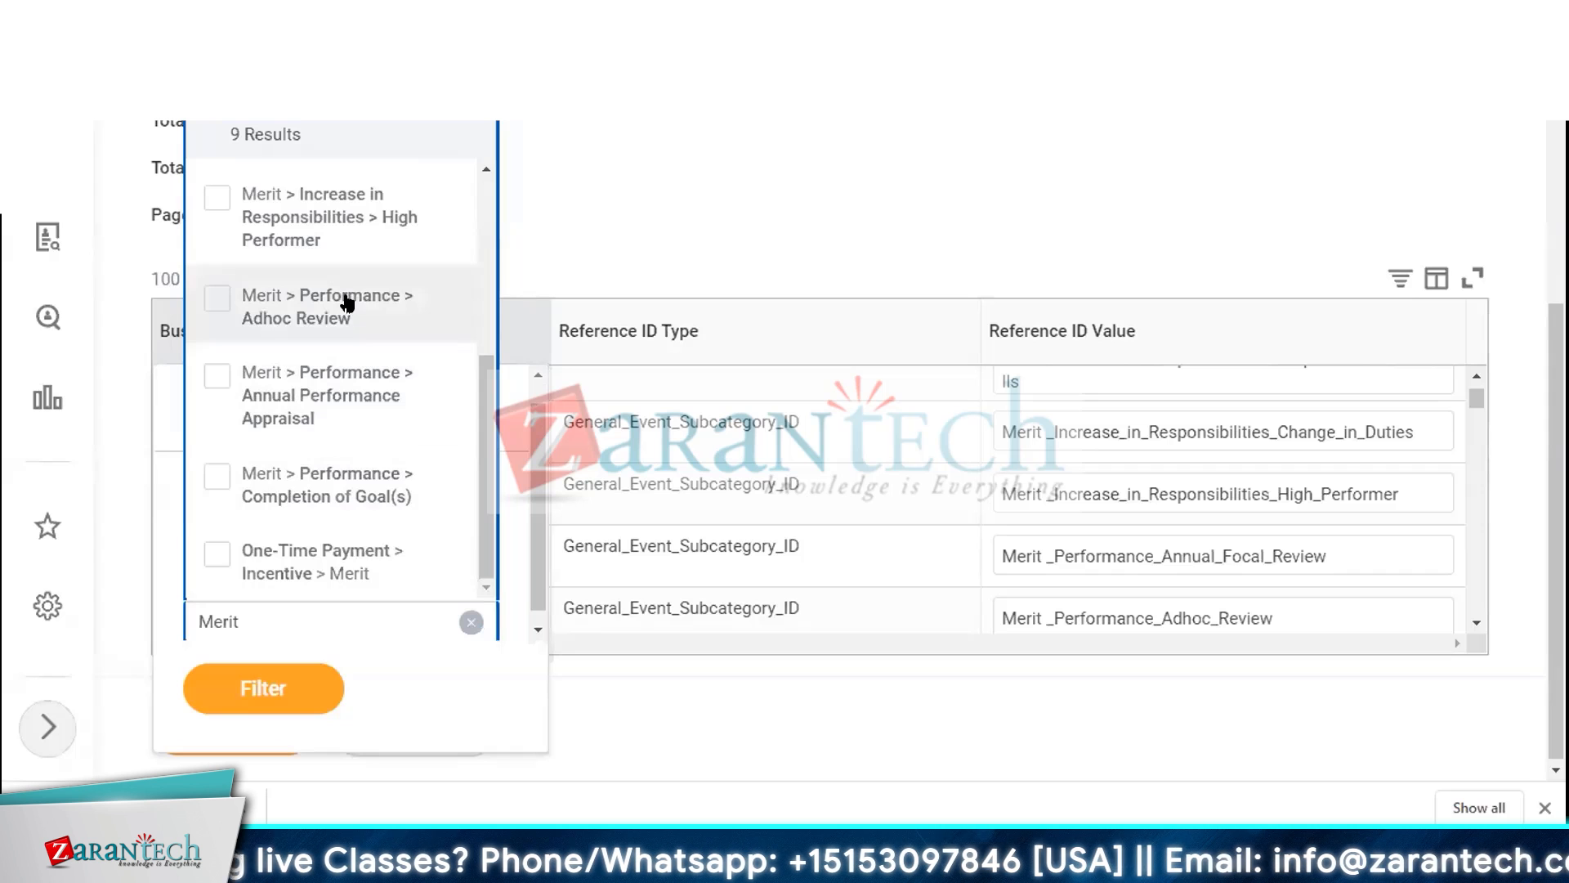
{"action": "scroll", "coordinate": [347, 304], "scroll_direction": "up", "scroll_amount": 2}
{"action": "scroll", "coordinate": [346, 304], "scroll_direction": "up", "scroll_amount": 2}
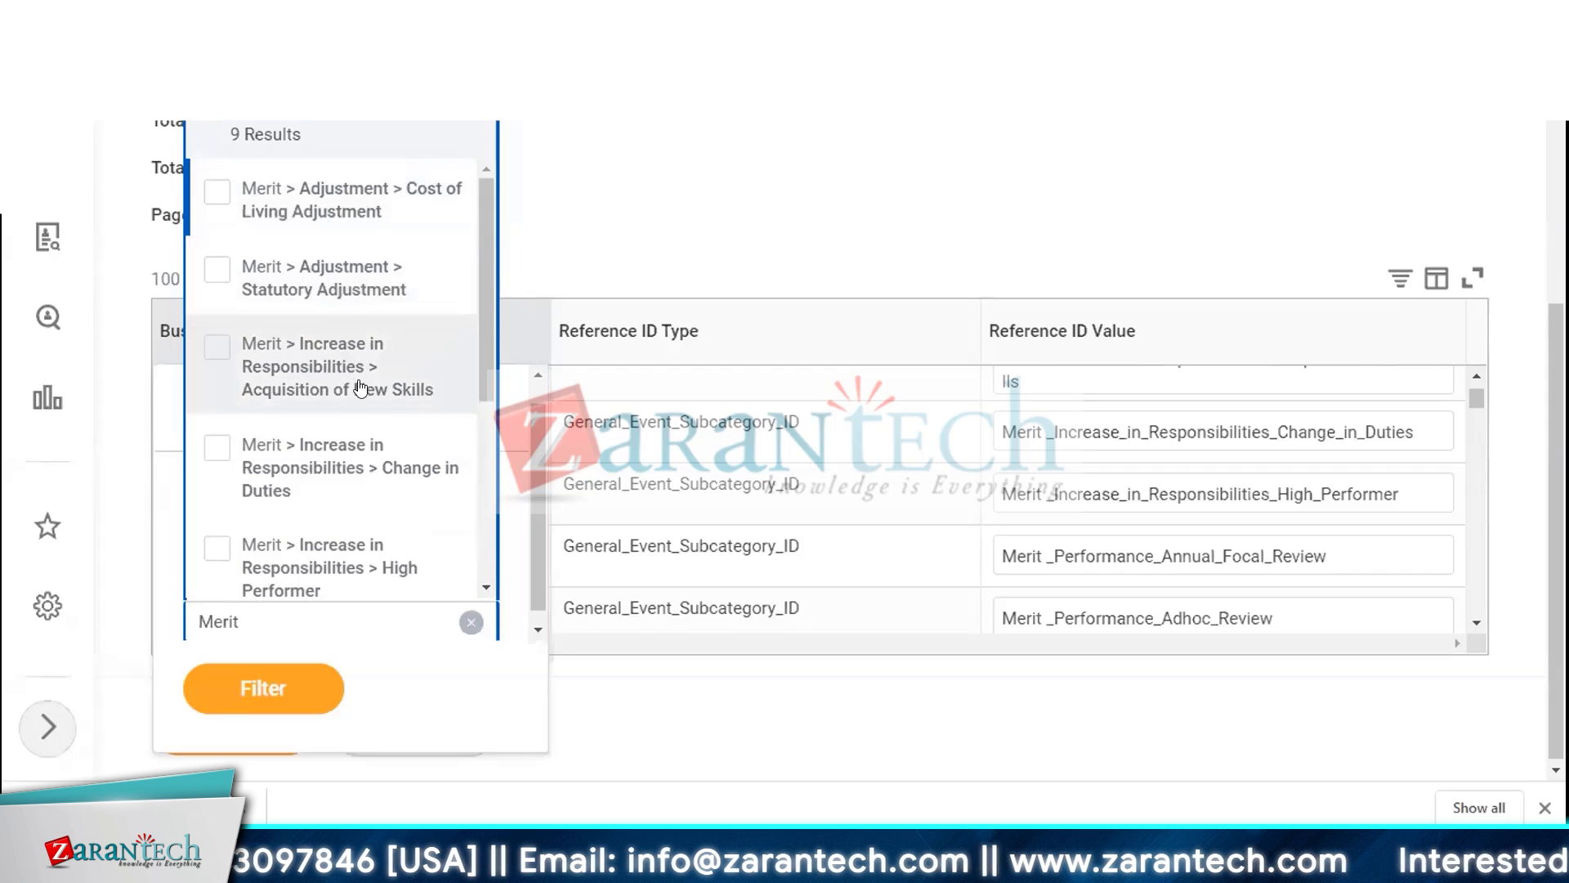
{"action": "scroll", "coordinate": [395, 482], "scroll_direction": "down", "scroll_amount": 2}
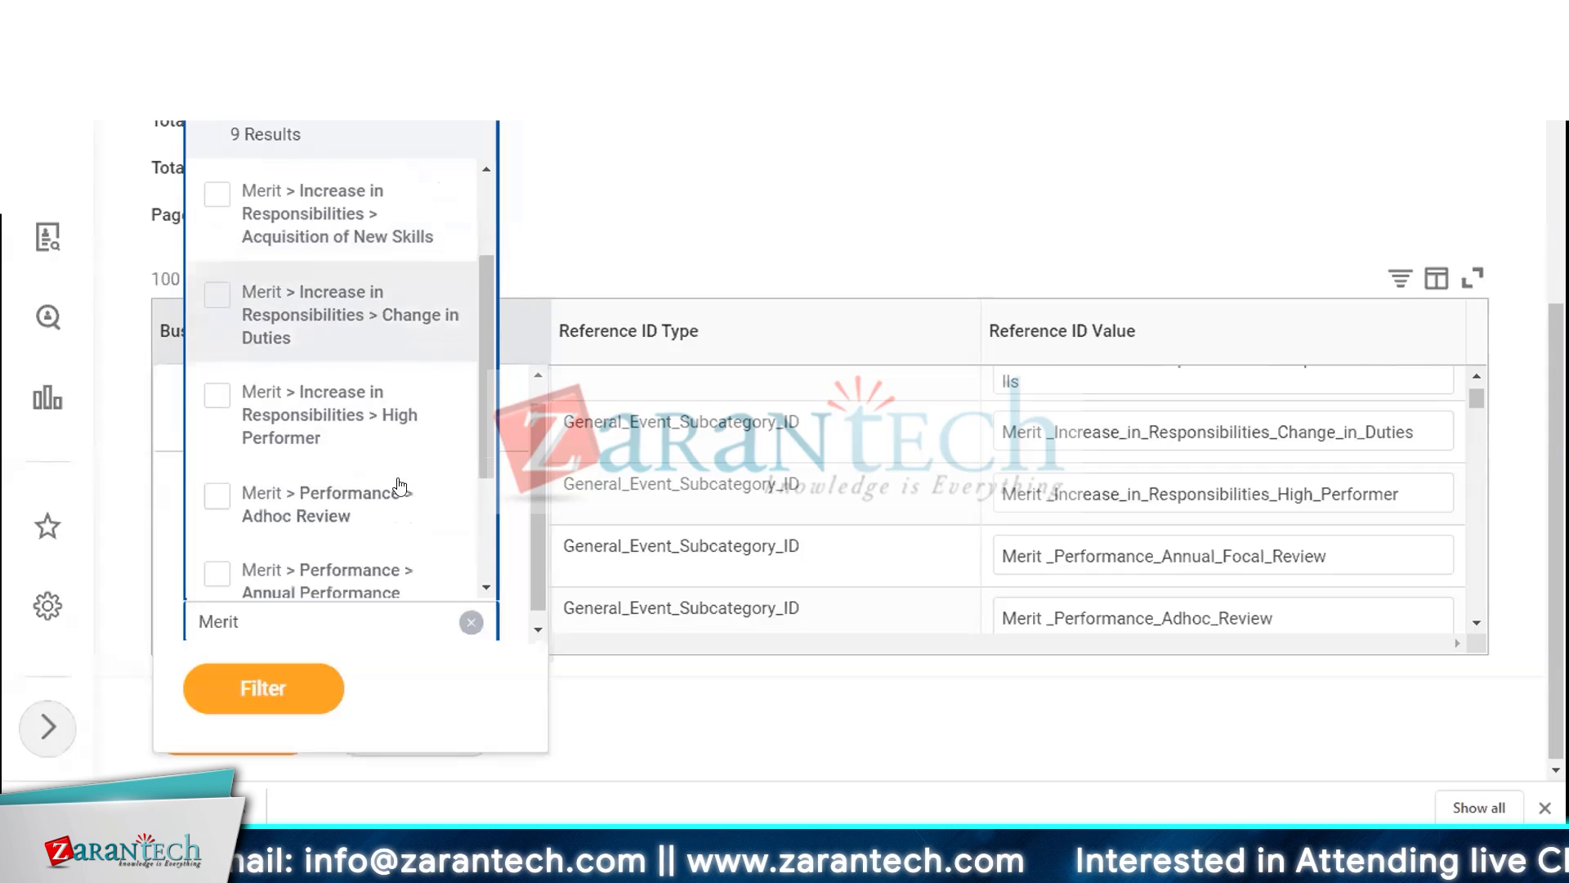
{"action": "scroll", "coordinate": [354, 483], "scroll_direction": "down", "scroll_amount": 1}
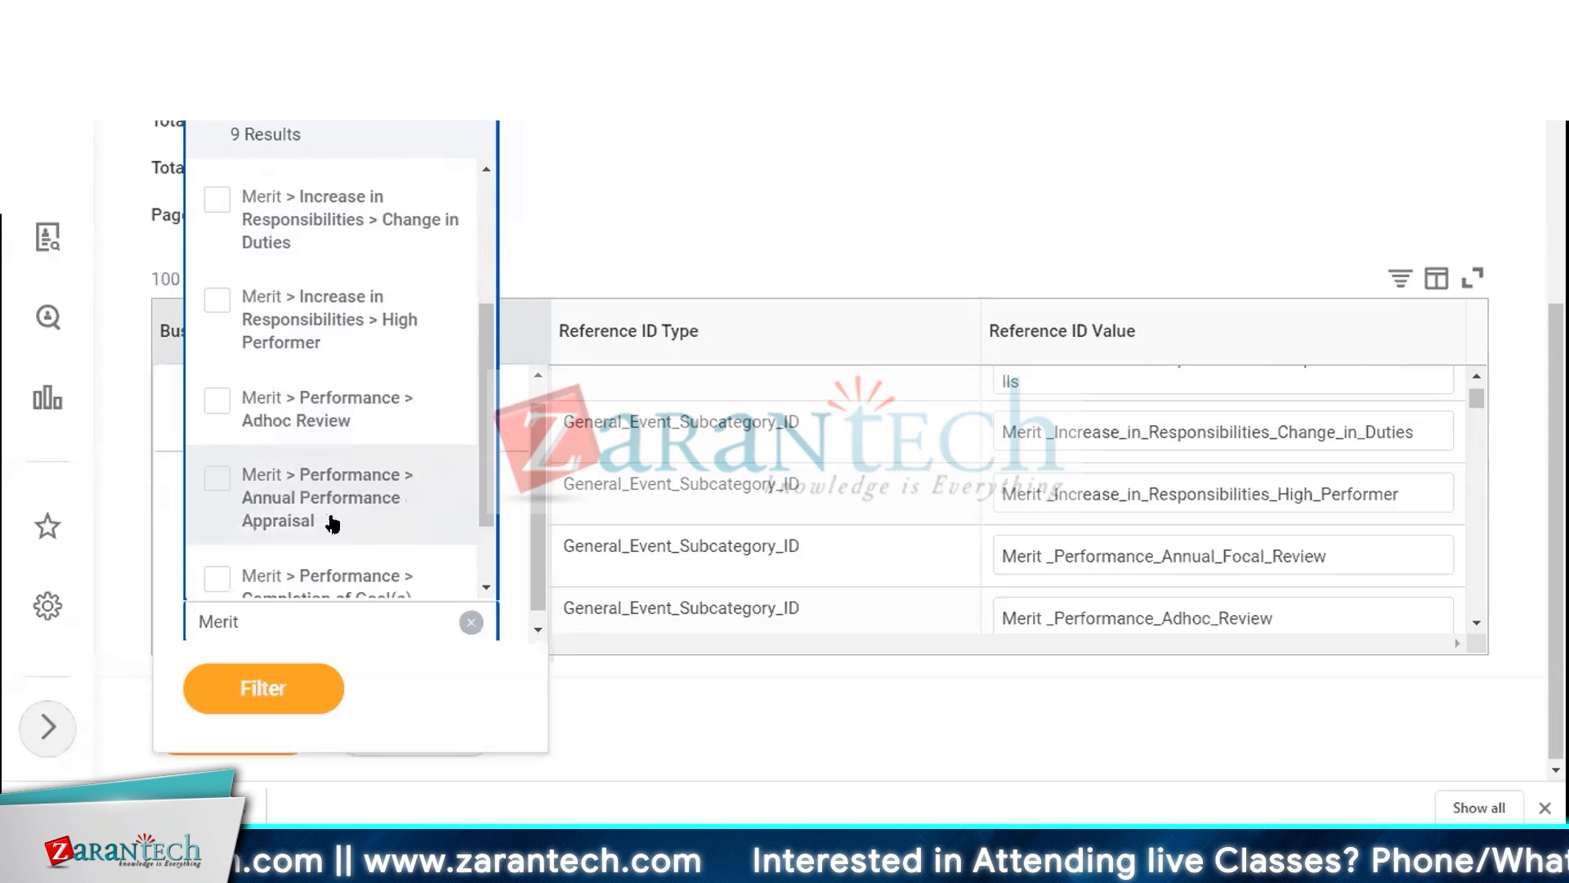
{"action": "left_click", "coordinate": [332, 515]}
{"action": "left_click", "coordinate": [262, 689]}
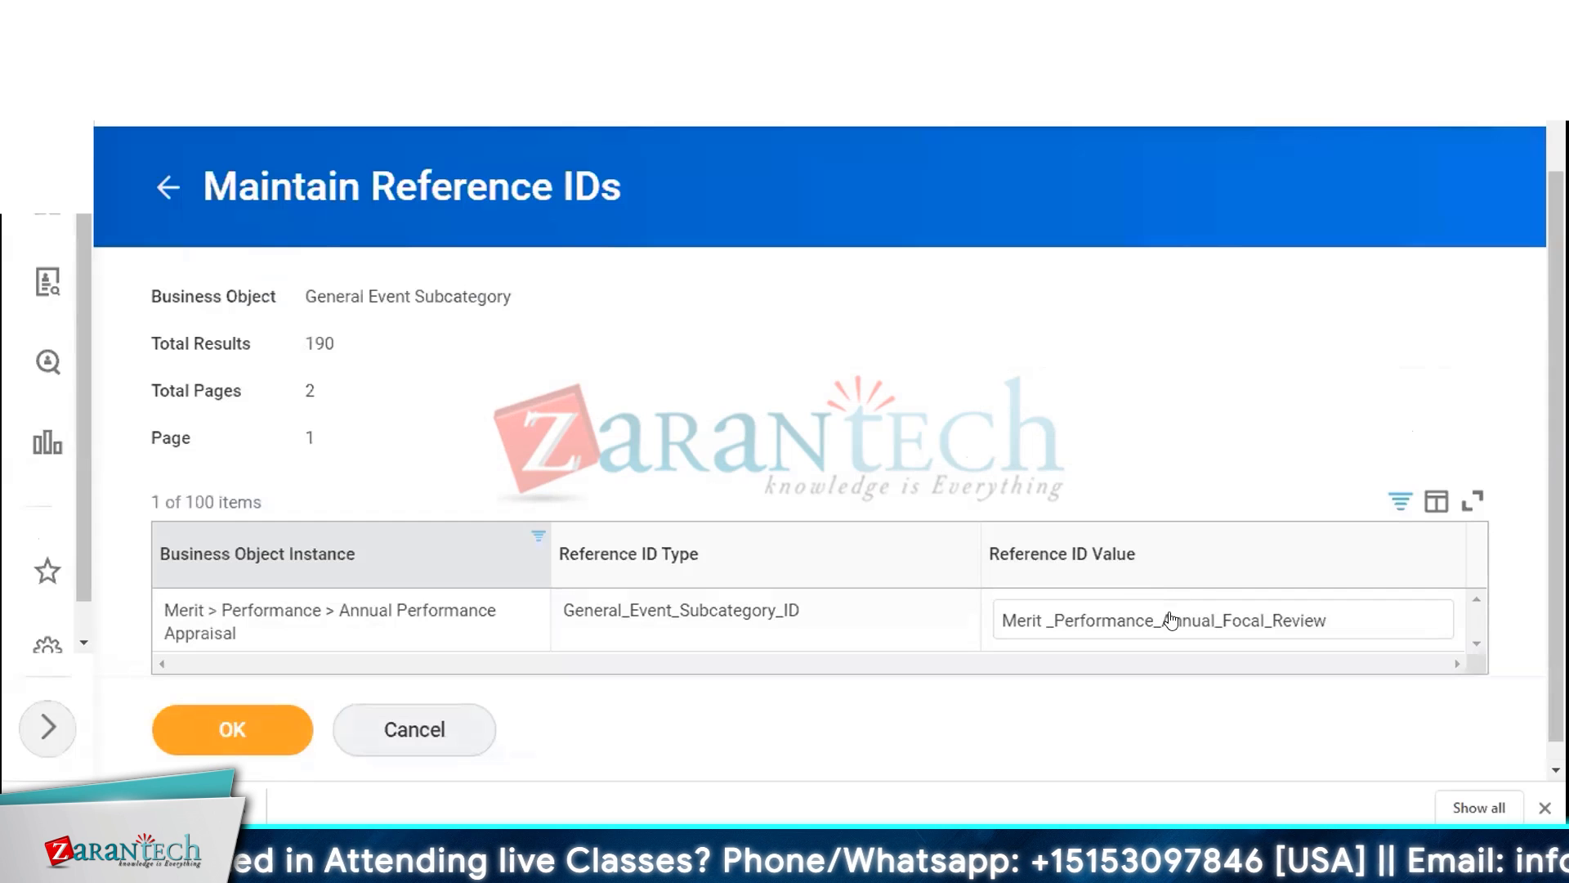
Copy the Merit_Performance_Annual_Focal_Review reference ID value and paste it as the Reason in rows 6 to 10
{"action": "triple_click", "coordinate": [1208, 625]}
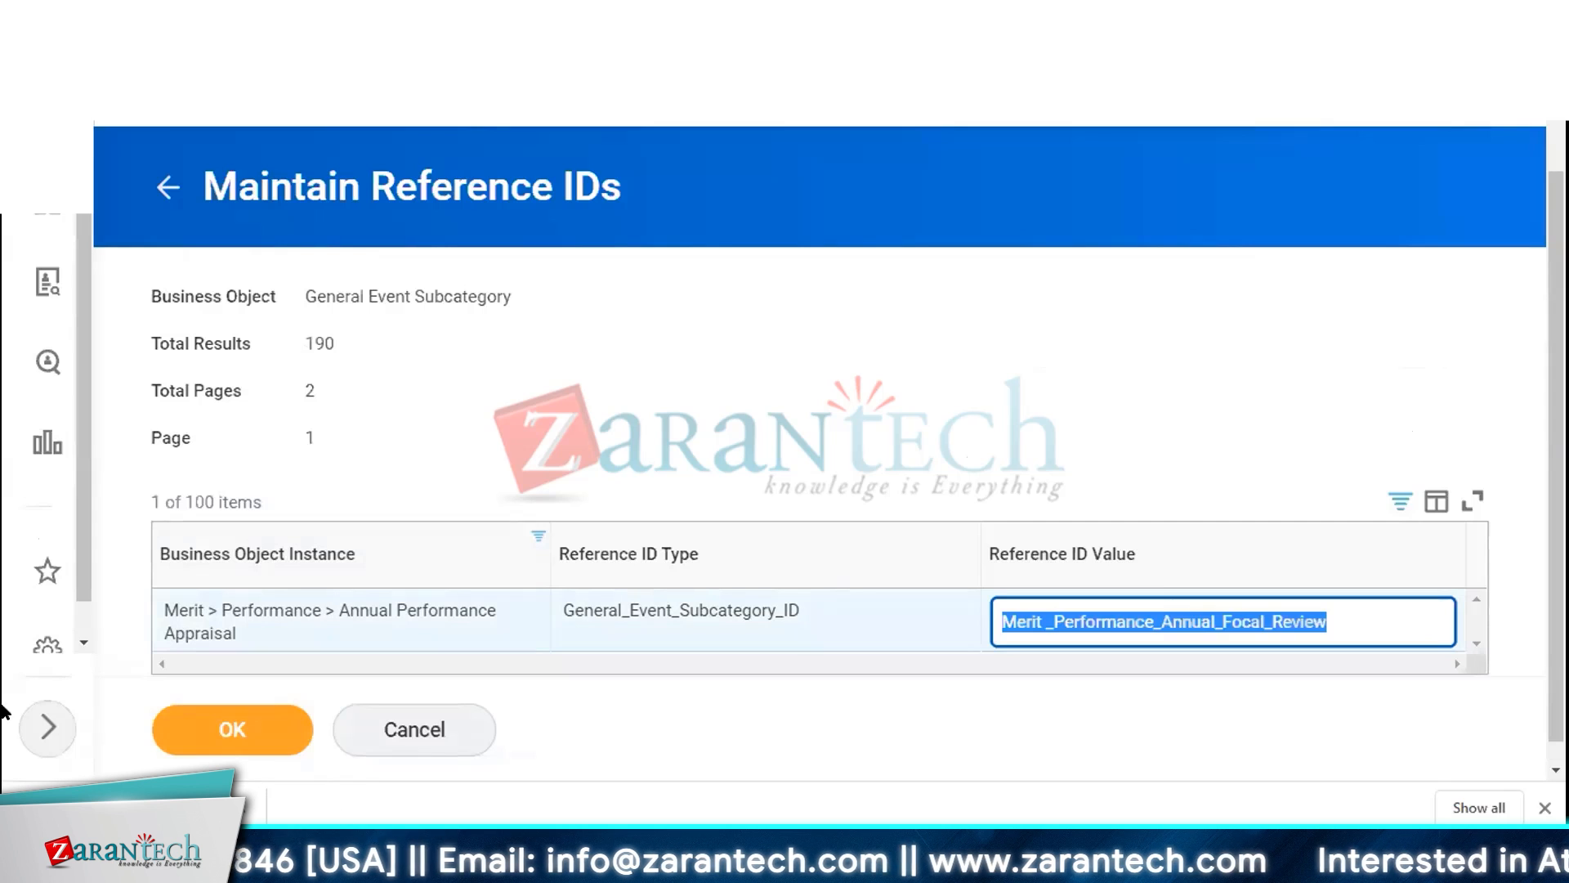
{"action": "key", "text": "alt+Tab"}
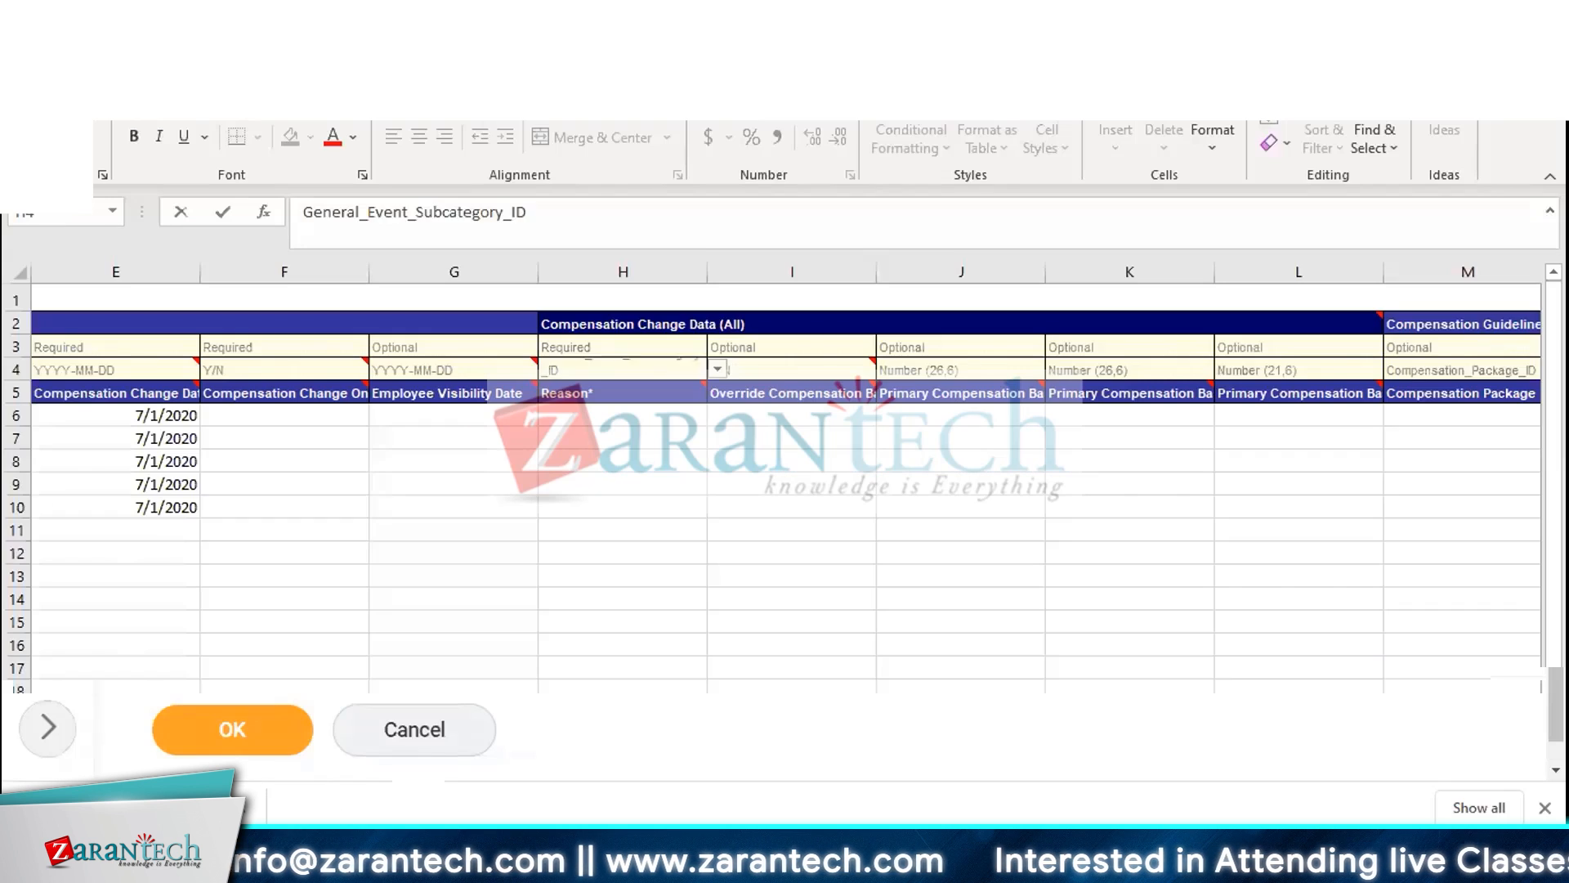
{"action": "left_click", "coordinate": [613, 414]}
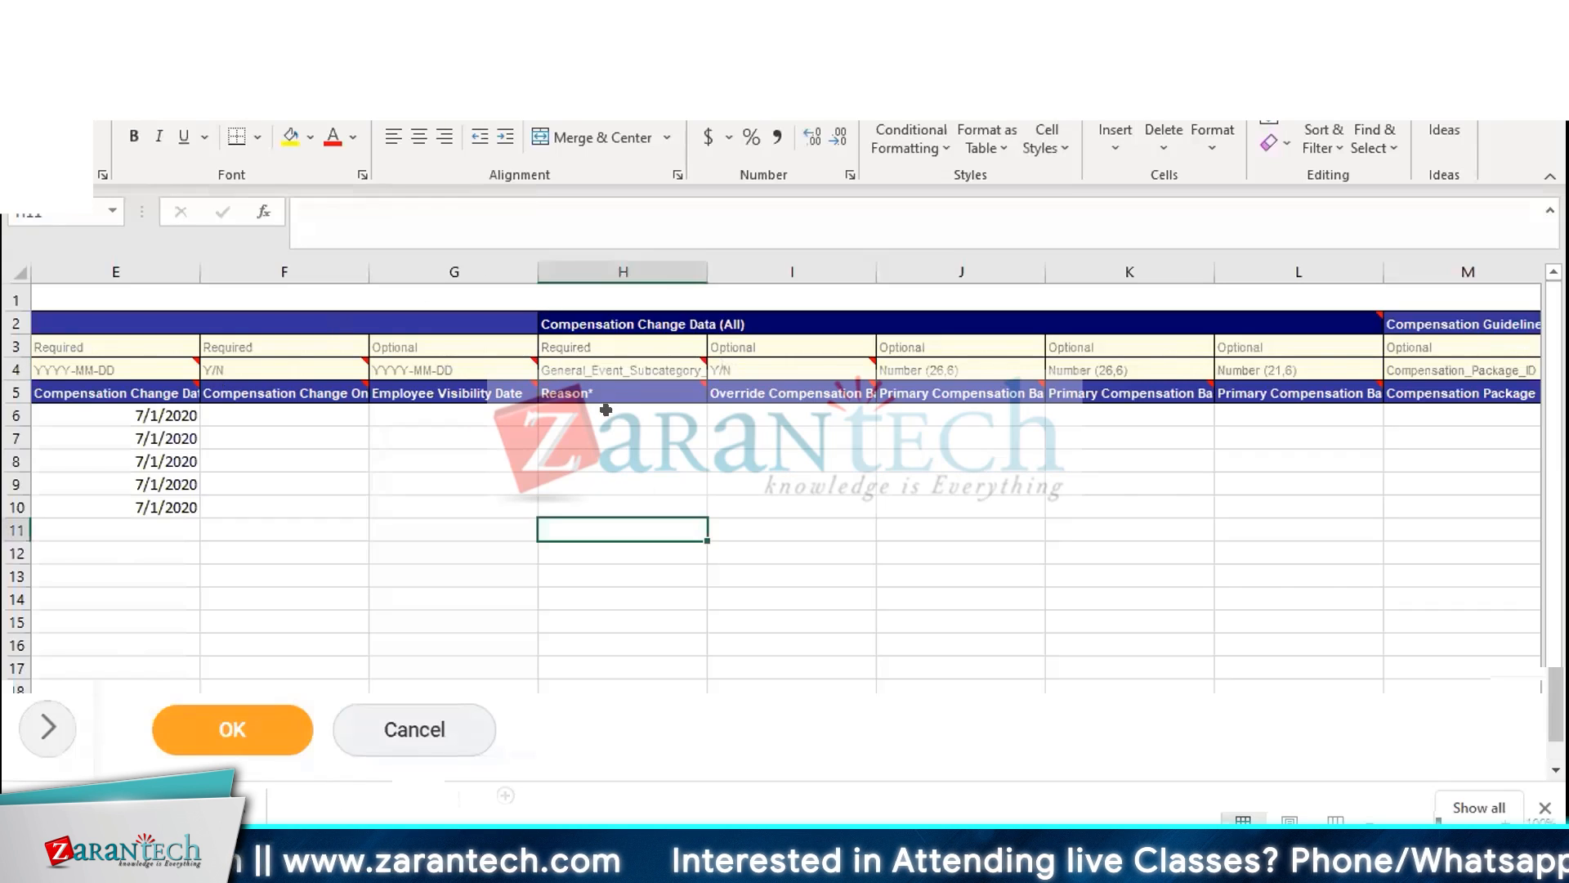
{"action": "type", "text": "Merit_Performance_Annual_Focal_Review"}
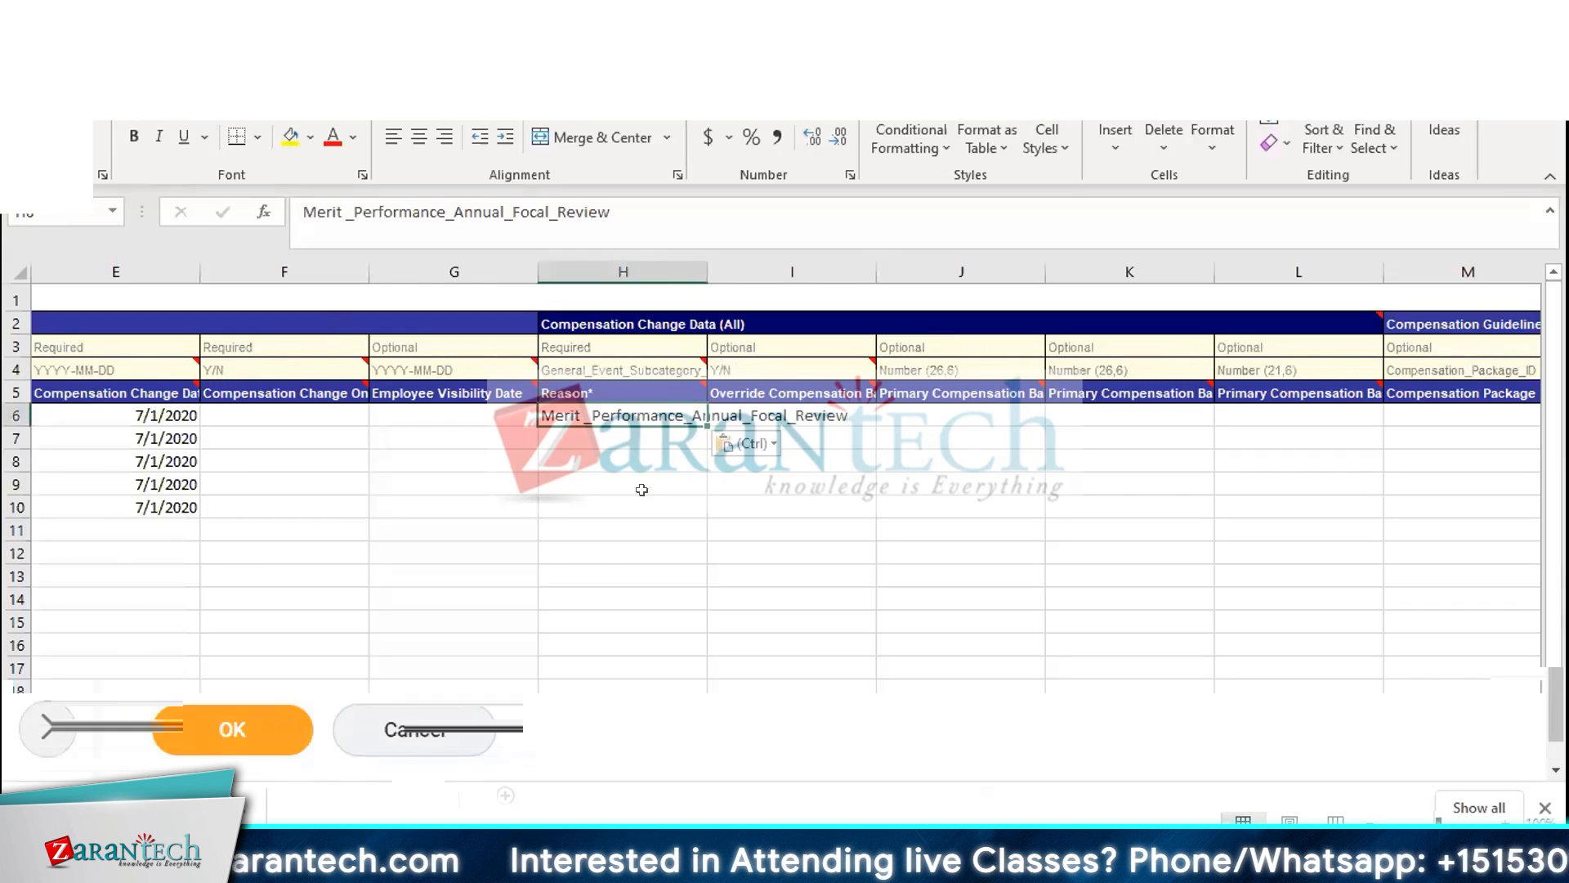
{"action": "left_click", "coordinate": [619, 448]}
{"action": "type", "text": "Merit_Performance_Annual_Focal_Review"}
{"action": "left_click", "coordinate": [602, 462]}
{"action": "type", "text": "Merit_Performance_Annual_Focal_Review"}
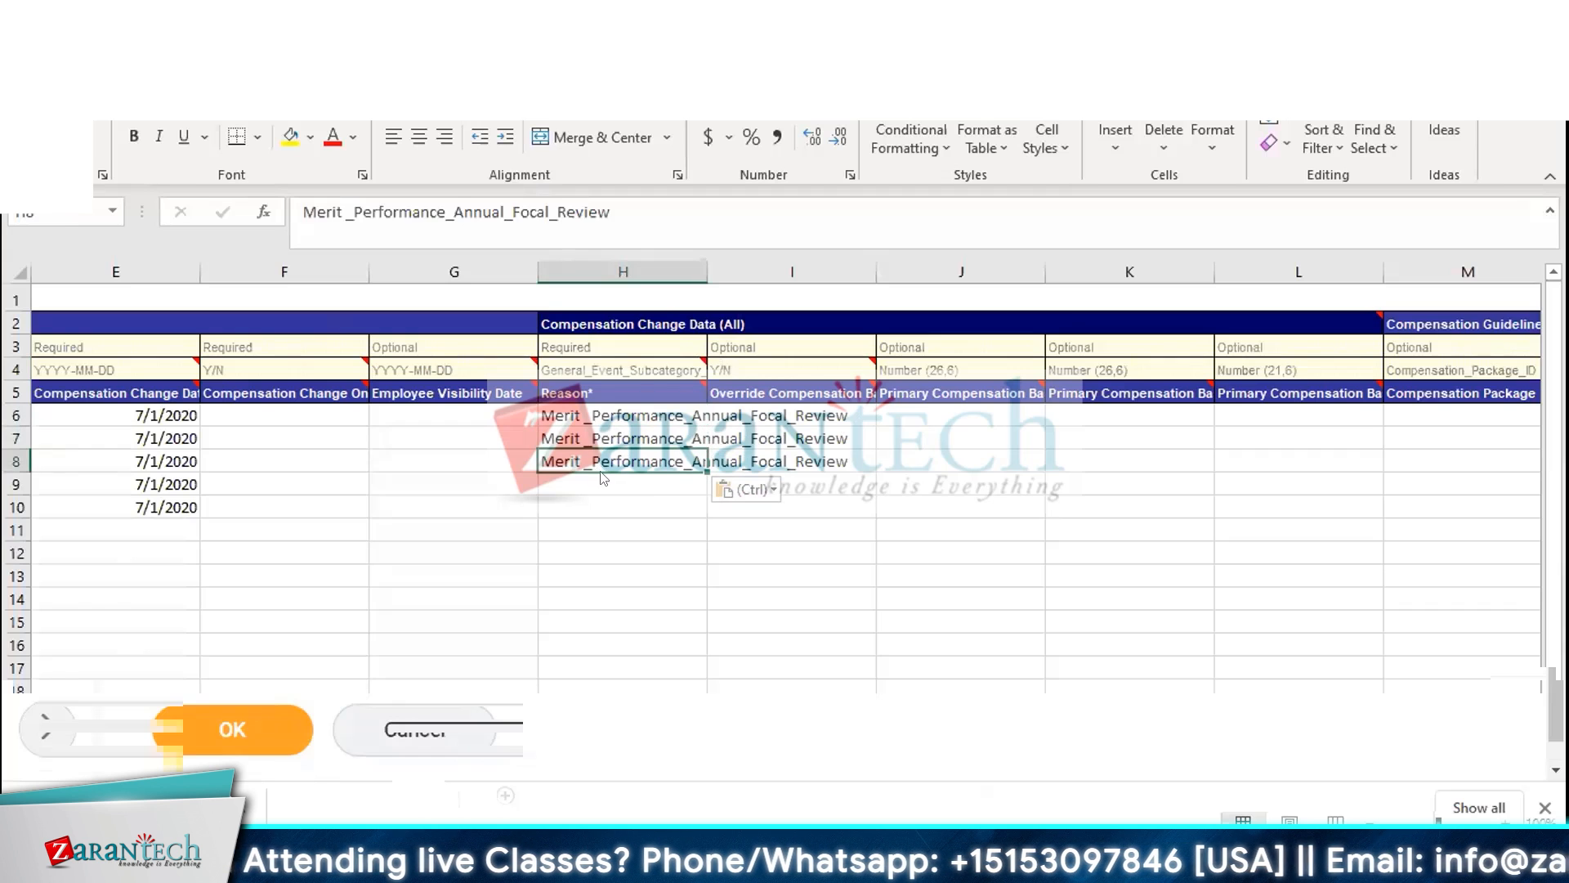
{"action": "left_click", "coordinate": [599, 483]}
{"action": "key", "text": "ctrl+v"}
{"action": "left_click", "coordinate": [602, 507]}
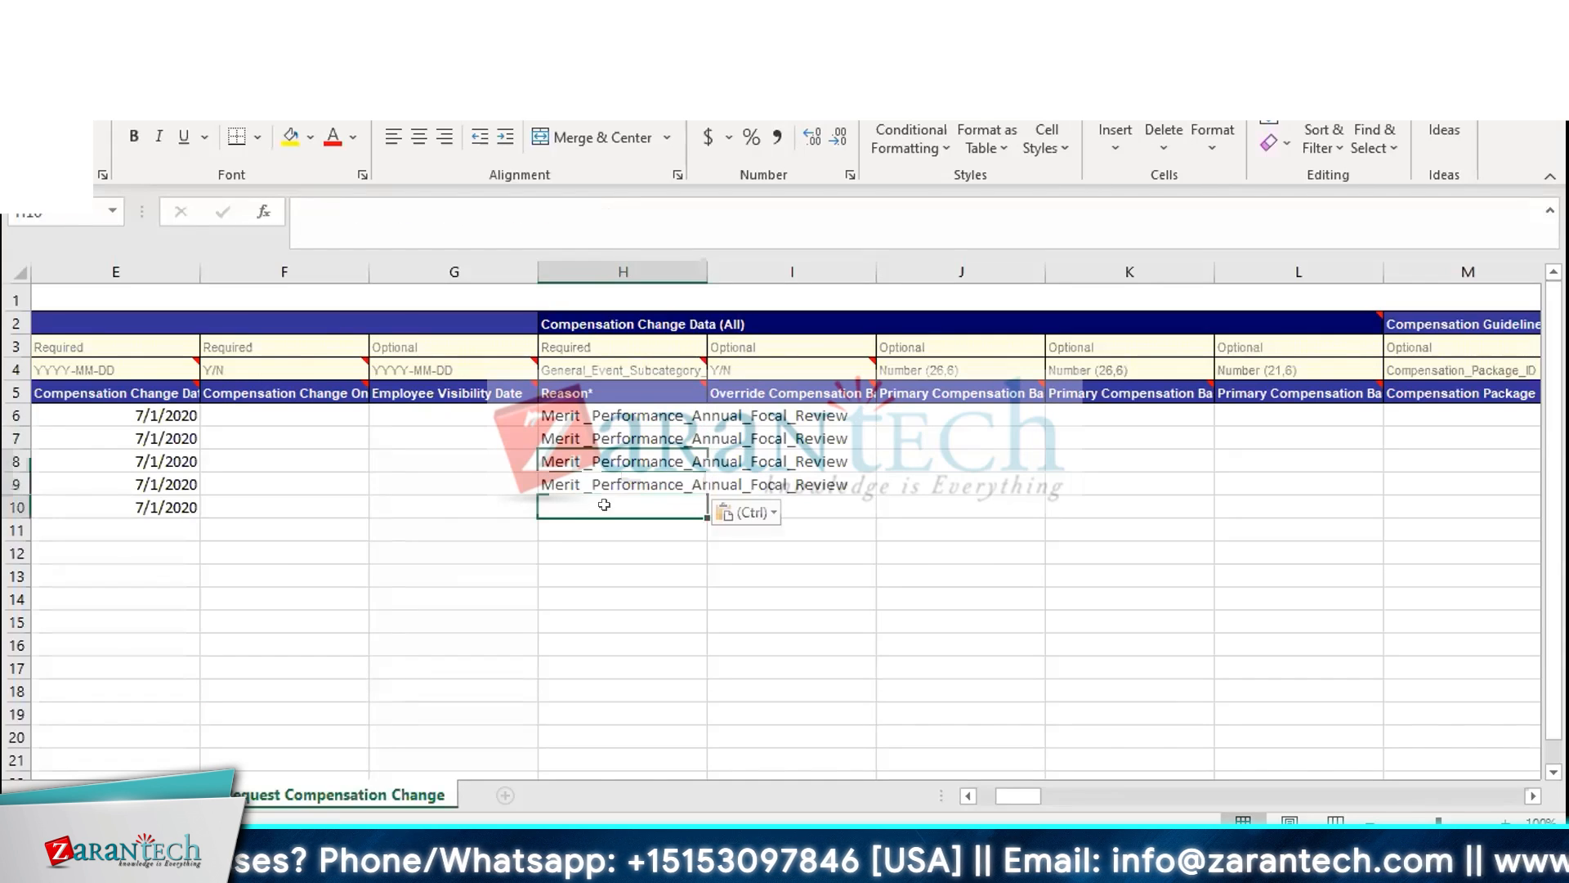
{"action": "key", "text": "ctrl+v"}
Review the template's column headers from Override Compensation Basis through the Pay Plan Sub Data columns
{"action": "key", "text": "alt+Tab"}
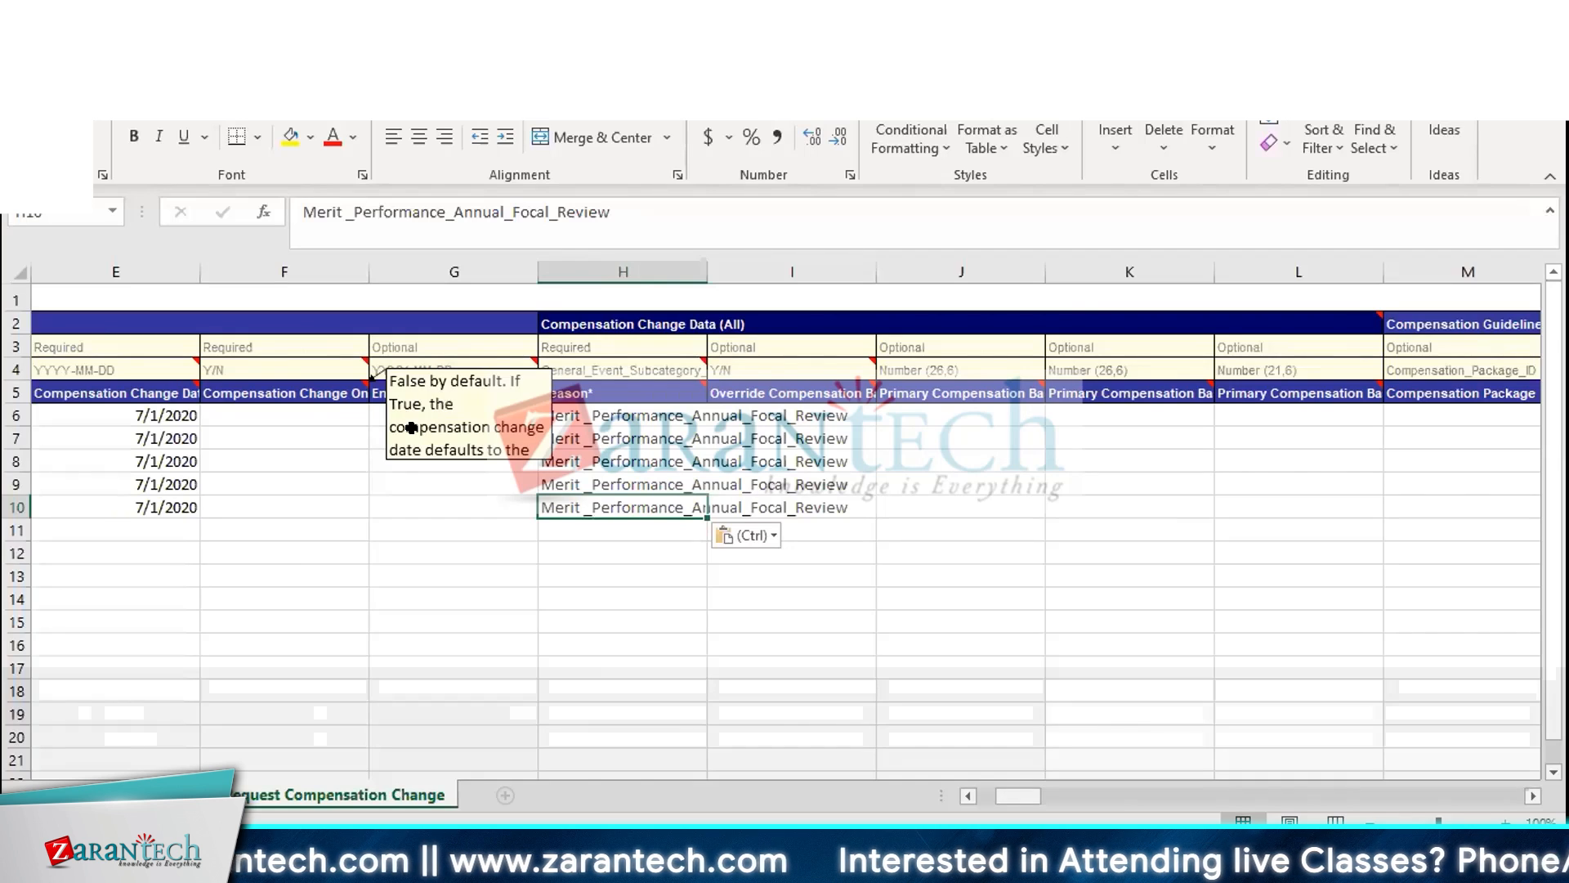
{"action": "key", "text": "Up"}
{"action": "key", "text": "Up"}
{"action": "key", "text": "Up"}
{"action": "key", "text": "Up"}
{"action": "key", "text": "Right"}
{"action": "key", "text": "Right"}
{"action": "key", "text": "Right"}
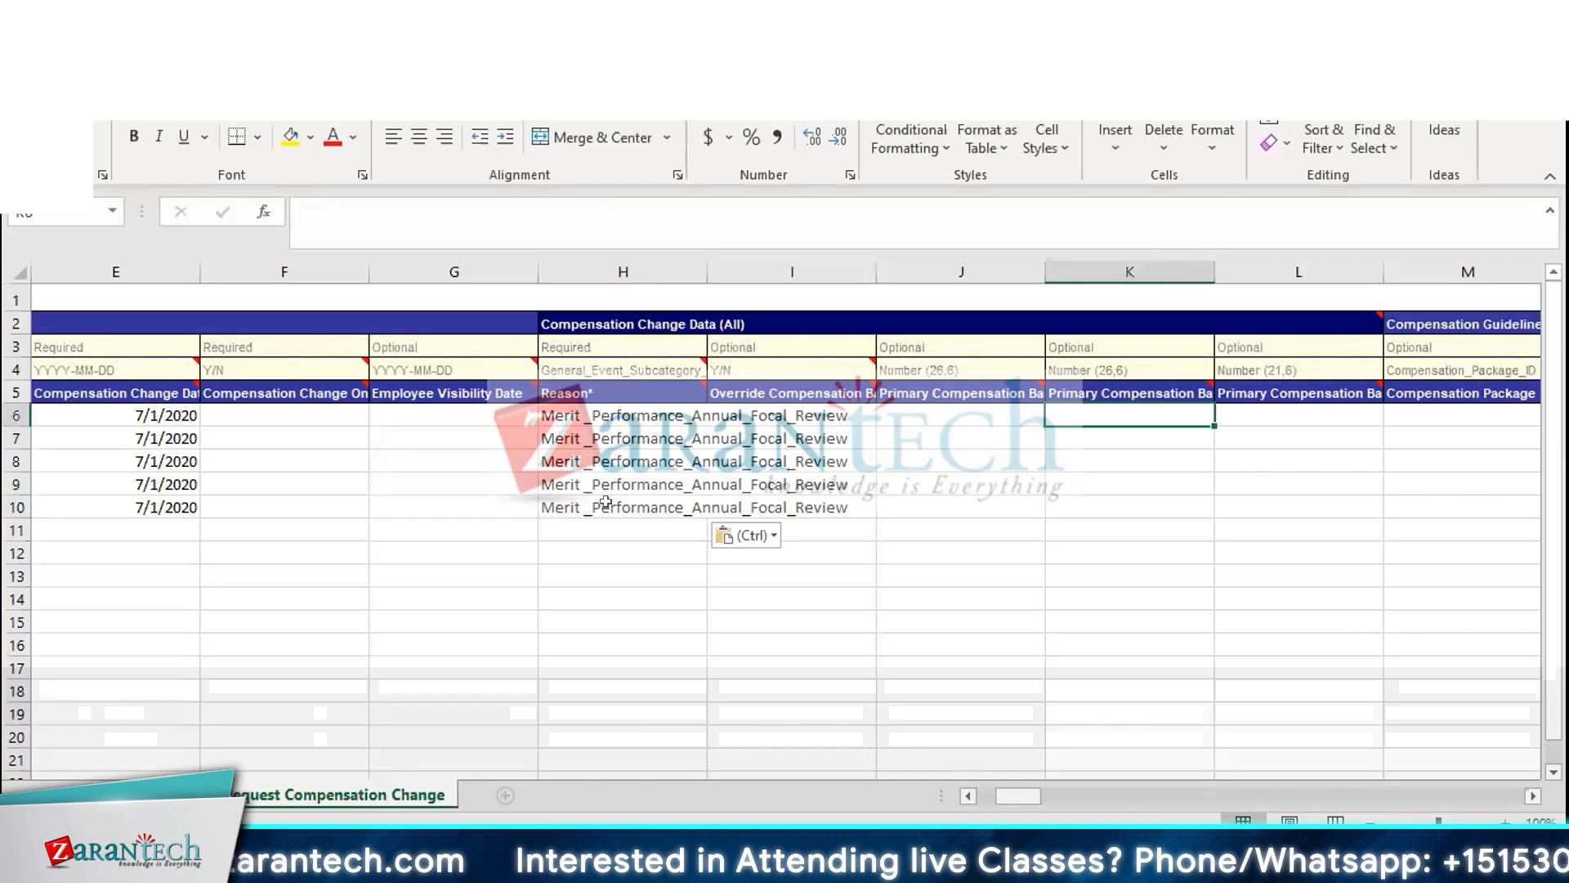
{"action": "key", "text": "Left"}
{"action": "key", "text": "Left"}
{"action": "key", "text": "Left"}
{"action": "key", "text": "Up"}
{"action": "key", "text": "Right"}
{"action": "key", "text": "Right"}
{"action": "key", "text": "Right"}
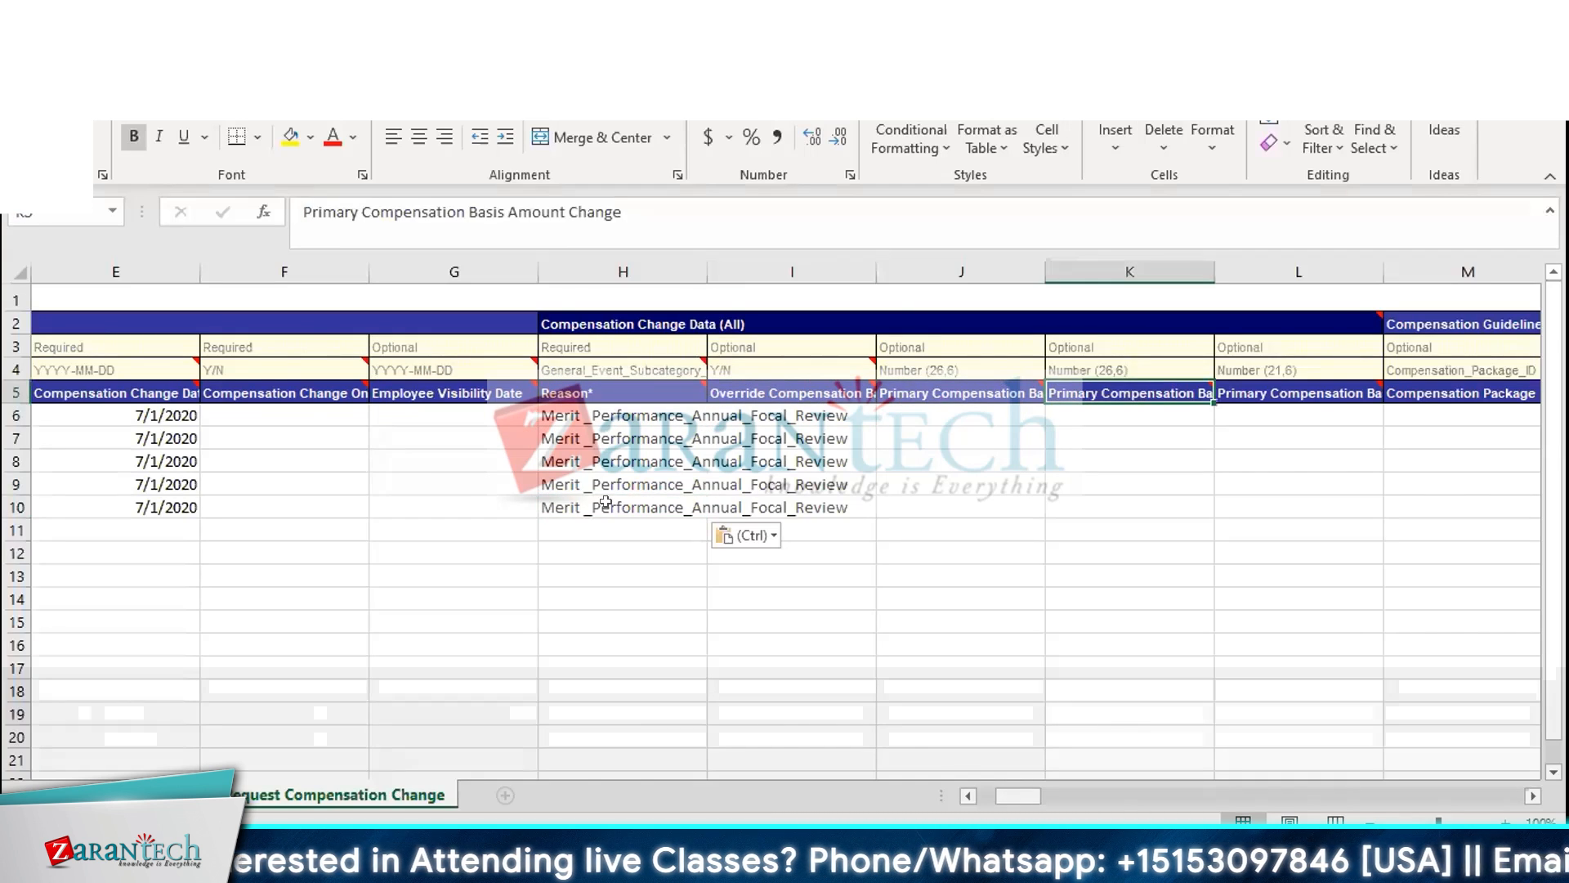
{"action": "key", "text": "Left"}
{"action": "key", "text": "Left"}
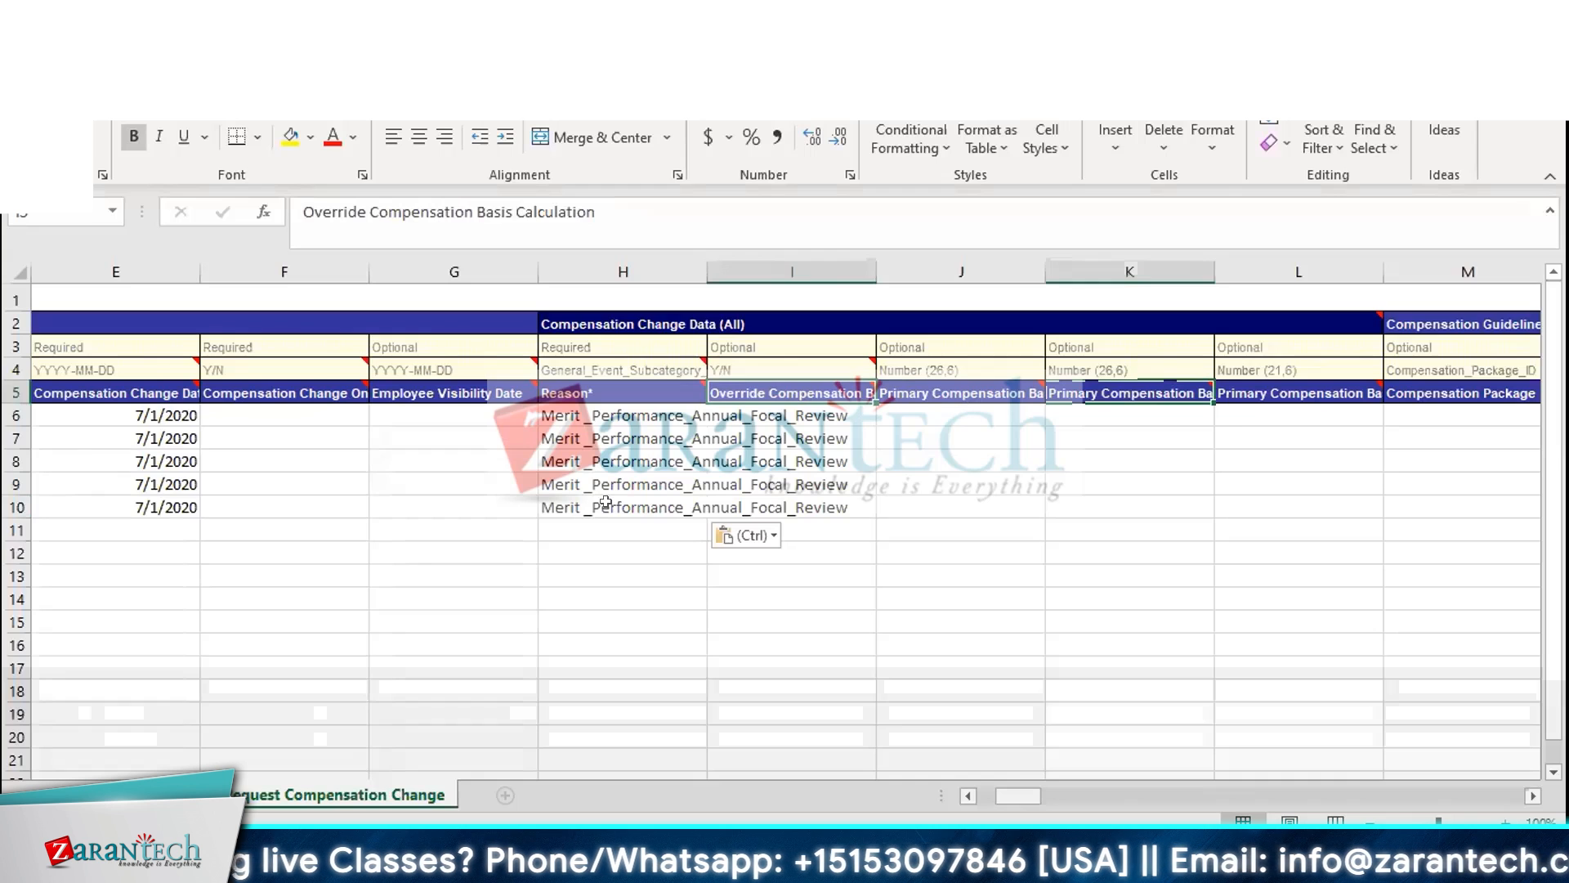
{"action": "key", "text": "Right"}
{"action": "key", "text": "Right"}
{"action": "key", "text": "Right"}
{"action": "key", "text": "Right"}
{"action": "key", "text": "Right"}
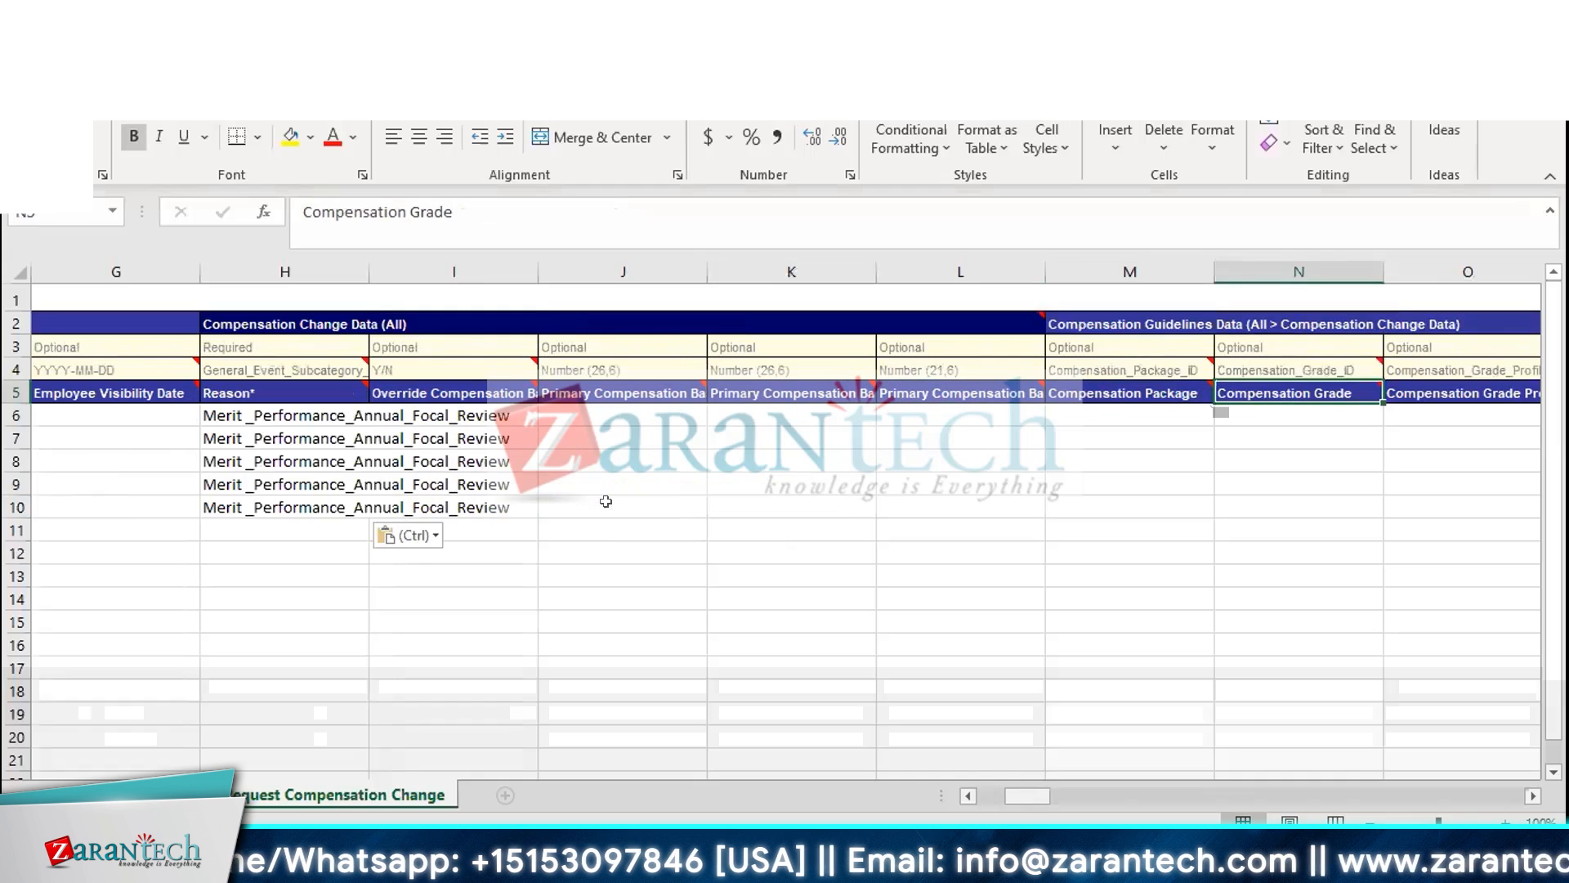
{"action": "key", "text": "Left"}
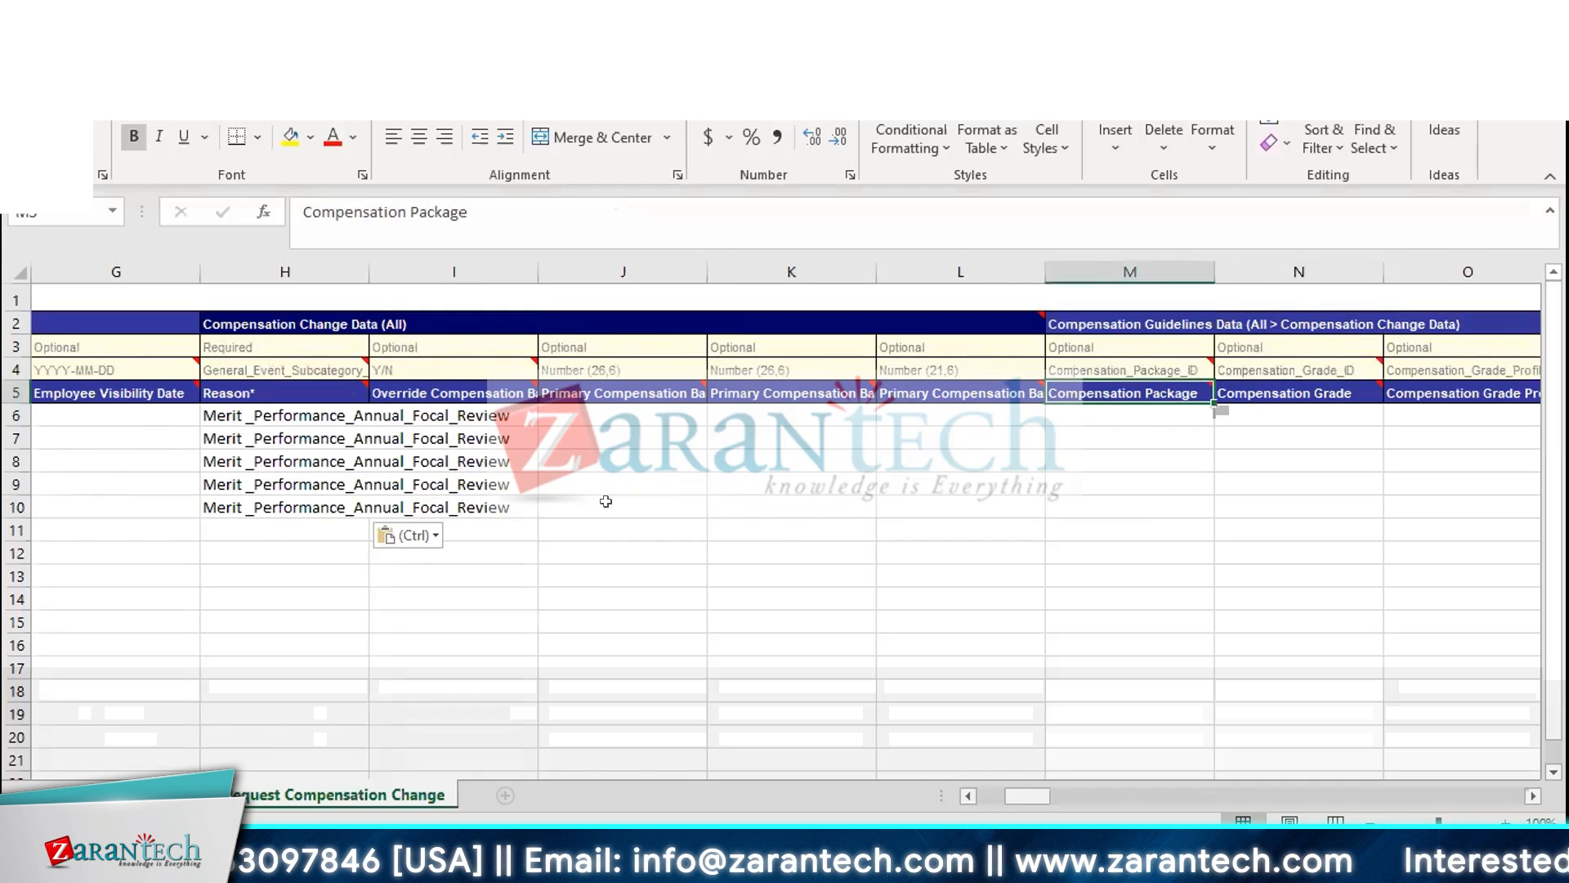
{"action": "key", "text": "Right"}
{"action": "key", "text": "Right"}
{"action": "key", "text": "Right"}
{"action": "key", "text": "Right"}
{"action": "key", "text": "Right"}
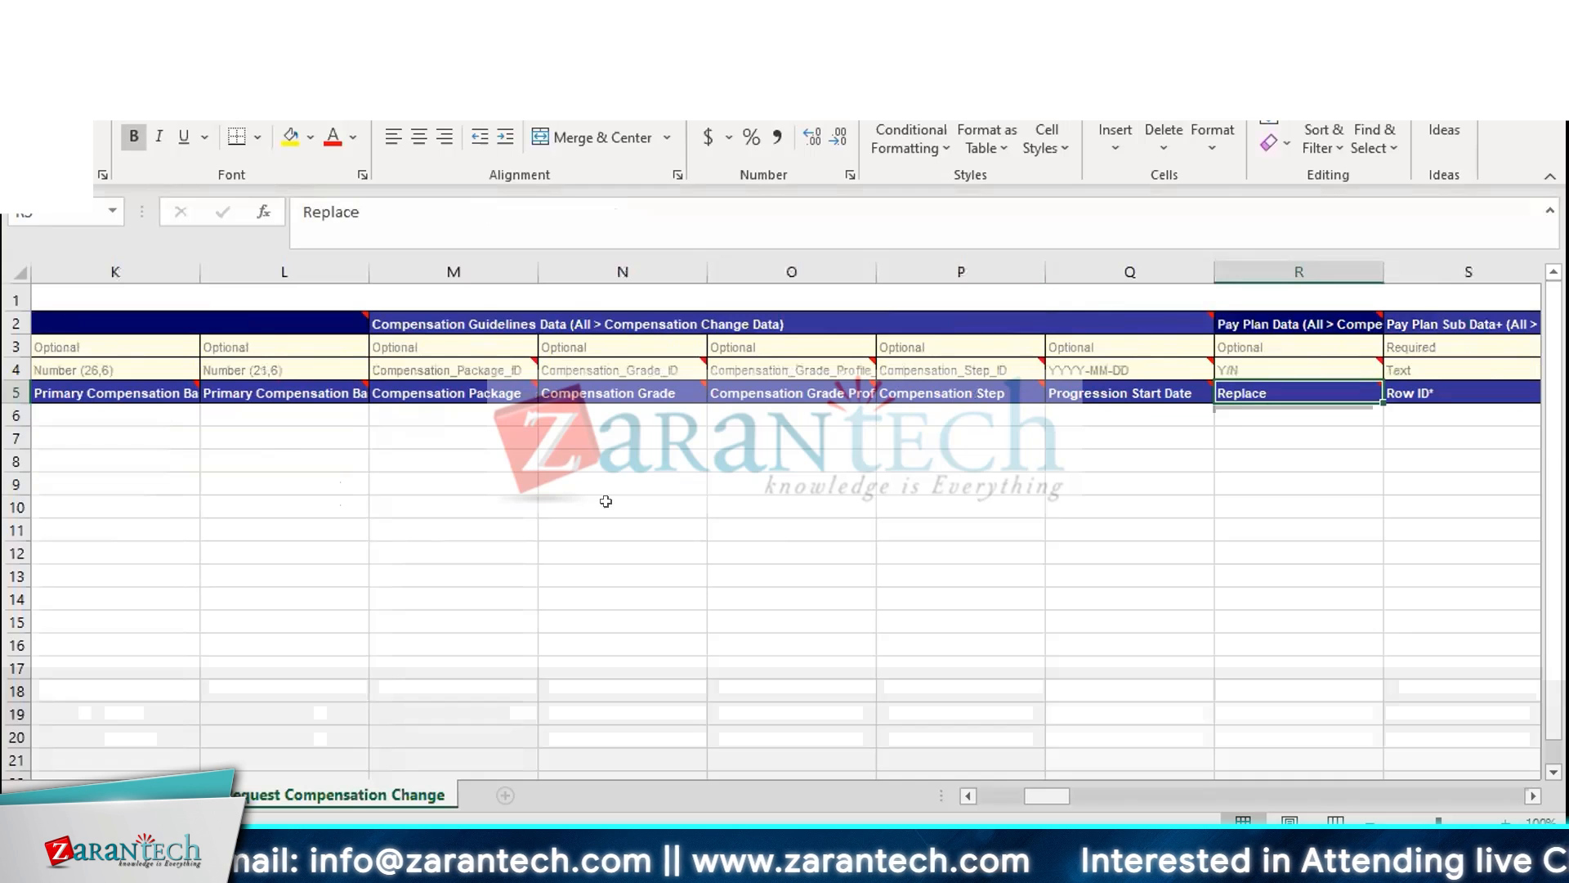
{"action": "key", "text": "Right"}
{"action": "key", "text": "Right"}
{"action": "key", "text": "Right"}
{"action": "key", "text": "Left"}
{"action": "key", "text": "Left"}
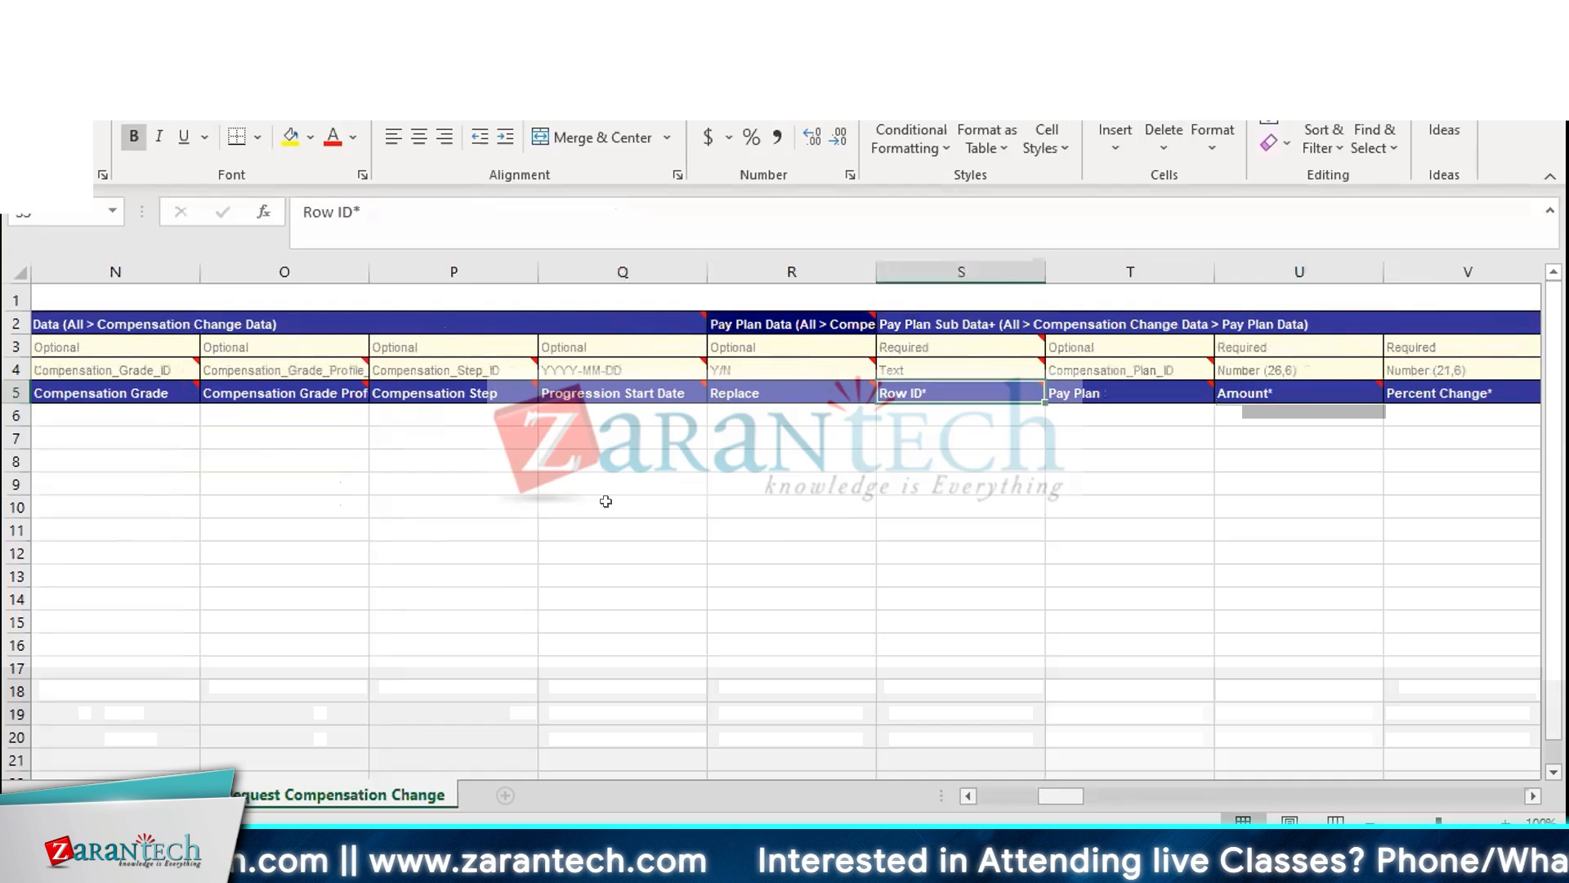
{"action": "key", "text": "Up"}
{"action": "key", "text": "Up"}
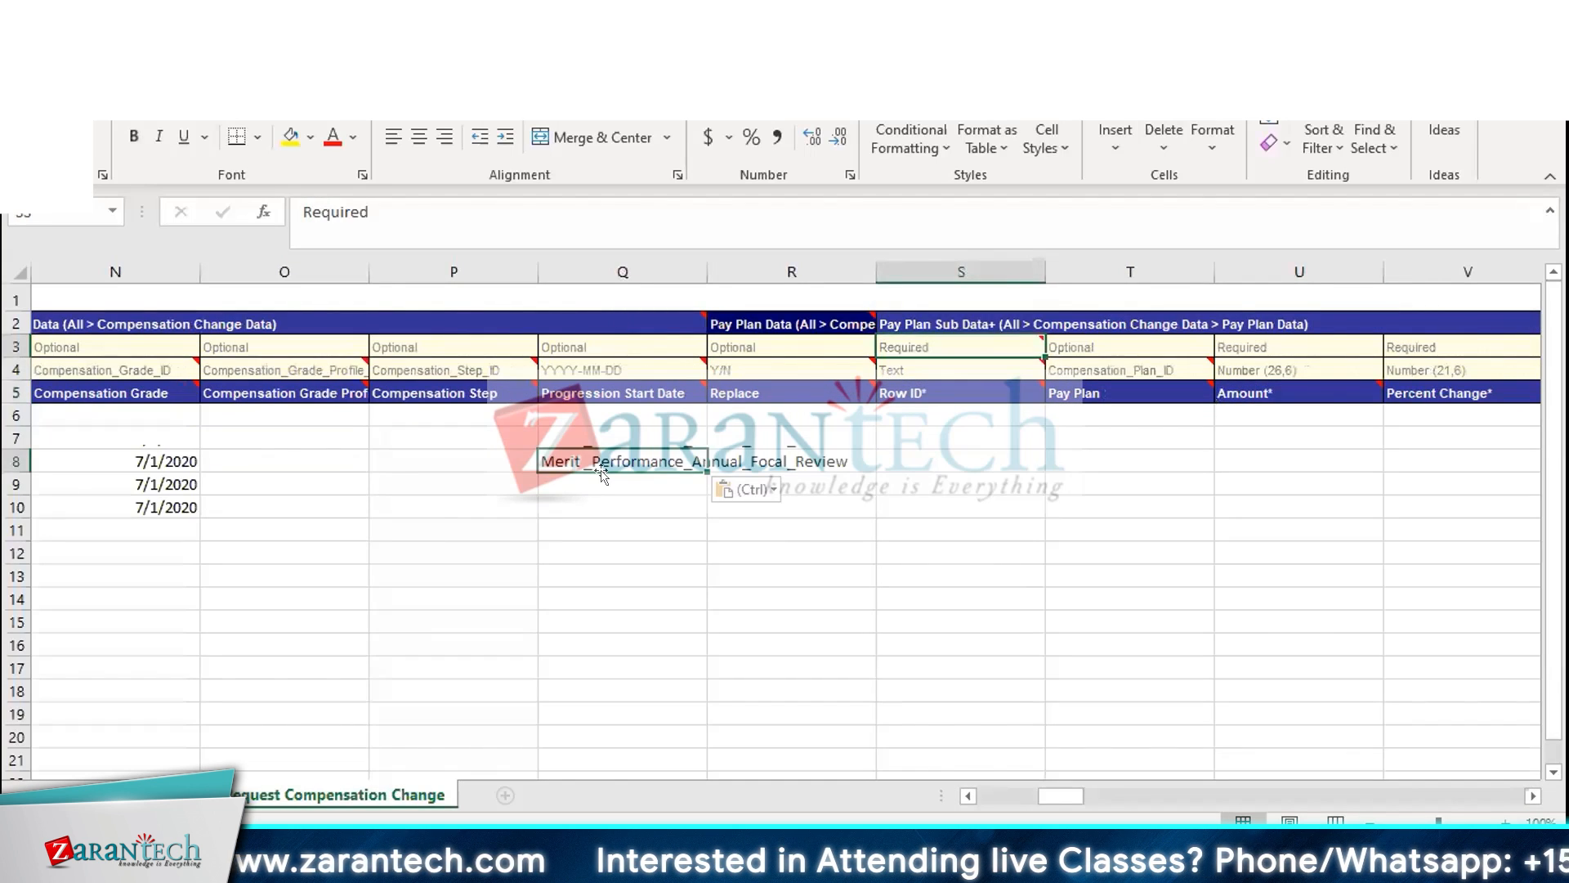
{"action": "key", "text": "Up"}
{"action": "key", "text": "Left"}
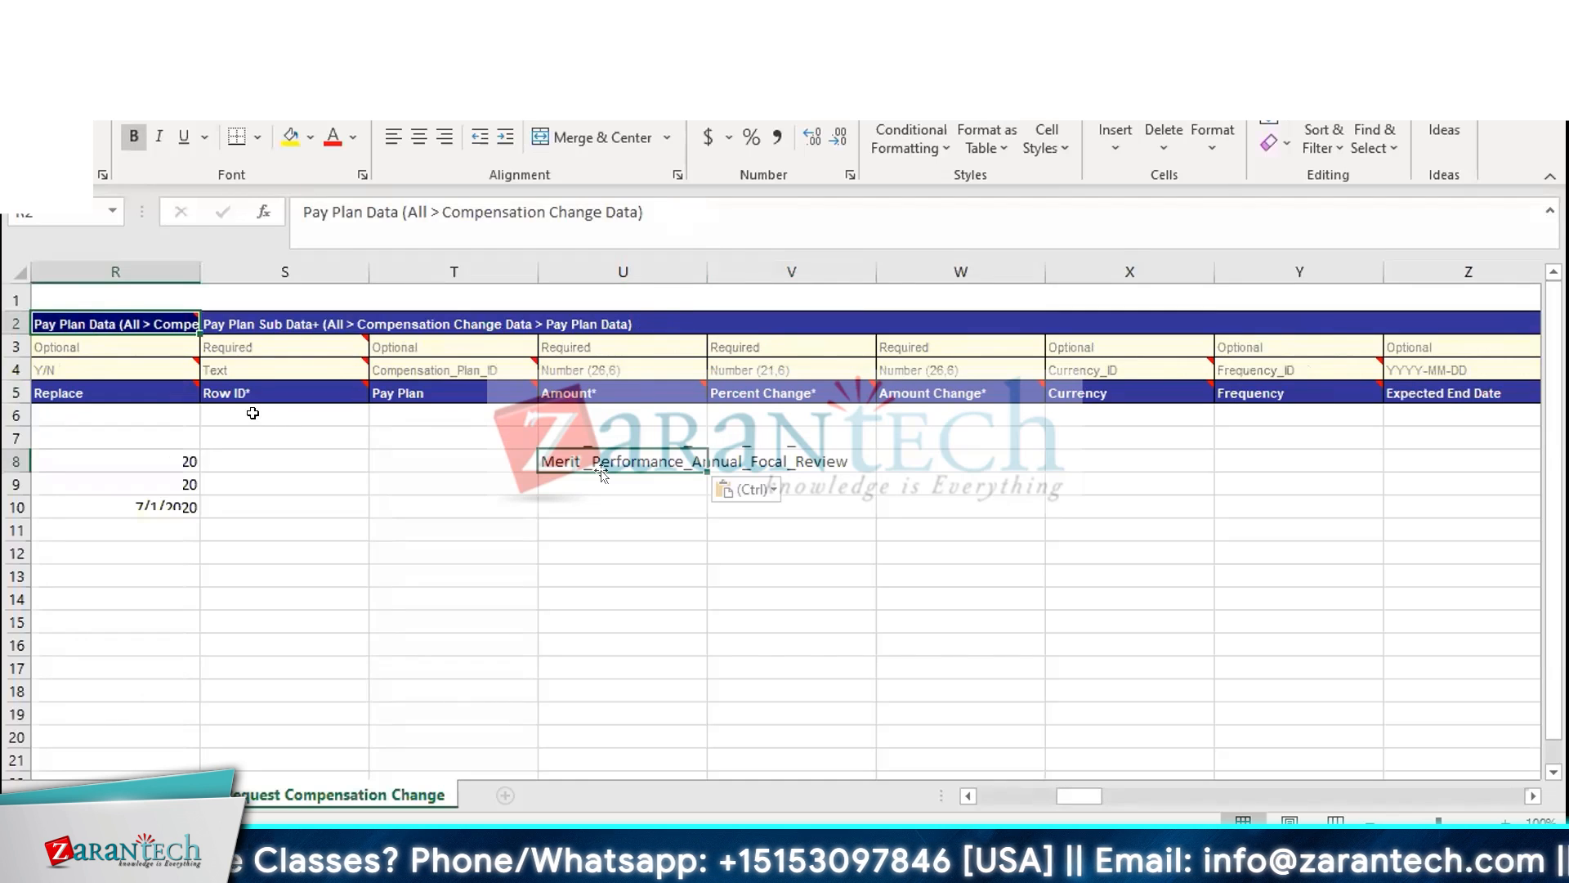
Enter Row IDs 1 to 5 for the five employee rows under Pay Plan Sub Data
{"action": "left_click", "coordinate": [252, 413]}
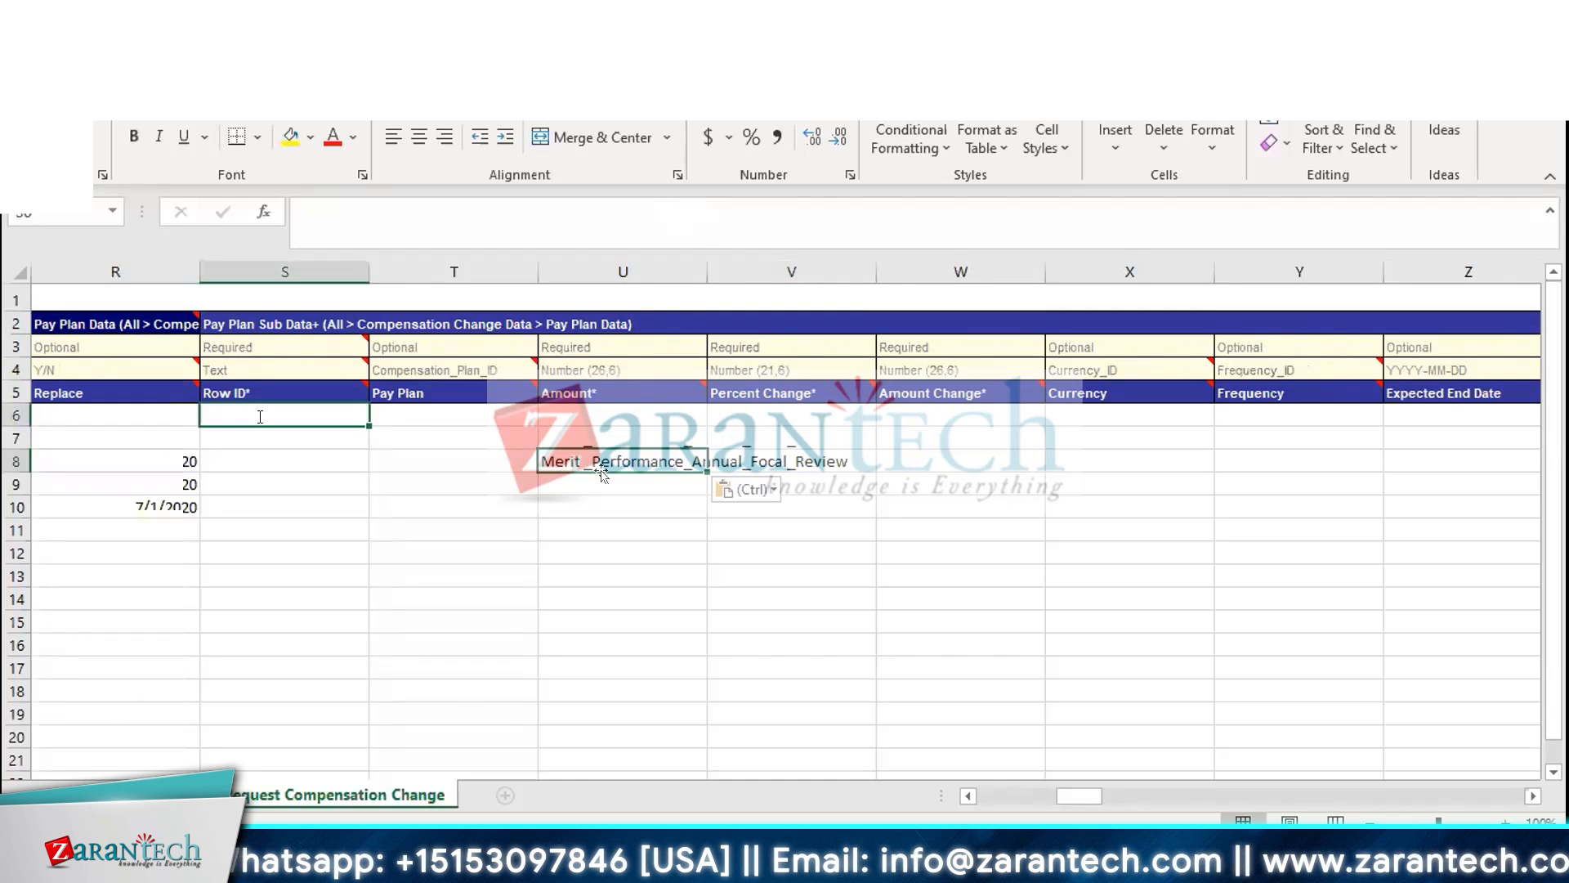
{"action": "type", "text": "1"}
{"action": "key", "text": "Return"}
{"action": "type", "text": "2"}
{"action": "key", "text": "Return"}
{"action": "type", "text": "3"}
{"action": "key", "text": "Return"}
{"action": "type", "text": "4"}
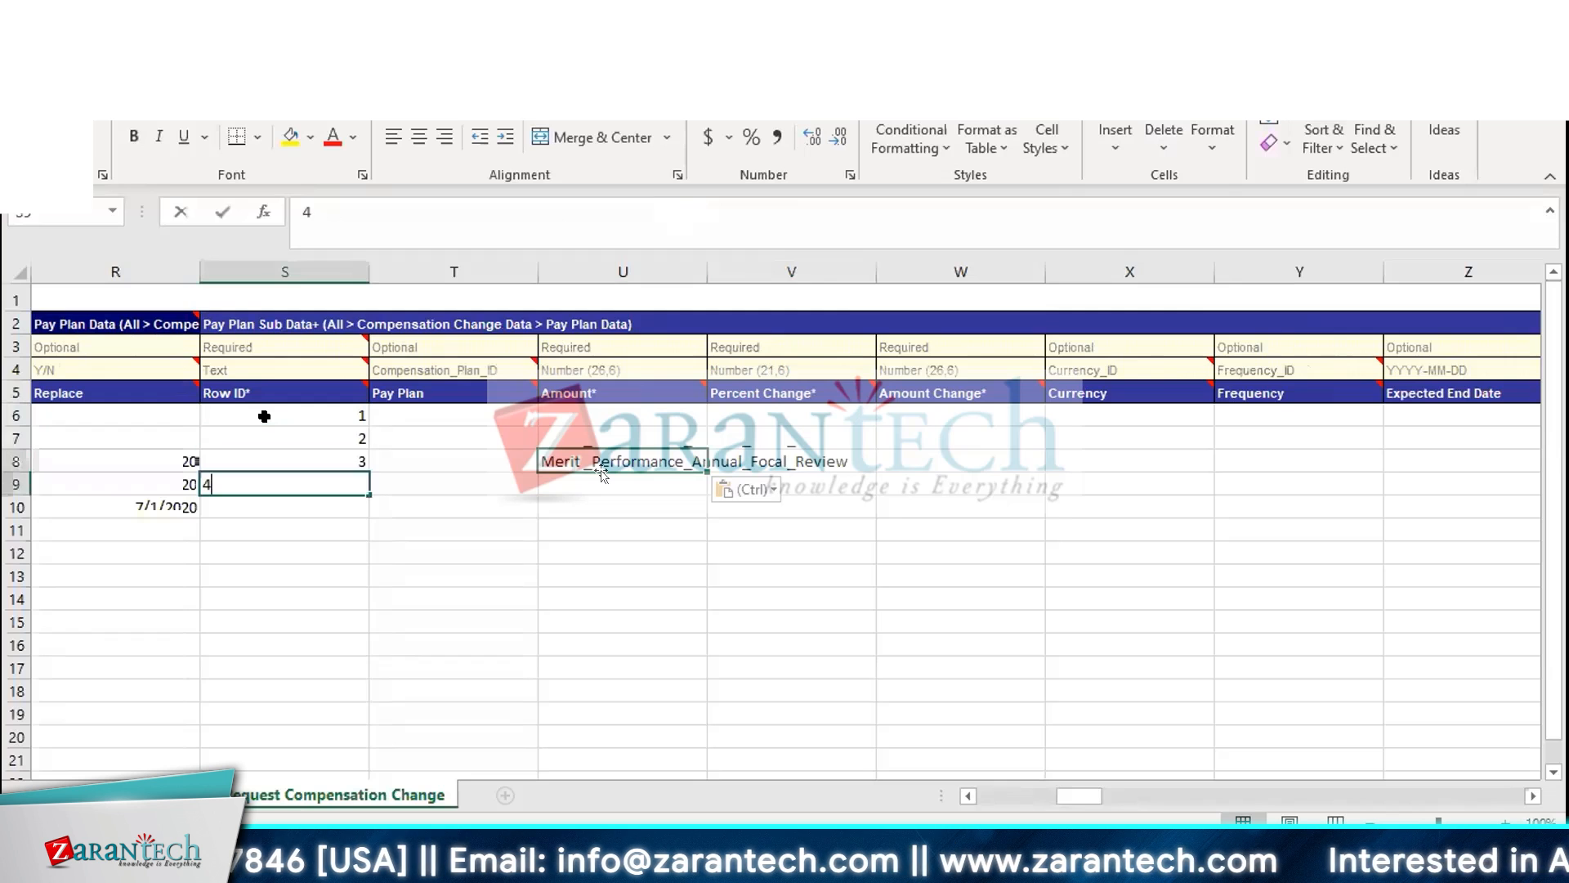
{"action": "key", "text": "Return"}
{"action": "type", "text": "5"}
Enter an Amount of 120000 for each of the five rows
{"action": "key", "text": "Up"}
{"action": "key", "text": "Up"}
{"action": "key", "text": "Up"}
{"action": "key", "text": "Right"}
{"action": "key", "text": "Right"}
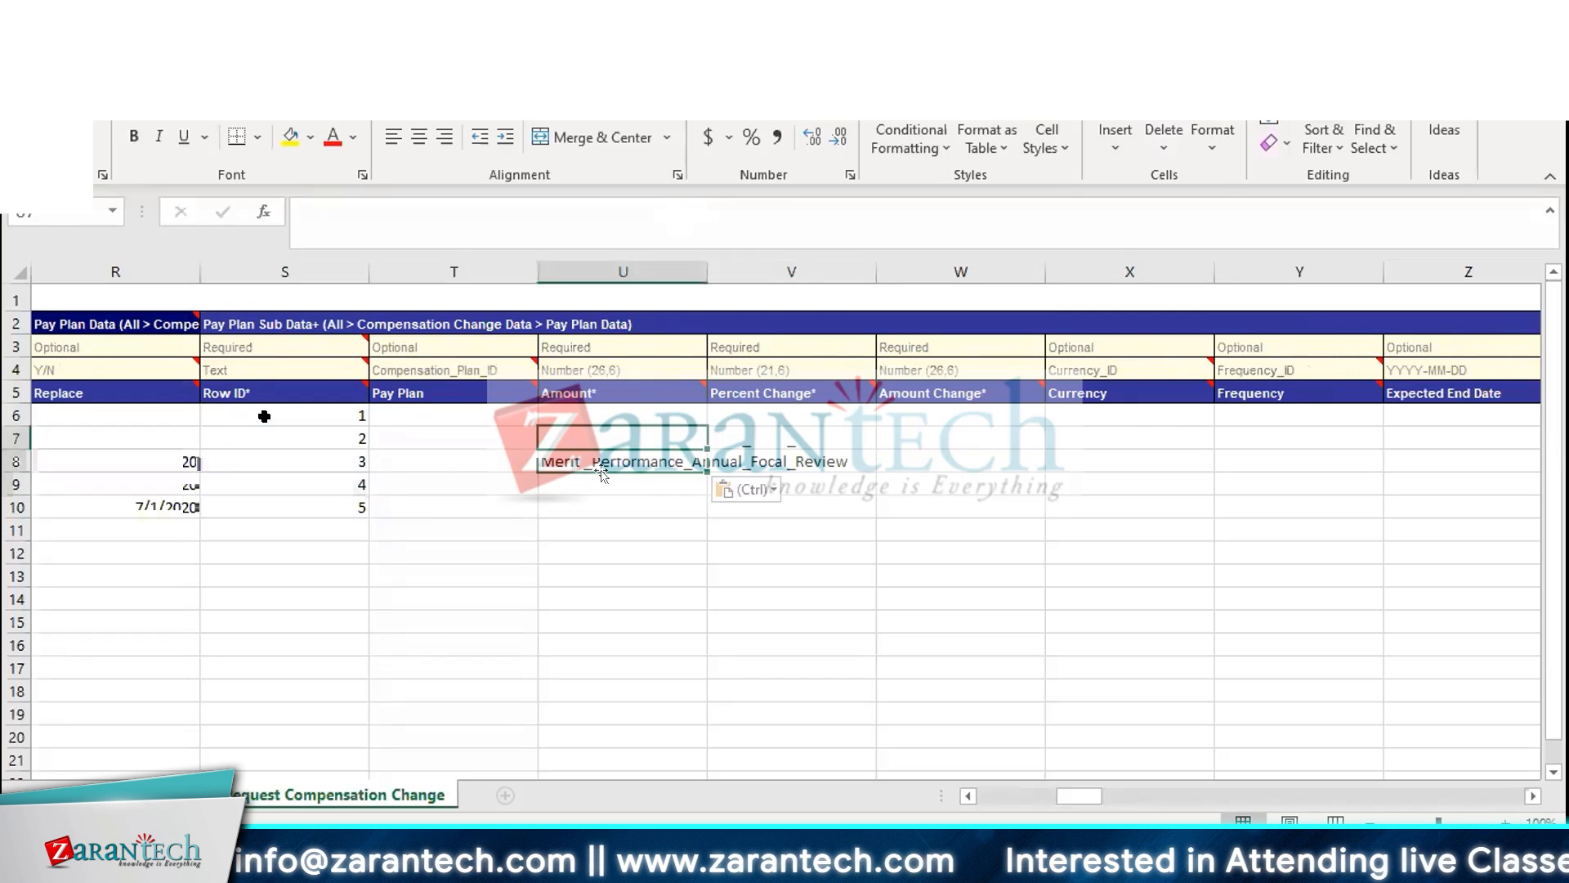
{"action": "key", "text": "Up"}
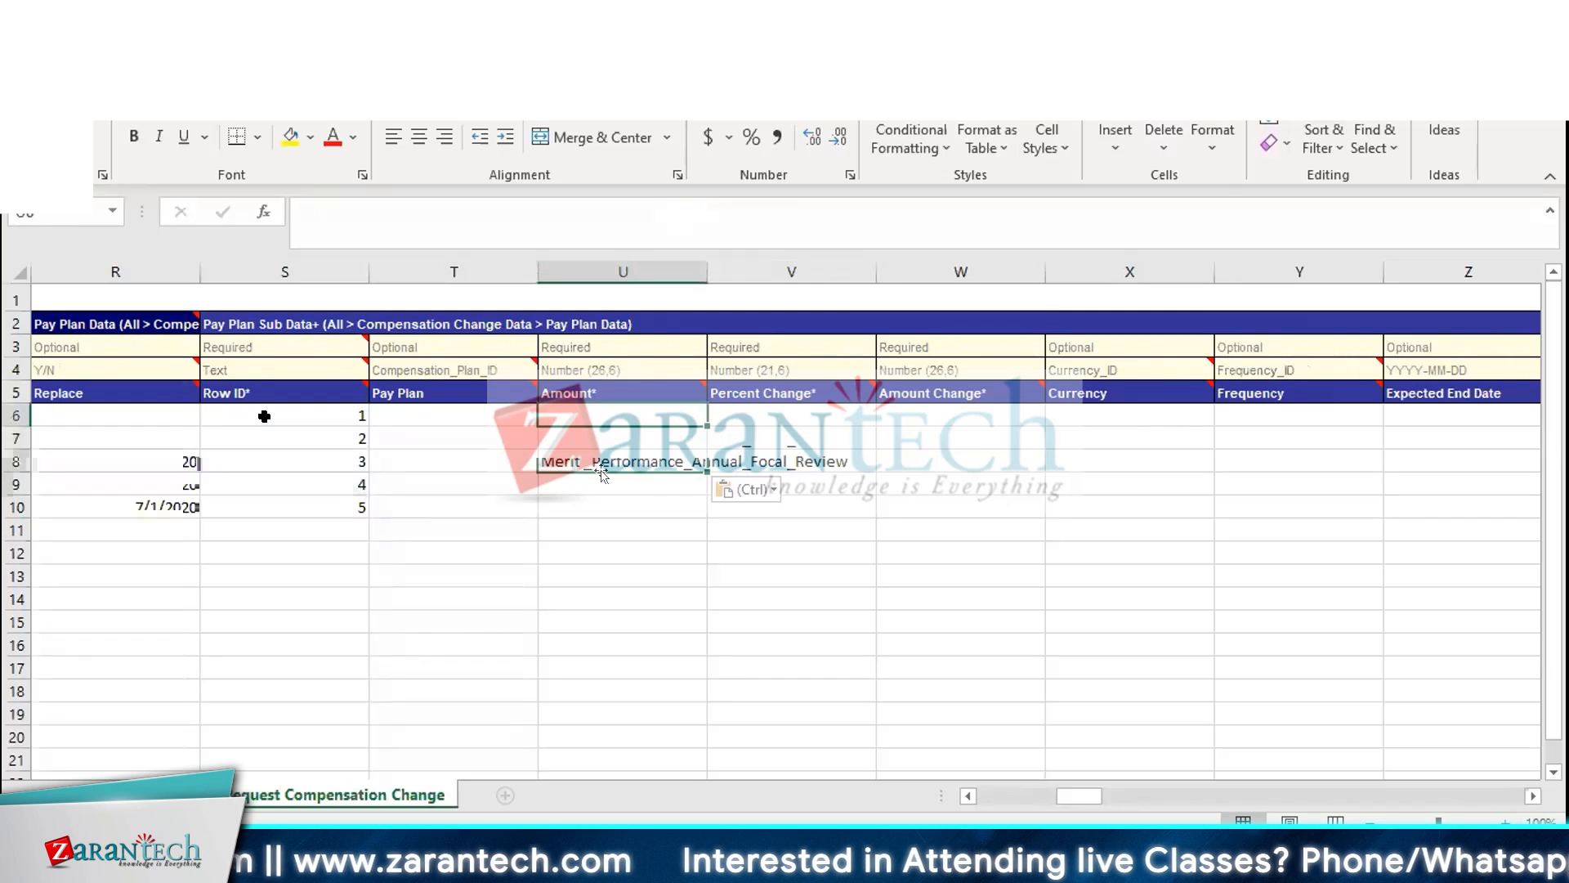
{"action": "type", "text": "120000"}
{"action": "key", "text": "Return"}
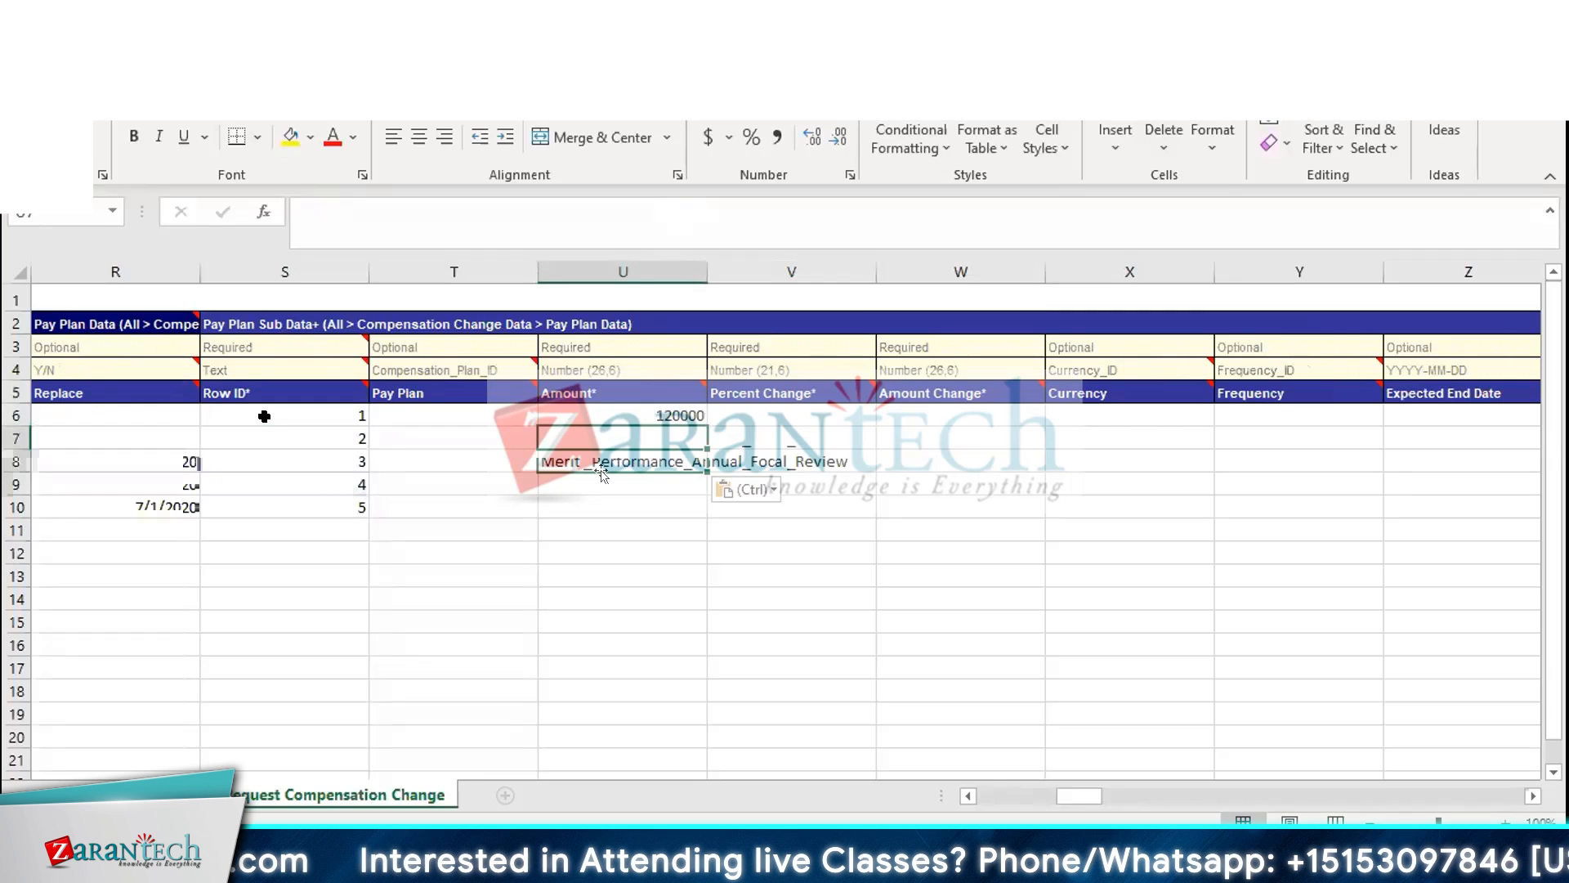
{"action": "type", "text": "120000"}
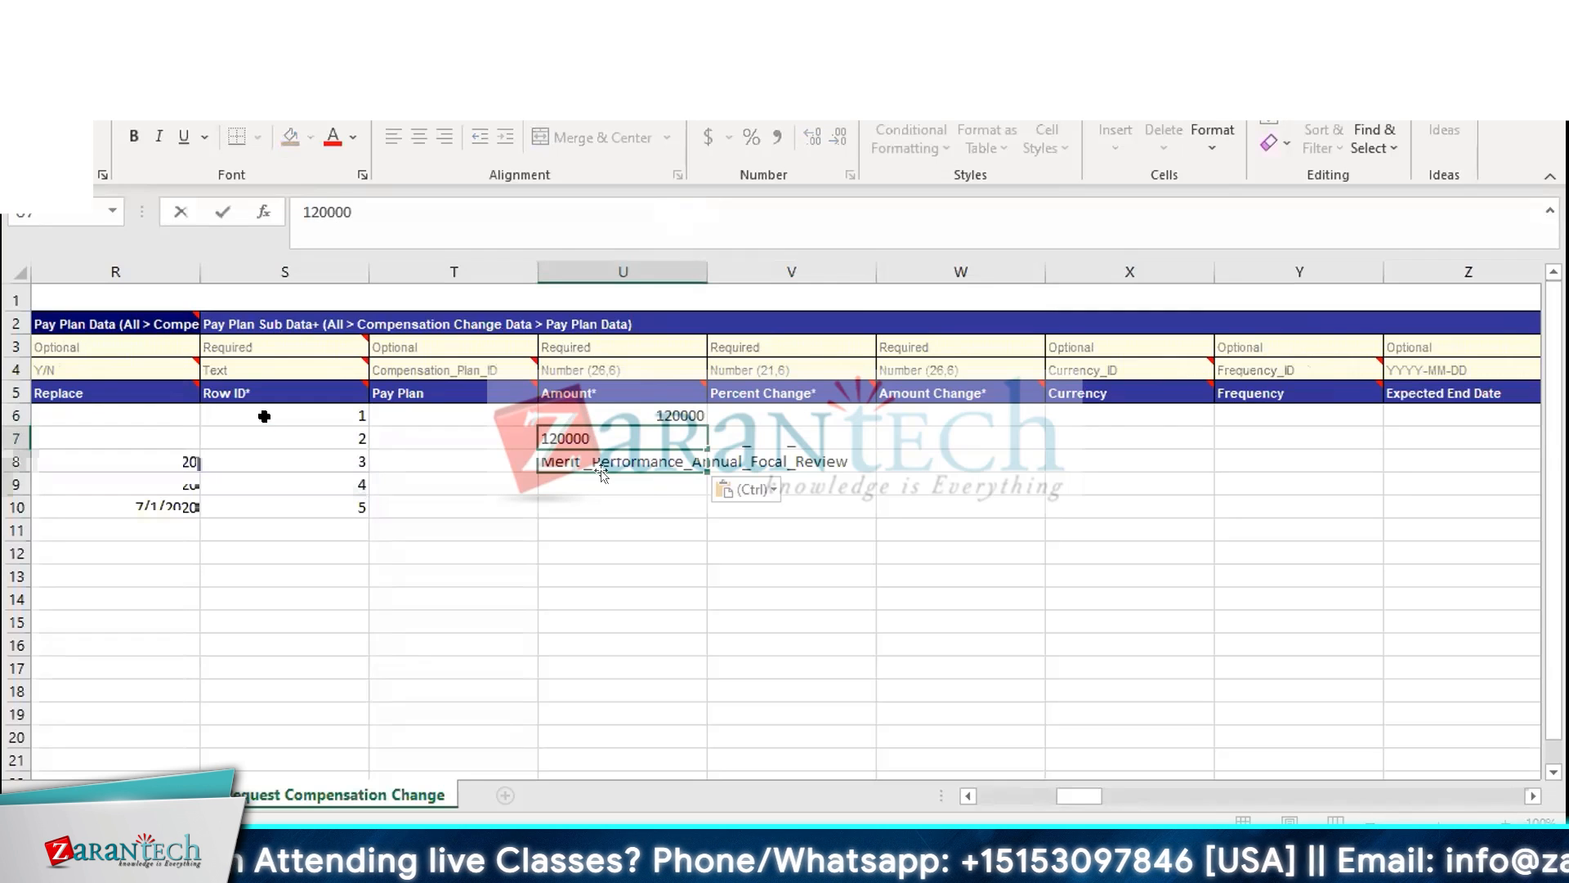
{"action": "key", "text": "Return"}
{"action": "type", "text": "120000"}
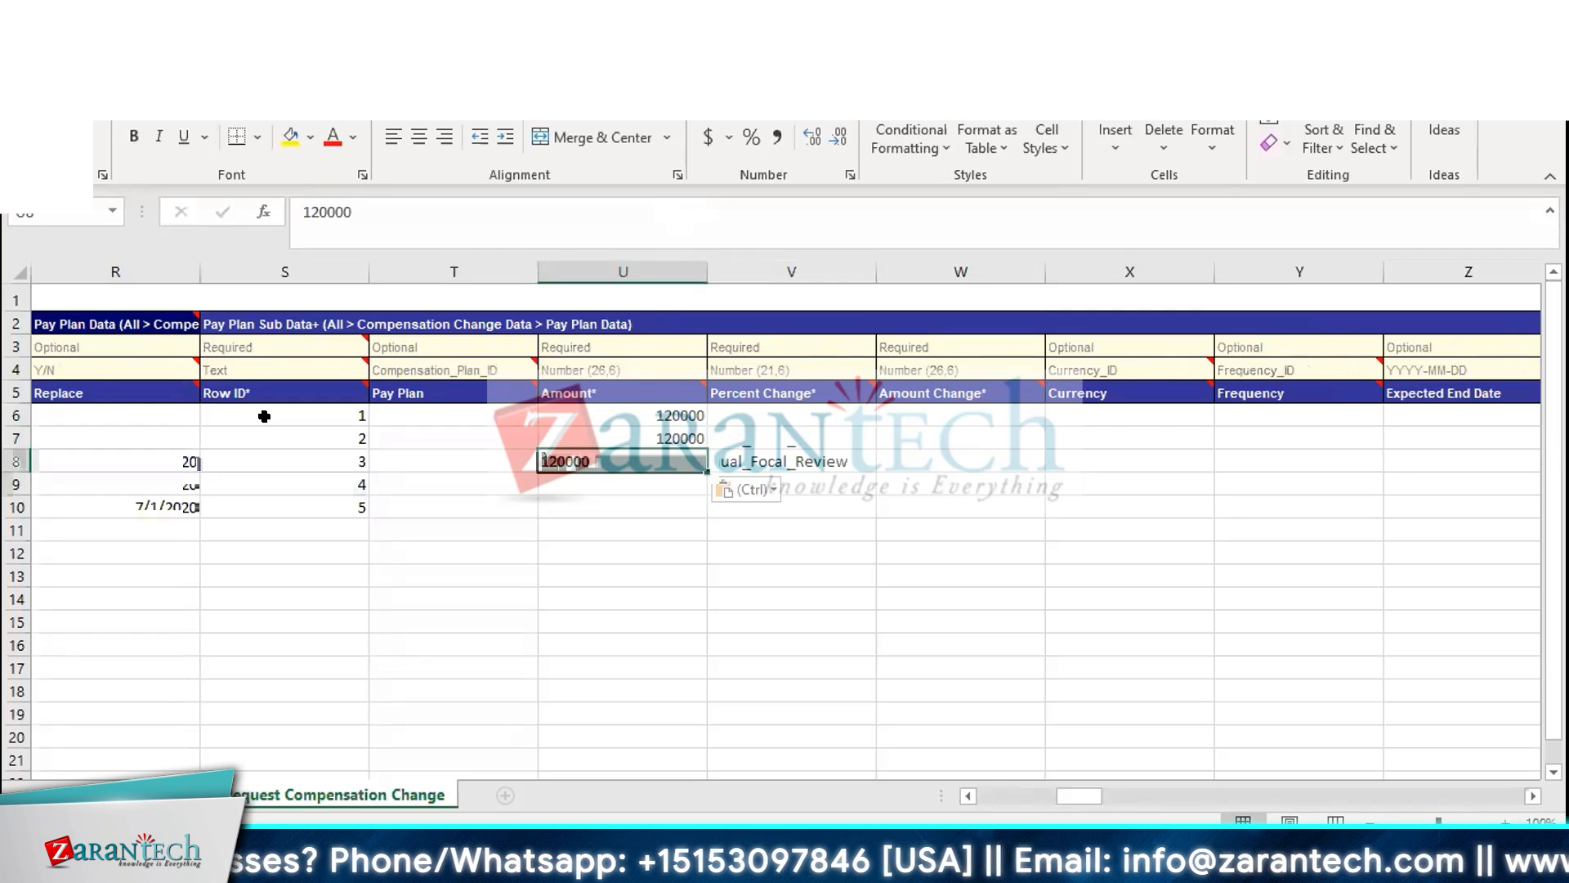
{"action": "key", "text": "Return"}
{"action": "type", "text": "120000"}
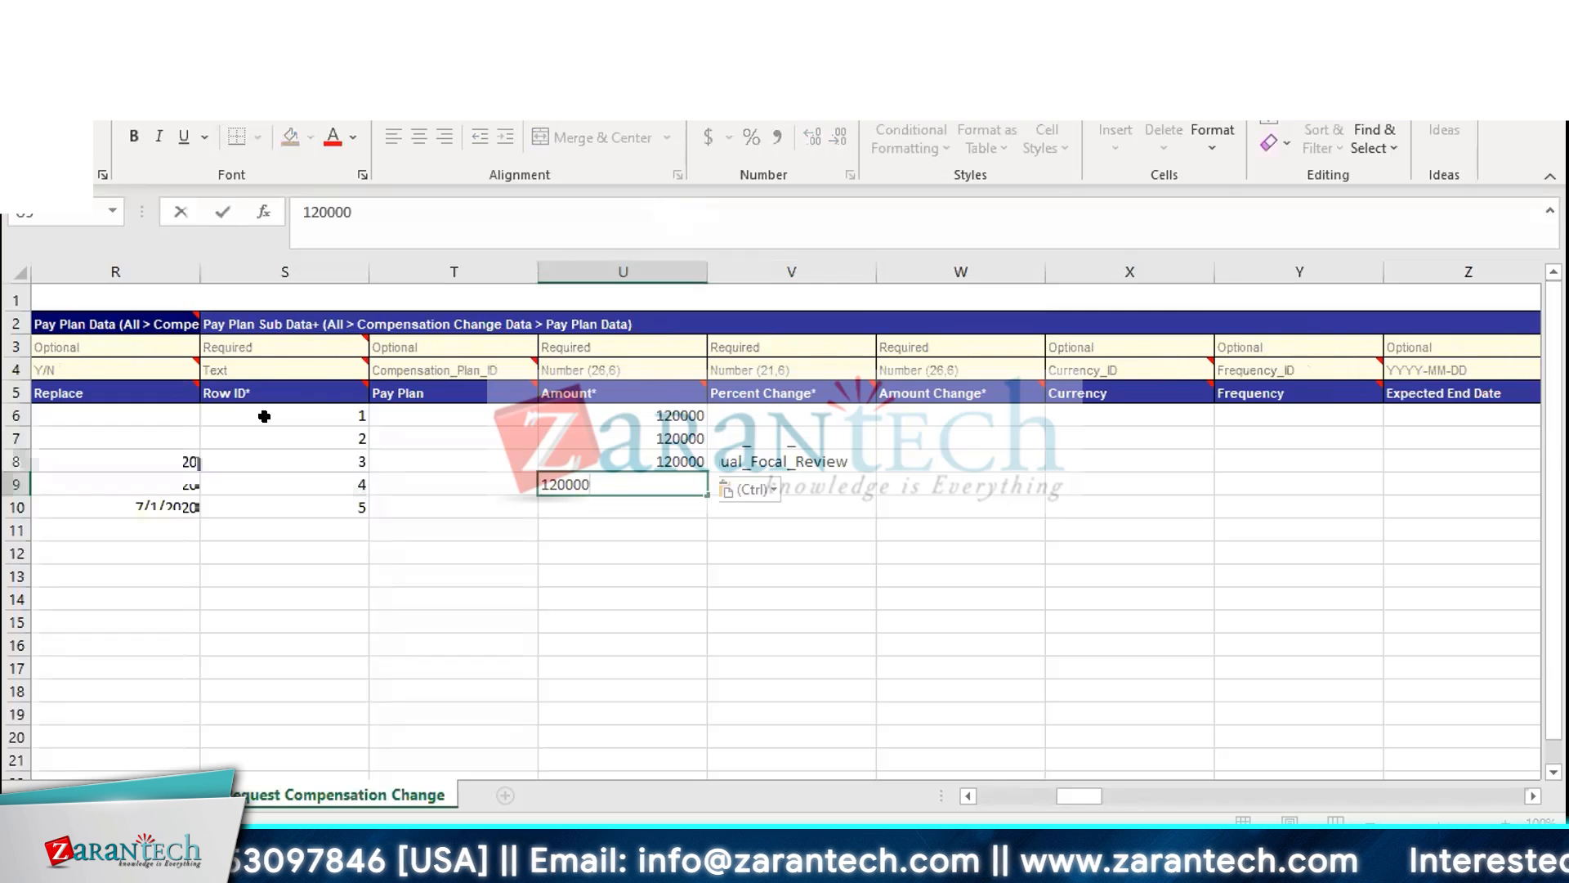
{"action": "key", "text": "Return"}
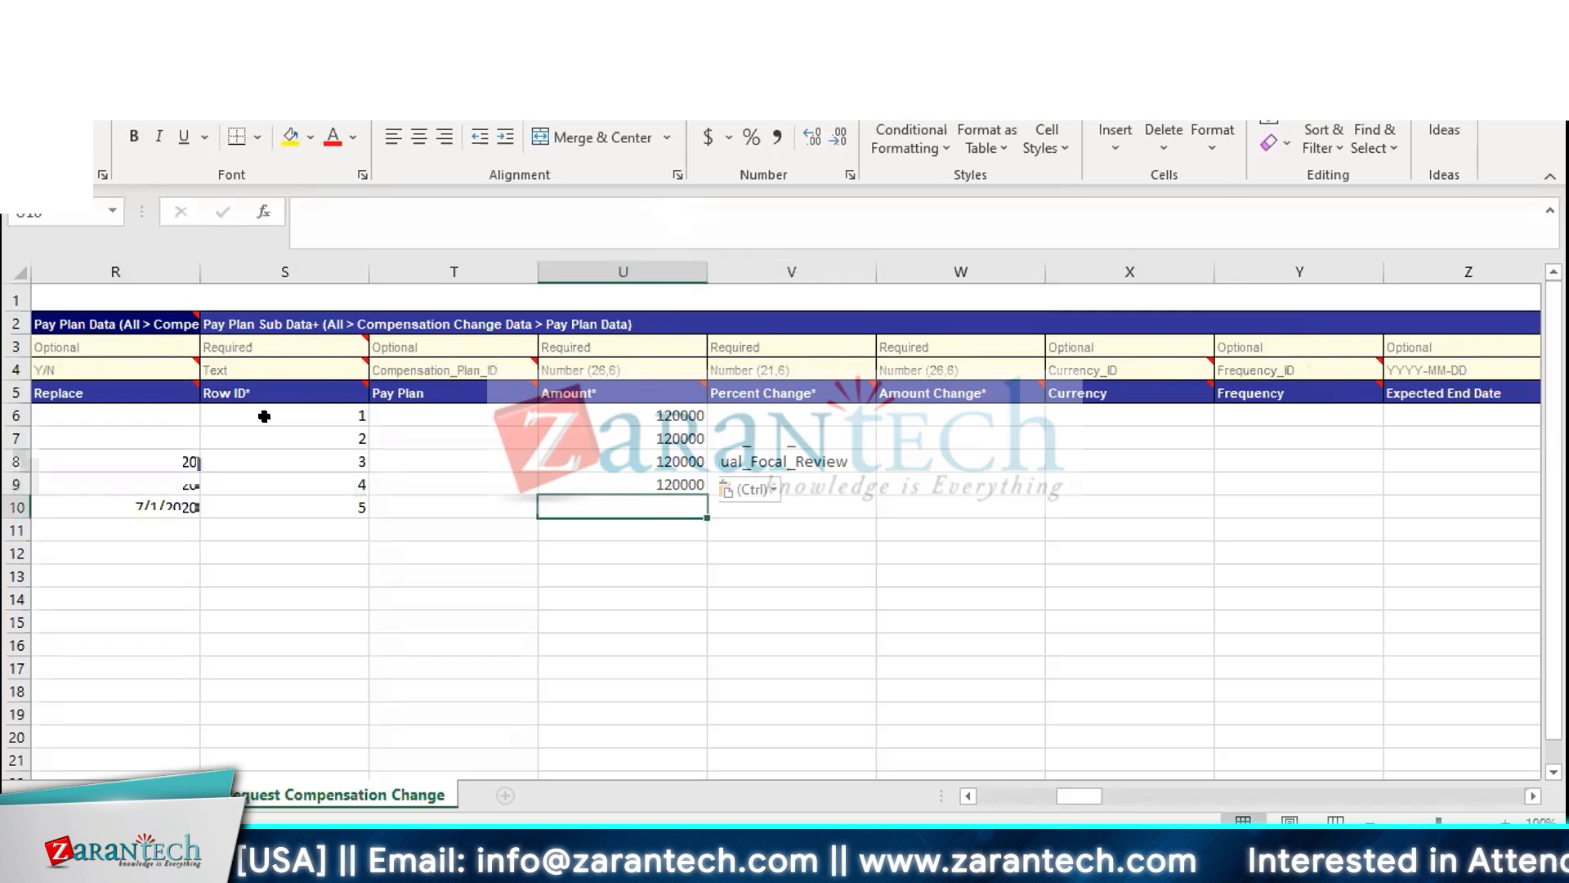
{"action": "type", "text": "120000"}
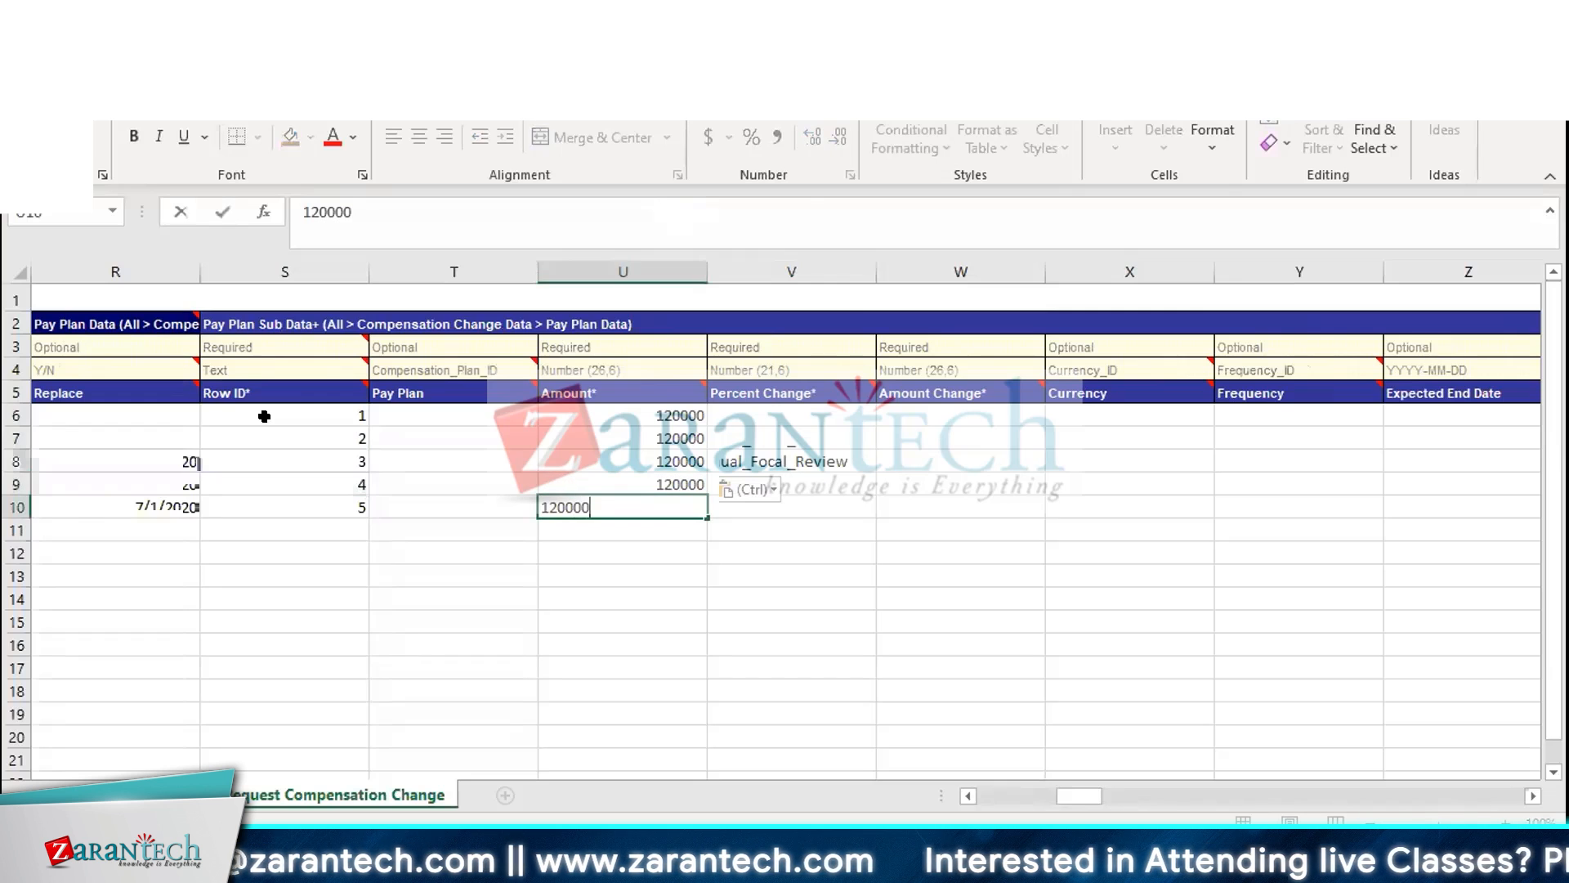
{"action": "key", "text": "Return"}
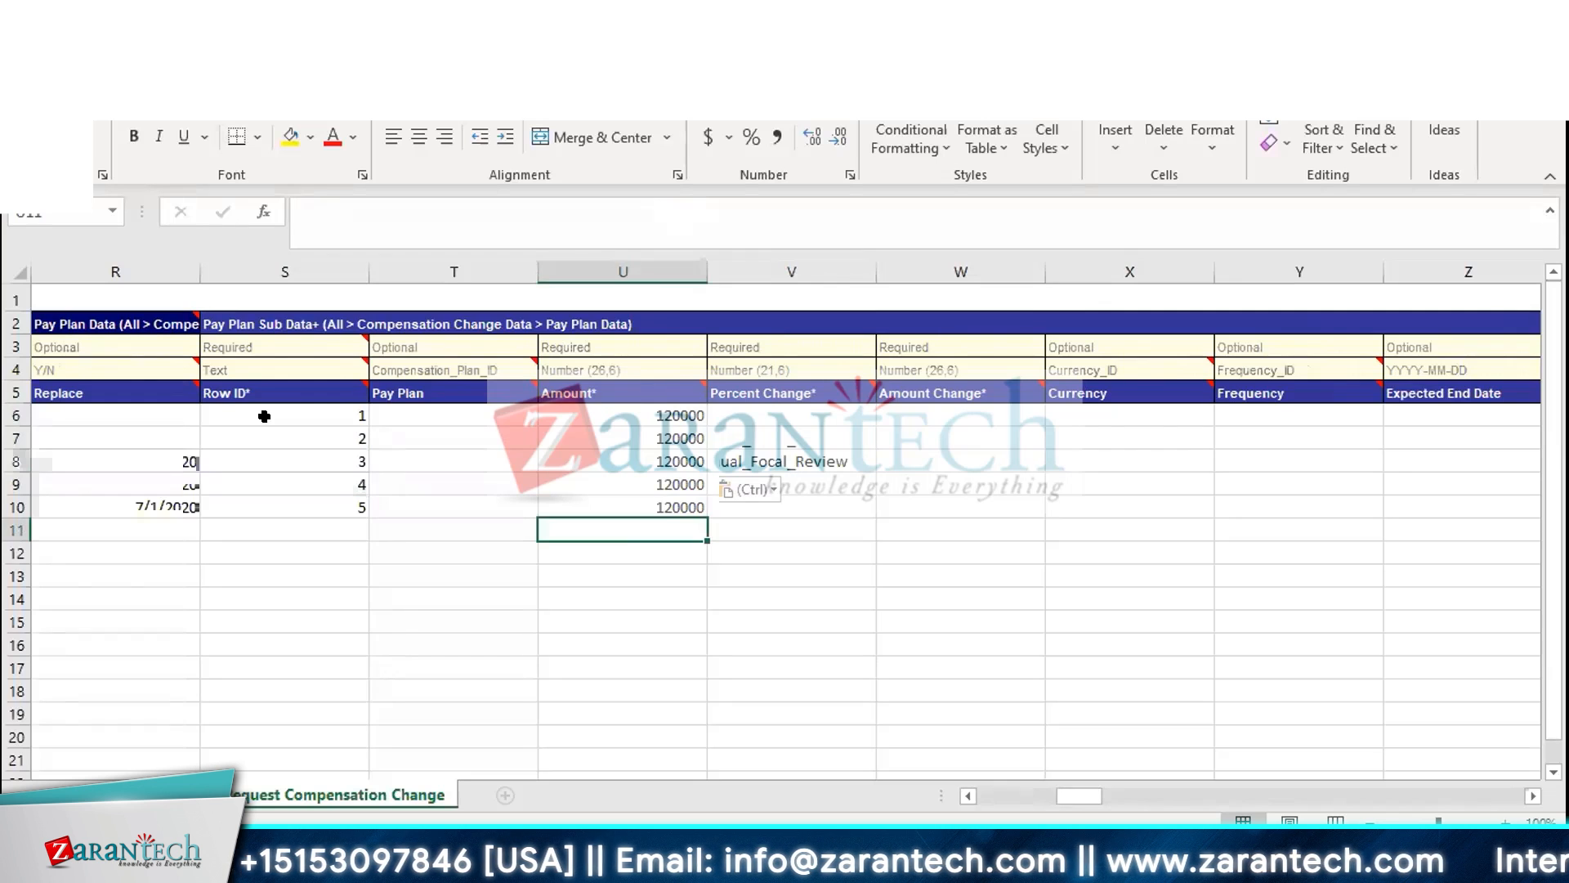
Clear the Amount values from all five rows
{"action": "left_click_drag", "start_coordinate": [576, 343], "coordinate": [976, 387]}
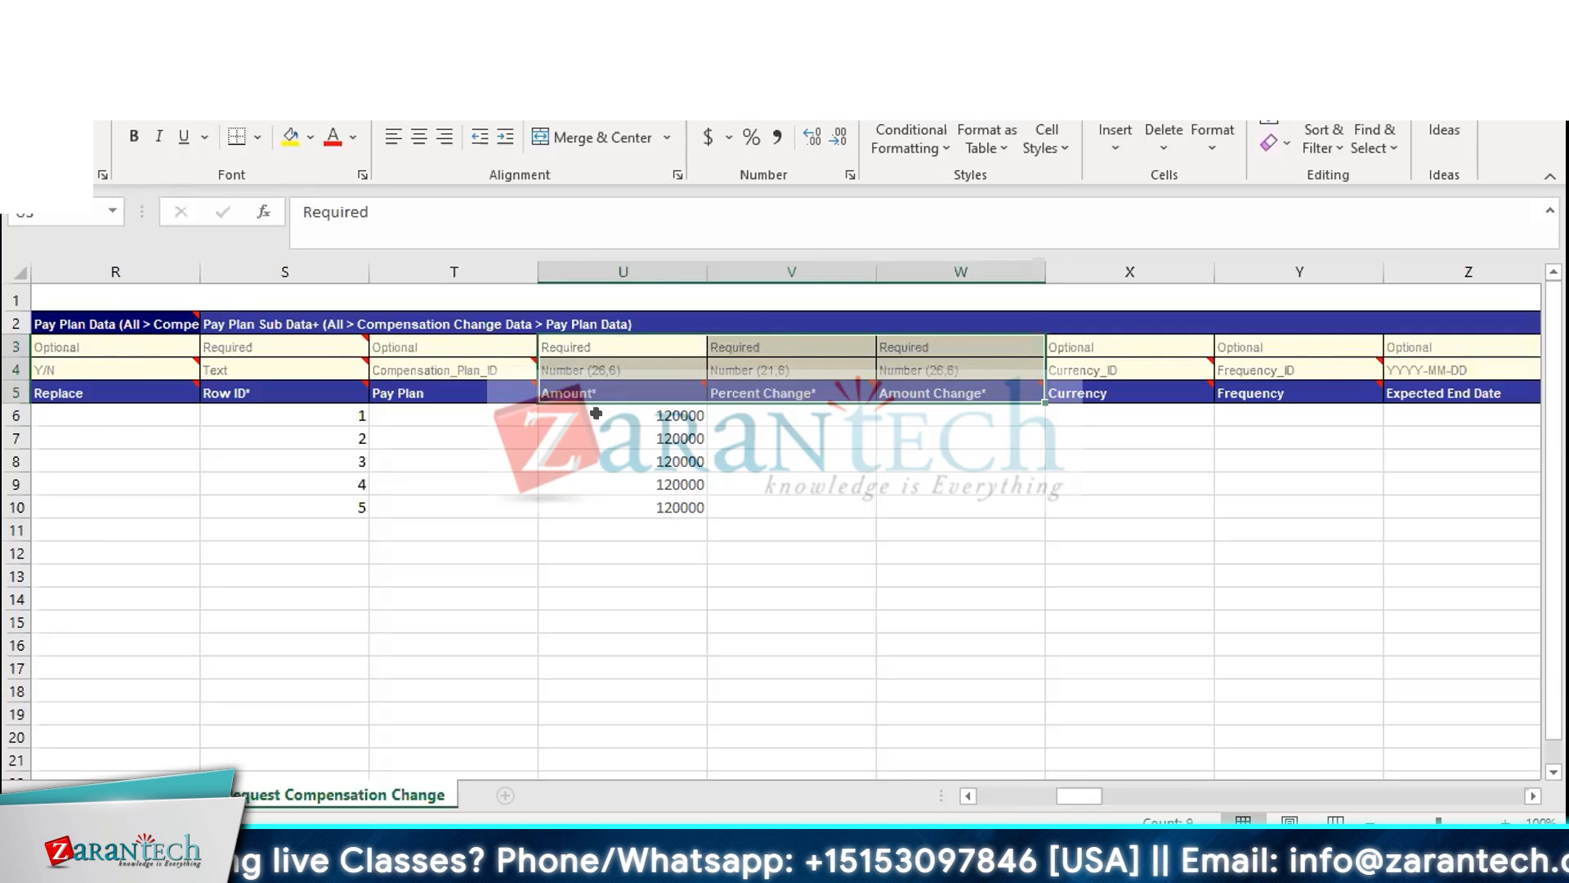
{"action": "left_click", "coordinate": [858, 412]}
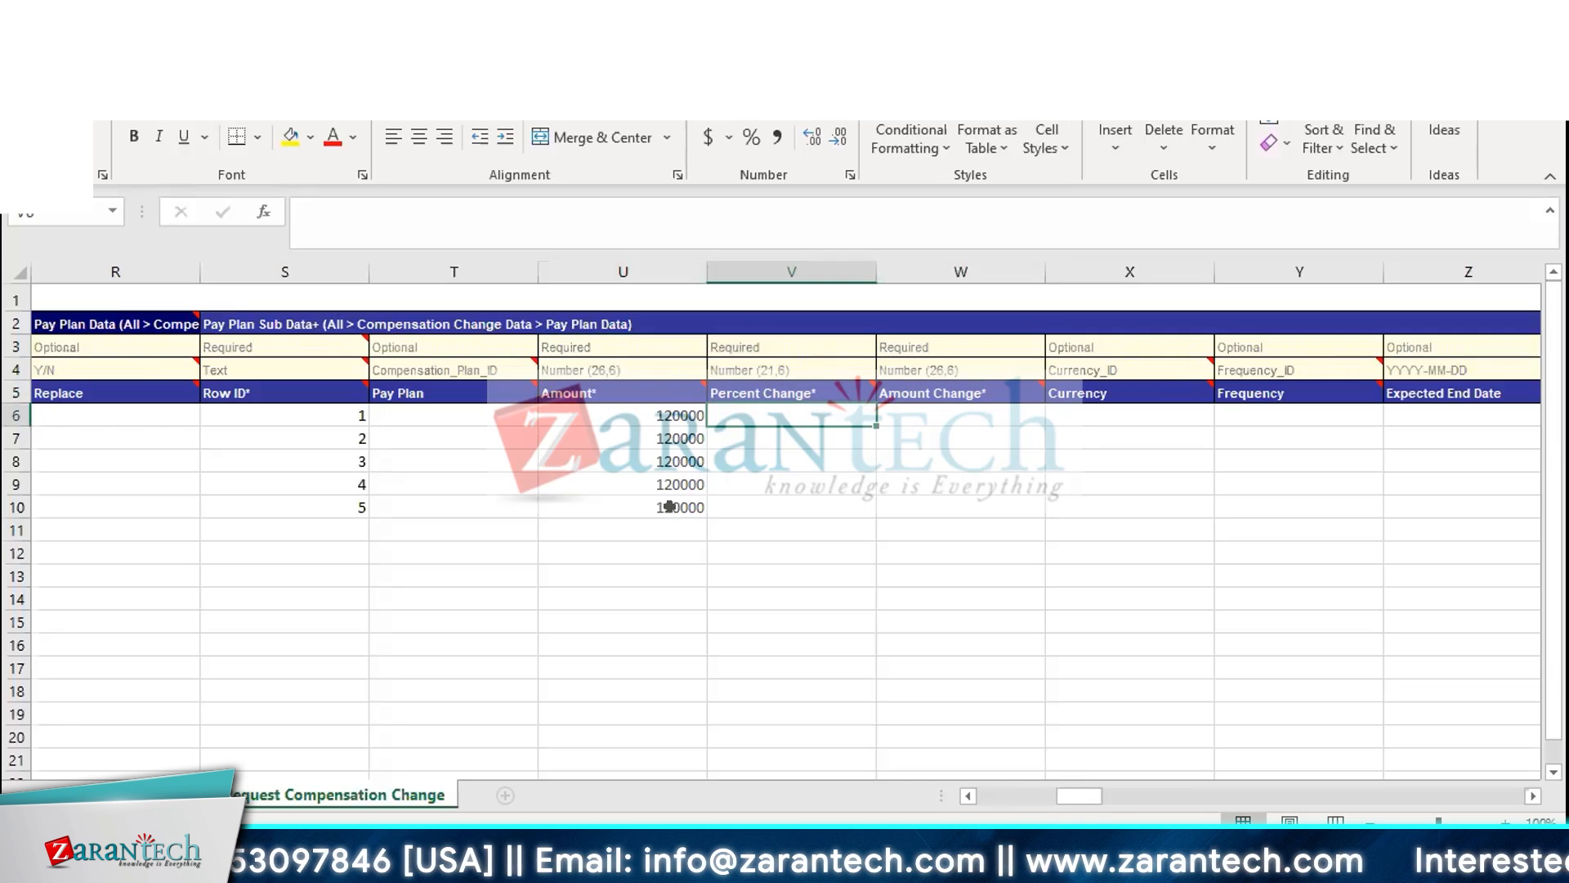
{"action": "left_click_drag", "start_coordinate": [666, 415], "coordinate": [672, 489]}
{"action": "key", "text": "Delete"}
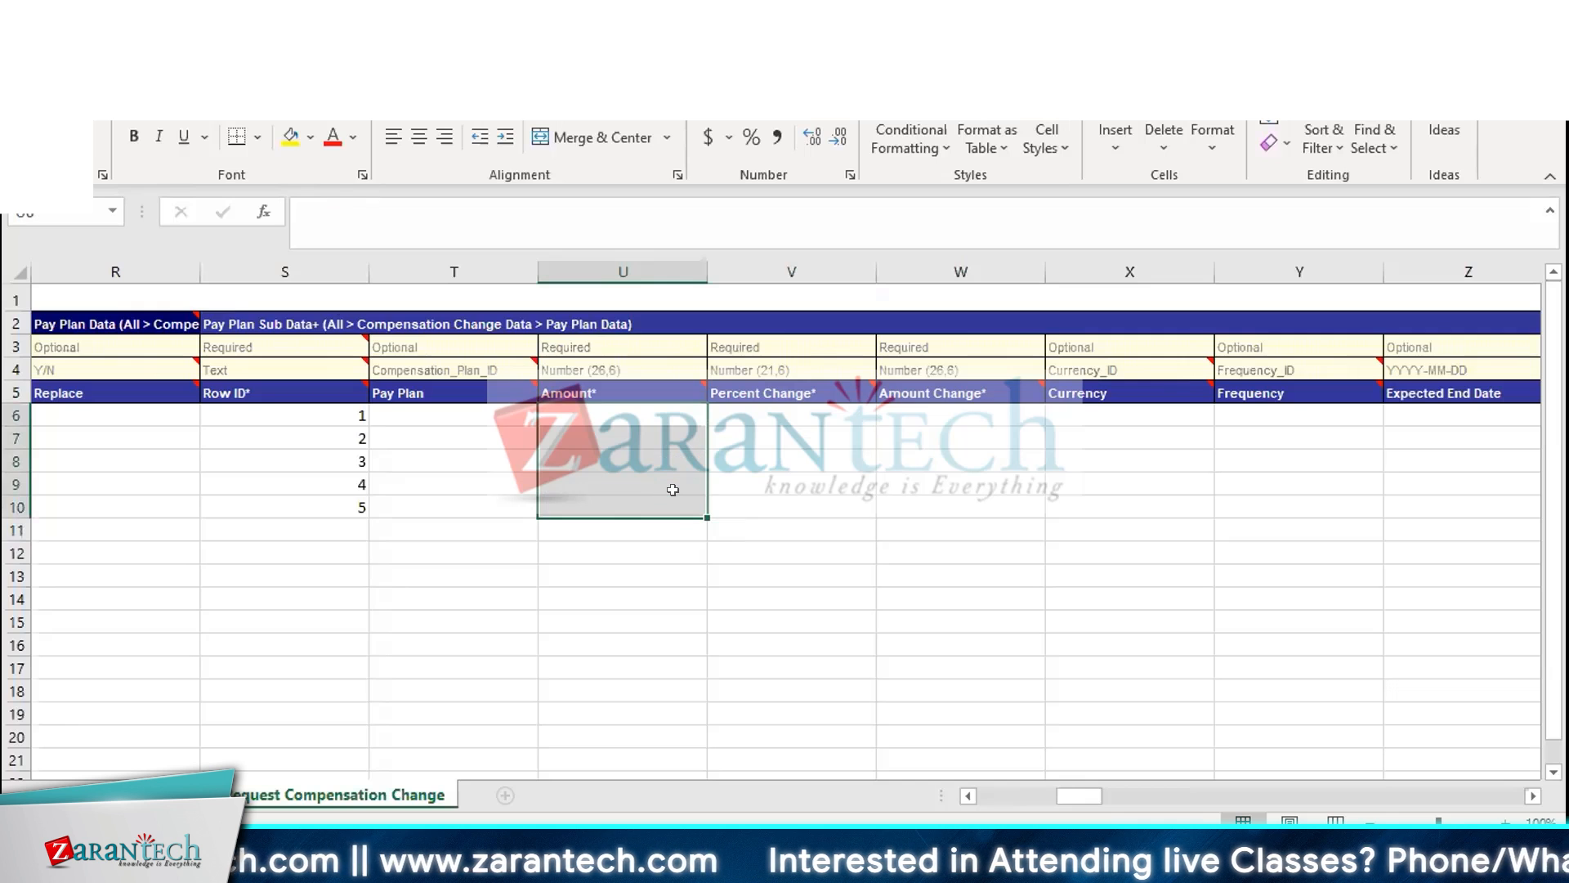
Enter Percent Change values 3, 4, 5, 5 and 2 for the five rows
{"action": "key", "text": "Up"}
{"action": "key", "text": "Right"}
{"action": "key", "text": "Down"}
{"action": "key", "text": "Down"}
{"action": "key", "text": "Up"}
{"action": "type", "text": "3"}
{"action": "key", "text": "Return"}
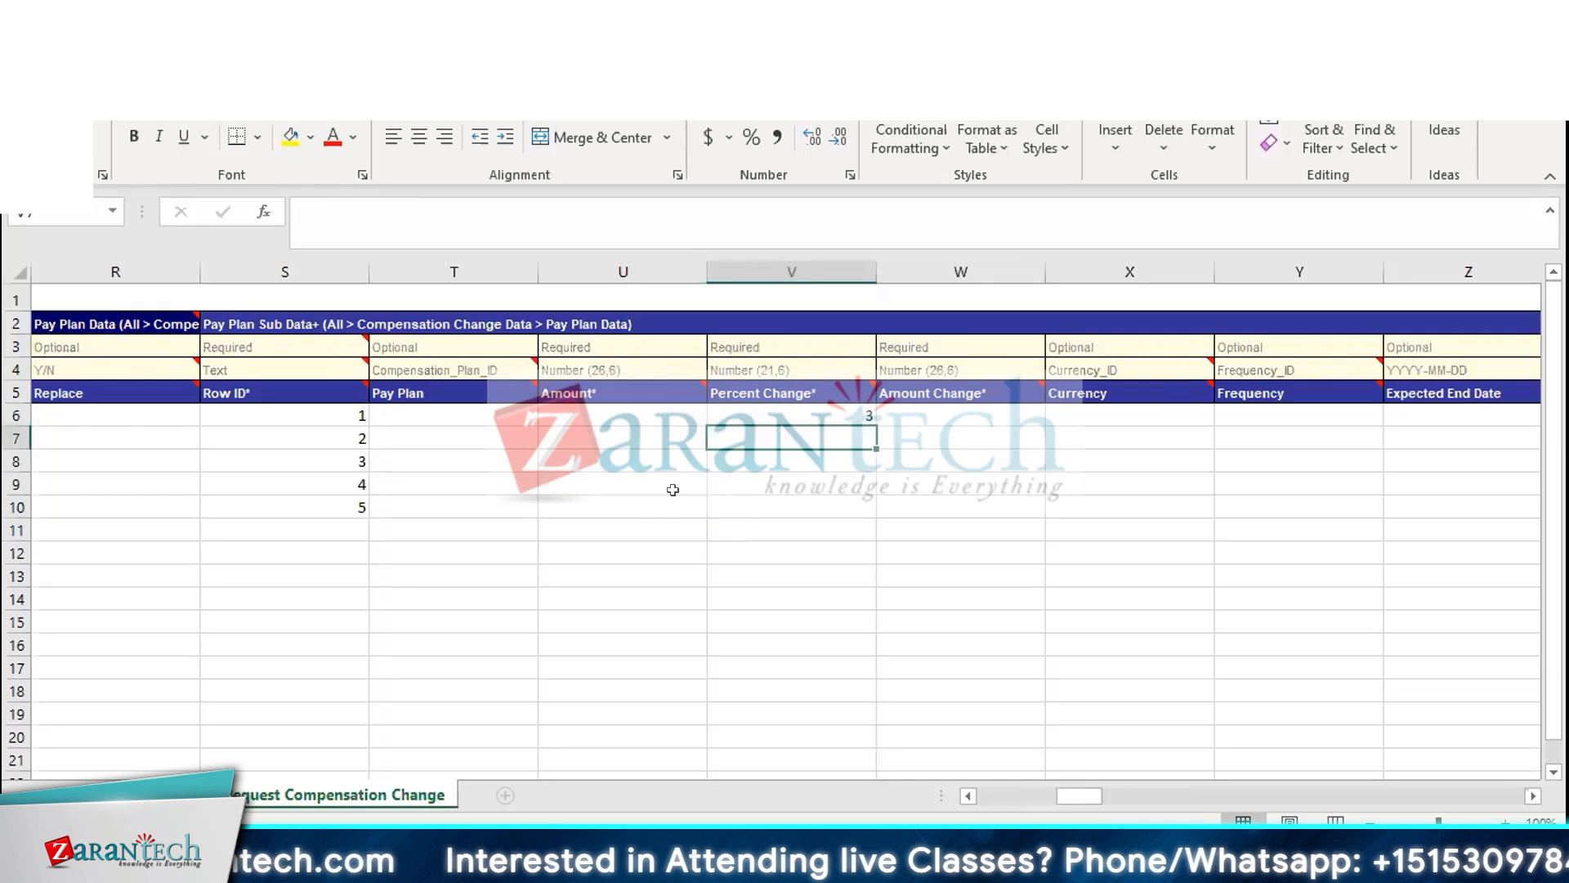
{"action": "type", "text": "4"}
{"action": "key", "text": "Return"}
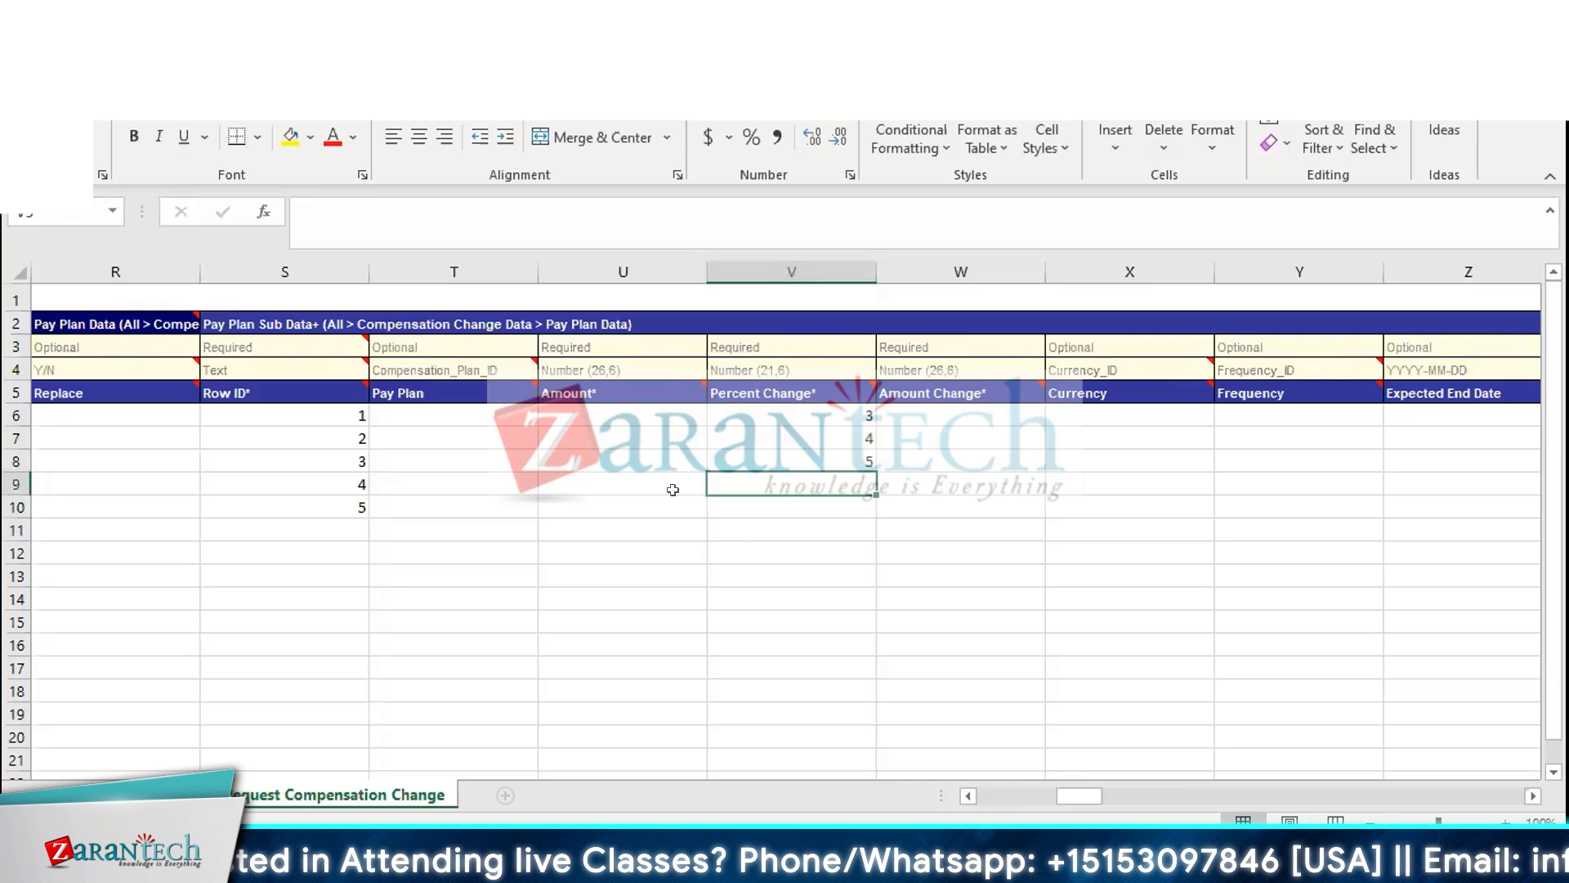
{"action": "type", "text": "5"}
{"action": "key", "text": "Return"}
{"action": "type", "text": "2"}
Clear the Percent Change values from all five rows
{"action": "key", "text": "Up"}
{"action": "key", "text": "Up"}
{"action": "key", "text": "Up"}
{"action": "key", "text": "Up"}
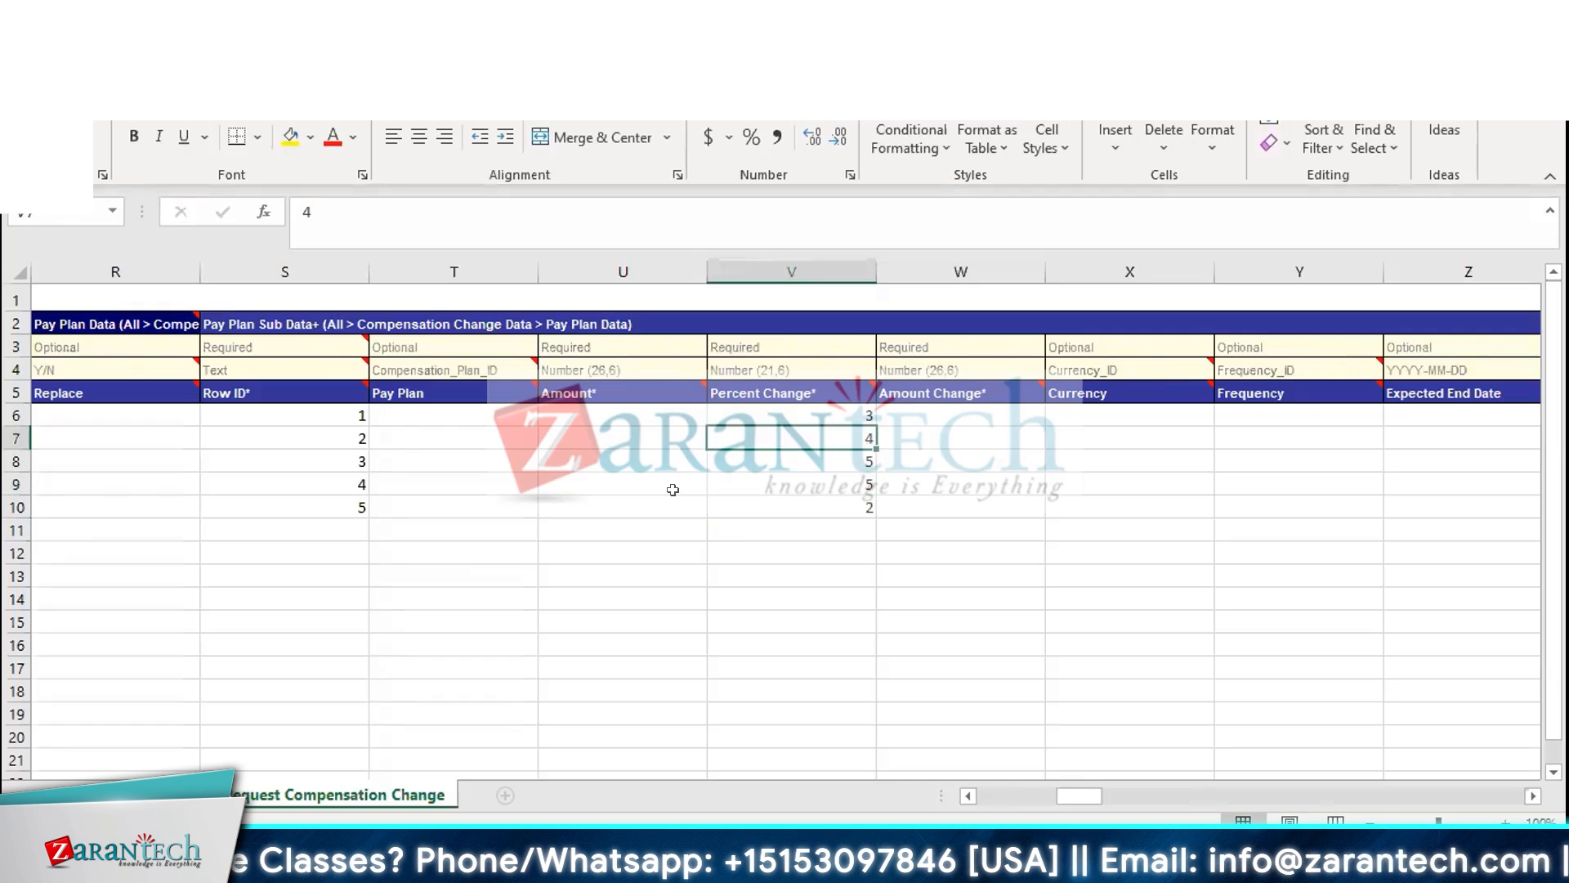
{"action": "key", "text": "shift+Down"}
{"action": "key", "text": "shift+Down"}
{"action": "key", "text": "shift+Down"}
{"action": "key", "text": "shift+Down"}
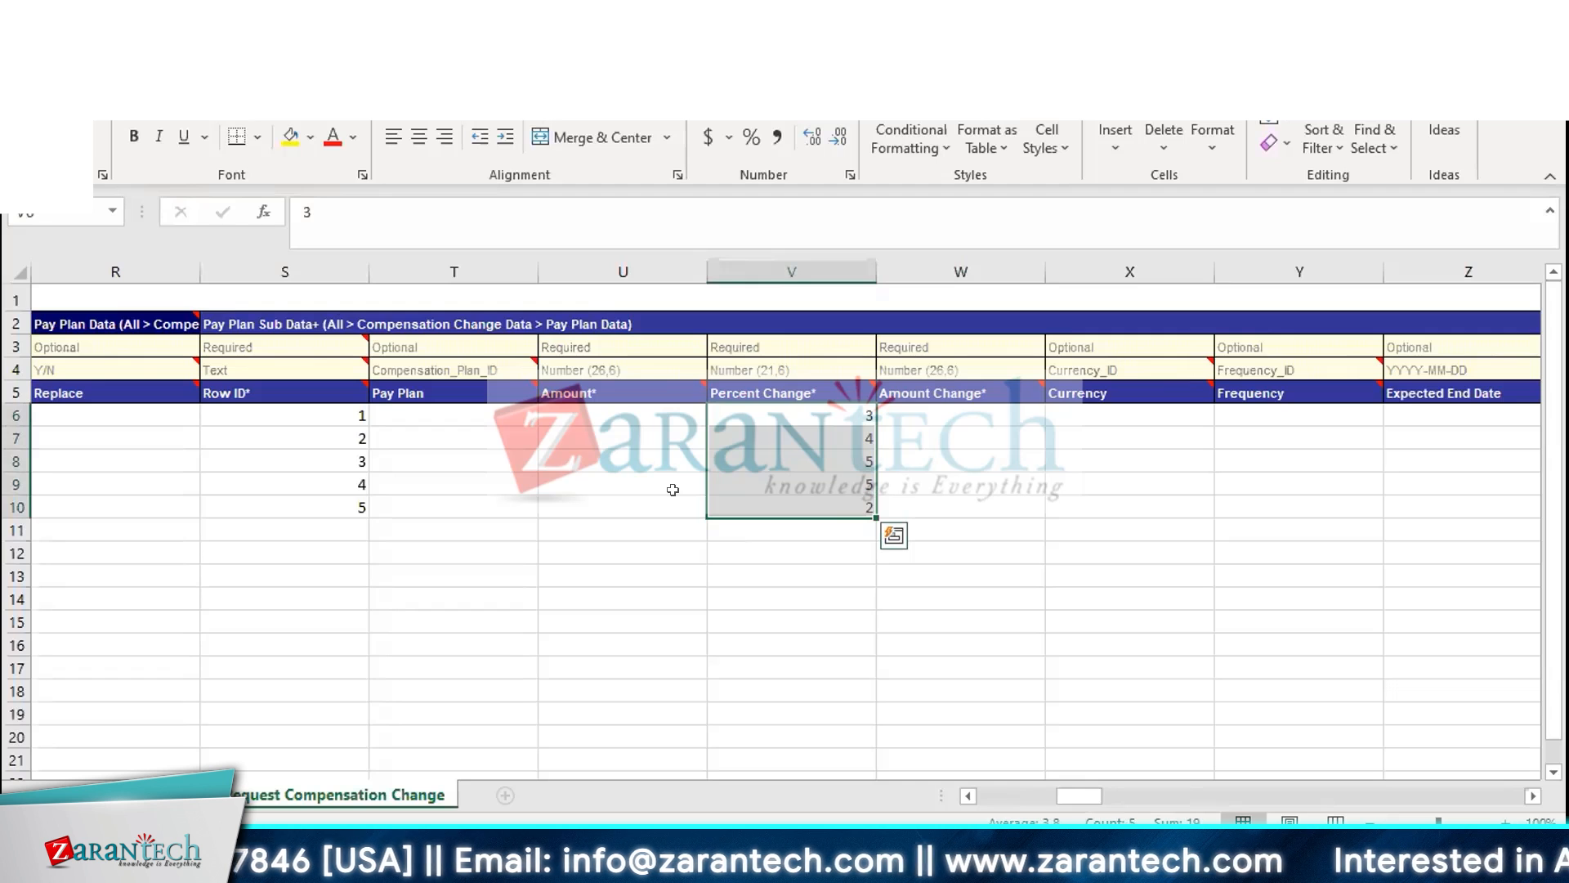
{"action": "key", "text": "Delete"}
Enter an Amount Change of 25000 for the first employee row
{"action": "key", "text": "Up"}
{"action": "key", "text": "Right"}
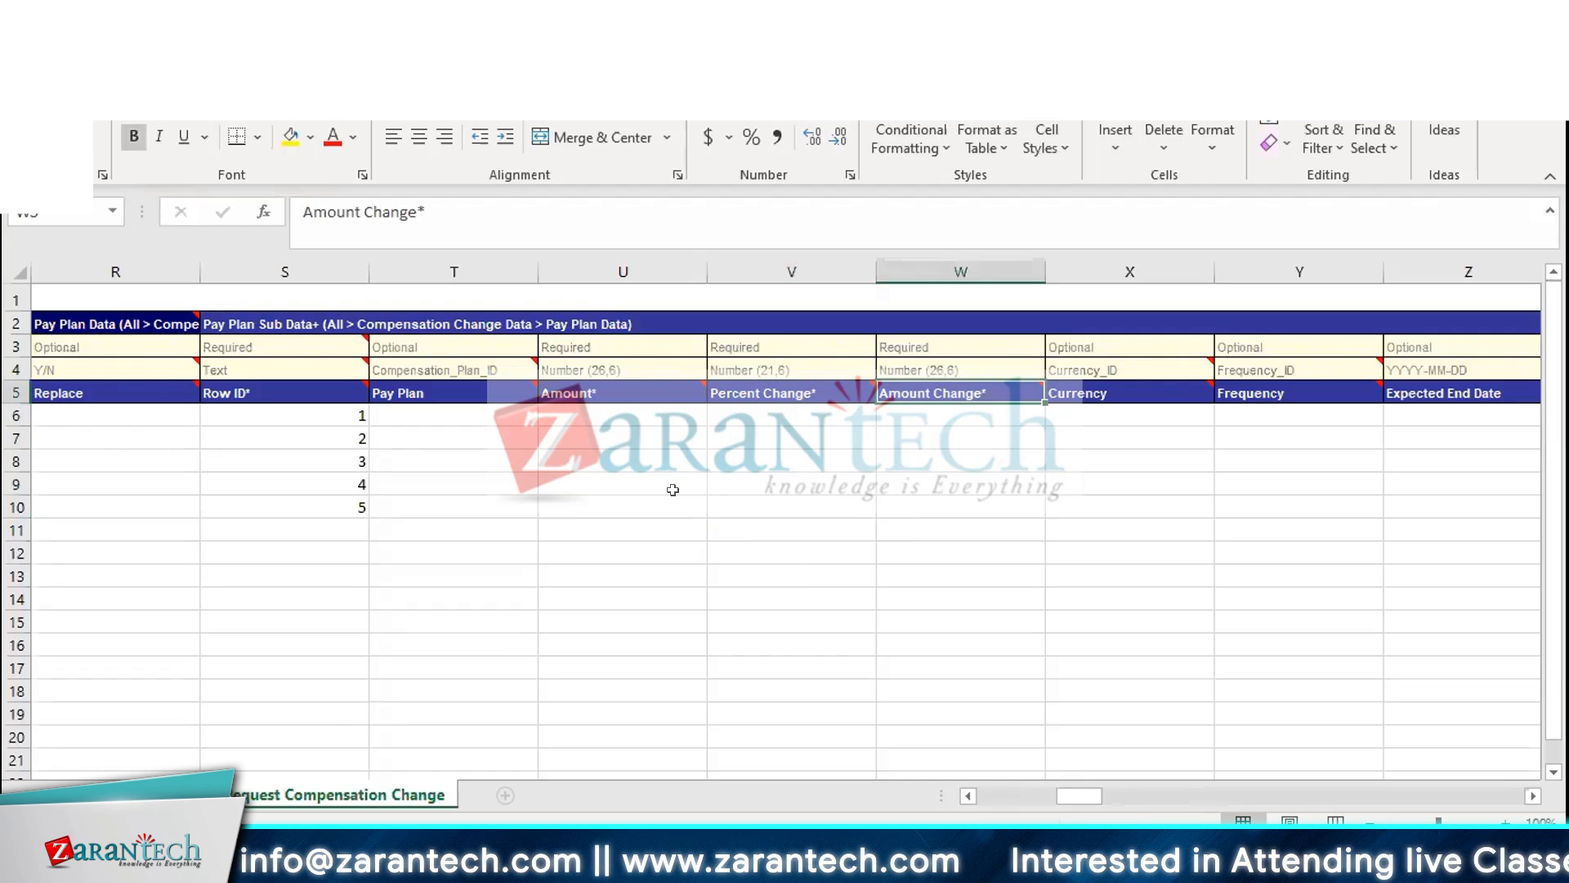
{"action": "key", "text": "Down"}
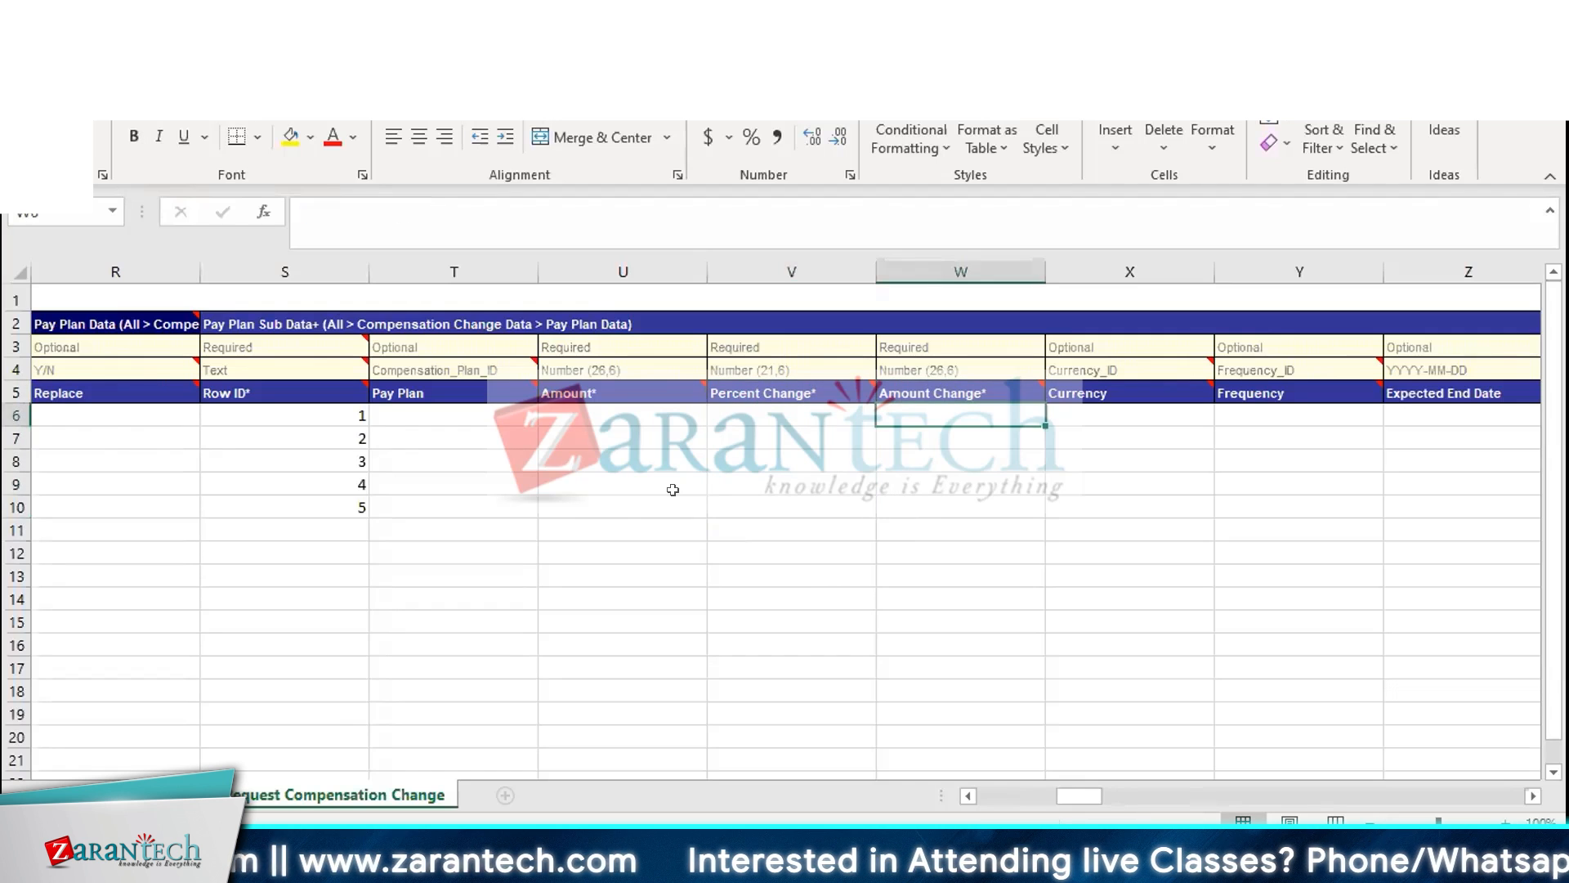
{"action": "type", "text": "25000"}
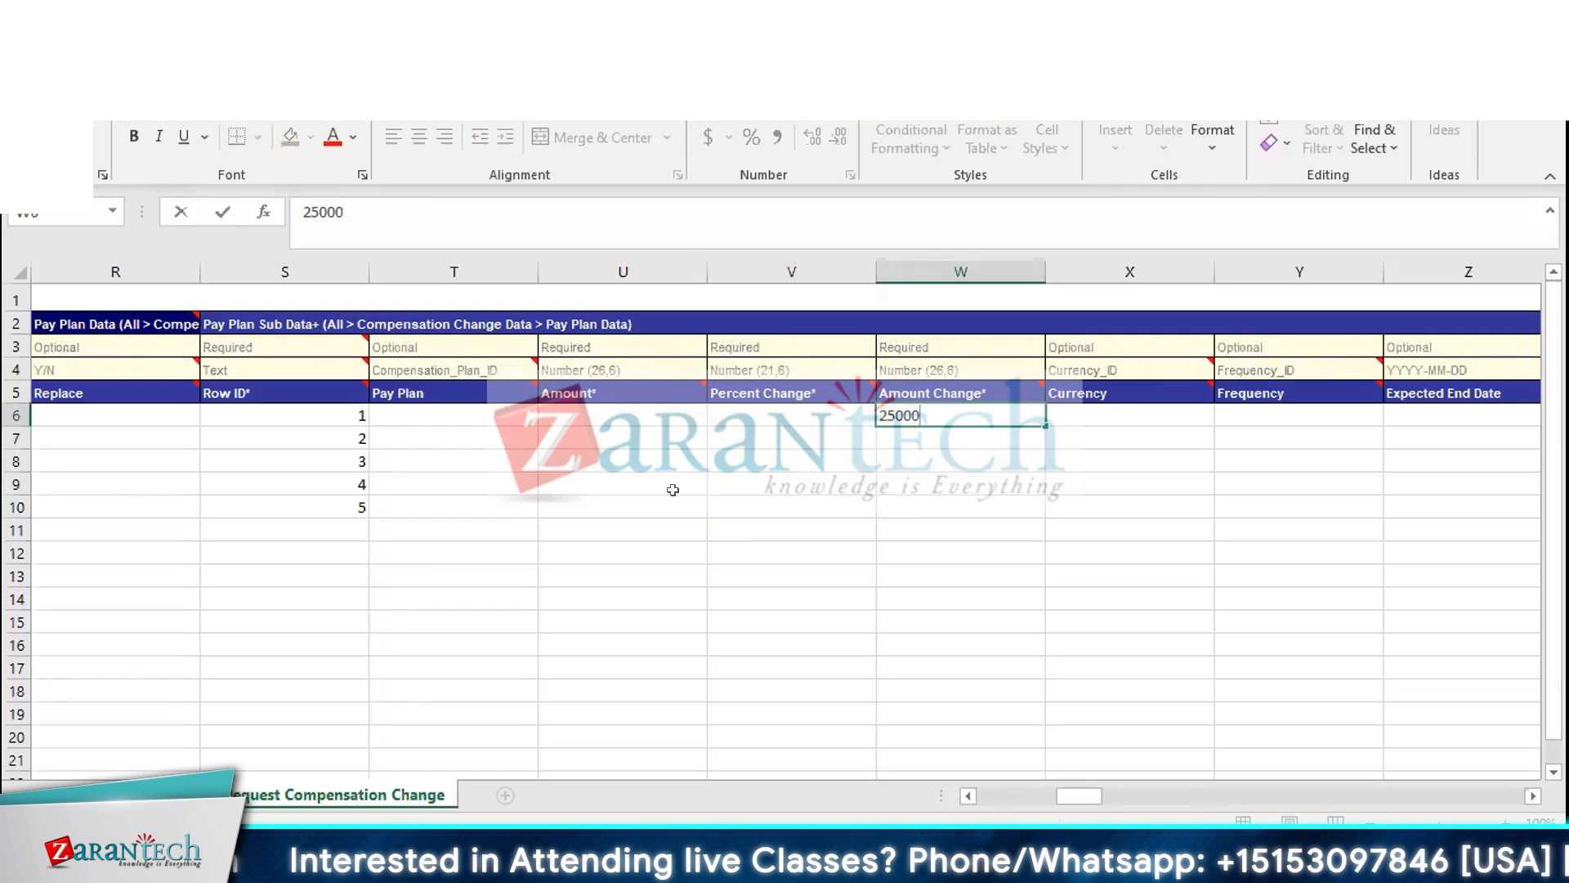
{"action": "key", "text": "Return"}
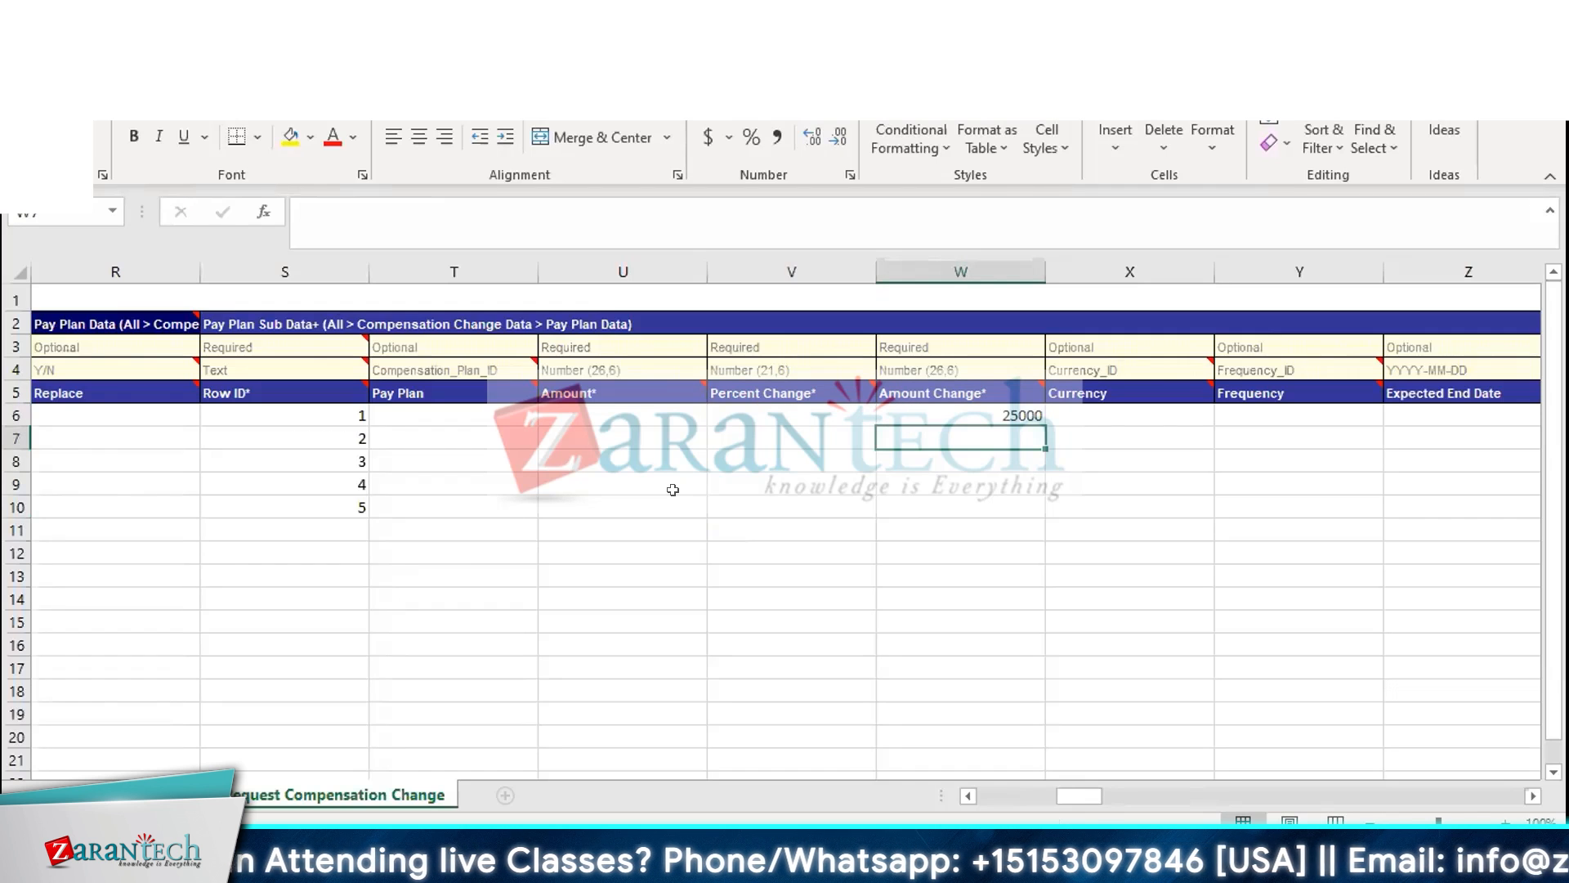
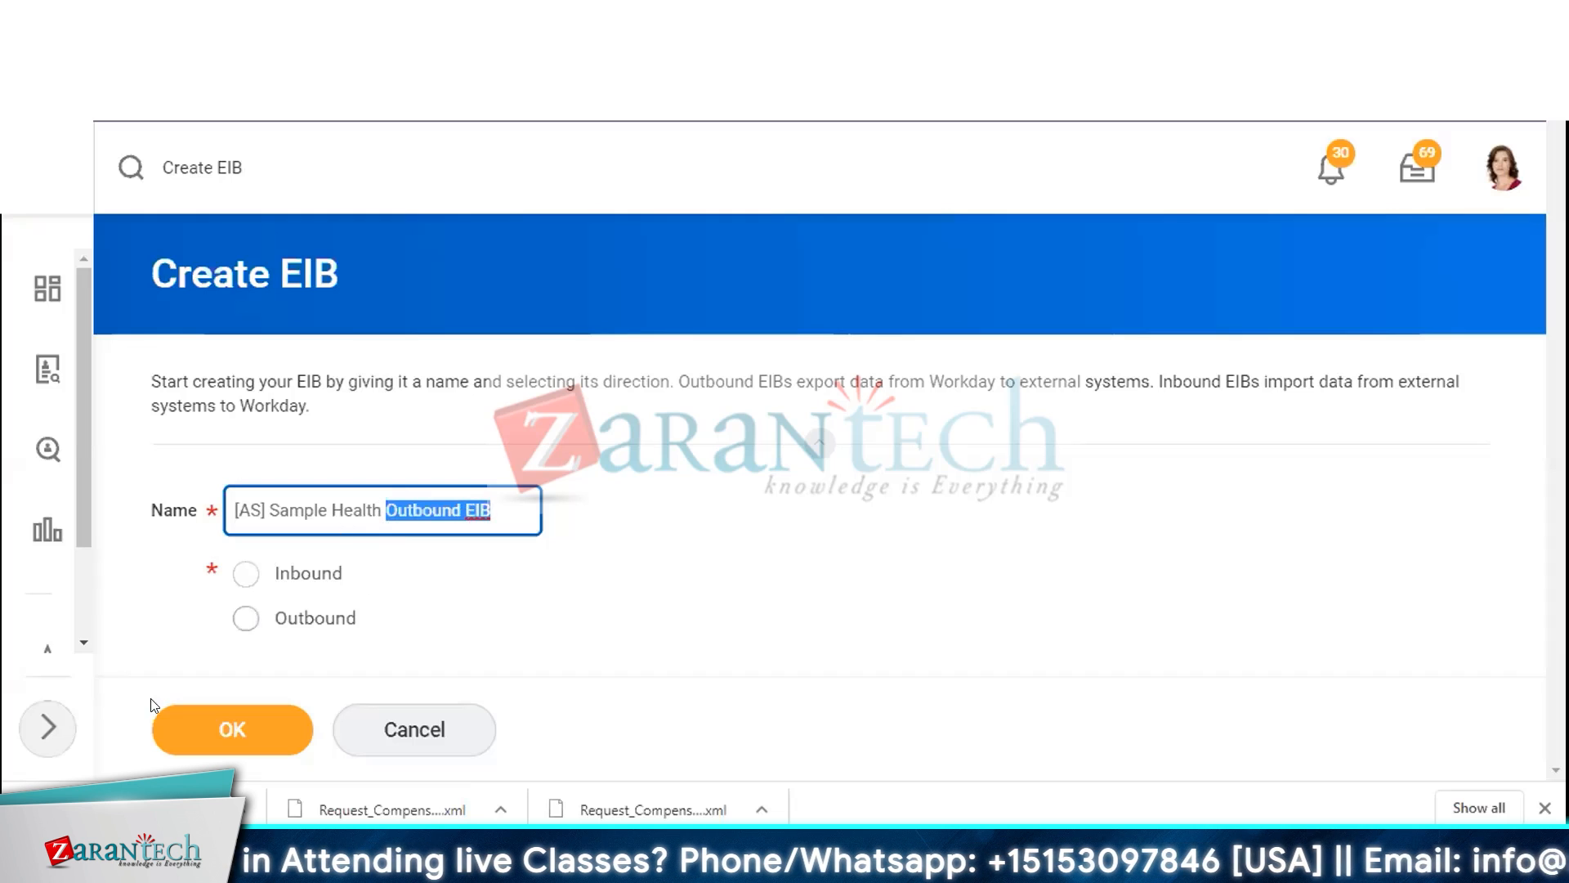
Set the new EIB's direction to Outbound and confirm its creation
{"action": "left_click", "coordinate": [242, 621]}
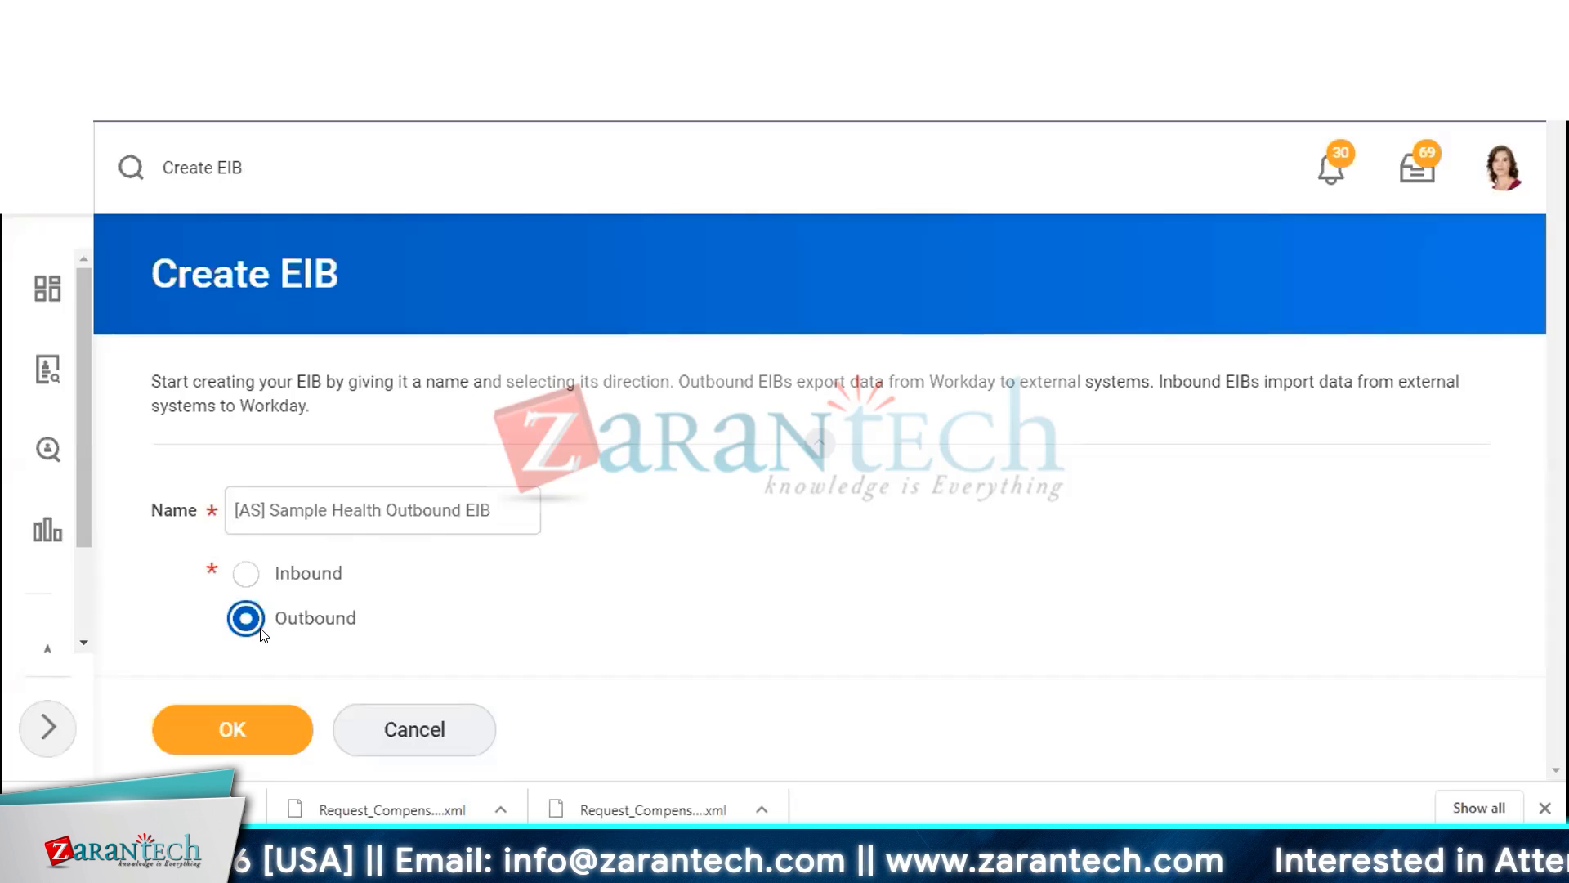
{"action": "left_click", "coordinate": [234, 722]}
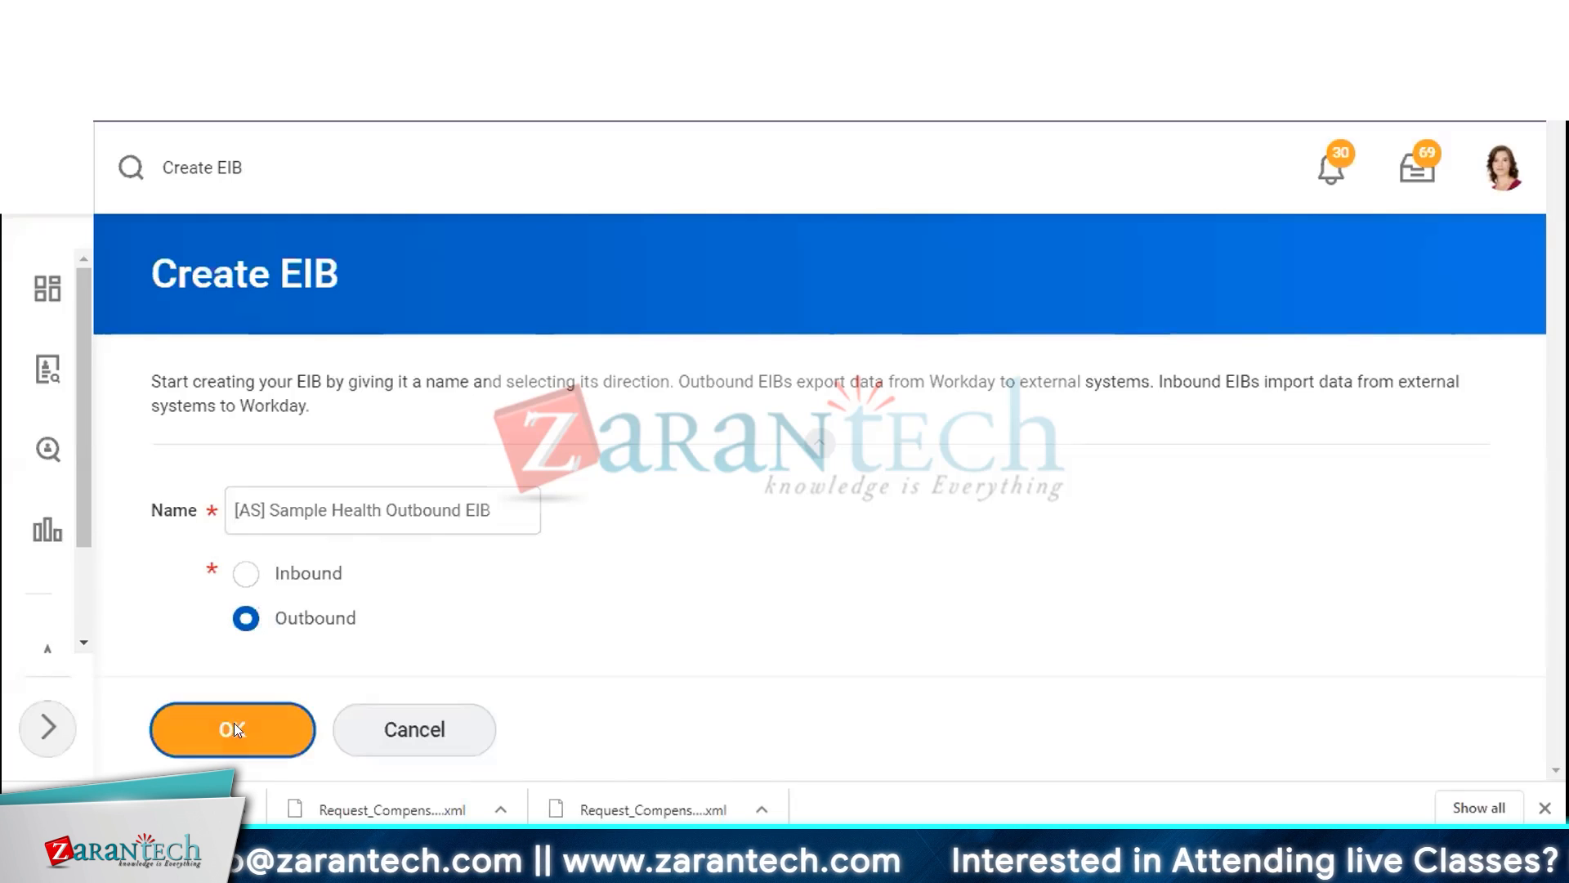
{"action": "scroll", "coordinate": [630, 453], "scroll_direction": "down", "scroll_amount": 4}
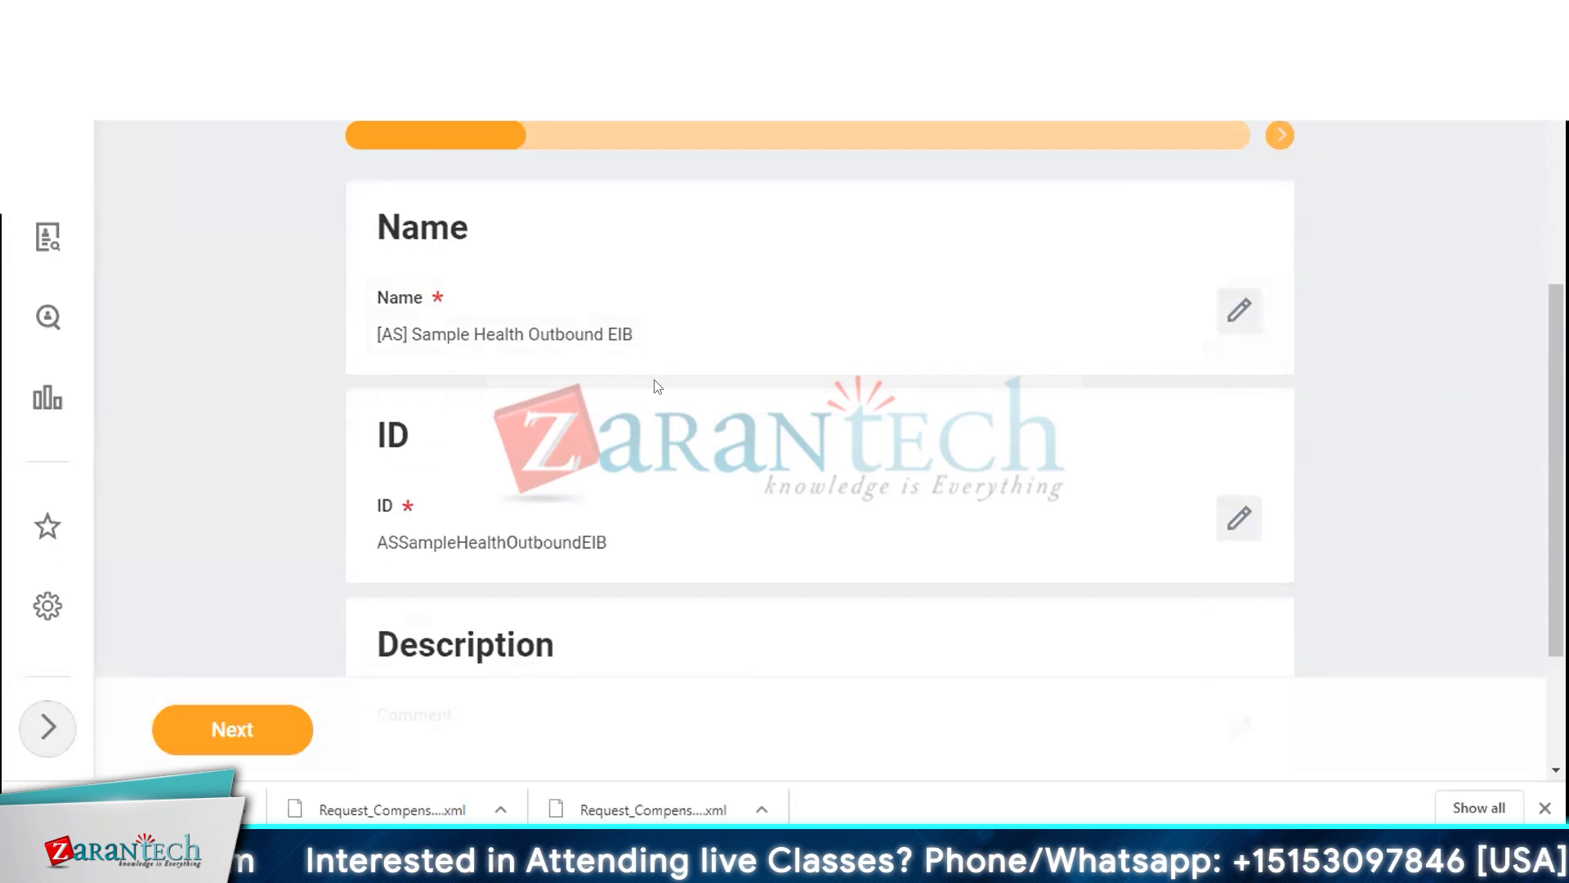
Enter the description comment 'This is test integration for outbound' and continue to the next page
{"action": "scroll", "coordinate": [658, 387], "scroll_direction": "down", "scroll_amount": 3}
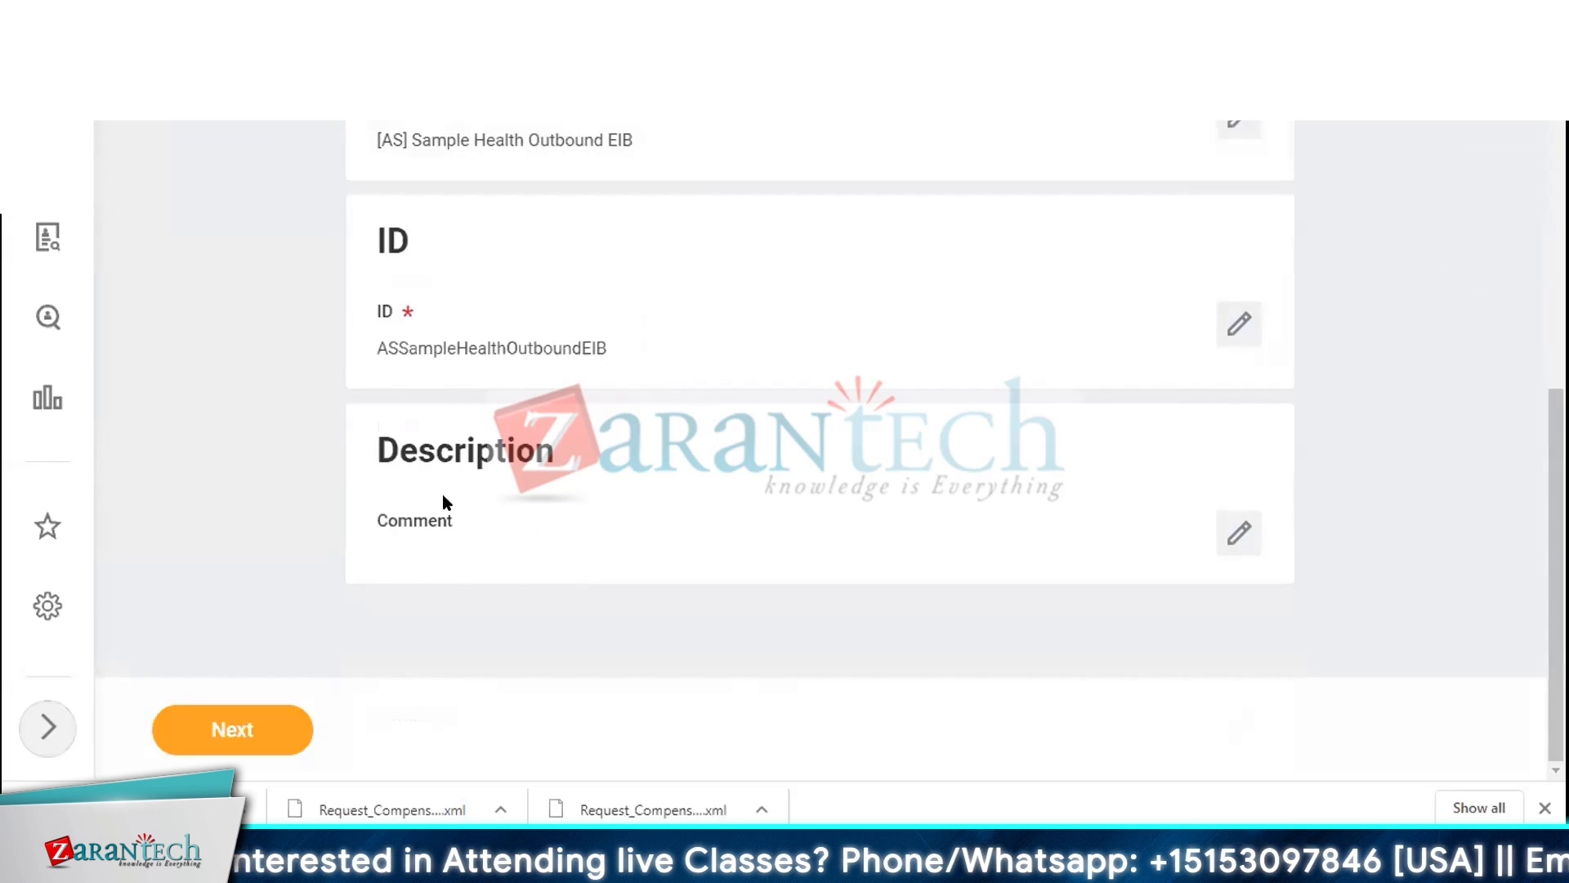
{"action": "left_click", "coordinate": [1241, 536]}
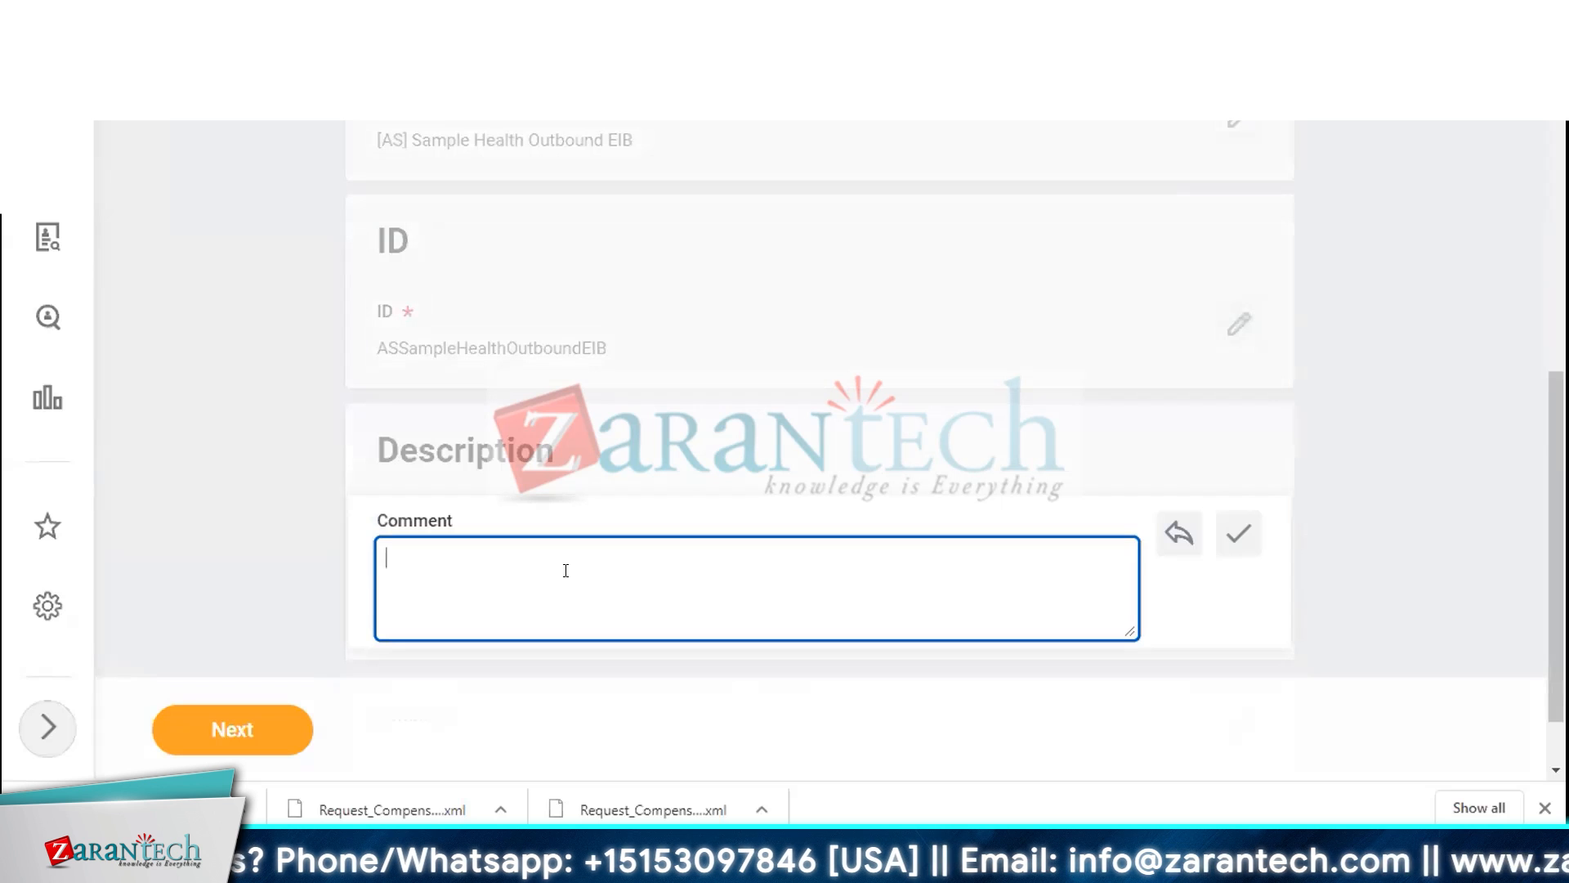
{"action": "type", "text": "This "}
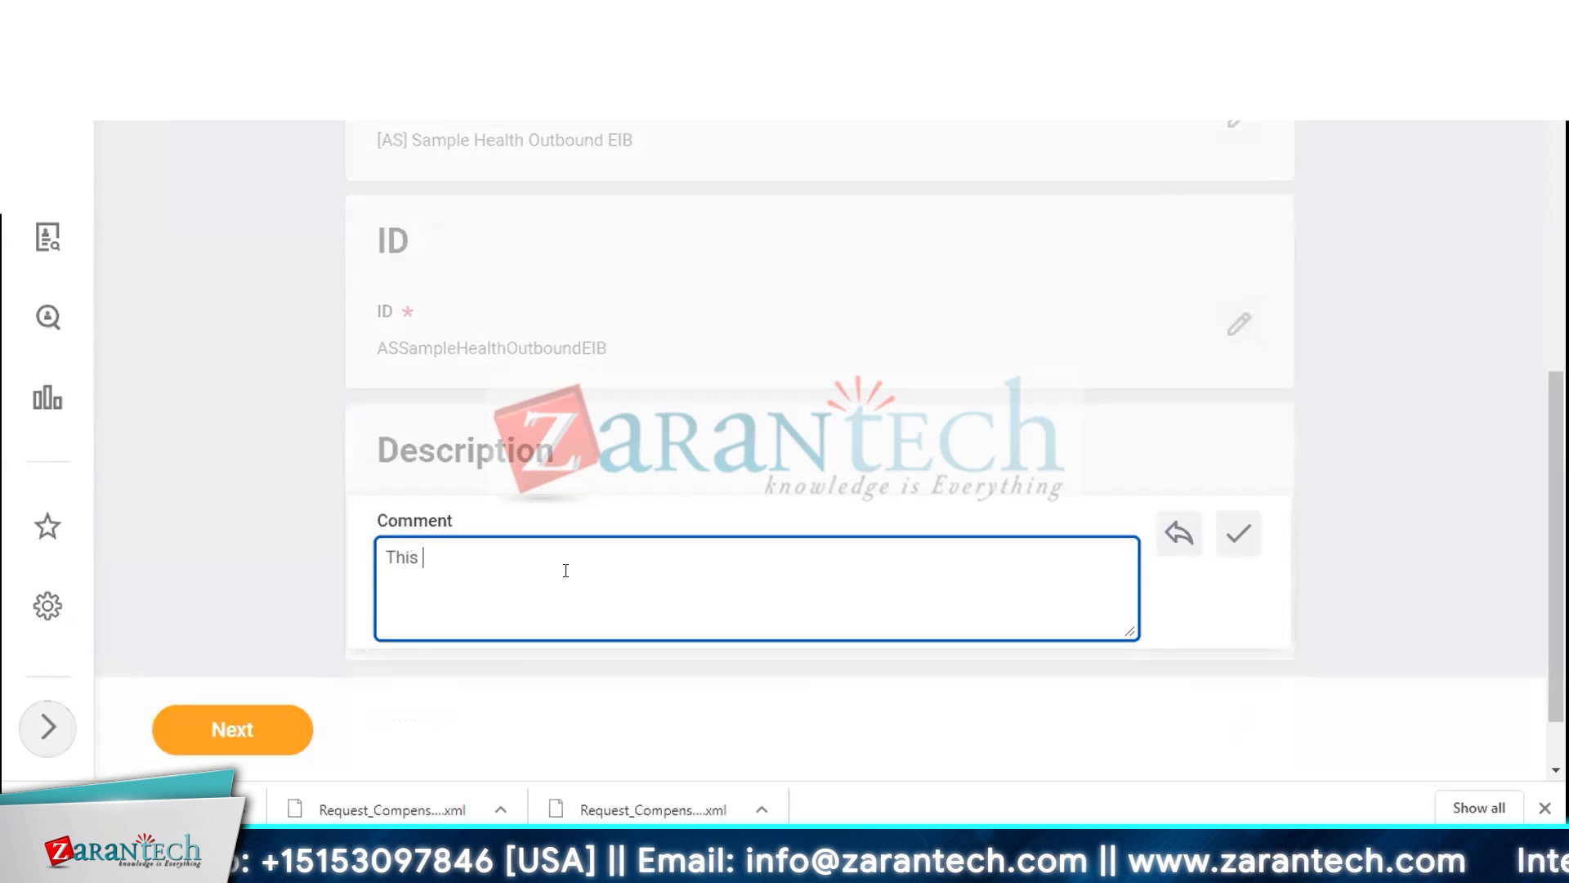
{"action": "type", "text": "is test"}
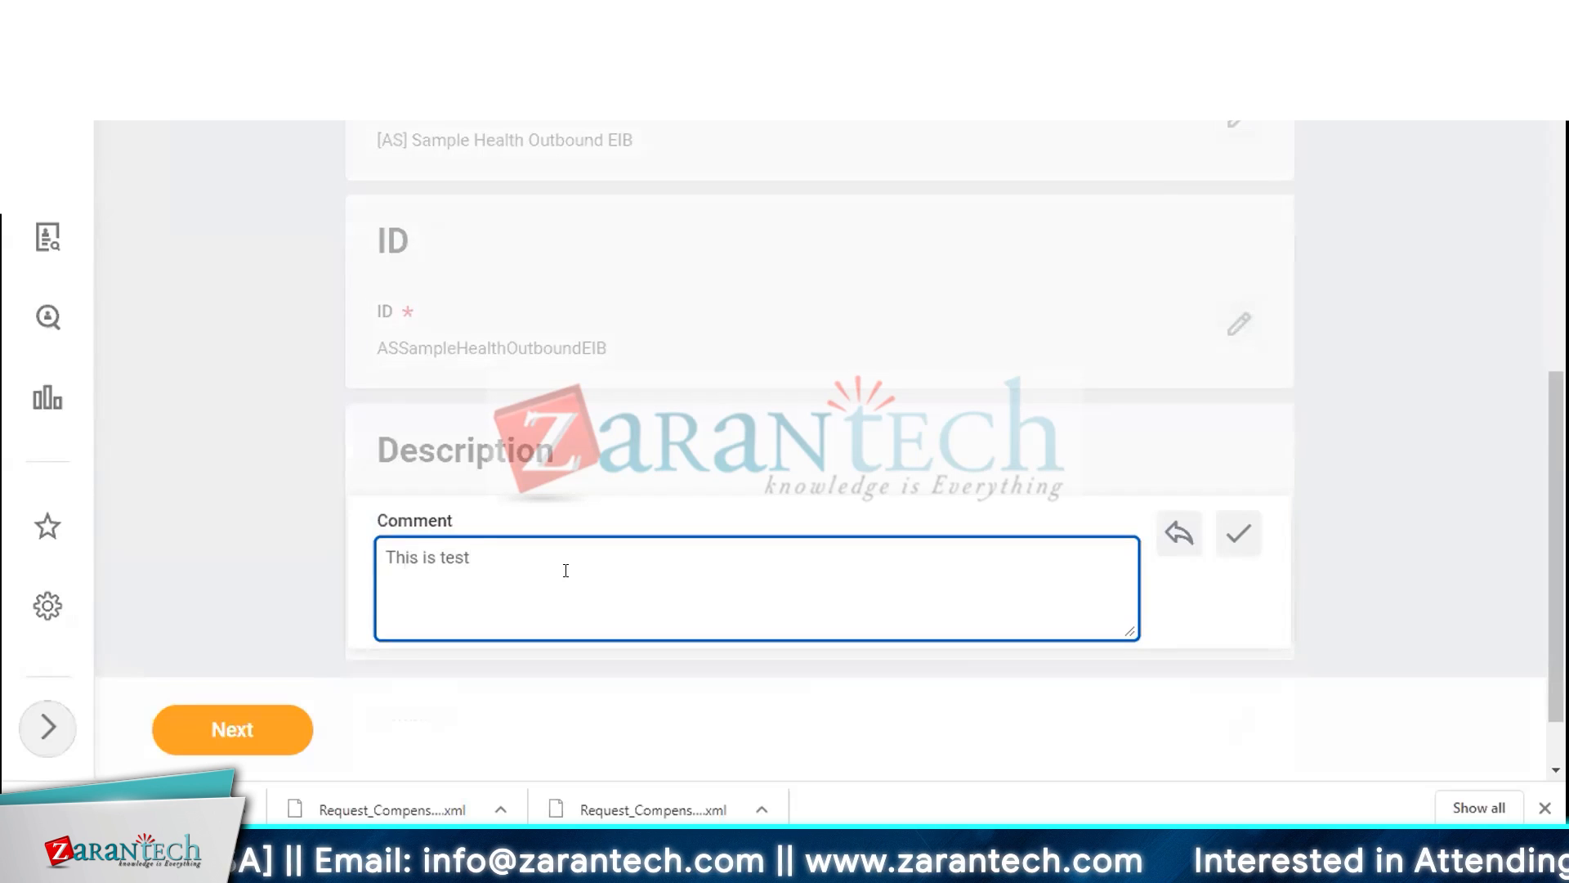
{"action": "type", "text": " integration for outbound"}
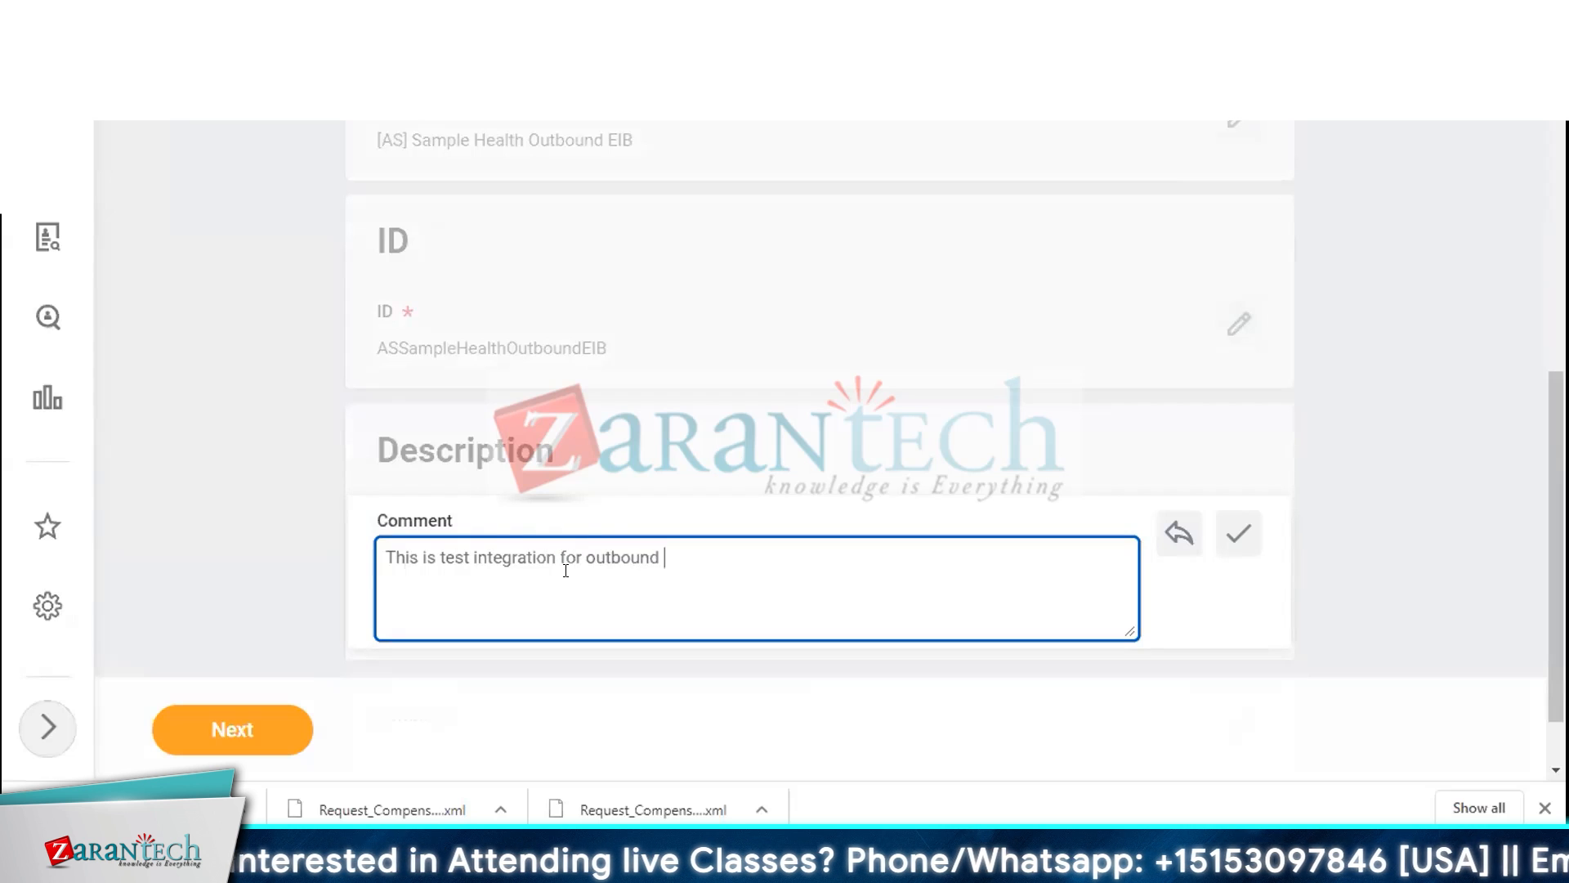
{"action": "key", "text": "ctrl+a"}
{"action": "key", "text": "ctrl+s"}
{"action": "key", "text": "Escape"}
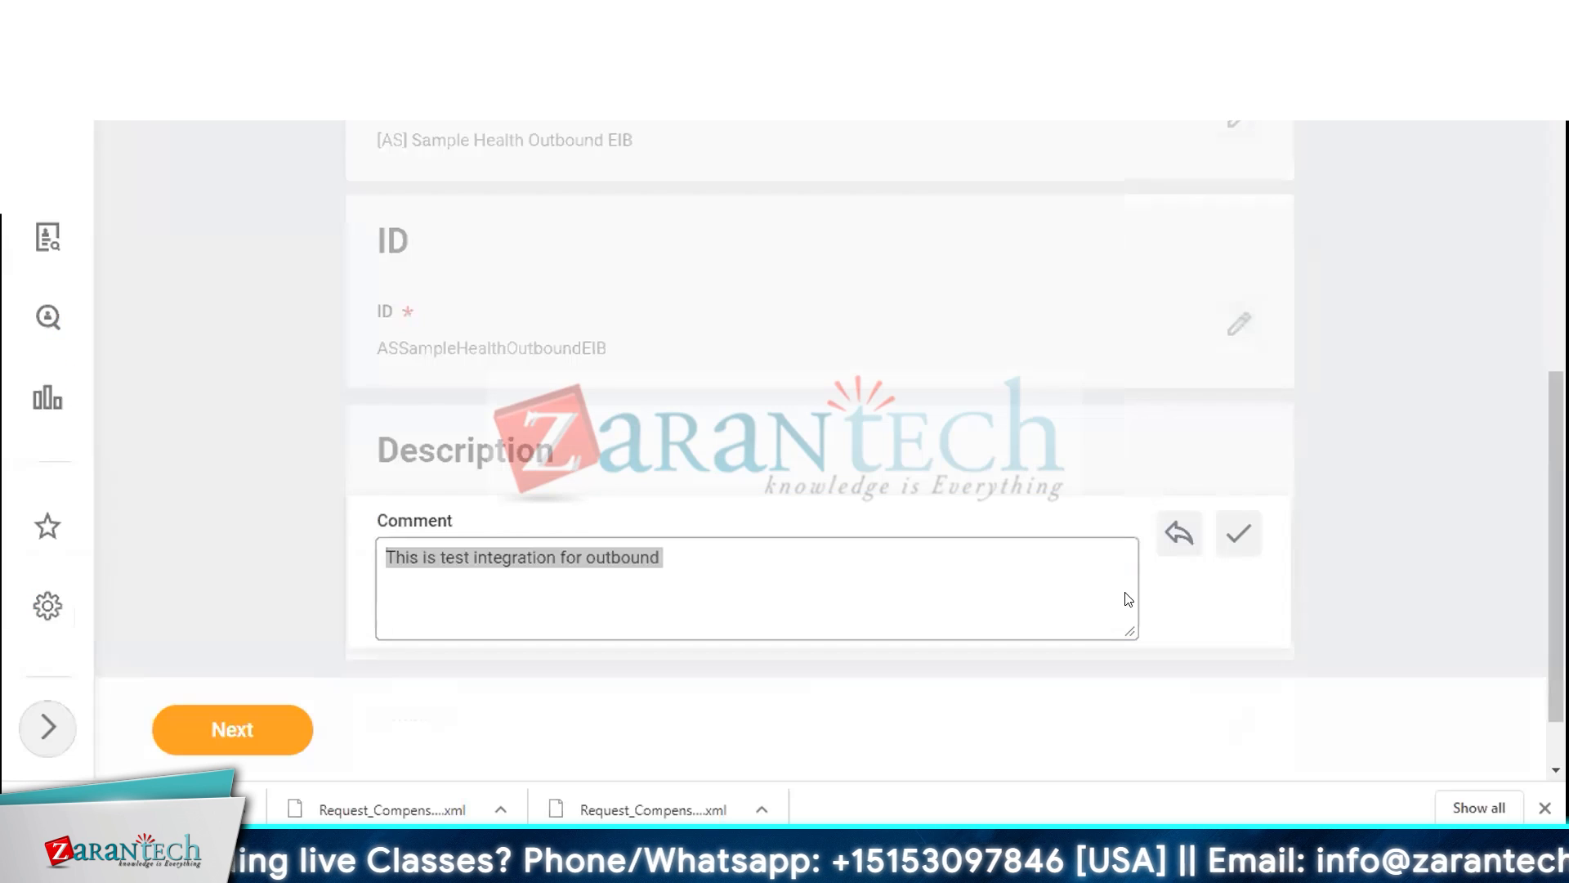
{"action": "left_click", "coordinate": [231, 729]}
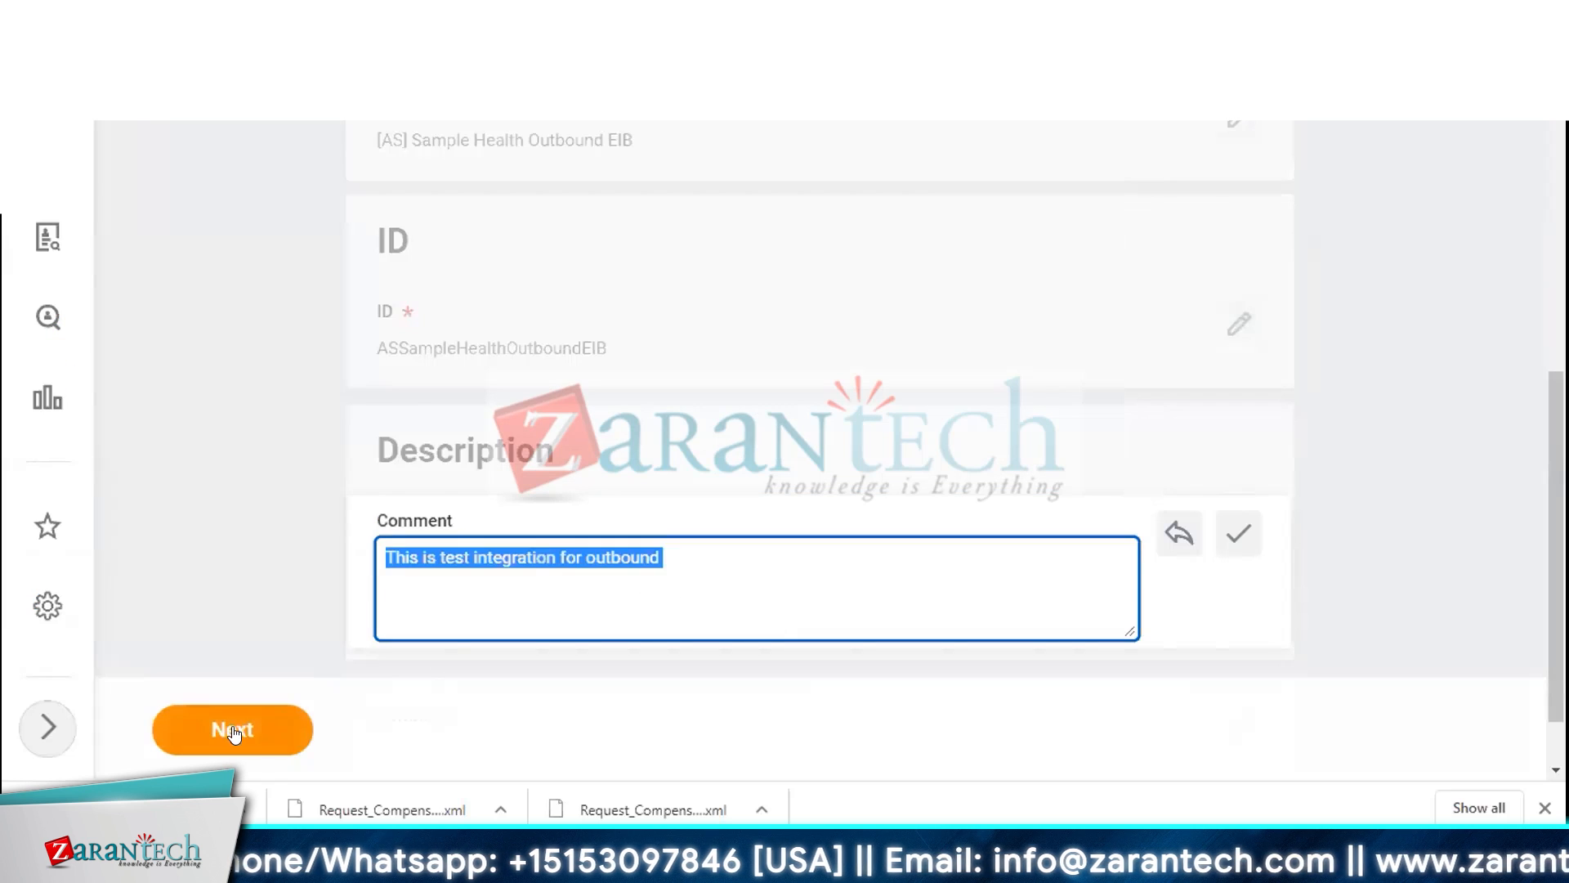
Choose Custom Report as the data source type and select the [Sample] Custom Report RAAS - AS report
{"action": "scroll", "coordinate": [866, 376], "scroll_direction": "down", "scroll_amount": 3}
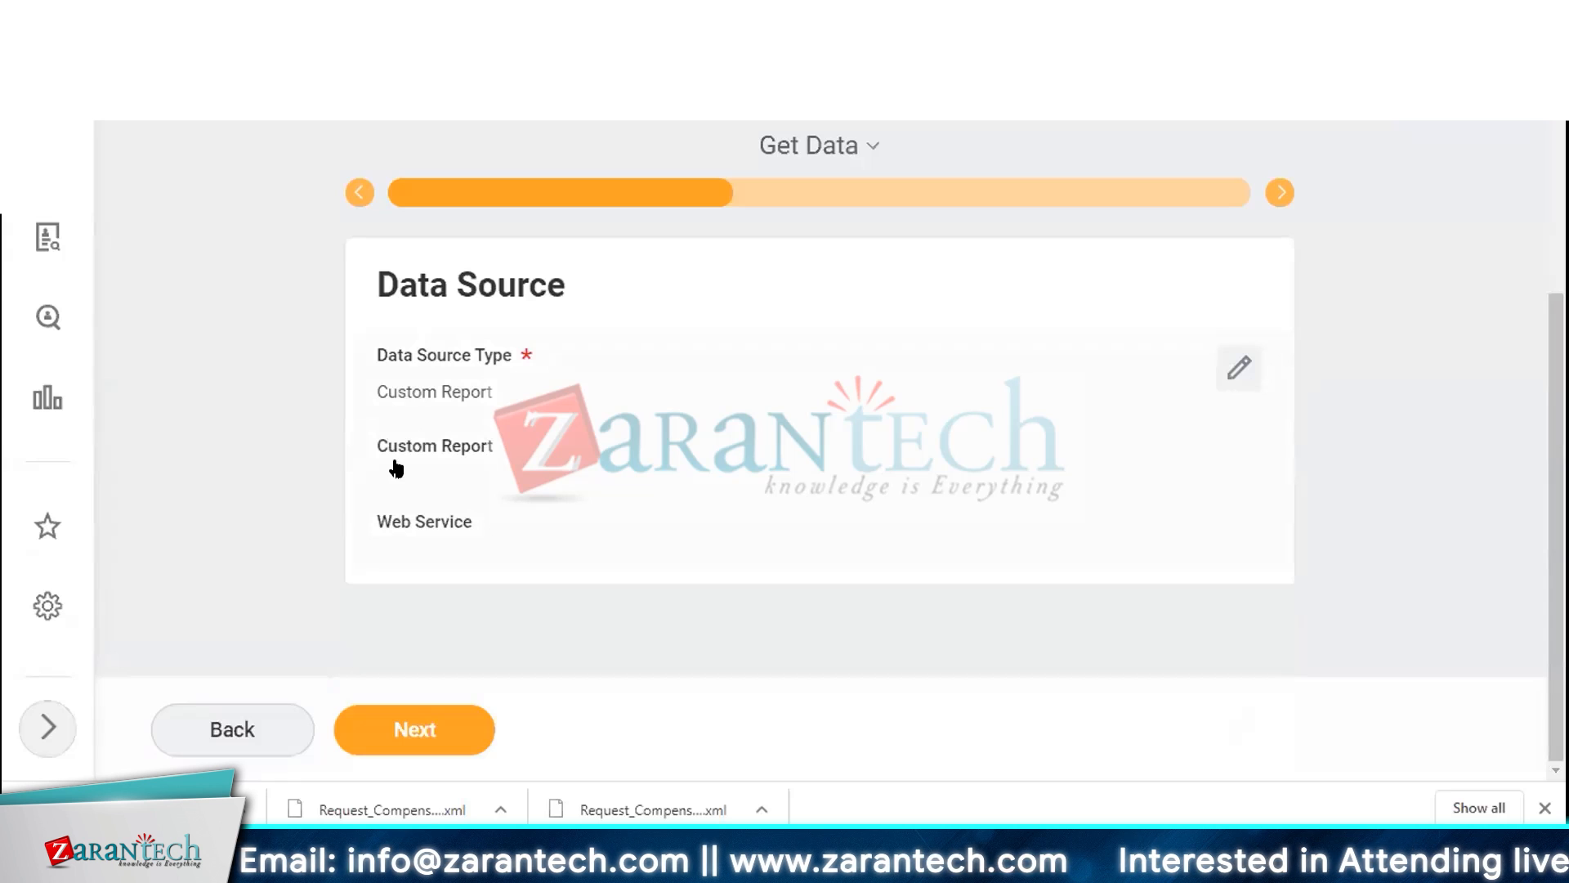
{"action": "left_click", "coordinate": [425, 447]}
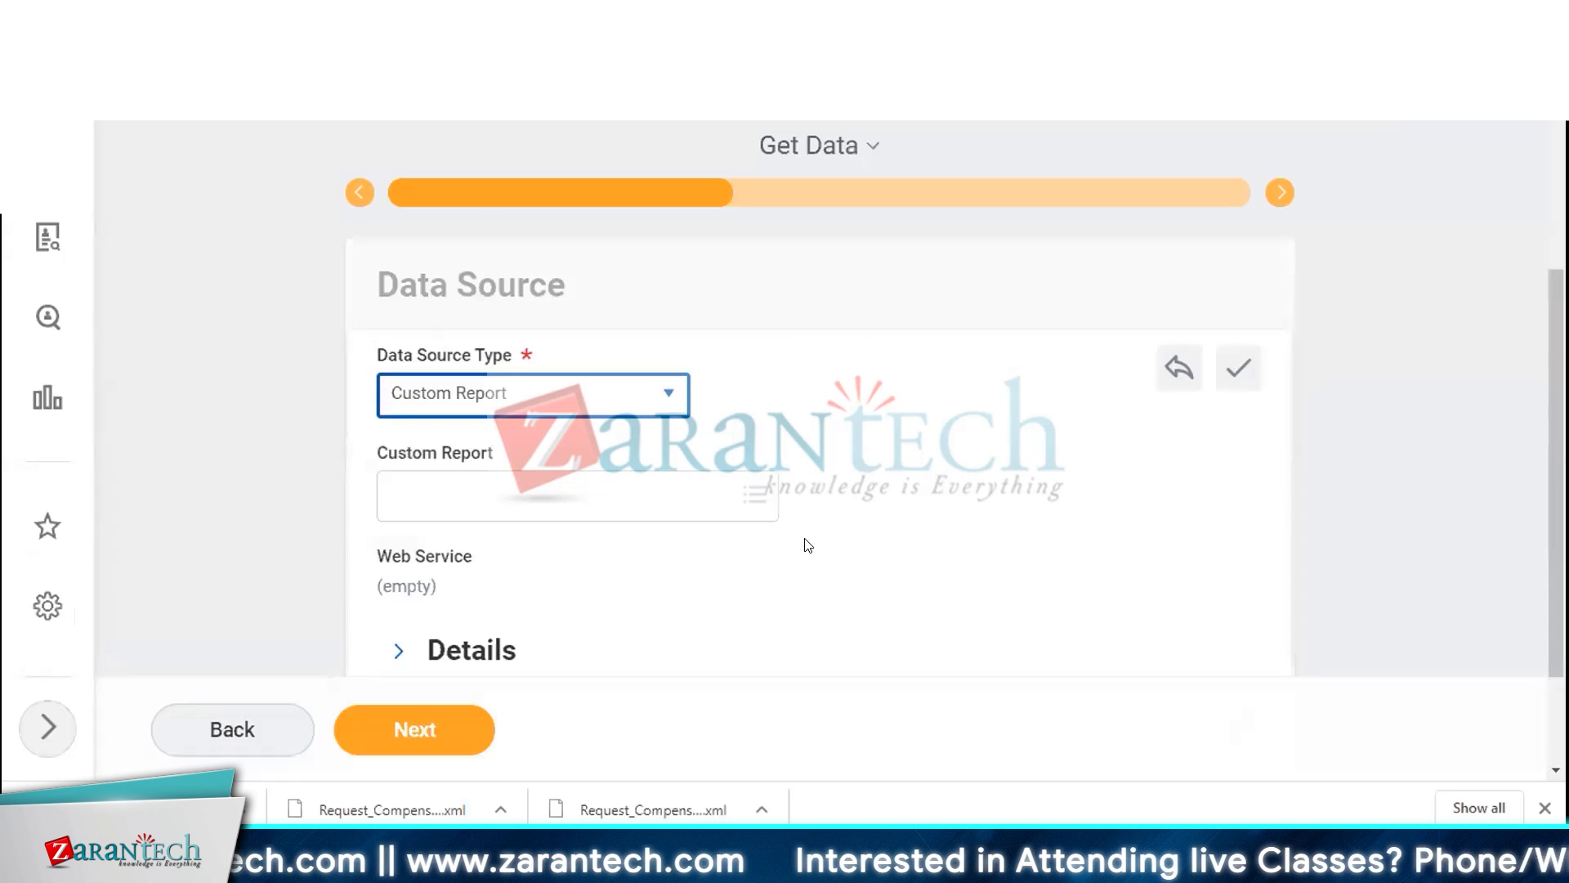
{"action": "scroll", "coordinate": [802, 543], "scroll_direction": "down", "scroll_amount": 2}
{"action": "left_click", "coordinate": [572, 346]}
{"action": "type", "text": "[-S"}
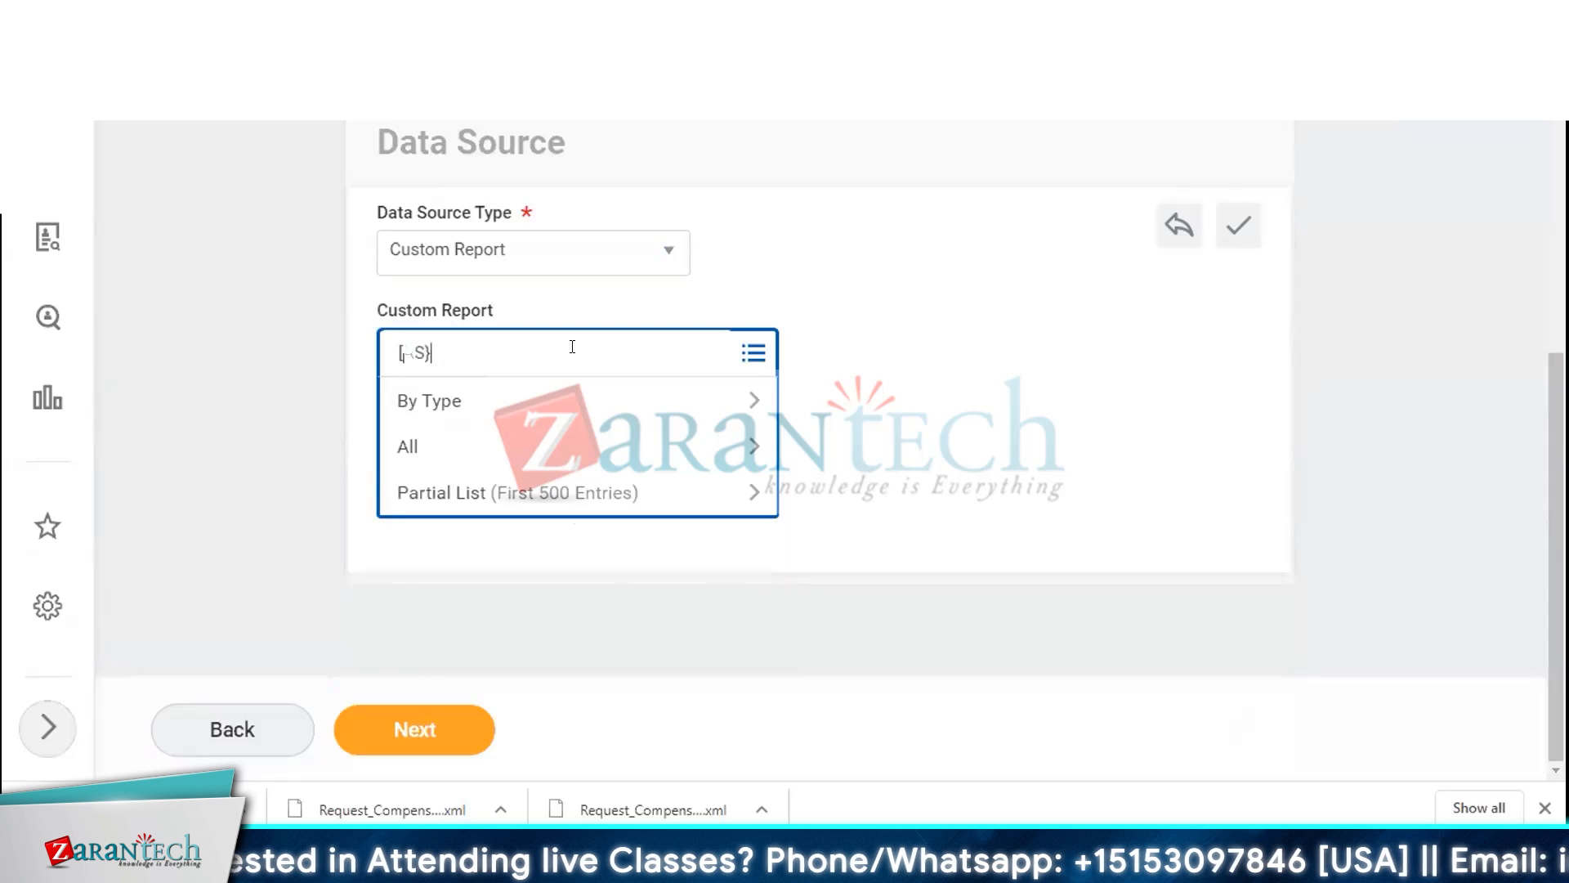
{"action": "type", "text": "AS]"}
{"action": "key", "text": "Return"}
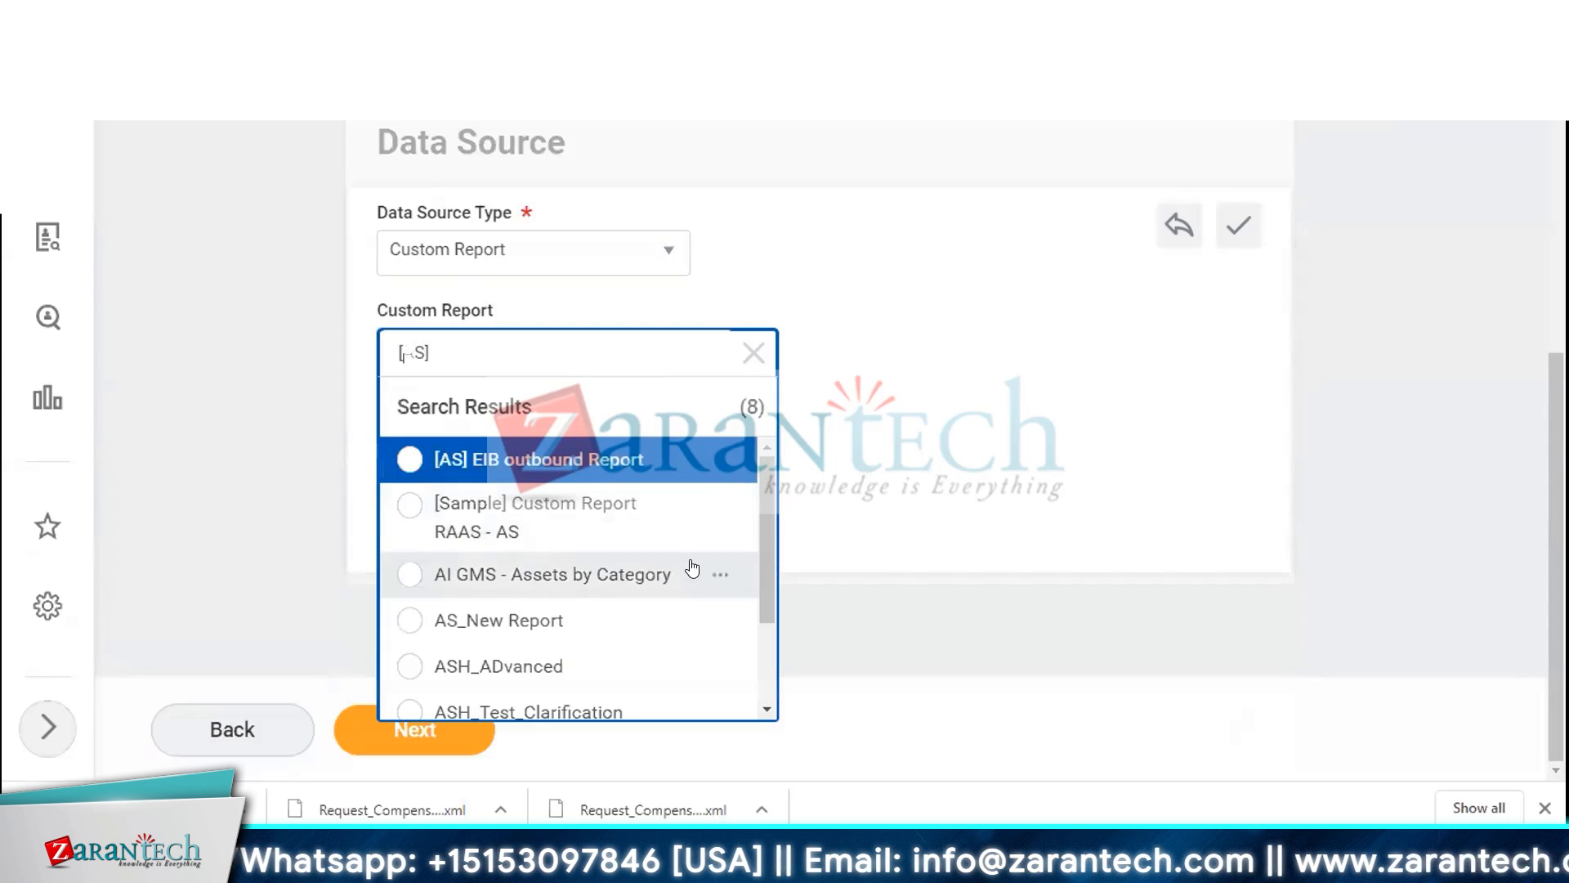
{"action": "left_click", "coordinate": [641, 528]}
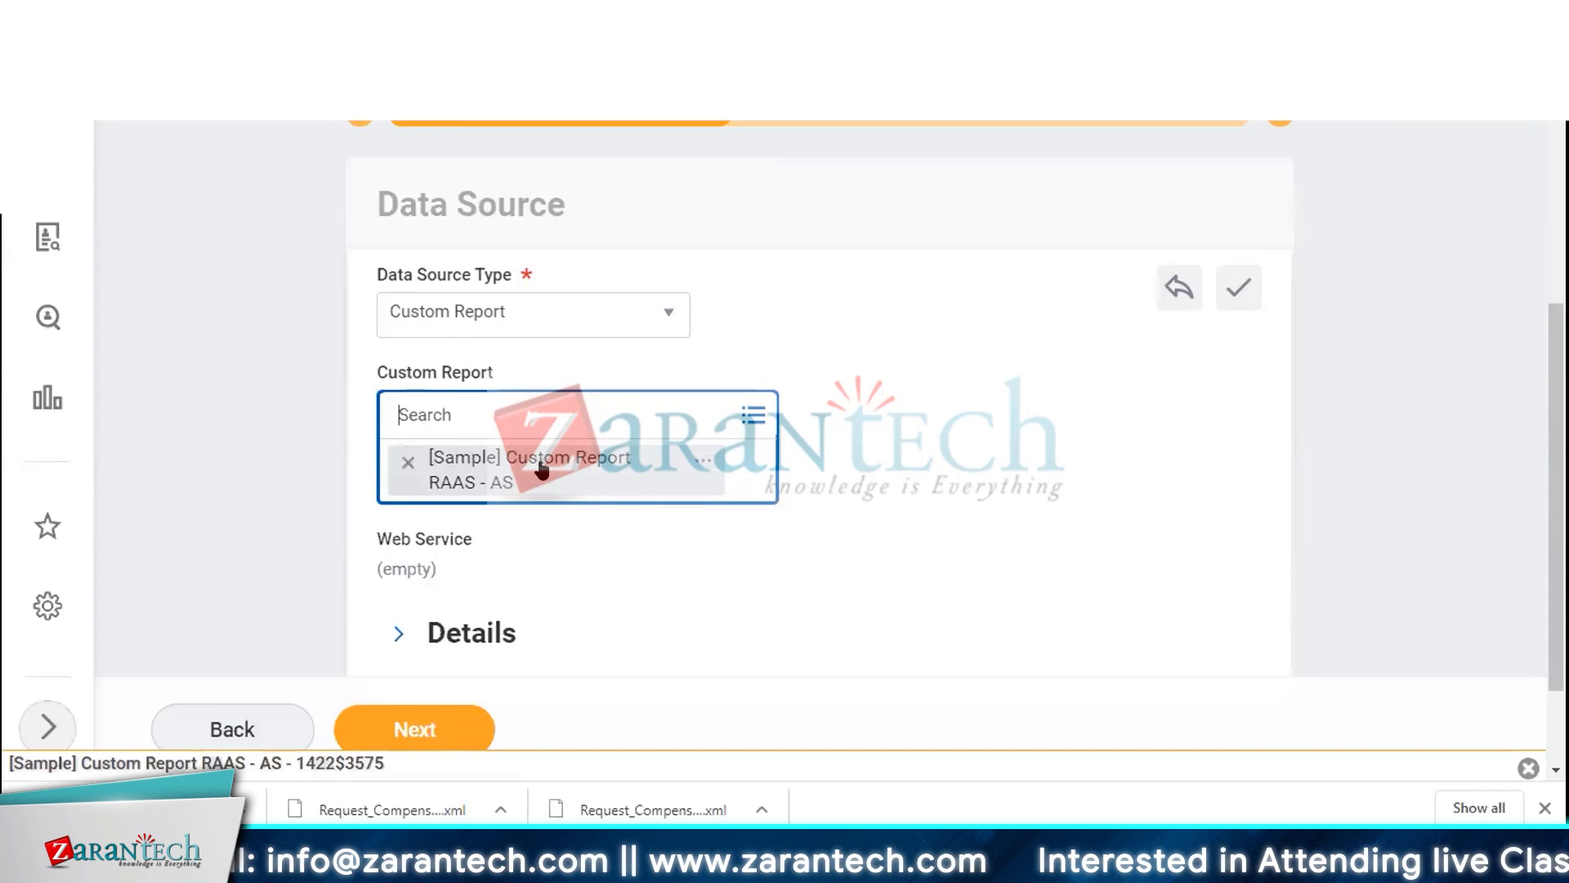
Open the selected custom report in a new tab and review its columns, then return to the EIB
{"action": "left_click", "coordinate": [703, 461]}
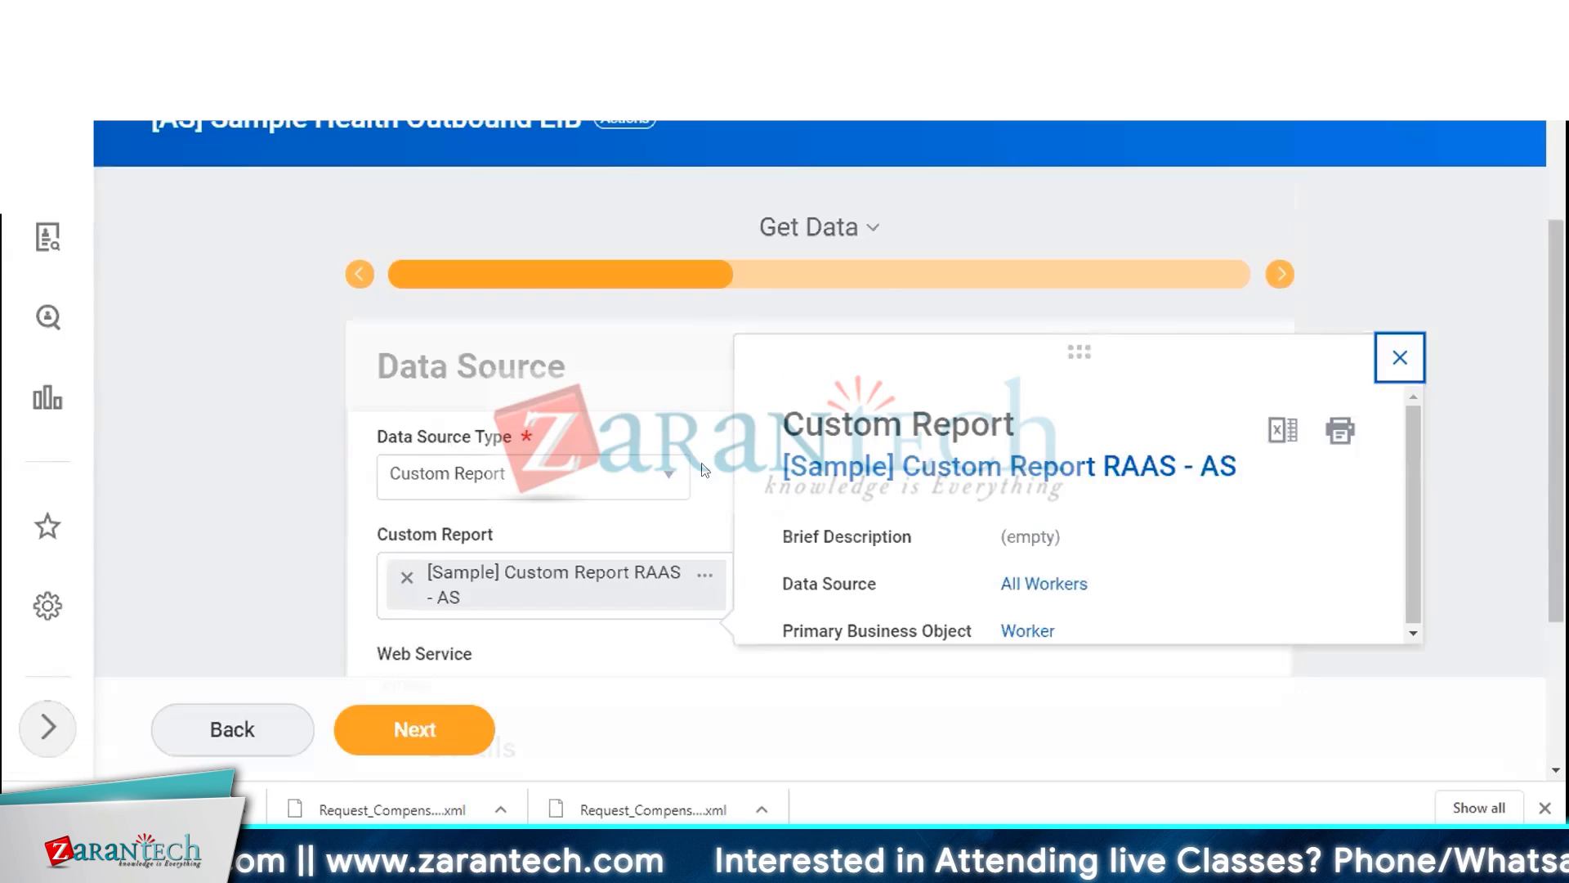
{"action": "right_click", "coordinate": [842, 470]}
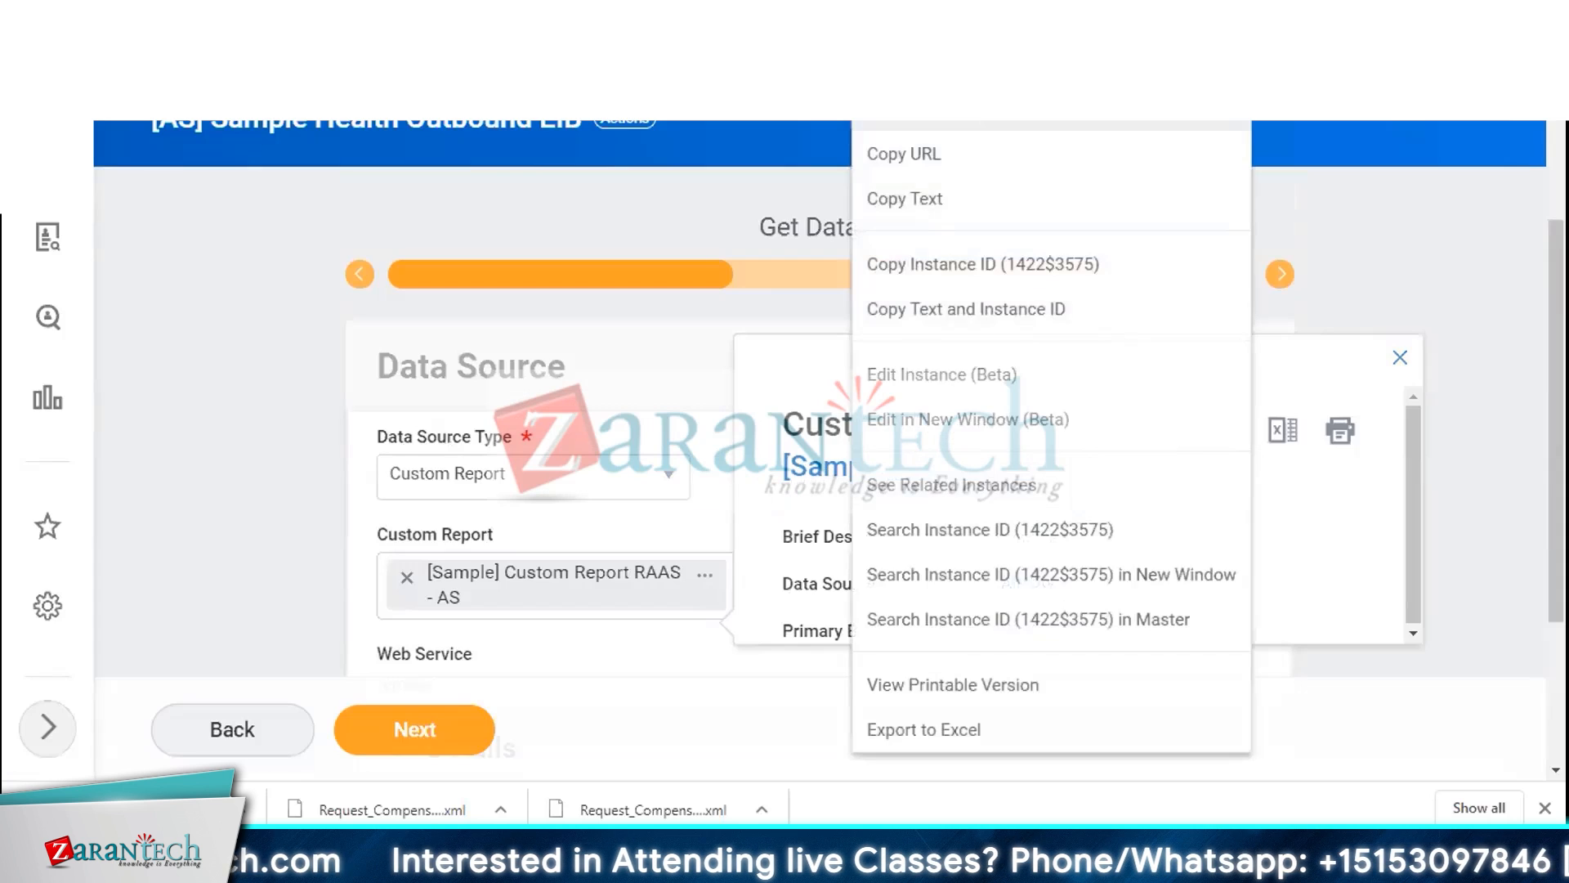
{"action": "left_click", "coordinate": [907, 109]}
{"action": "scroll", "coordinate": [579, 335], "scroll_direction": "down", "scroll_amount": 8}
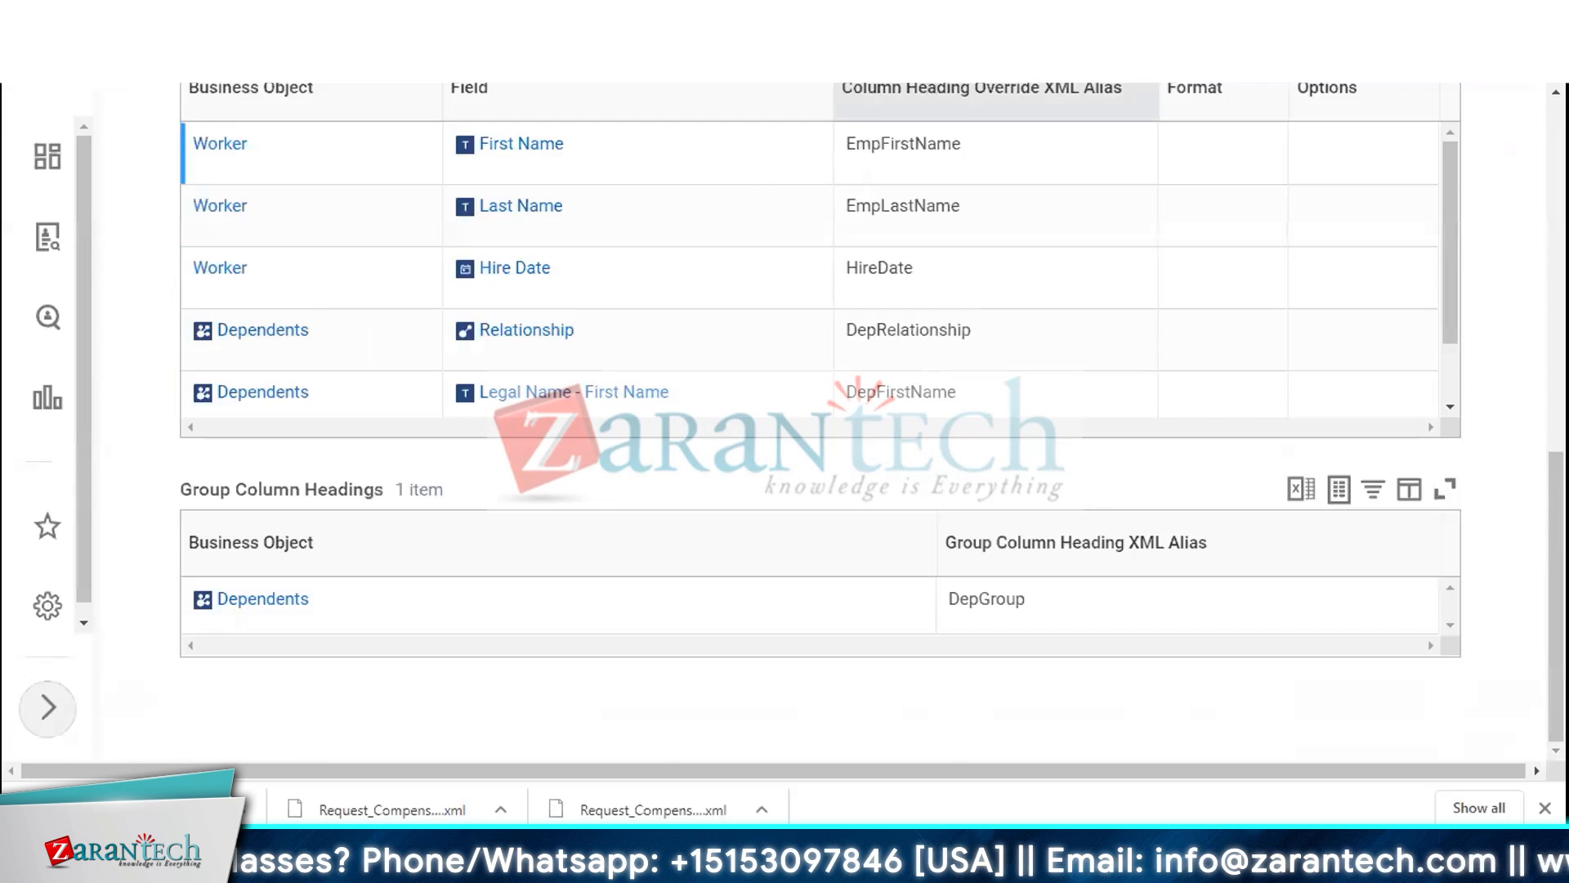
{"action": "left_click", "coordinate": [785, 18]}
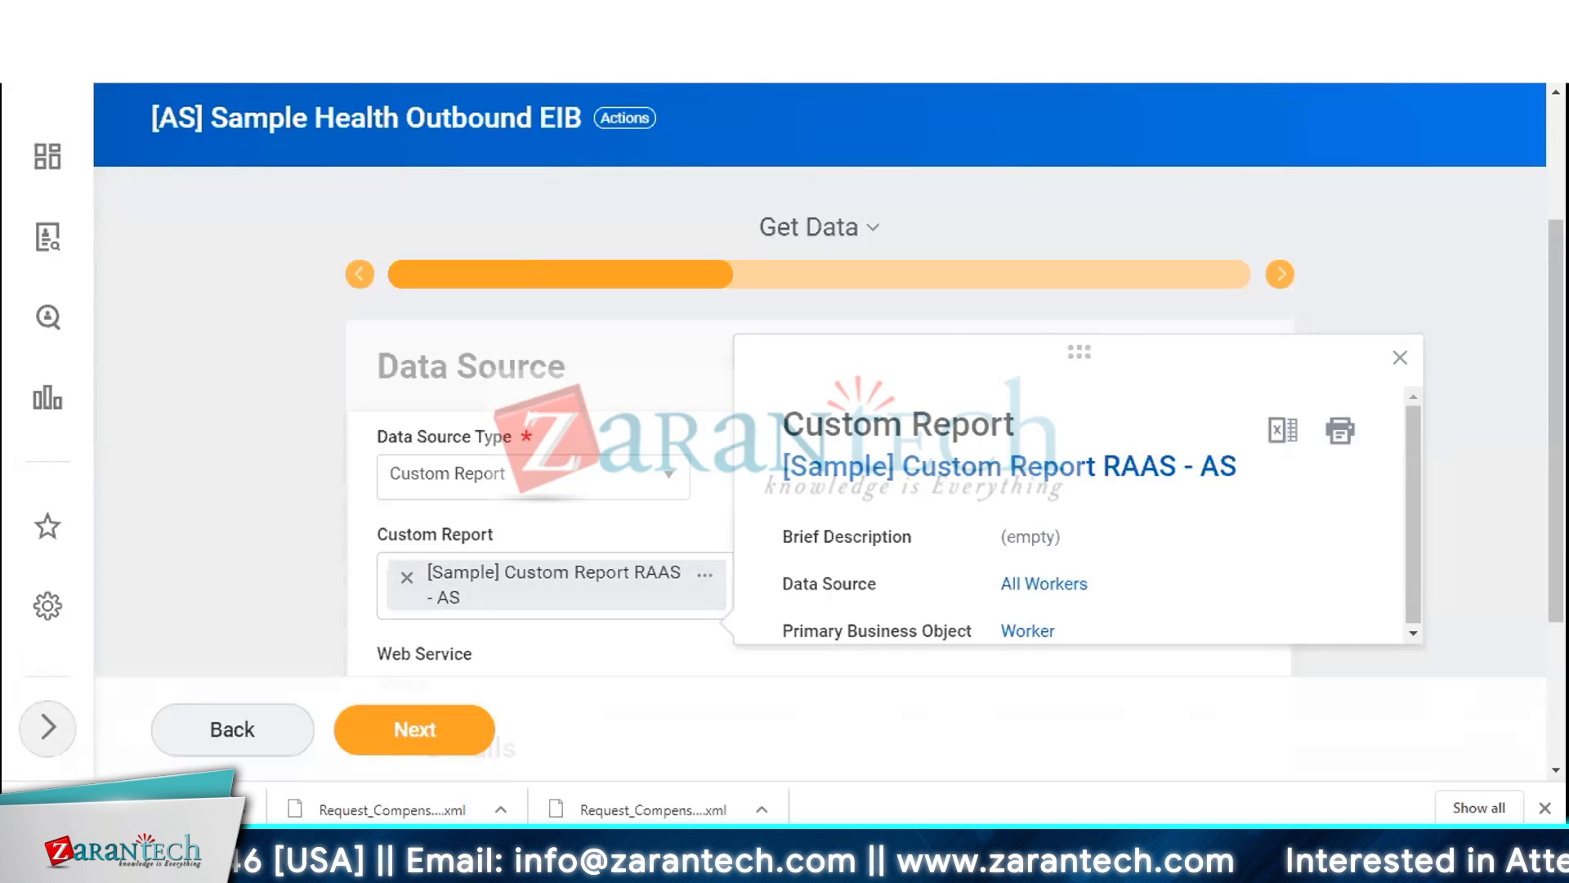
{"action": "left_click", "coordinate": [924, 18]}
{"action": "scroll", "coordinate": [318, 579], "scroll_direction": "up", "scroll_amount": 6}
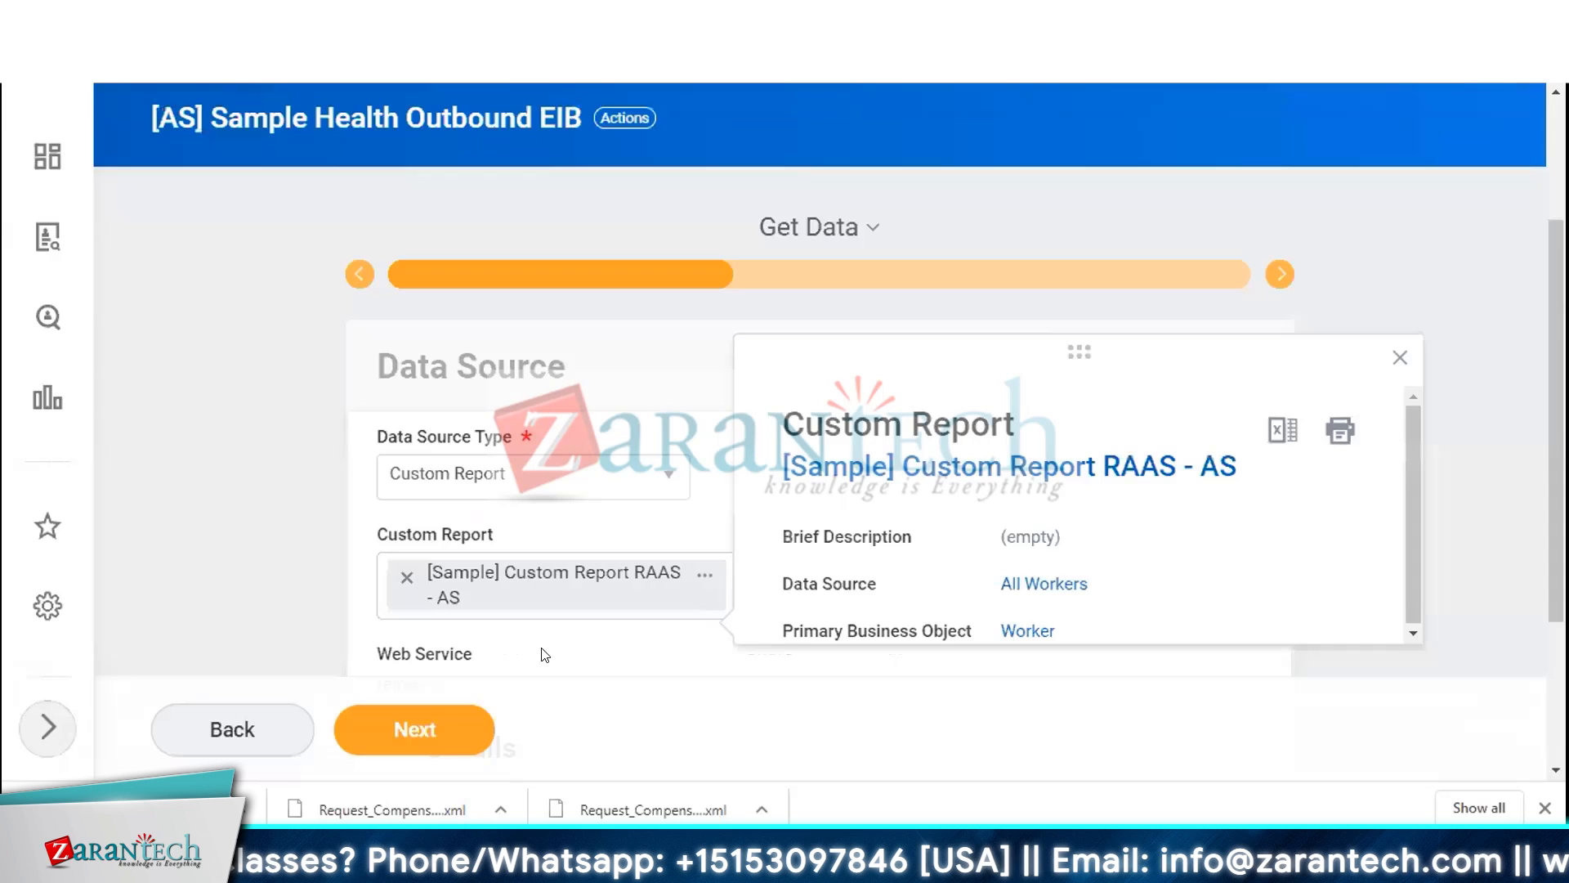
Remove the selected report, search for [AS] reports and open [AS] EIB outbound Report in a new tab
{"action": "left_click", "coordinate": [406, 577]}
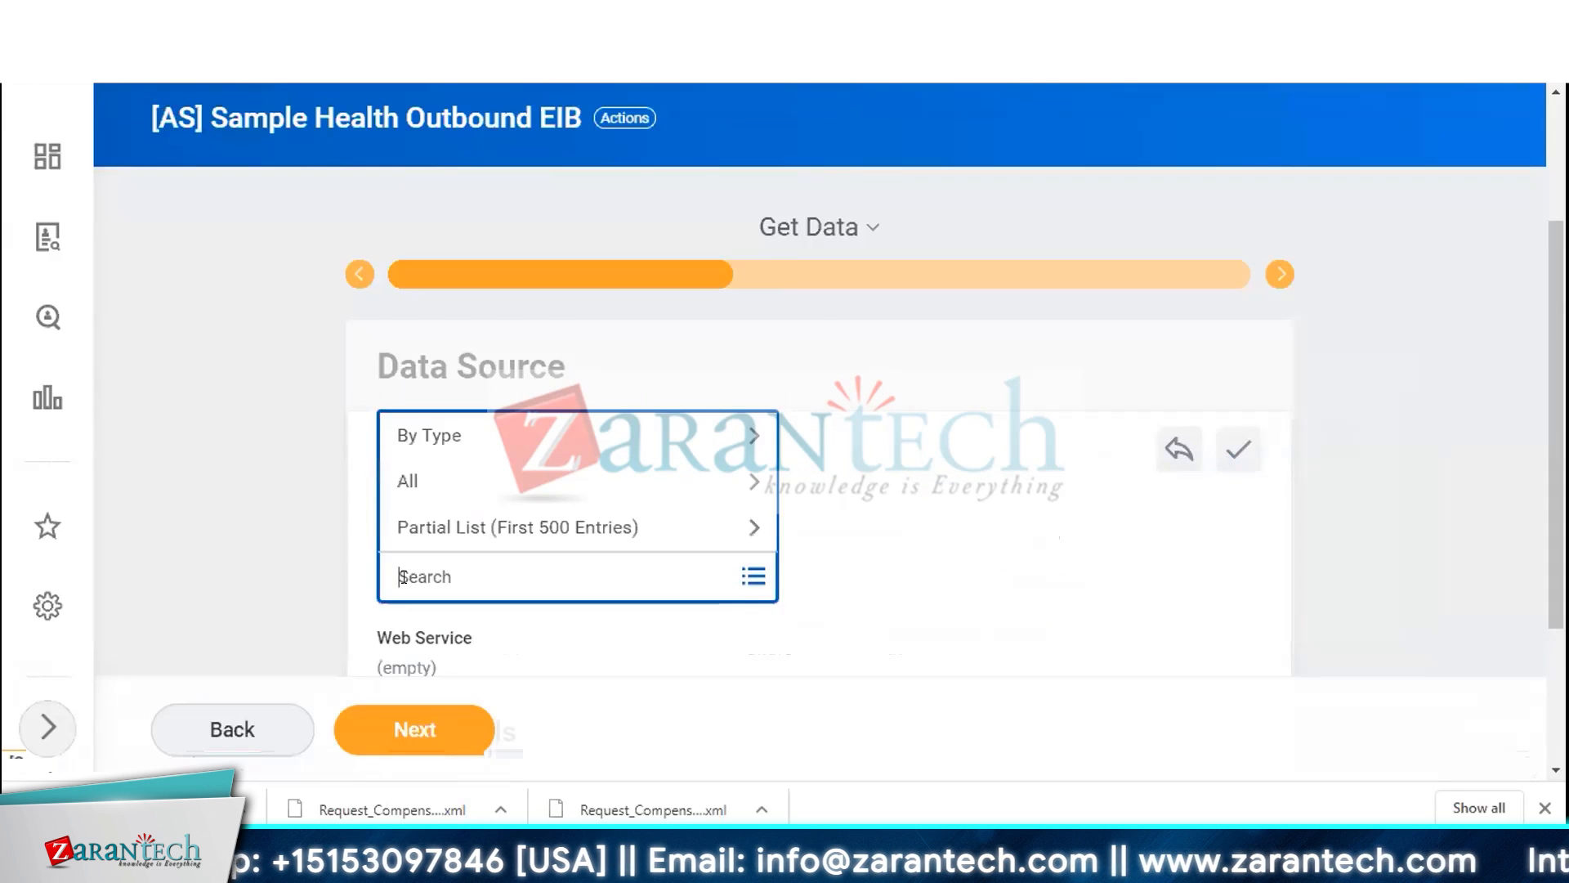
{"action": "type", "text": "[AS"}
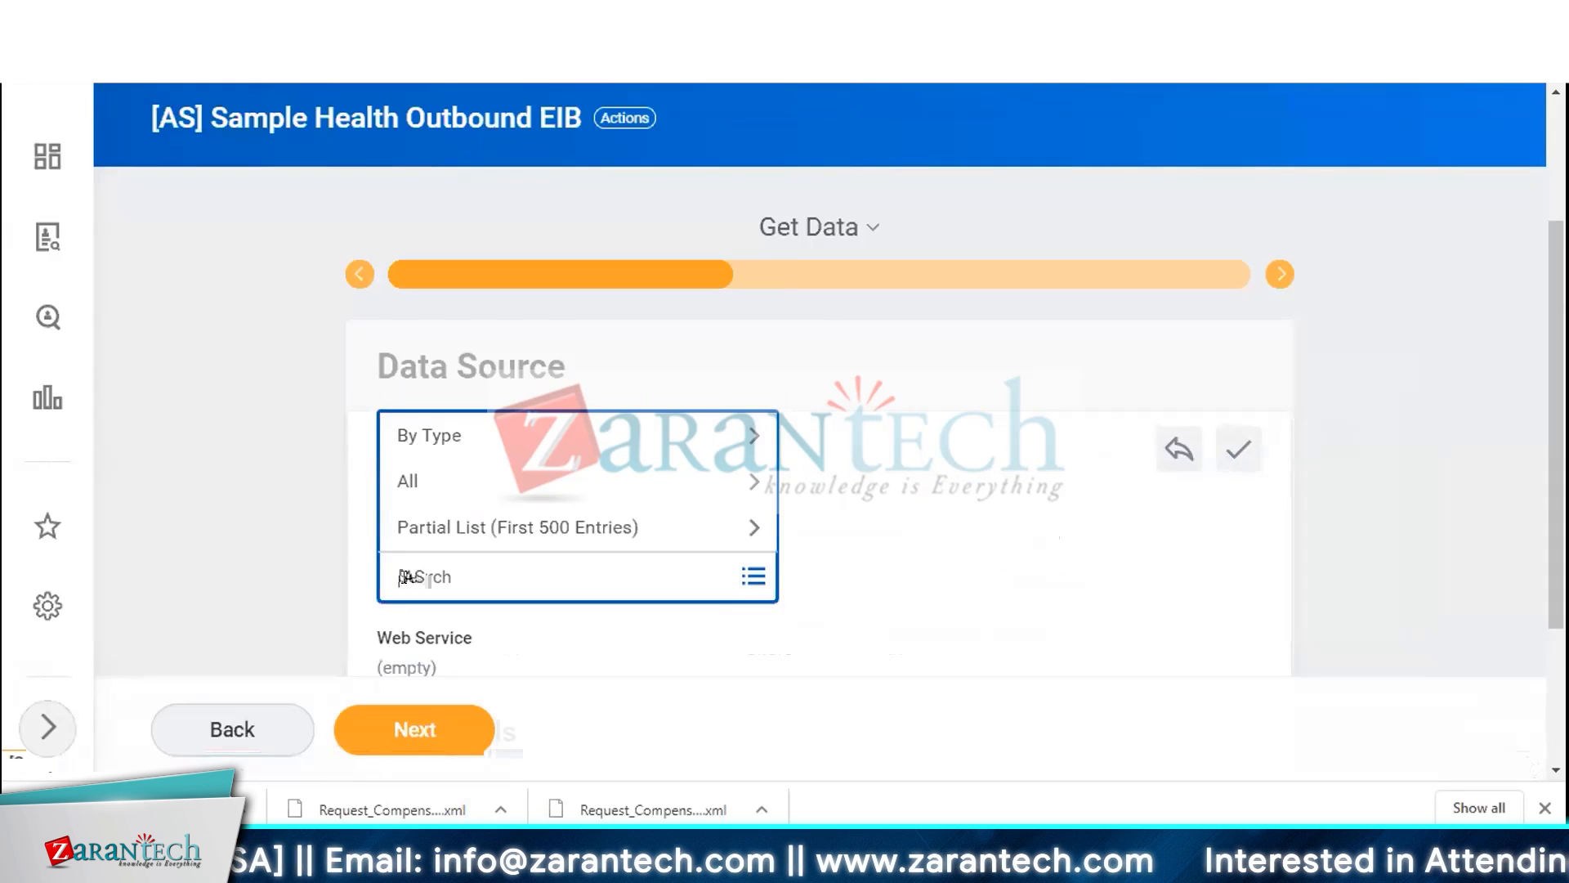
{"action": "type", "text": "]"}
{"action": "key", "text": "Return"}
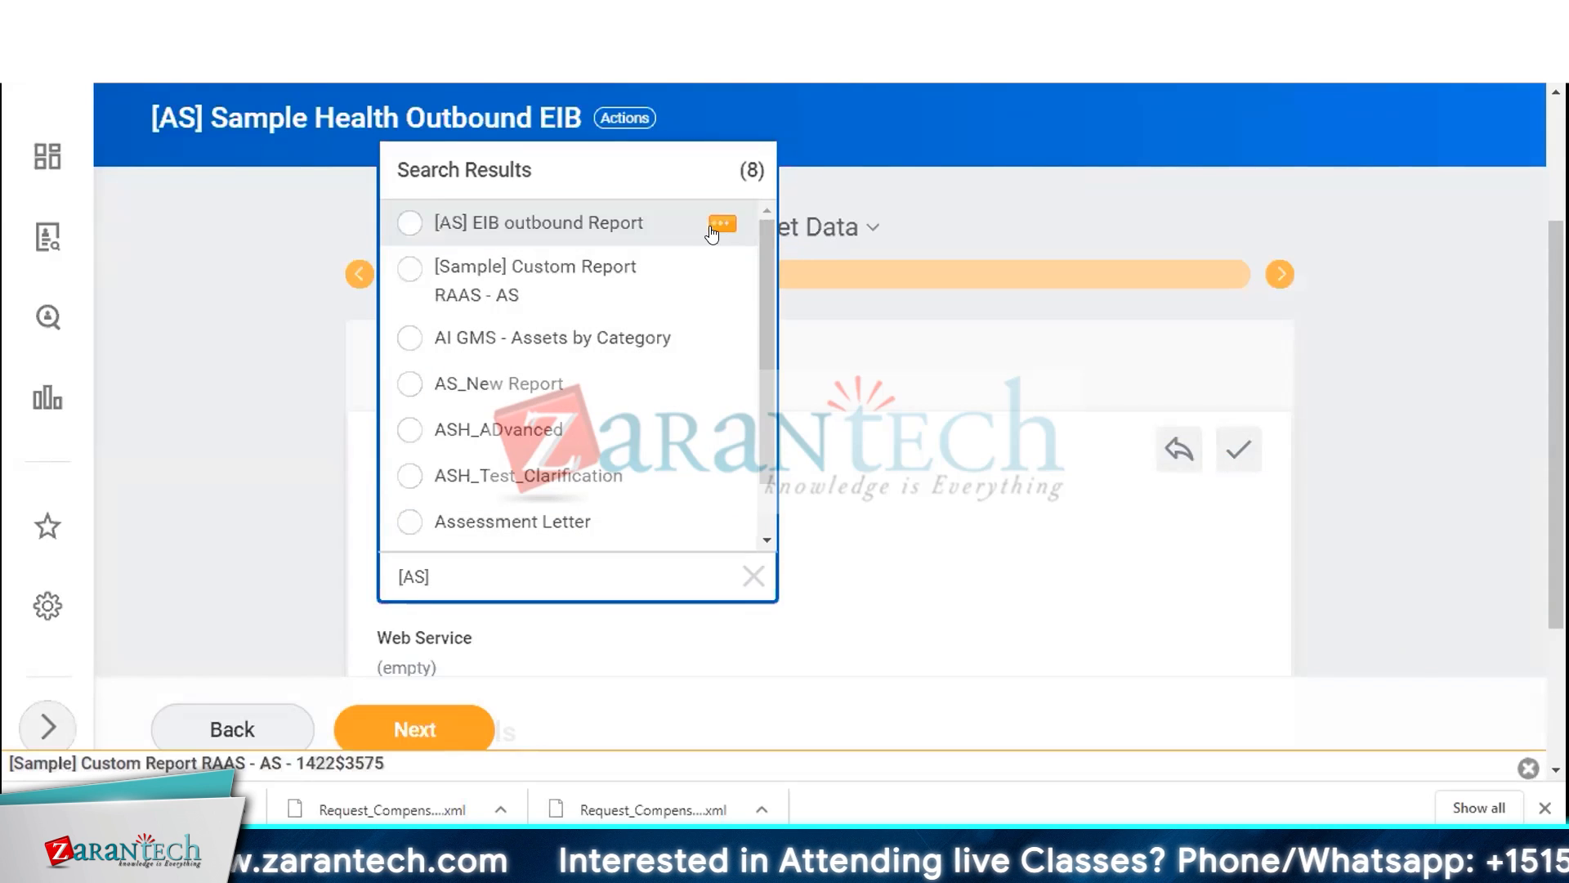
{"action": "right_click", "coordinate": [721, 228]}
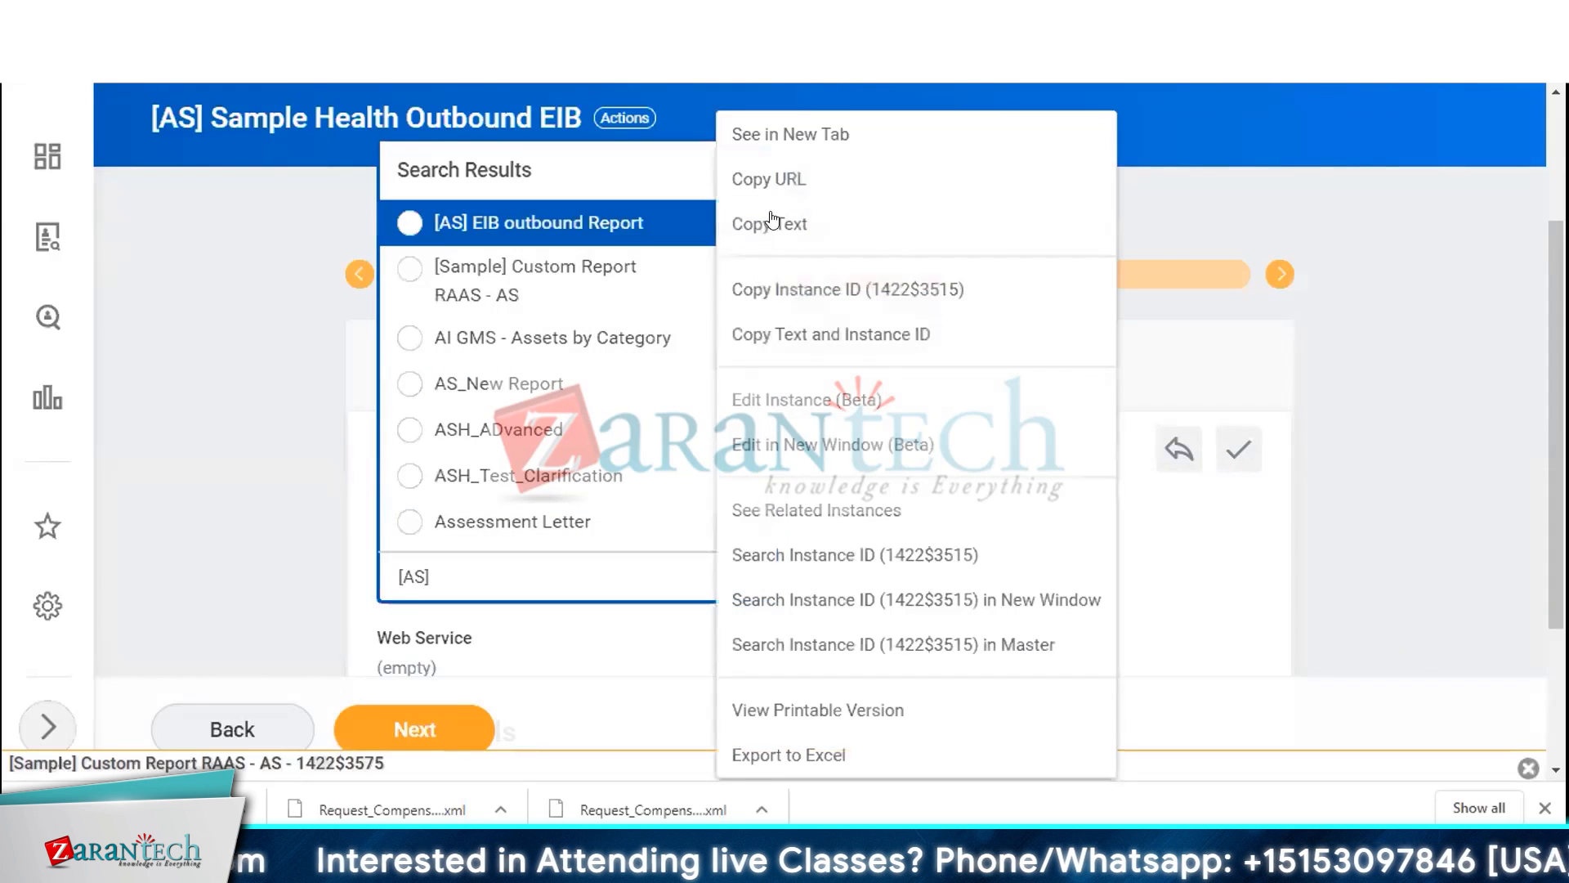
{"action": "left_click", "coordinate": [805, 128]}
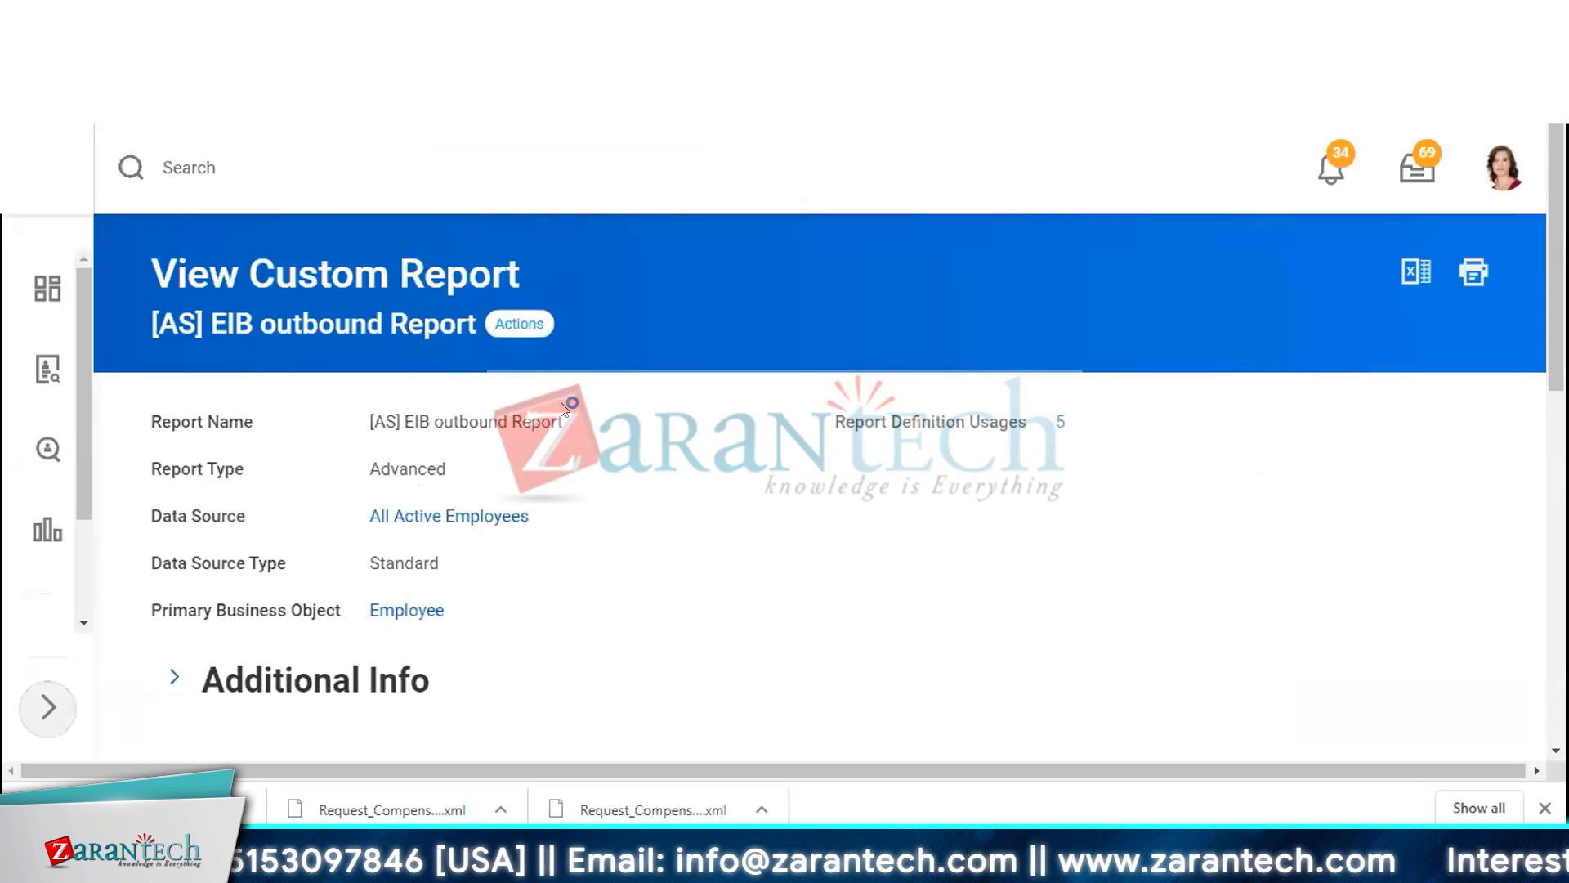
Edit the [AS] EIB outbound Report, enable it as a web service in its advanced options, and save
{"action": "left_click", "coordinate": [519, 324]}
{"action": "mouse_move", "coordinate": [577, 468]}
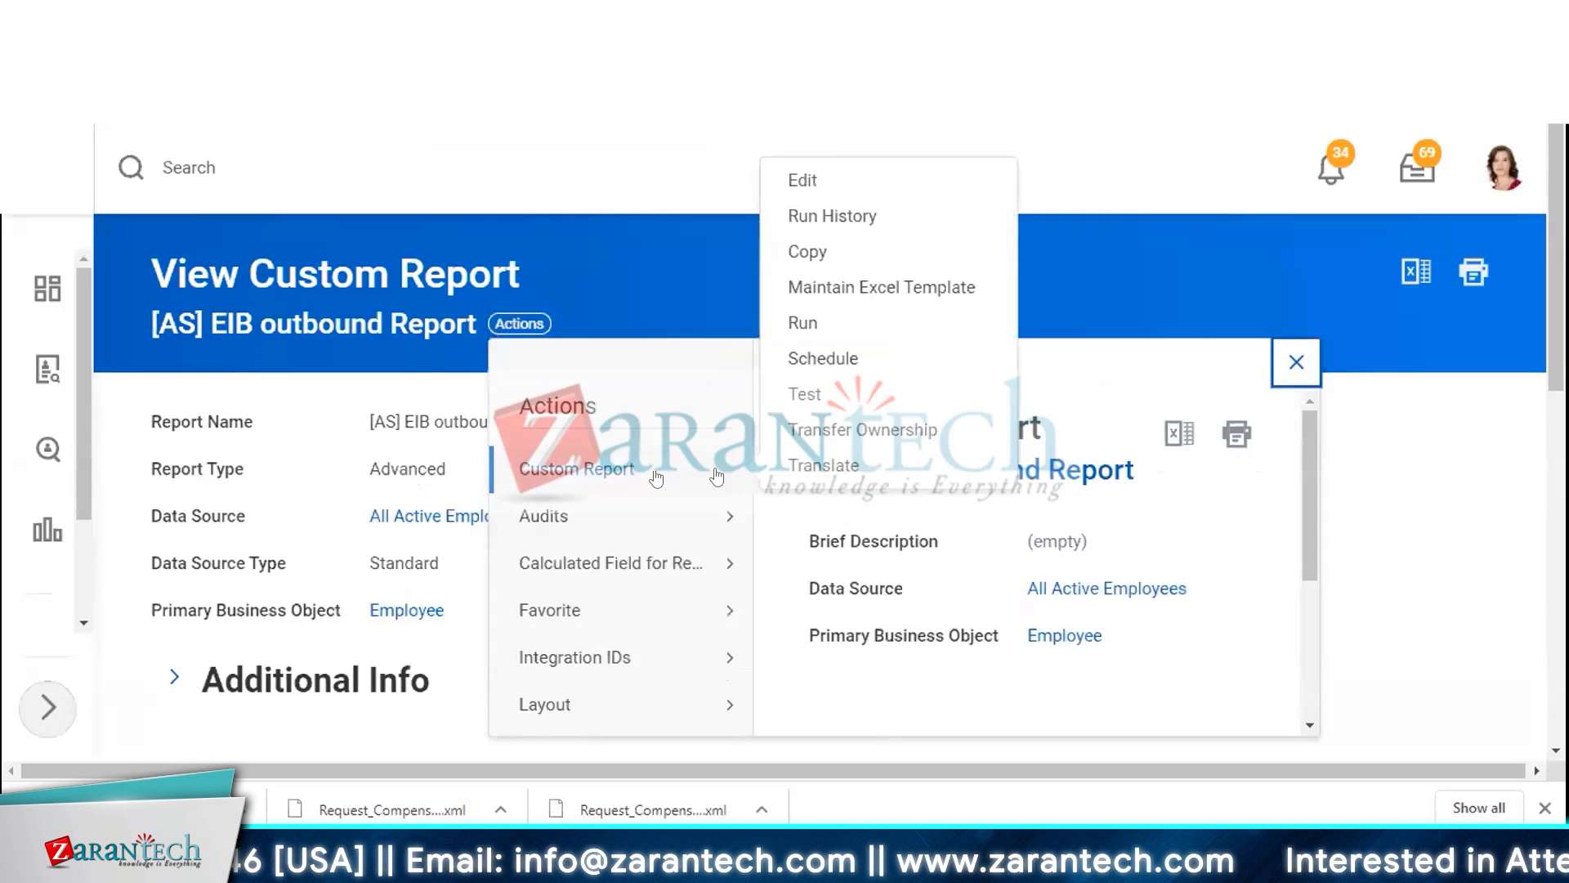
{"action": "left_click", "coordinate": [804, 178]}
{"action": "scroll", "coordinate": [694, 391], "scroll_direction": "down", "scroll_amount": 4}
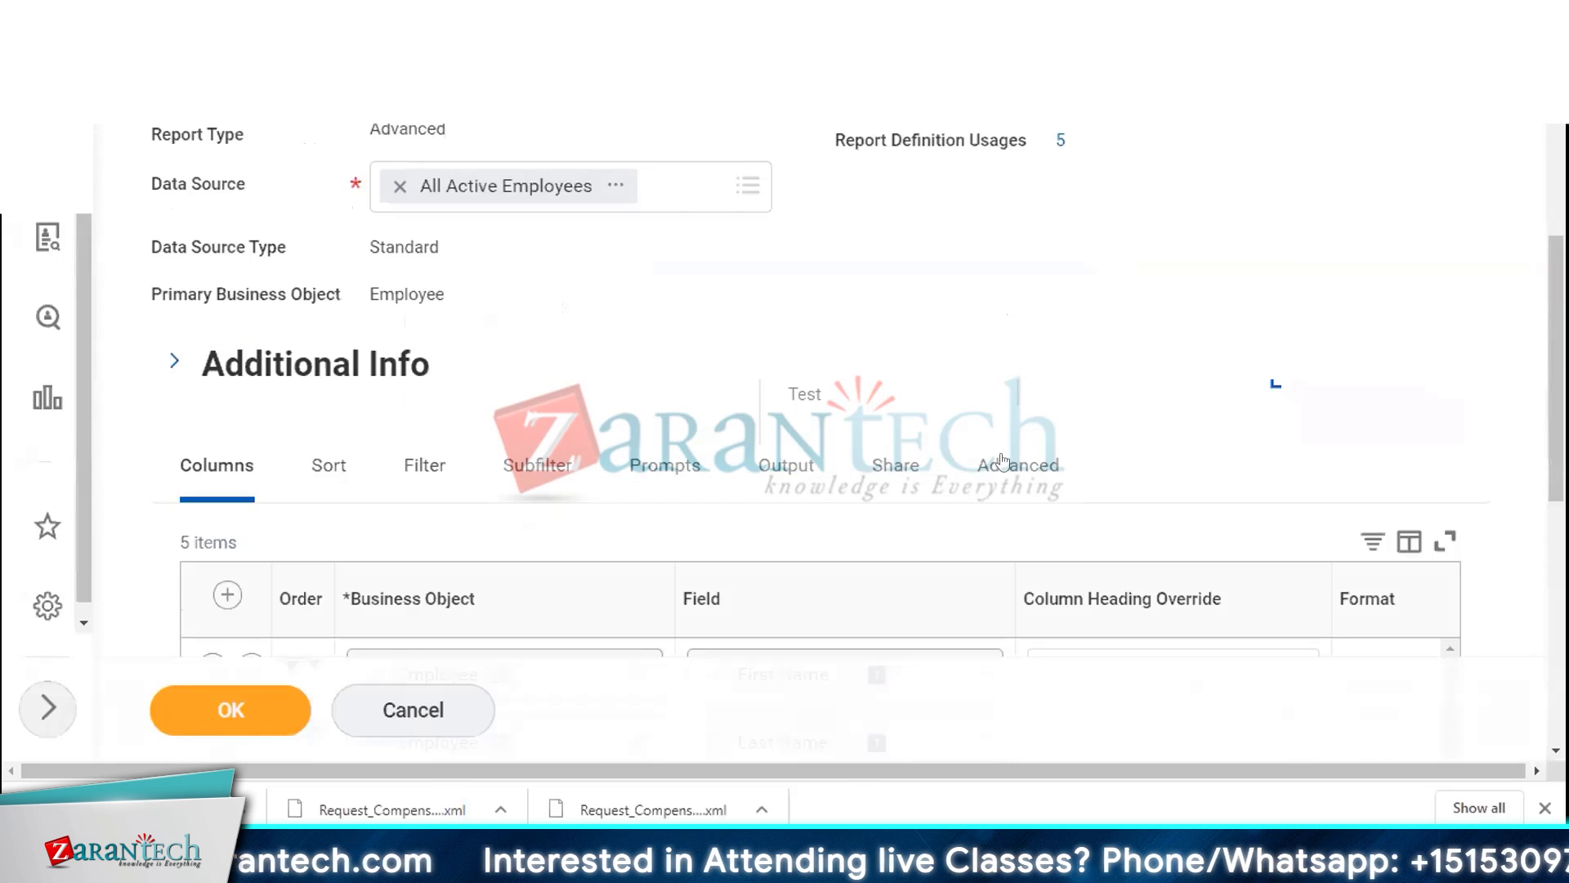
{"action": "left_click", "coordinate": [1002, 462]}
{"action": "scroll", "coordinate": [973, 441], "scroll_direction": "down", "scroll_amount": 6}
{"action": "left_click", "coordinate": [933, 563]}
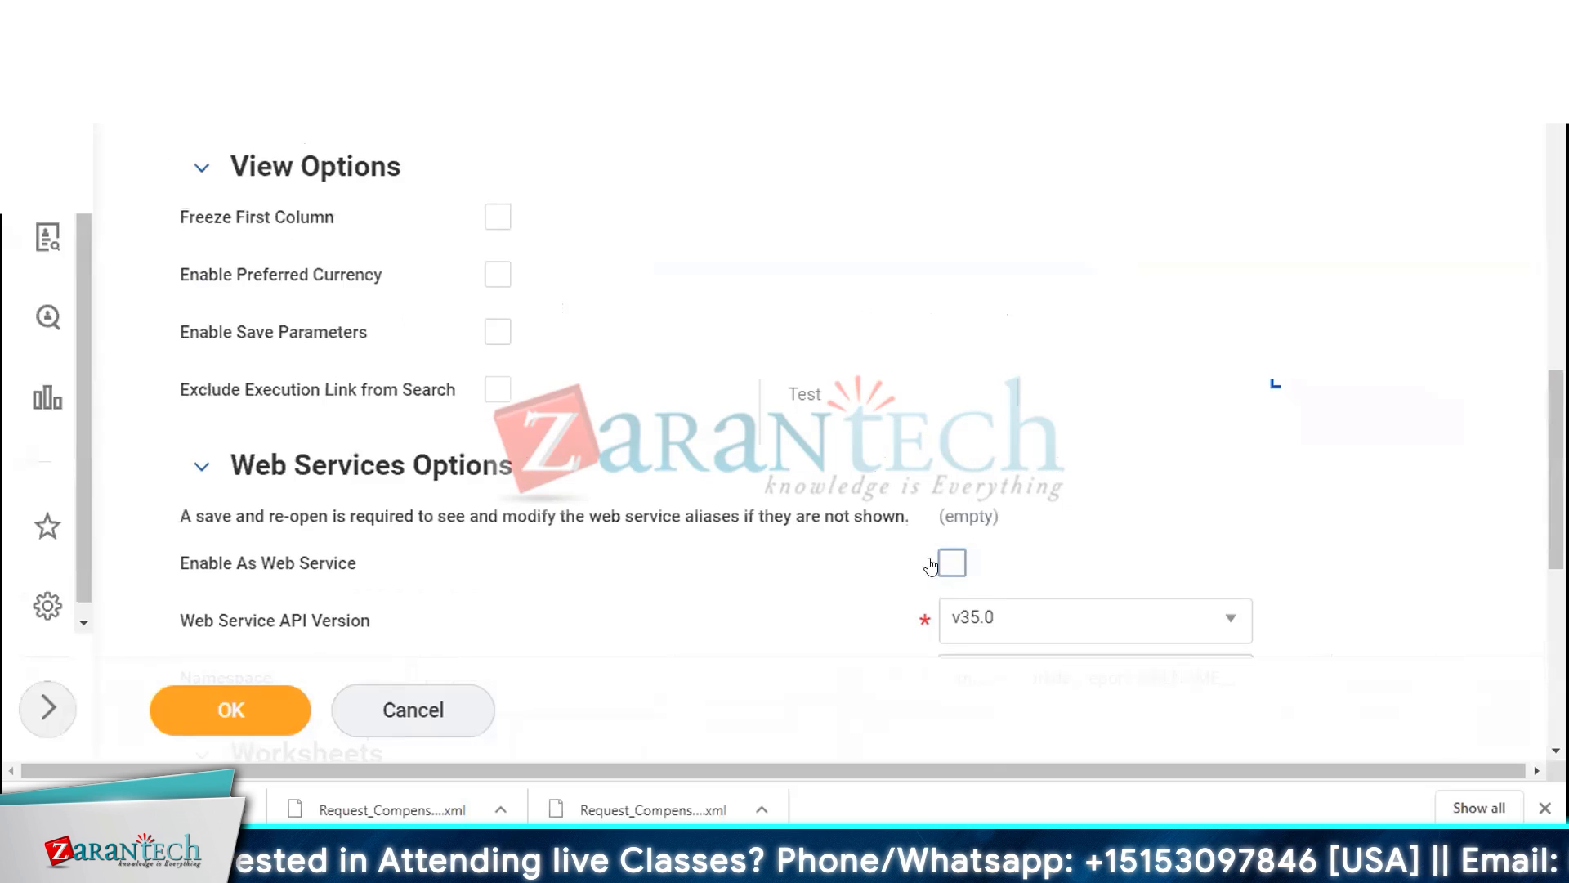
{"action": "left_click", "coordinate": [232, 709]}
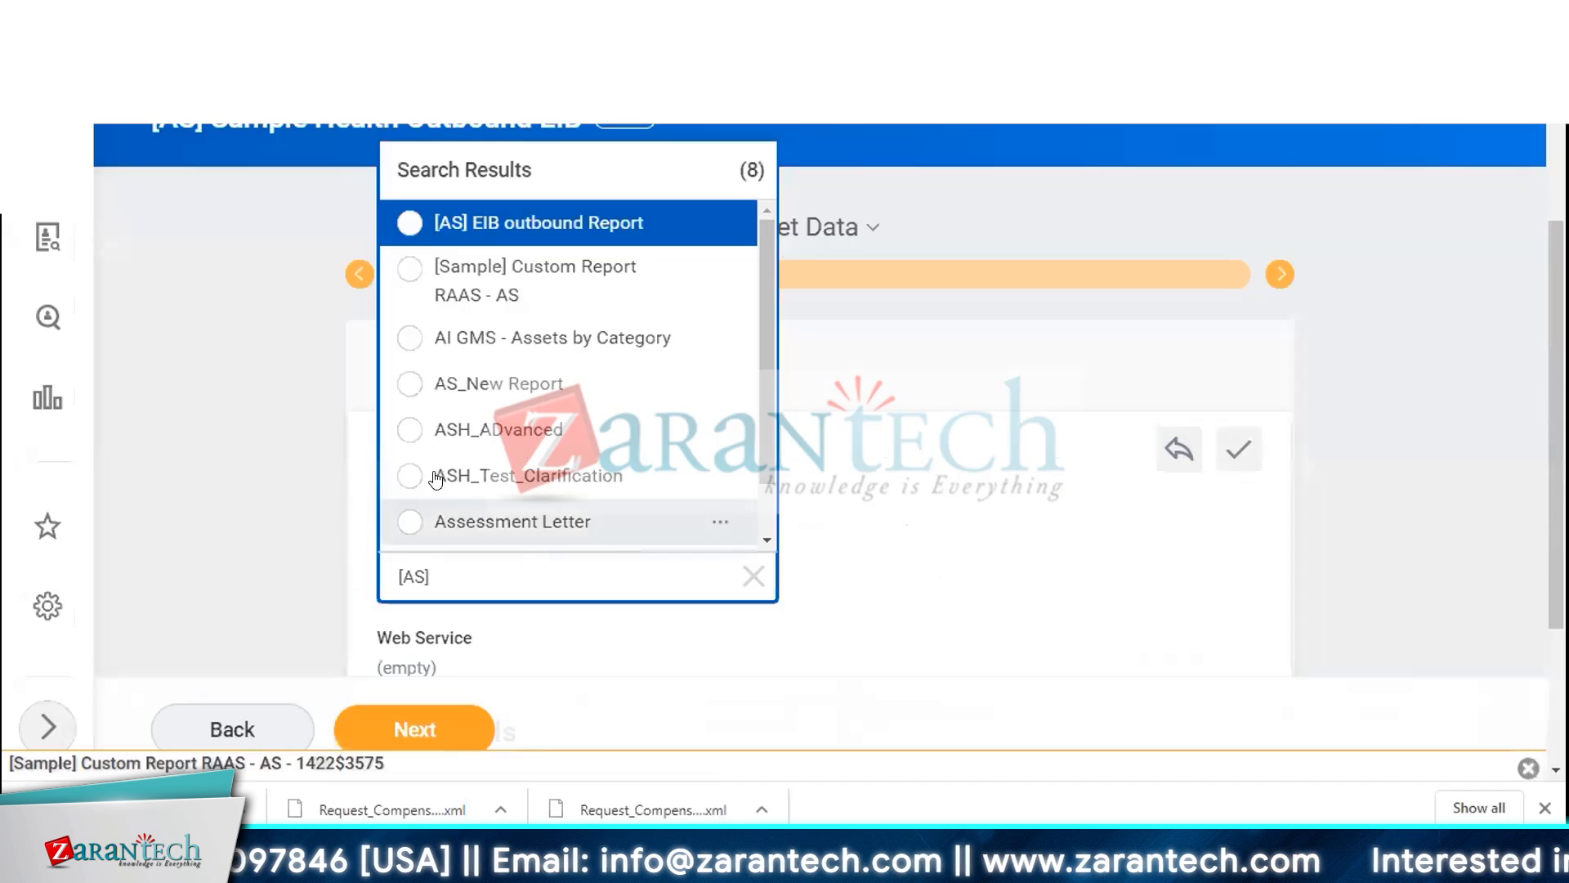
Set the EIB data source type to Custom Report and select [Sample] Custom Report RAAS - AS
{"action": "left_click", "coordinate": [193, 413]}
{"action": "key", "text": "Escape"}
{"action": "left_click", "coordinate": [544, 590]}
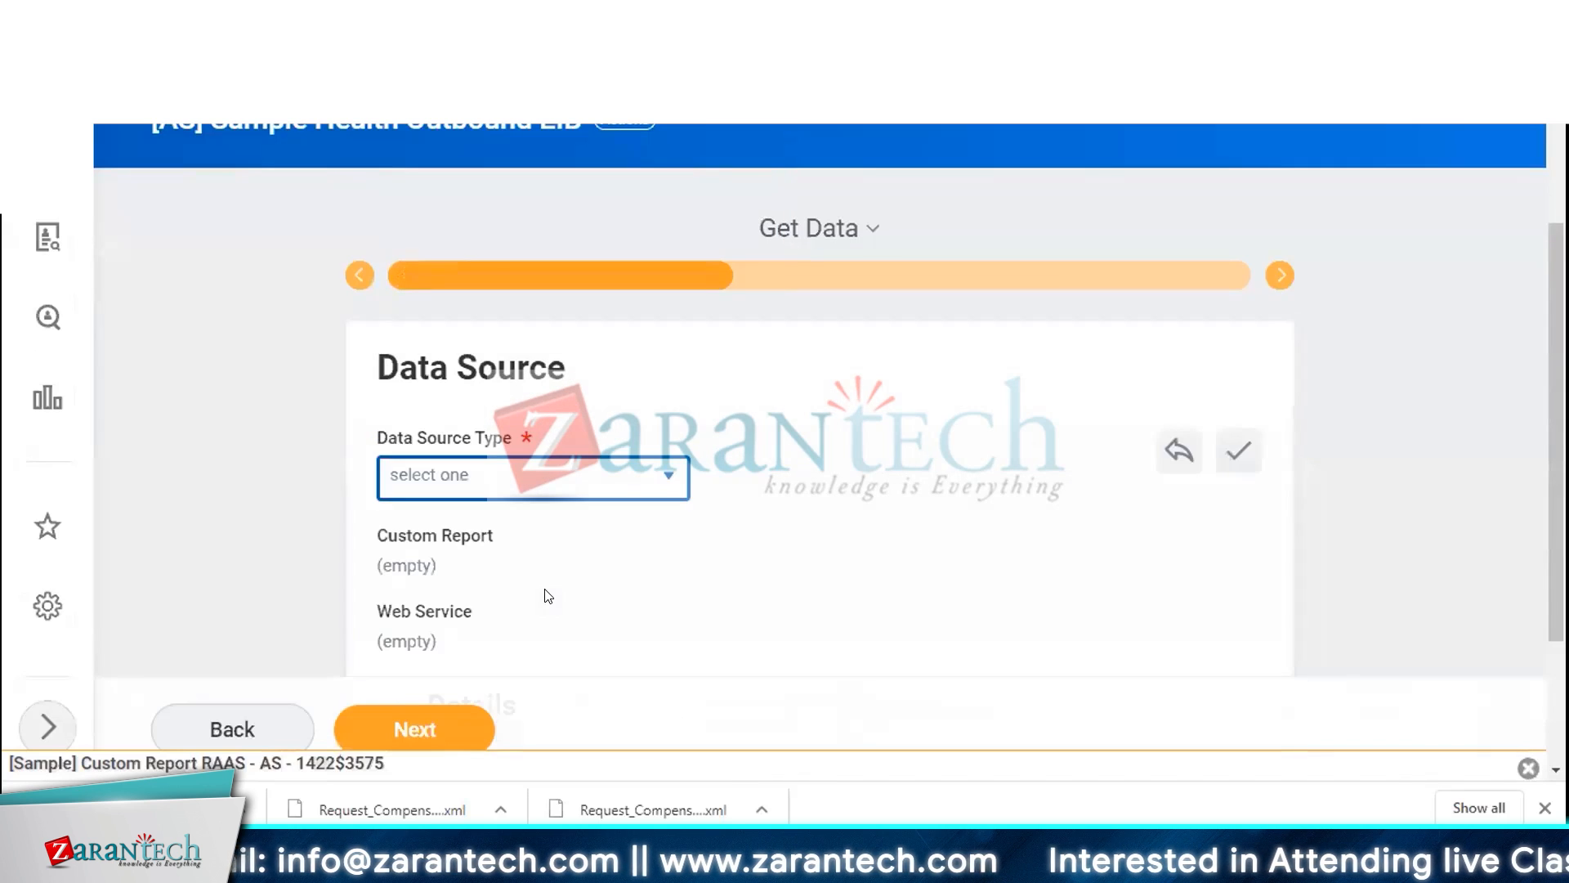
{"action": "left_click", "coordinate": [656, 487]}
{"action": "left_click", "coordinate": [501, 568]}
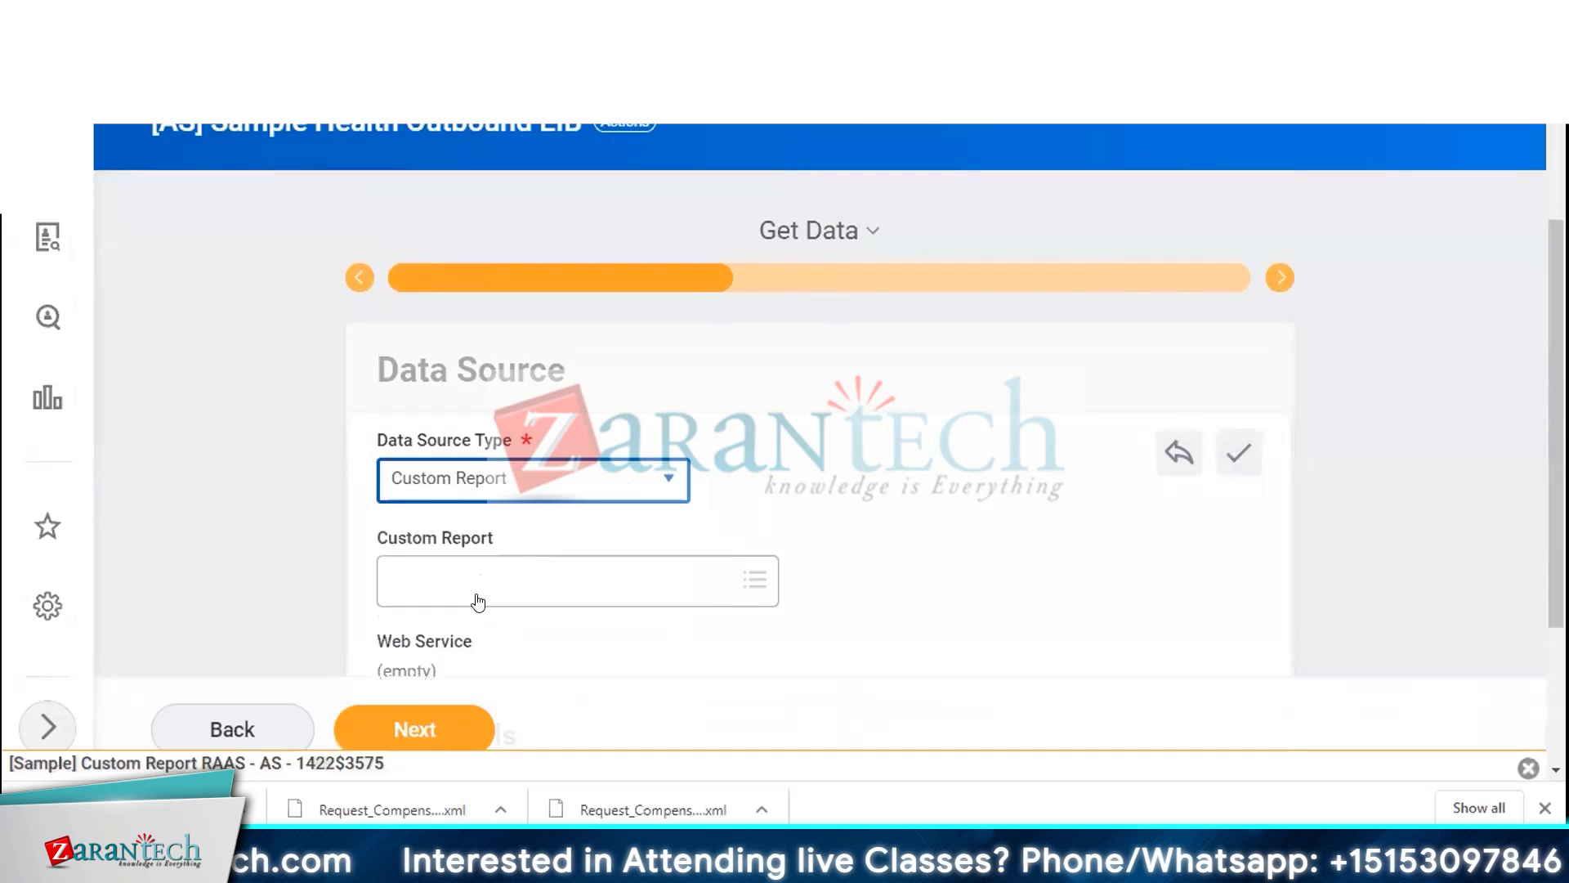
{"action": "left_click", "coordinate": [476, 580]}
{"action": "type", "text": "["}
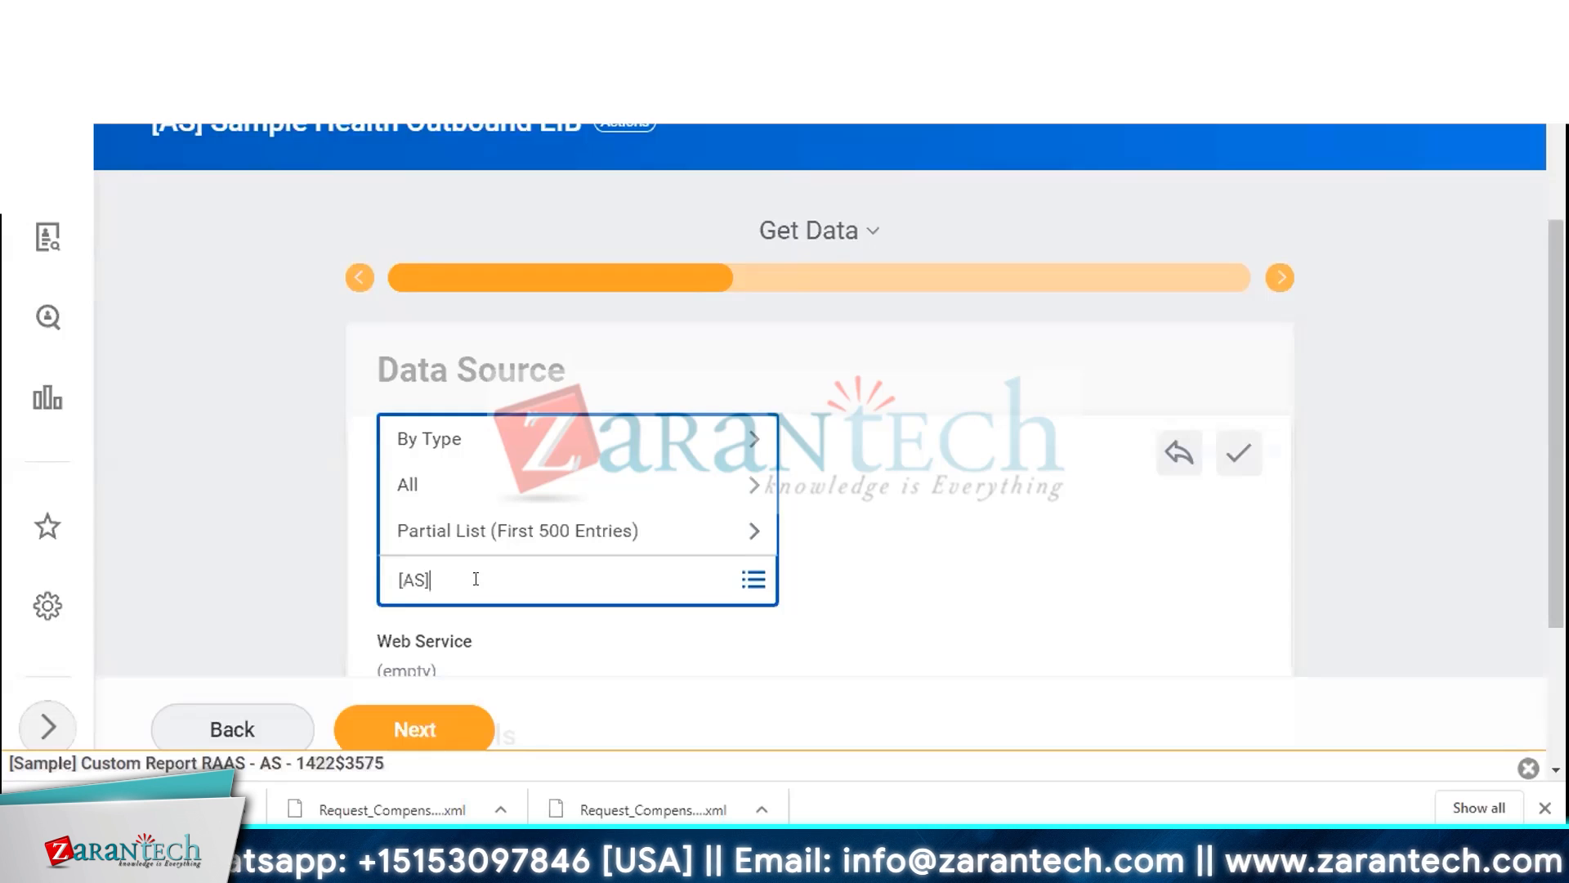
{"action": "type", "text": "AS]"}
{"action": "key", "text": "Return"}
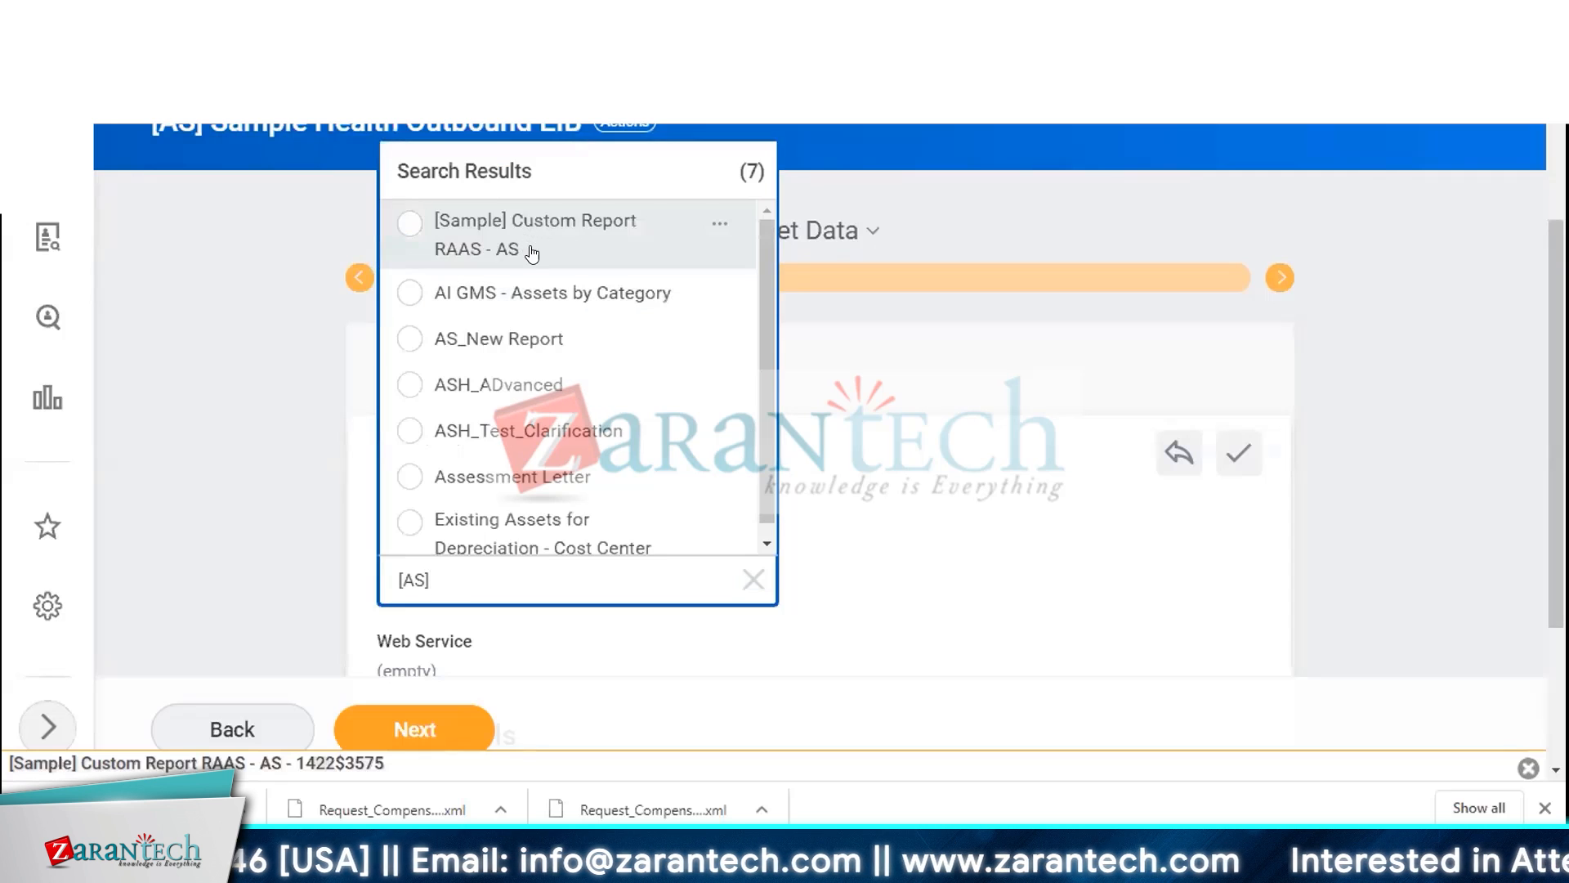
{"action": "left_click", "coordinate": [532, 254]}
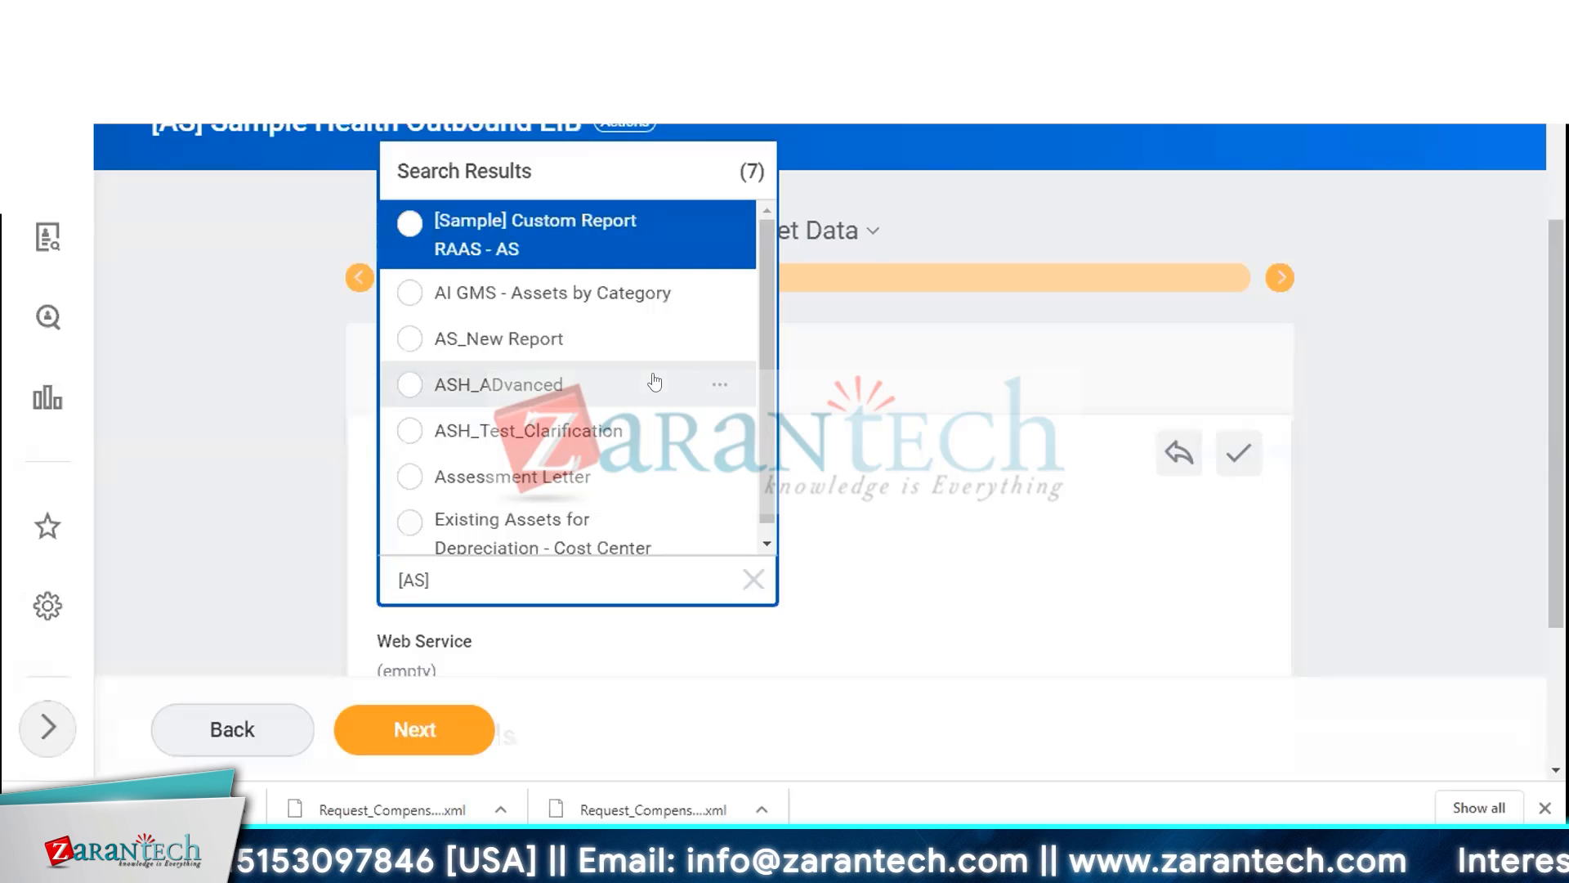
{"action": "left_click", "coordinate": [547, 239]}
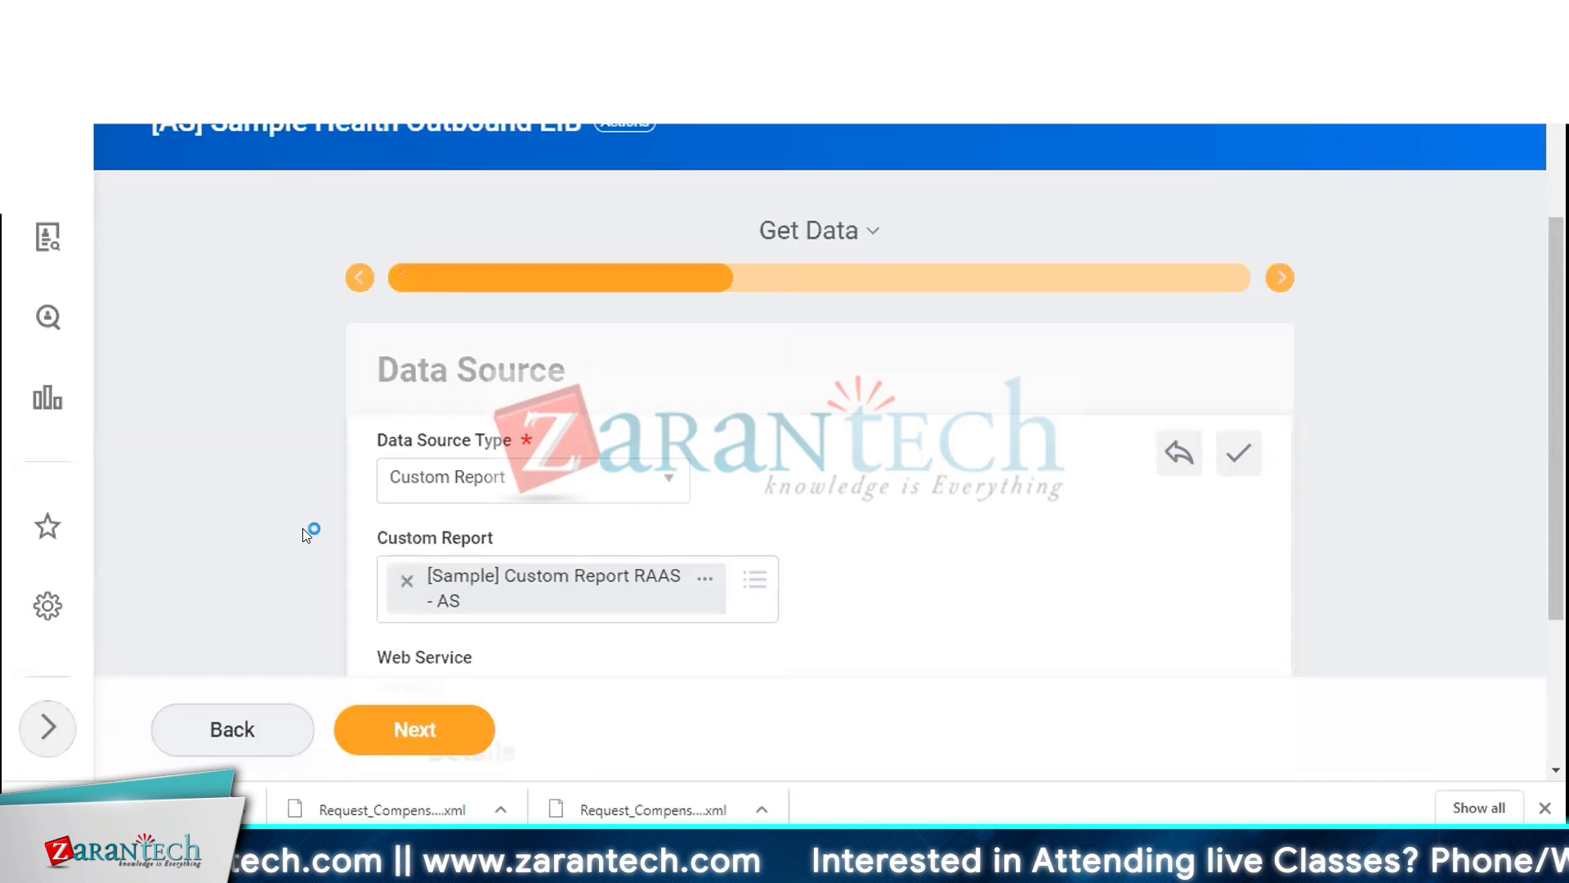
Keep the Custom Report data source and advance to the Transform stage of the EIB
{"action": "scroll", "coordinate": [306, 507], "scroll_direction": "down", "scroll_amount": 3}
{"action": "left_click", "coordinate": [399, 519]}
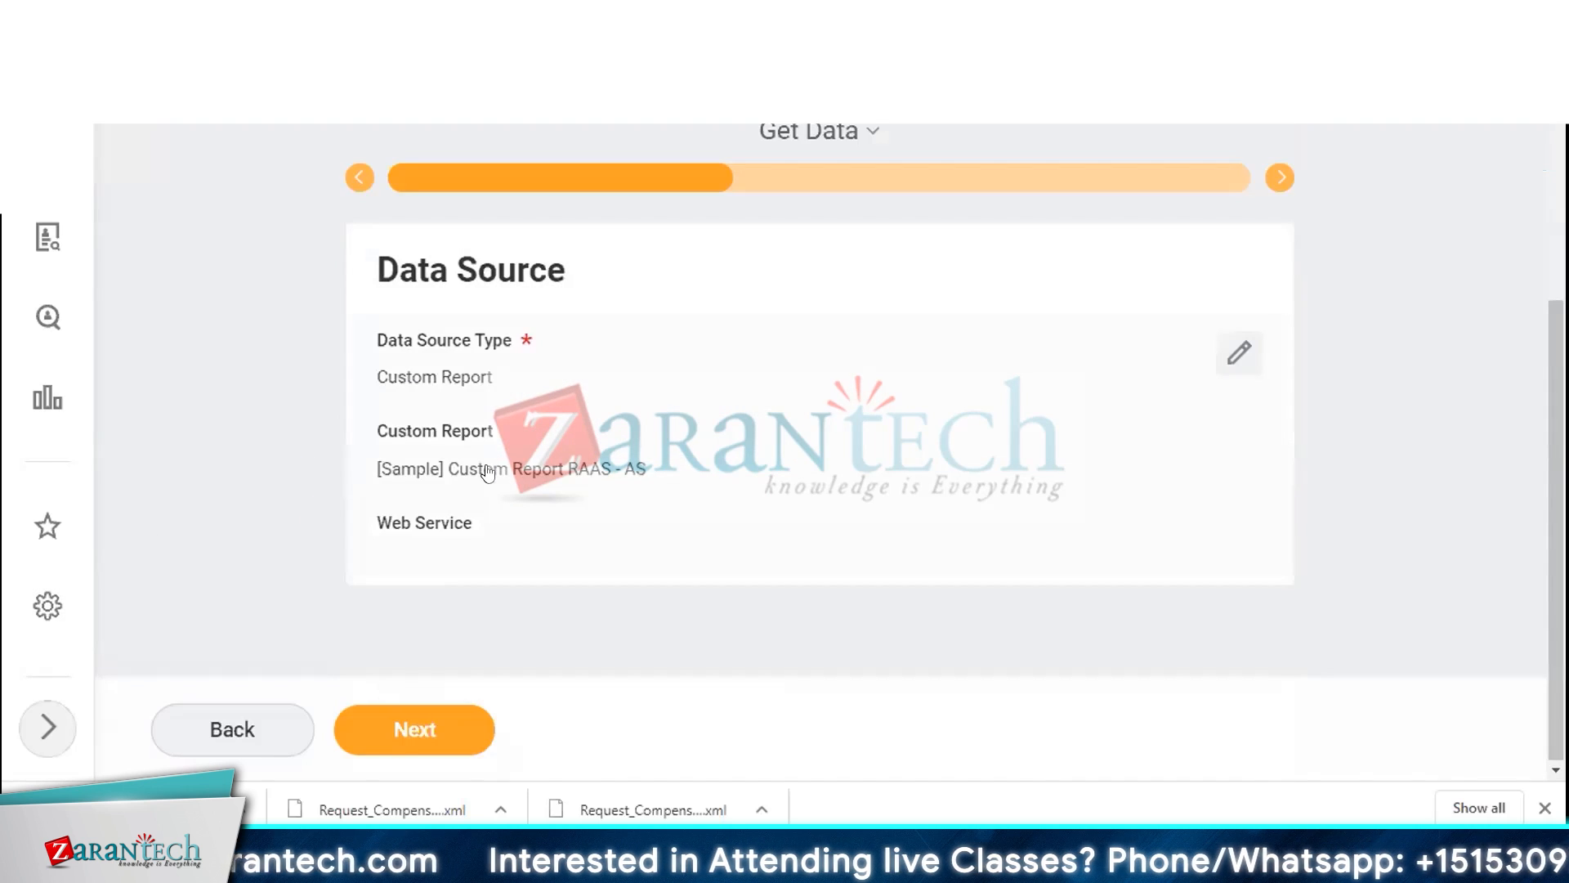
{"action": "left_click", "coordinate": [413, 728]}
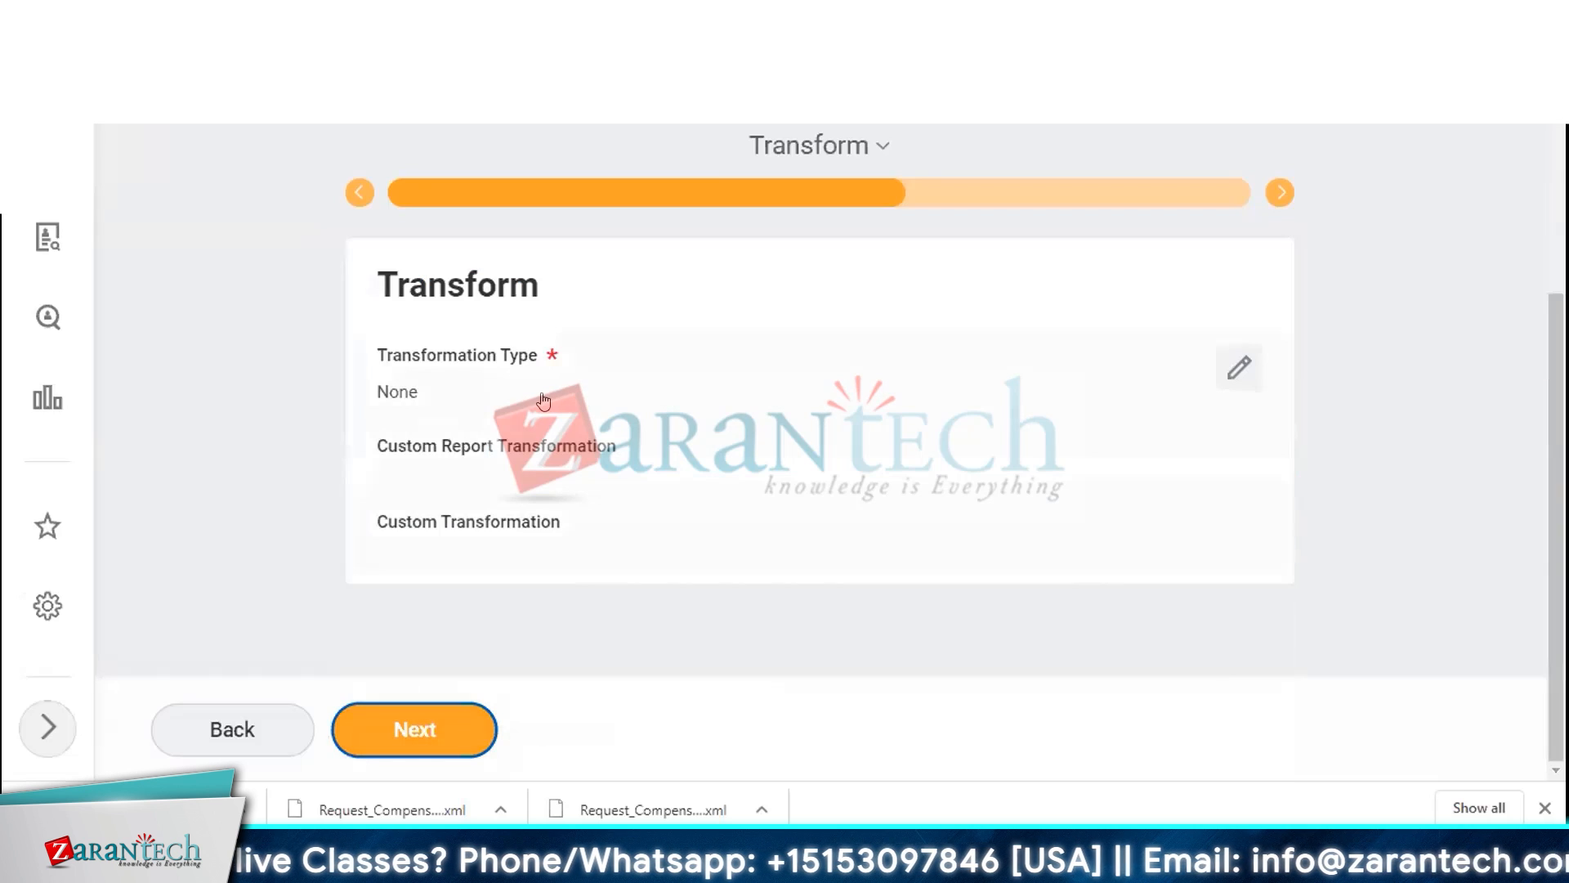
Set the transformation type to New Custom Report Transformation and continue to the Deliver stage
{"action": "left_click", "coordinate": [490, 385]}
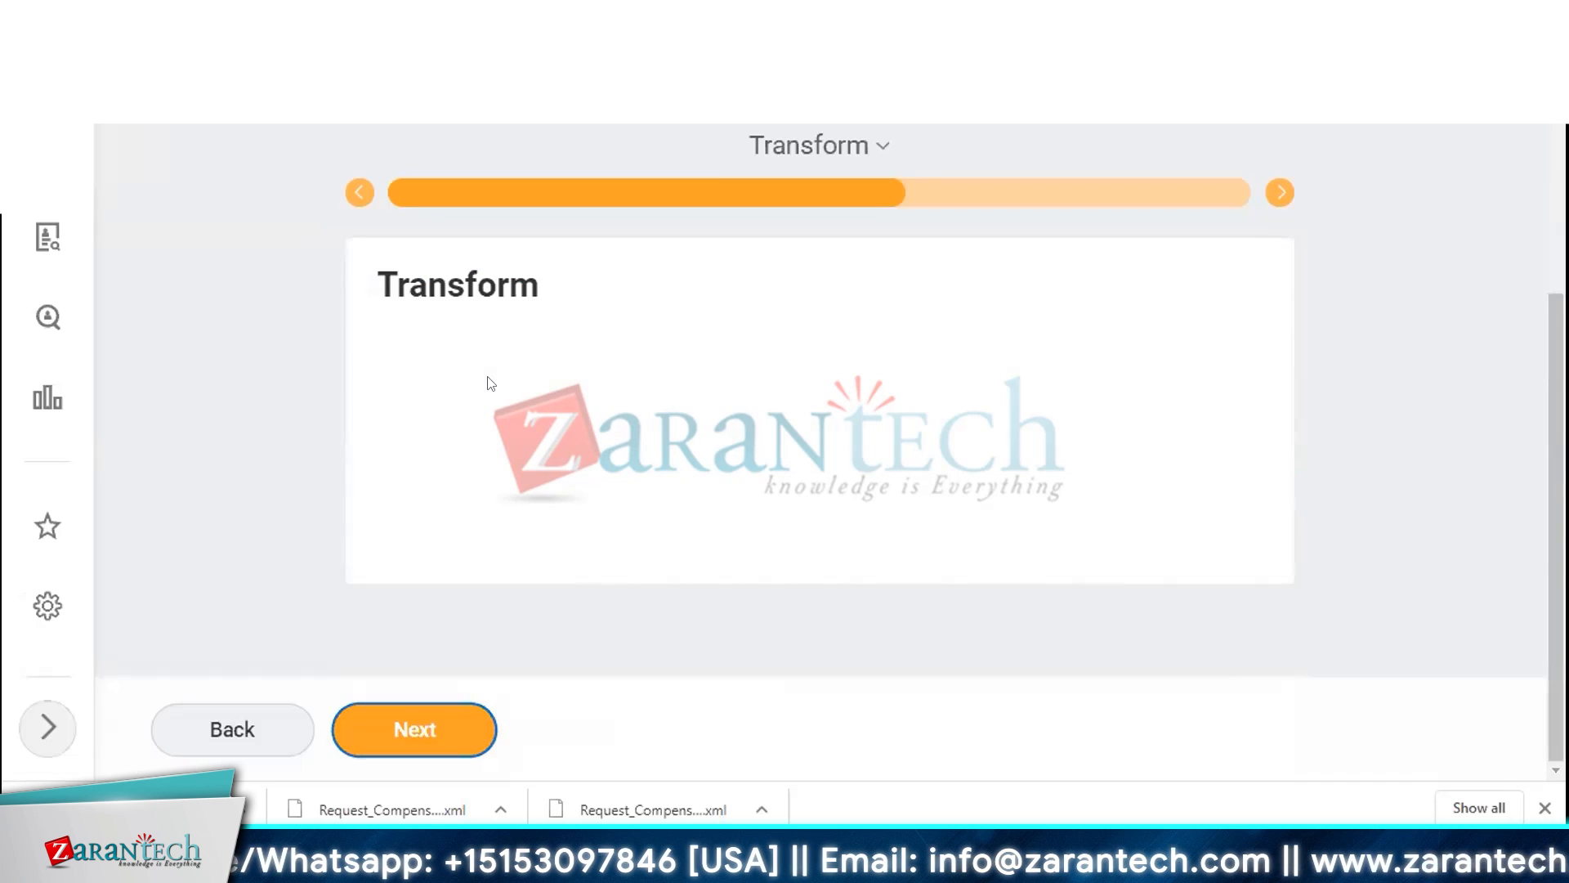
{"action": "left_click", "coordinate": [488, 406]}
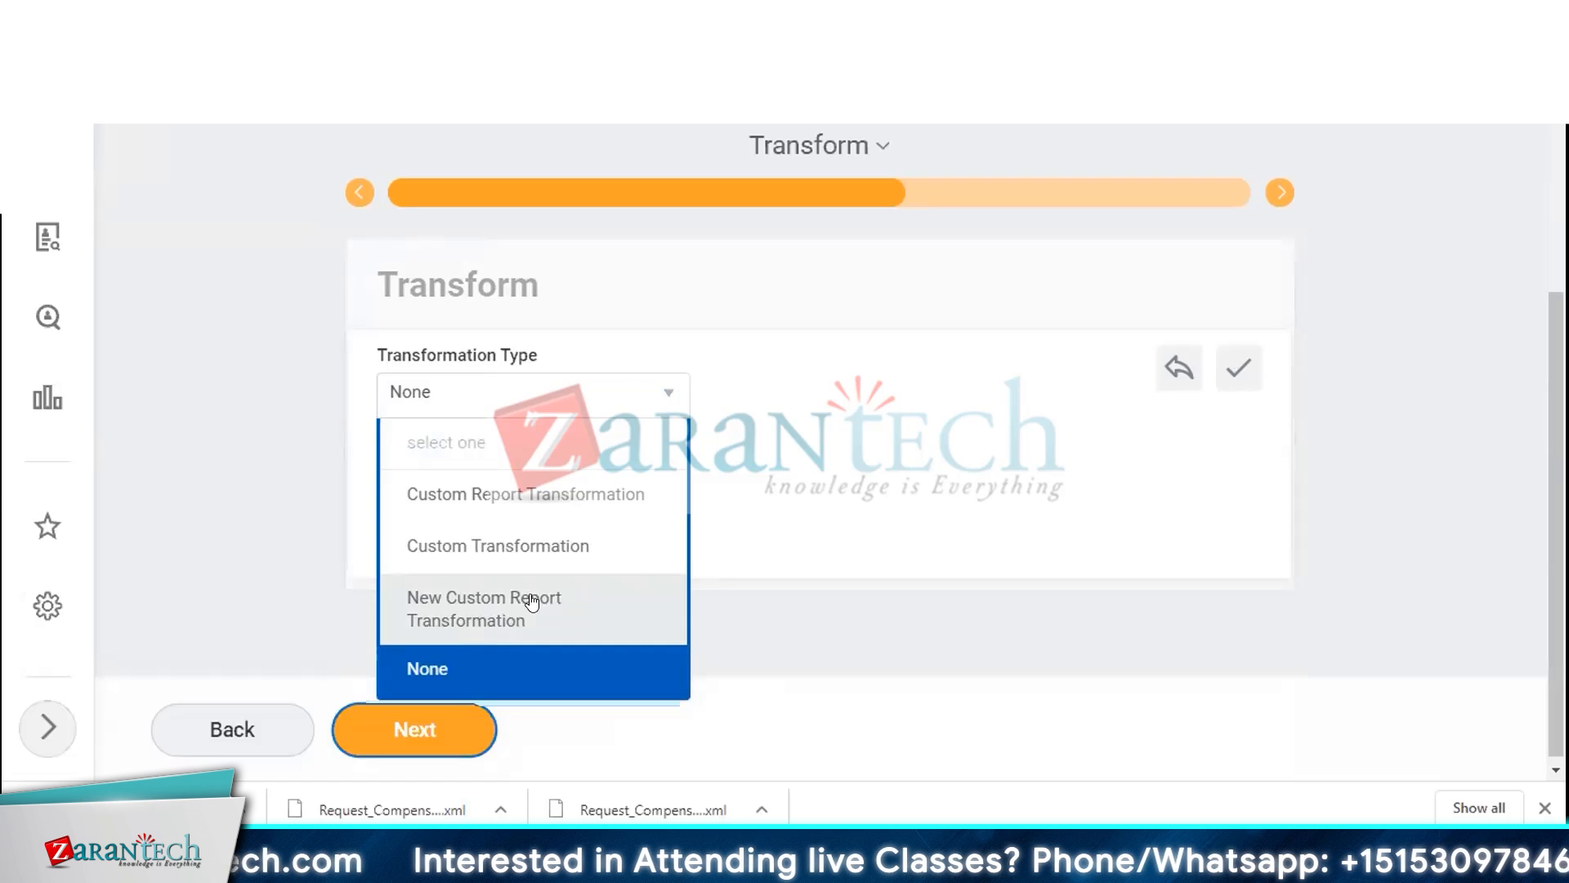
{"action": "left_click", "coordinate": [532, 601]}
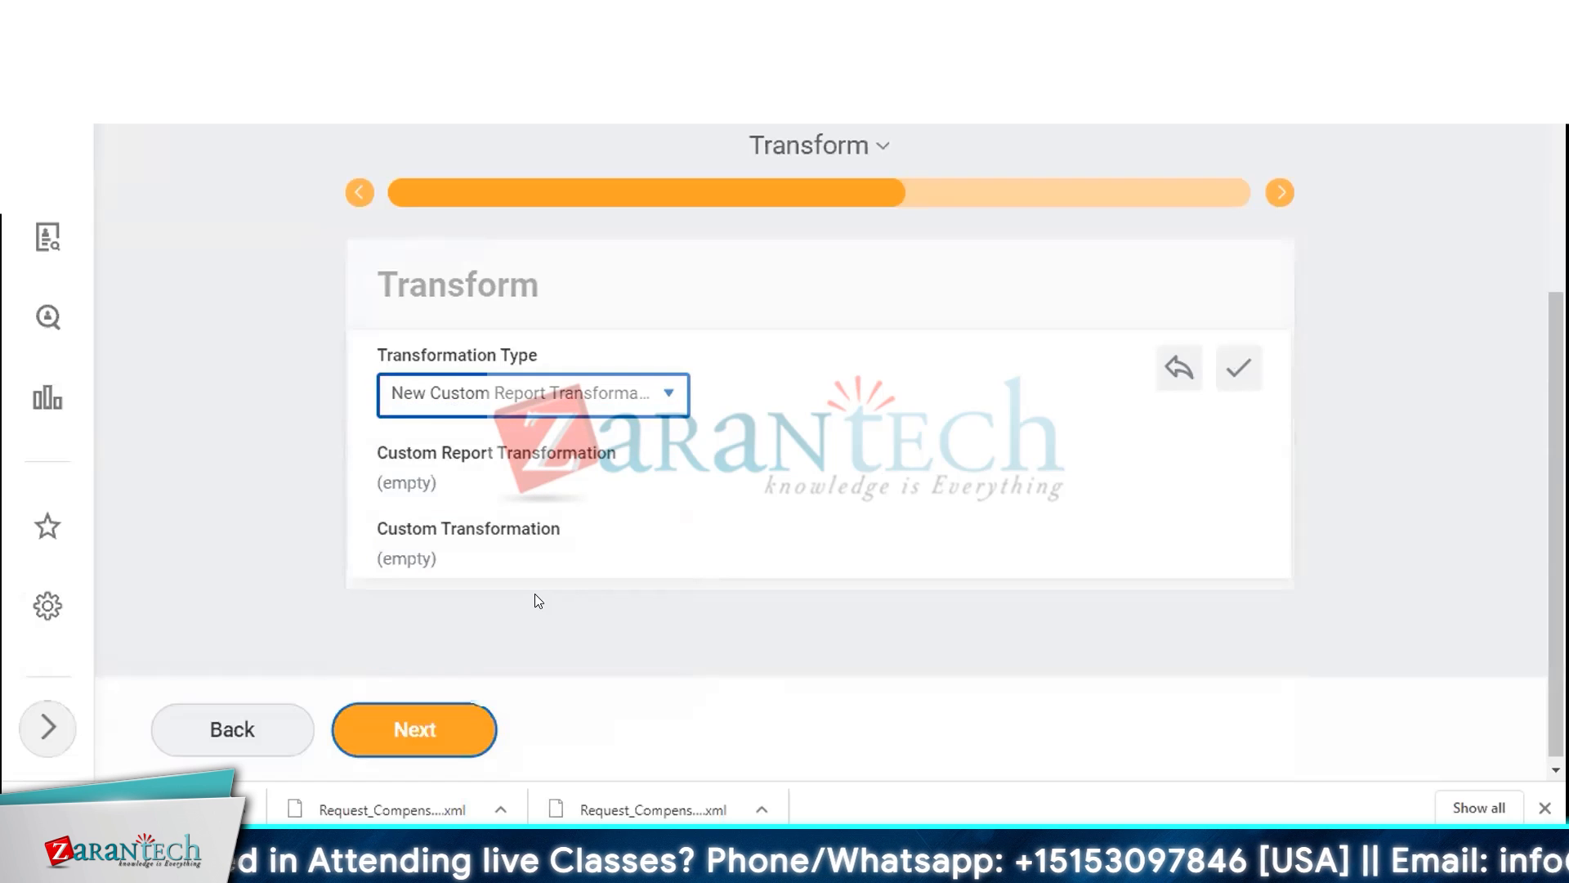
{"action": "left_click", "coordinate": [415, 746]}
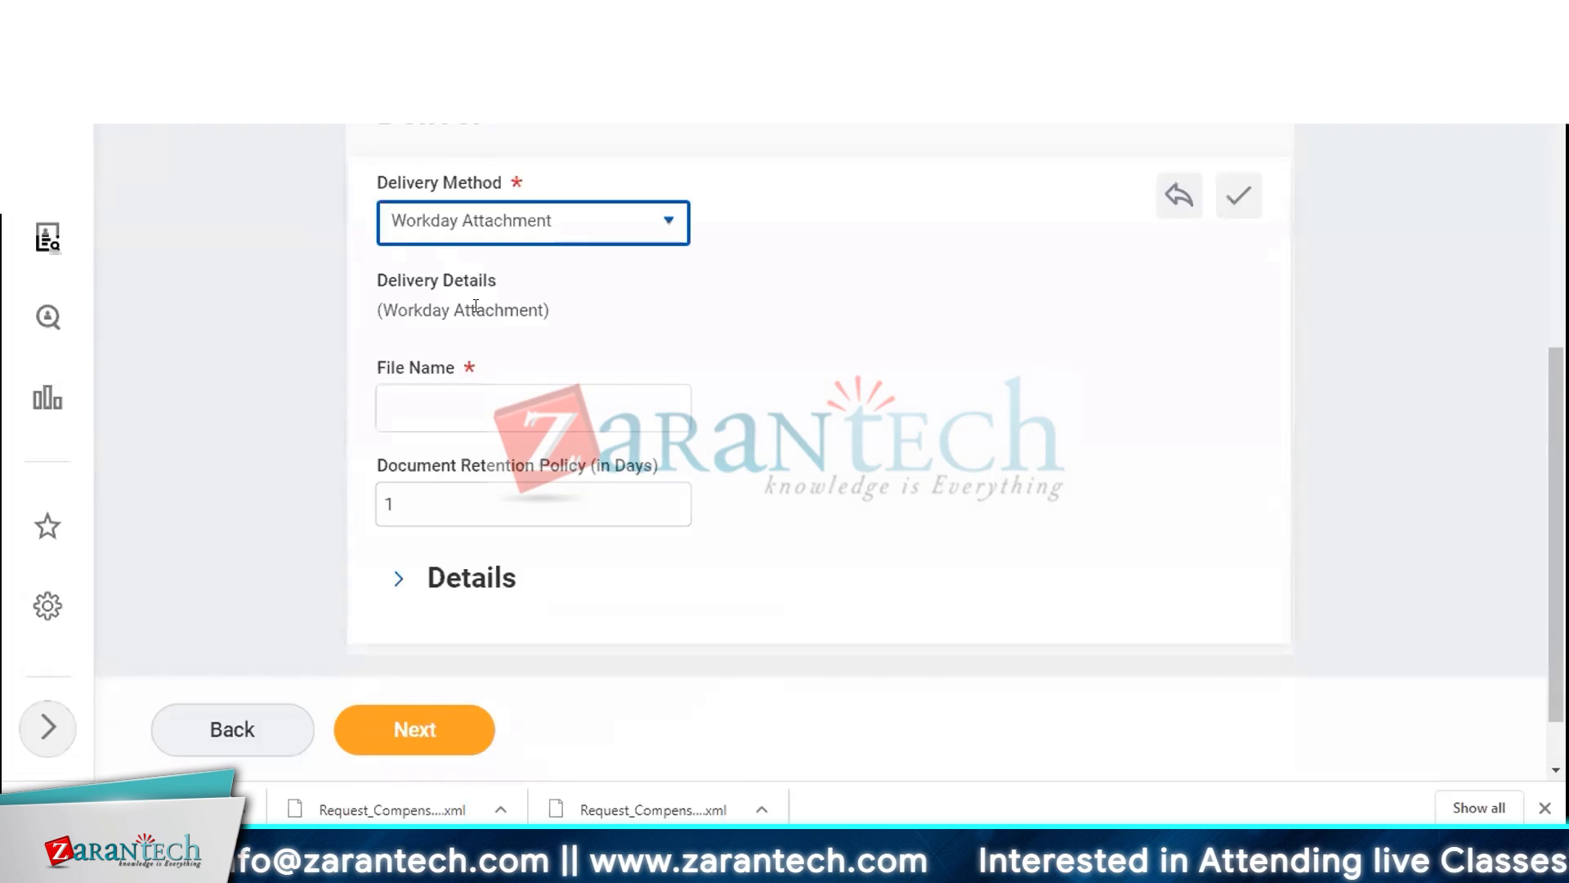
Choose a delivery method for the EIB output
{"action": "left_click", "coordinate": [570, 237]}
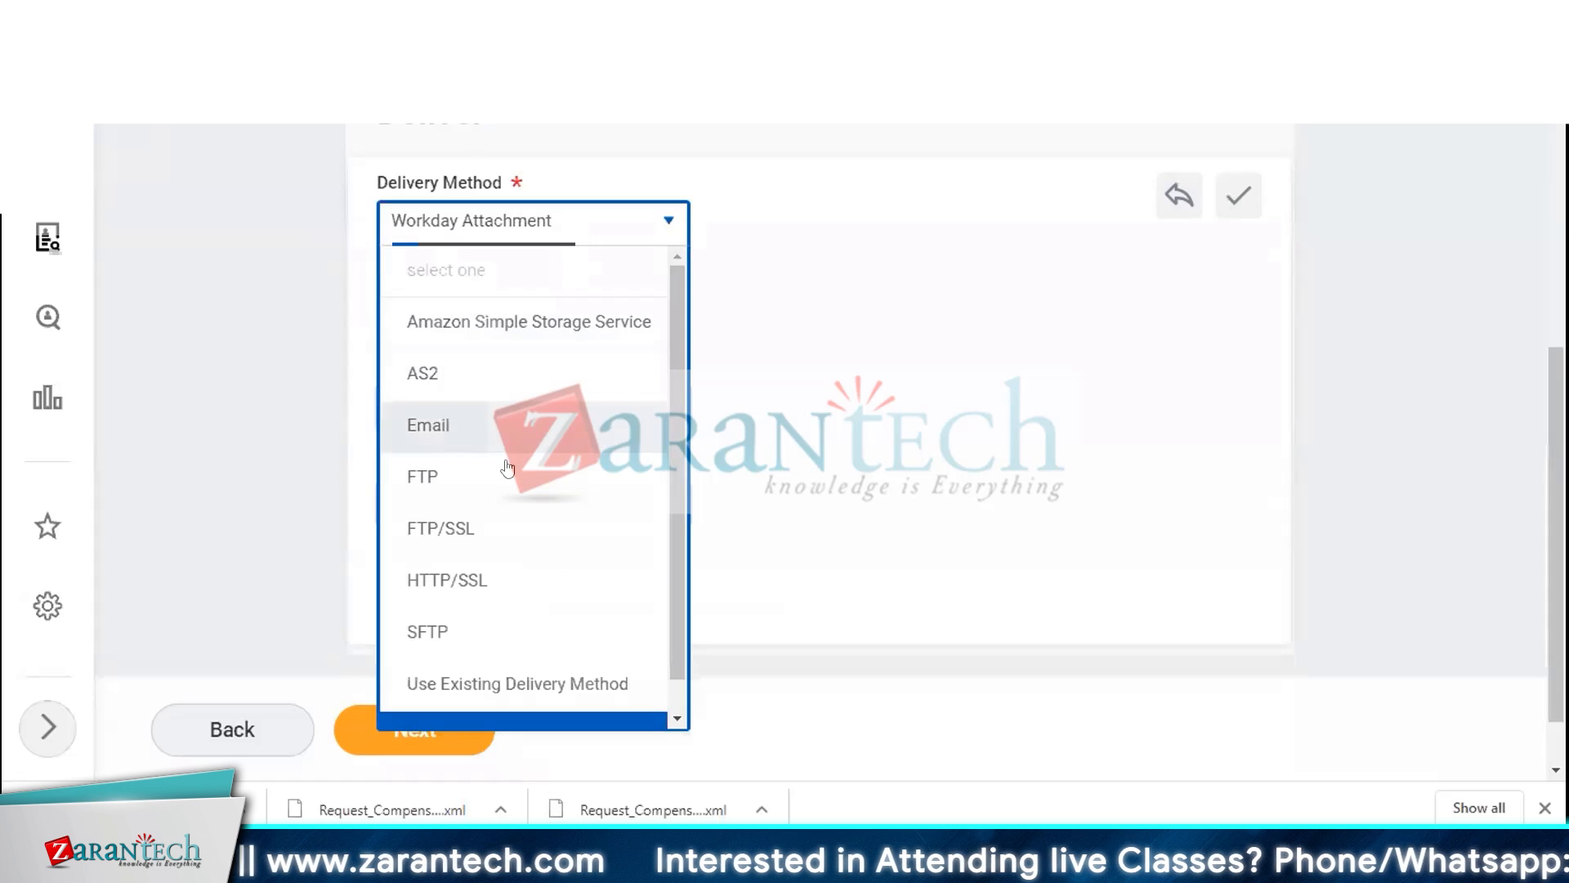
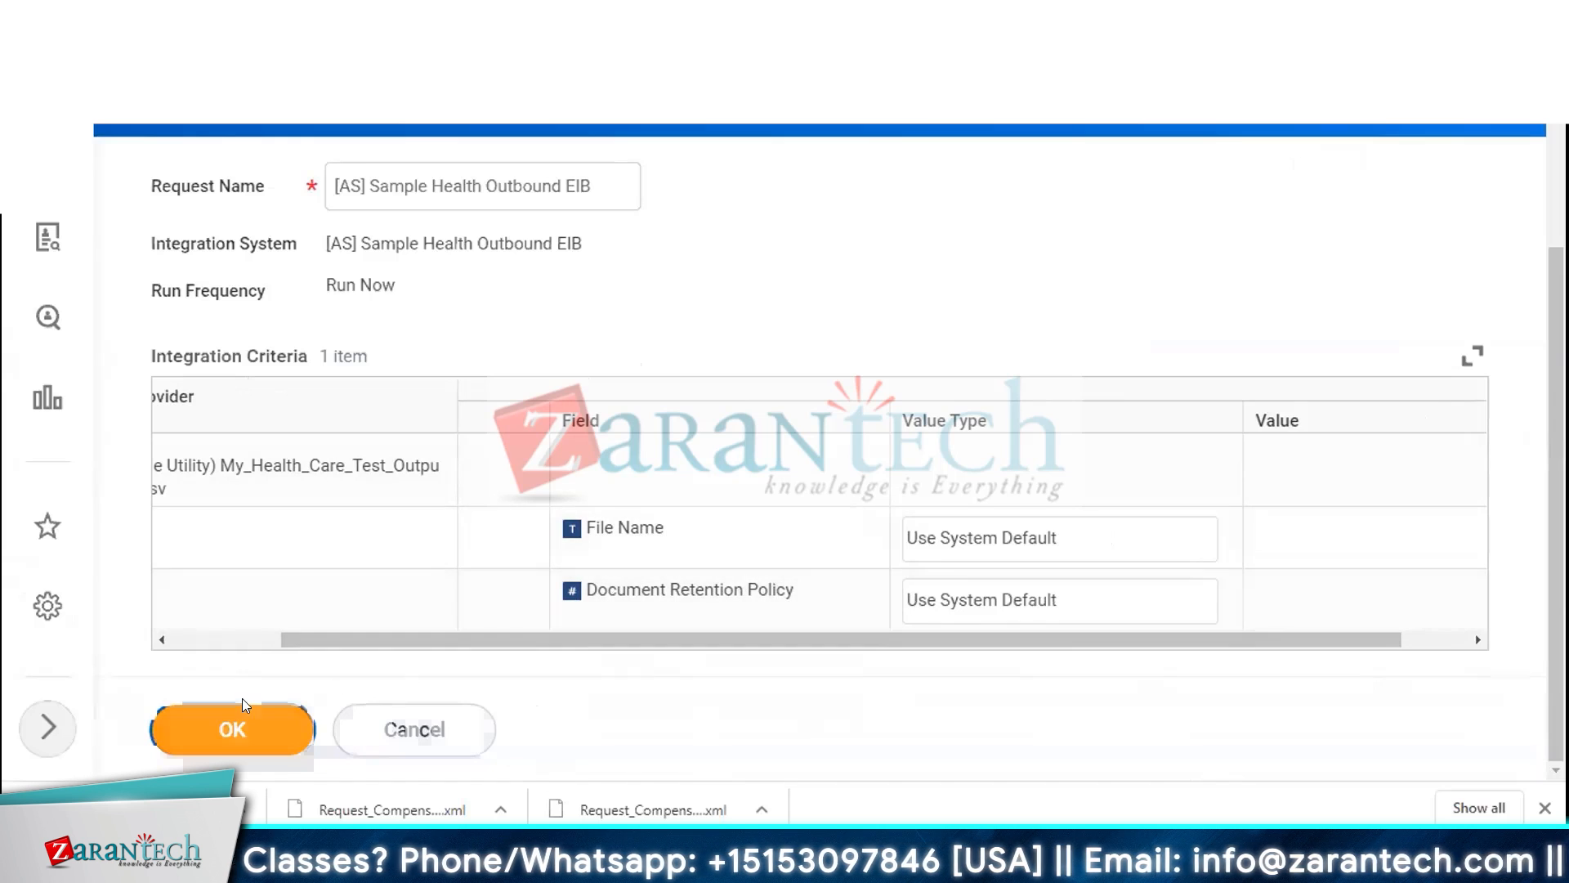
Launch the [AS] Sample Health Outbound EIB and refresh its background process until it finishes
{"action": "left_click", "coordinate": [237, 728]}
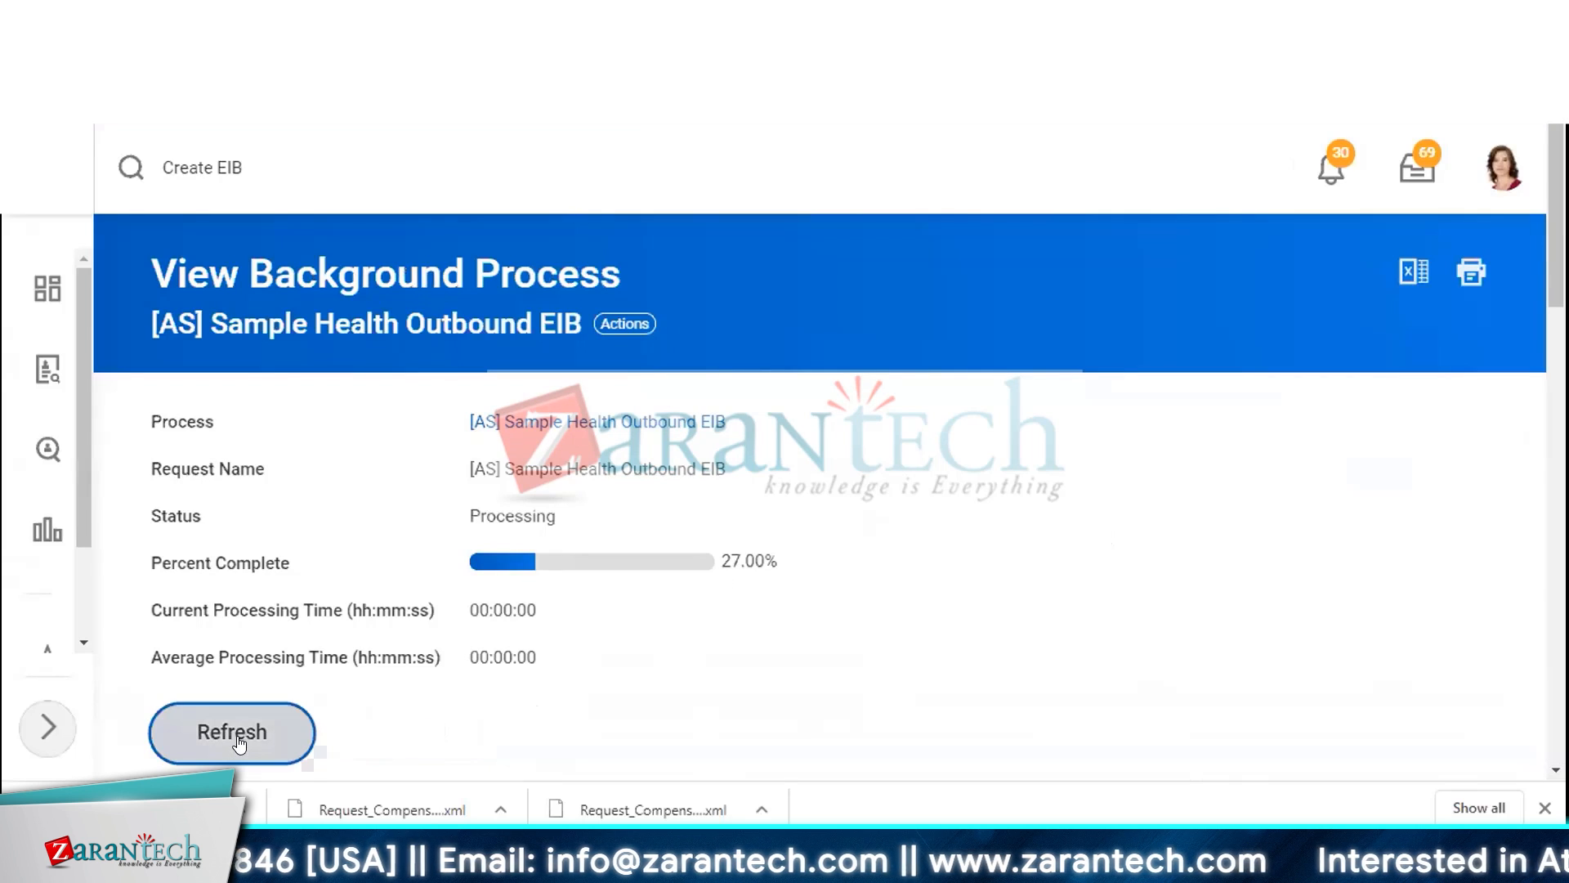
{"action": "left_click", "coordinate": [246, 734]}
{"action": "left_click", "coordinate": [245, 733]}
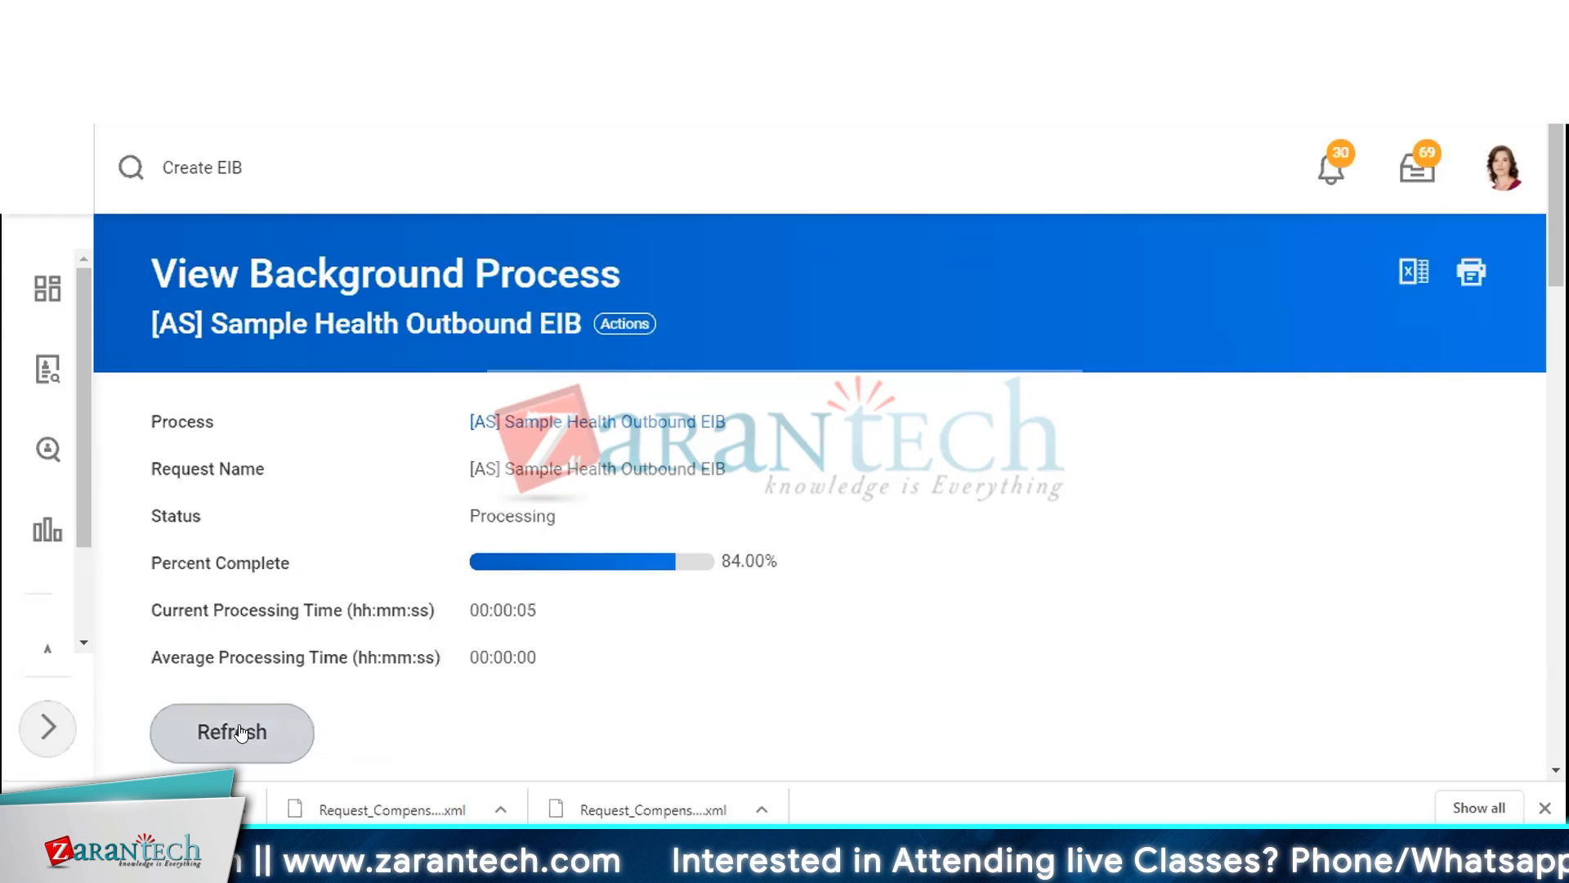
{"action": "left_click", "coordinate": [243, 730]}
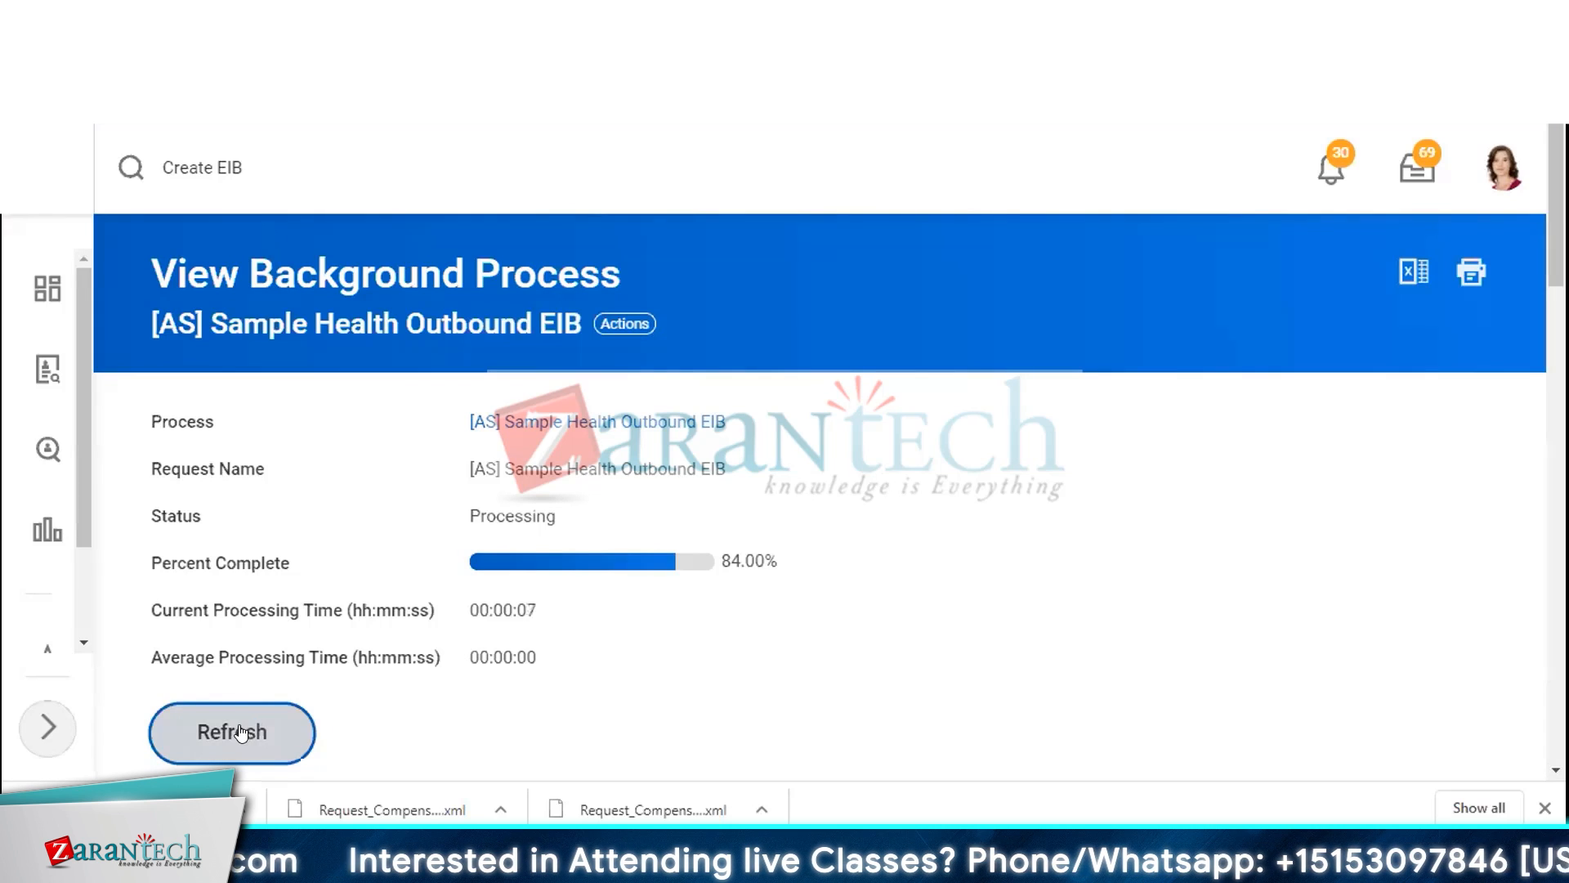
{"action": "left_click", "coordinate": [243, 729]}
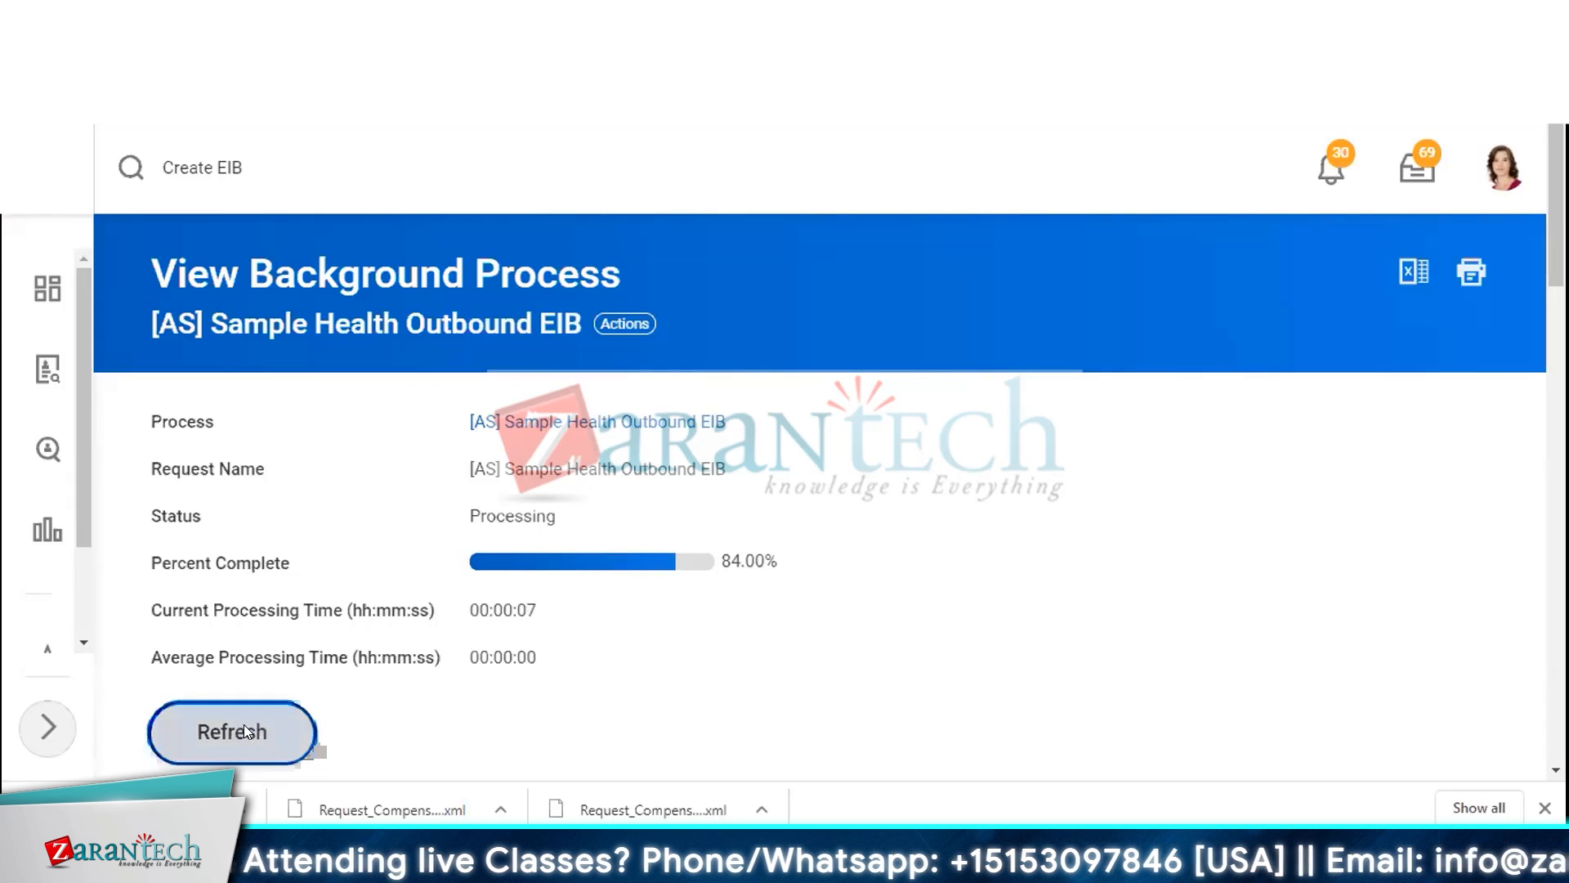
{"action": "left_click", "coordinate": [244, 725]}
Open the process's output files and download My_Health_Care_Test_Output.csv
{"action": "scroll", "coordinate": [1009, 441], "scroll_direction": "down", "scroll_amount": 2}
{"action": "scroll", "coordinate": [1018, 458], "scroll_direction": "down", "scroll_amount": 2}
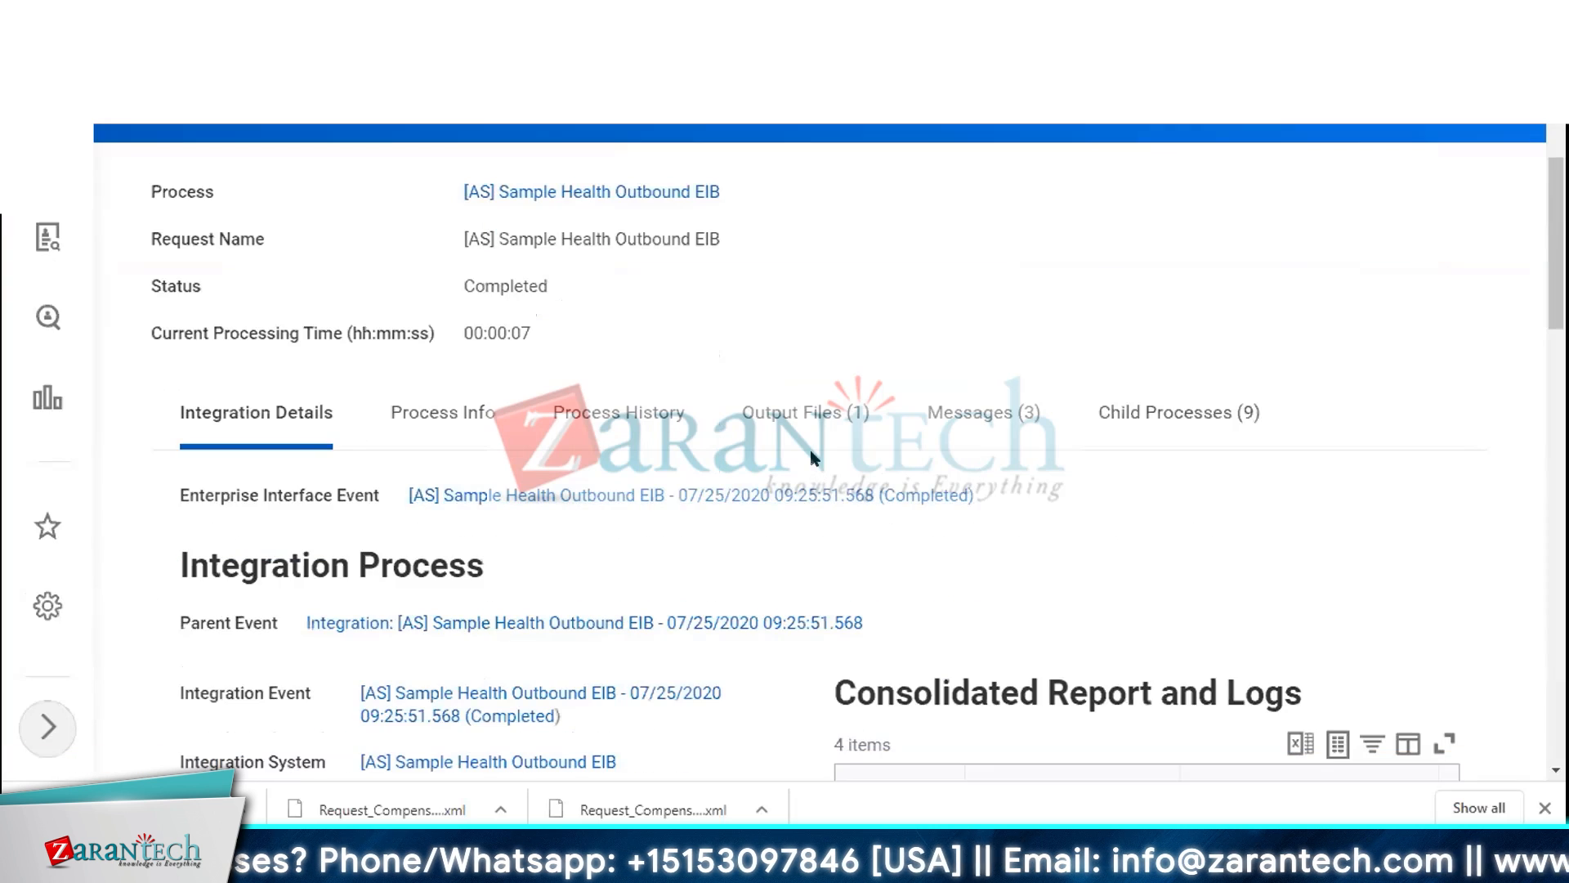
{"action": "left_click", "coordinate": [814, 449]}
{"action": "scroll", "coordinate": [487, 540], "scroll_direction": "down", "scroll_amount": 2}
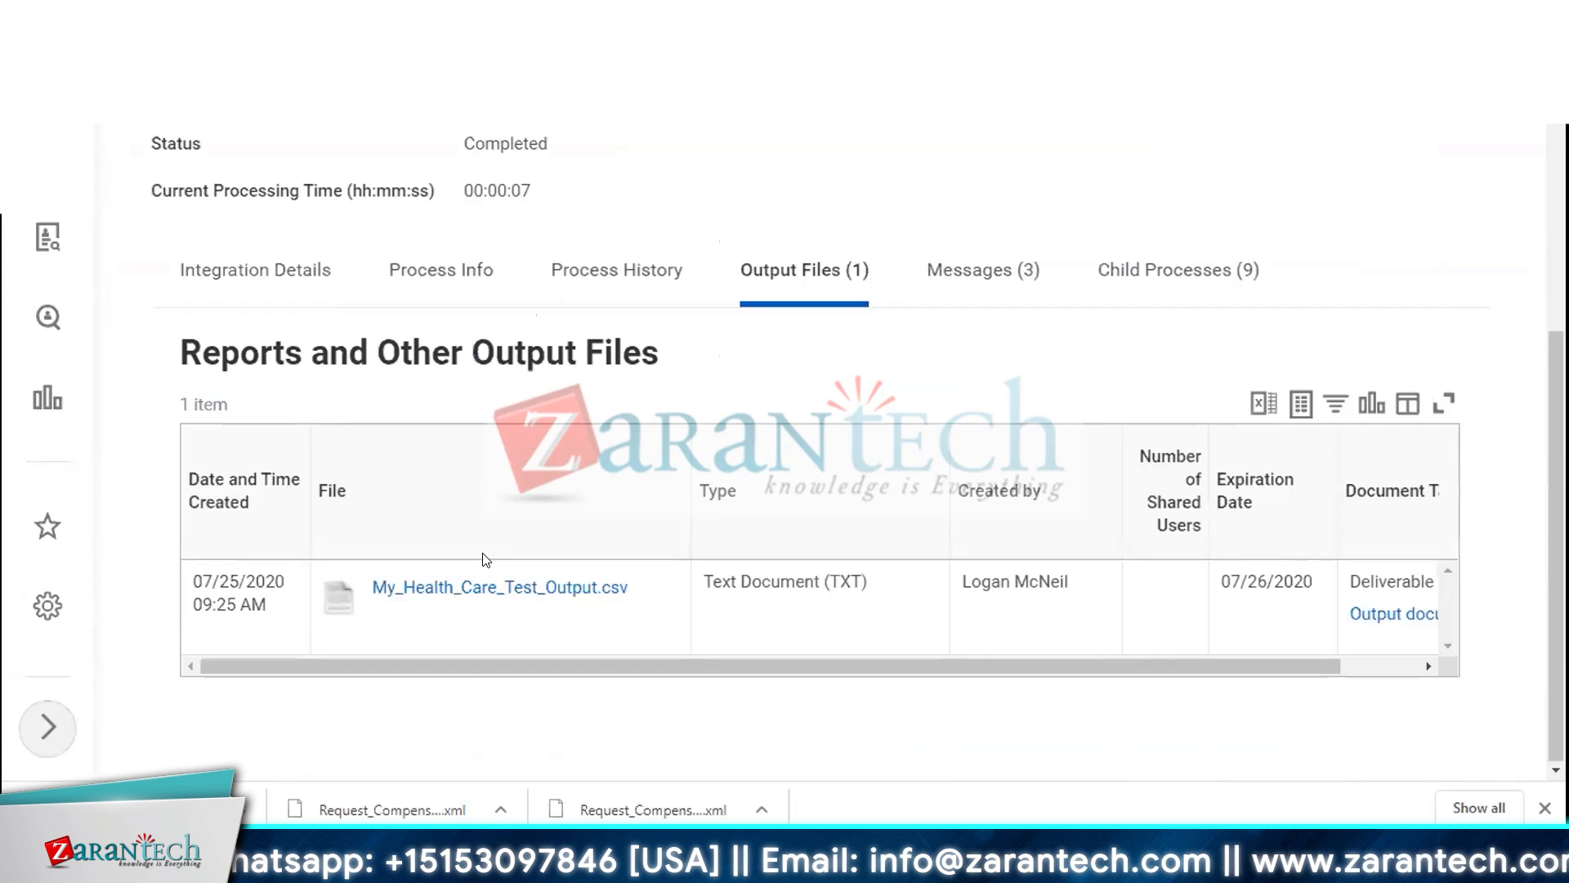
{"action": "left_click", "coordinate": [511, 592]}
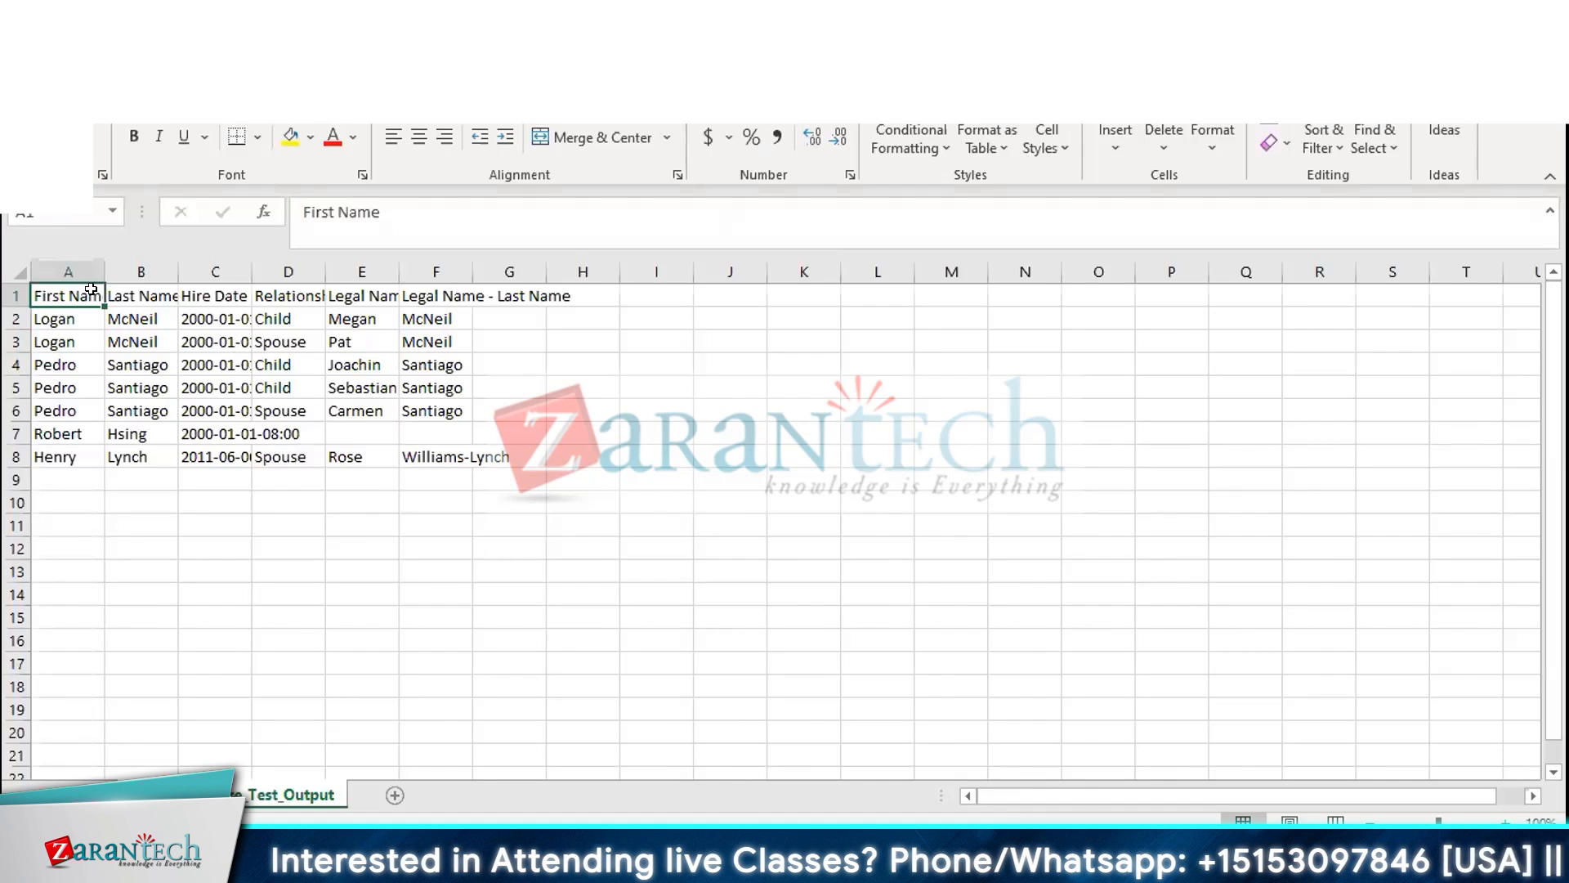
Select the whole sheet and autofit all columns of the output file
{"action": "left_click", "coordinate": [20, 271]}
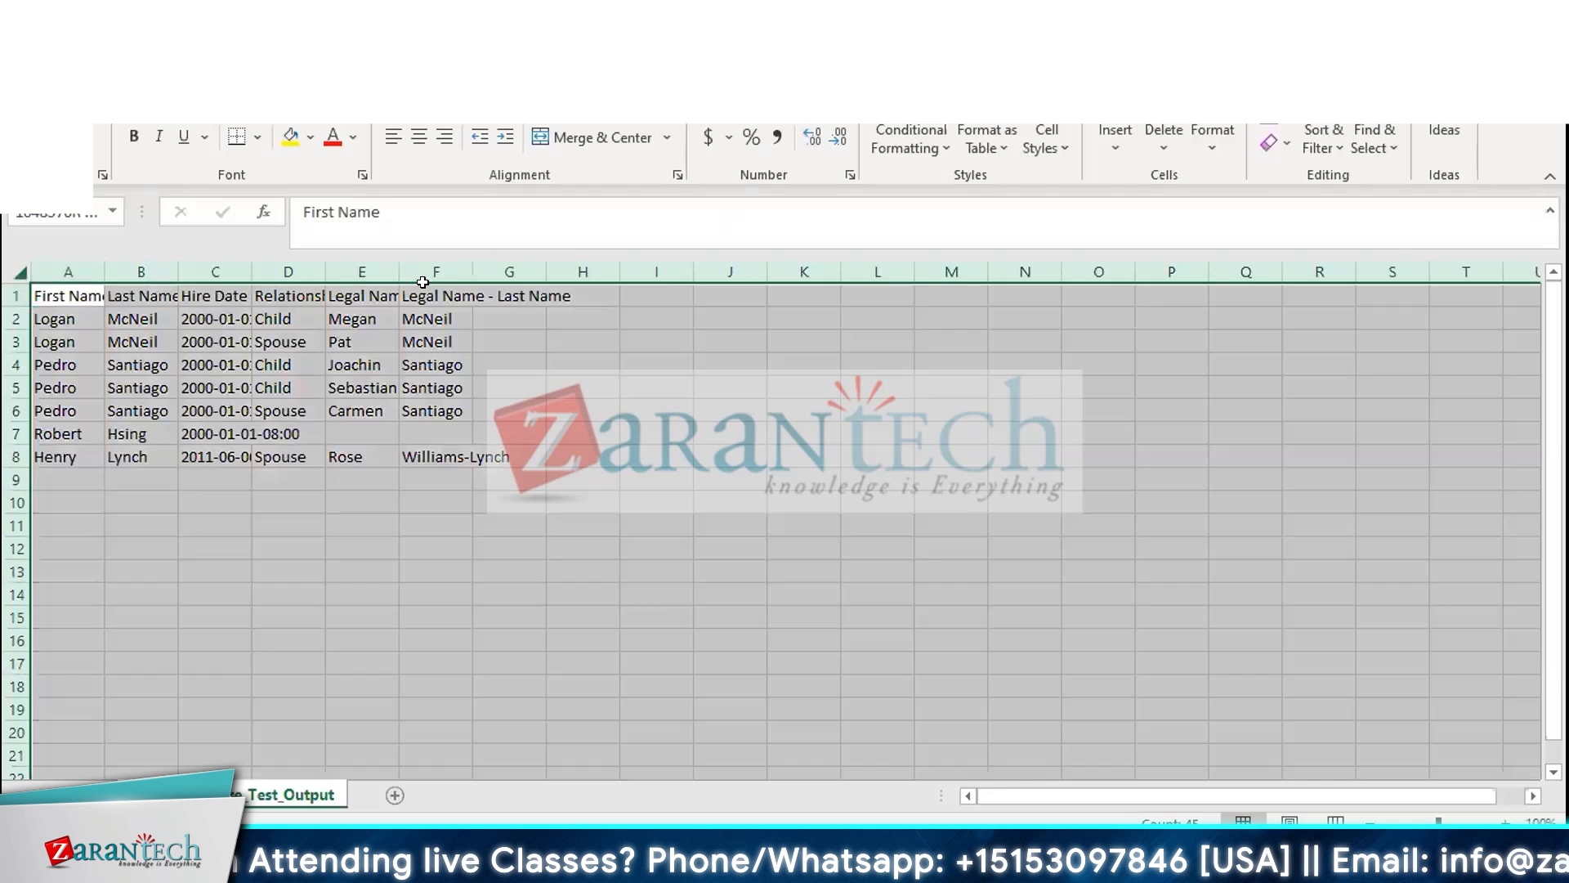
{"action": "double_click", "coordinate": [472, 270]}
{"action": "left_click", "coordinate": [160, 451]}
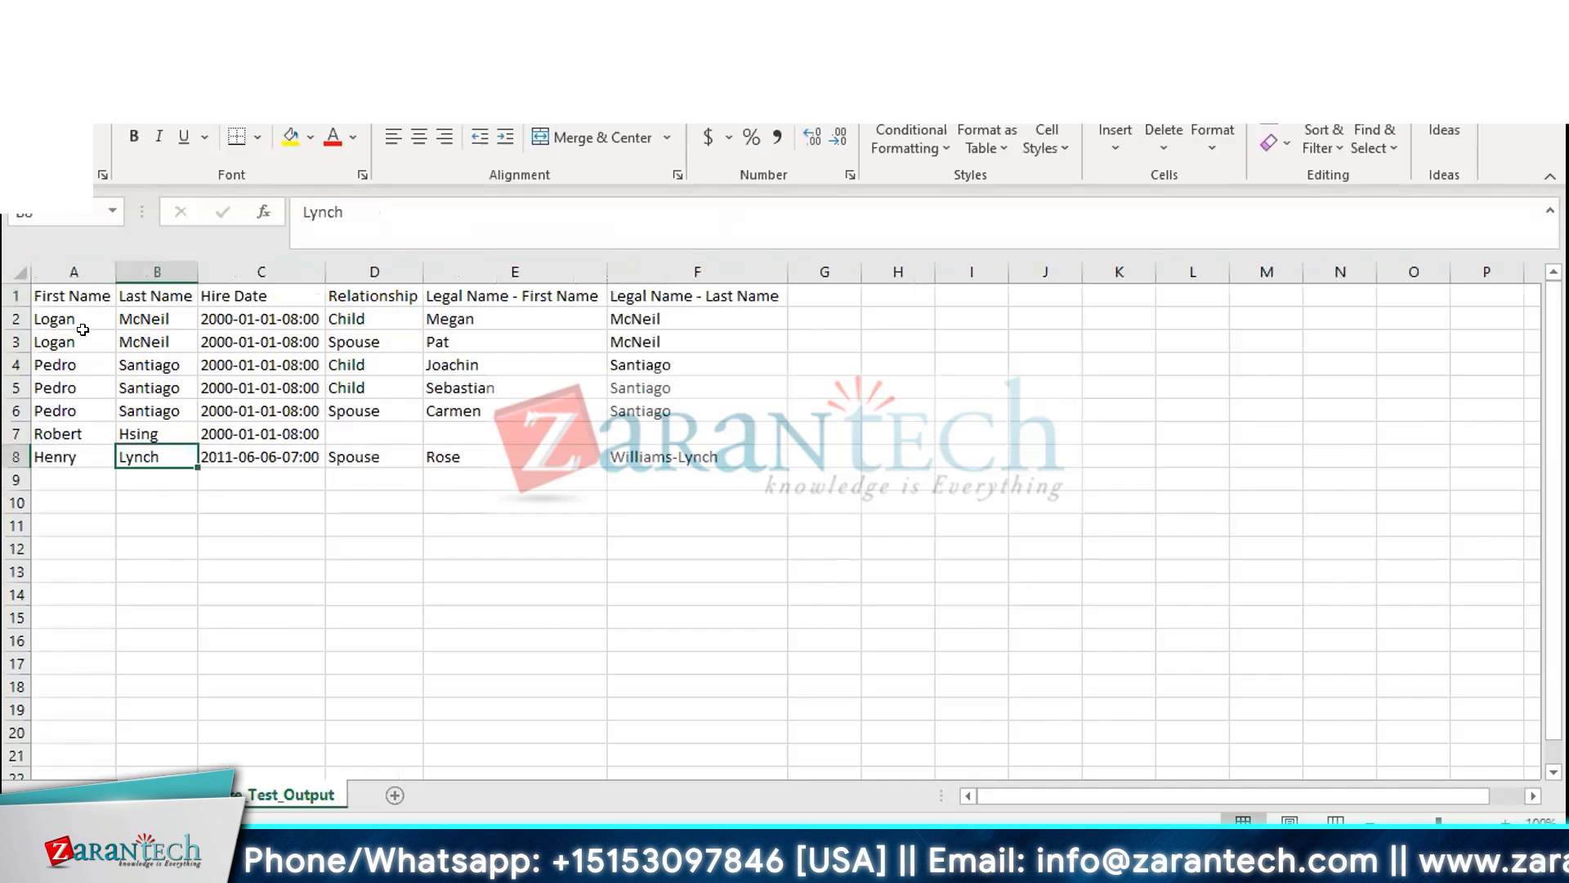
Review the output rows of employees and their dependents in the spreadsheet
{"action": "left_click_drag", "start_coordinate": [74, 321], "coordinate": [690, 341]}
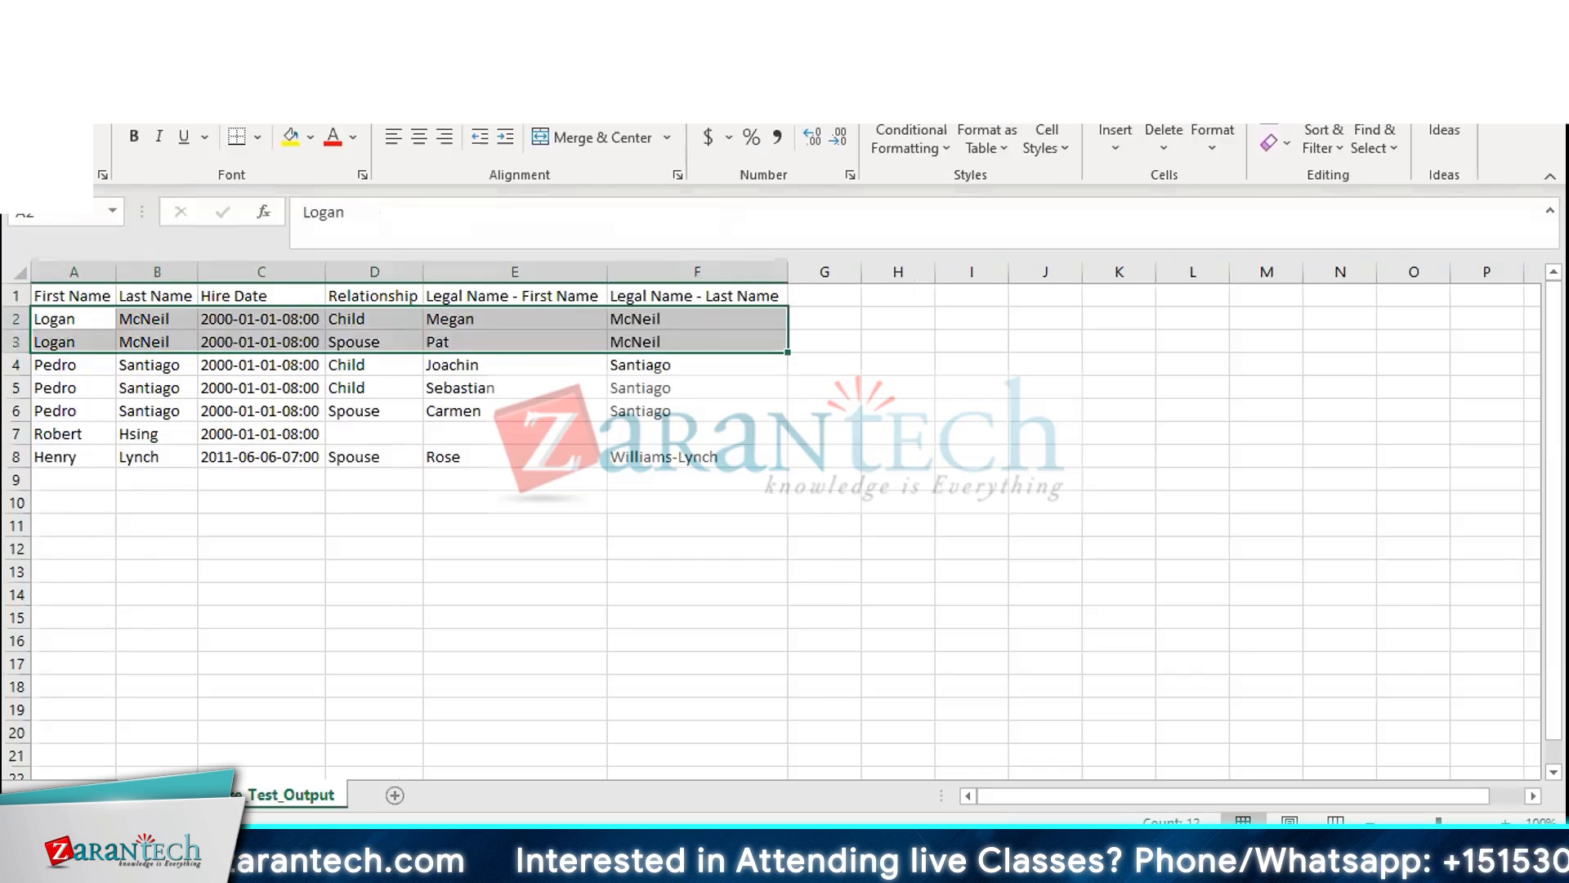
{"action": "left_click", "coordinate": [71, 363]}
{"action": "left_click_drag", "start_coordinate": [71, 364], "coordinate": [676, 410]}
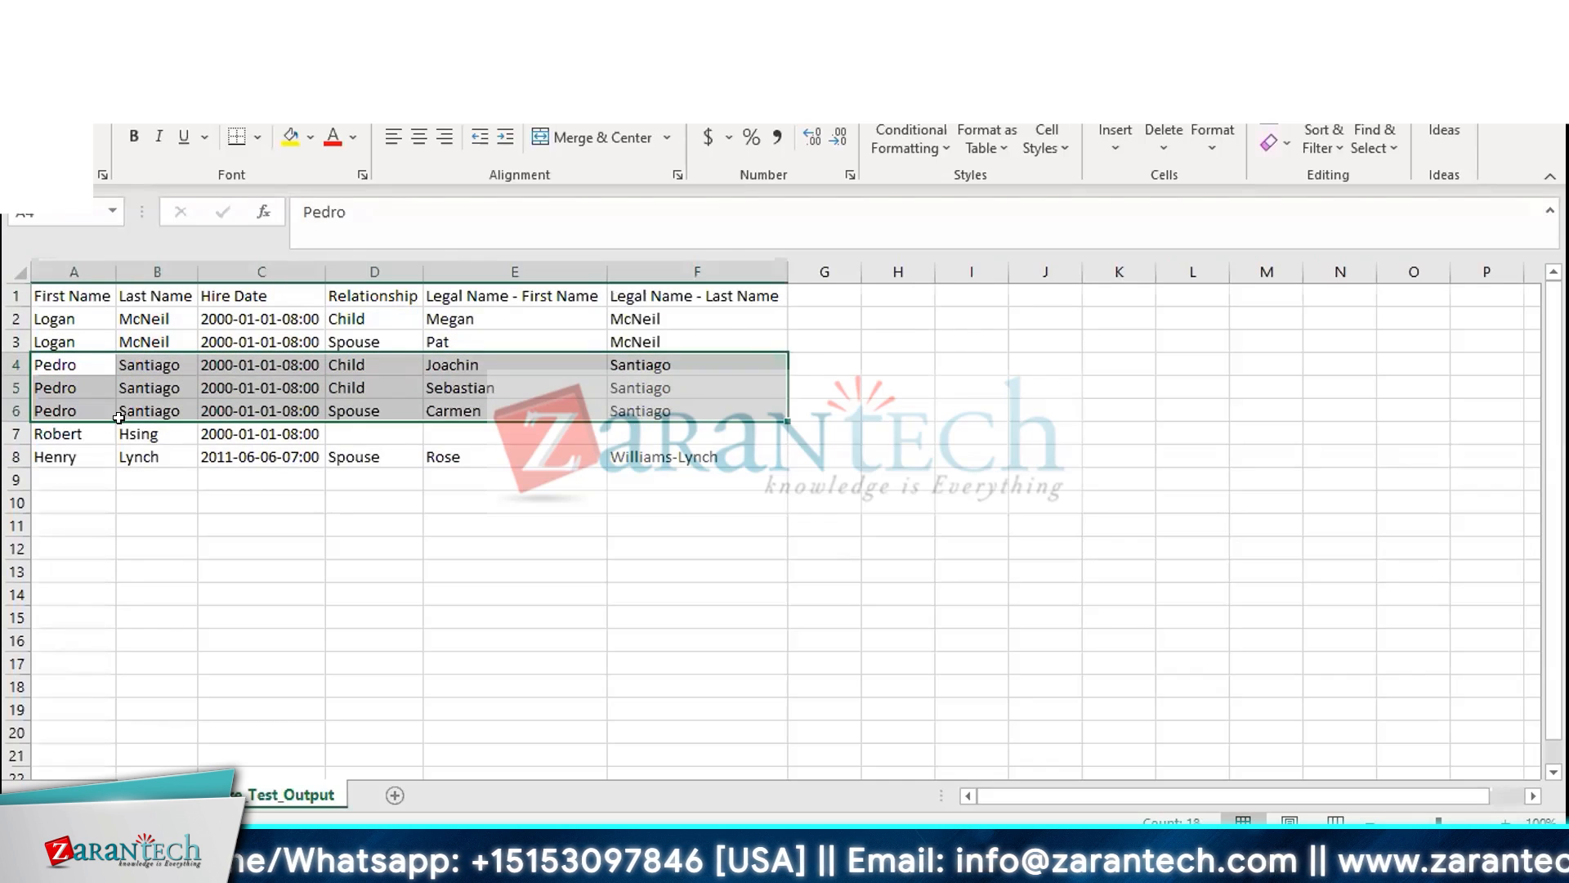
{"action": "left_click_drag", "start_coordinate": [78, 455], "coordinate": [361, 436]}
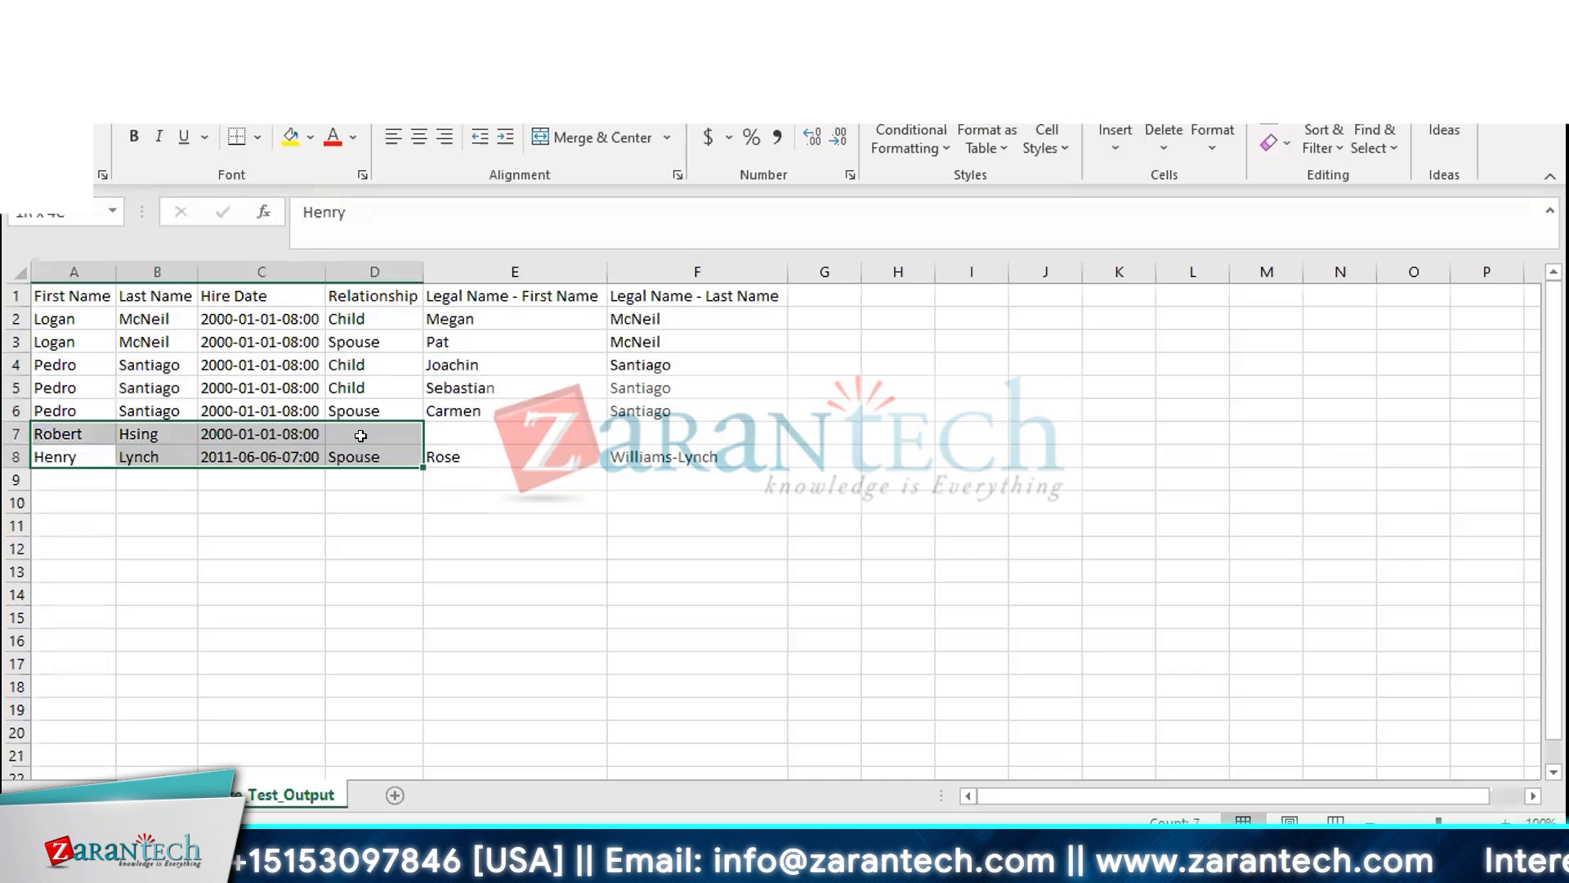
{"action": "left_click", "coordinate": [56, 502]}
{"action": "left_click_drag", "start_coordinate": [62, 455], "coordinate": [719, 456]}
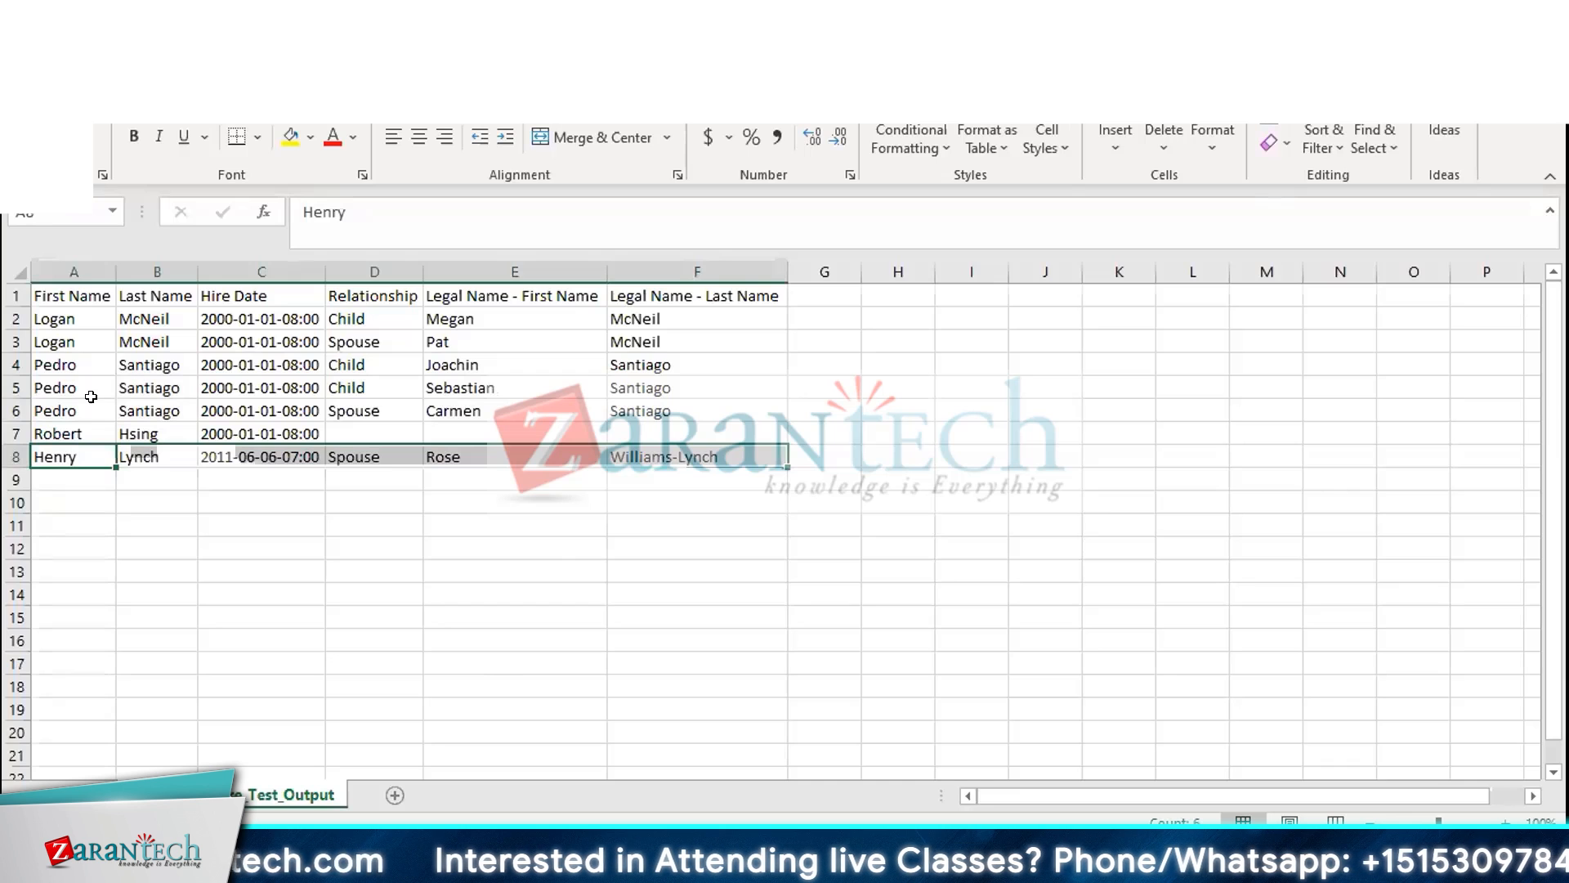
{"action": "left_click_drag", "start_coordinate": [45, 285], "coordinate": [736, 458]}
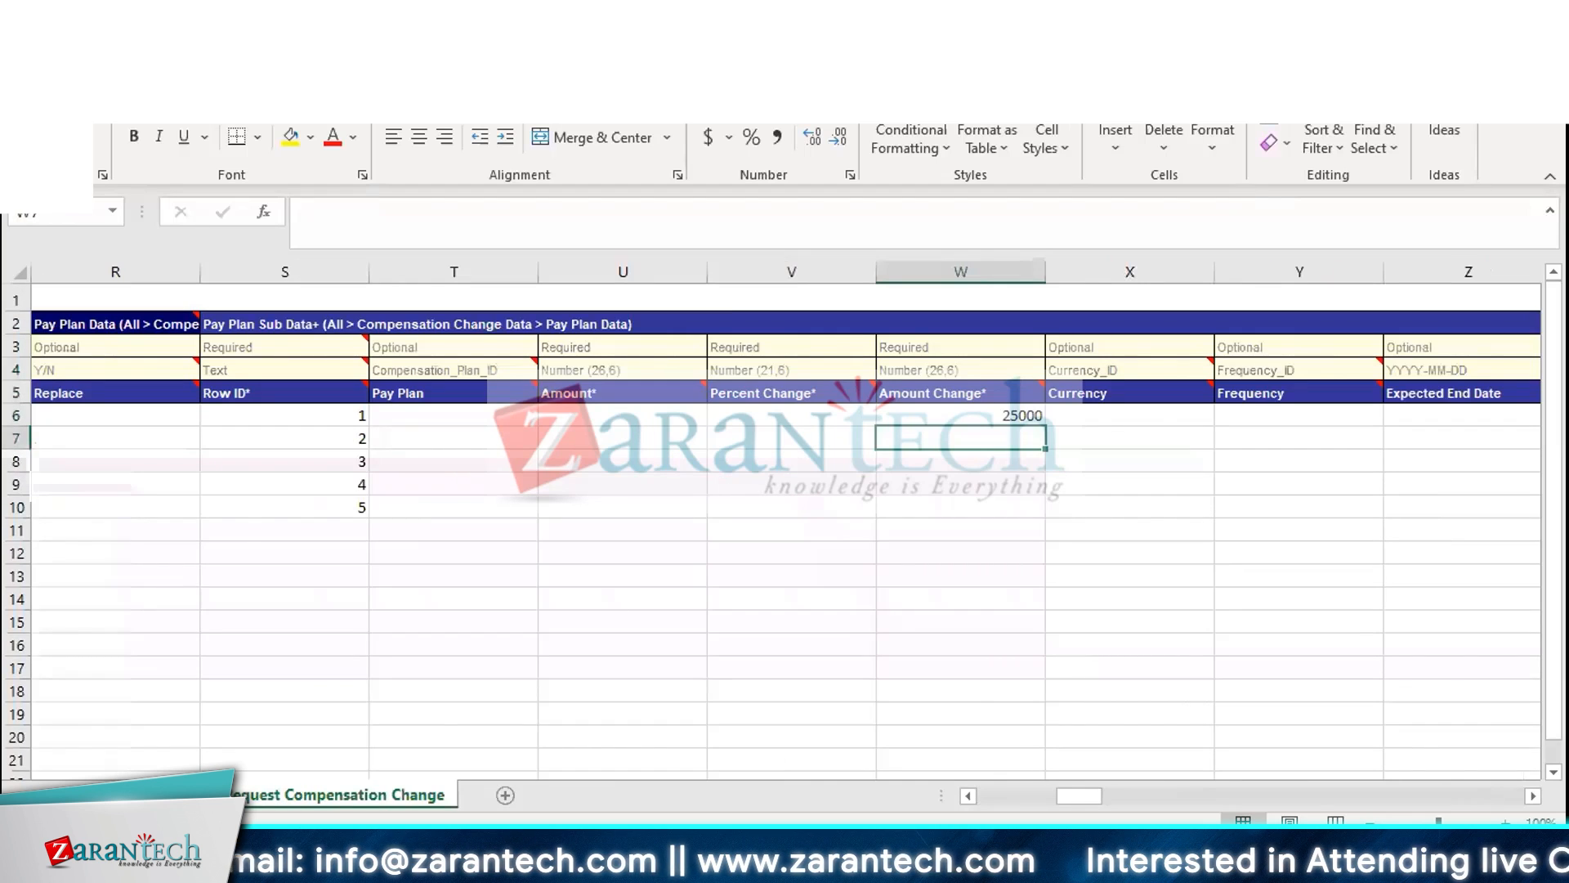
Switch to the presentation slide on creating an outbound EIB and return to the Workday browser window
{"action": "mouse_move", "coordinate": [457, 863]}
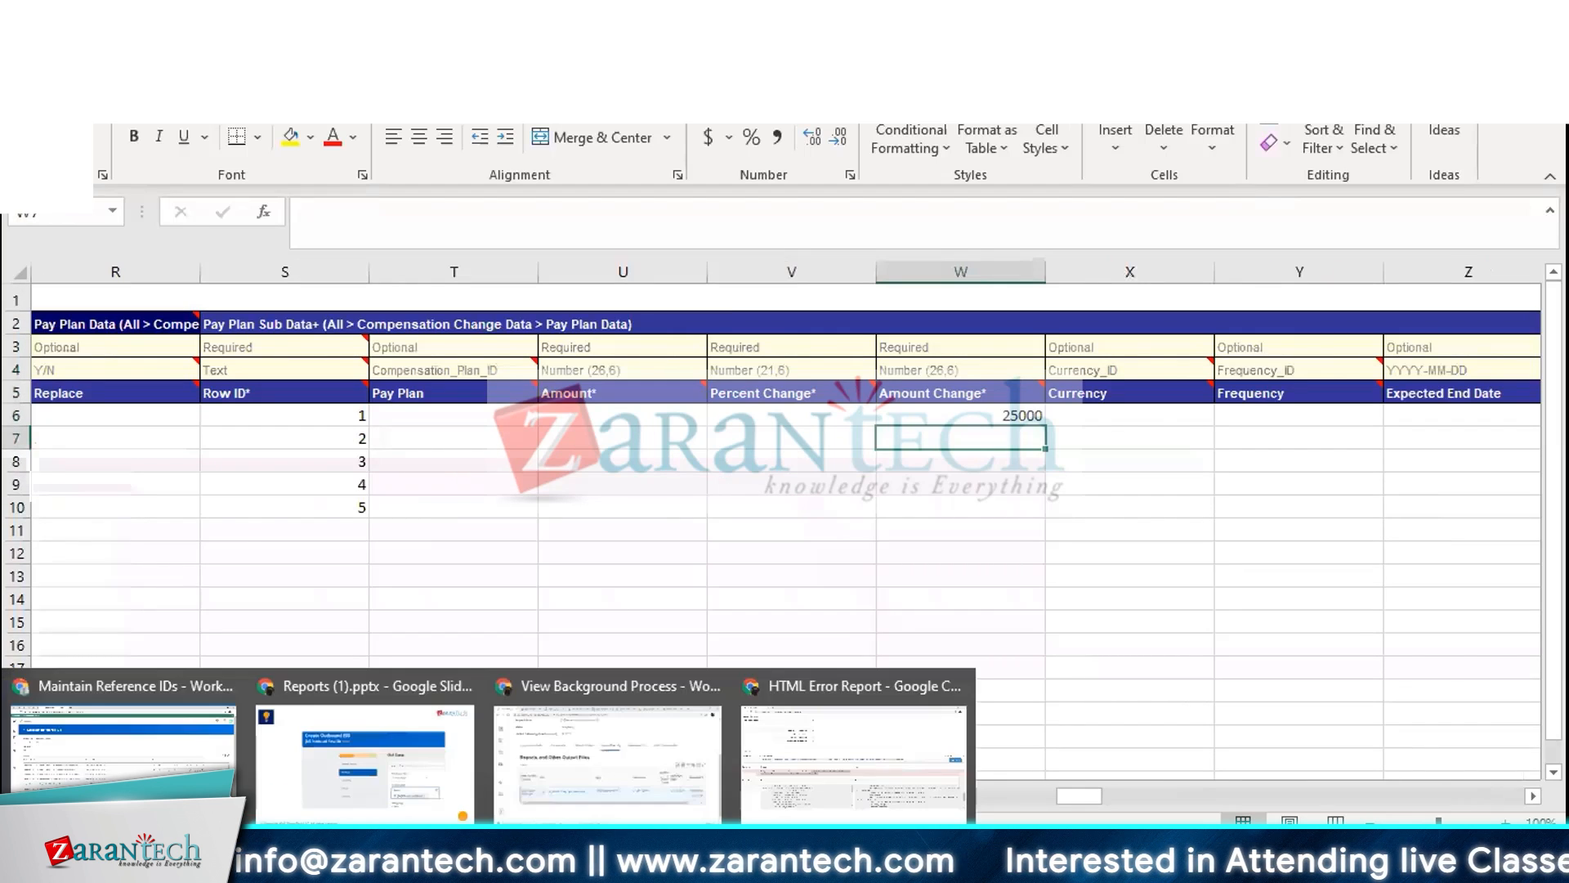
{"action": "left_click", "coordinate": [415, 724]}
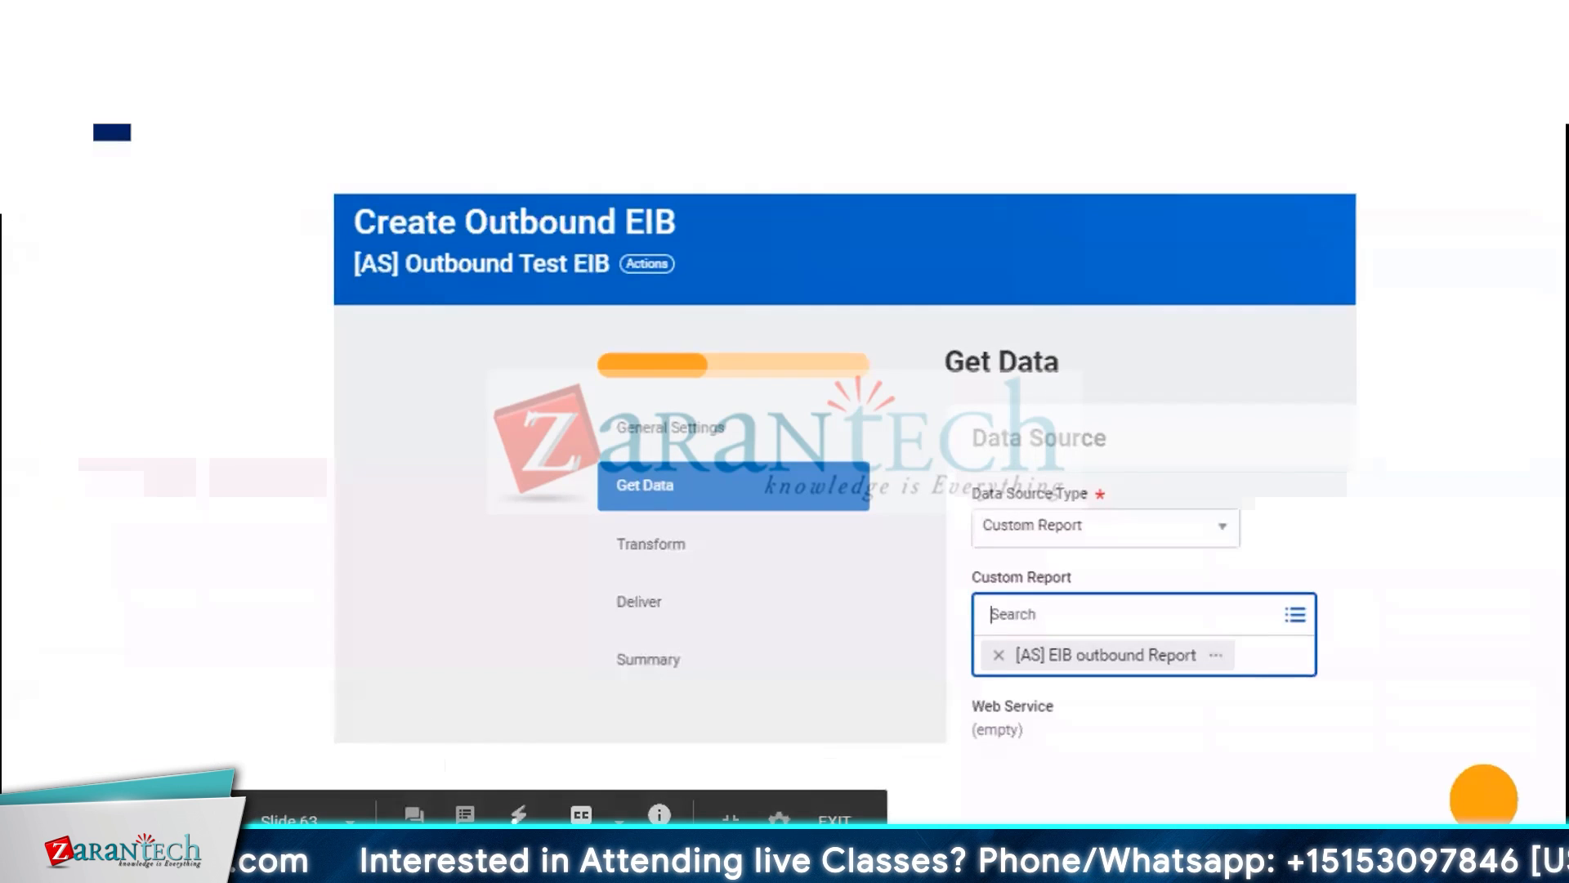
{"action": "key", "text": "alt+Tab"}
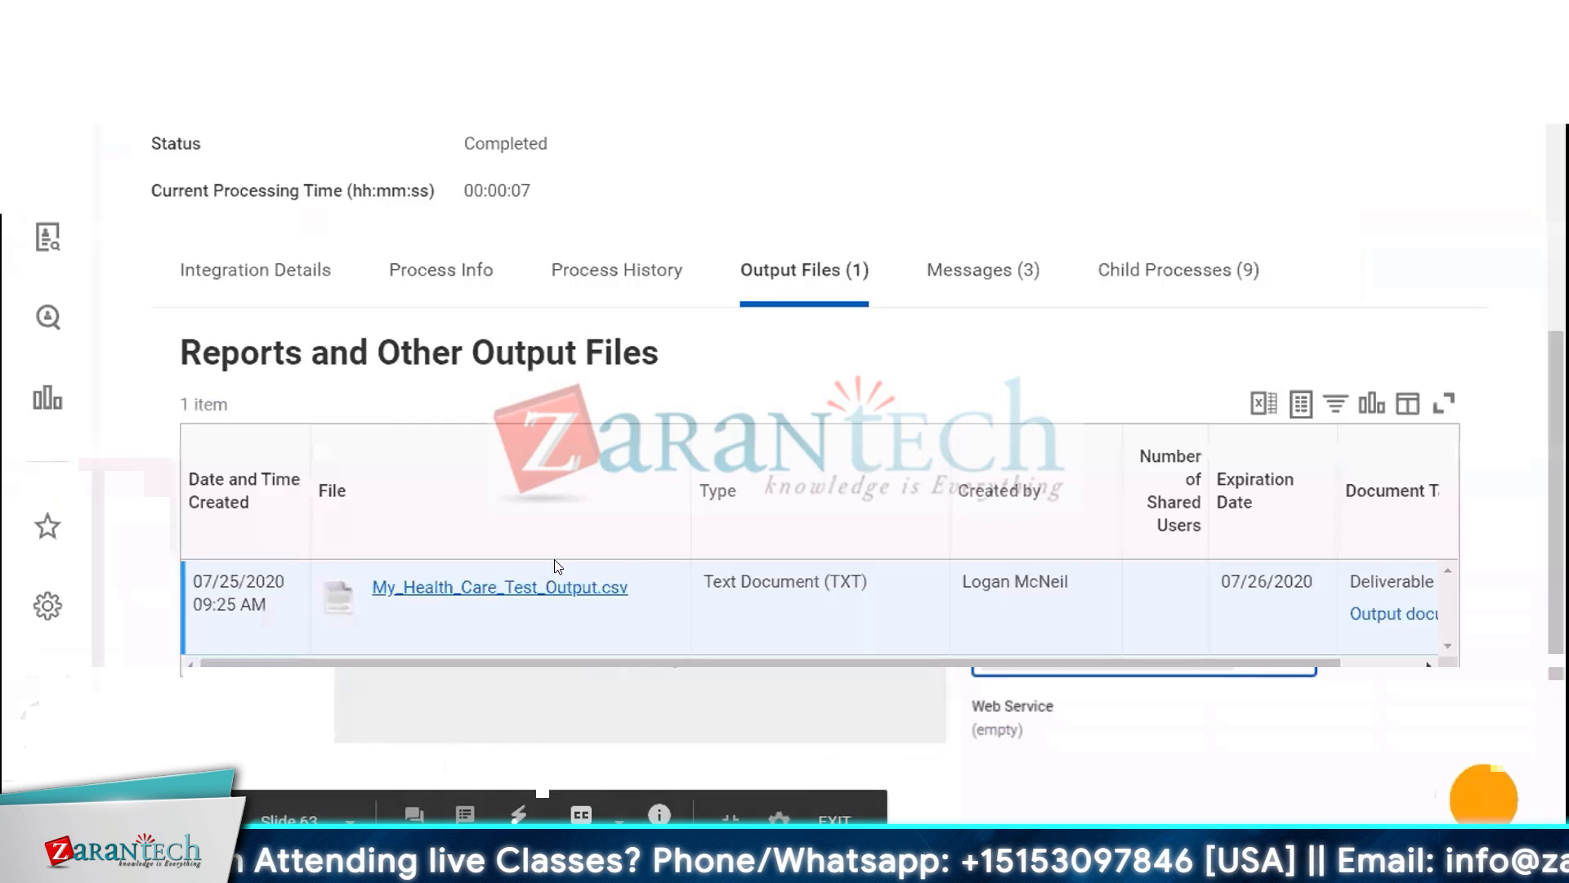
Open the EIB's integration system and start Configure Transformation from its Enterprise Interface actions
{"action": "scroll", "coordinate": [850, 500], "scroll_direction": "up", "scroll_amount": 5}
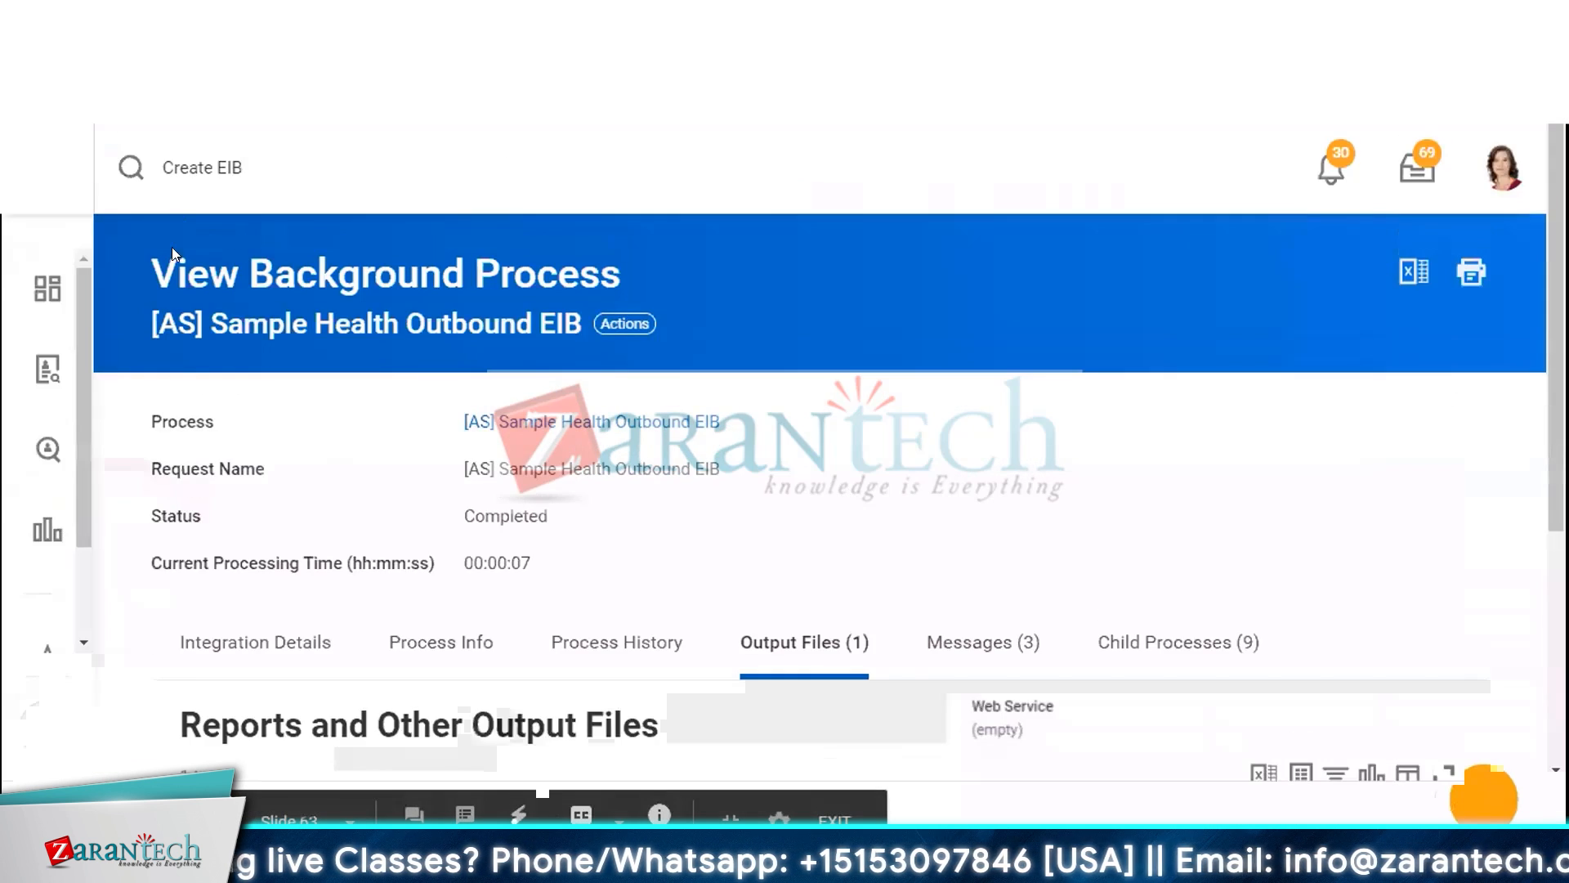
{"action": "left_click", "coordinate": [650, 423]}
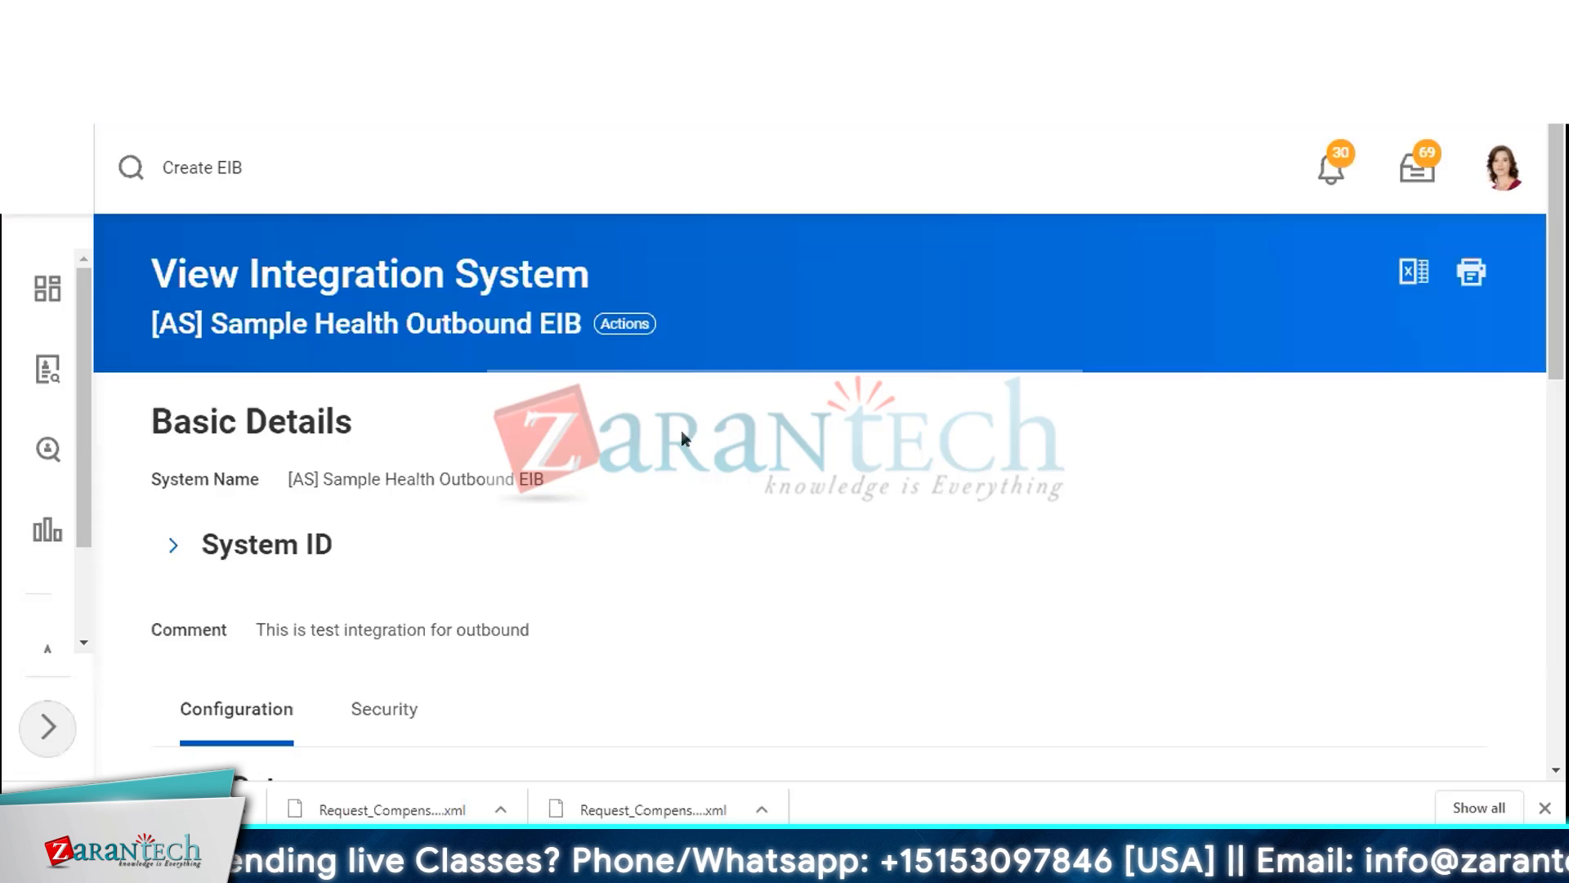
{"action": "left_click", "coordinate": [614, 332]}
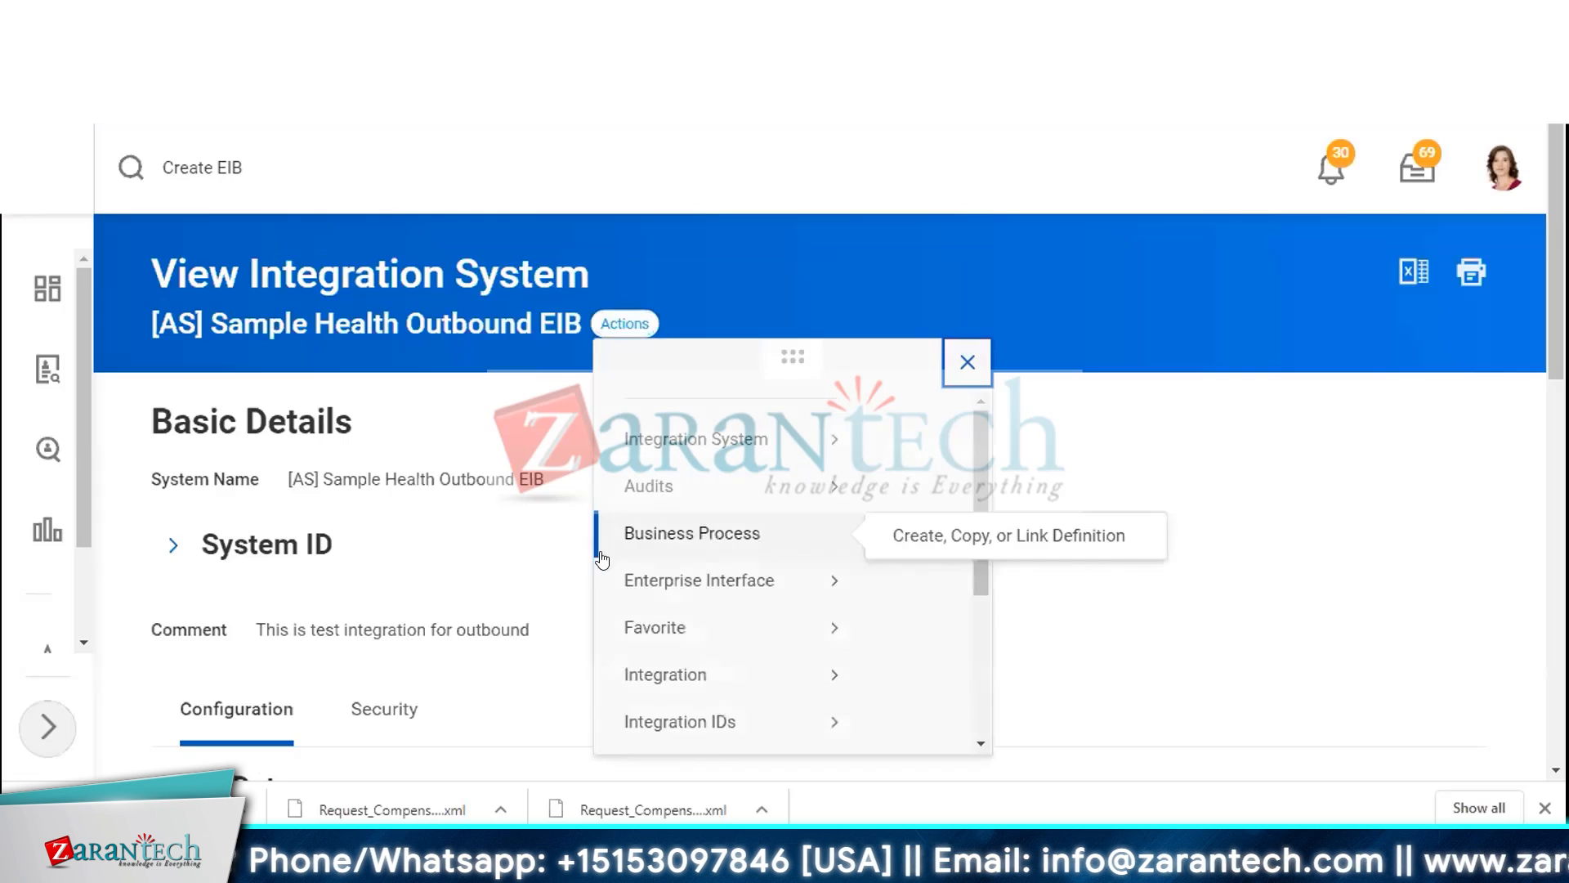
{"action": "mouse_move", "coordinate": [716, 606]}
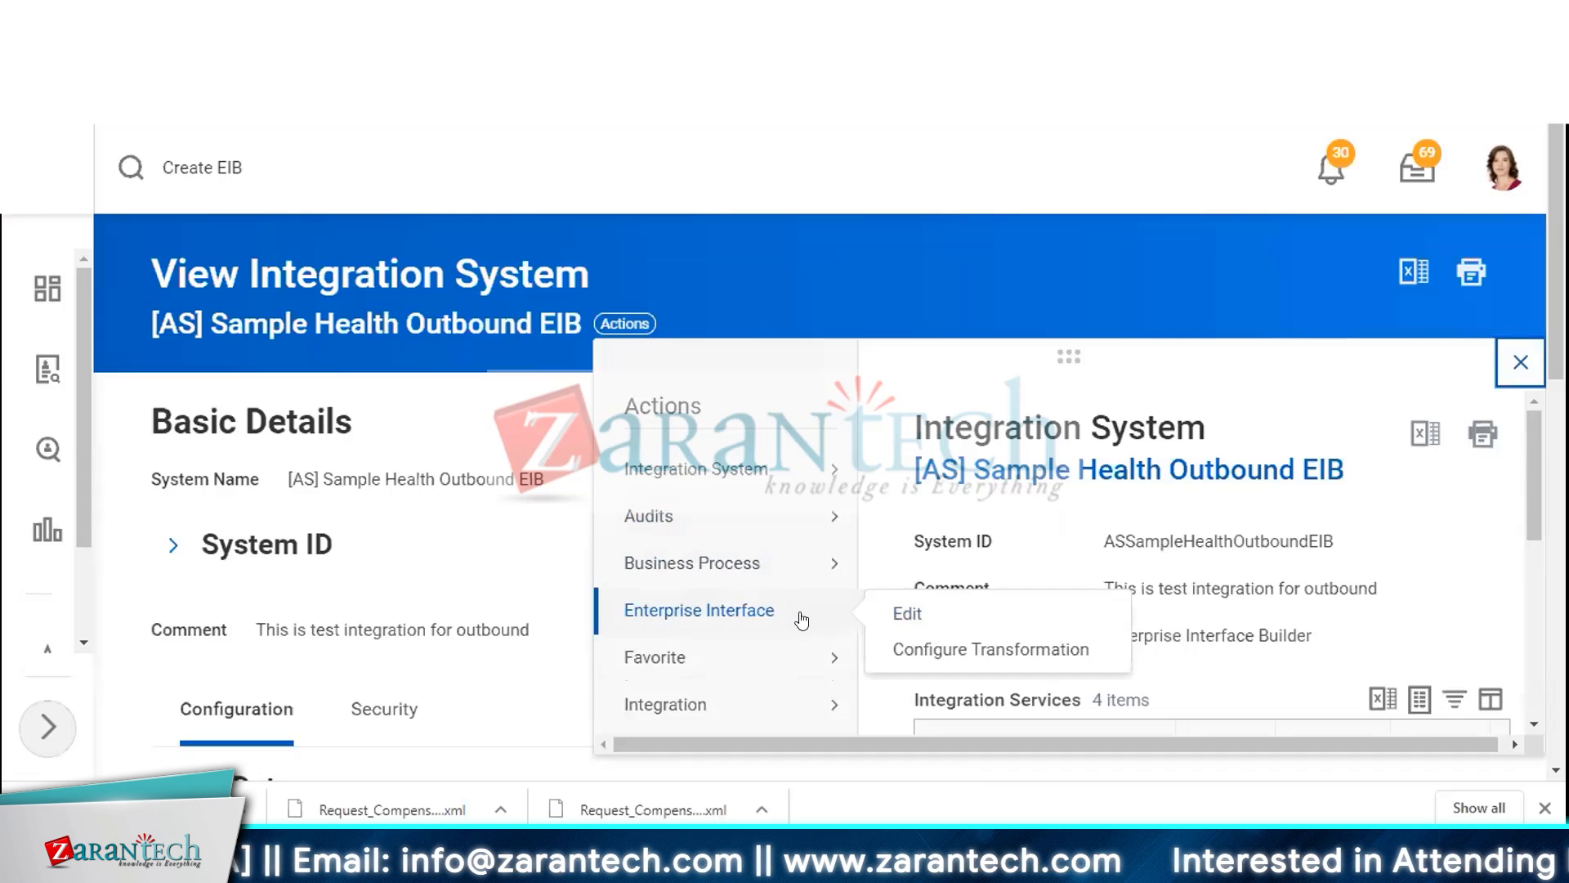
{"action": "left_click", "coordinate": [948, 651]}
Try switching the transformation mode to Uses Fixed Width, then return it to Uses Delimited
{"action": "scroll", "coordinate": [669, 513], "scroll_direction": "down", "scroll_amount": 5}
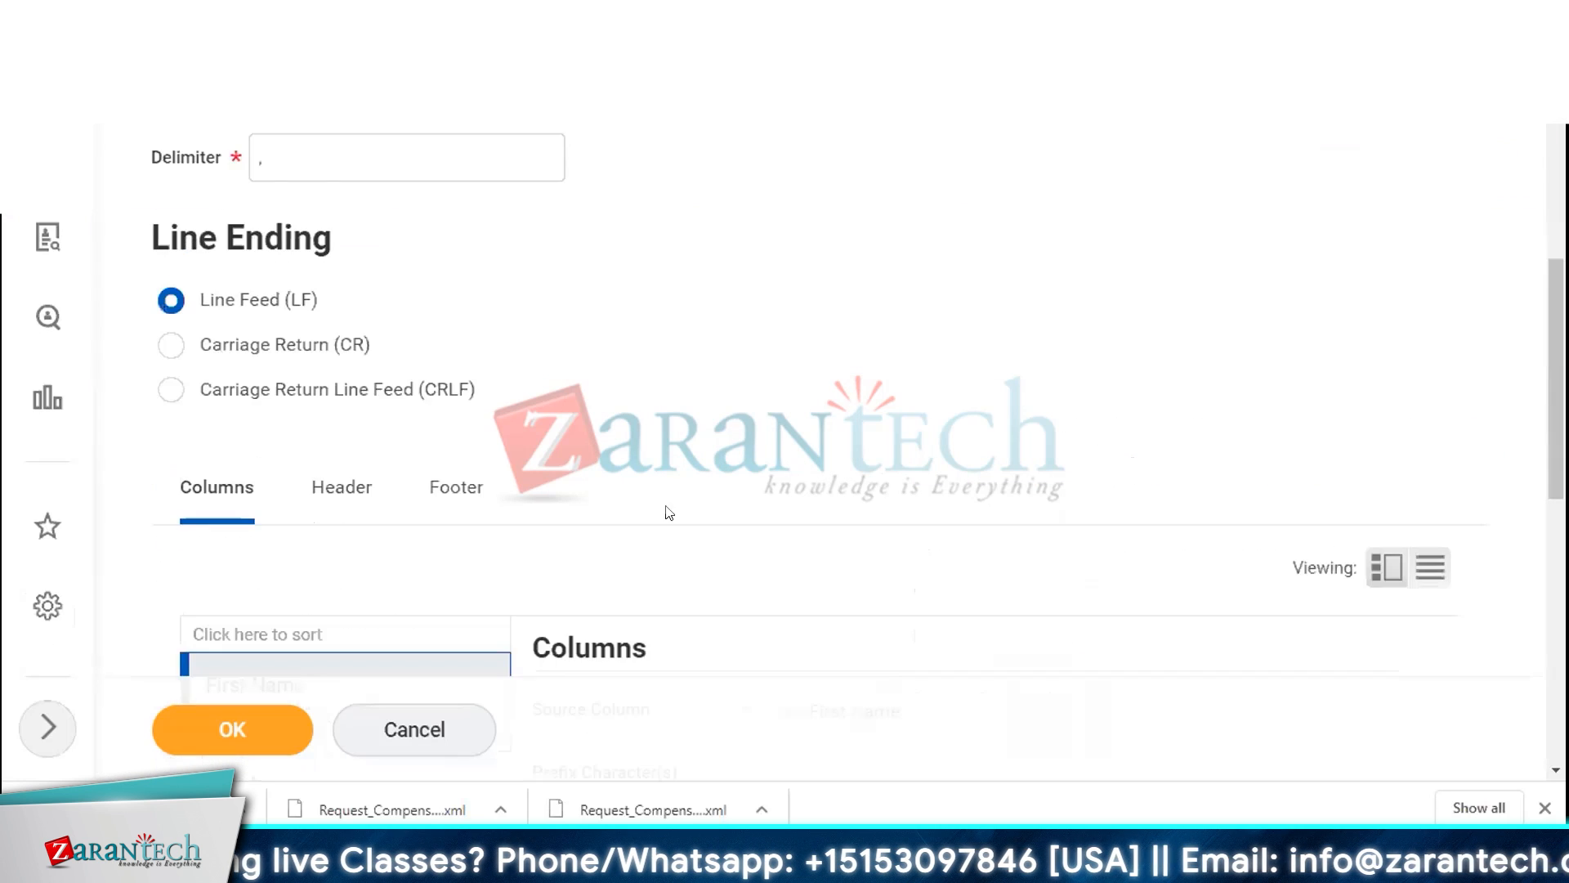
{"action": "scroll", "coordinate": [621, 502], "scroll_direction": "up", "scroll_amount": 3}
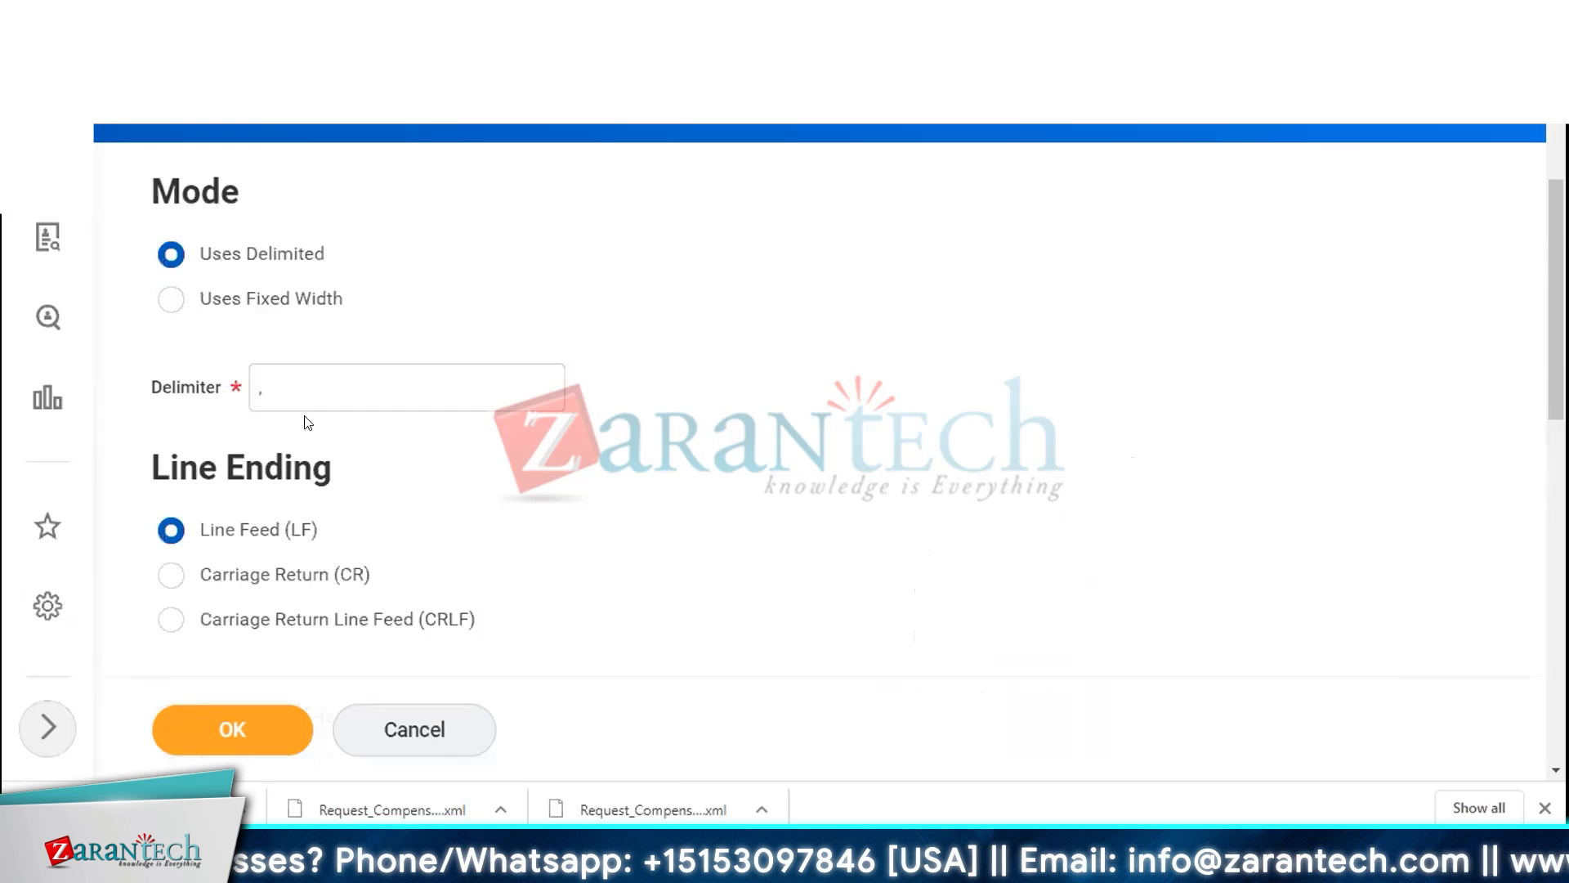
{"action": "left_click", "coordinate": [271, 307]}
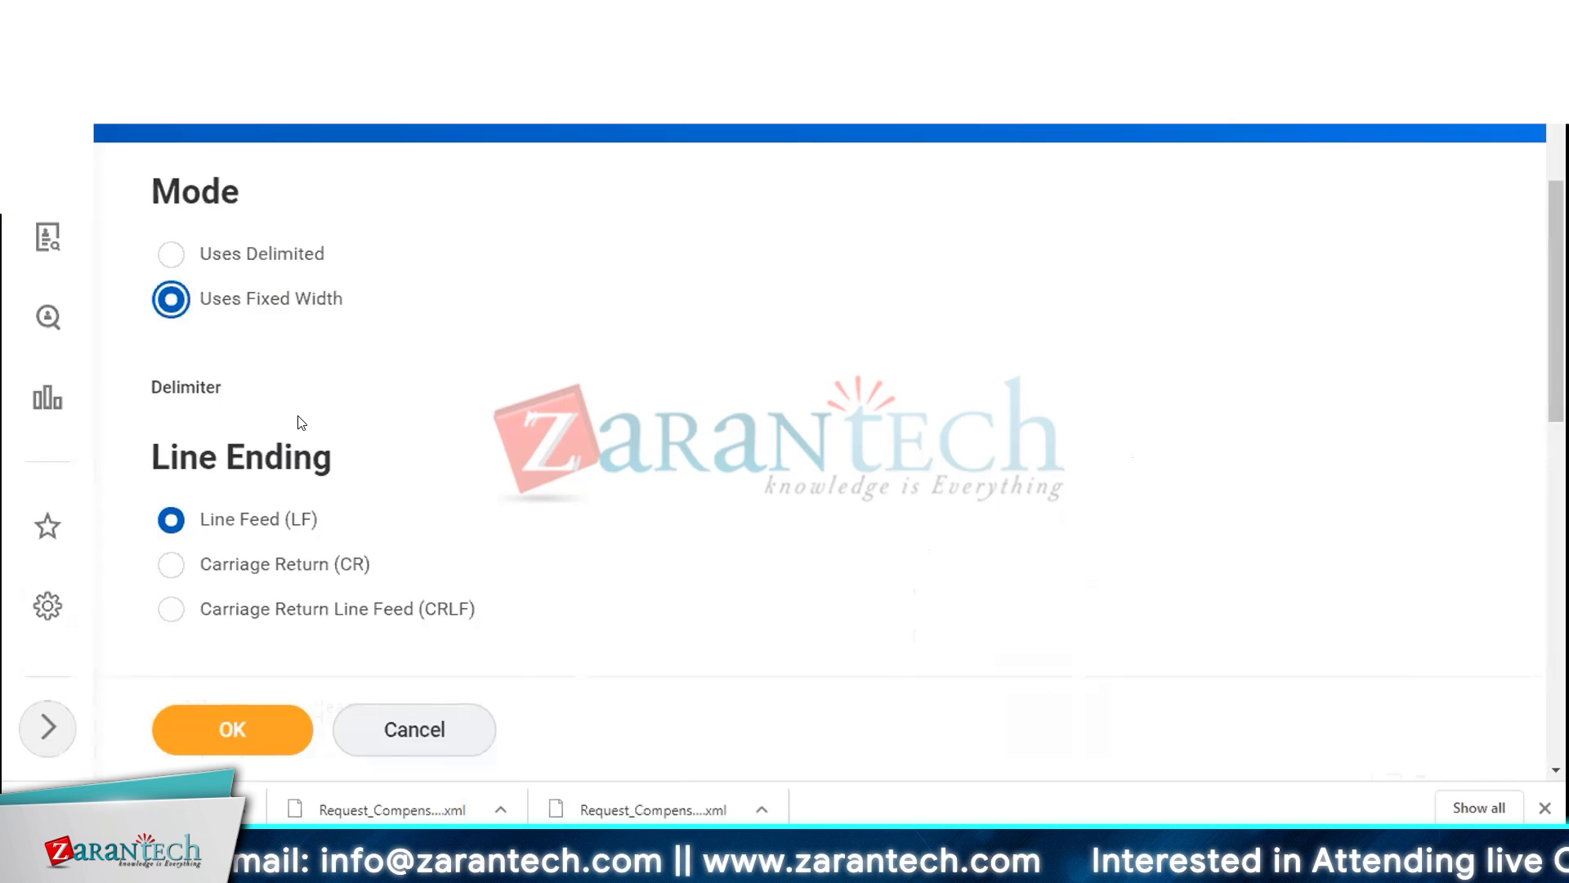
{"action": "scroll", "coordinate": [301, 422], "scroll_direction": "down", "scroll_amount": 4}
{"action": "scroll", "coordinate": [344, 421], "scroll_direction": "down", "scroll_amount": 6}
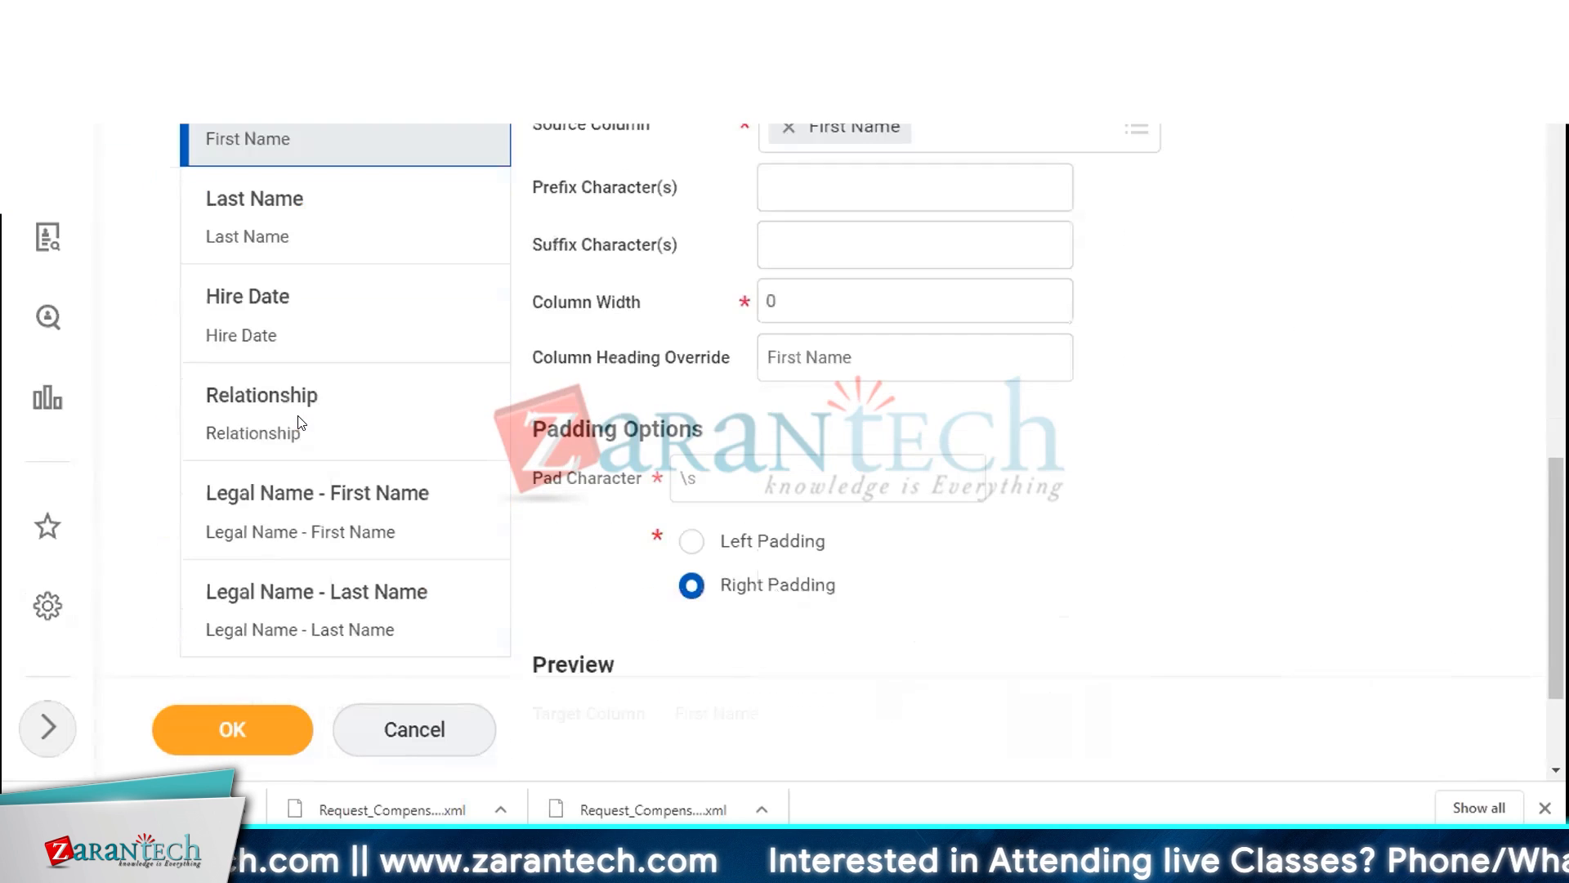
{"action": "scroll", "coordinate": [245, 428], "scroll_direction": "up", "scroll_amount": 8}
{"action": "scroll", "coordinate": [294, 422], "scroll_direction": "up", "scroll_amount": 4}
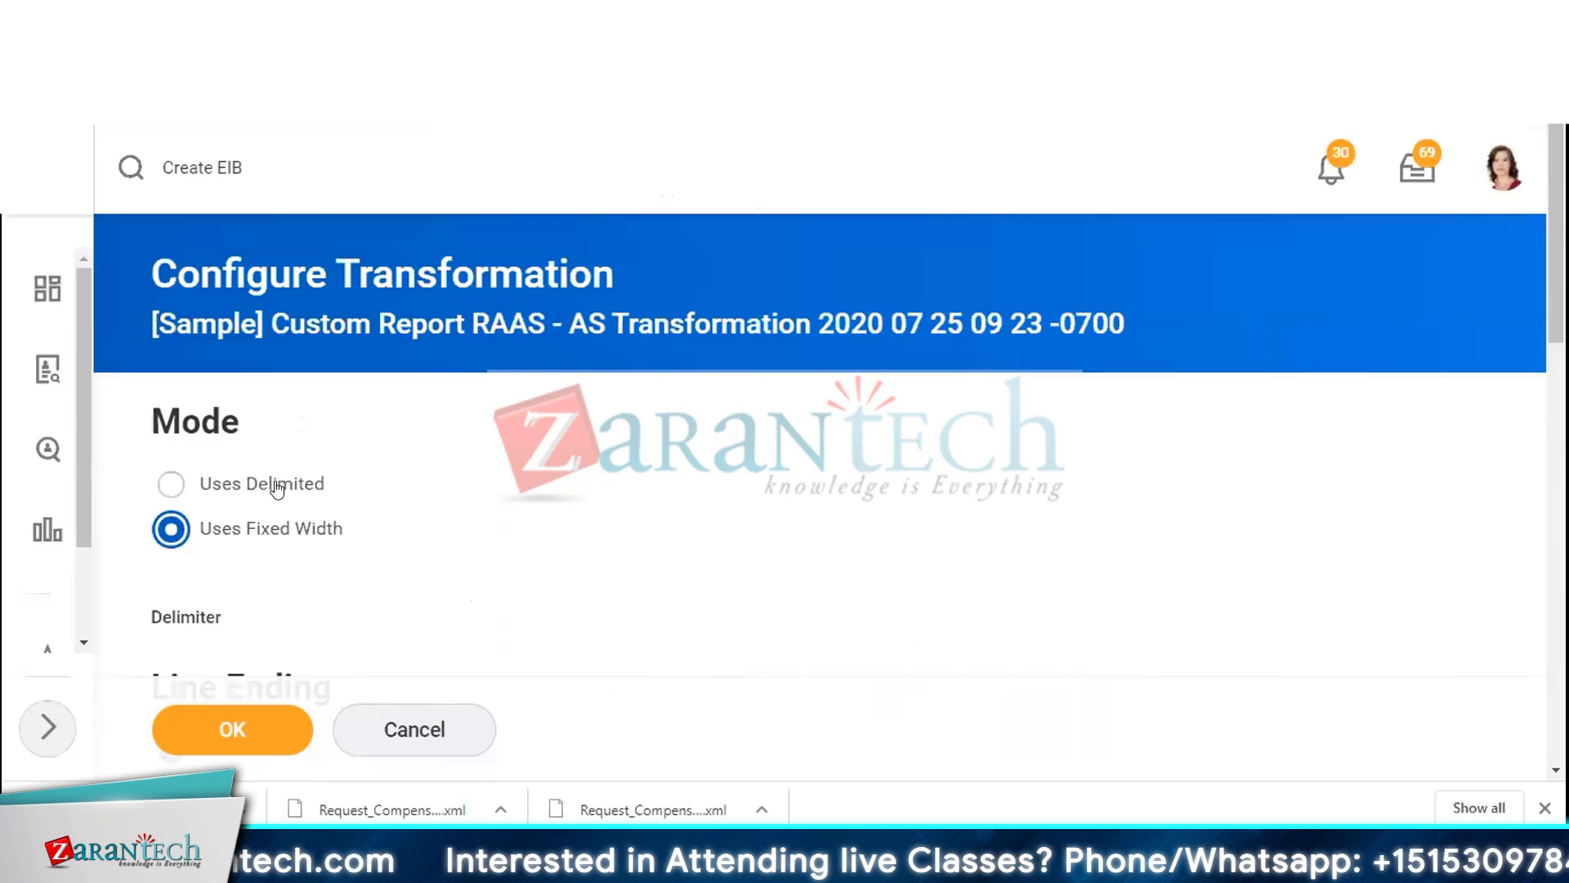
{"action": "left_click", "coordinate": [323, 484]}
Set the transformation's delimiter to the pipe character |
{"action": "scroll", "coordinate": [403, 403], "scroll_direction": "down", "scroll_amount": 4}
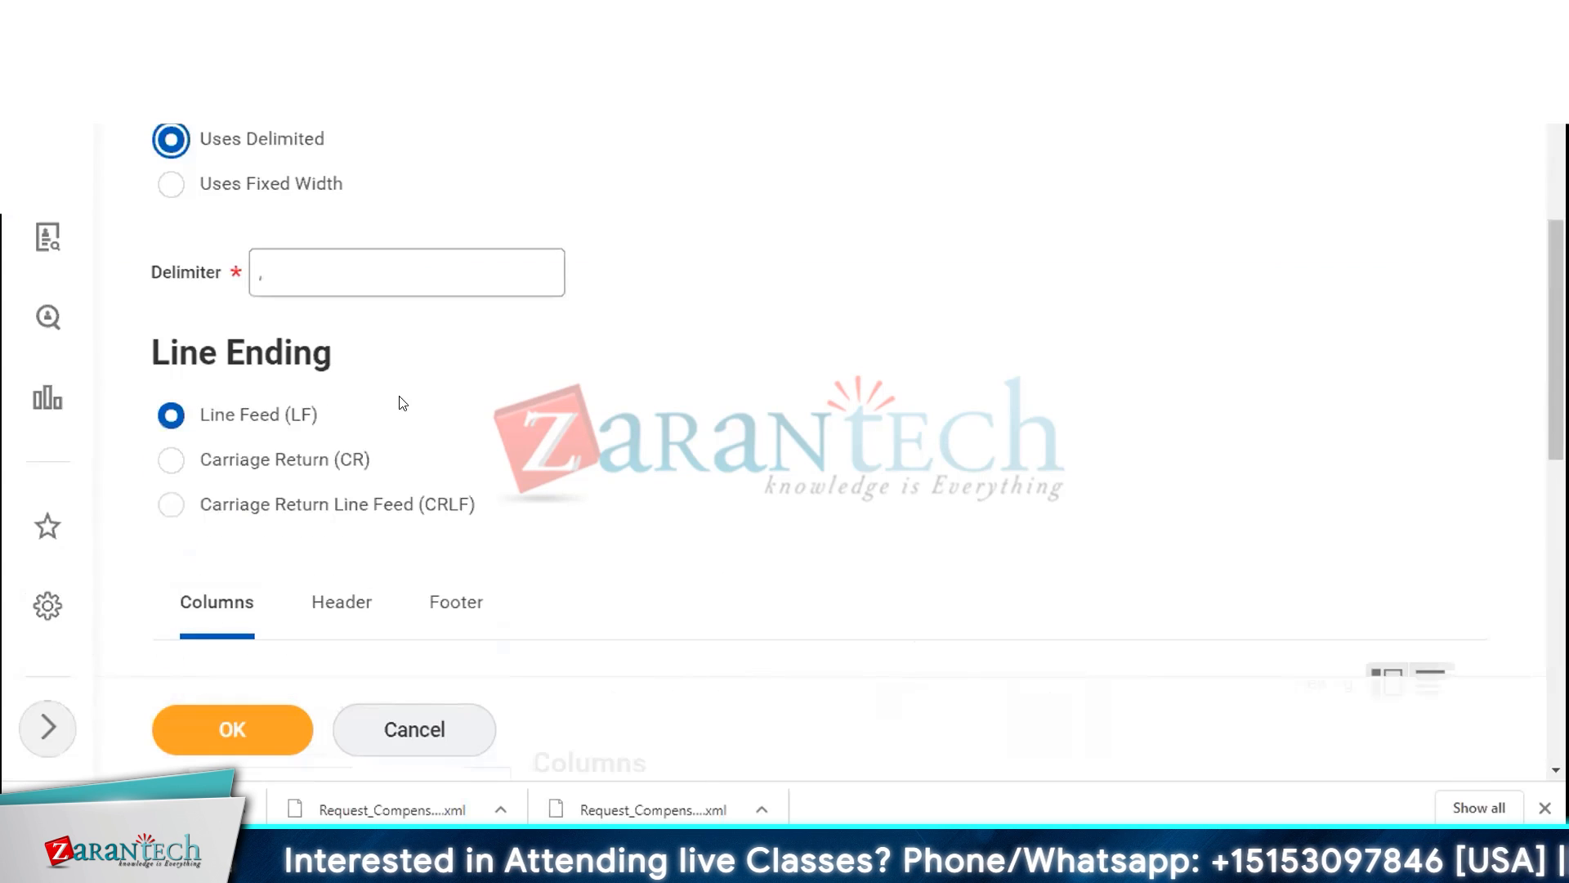
{"action": "left_click", "coordinate": [252, 273]}
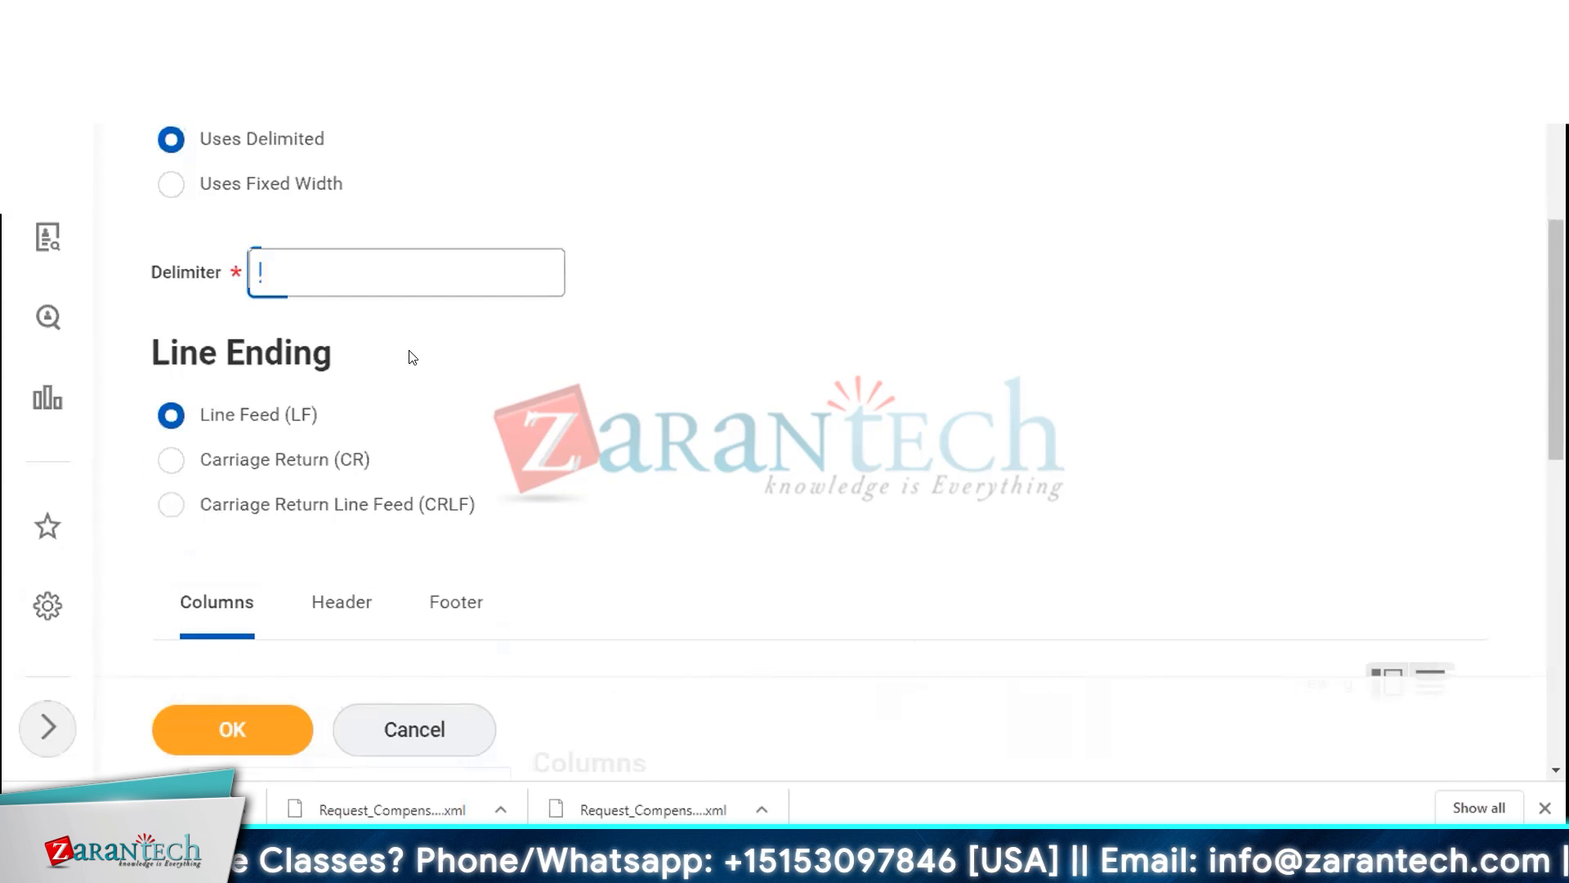
{"action": "type", "text": "|"}
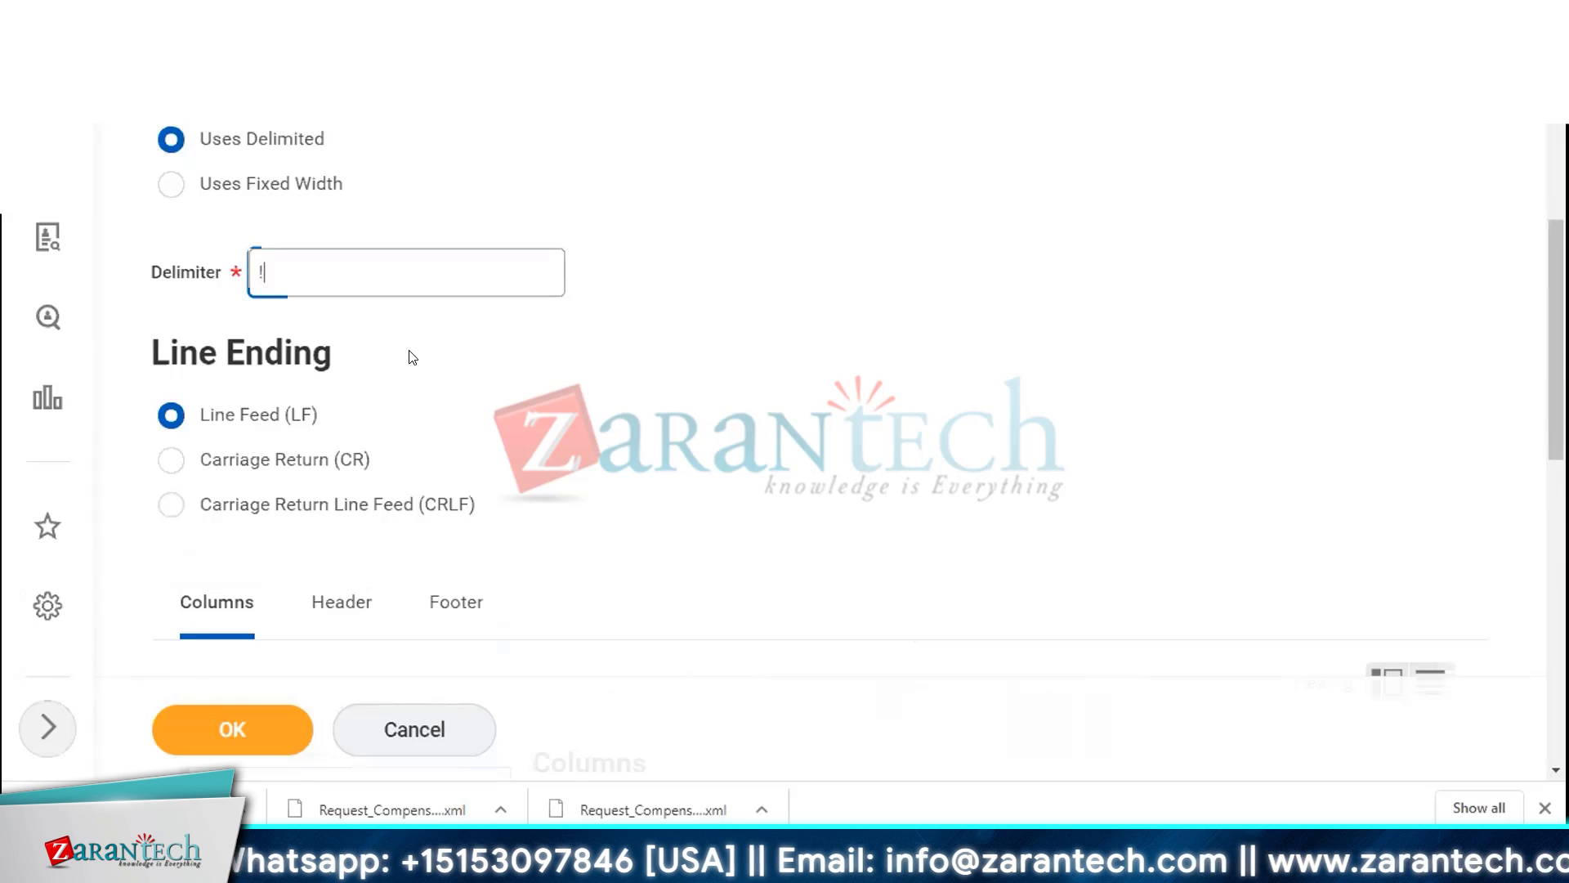
{"action": "key", "text": "BackSpace"}
{"action": "type", "text": "?"}
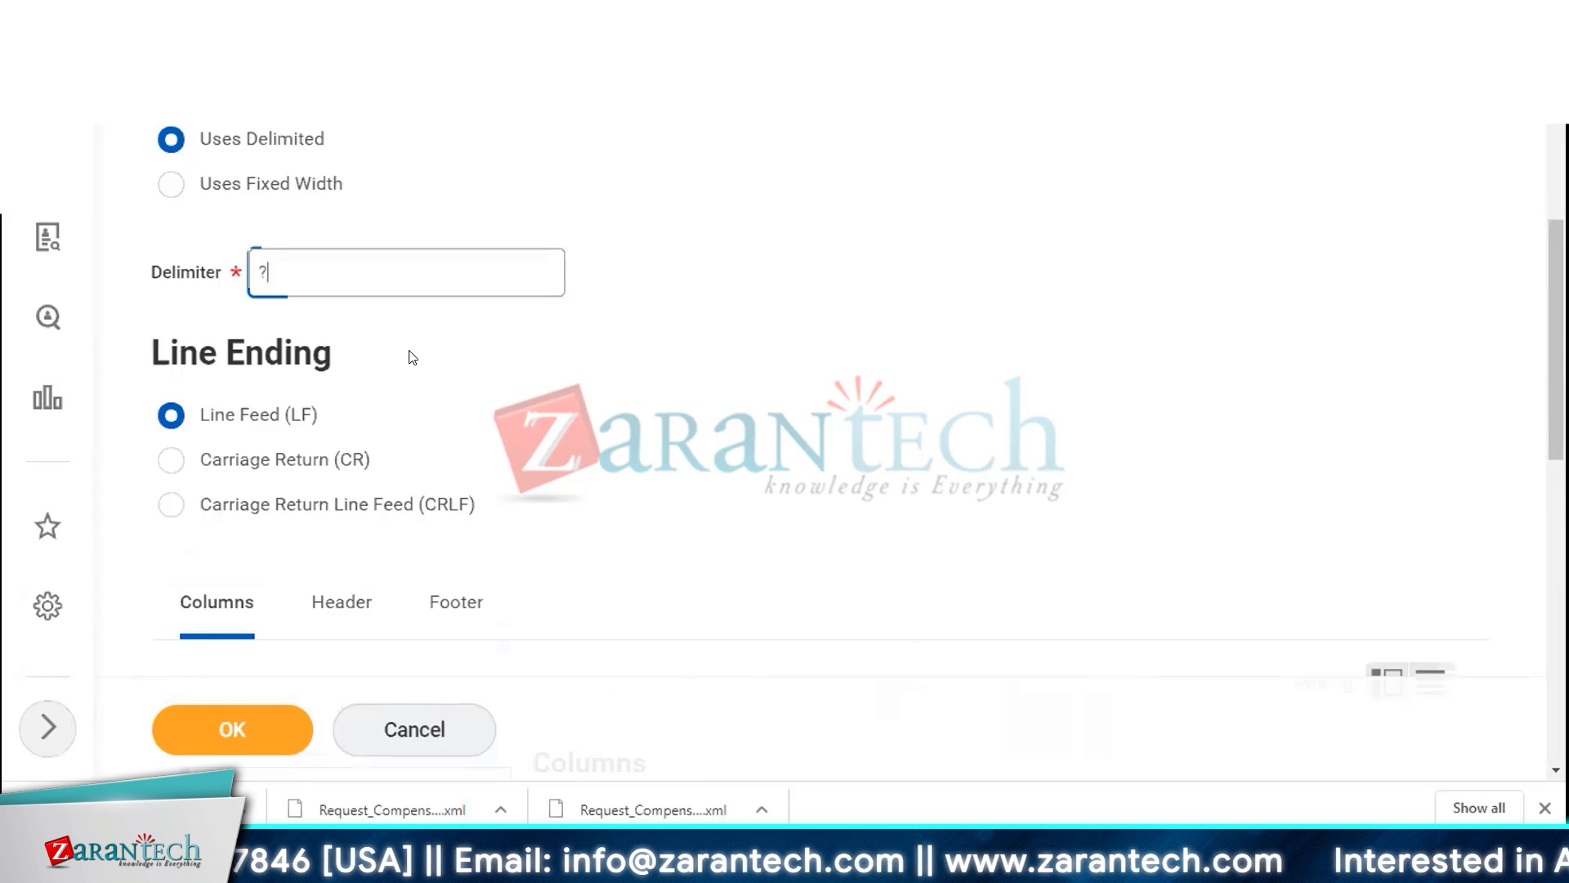
{"action": "type", "text": "\""}
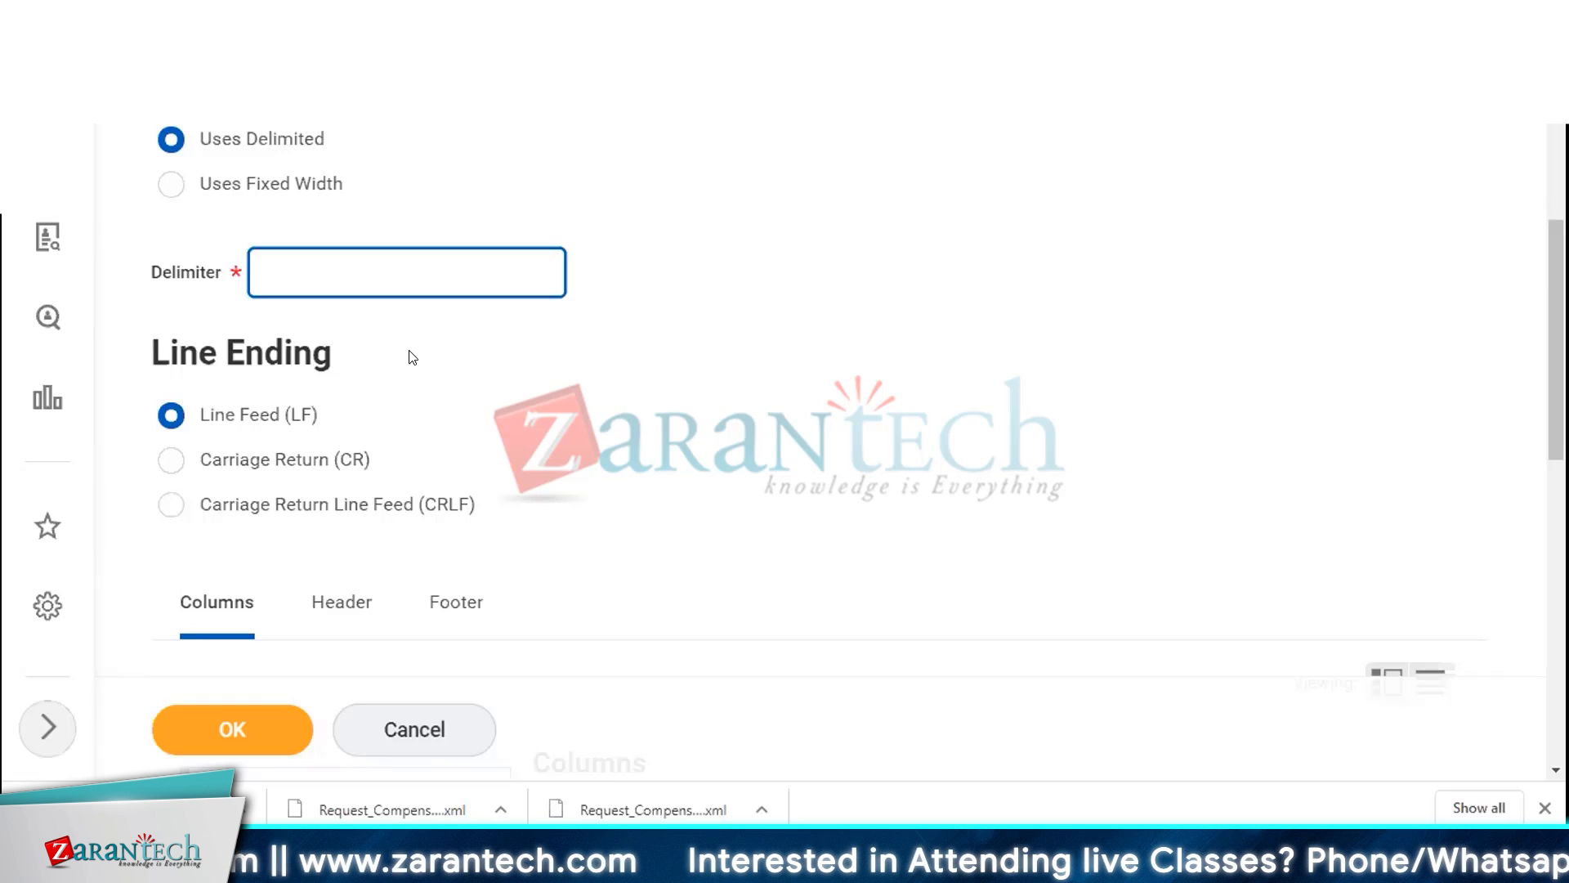
{"action": "type", "text": "|"}
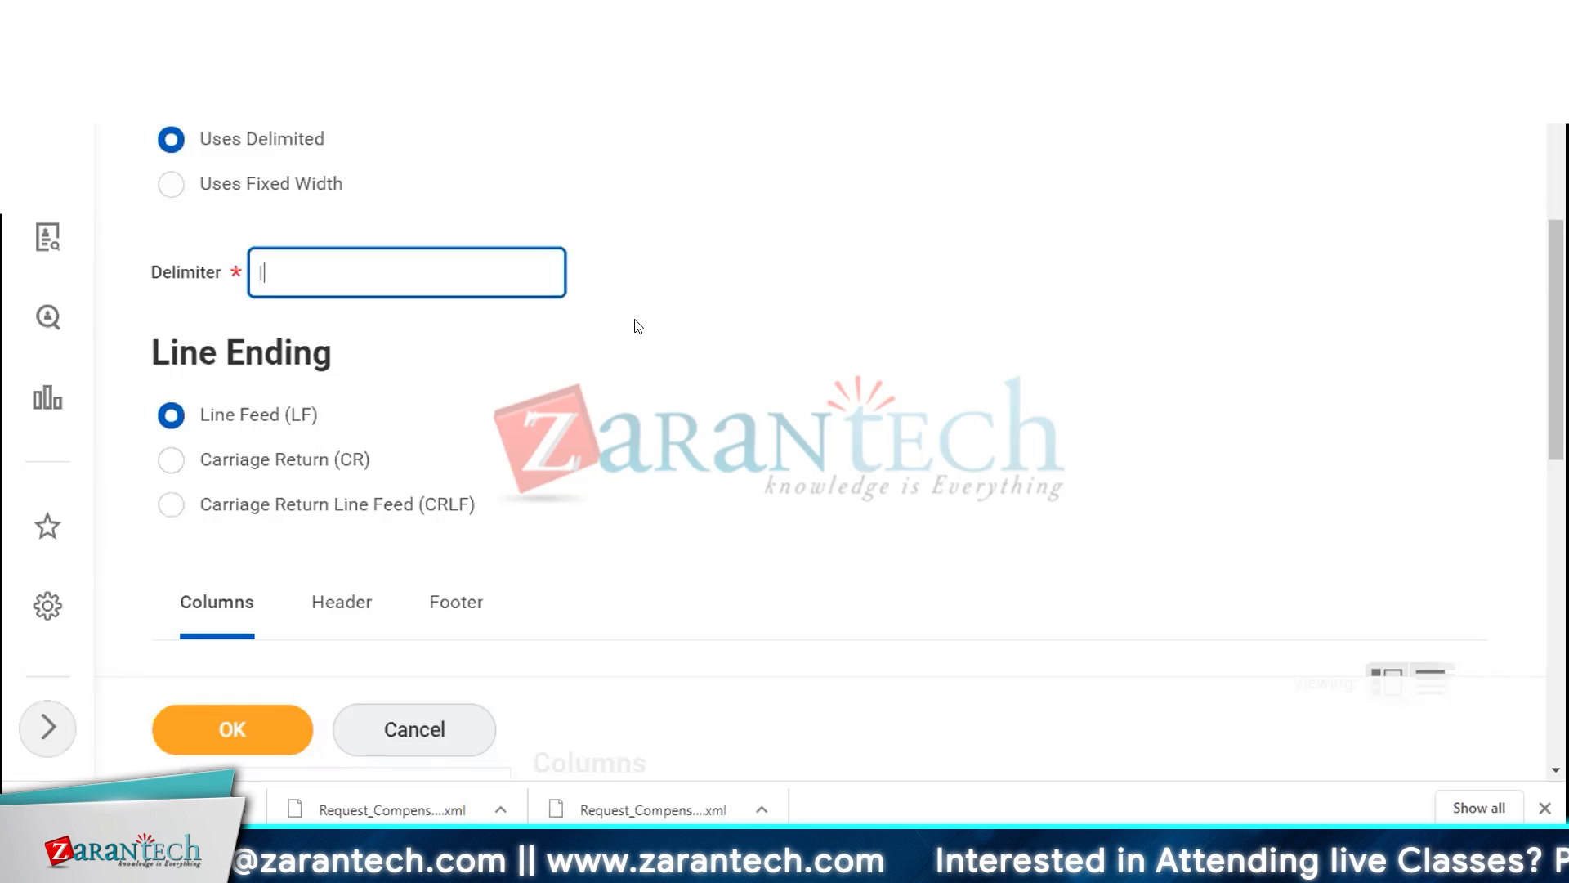
Review the column settings of the transformation, including prefix, suffix and padding options
{"action": "scroll", "coordinate": [637, 318], "scroll_direction": "up", "scroll_amount": 4}
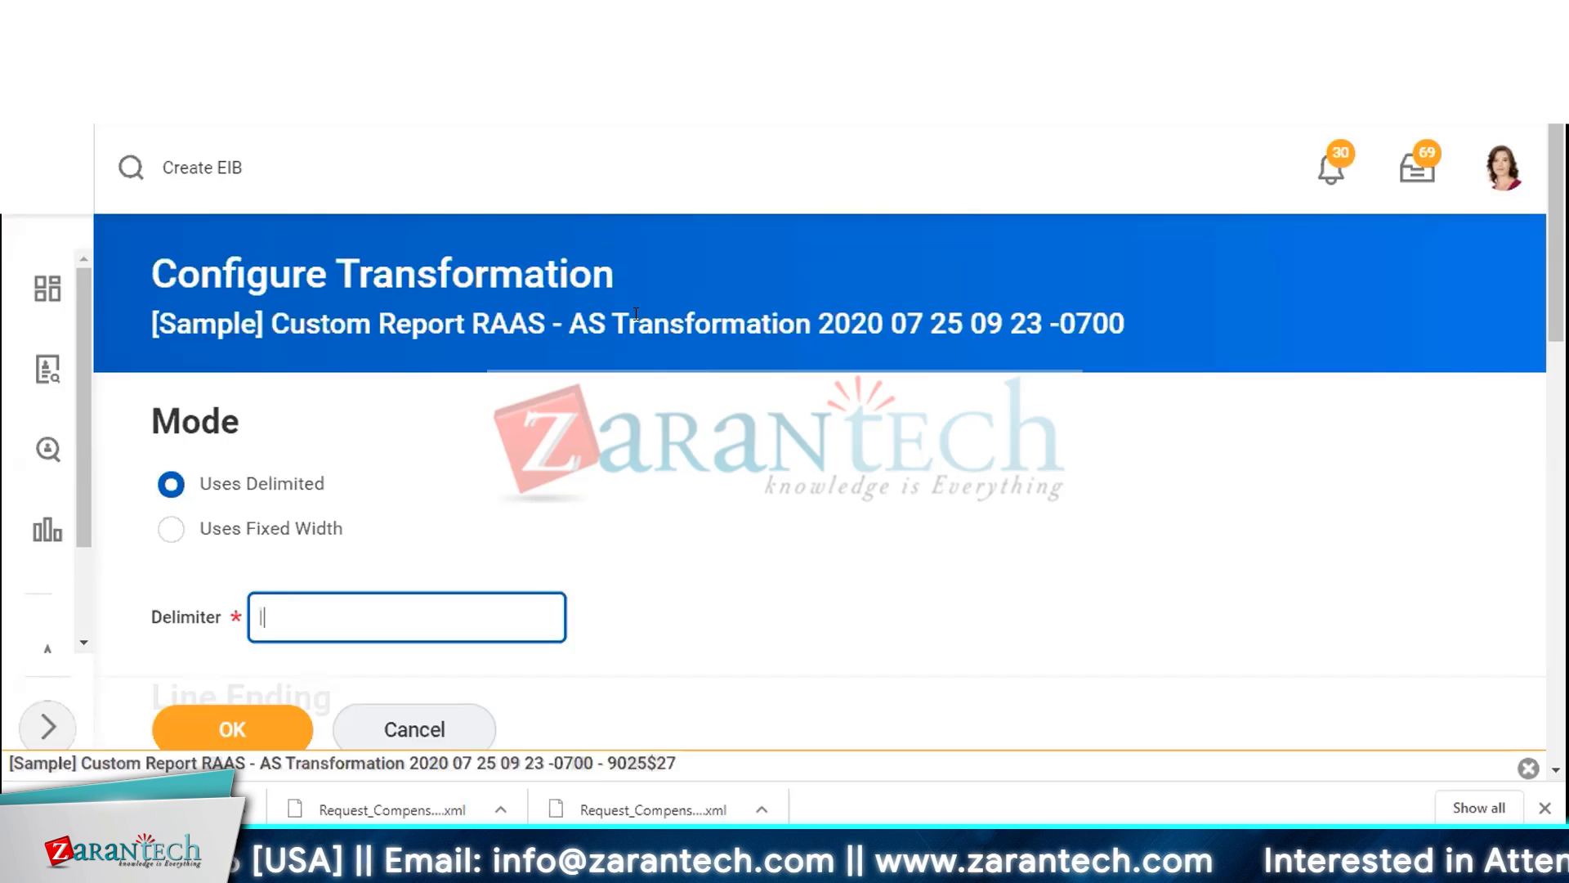
{"action": "scroll", "coordinate": [636, 313], "scroll_direction": "down", "scroll_amount": 10}
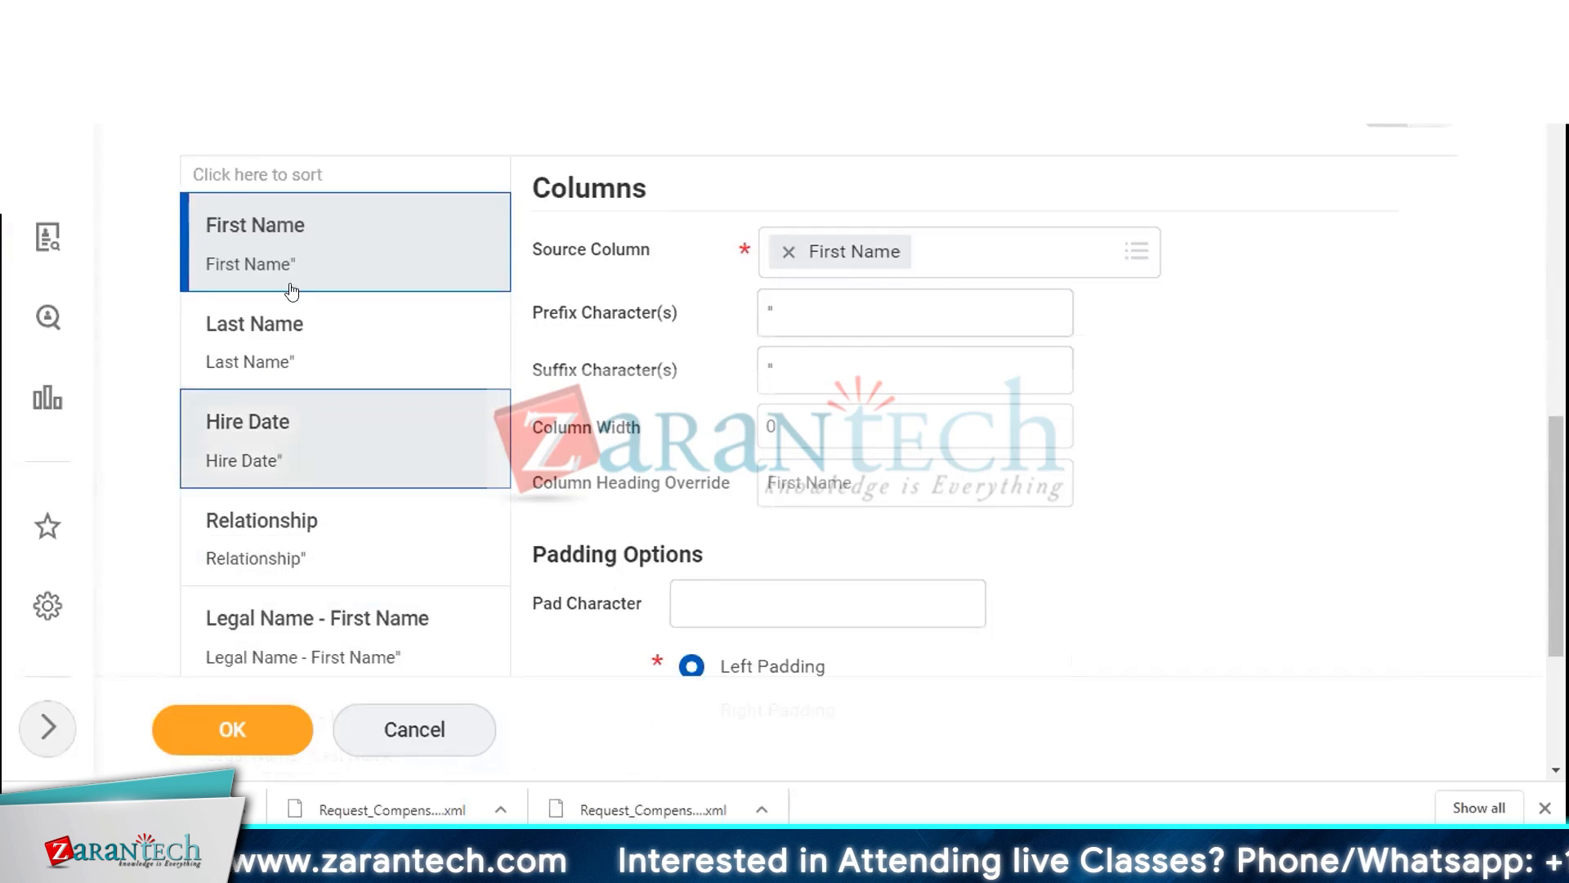
{"action": "scroll", "coordinate": [1044, 340], "scroll_direction": "down", "scroll_amount": 4}
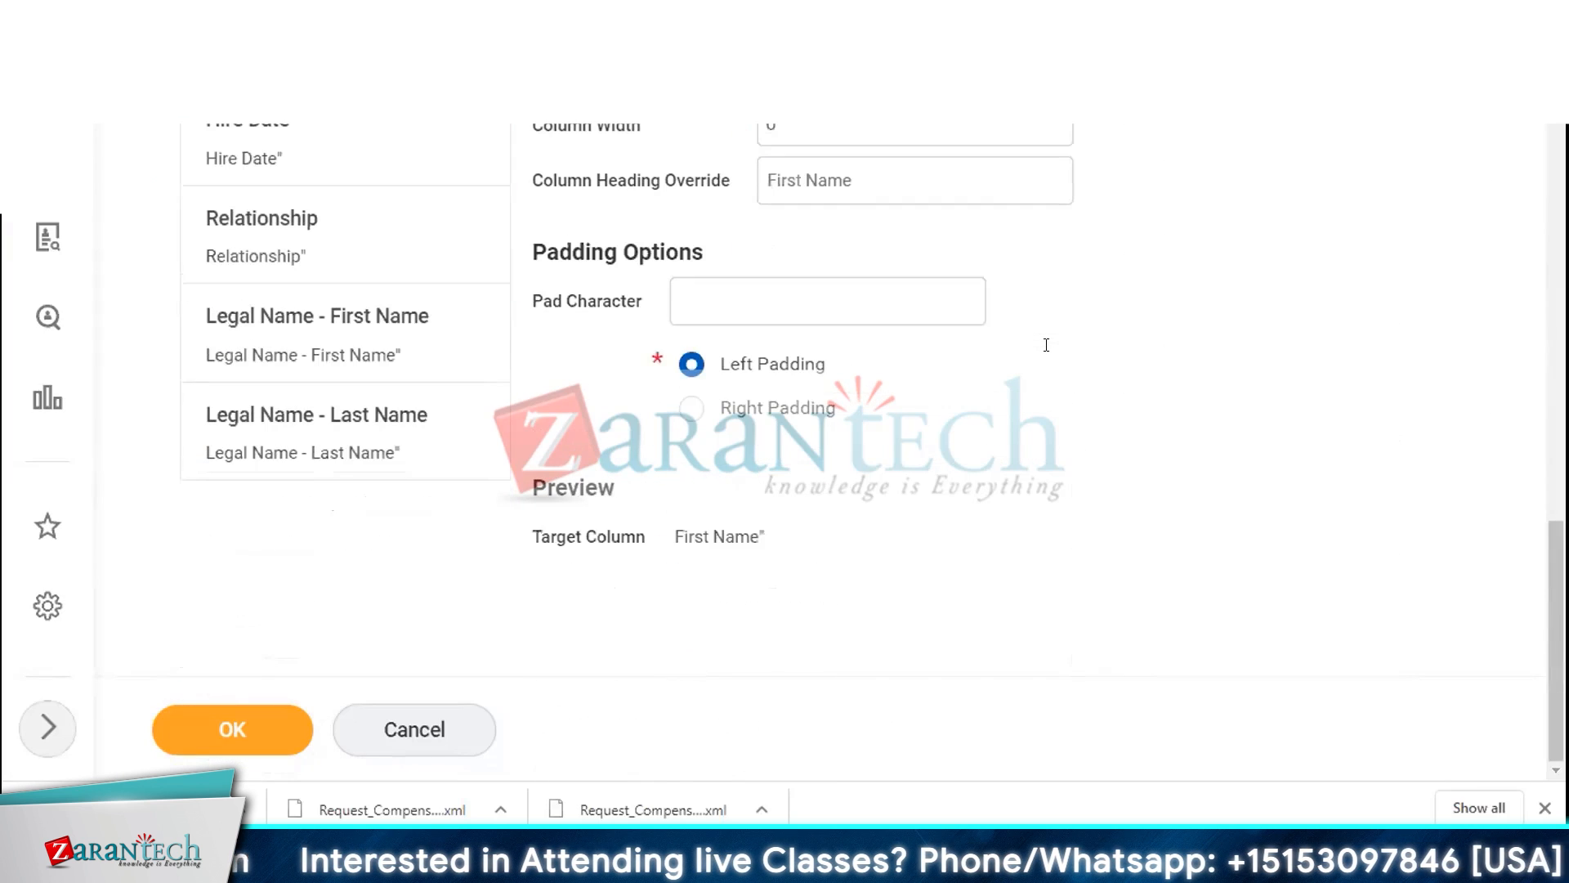
Step through each transformation column, from First Name to Legal Name - Last Name, reviewing its settings
{"action": "scroll", "coordinate": [1053, 357], "scroll_direction": "up", "scroll_amount": 3}
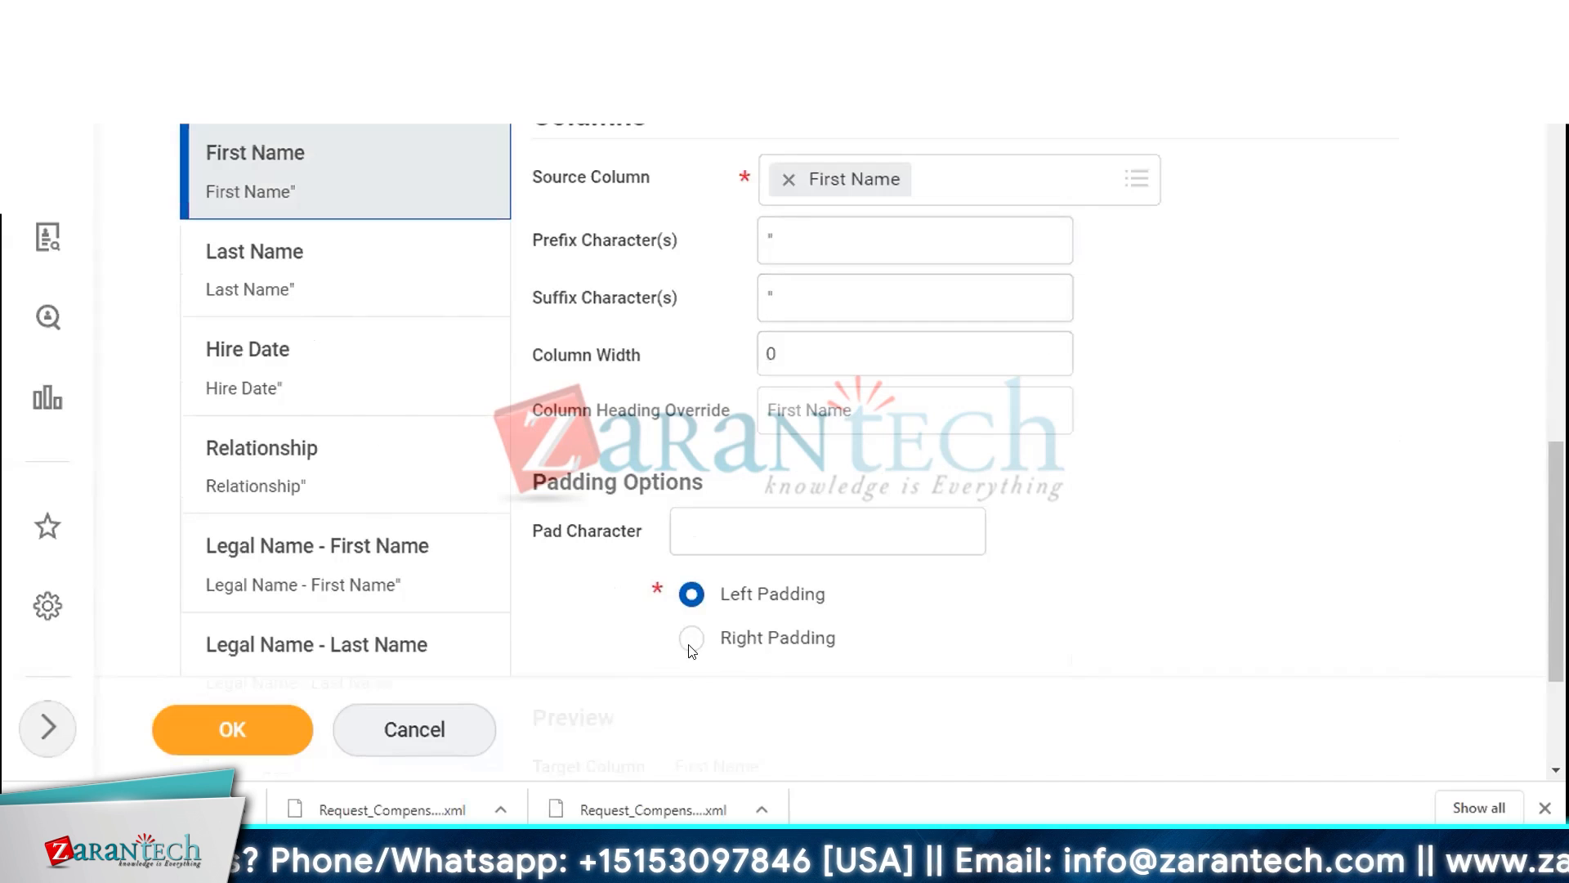
{"action": "left_click", "coordinate": [239, 276]}
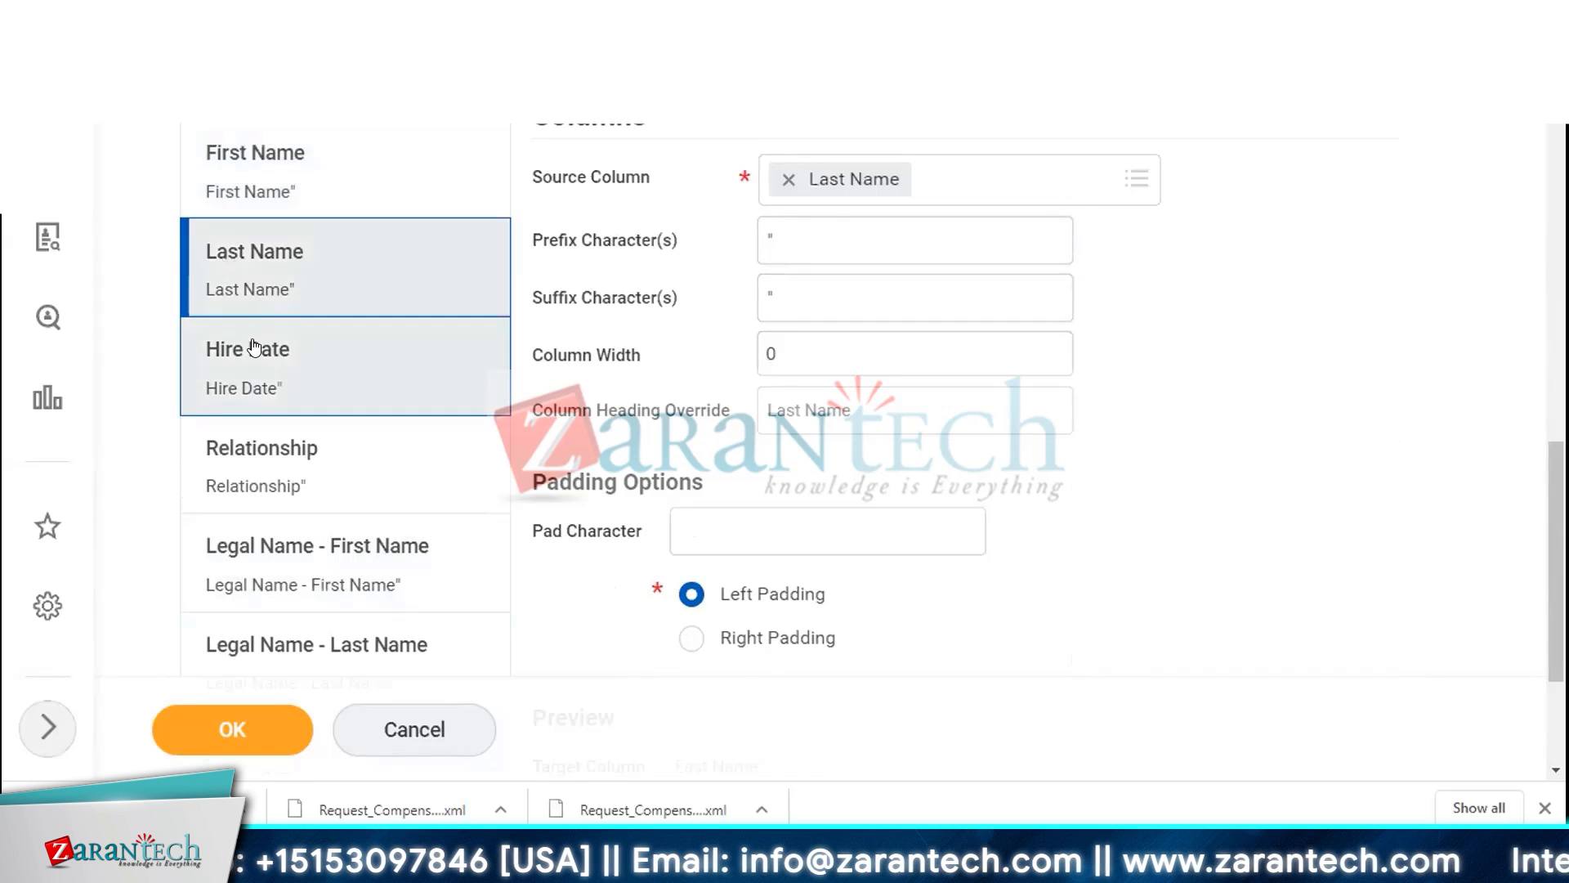
{"action": "left_click", "coordinate": [254, 351]}
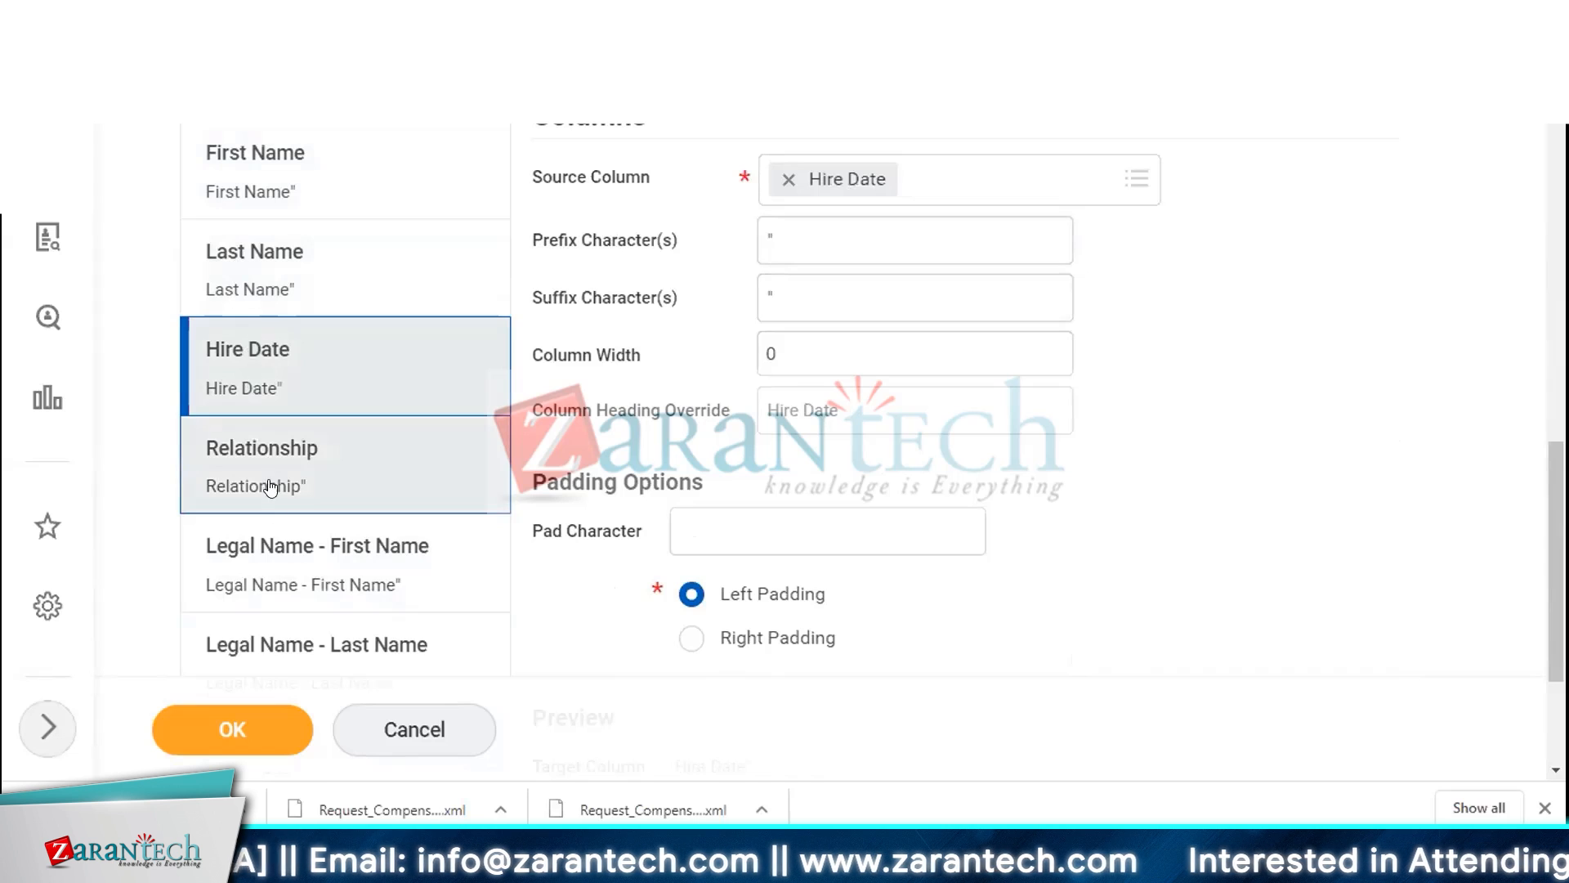
{"action": "left_click", "coordinate": [276, 484]}
{"action": "left_click", "coordinate": [286, 559]}
{"action": "left_click", "coordinate": [269, 641]}
{"action": "scroll", "coordinate": [269, 494], "scroll_direction": "down", "scroll_amount": 3}
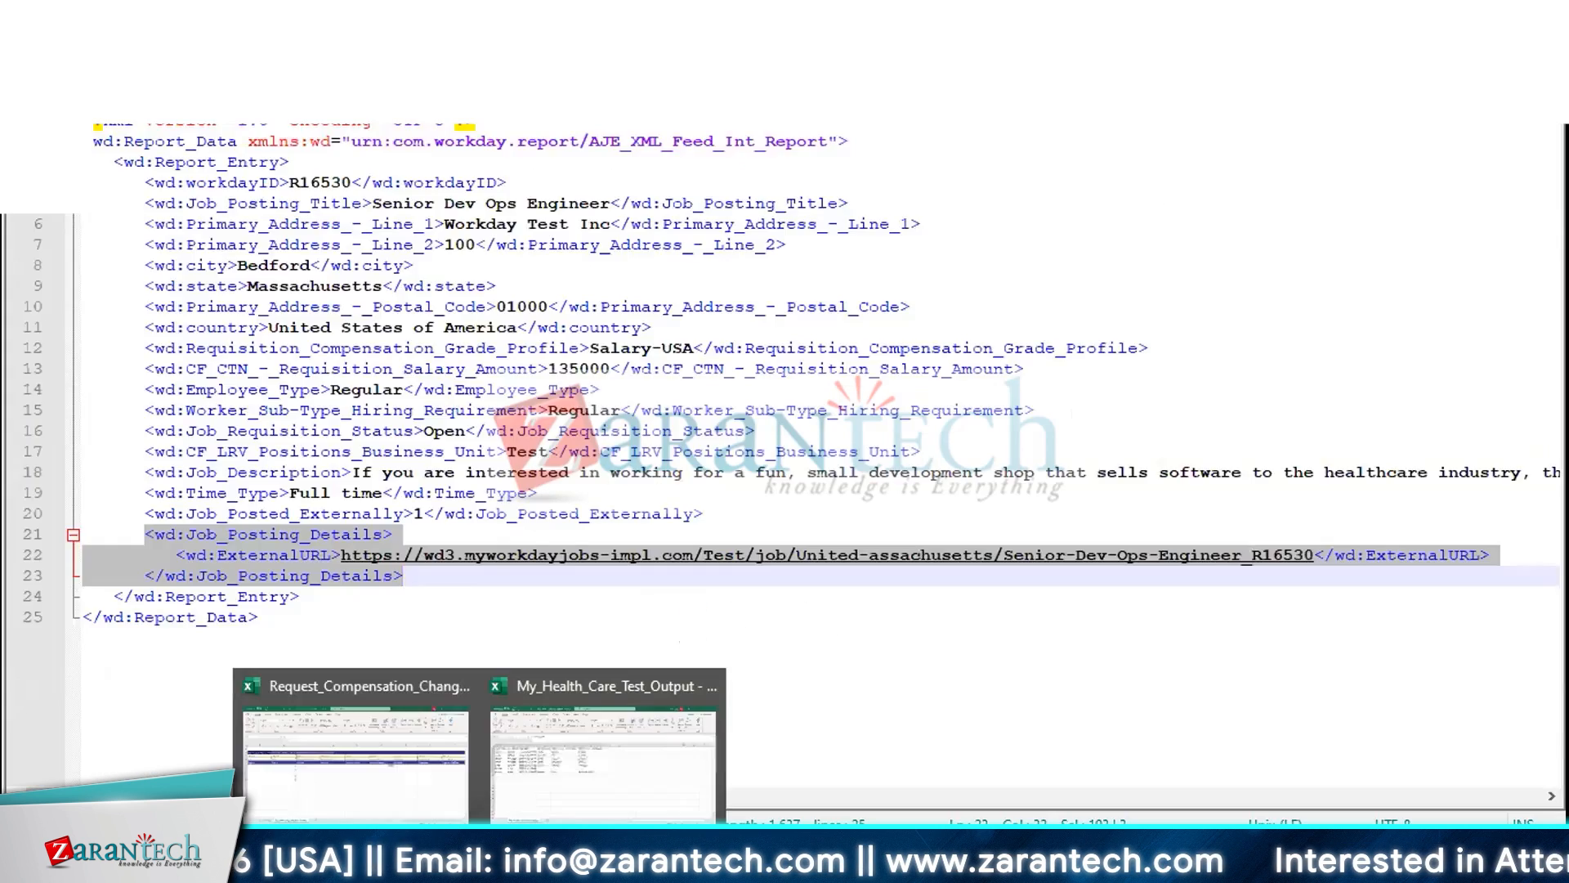
Switch to the CSV output file in Notepad++ and pad the first data row's first name with leading spaces
{"action": "left_click", "coordinate": [602, 809]}
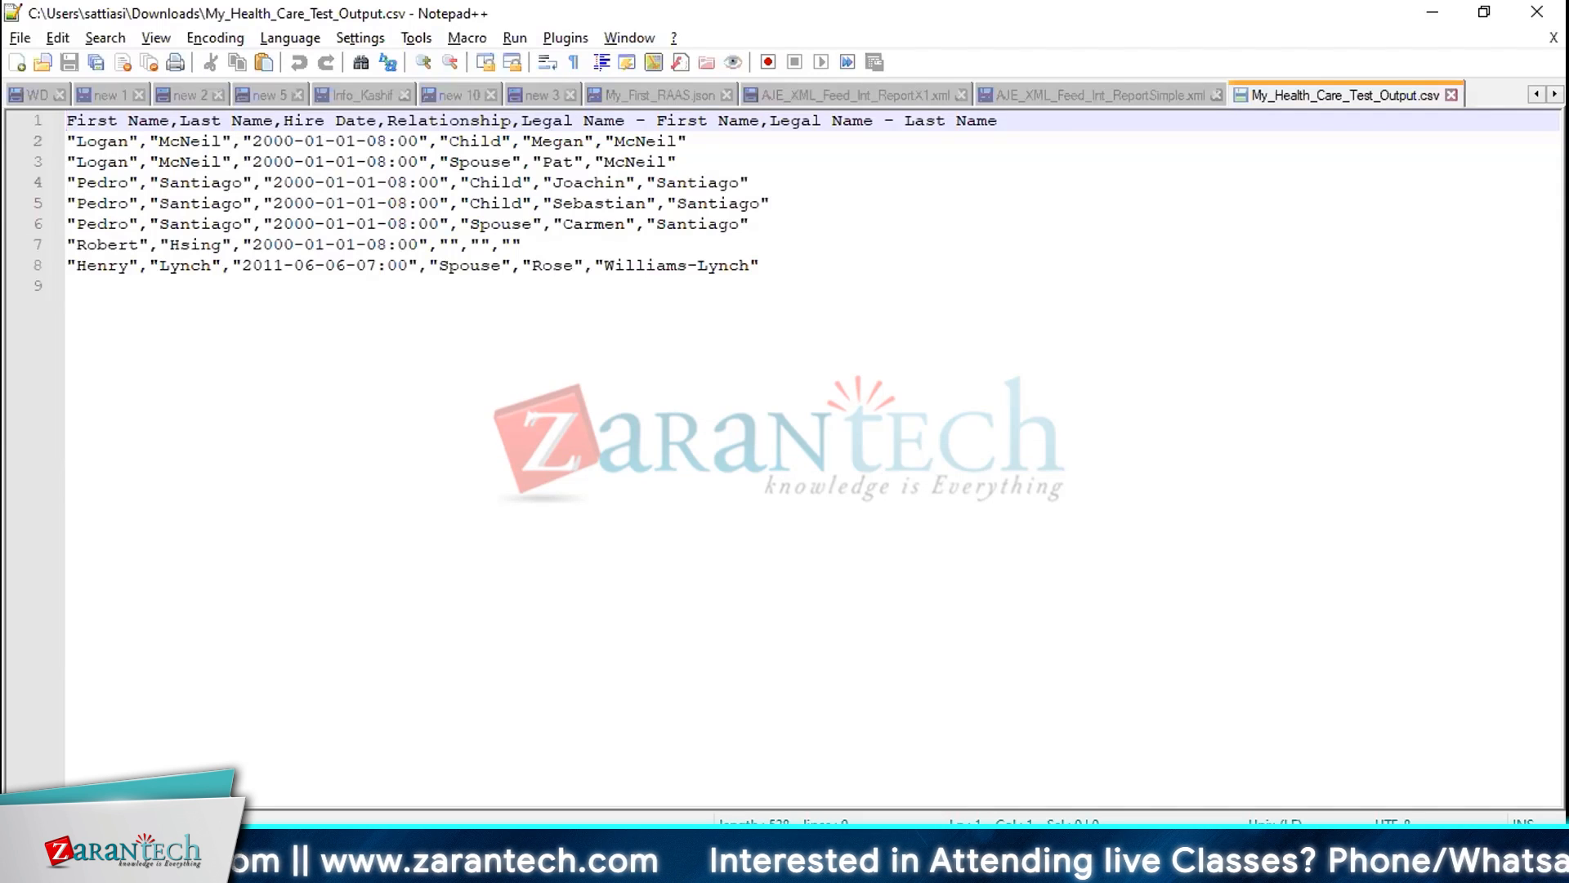
{"action": "left_click", "coordinate": [892, 314]}
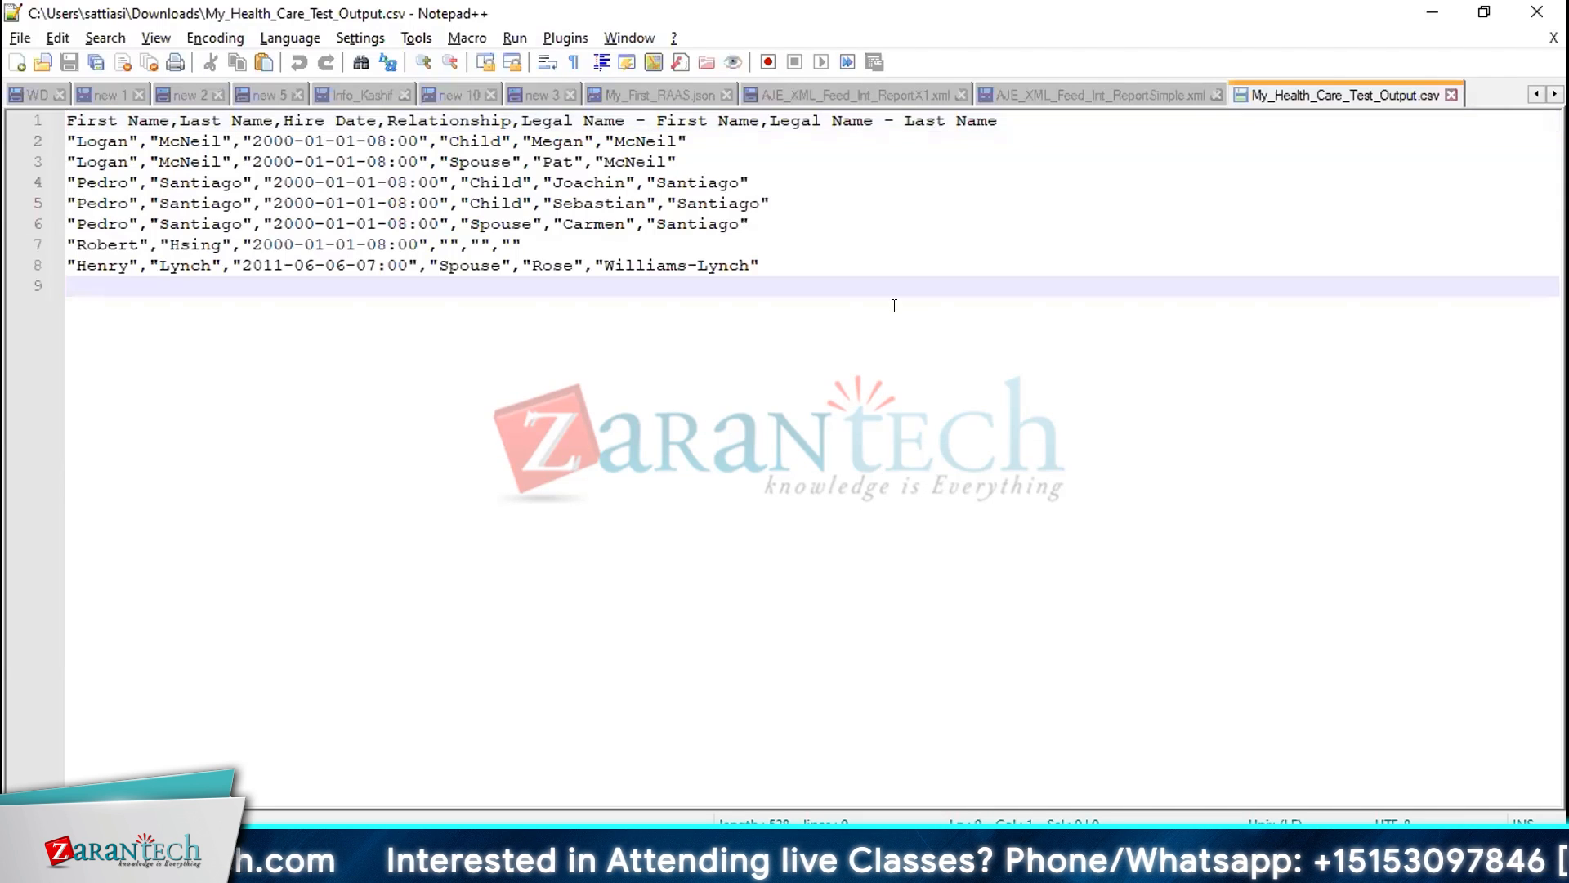
{"action": "key", "text": "Up"}
{"action": "key", "text": "Up"}
{"action": "key", "text": "Up"}
{"action": "key", "text": "Up"}
{"action": "key", "text": "Up"}
{"action": "key", "text": "Up"}
{"action": "key", "text": "Up"}
{"action": "key", "text": "Up"}
{"action": "key", "text": "Down"}
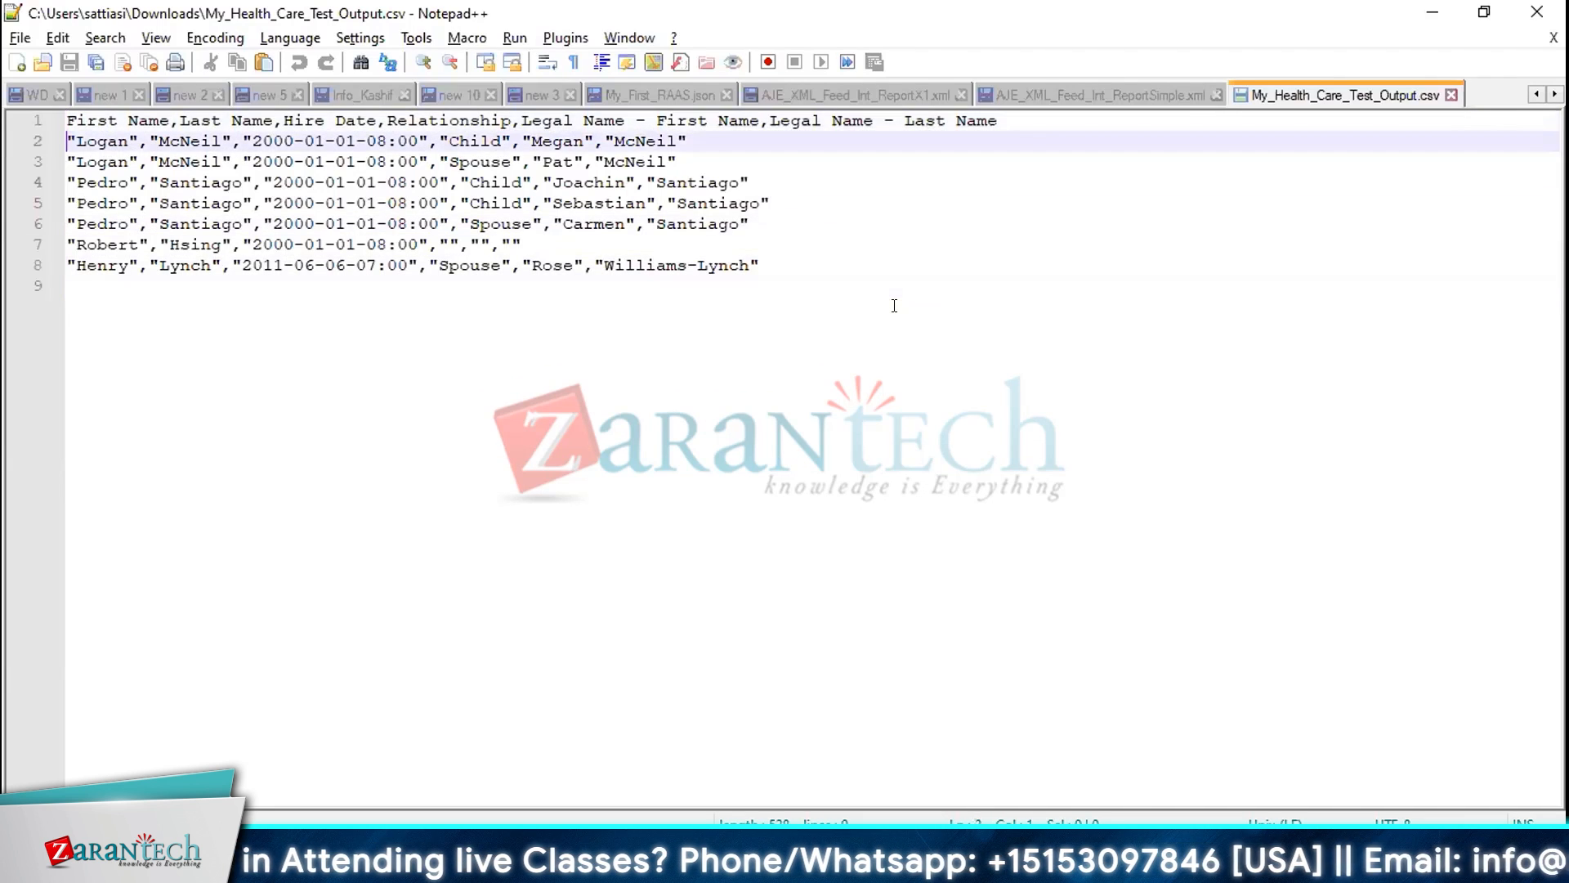
{"action": "key", "text": "Right"}
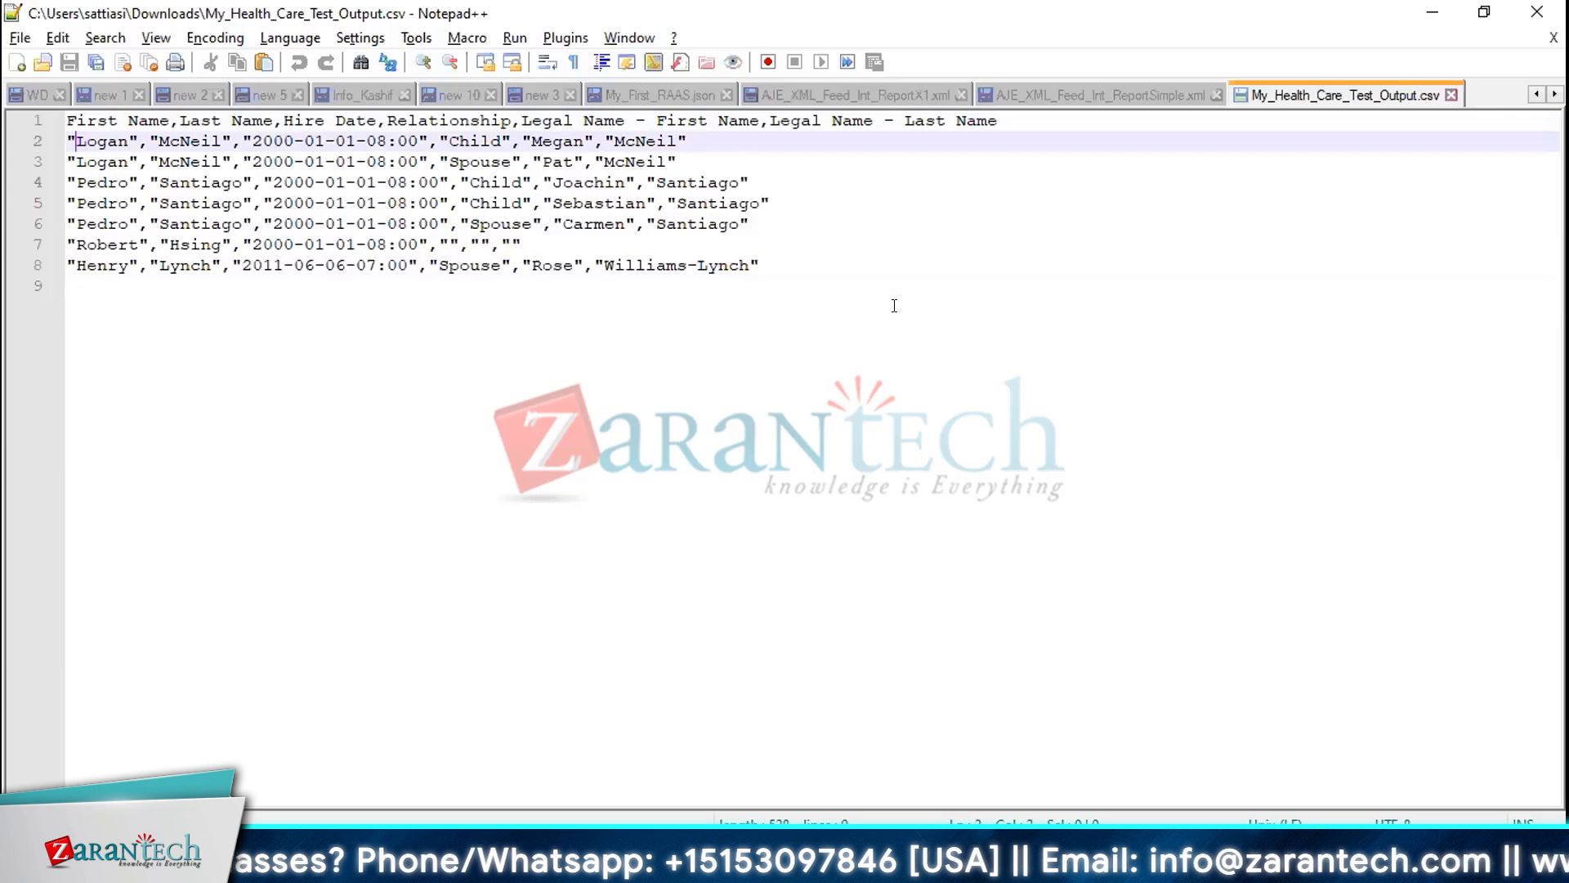
{"action": "key", "text": "Right"}
{"action": "key", "text": "Right"}
{"action": "key", "text": "Right"}
{"action": "key", "text": "Right"}
{"action": "key", "text": "Right"}
{"action": "key", "text": "Right"}
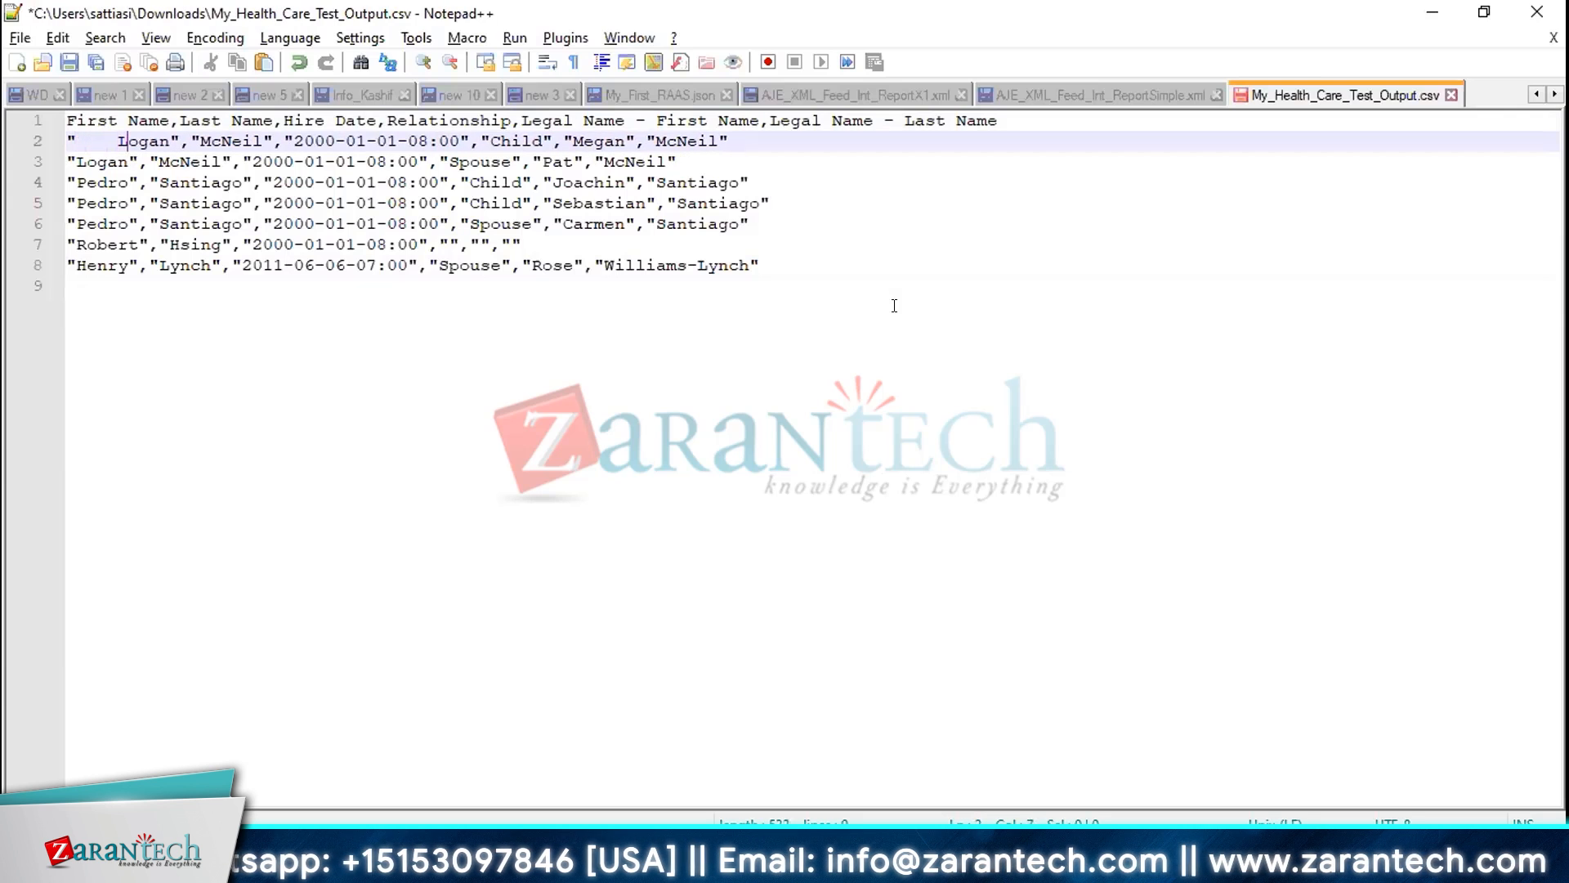
Add a space after First Name in the header and pad the first names in rows 3 and 4 with leading spaces
{"action": "key", "text": "Up"}
{"action": "key", "text": "Left"}
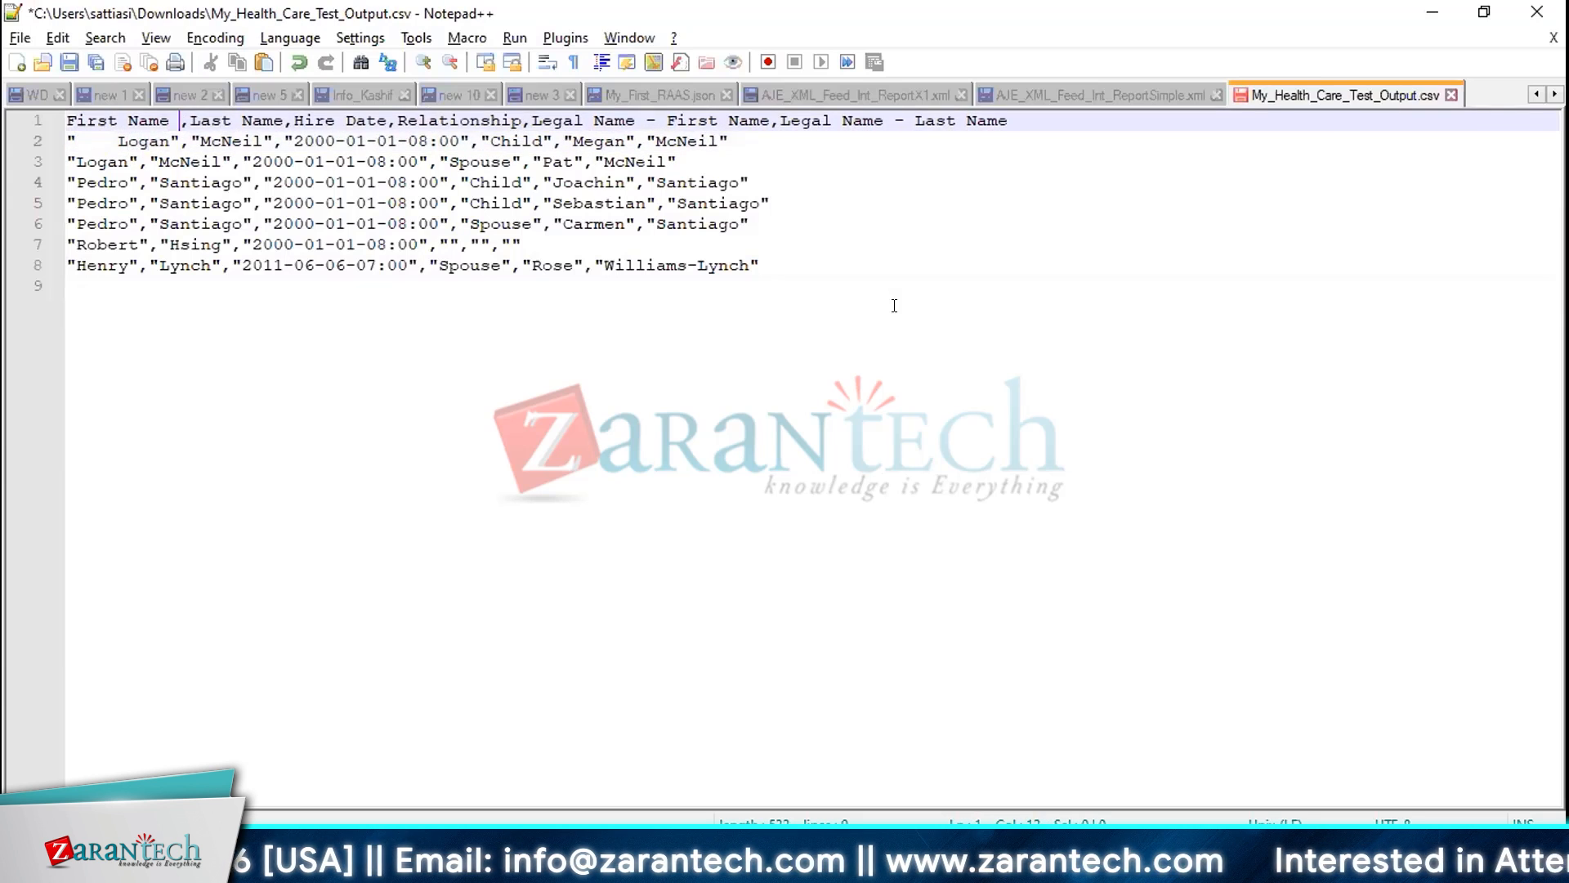
{"action": "key", "text": "Down"}
{"action": "key", "text": "Down"}
{"action": "key", "text": "Left"}
{"action": "key", "text": "Left"}
{"action": "key", "text": "Left"}
{"action": "key", "text": "Left"}
{"action": "key", "text": "Left"}
{"action": "key", "text": "Left"}
{"action": "key", "text": "Left"}
{"action": "key", "text": "Left"}
{"action": "key", "text": "Left"}
{"action": "key", "text": "Left"}
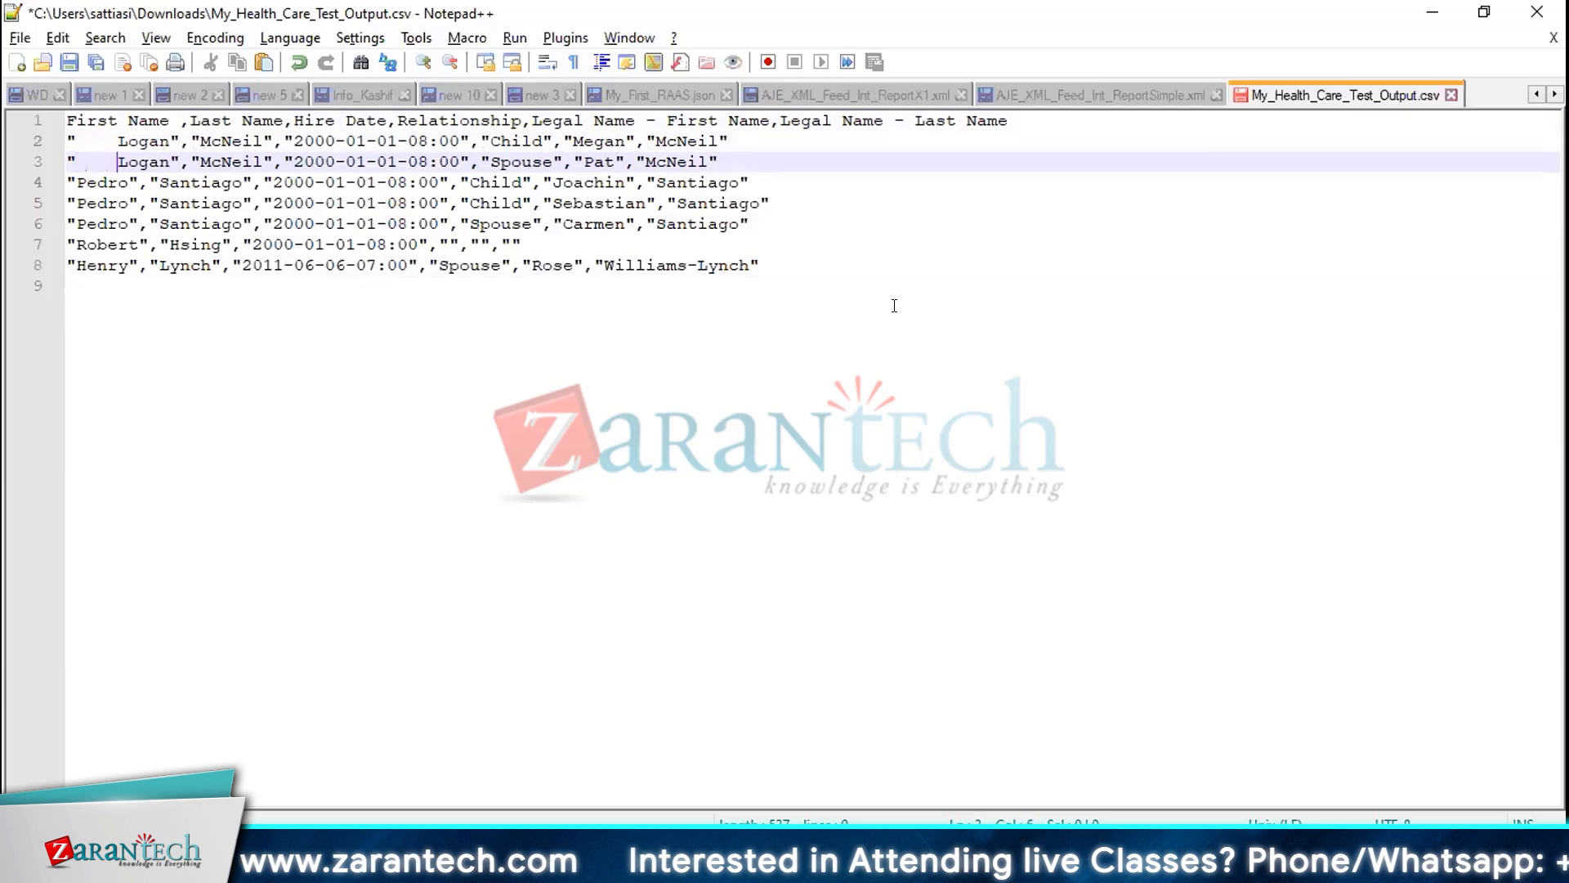
{"action": "key", "text": "Down"}
{"action": "key", "text": "Left"}
{"action": "key", "text": "Left"}
{"action": "key", "text": "Left"}
{"action": "key", "text": "Left"}
{"action": "key", "text": "Left"}
{"action": "key", "text": "Right"}
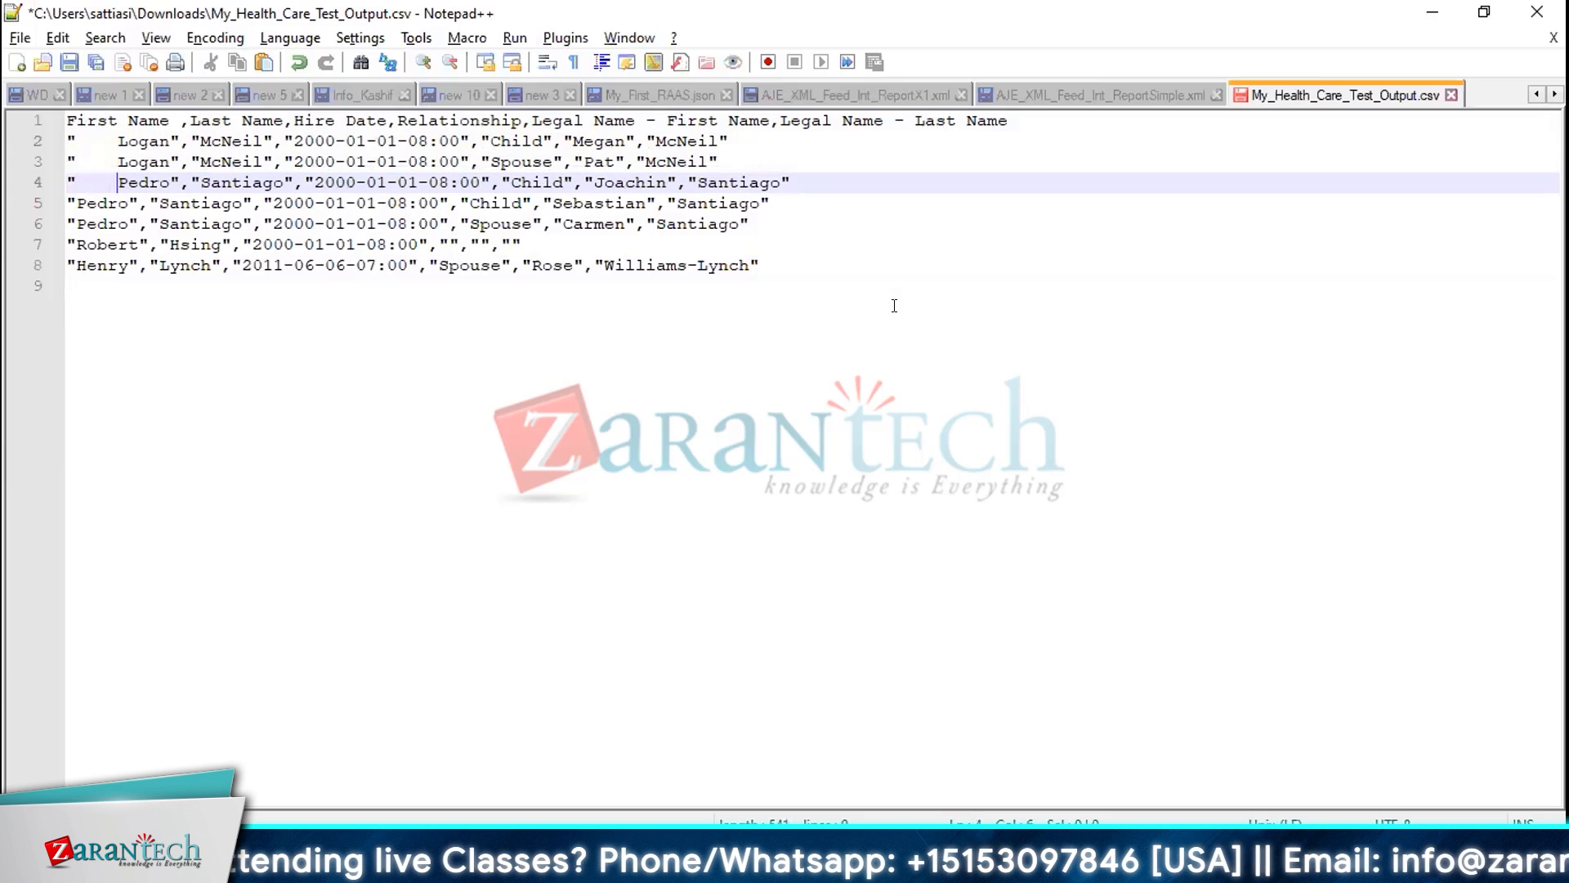
Replace the leading spaces before Logan in row 2 with the pad characters 0000
{"action": "key", "text": "Up"}
{"action": "key", "text": "Up"}
{"action": "key", "text": "Left"}
{"action": "key", "text": "Left"}
{"action": "key", "text": "Left"}
{"action": "key", "text": "Left"}
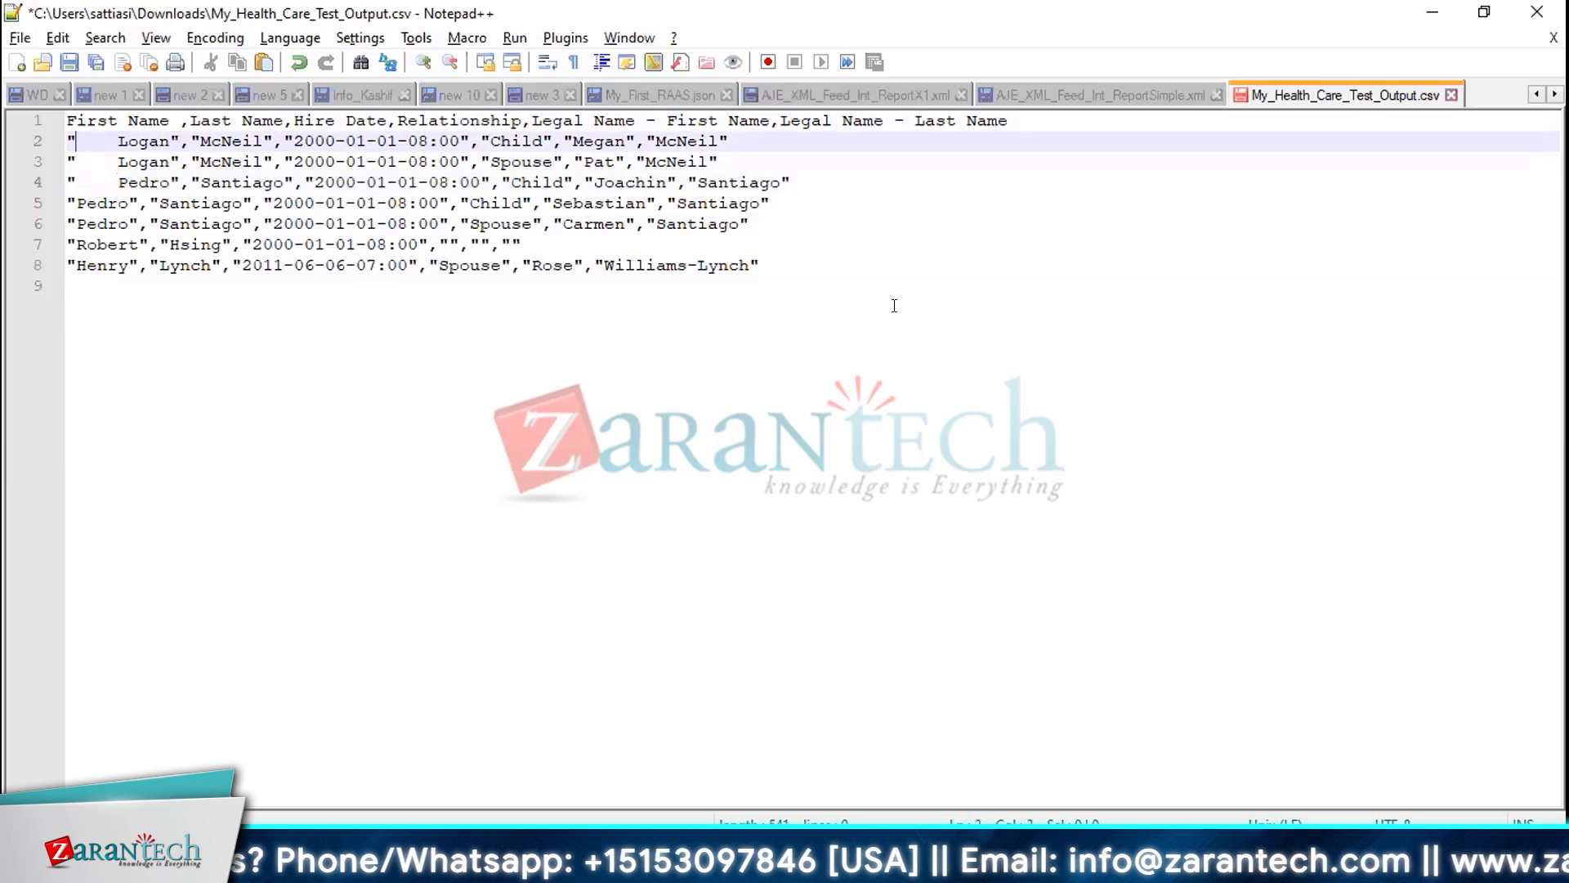
{"action": "key", "text": "shift+Right"}
{"action": "key", "text": "shift+Right"}
{"action": "key", "text": "shift+Right"}
{"action": "key", "text": "shift+Right"}
{"action": "key", "text": "shift+Right"}
{"action": "key", "text": "shift+Right"}
{"action": "key", "text": "shift+Right"}
{"action": "key", "text": "shift+Right"}
{"action": "key", "text": "shift+Right"}
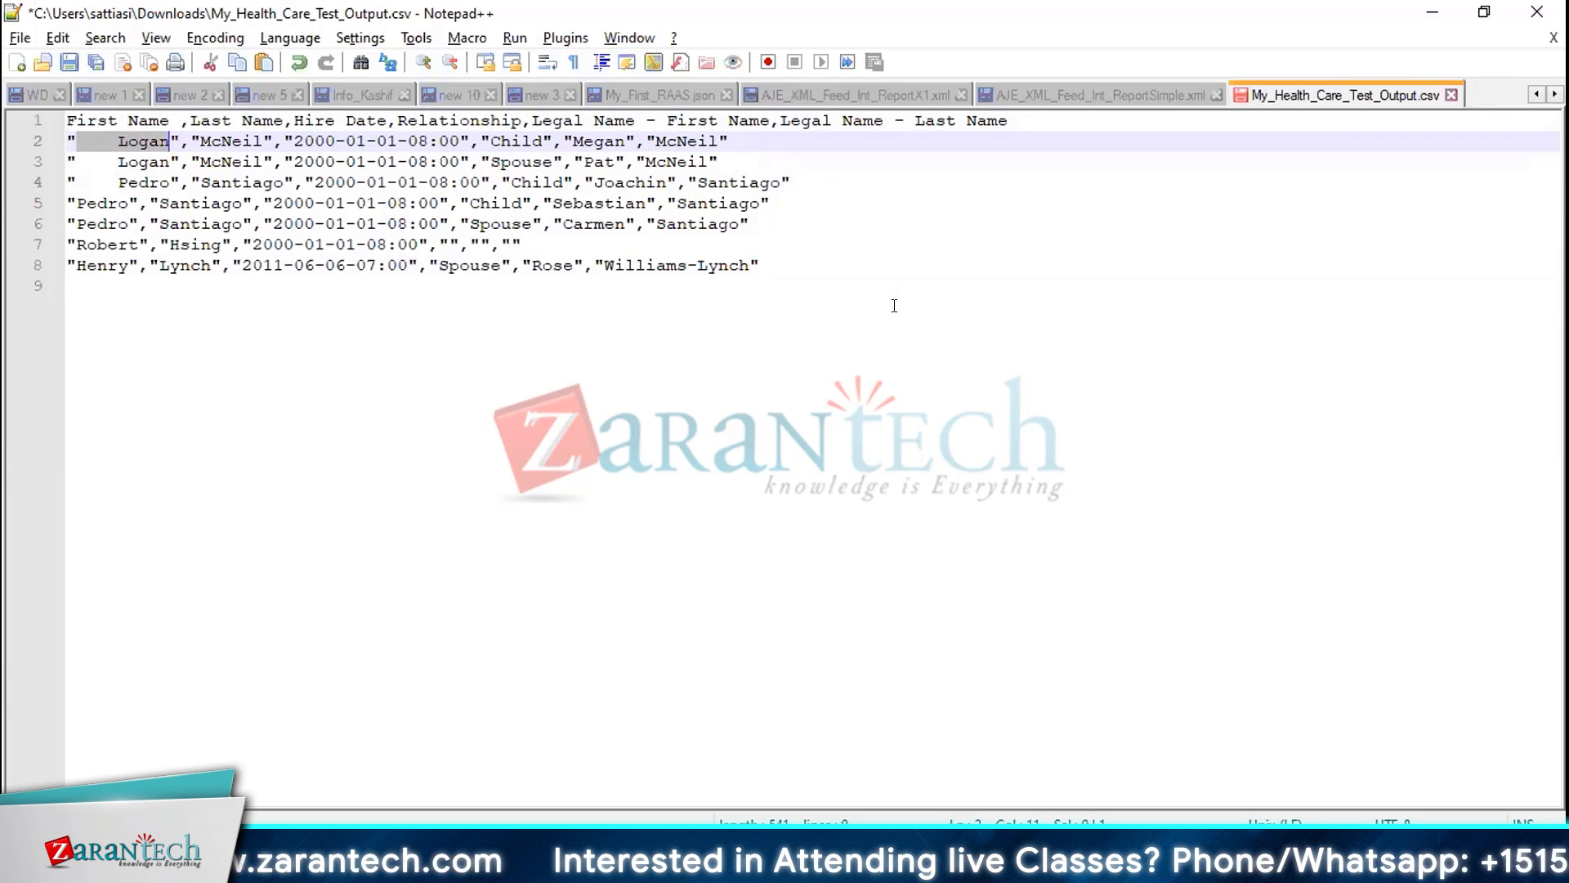
{"action": "key", "text": "shift+Left"}
{"action": "key", "text": "shift+Left"}
{"action": "key", "text": "shift+Left"}
{"action": "key", "text": "shift+Left"}
{"action": "key", "text": "shift+Left"}
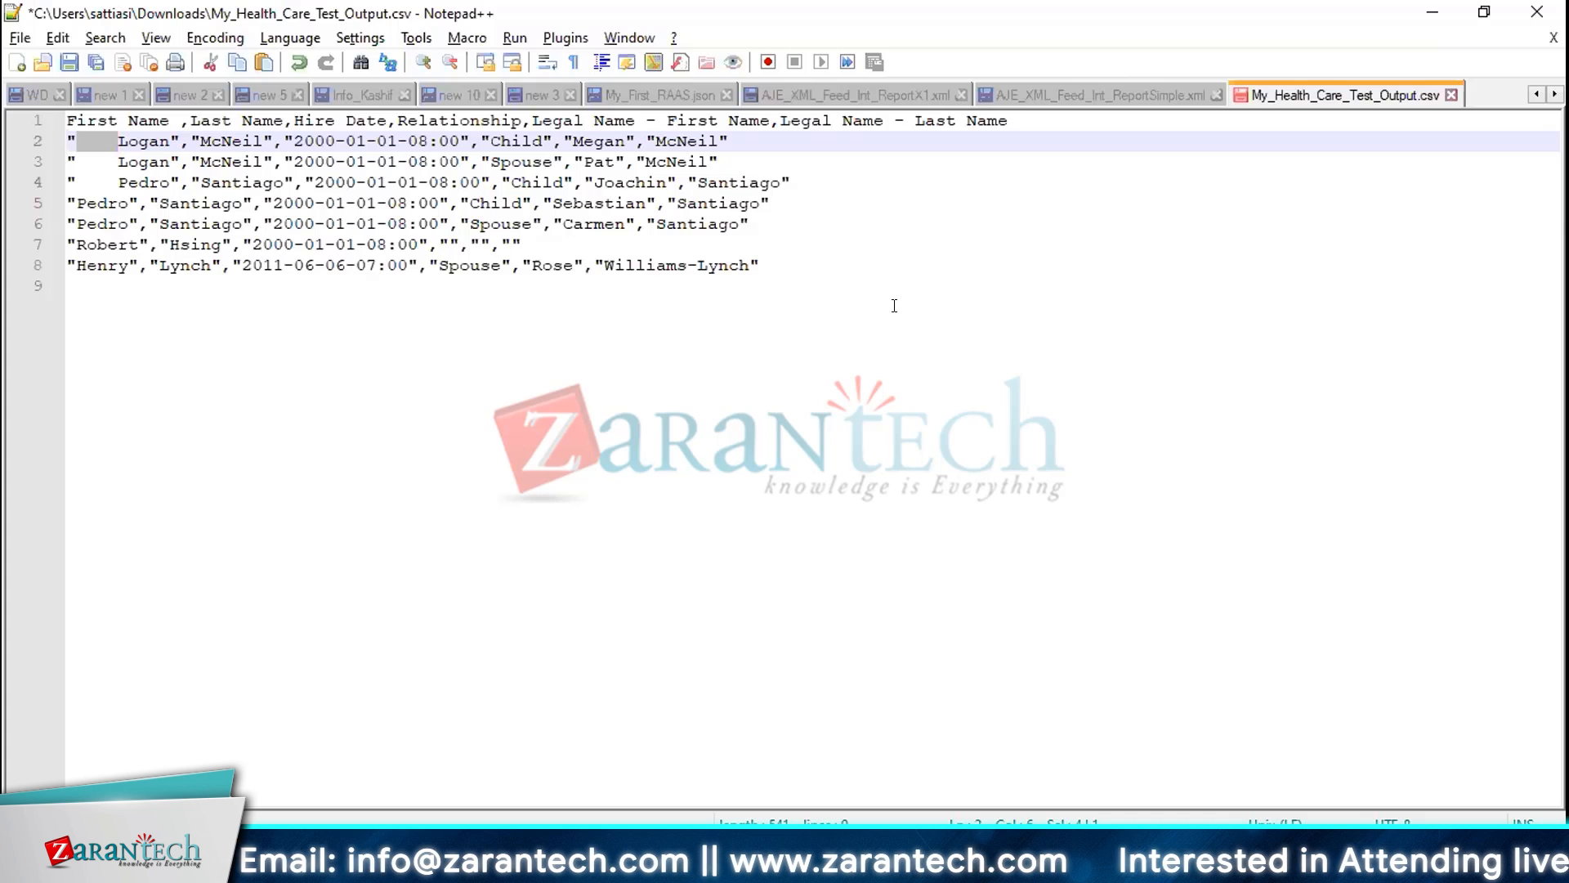
{"action": "key", "text": "Left"}
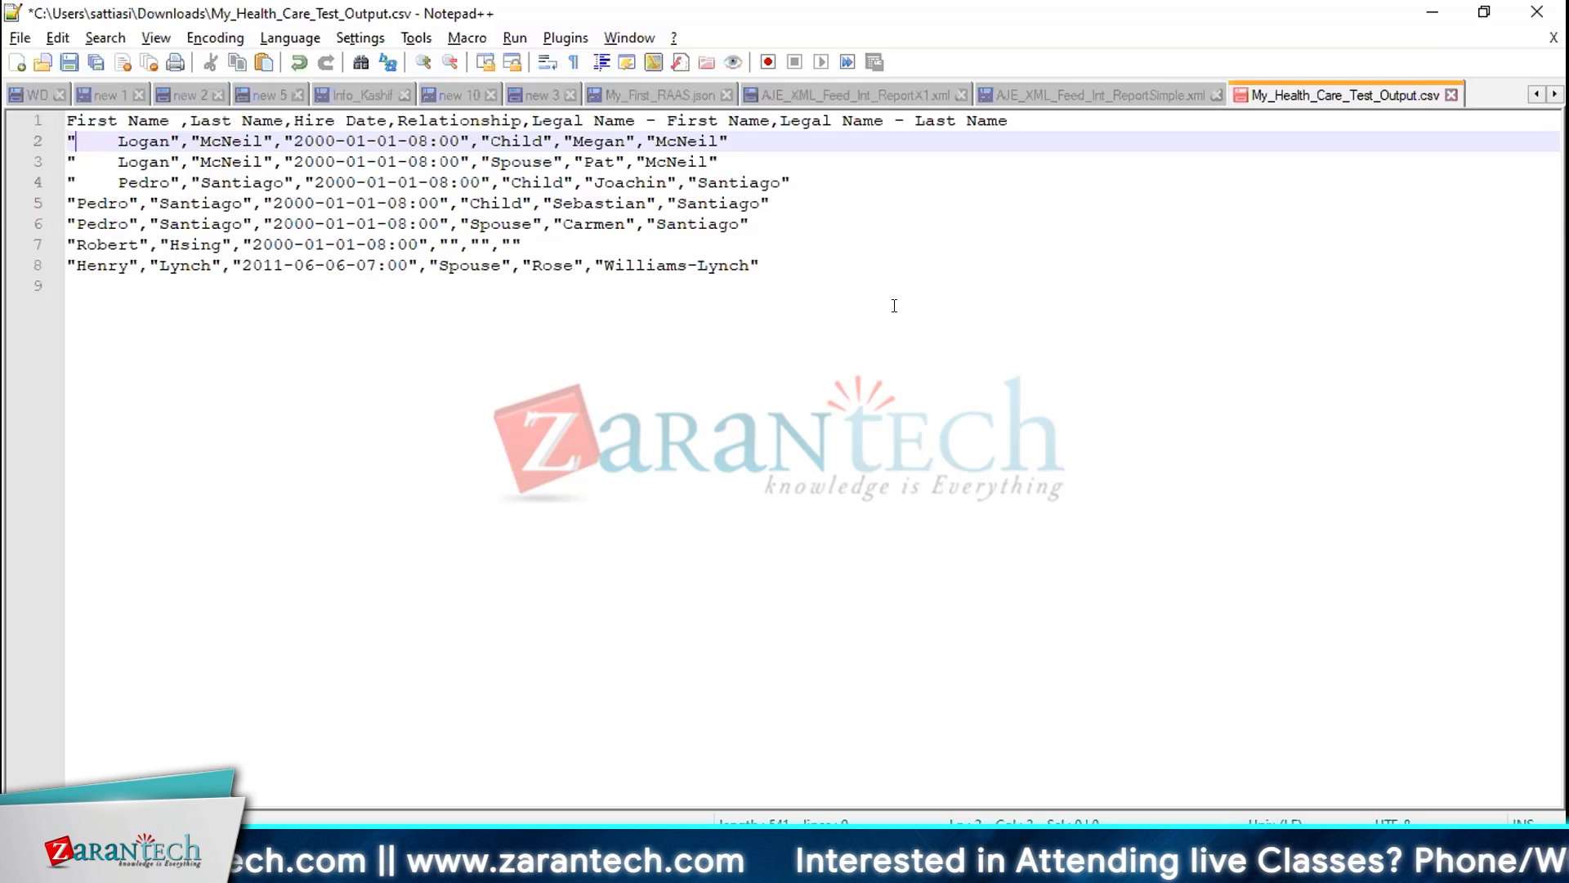
{"action": "type", "text": "0000"}
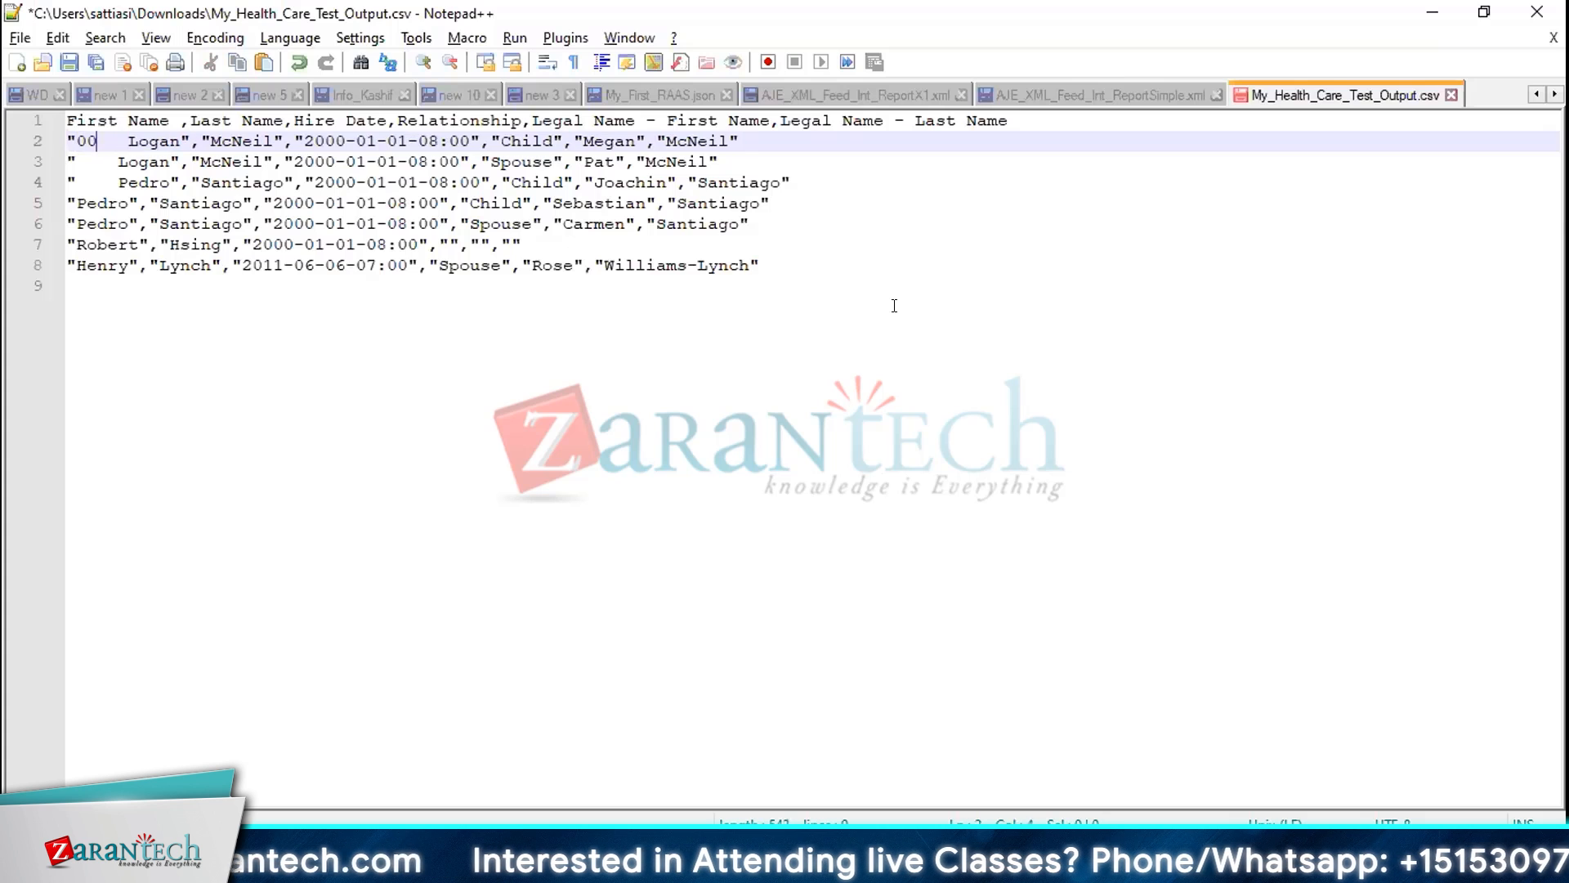
{"action": "key", "text": "shift+Right"}
{"action": "key", "text": "shift+Right"}
{"action": "key", "text": "shift+Right"}
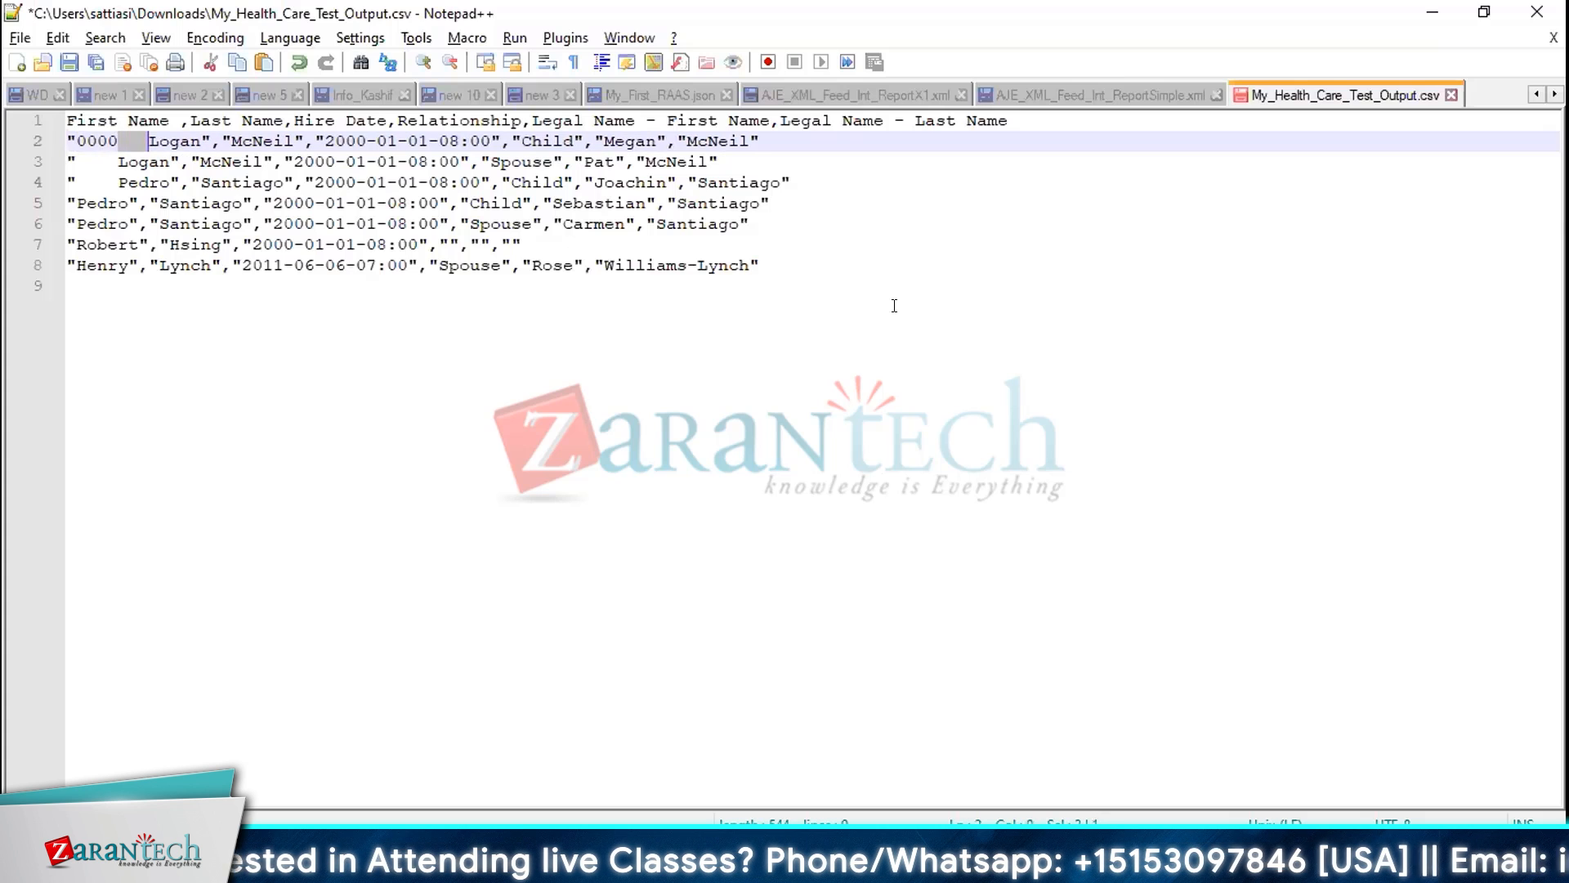
{"action": "key", "text": "Delete"}
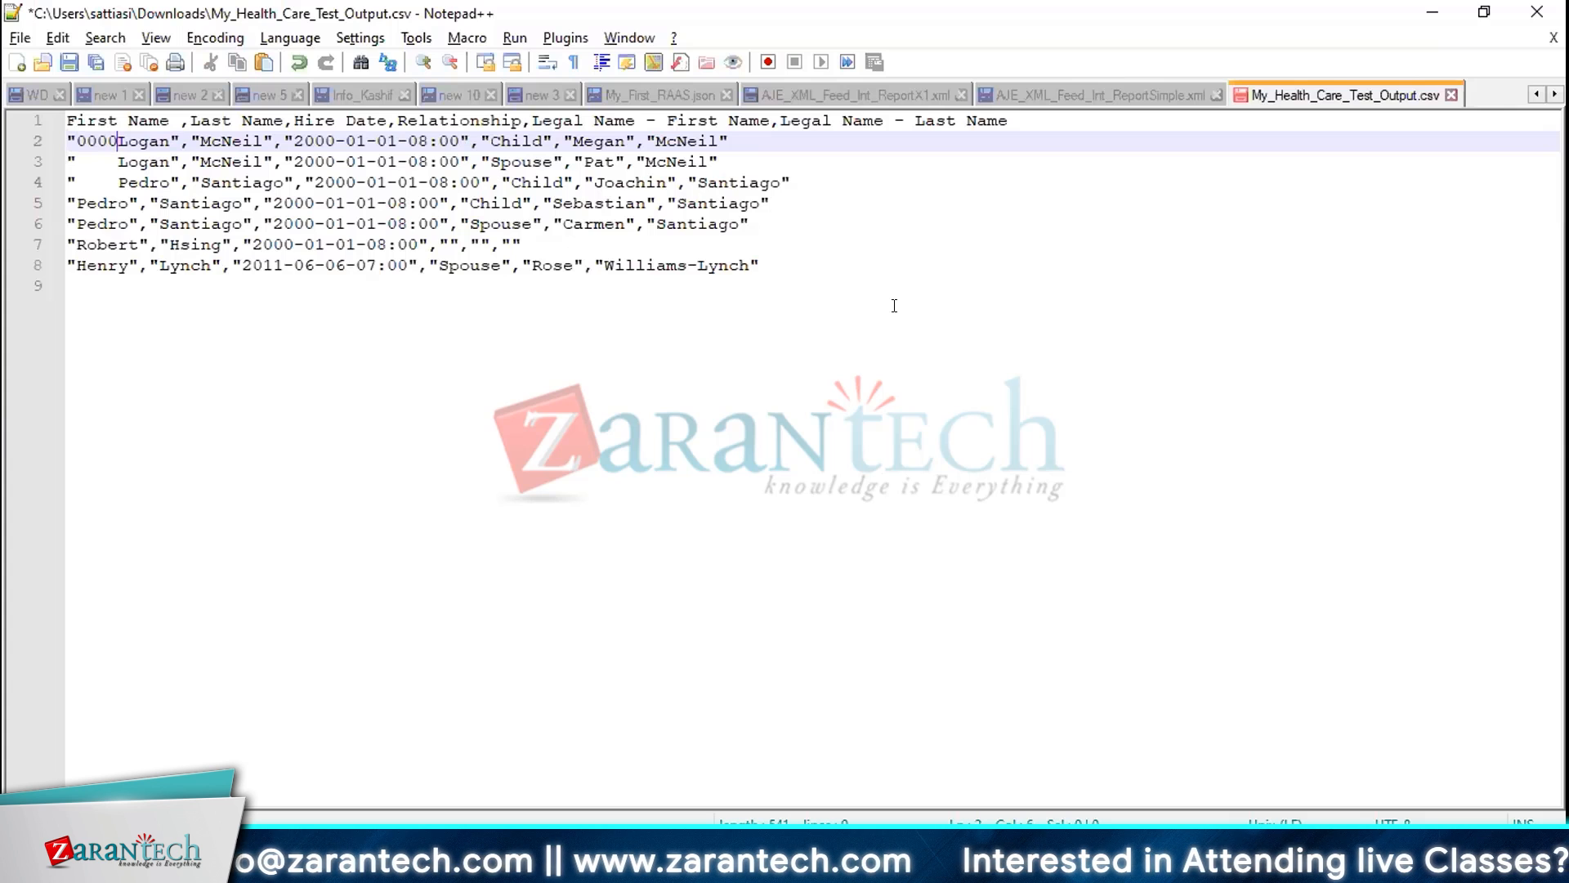
Copy the "0000 prefix and paste it over the start of the first-name values in rows 3 to 5
{"action": "key", "text": "shift+Home"}
{"action": "key", "text": "ctrl+c"}
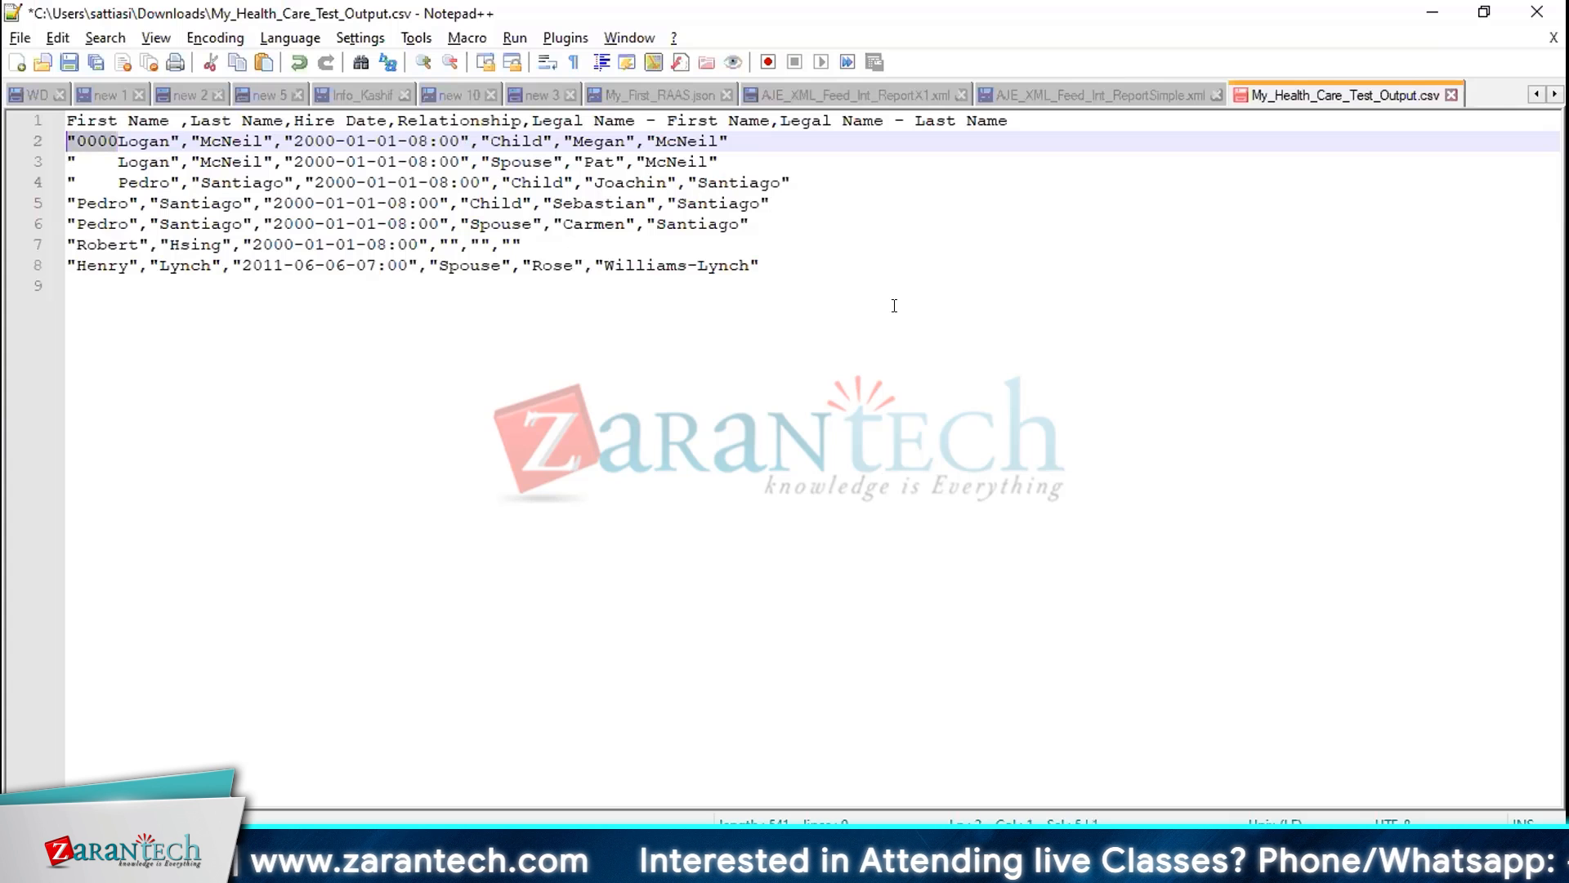
{"action": "key", "text": "Down"}
{"action": "key", "text": "shift+Right"}
{"action": "key", "text": "shift+Right"}
{"action": "key", "text": "shift+Right"}
{"action": "key", "text": "shift+Right"}
{"action": "key", "text": "shift+Right"}
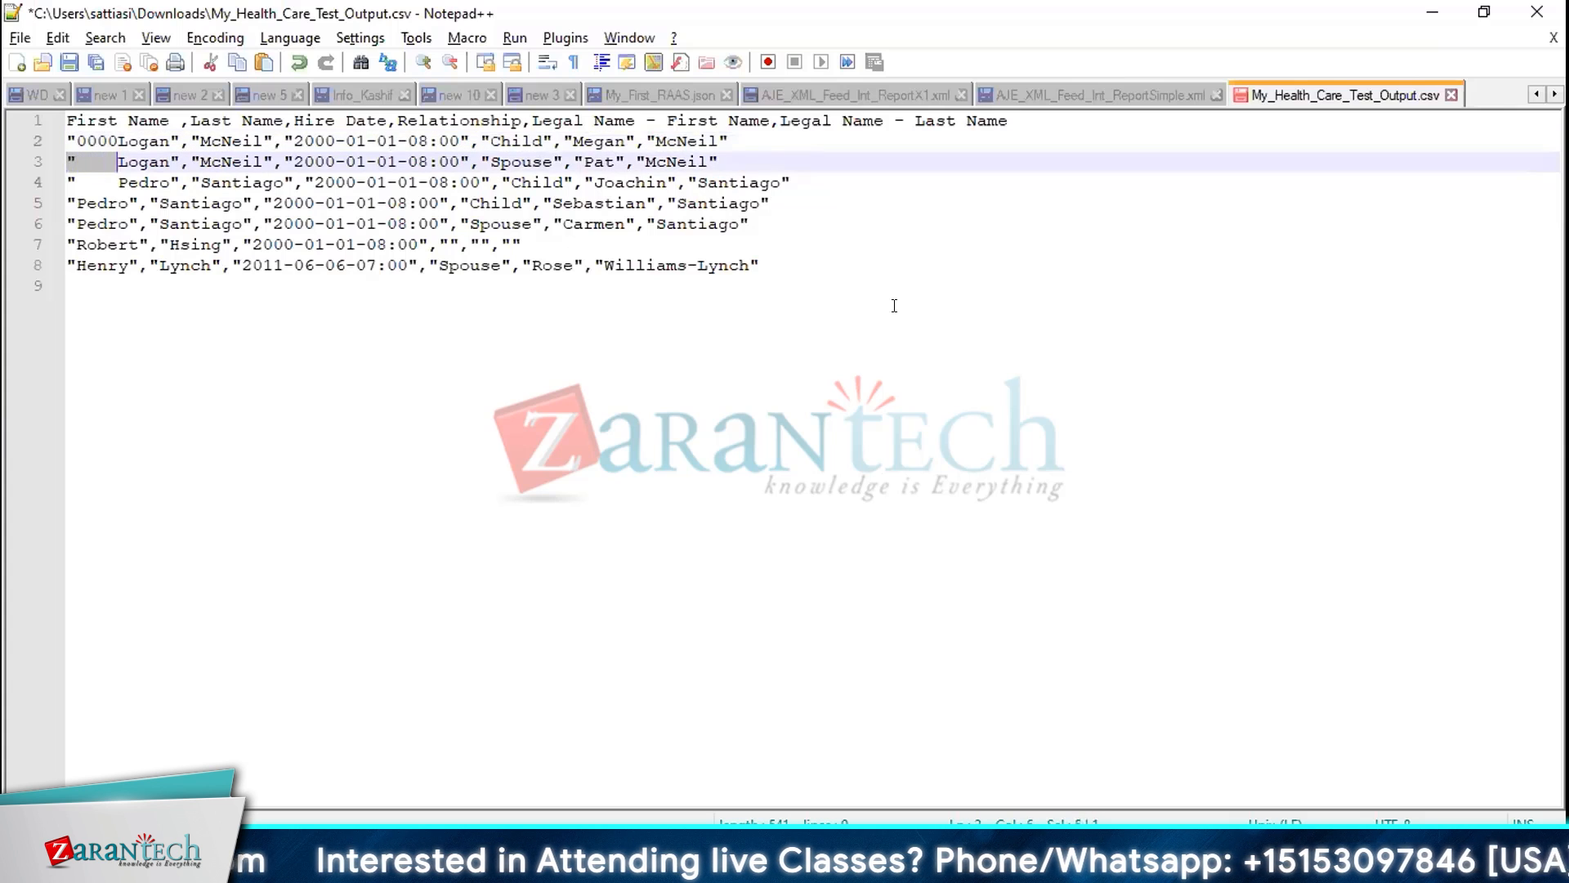
{"action": "key", "text": "ctrl+v"}
{"action": "key", "text": "Down"}
{"action": "key", "text": "shift+Left"}
{"action": "key", "text": "shift+Left"}
{"action": "key", "text": "shift+Left"}
{"action": "key", "text": "shift+Left"}
{"action": "key", "text": "shift+Left"}
{"action": "key", "text": "shift+Left"}
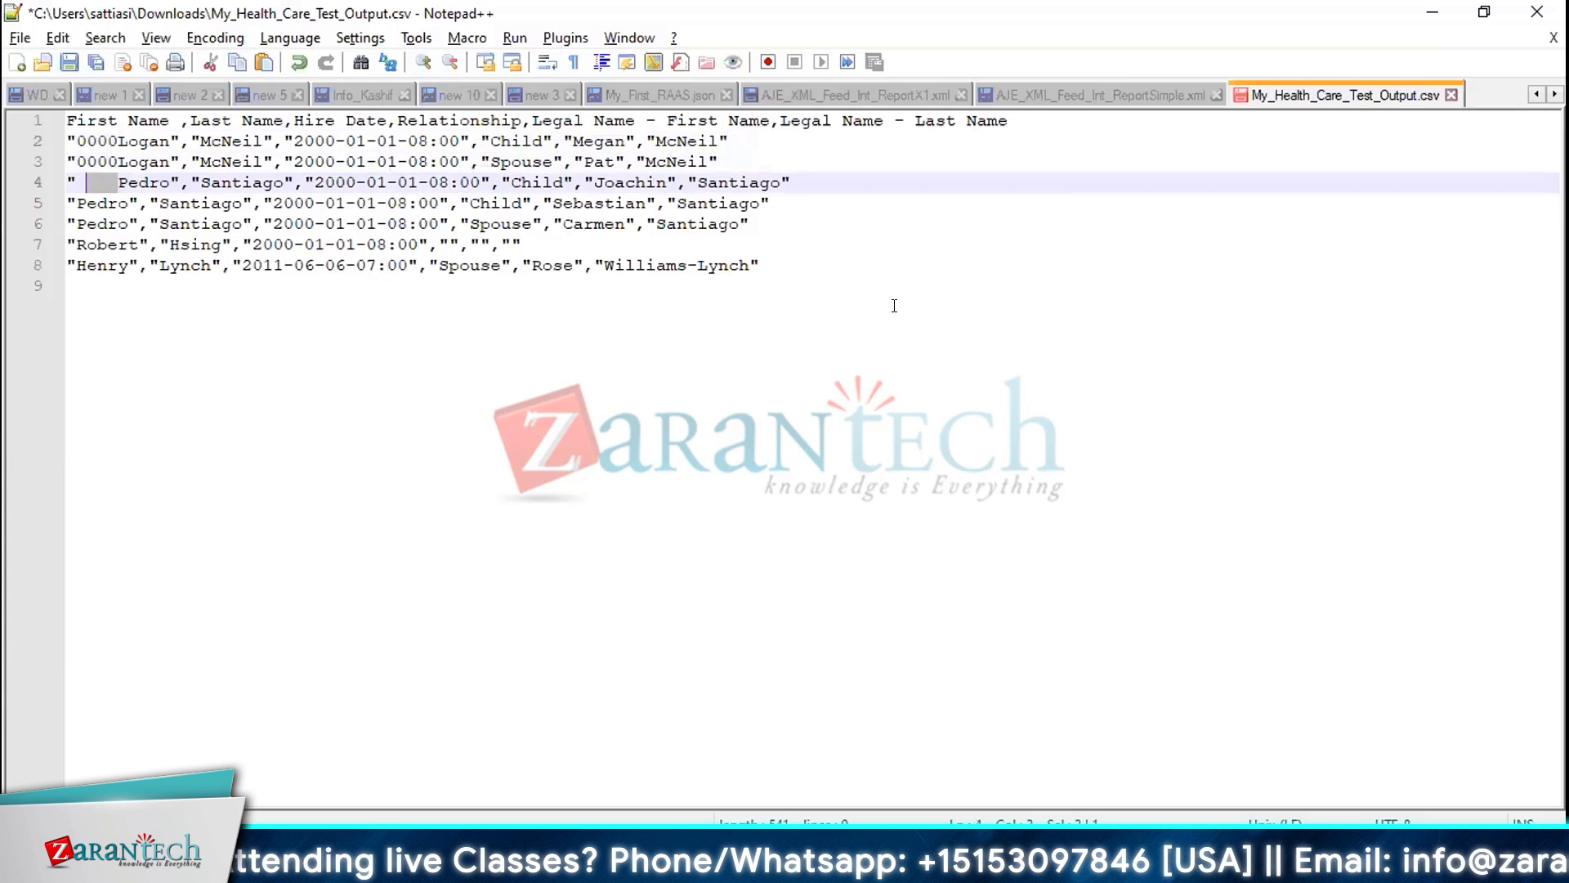
{"action": "key", "text": "shift+Right"}
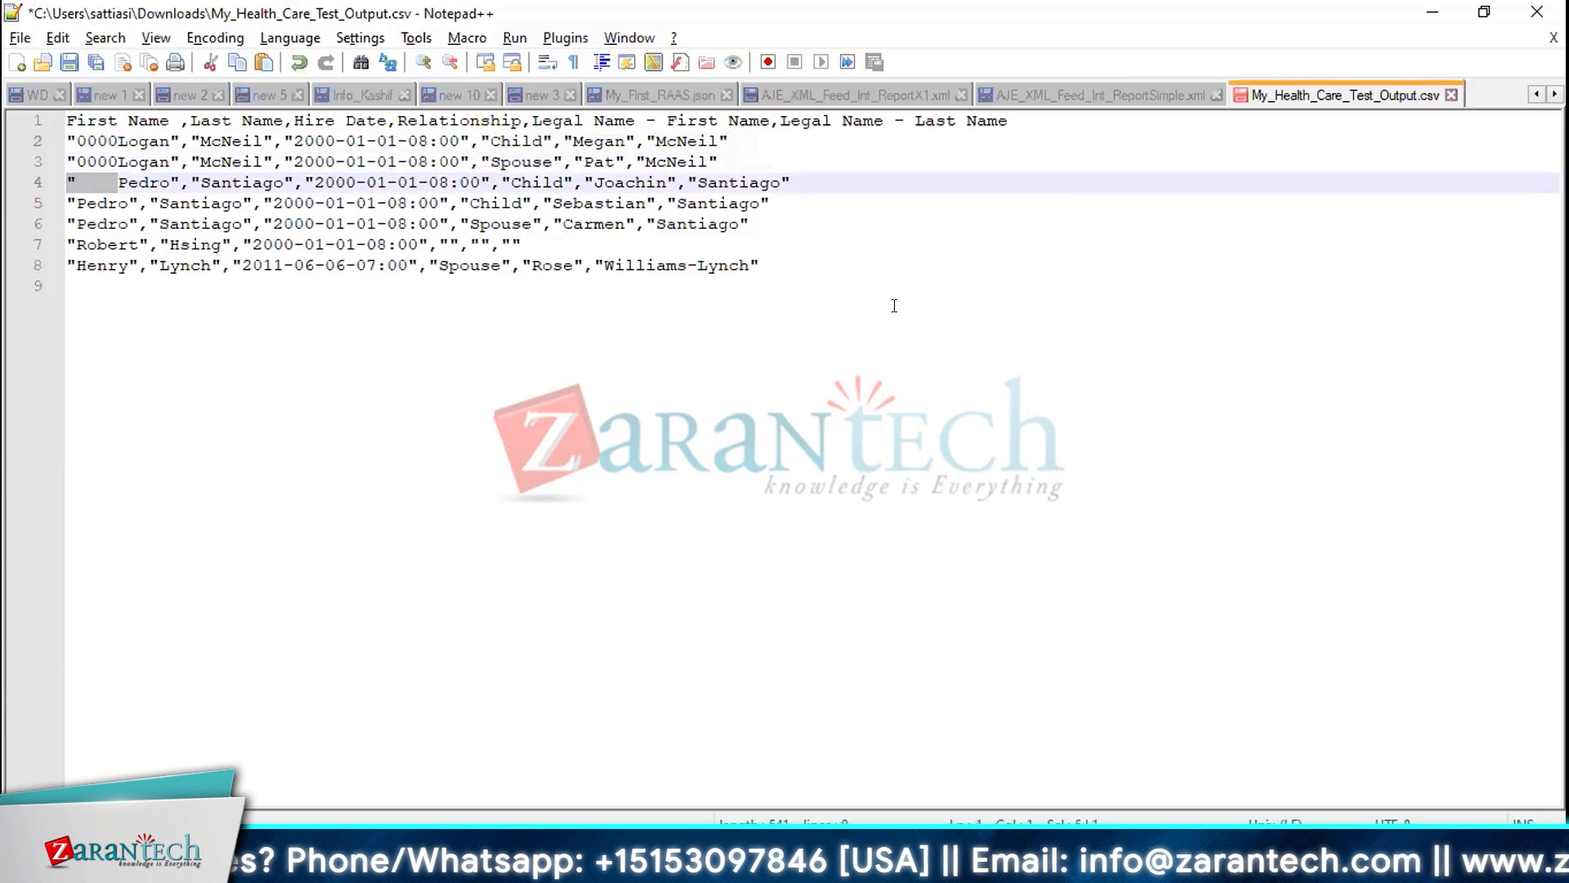
{"action": "key", "text": "ctrl+v"}
{"action": "key", "text": "Down"}
{"action": "key", "text": "shift+Left"}
{"action": "key", "text": "shift+Left"}
{"action": "key", "text": "shift+Left"}
{"action": "key", "text": "shift+Left"}
{"action": "key", "text": "shift+Left"}
{"action": "key", "text": "ctrl+v"}
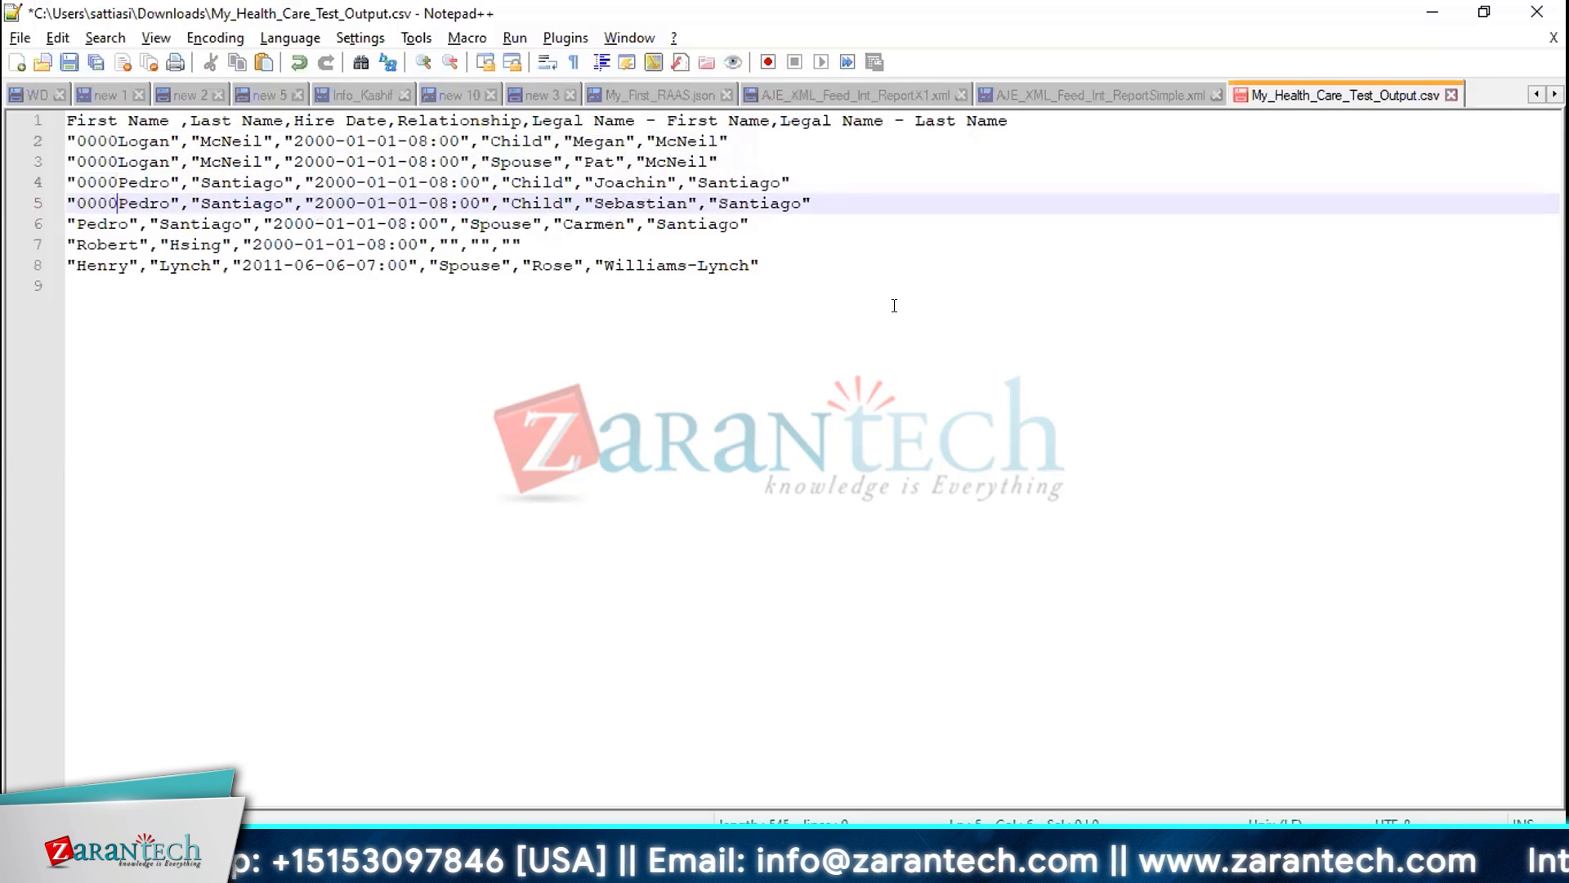
Paste the "0000 prefix onto the first names in rows 6 to 8, removing one zero before Robert
{"action": "key", "text": "Down"}
{"action": "key", "text": "Left"}
{"action": "key", "text": "Left"}
{"action": "key", "text": "Left"}
{"action": "key", "text": "Left"}
{"action": "key", "text": "Left"}
{"action": "key", "text": "shift+Right"}
{"action": "key", "text": "ctrl+v"}
{"action": "key", "text": "Down"}
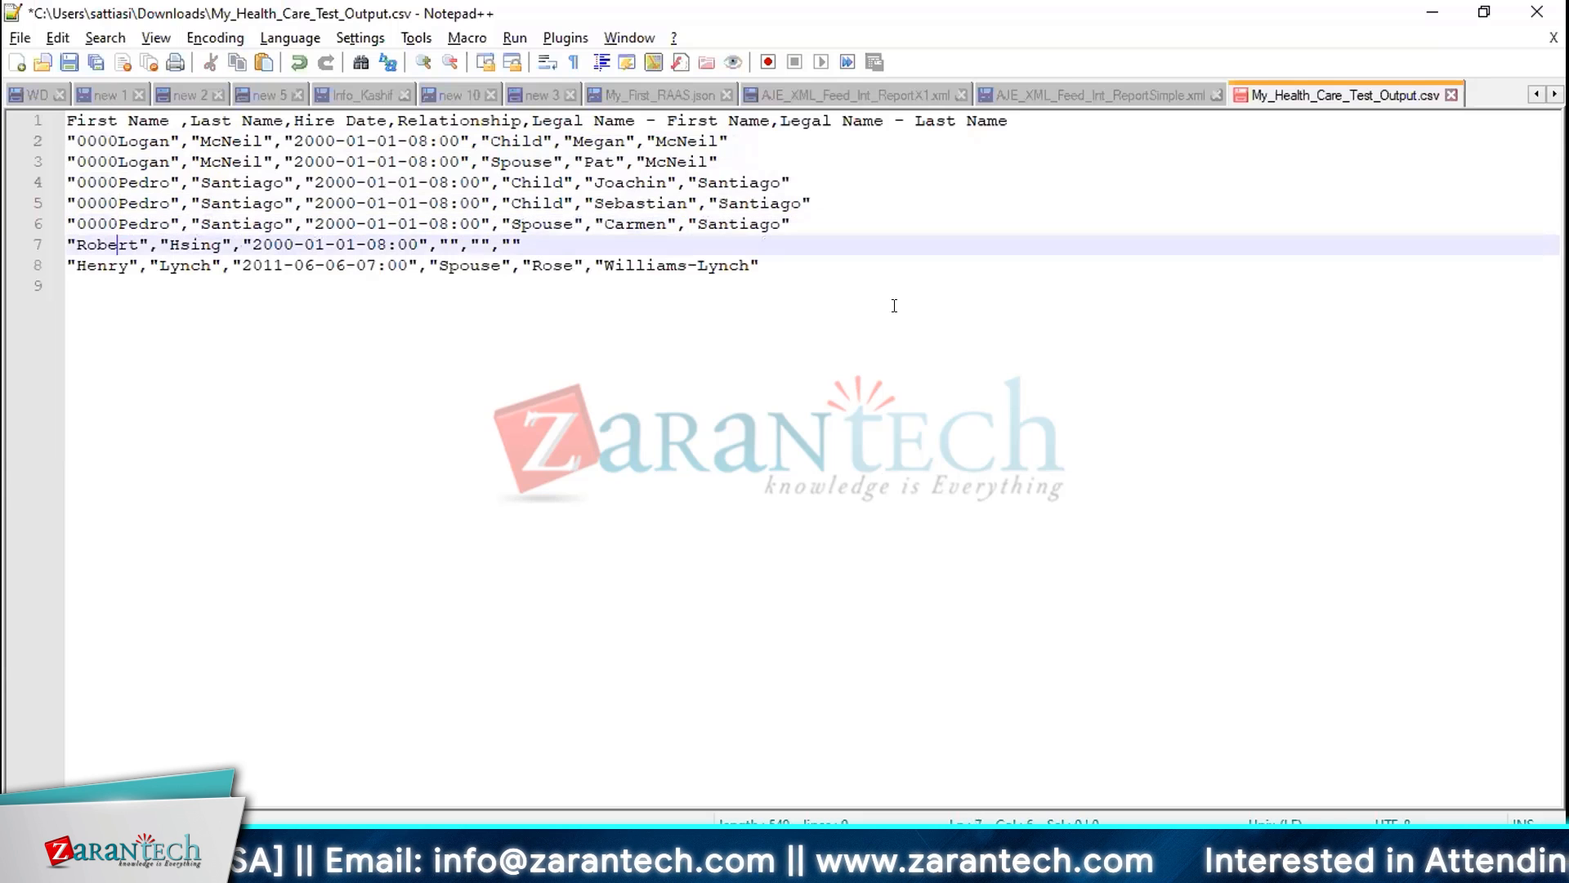
{"action": "key", "text": "Left"}
{"action": "key", "text": "Left"}
{"action": "key", "text": "Left"}
{"action": "key", "text": "Left"}
{"action": "key", "text": "Left"}
{"action": "key", "text": "shift+Right"}
{"action": "key", "text": "ctrl+v"}
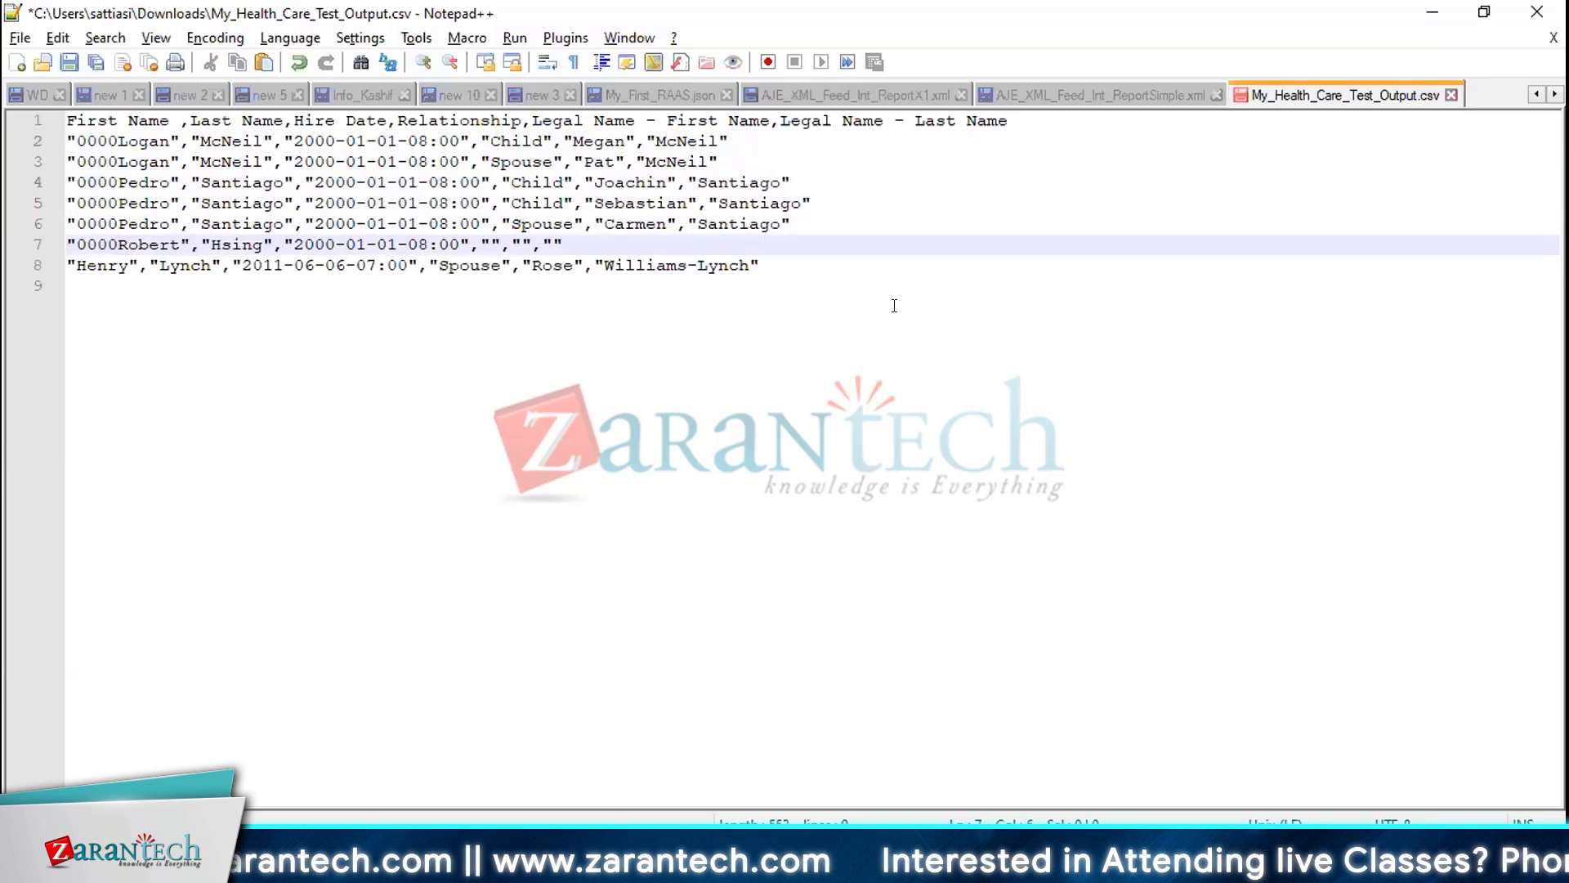
{"action": "key", "text": "BackSpace"}
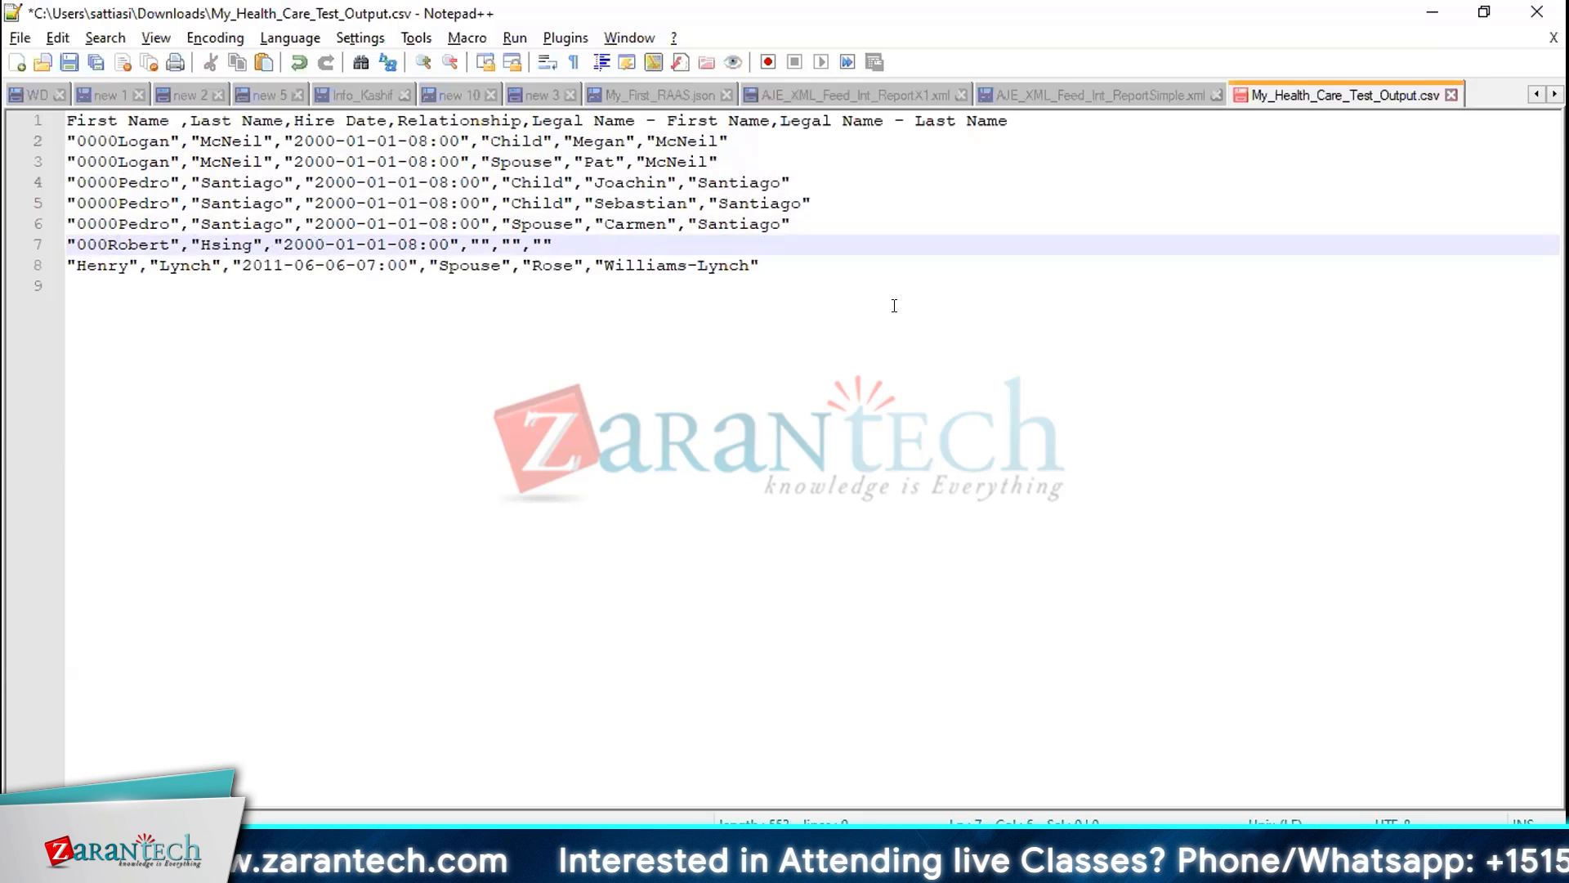
{"action": "key", "text": "Down"}
{"action": "key", "text": "Left"}
{"action": "key", "text": "Left"}
{"action": "key", "text": "Left"}
{"action": "key", "text": "Left"}
{"action": "key", "text": "shift+Right"}
{"action": "key", "text": "ctrl+v"}
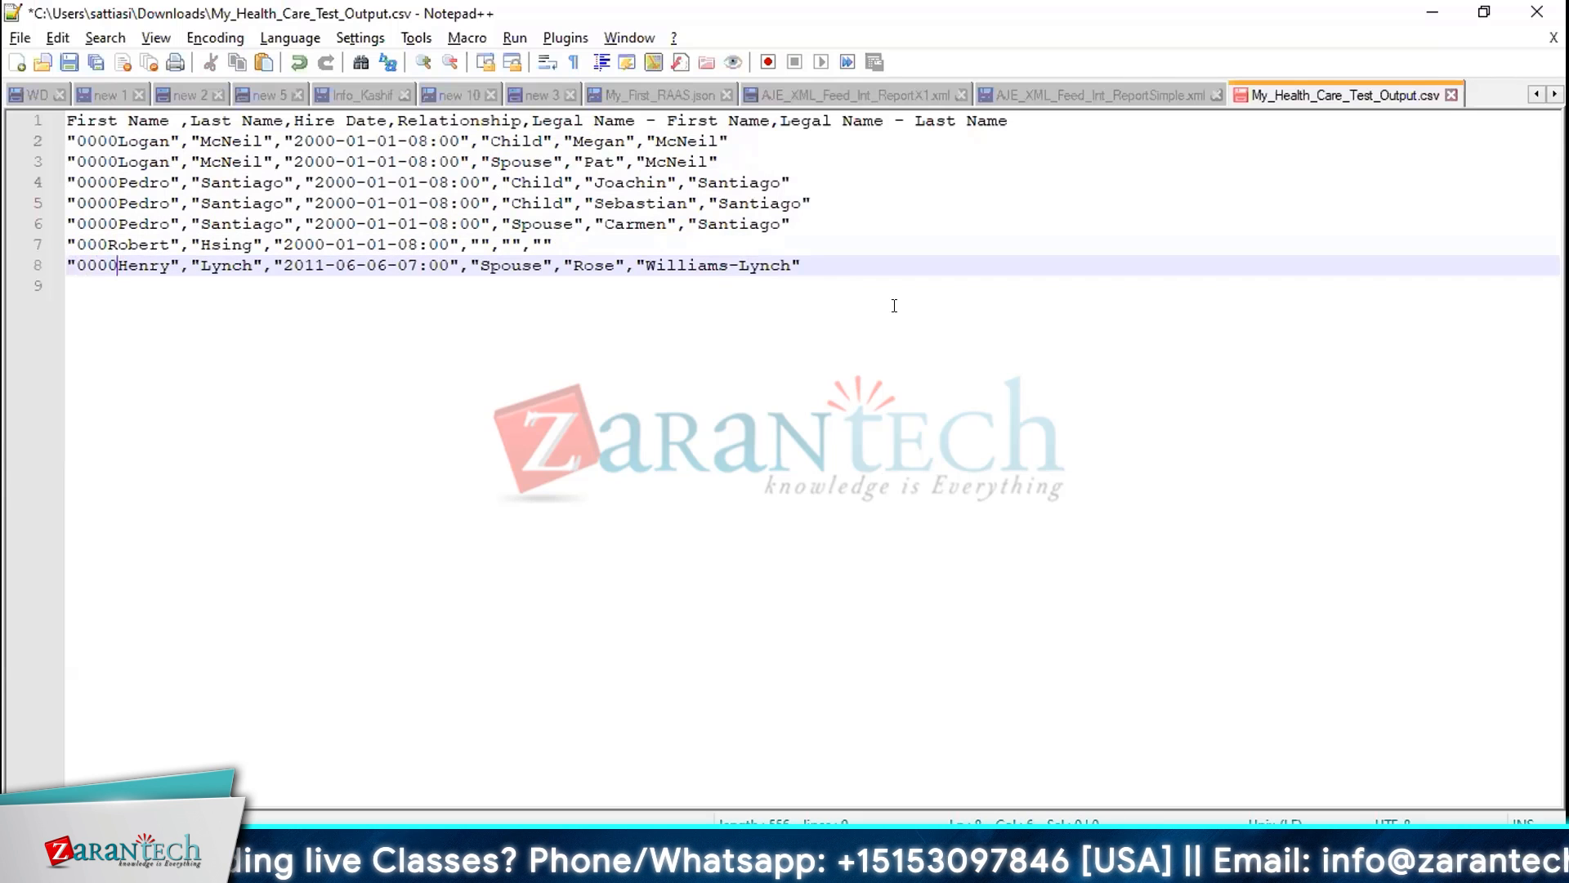
Select the block of padded first-name values across the data rows to show the column width
{"action": "key", "text": "Up"}
{"action": "key", "text": "Up"}
{"action": "key", "text": "Up"}
{"action": "key", "text": "Up"}
{"action": "key", "text": "Up"}
{"action": "key", "text": "Up"}
{"action": "key", "text": "Up"}
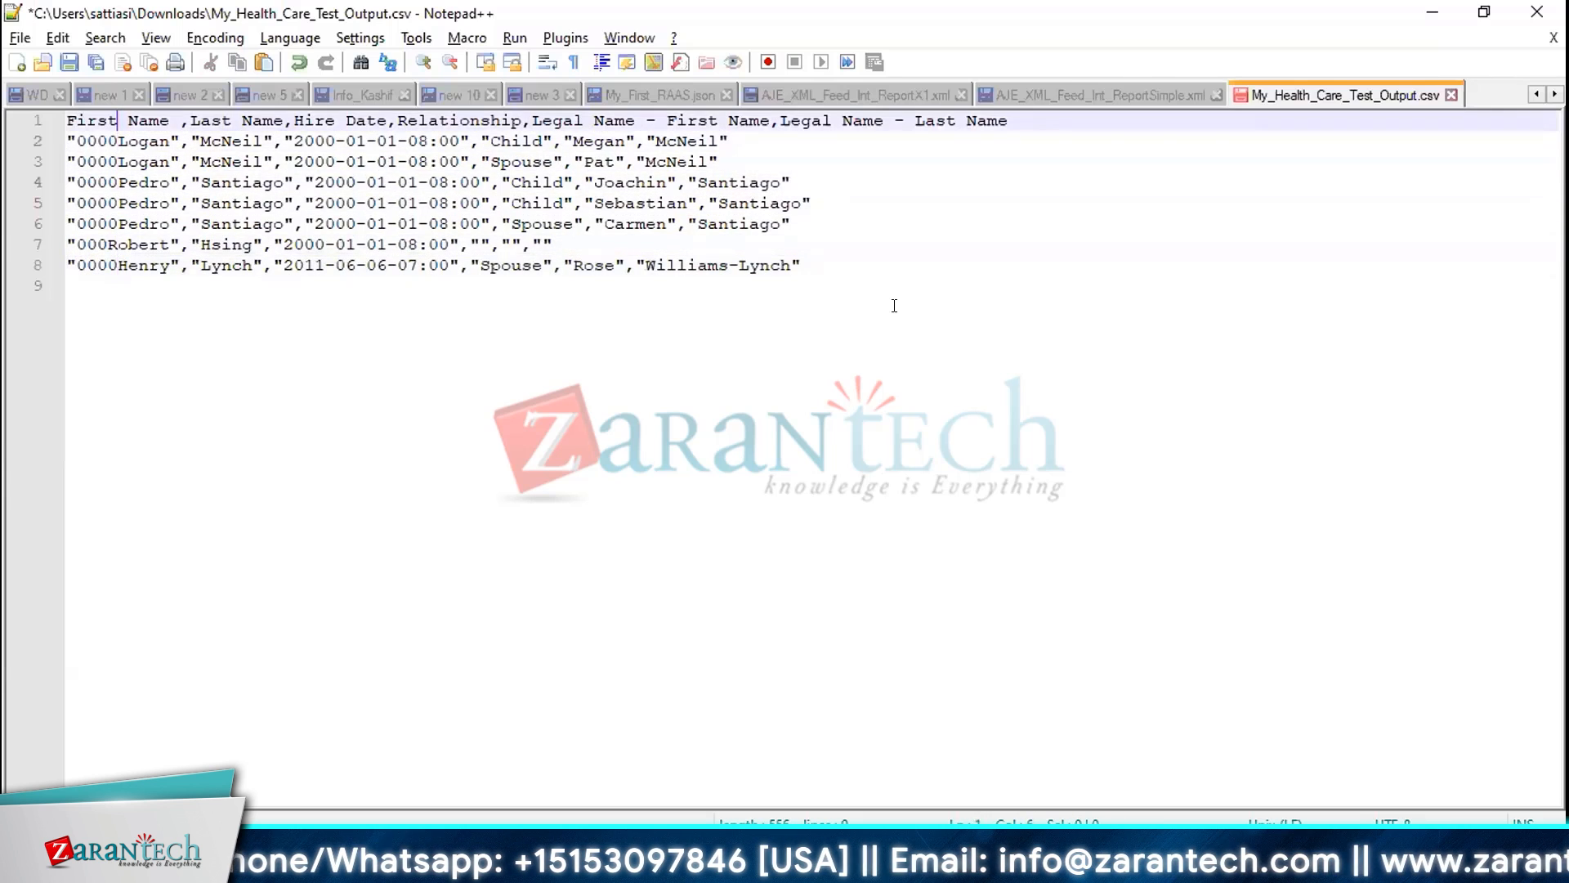
{"action": "key", "text": "Down"}
{"action": "key", "text": "Down"}
{"action": "key", "text": "Down"}
{"action": "key", "text": "Down"}
{"action": "key", "text": "Down"}
{"action": "key", "text": "Down"}
{"action": "key", "text": "Right"}
{"action": "key", "text": "Right"}
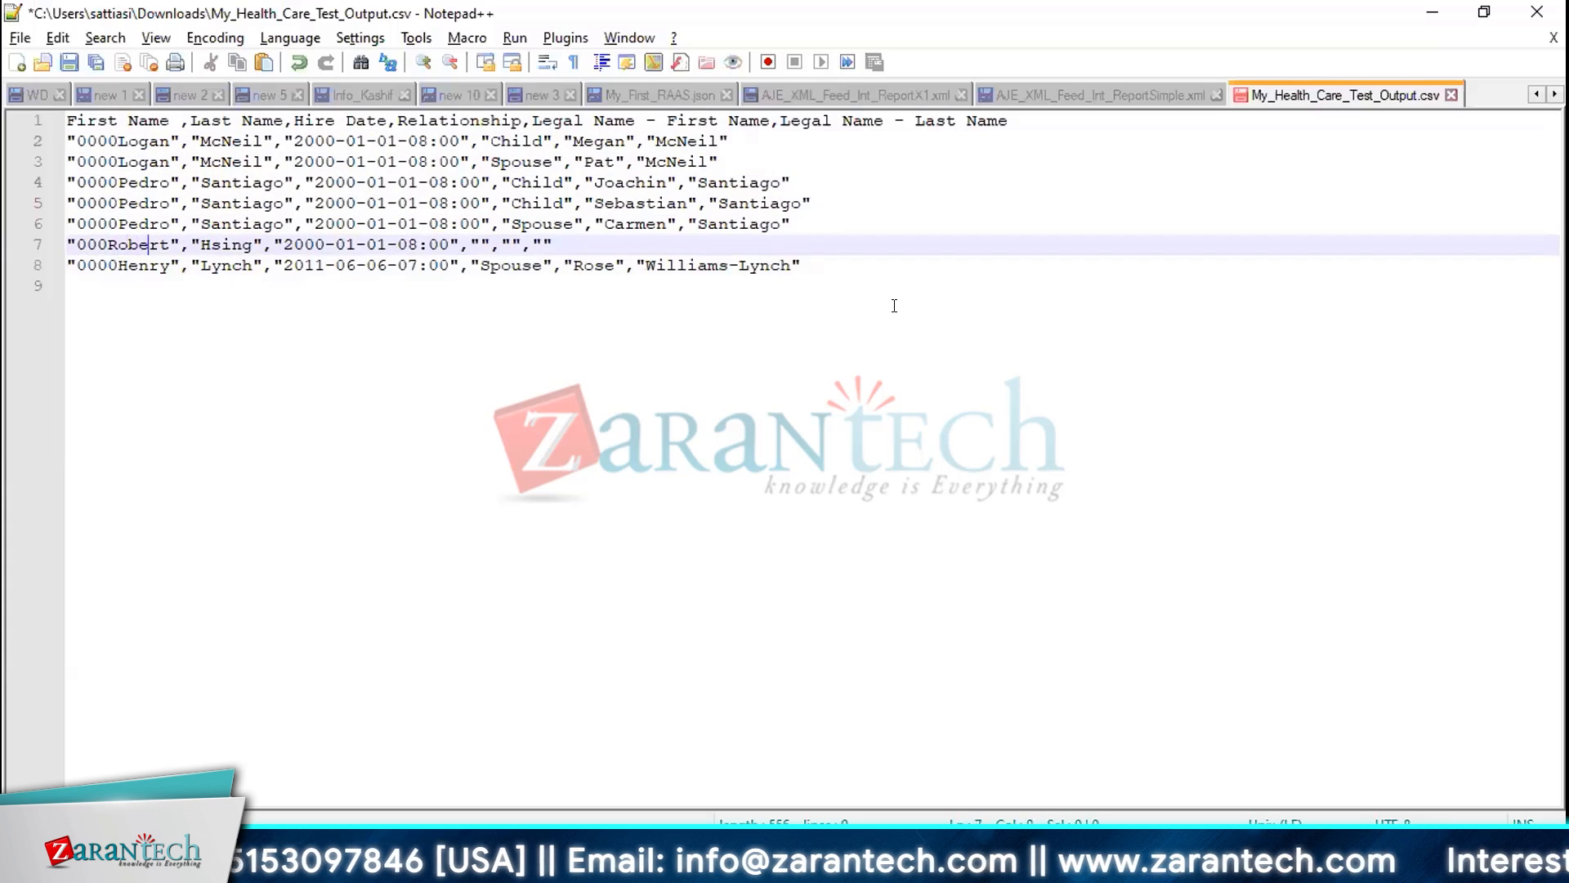
{"action": "key", "text": "Right"}
{"action": "key", "text": "Right"}
{"action": "key", "text": "Right"}
{"action": "key", "text": "shift+Down"}
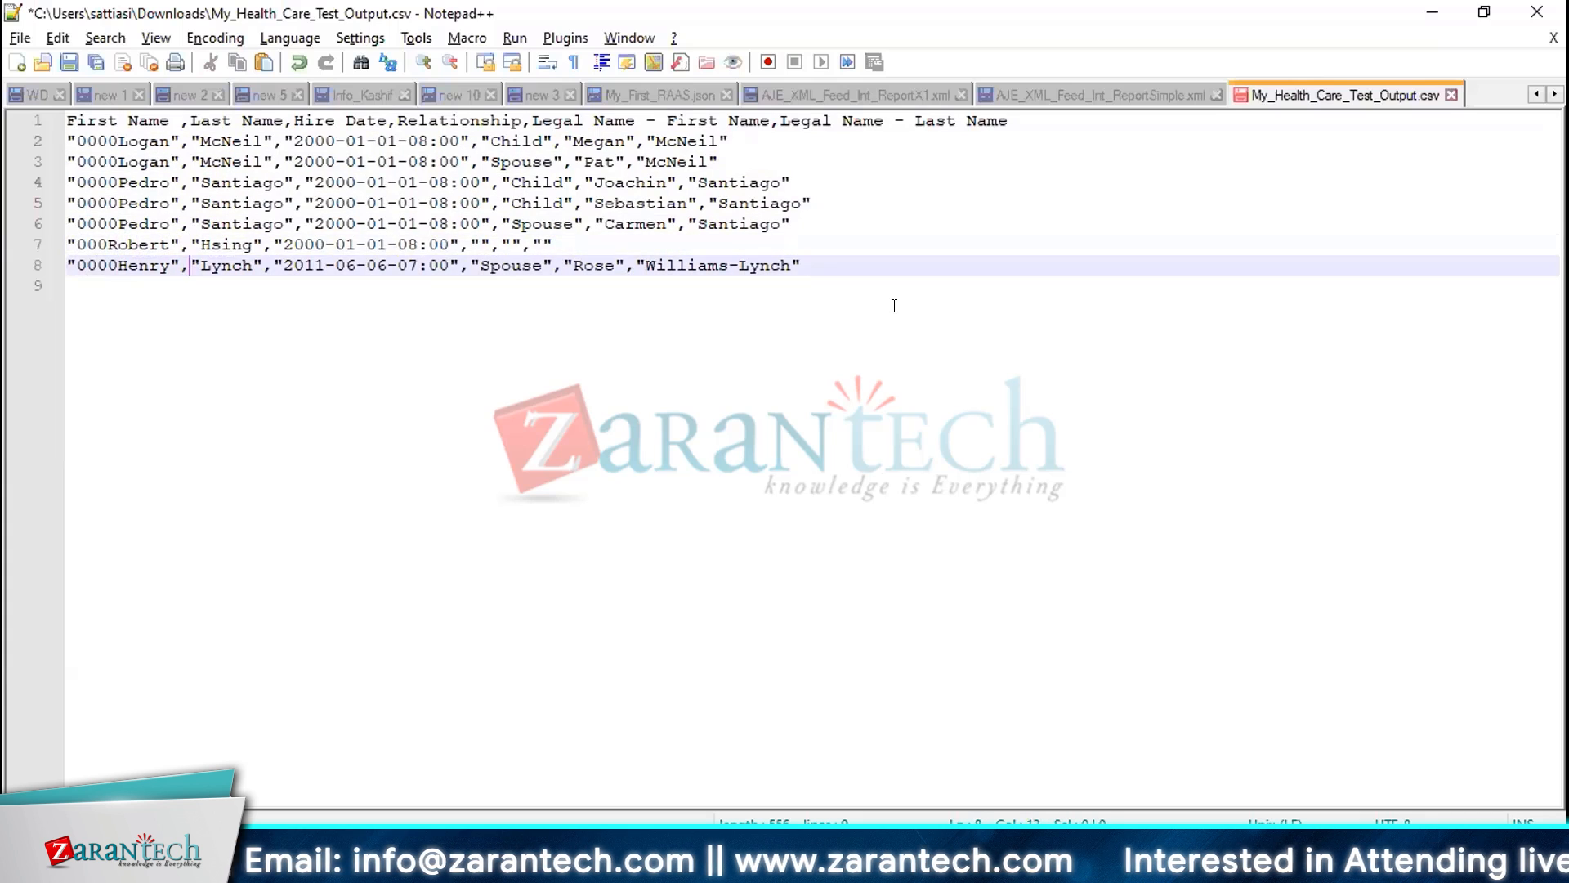
{"action": "key", "text": "shift+Up"}
{"action": "key", "text": "shift+Up"}
{"action": "key", "text": "shift+Up"}
{"action": "key", "text": "shift+Up"}
{"action": "key", "text": "shift+Up"}
{"action": "key", "text": "shift+Up"}
{"action": "key", "text": "shift+Home"}
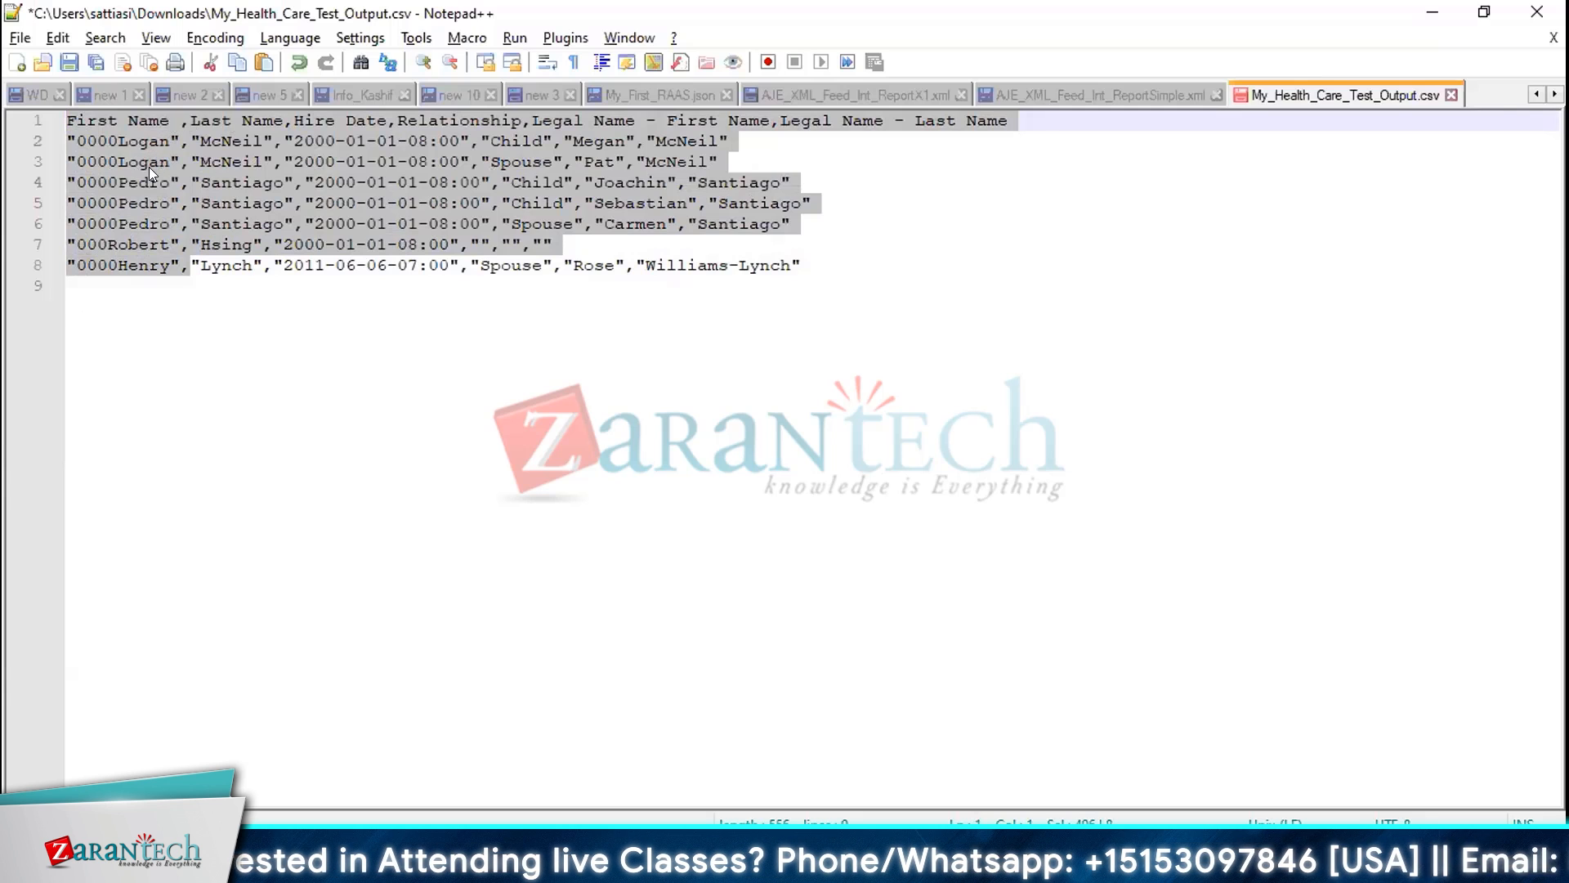
{"action": "key", "text": "alt+c"}
{"action": "key", "text": "Escape"}
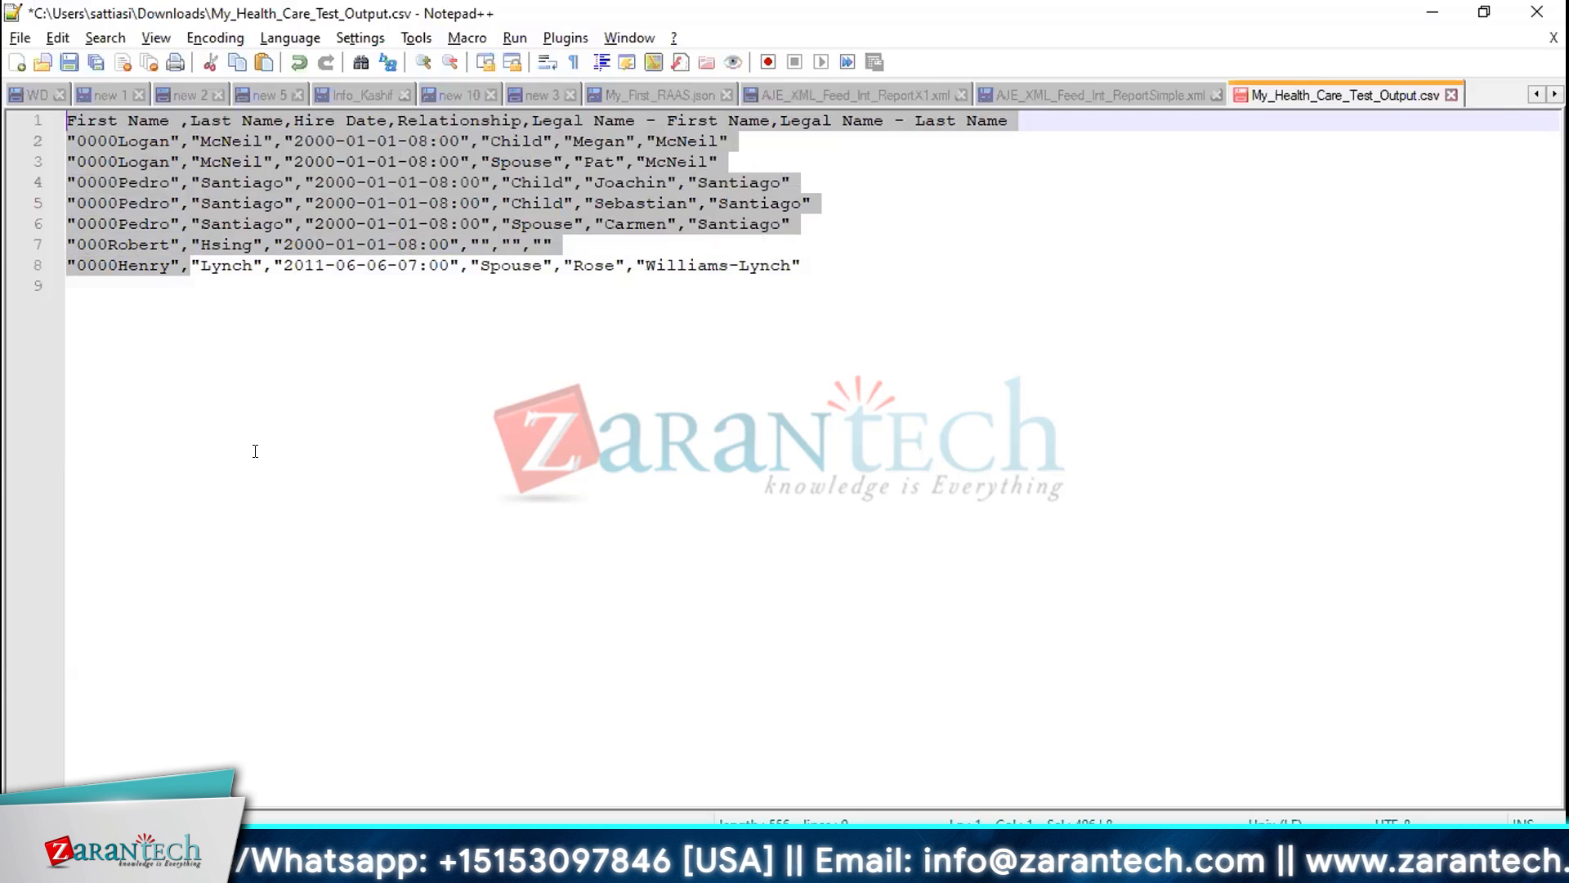
{"action": "left_click", "coordinate": [107, 161]}
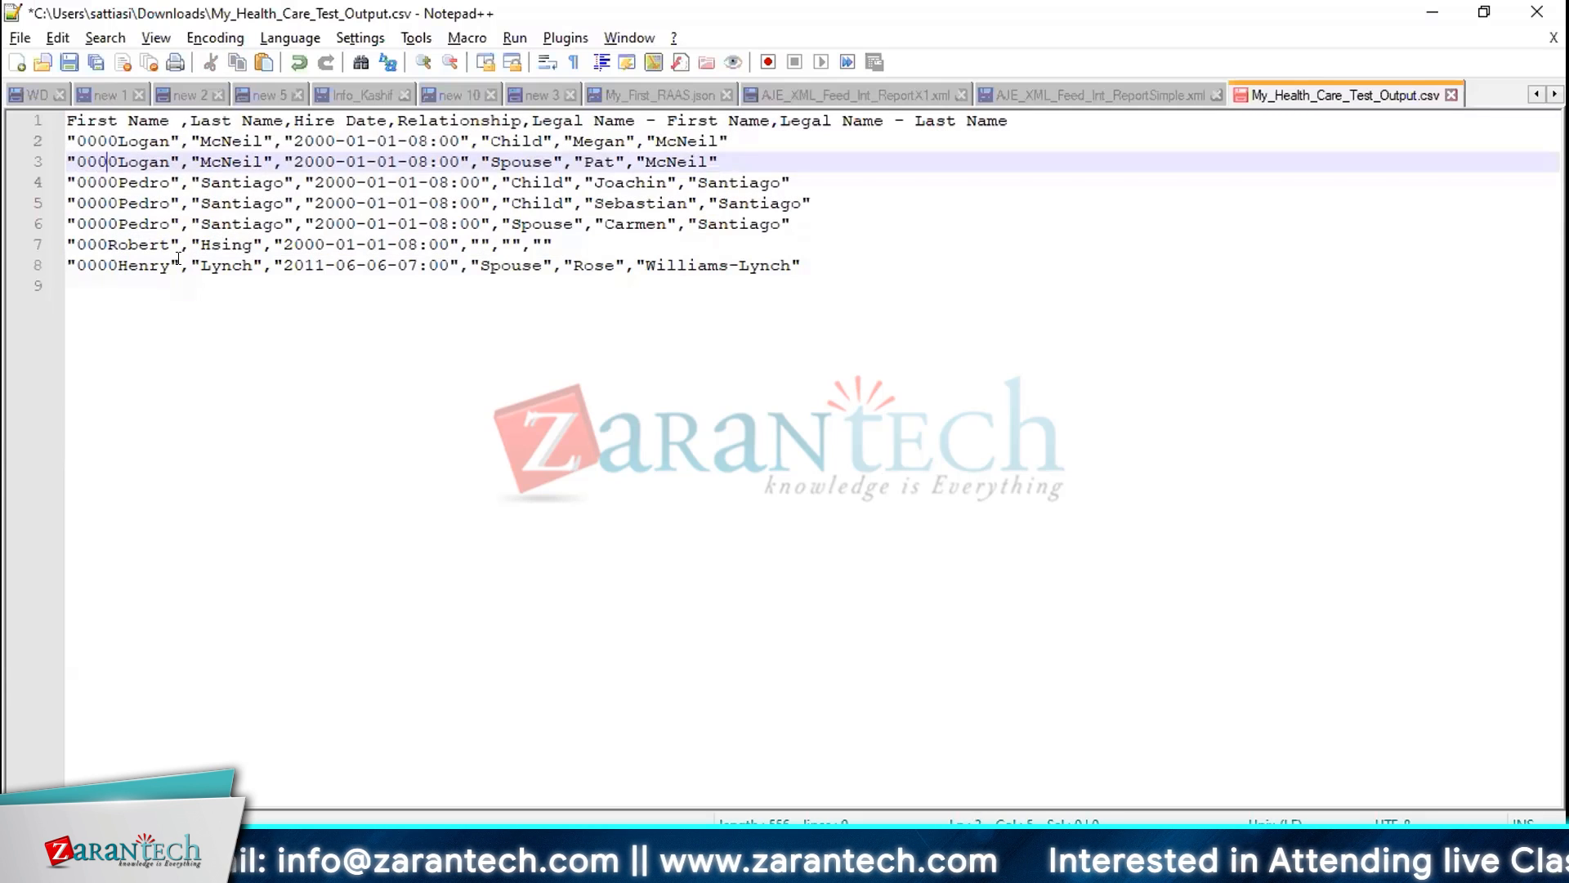
{"action": "left_click_drag", "start_coordinate": [180, 256], "coordinate": [74, 163]}
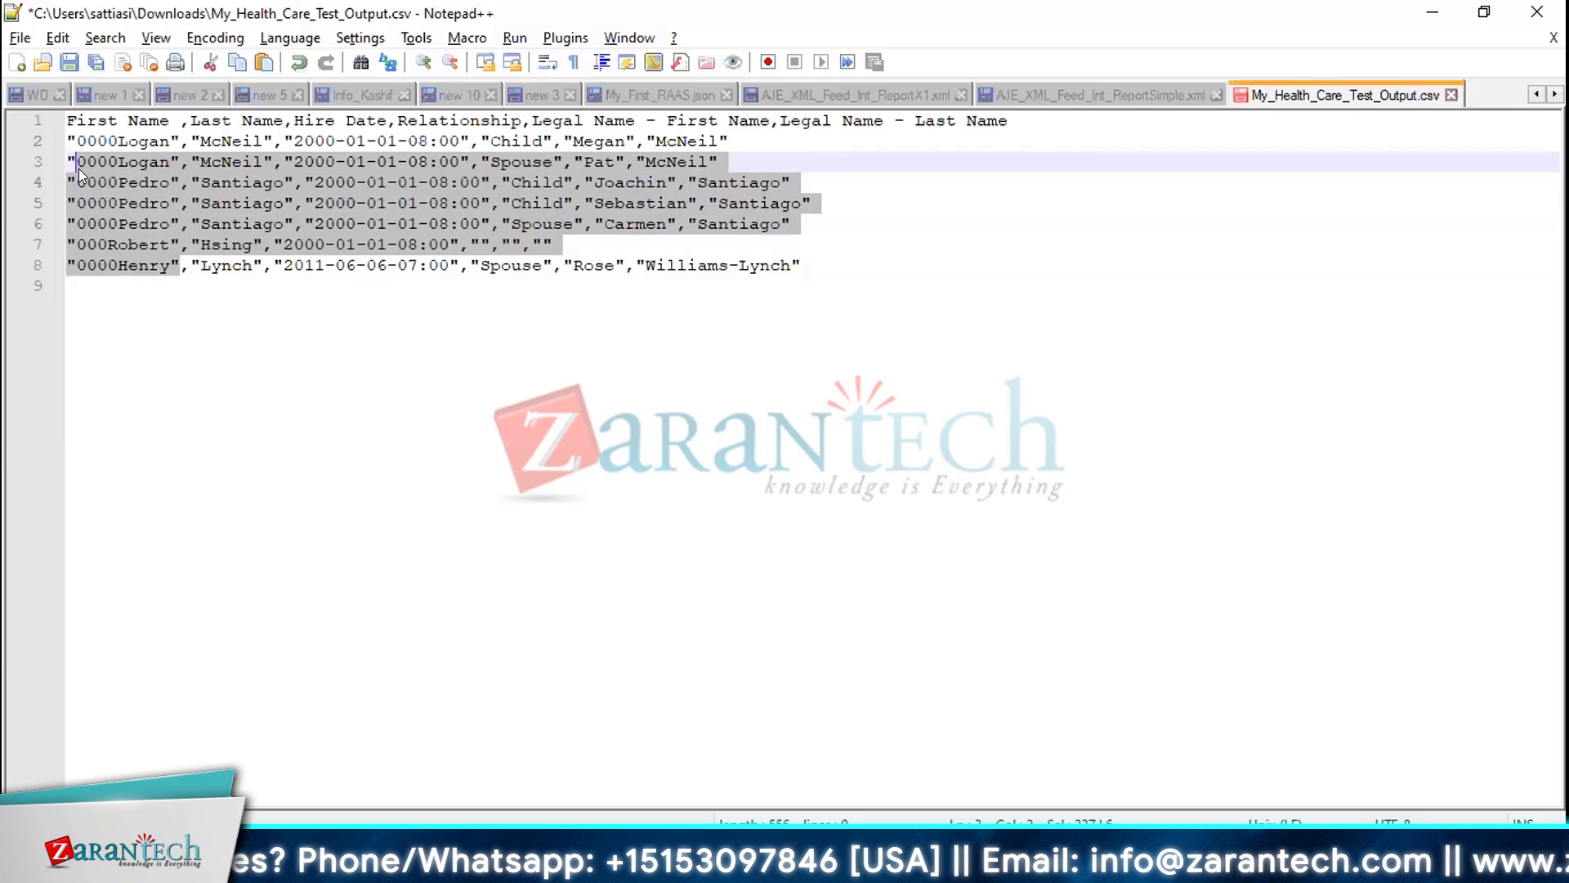
{"action": "key", "text": "Down"}
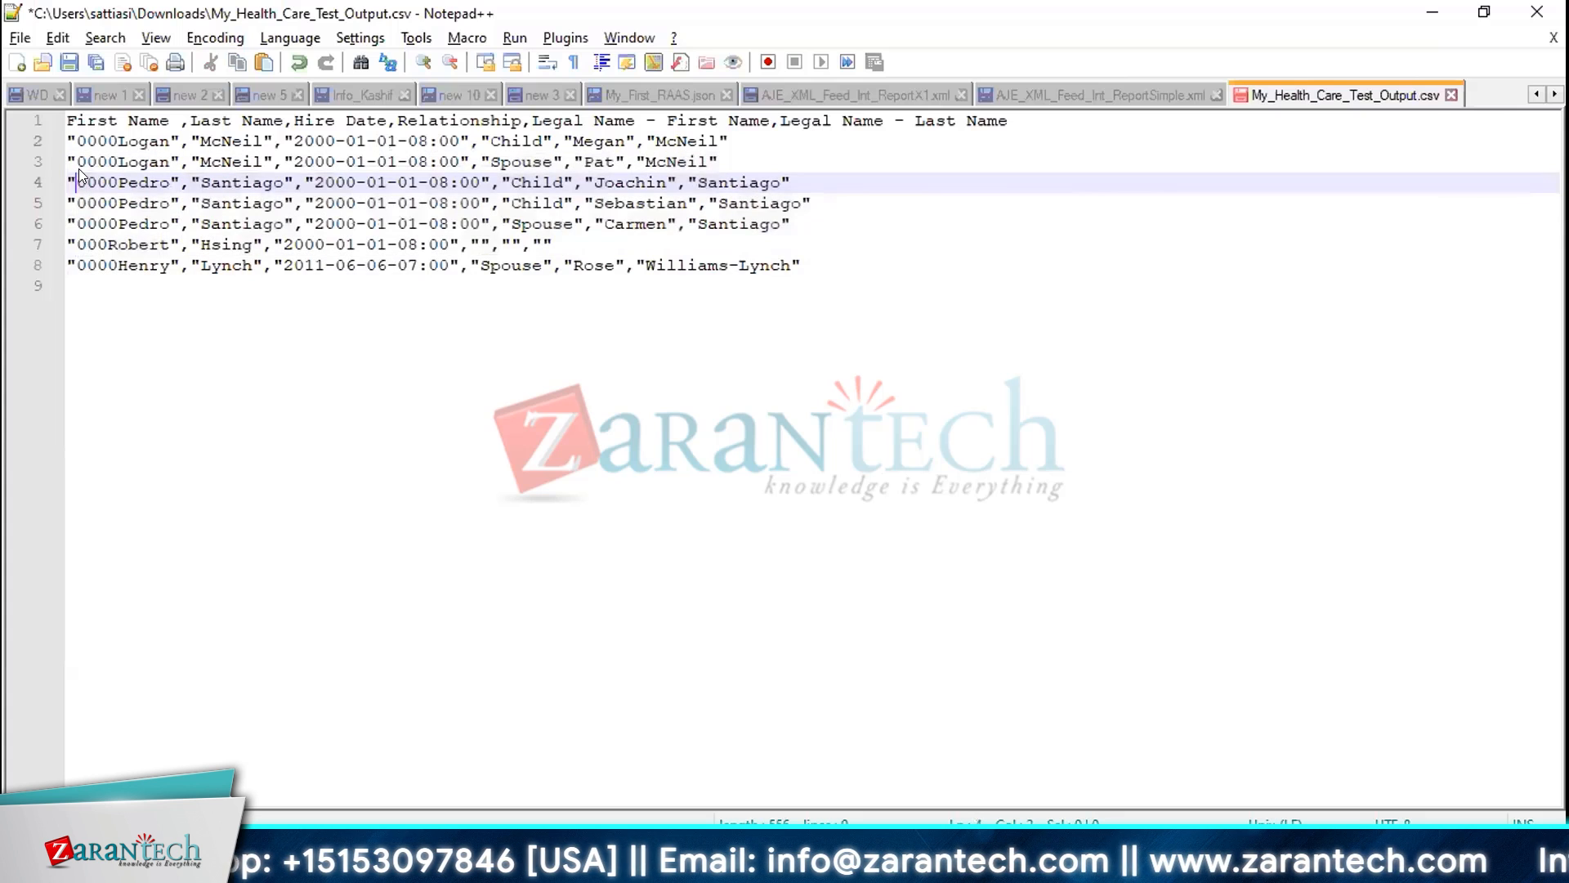
{"action": "key", "text": "Right"}
{"action": "key", "text": "Right"}
{"action": "key", "text": "Right"}
{"action": "key", "text": "Right"}
{"action": "key", "text": "Right"}
{"action": "key", "text": "Right"}
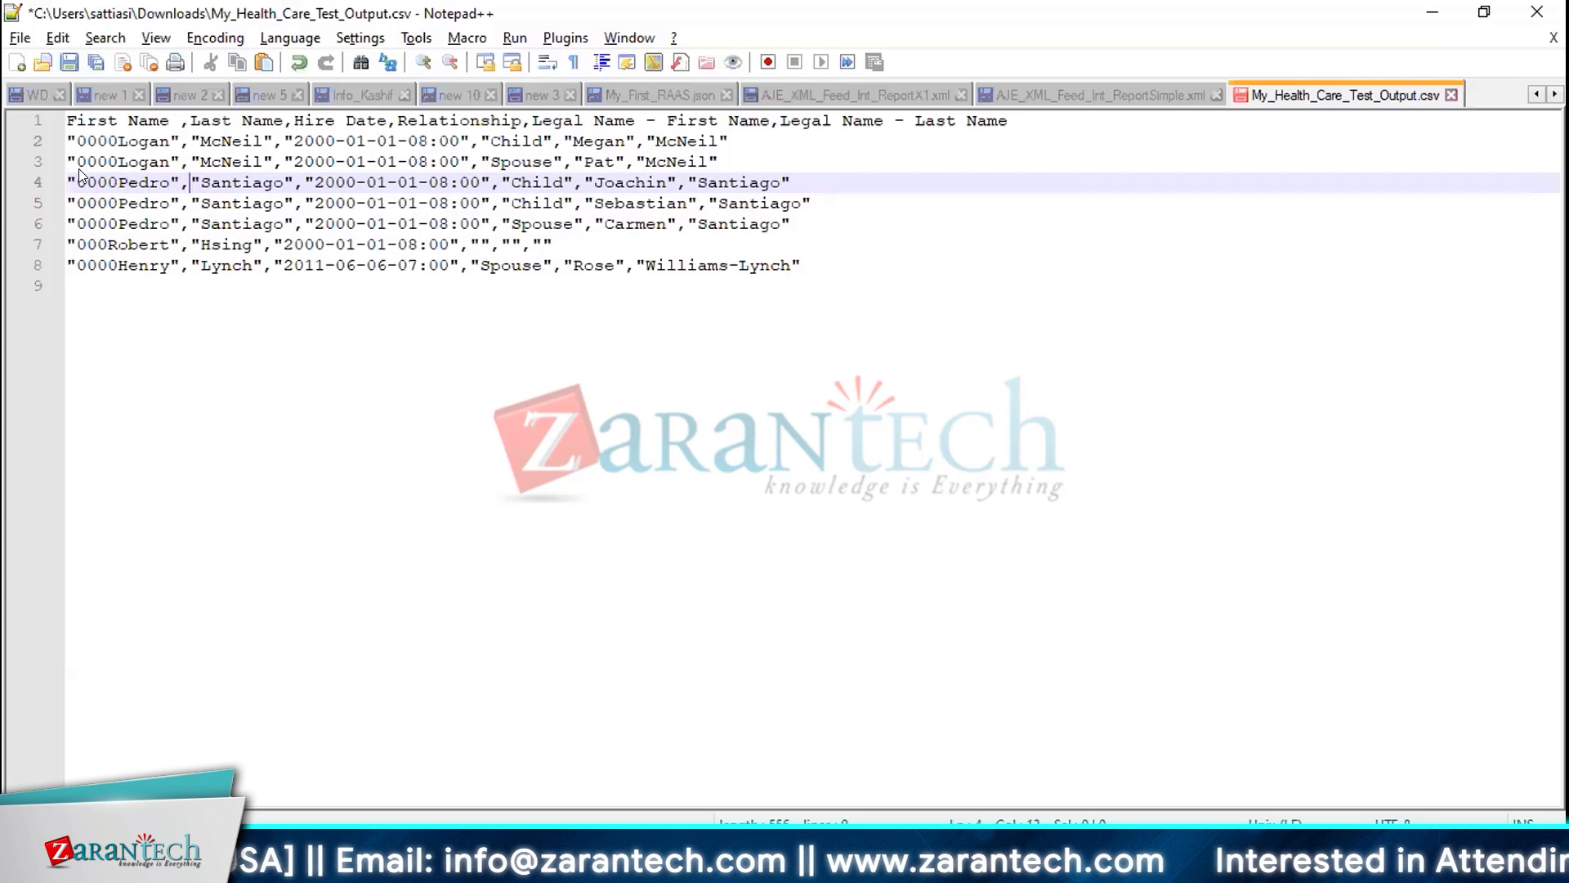
{"action": "key", "text": "ctrl+shift+Right"}
{"action": "key", "text": "ctrl+c"}
{"action": "key", "text": "Left"}
{"action": "key", "text": "Left"}
{"action": "key", "text": "Left"}
{"action": "key", "text": "Left"}
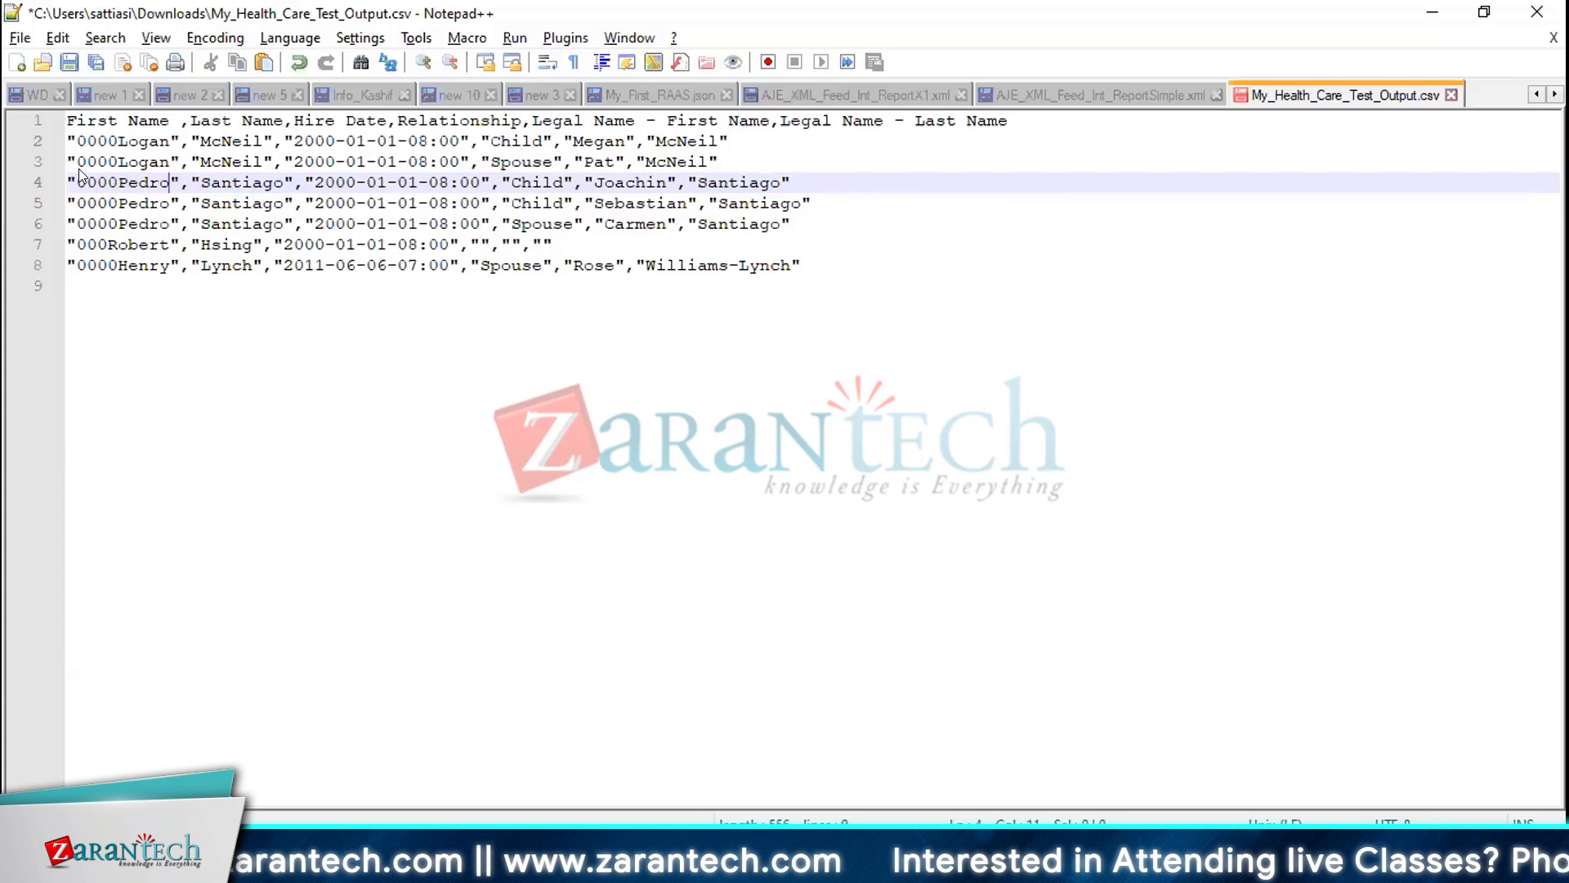
{"action": "key", "text": "ctrl+v"}
{"action": "key", "text": "Home"}
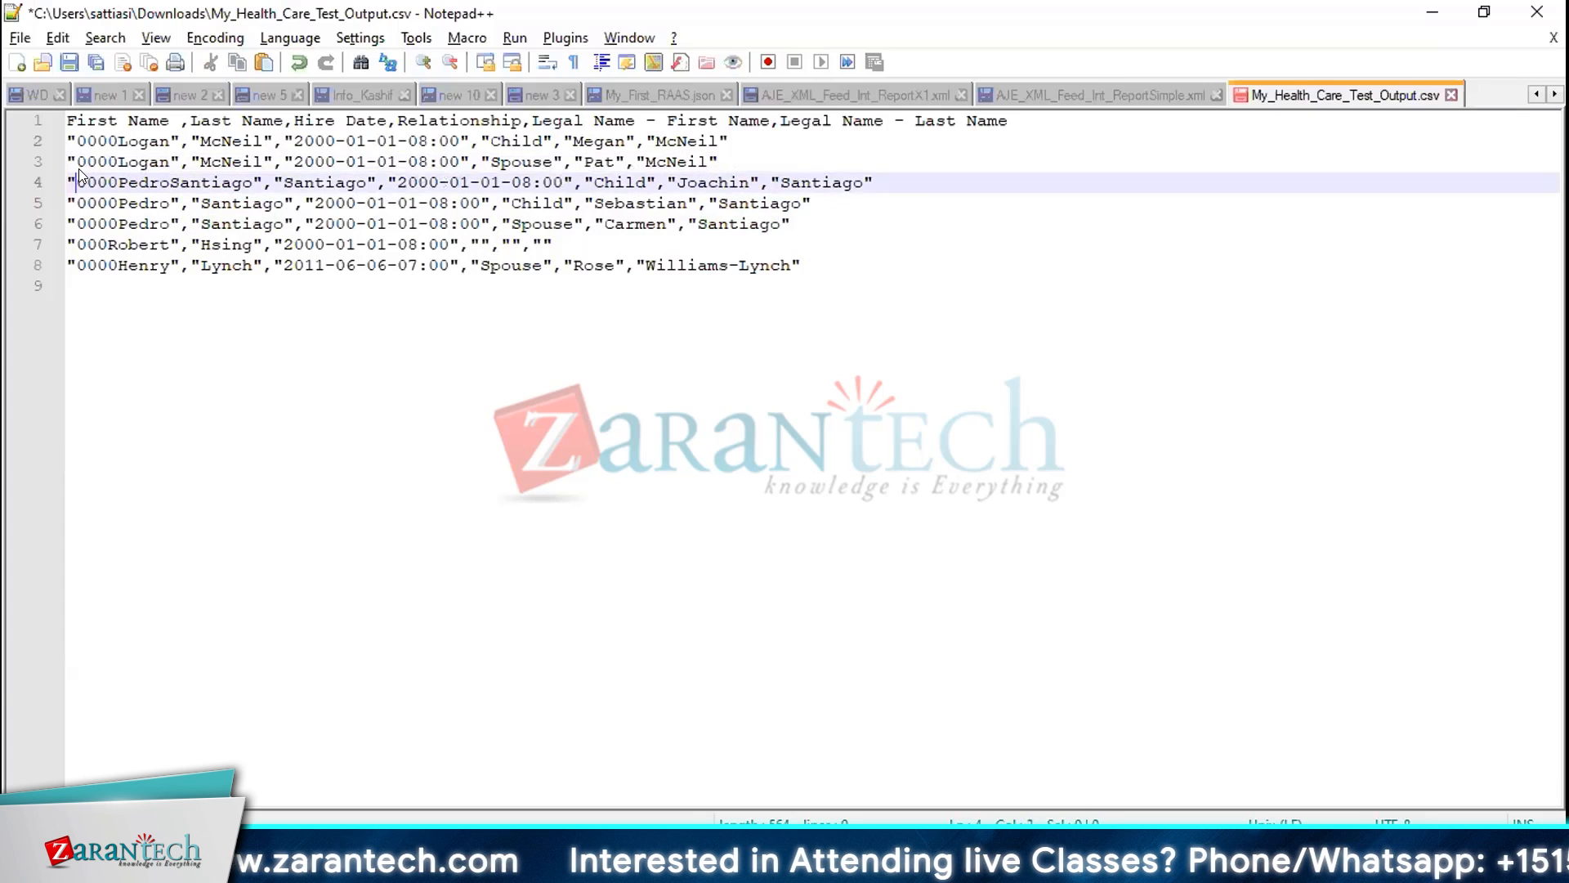
{"action": "key", "text": "shift+Right"}
{"action": "key", "text": "shift+Right"}
{"action": "key", "text": "Delete"}
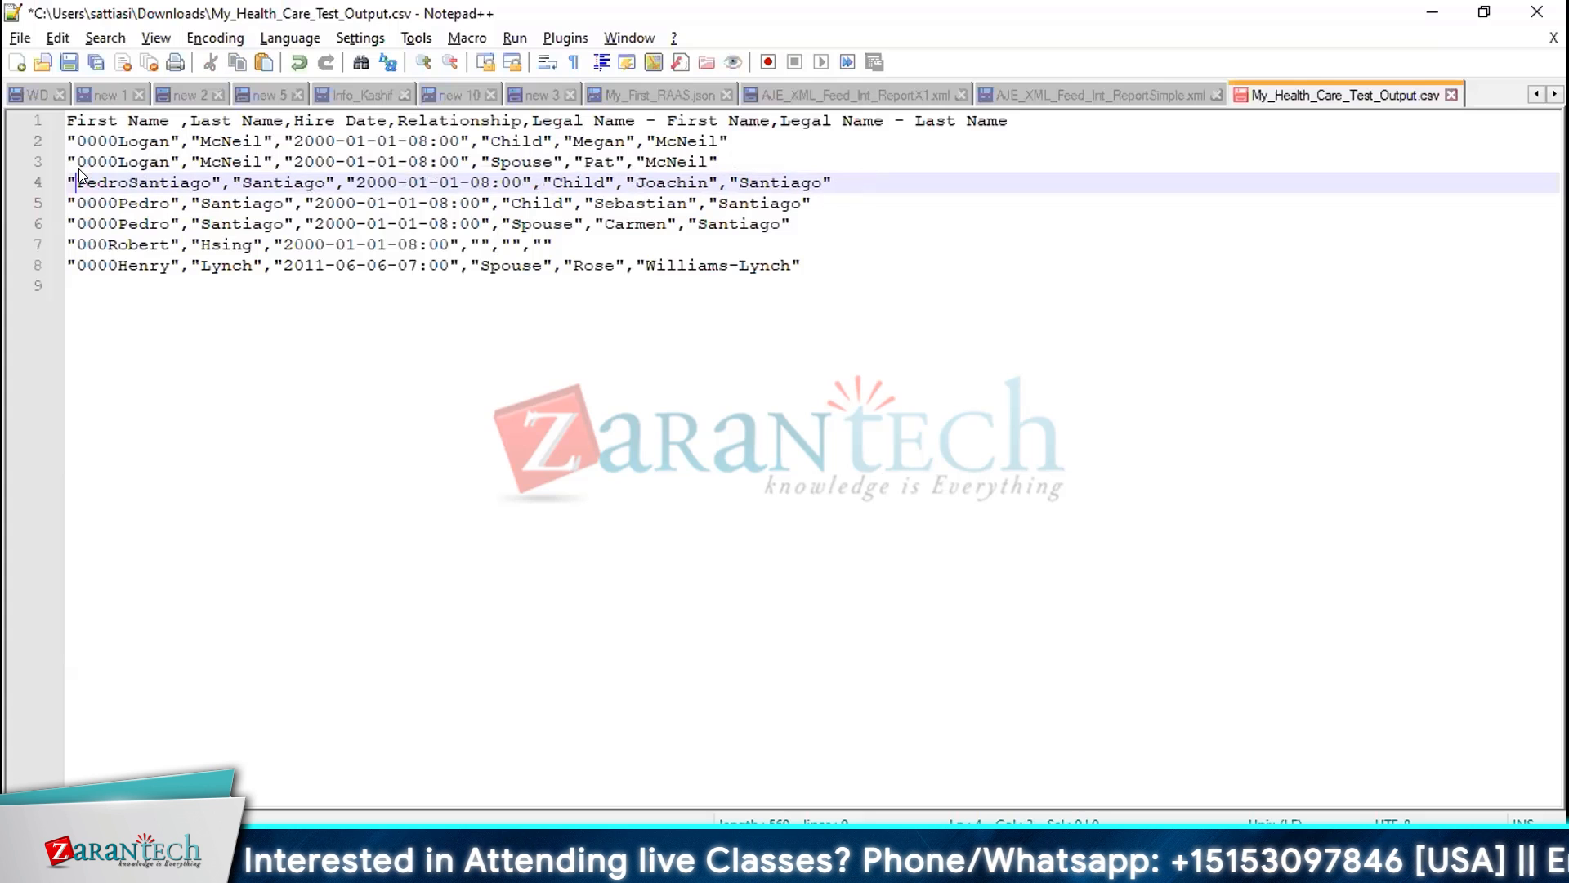
{"action": "key", "text": "ctrl+Right"}
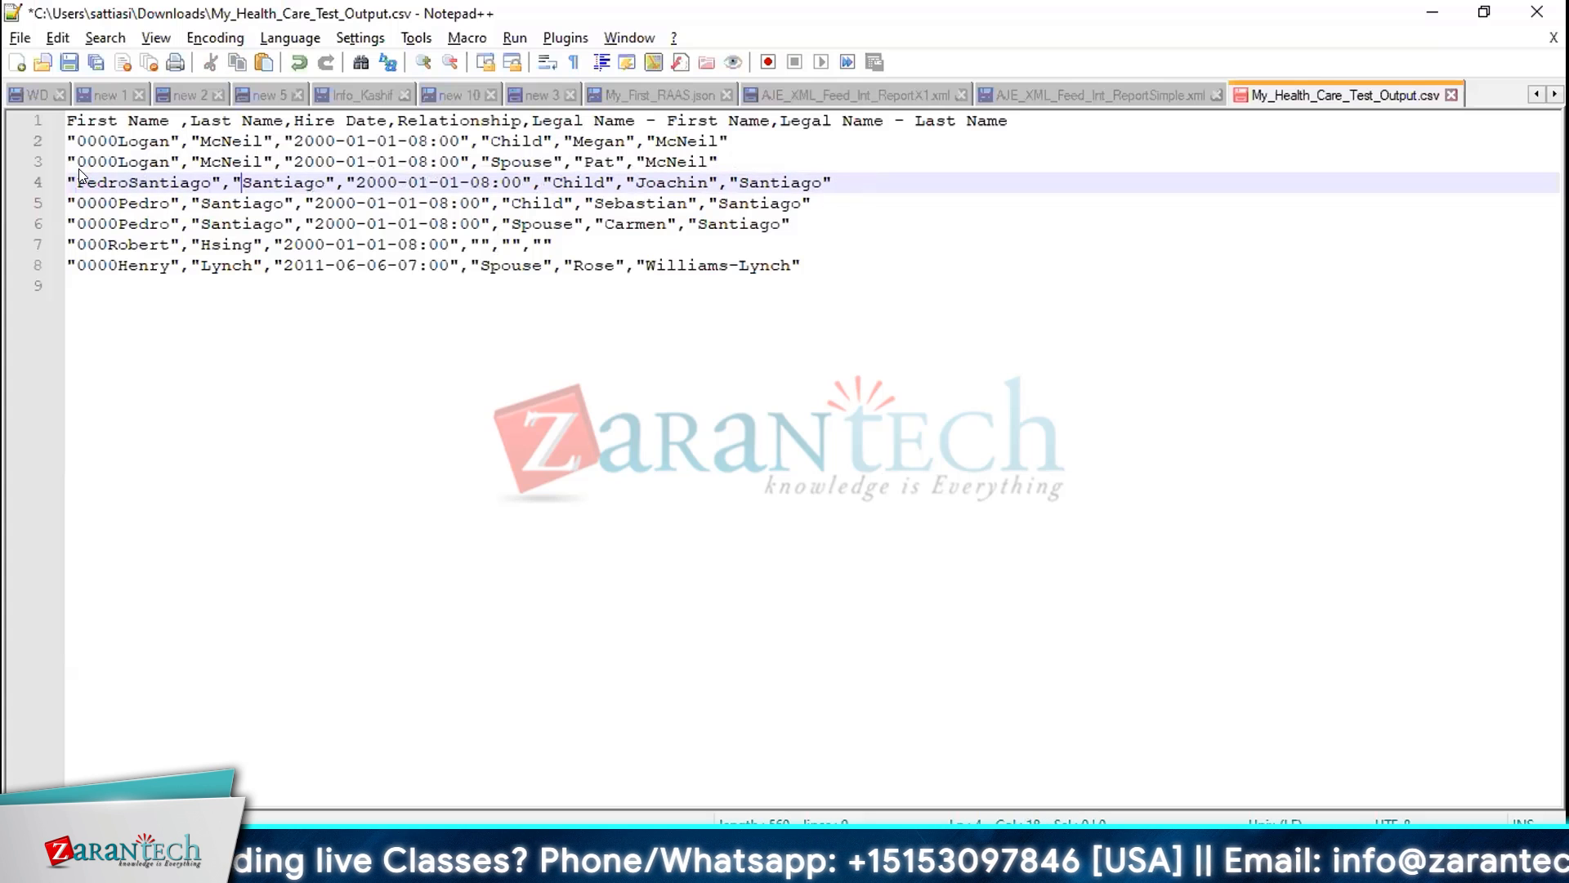
{"action": "key", "text": "Right"}
{"action": "key", "text": "Left"}
{"action": "key", "text": "shift+Left"}
{"action": "key", "text": "shift+Left"}
{"action": "key", "text": "shift+Left"}
{"action": "key", "text": "shift+Left"}
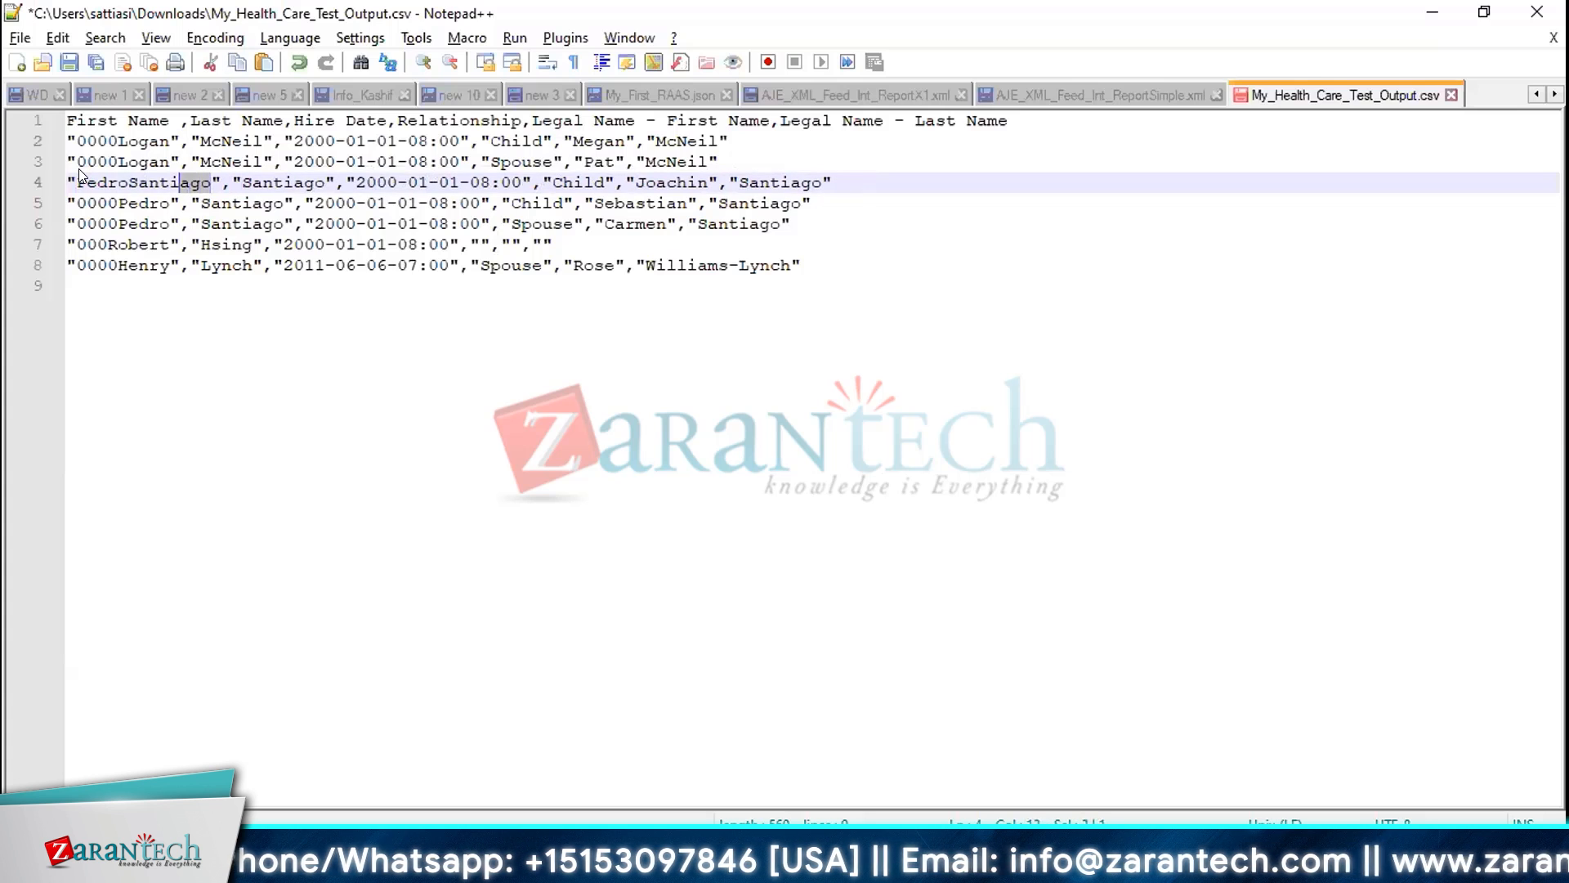
{"action": "key", "text": "Delete"}
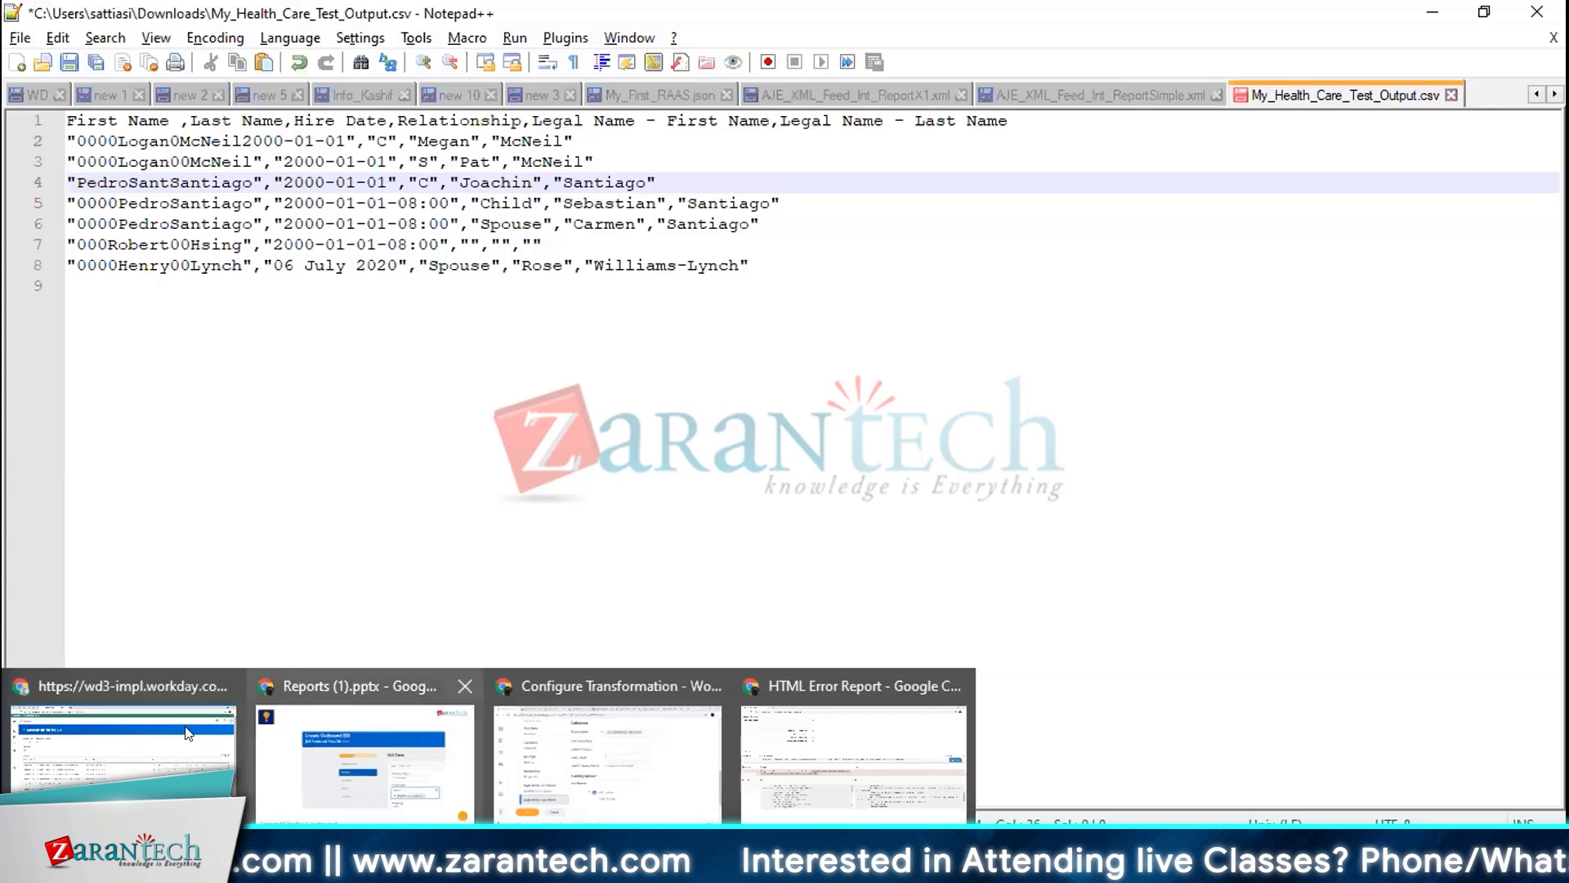
Switch to the Request_Compensation workbook and scroll through its columns back to the start of the sheet
{"action": "left_click", "coordinate": [839, 338]}
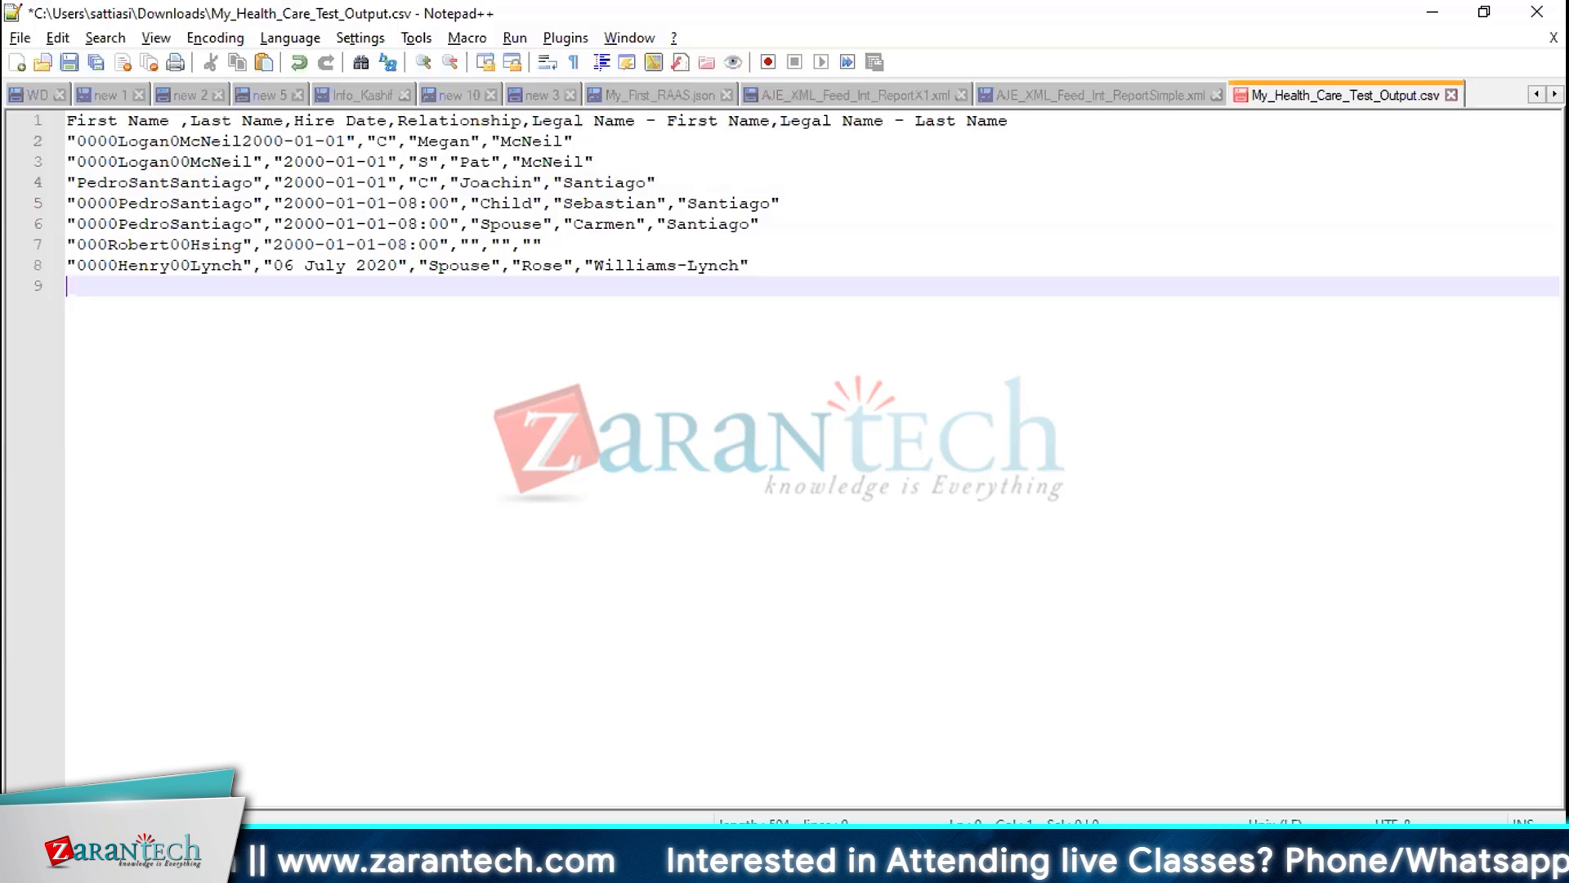
{"action": "mouse_move", "coordinate": [482, 866]}
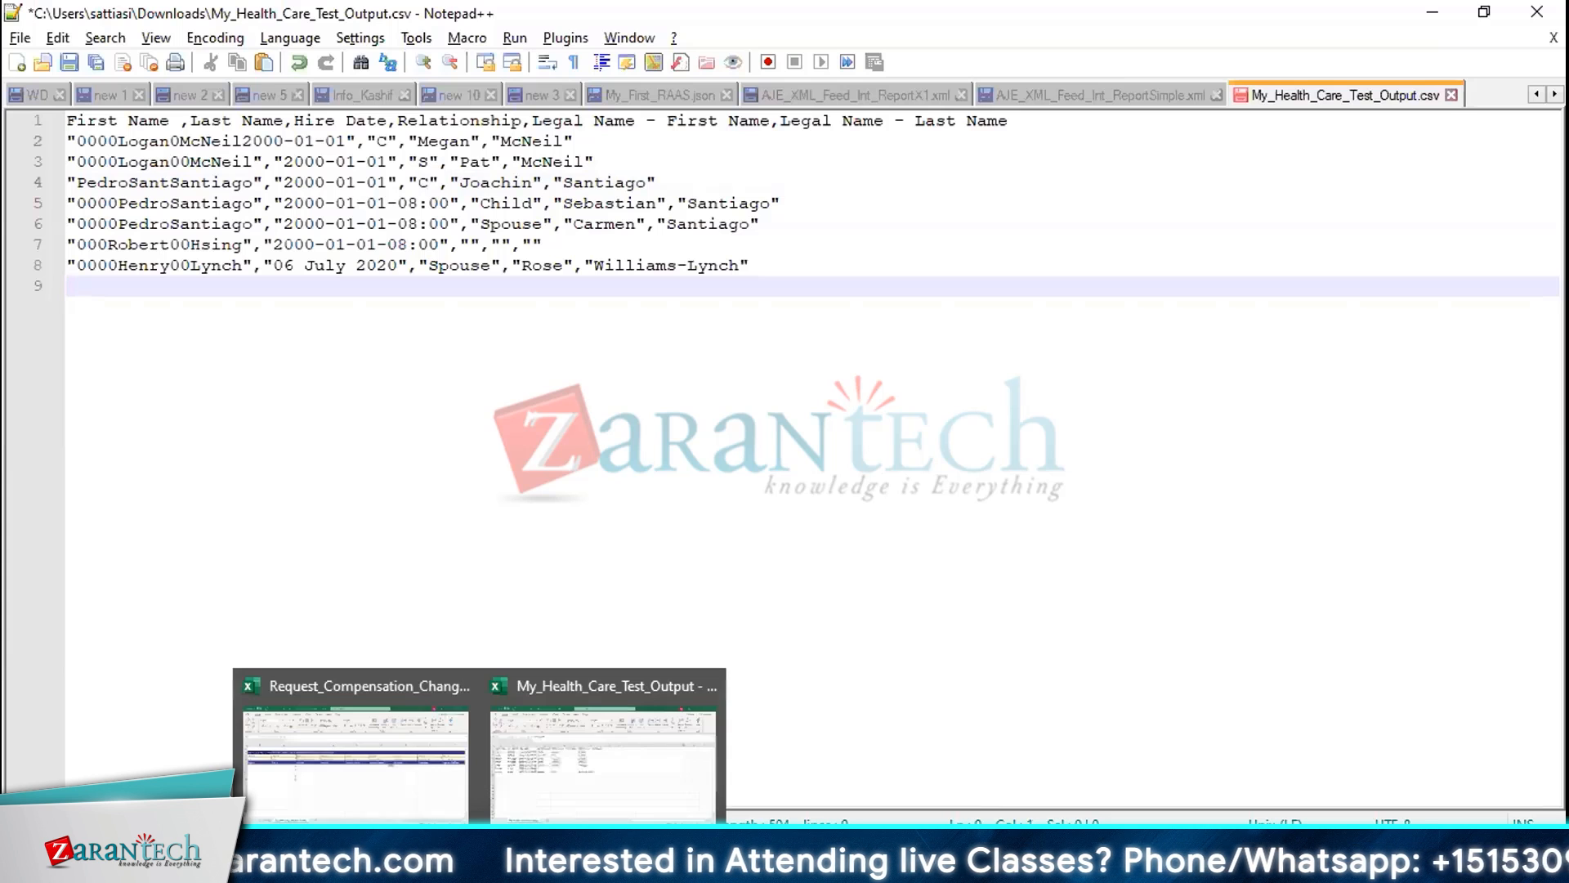
{"action": "left_click", "coordinate": [387, 770]}
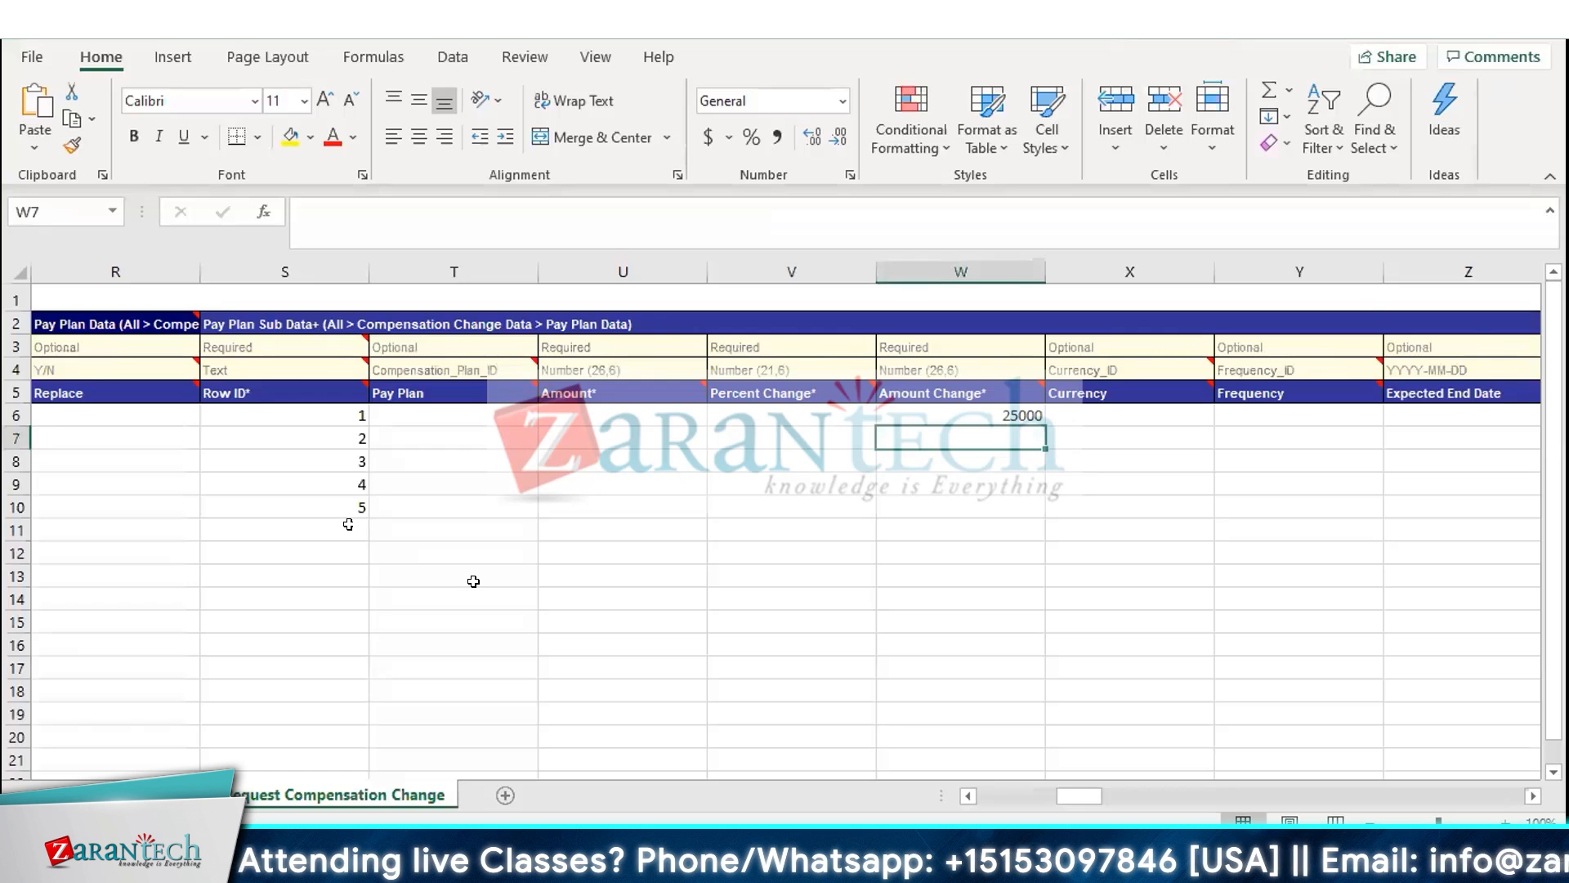
{"action": "scroll", "coordinate": [473, 582], "scroll_direction": "right", "scroll_amount": 3}
{"action": "scroll", "coordinate": [455, 565], "scroll_direction": "left", "scroll_amount": 6}
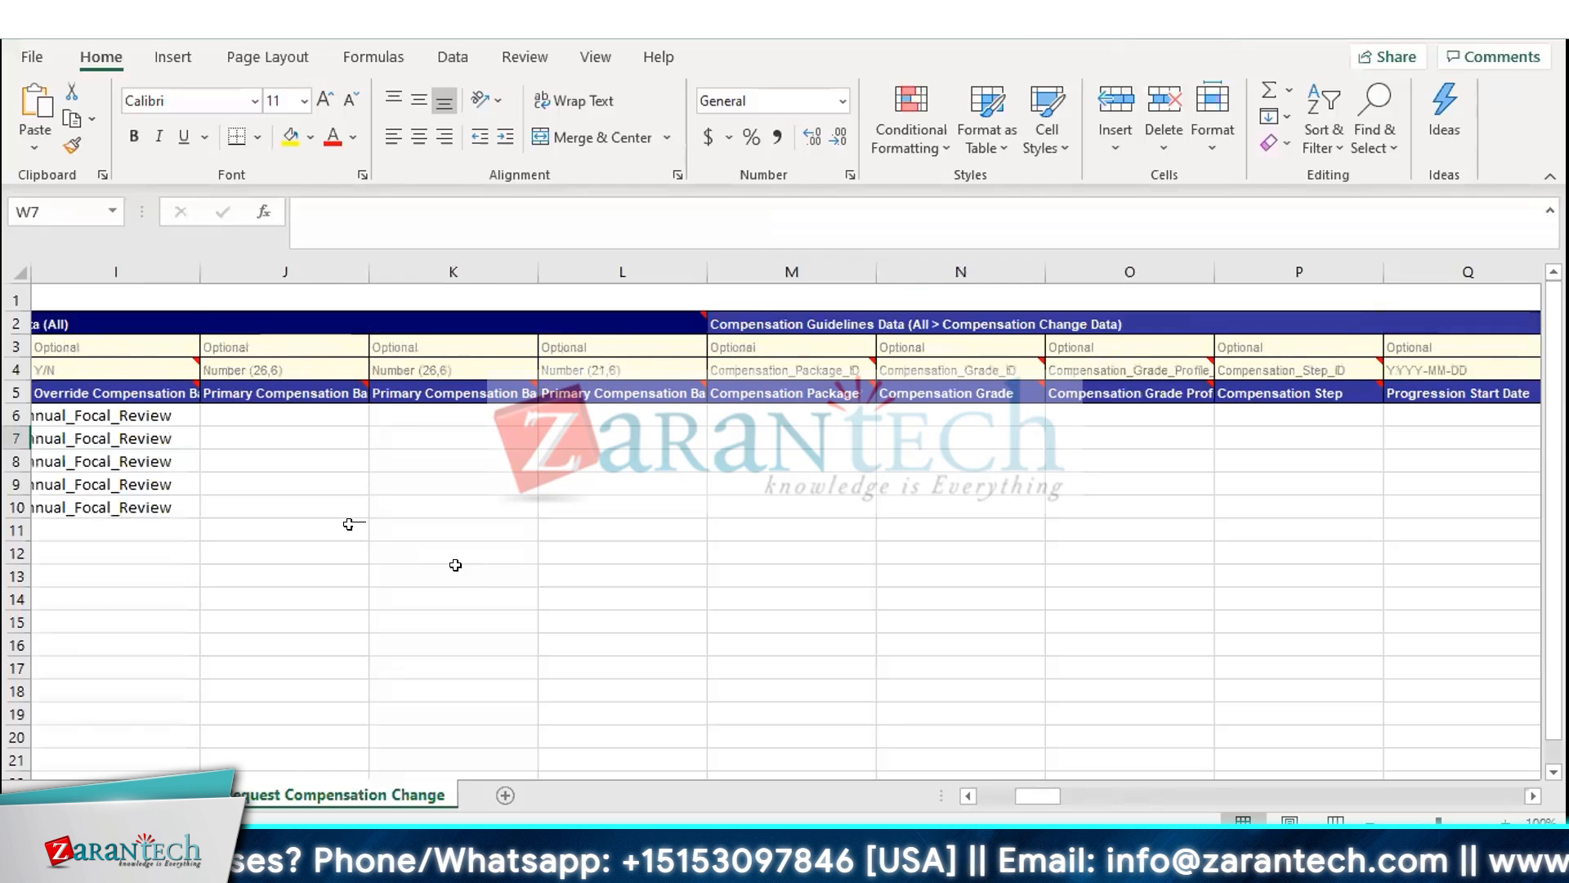
{"action": "scroll", "coordinate": [455, 565], "scroll_direction": "right", "scroll_amount": 7}
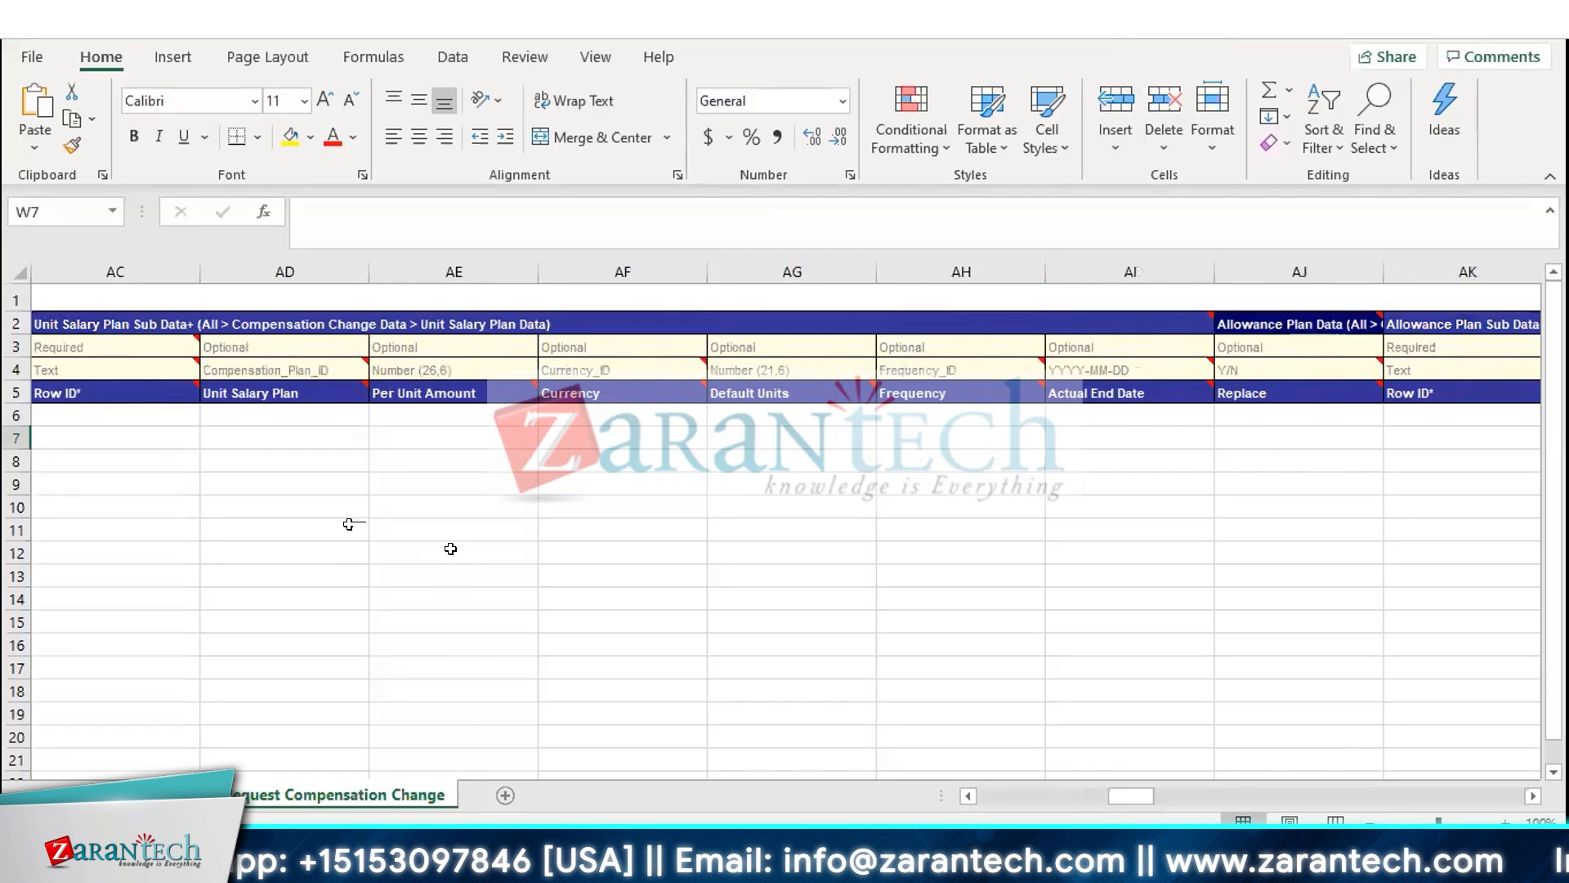
{"action": "scroll", "coordinate": [451, 549], "scroll_direction": "right", "scroll_amount": 3}
{"action": "key", "text": "ctrl+Home"}
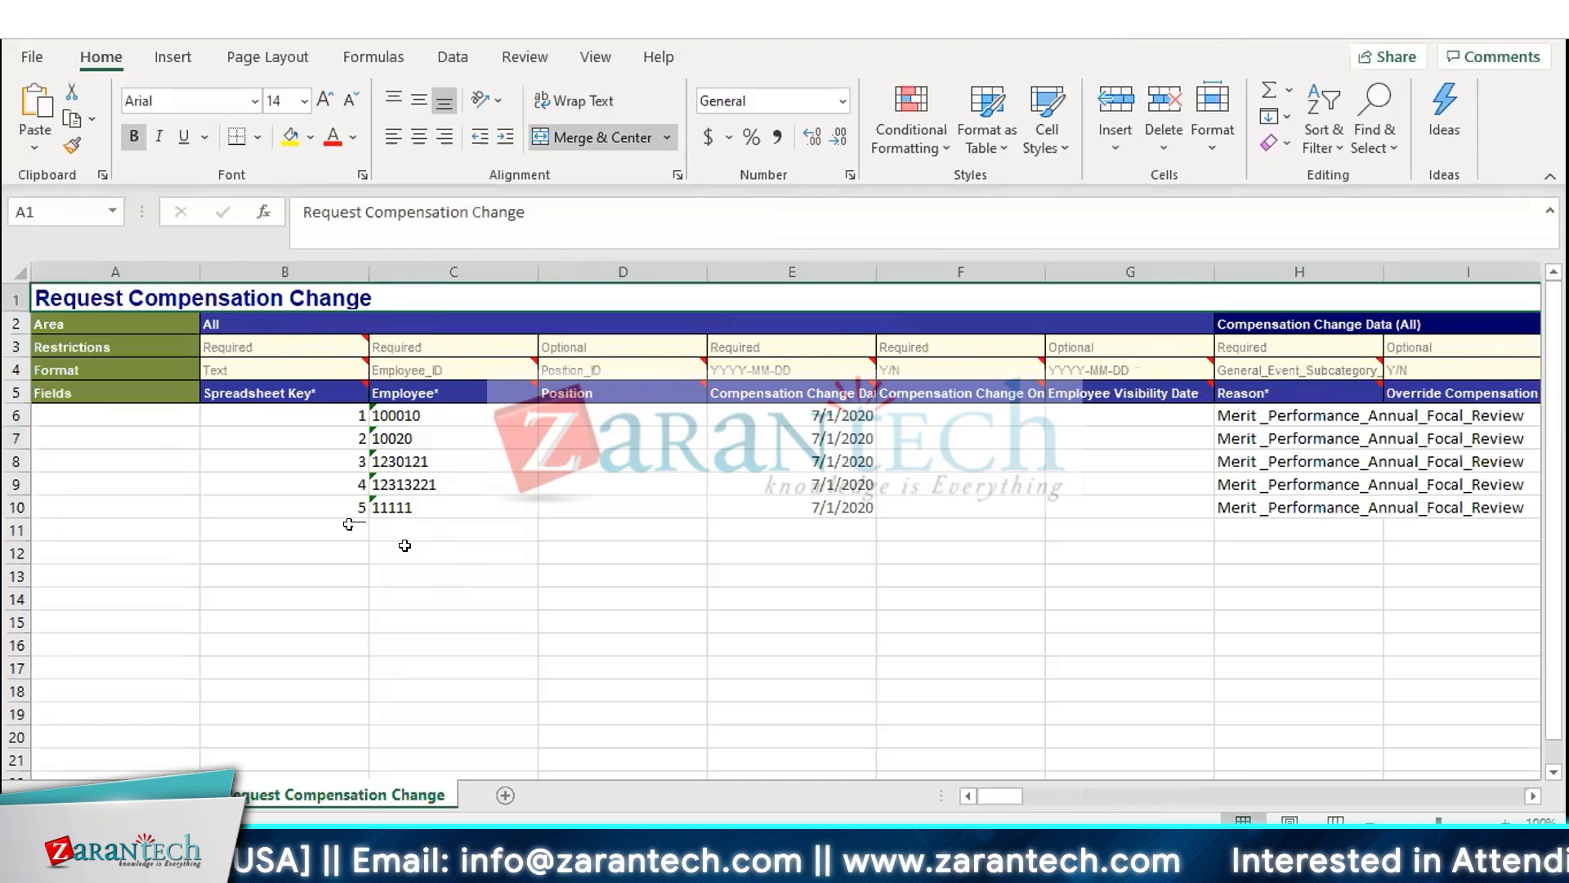
Copy the compensation change dates in E6:E10 into the Employee column C6:C10
{"action": "left_click_drag", "start_coordinate": [757, 410], "coordinate": [769, 508]}
{"action": "key", "text": "ctrl+c"}
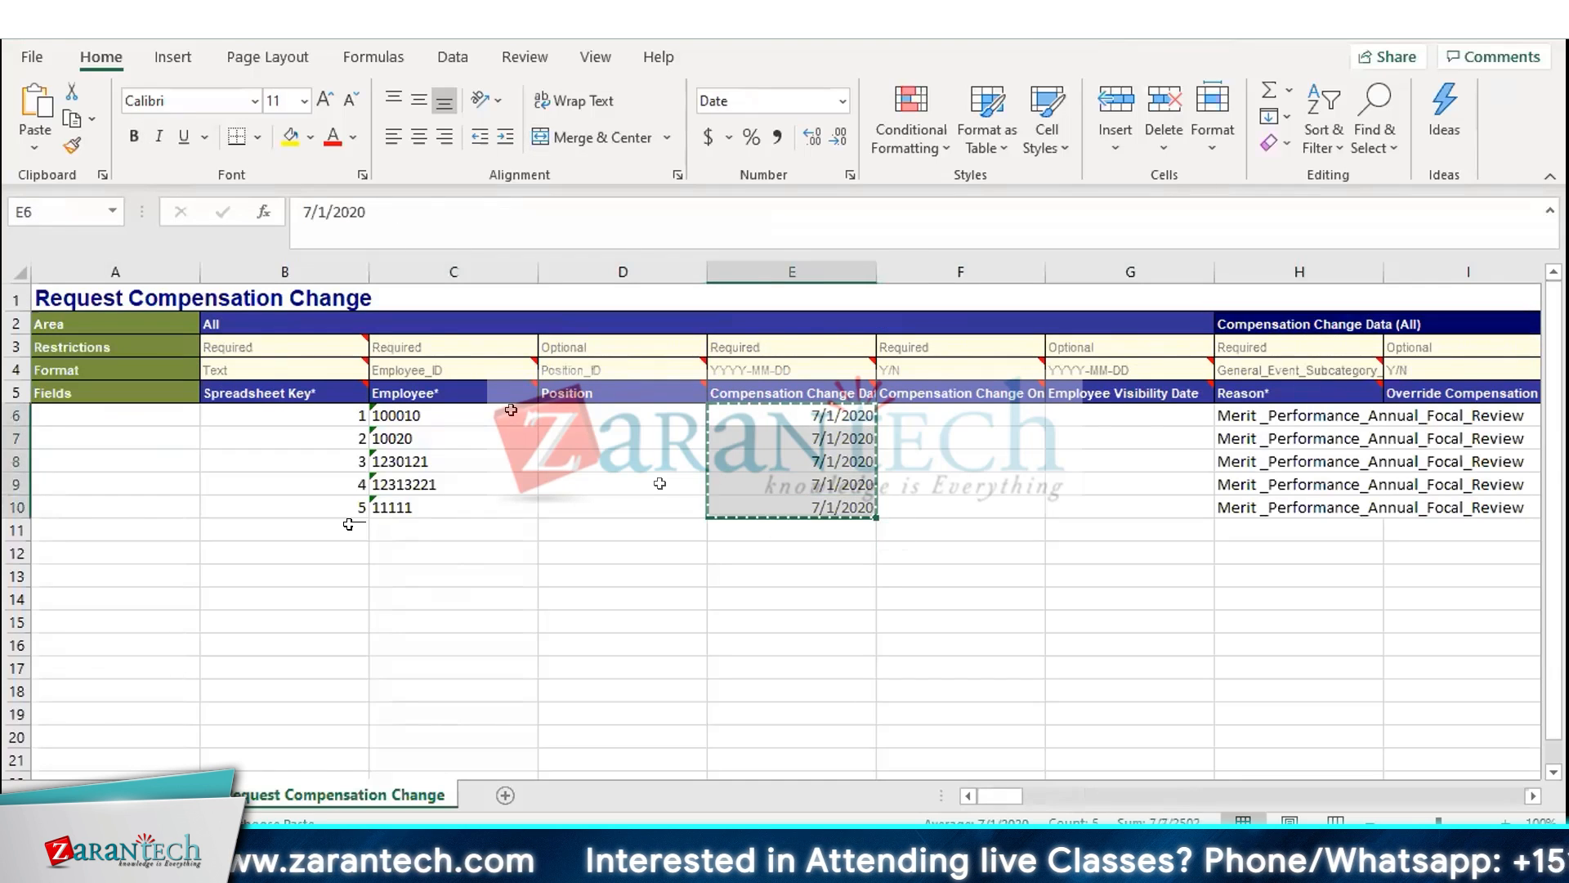
{"action": "left_click", "coordinate": [511, 414]}
{"action": "key", "text": "ctrl+v"}
Enter the positions 110, 111, 112, 123 and 124 in the Position column for rows 6 to 10
{"action": "left_click", "coordinate": [603, 412]}
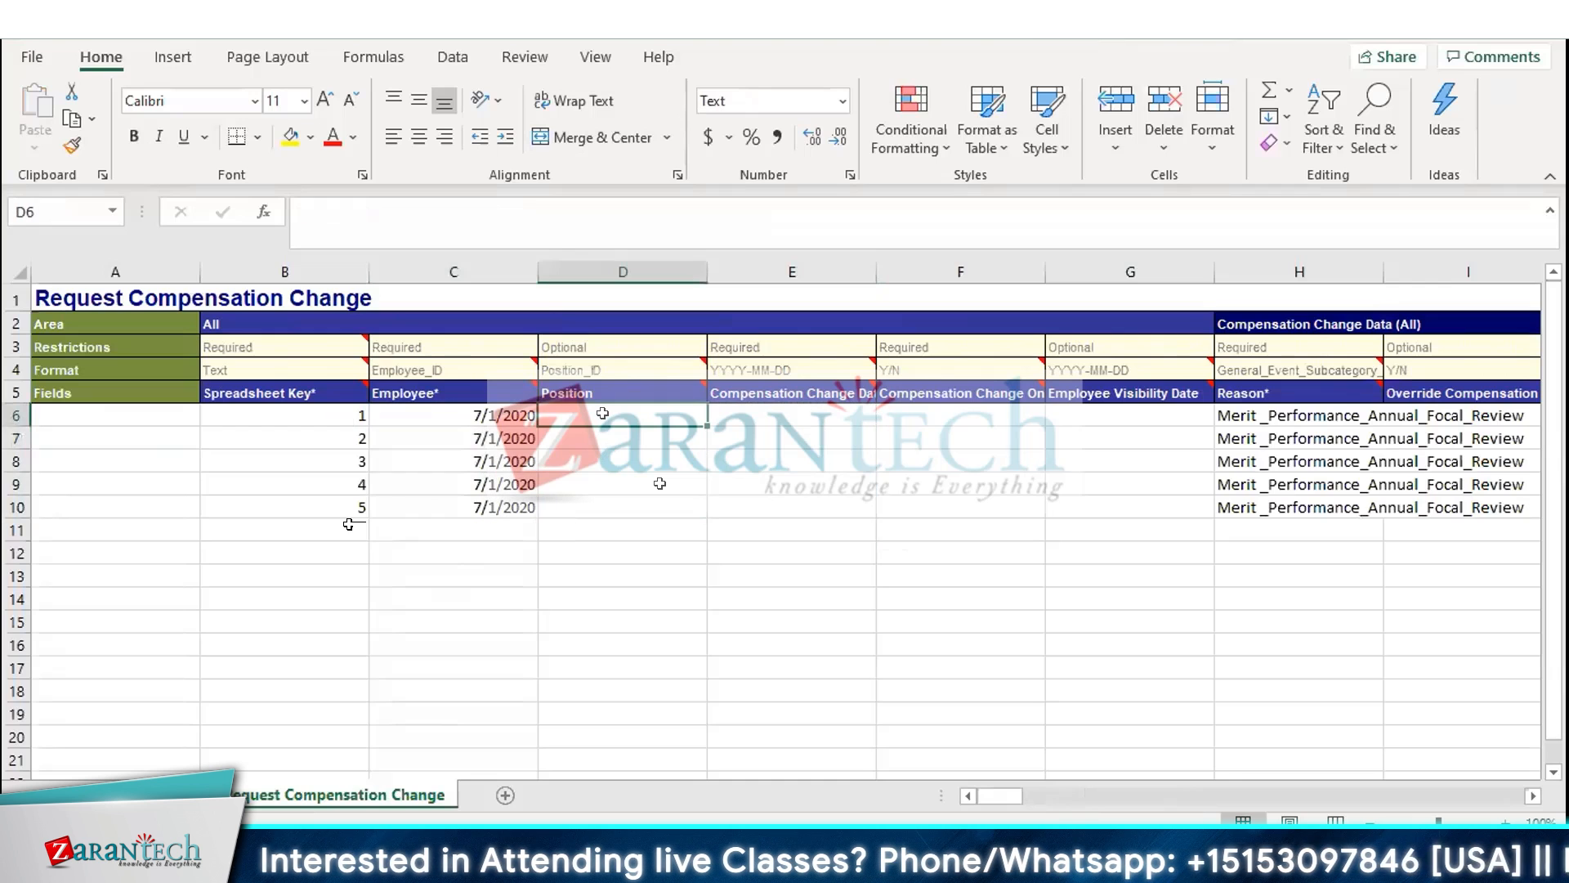
{"action": "type", "text": "110"}
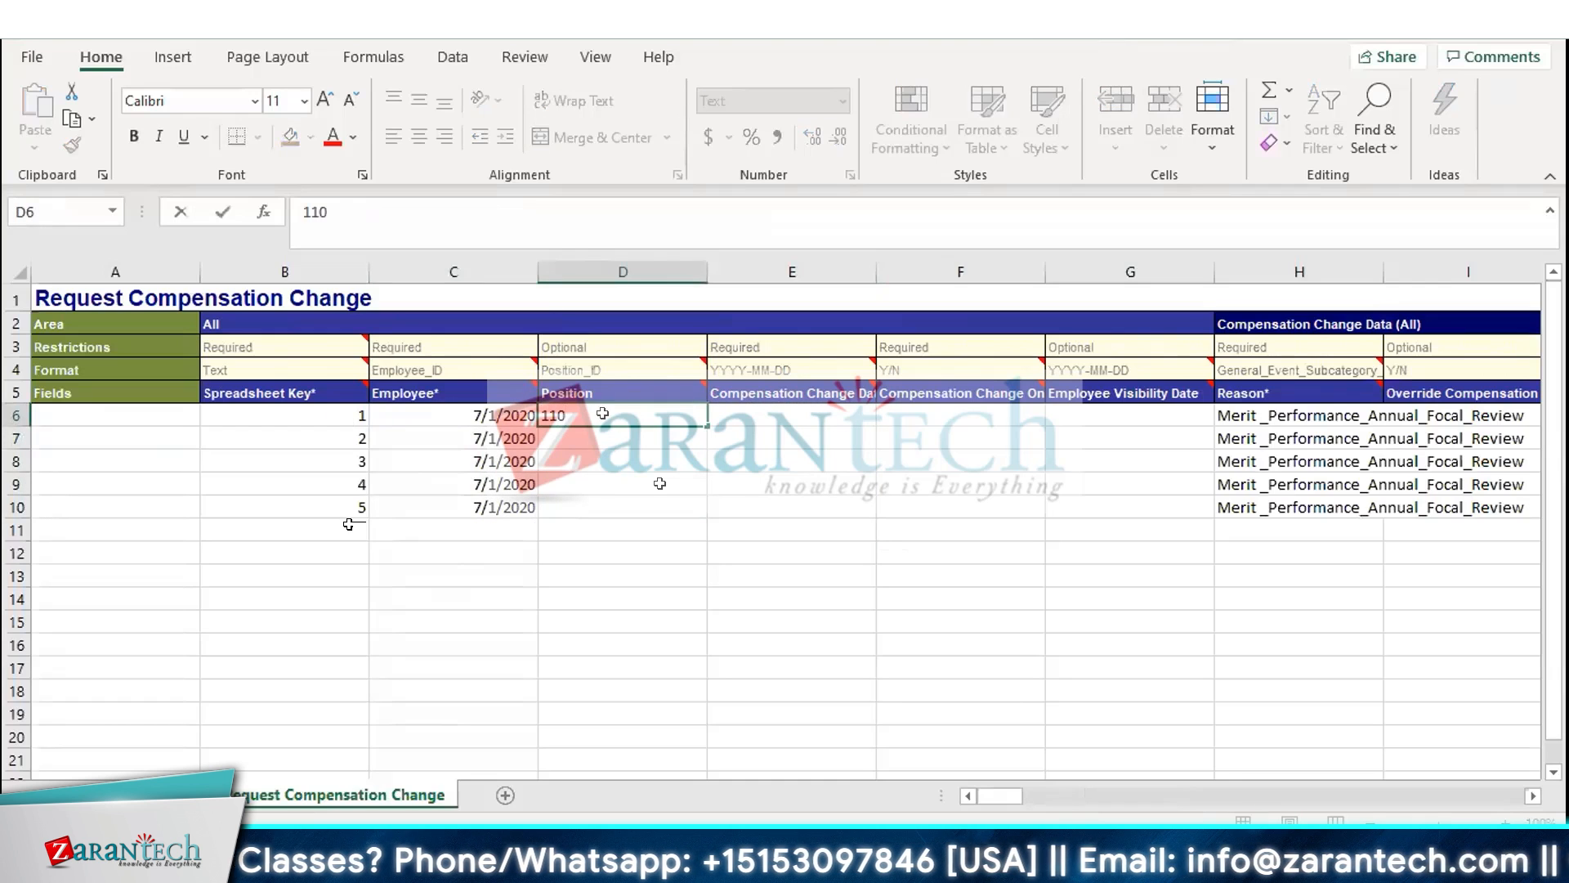
{"action": "key", "text": "Return"}
{"action": "type", "text": "111"}
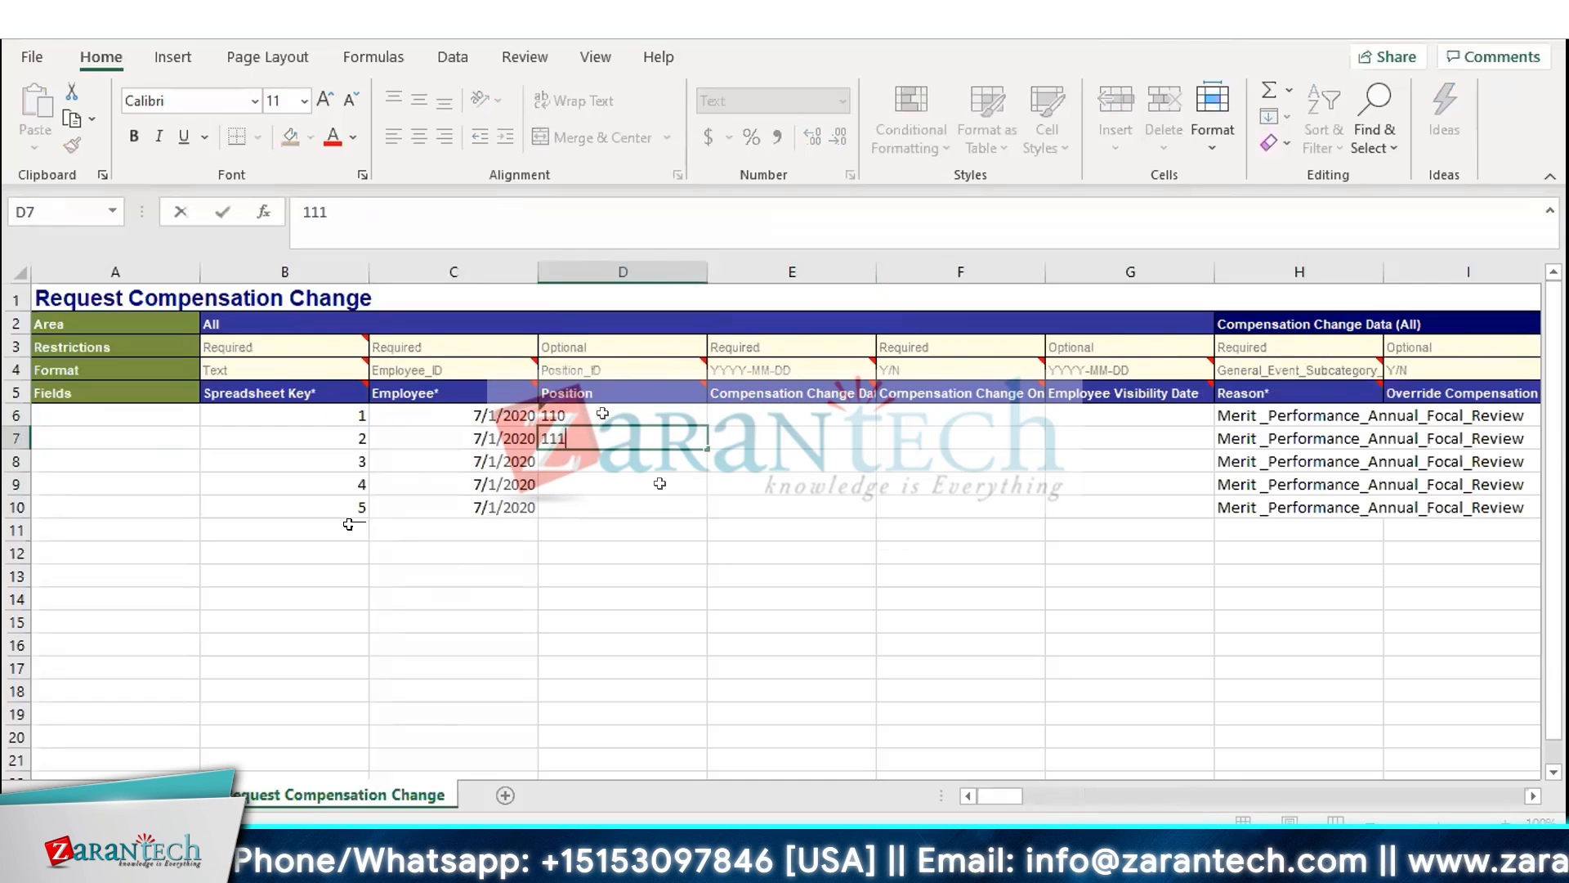
{"action": "key", "text": "Return"}
{"action": "type", "text": "112"}
{"action": "key", "text": "Return"}
{"action": "type", "text": "123"}
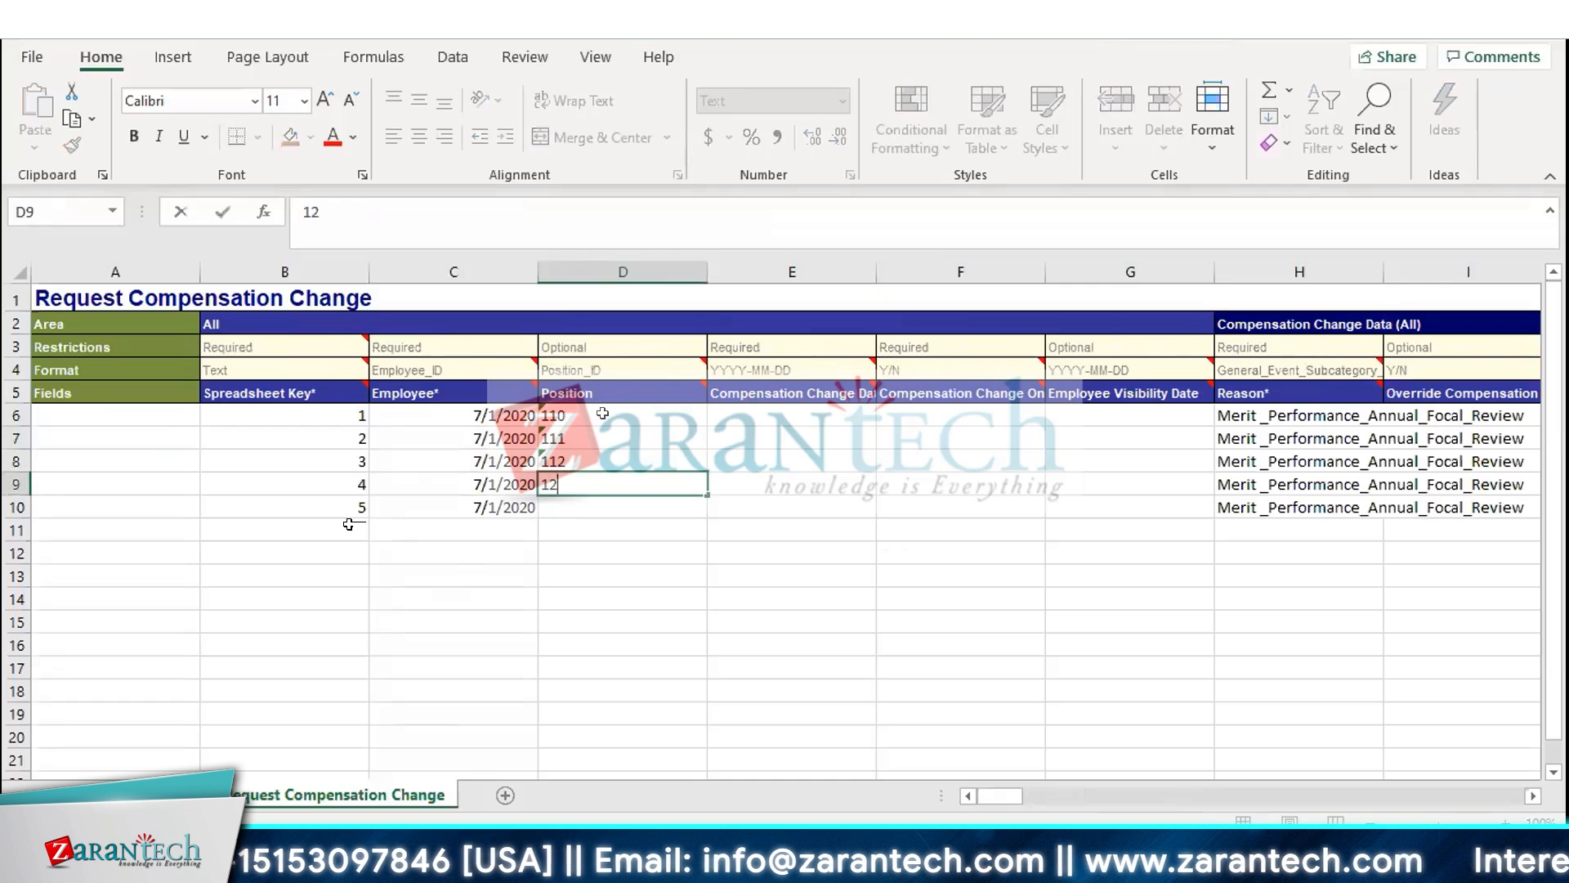
{"action": "key", "text": "Return"}
{"action": "type", "text": "124"}
{"action": "key", "text": "Return"}
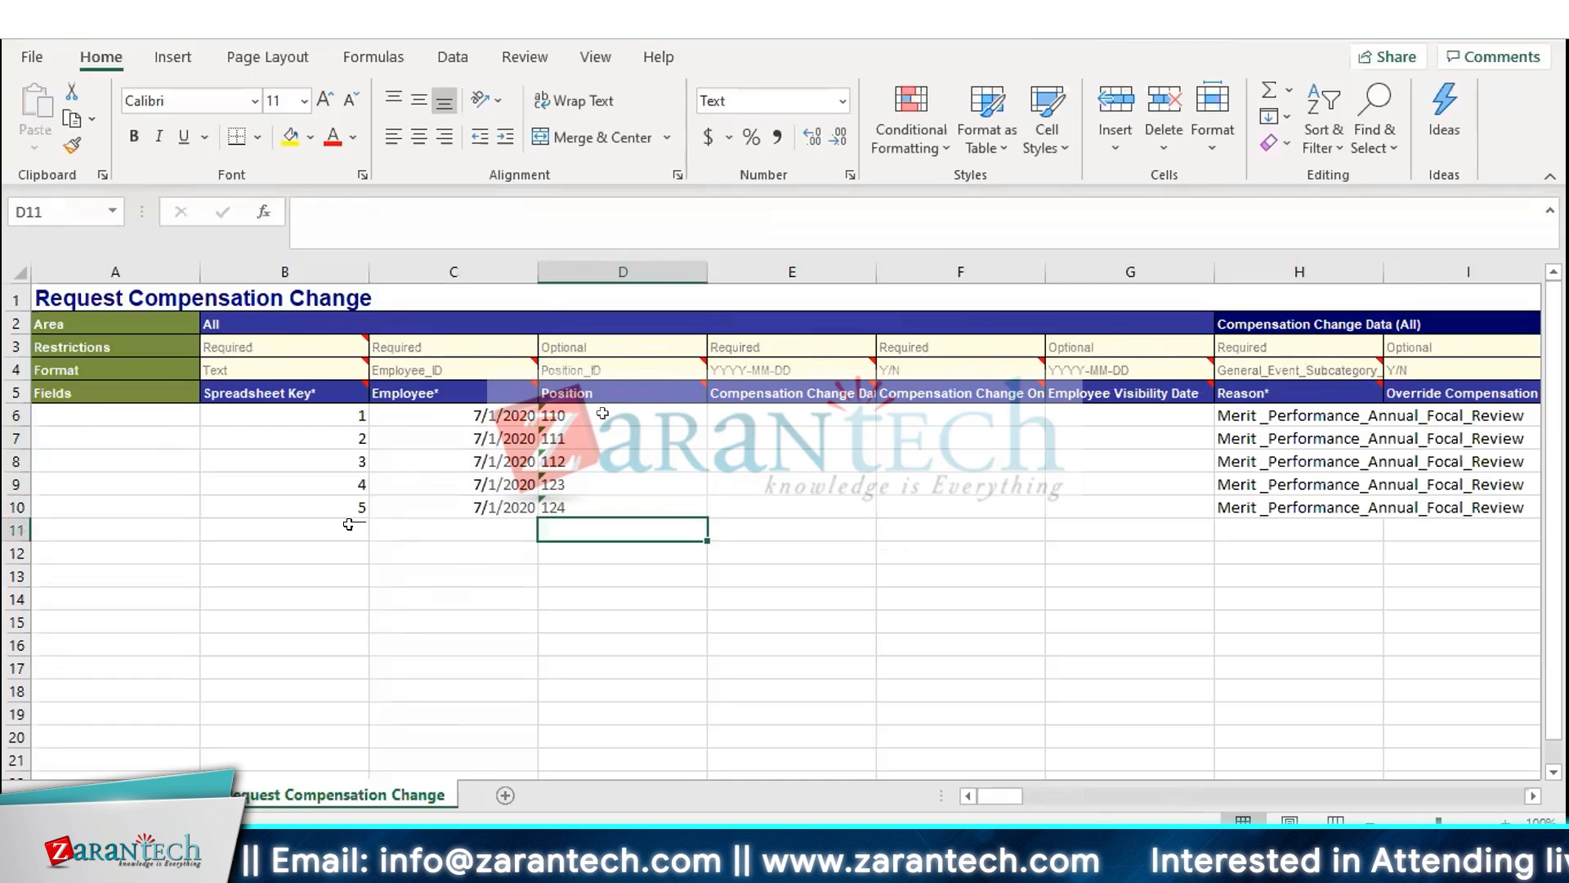
Move the position values 110 to 124 down into the Employee column at C11:C15
{"action": "key", "text": "Page_Down"}
{"action": "key", "text": "ctrl+Up"}
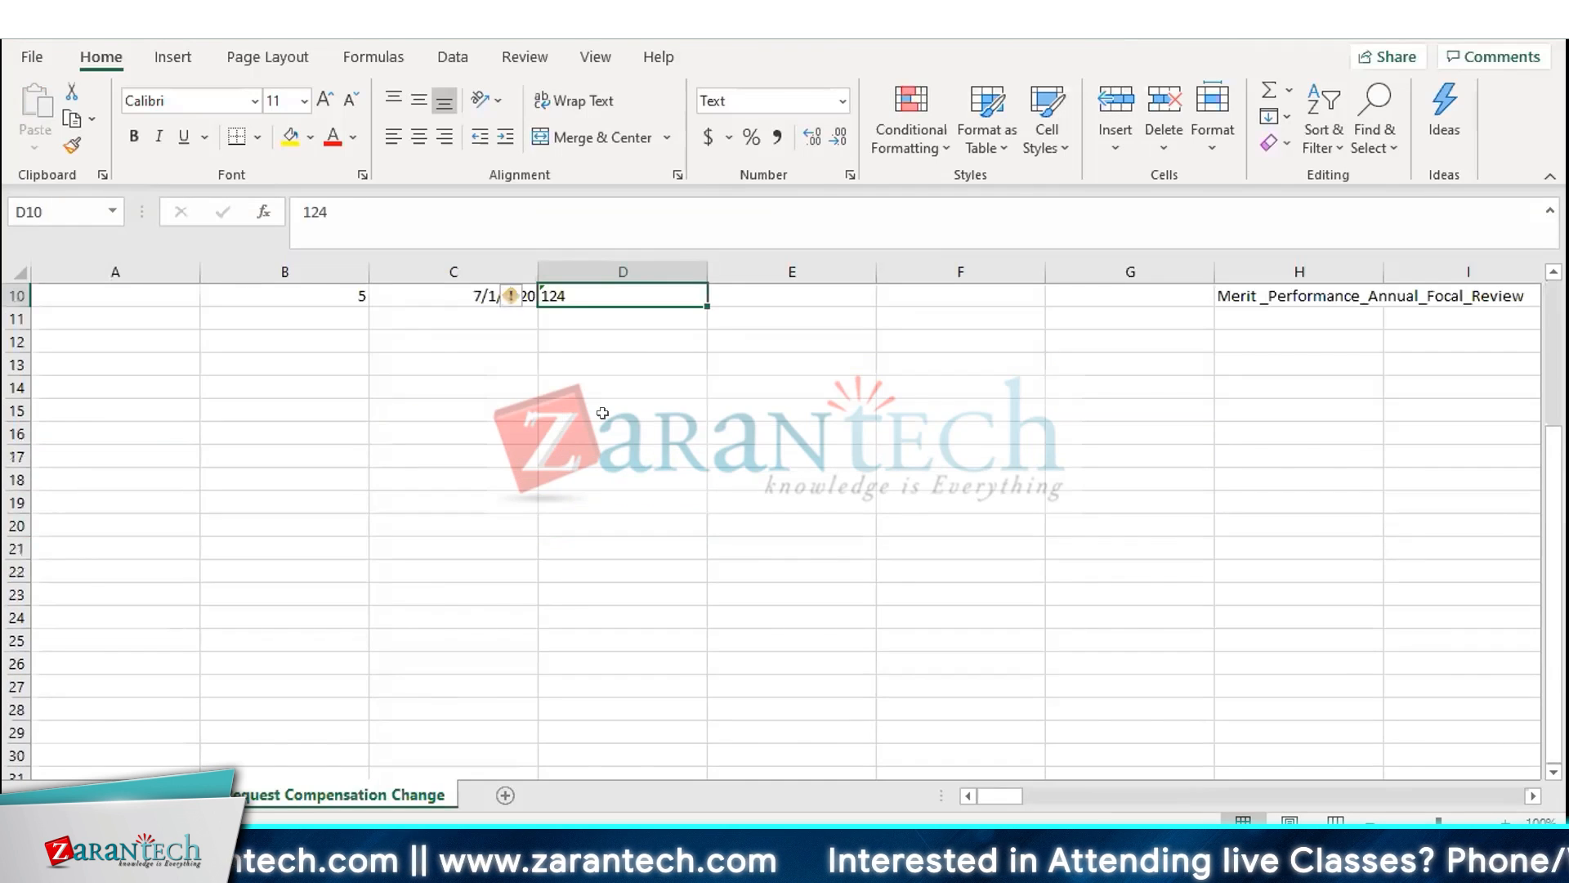
{"action": "scroll", "coordinate": [603, 413], "scroll_direction": "up", "scroll_amount": 3}
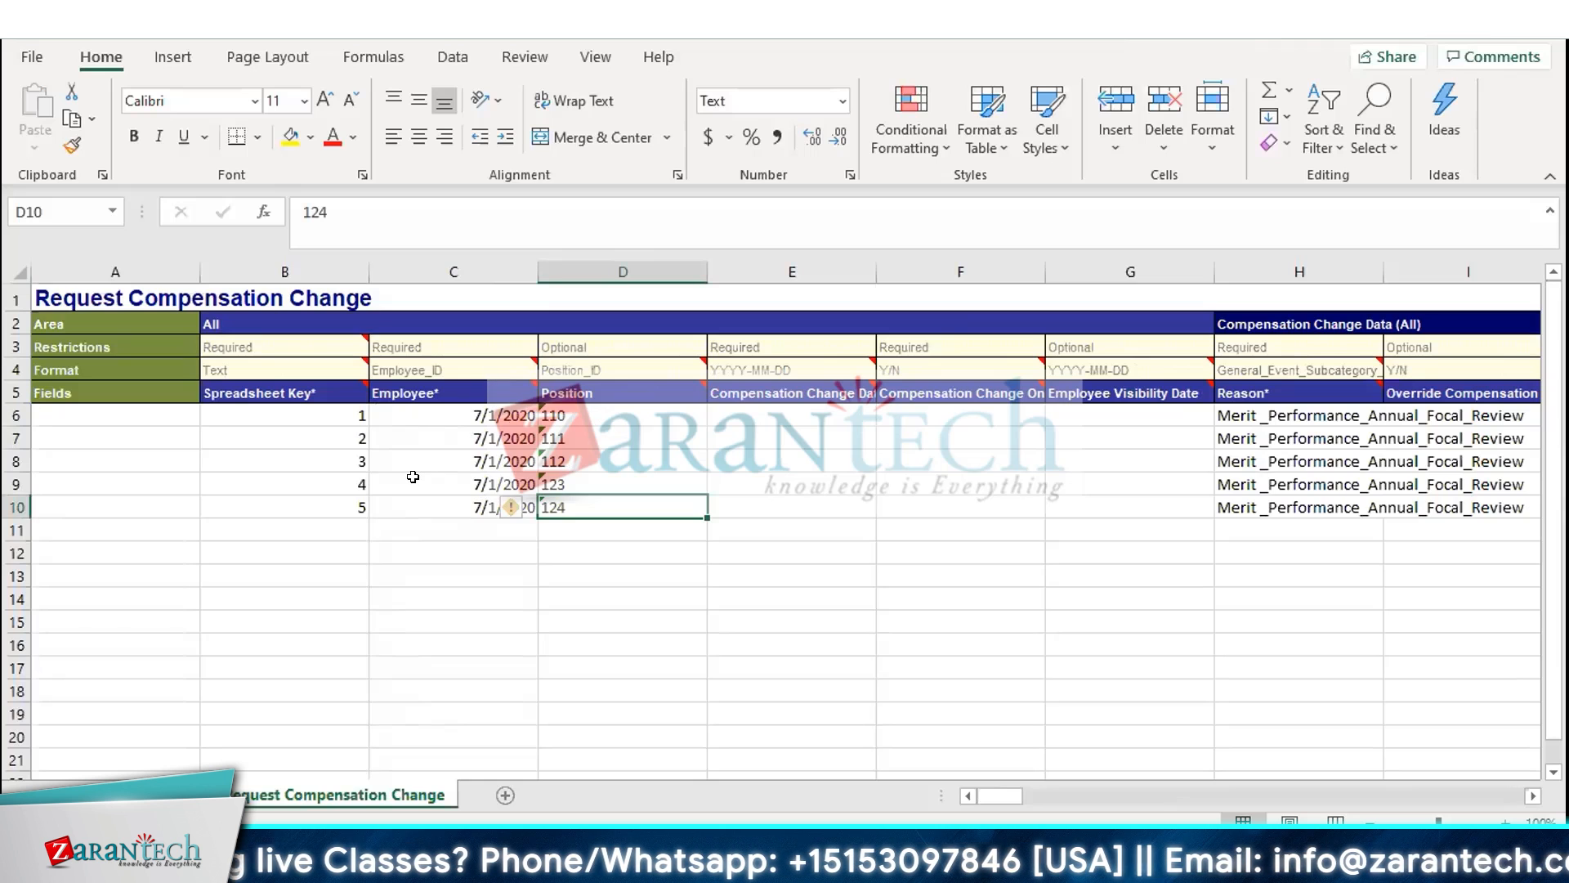
{"action": "key", "text": "shift+Up"}
{"action": "key", "text": "shift+Up"}
{"action": "key", "text": "shift+Up"}
{"action": "key", "text": "shift+Up"}
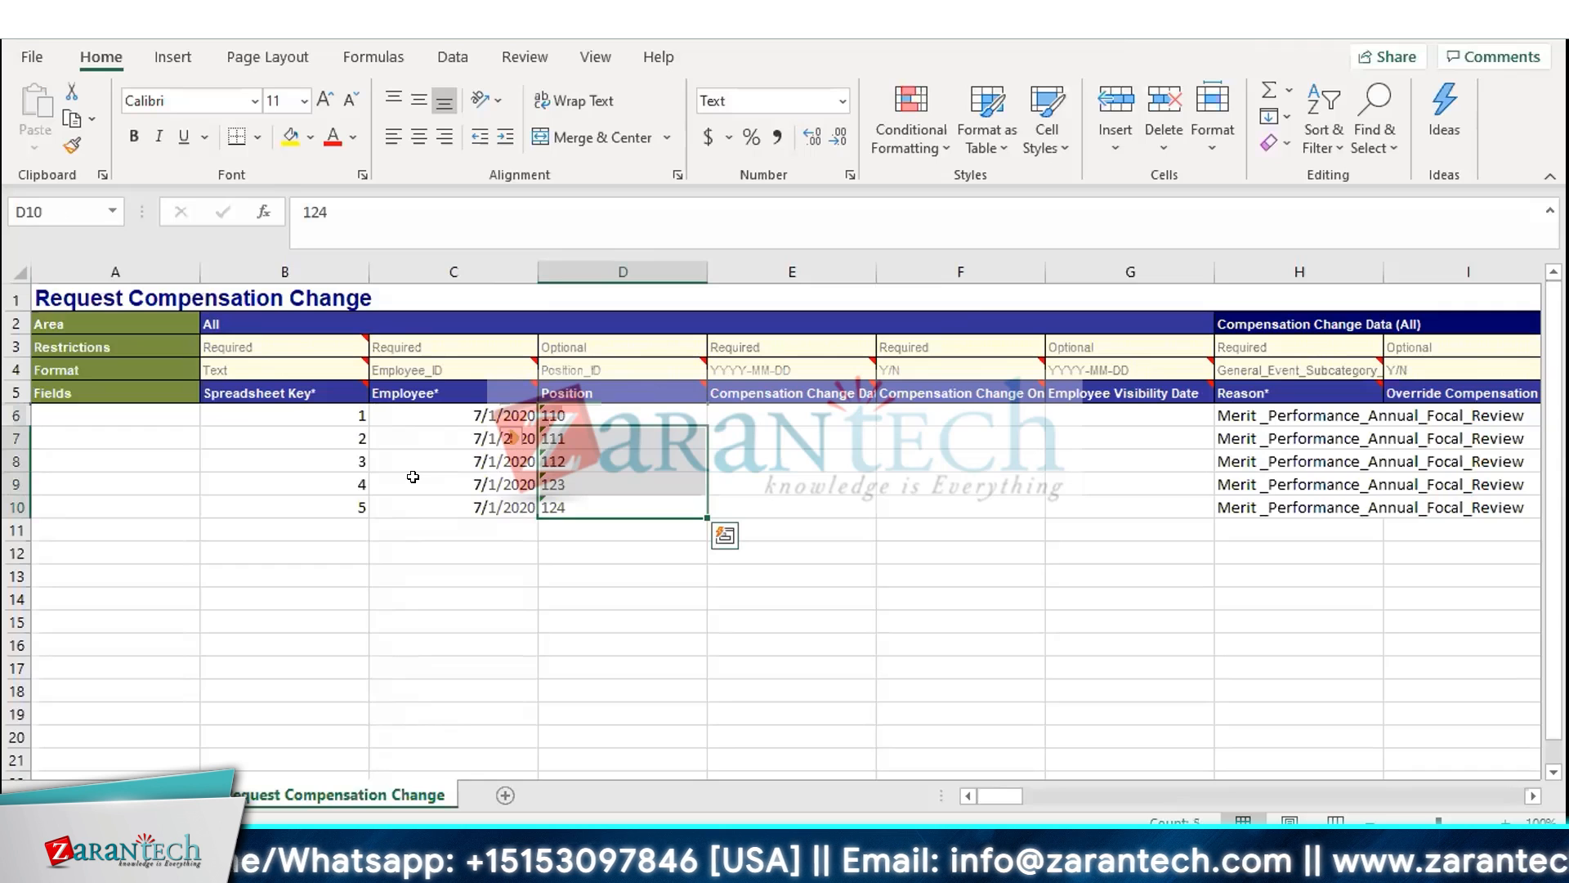
{"action": "key", "text": "ctrl+x"}
{"action": "key", "text": "Down"}
{"action": "key", "text": "Left"}
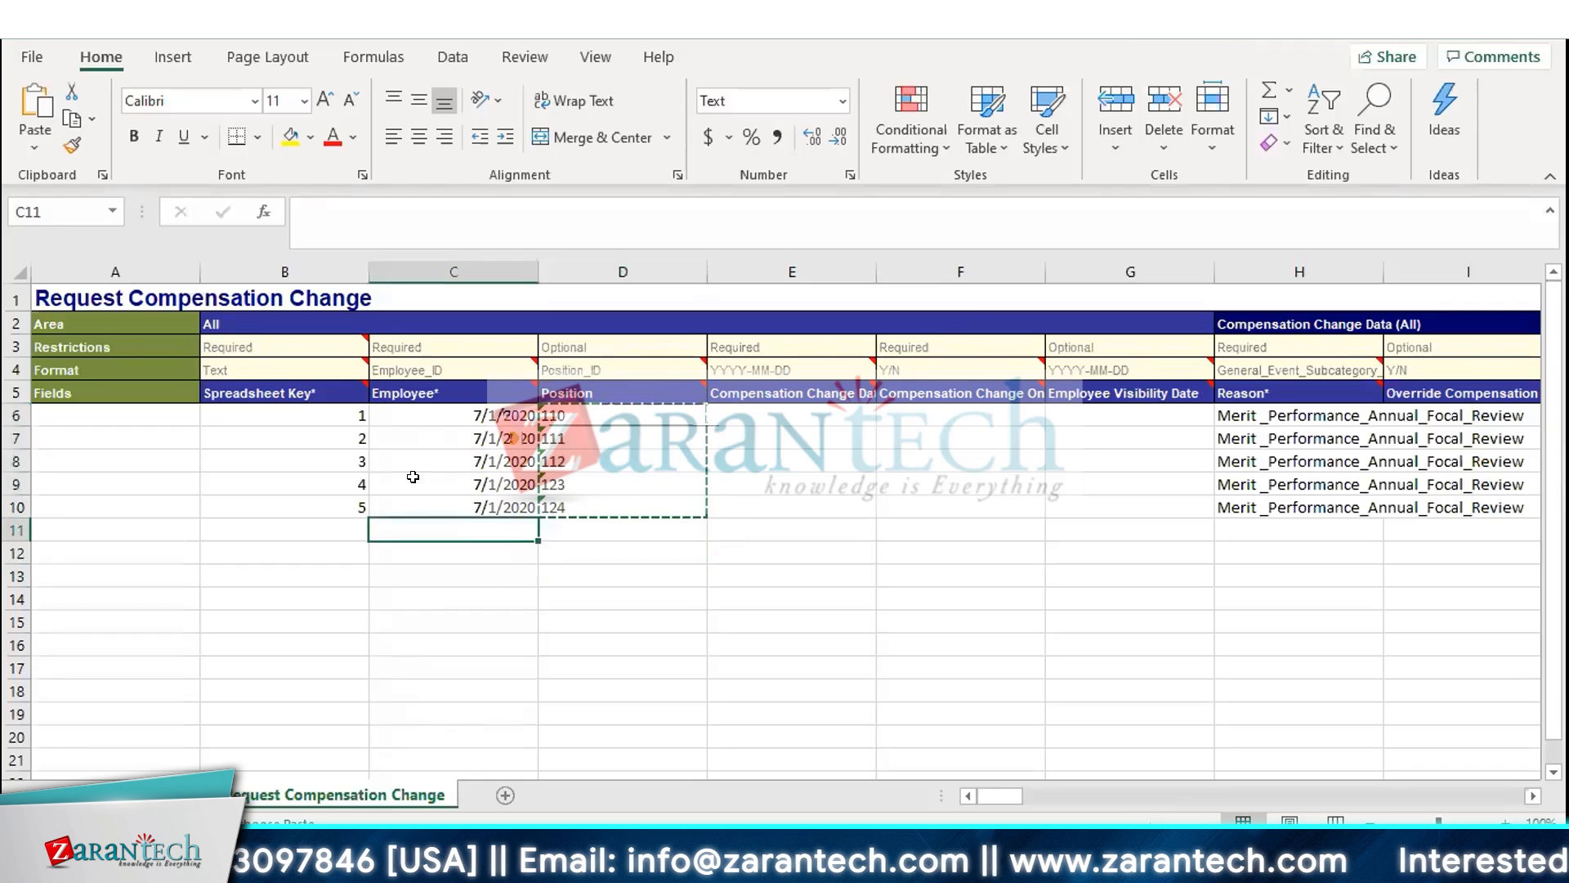
{"action": "key", "text": "ctrl+v"}
Move the dates from the Employee column C6:C10 into the Position column D6:D10
{"action": "left_click", "coordinate": [413, 477]}
{"action": "key", "text": "Up"}
{"action": "key", "text": "Up"}
{"action": "key", "text": "Up"}
{"action": "key", "text": "shift+Down"}
{"action": "key", "text": "shift+Down"}
{"action": "key", "text": "shift+Down"}
{"action": "key", "text": "shift+Down"}
{"action": "key", "text": "shift+Down"}
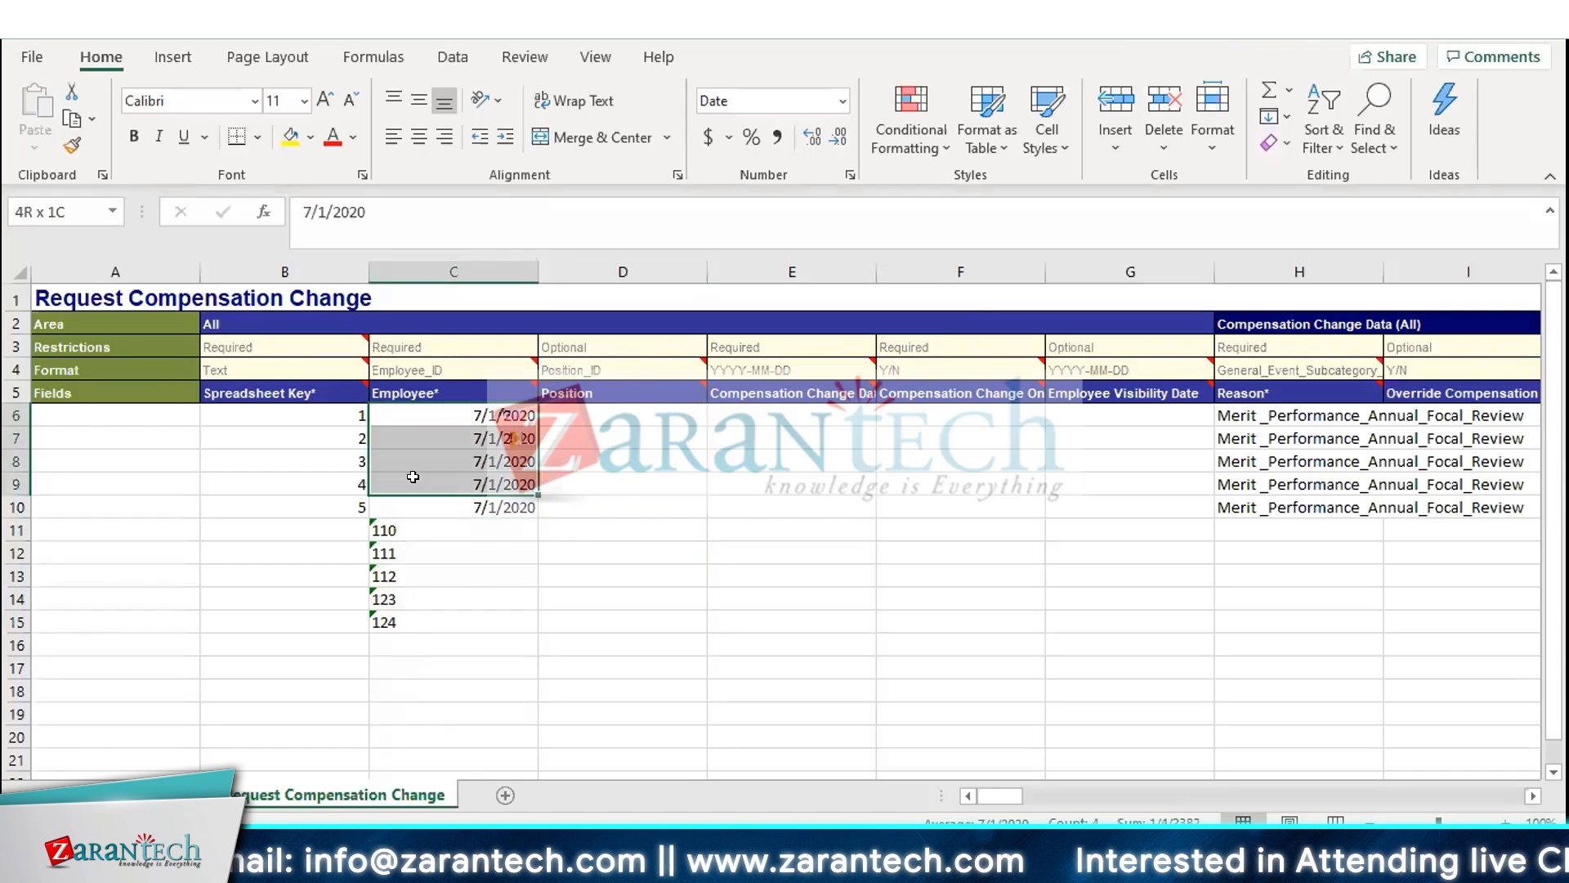
{"action": "key", "text": "shift+Up"}
{"action": "key", "text": "ctrl+x"}
{"action": "key", "text": "Right"}
{"action": "key", "text": "Right"}
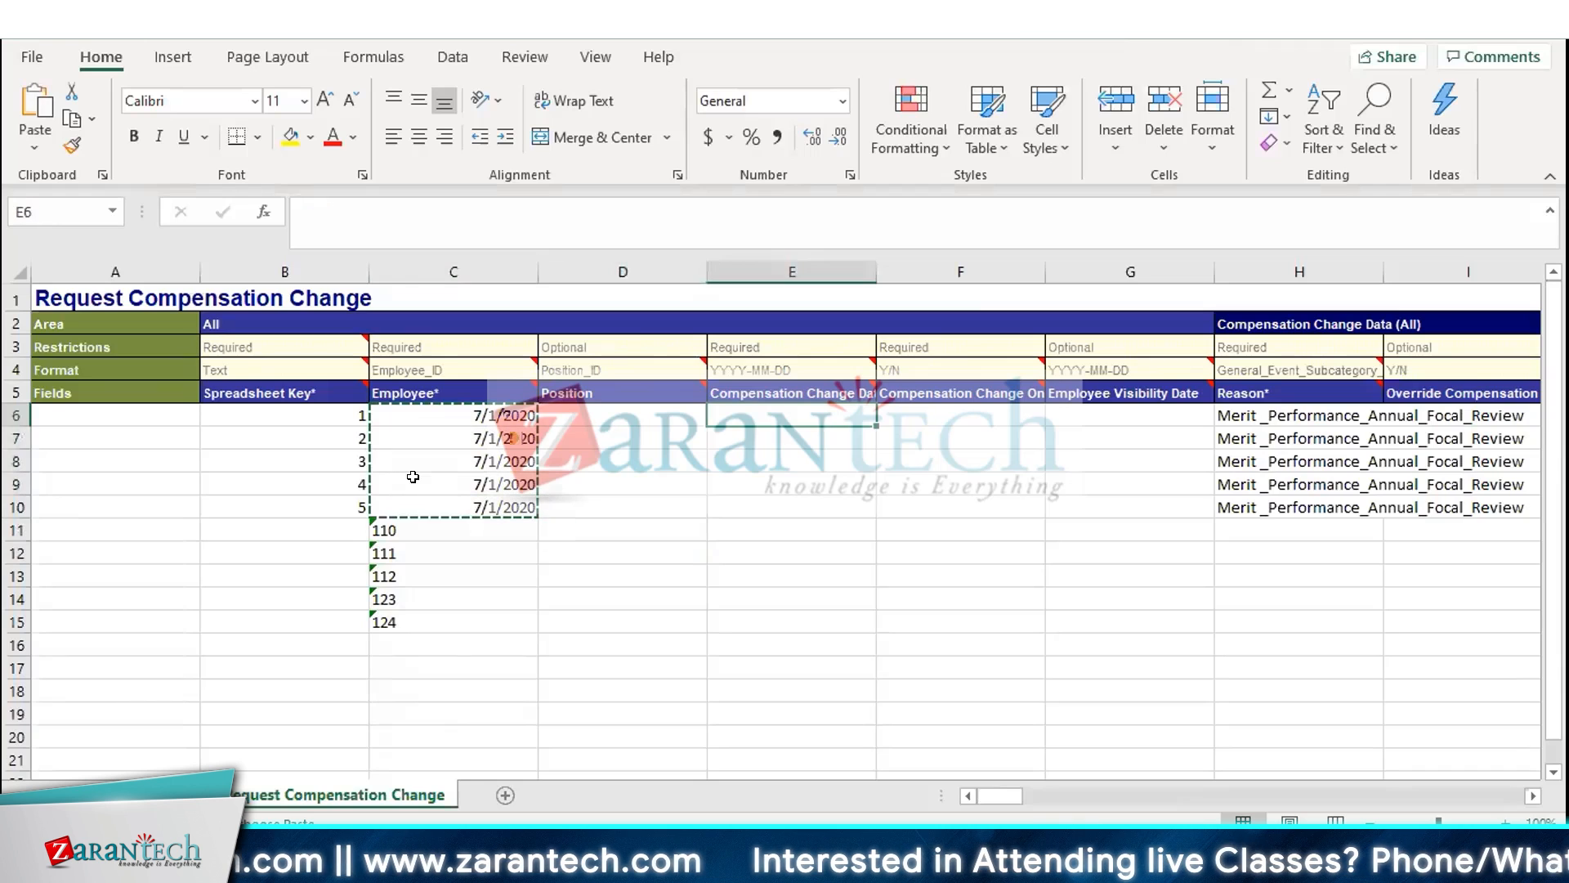
{"action": "key", "text": "Left"}
{"action": "key", "text": "ctrl+v"}
Move the values 110 to 124 from C11:C15 up into the Employee column C6:C10
{"action": "key", "text": "Left"}
{"action": "key", "text": "Down"}
{"action": "key", "text": "Down"}
{"action": "key", "text": "Down"}
{"action": "key", "text": "Down"}
{"action": "key", "text": "Down"}
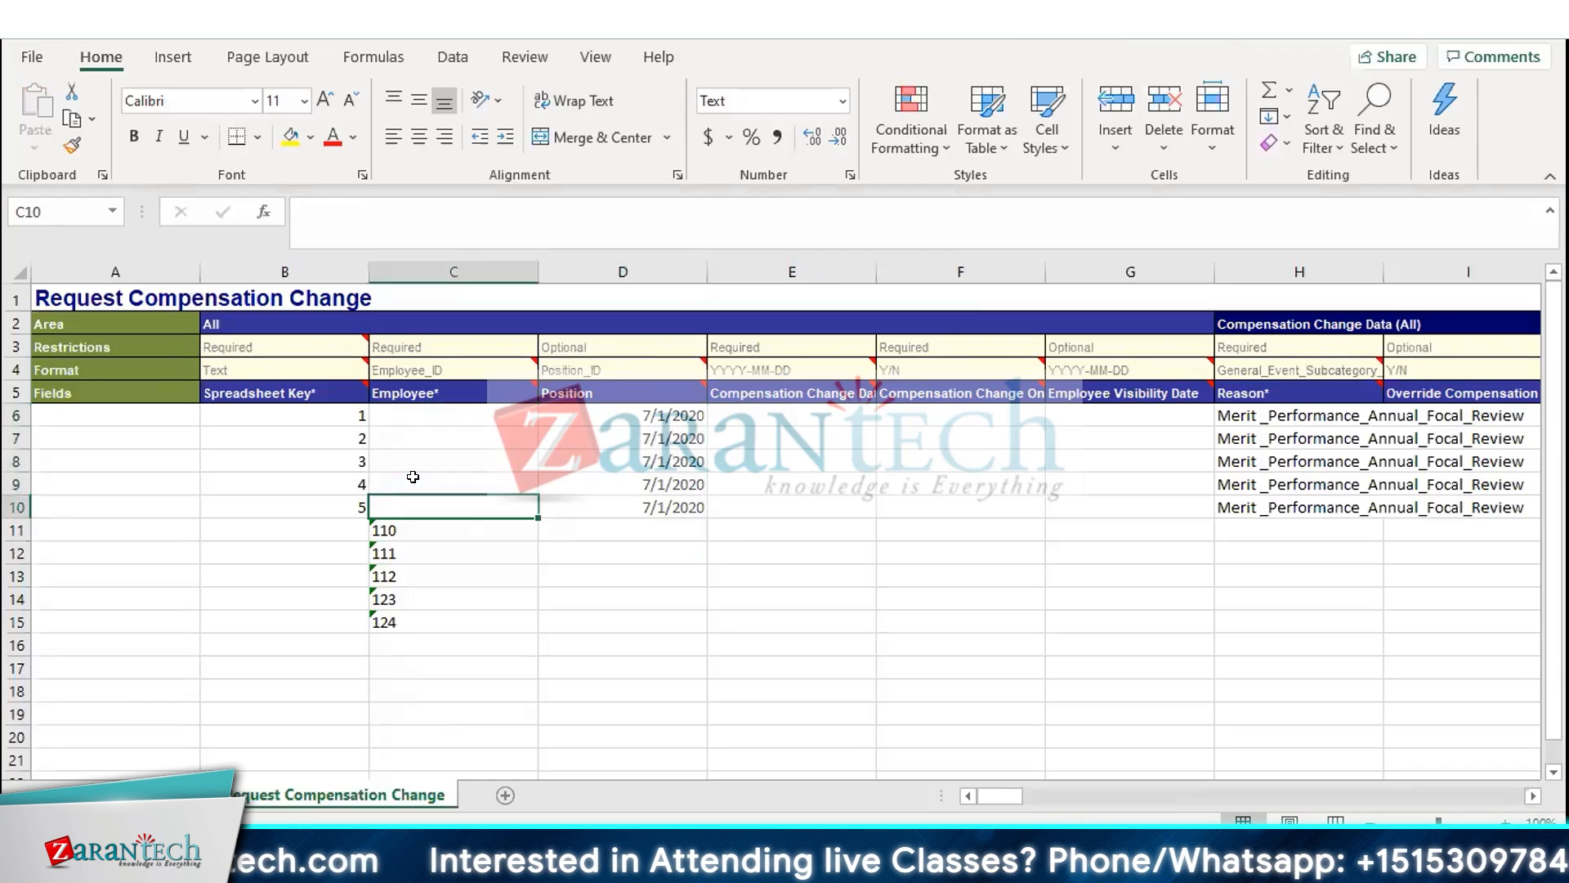
{"action": "key", "text": "shift+Down"}
{"action": "key", "text": "shift+Down"}
{"action": "key", "text": "shift+Down"}
{"action": "key", "text": "shift+Down"}
{"action": "key", "text": "ctrl+x"}
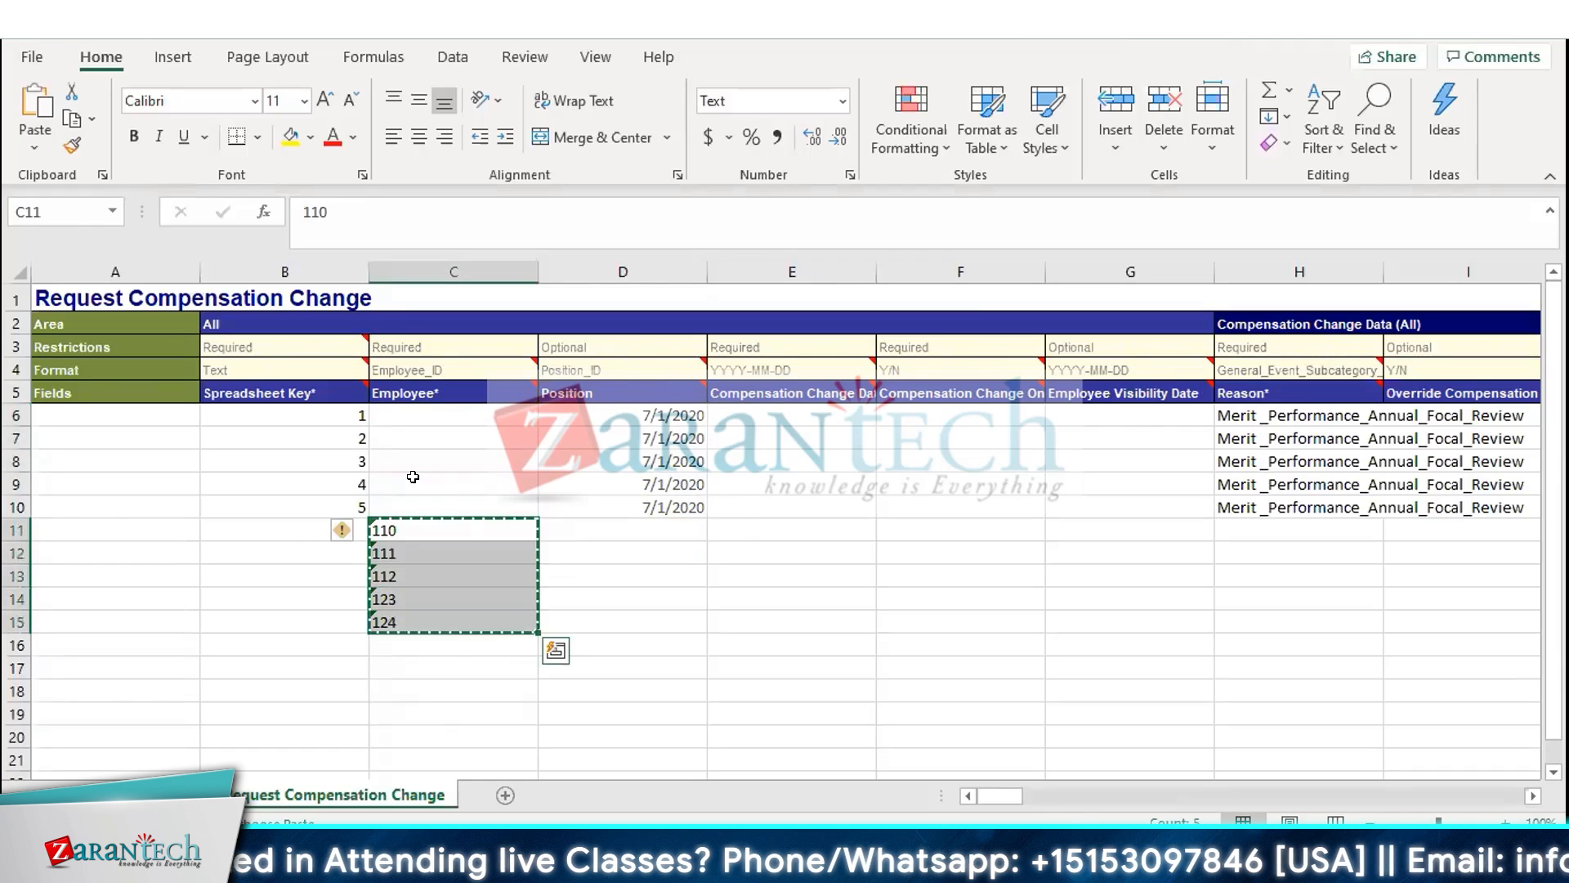
{"action": "key", "text": "Up"}
{"action": "key", "text": "Up"}
{"action": "key", "text": "Up"}
{"action": "key", "text": "Up"}
{"action": "key", "text": "Up"}
{"action": "key", "text": "ctrl+v"}
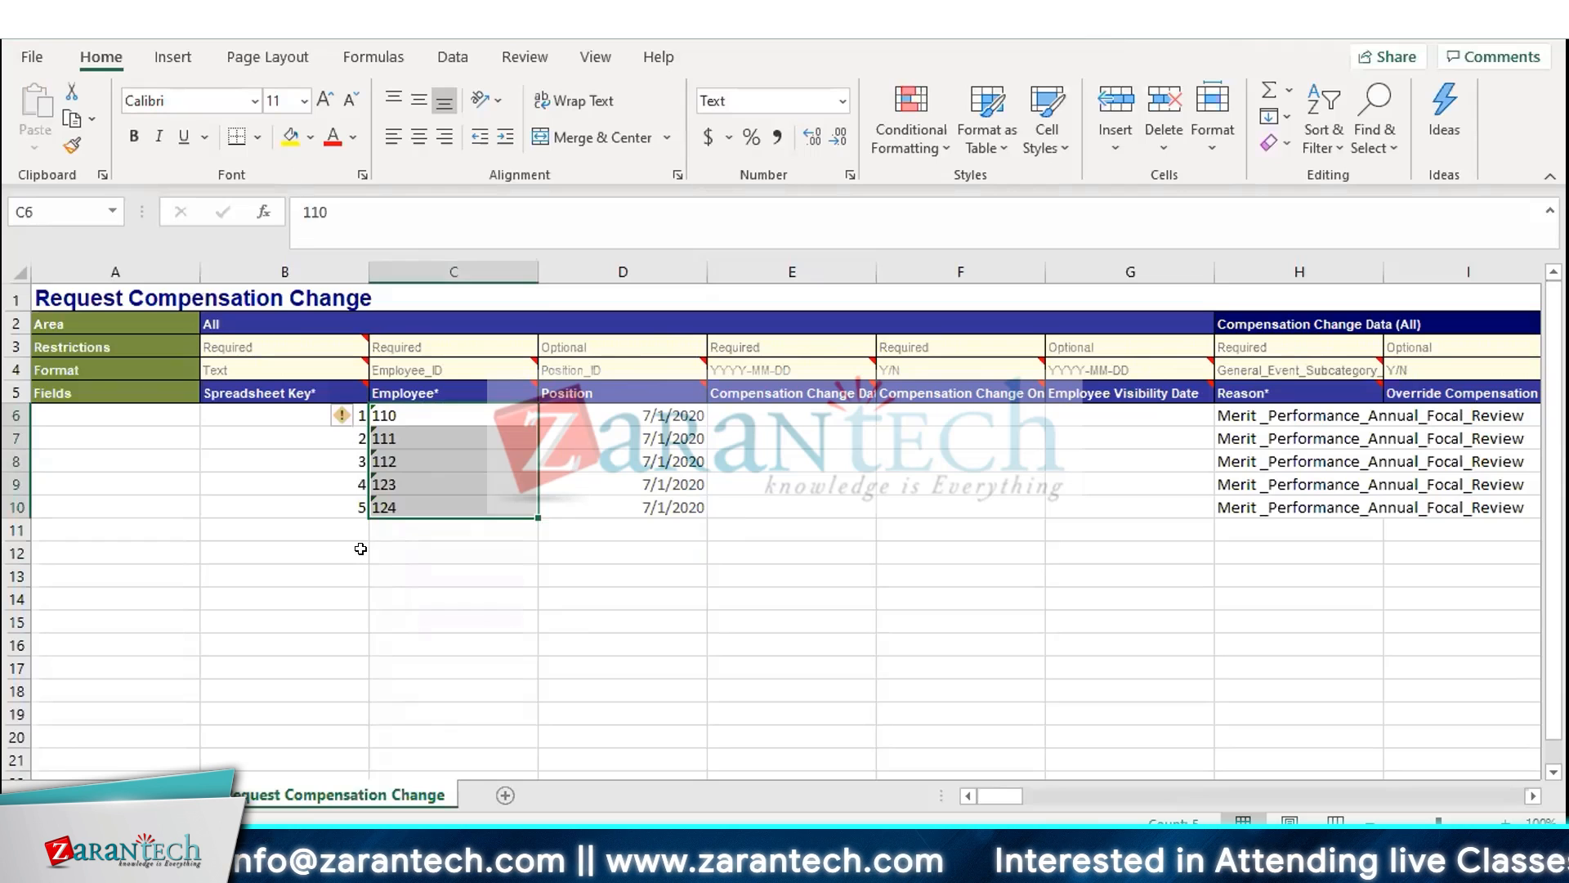
{"action": "key", "text": "Down"}
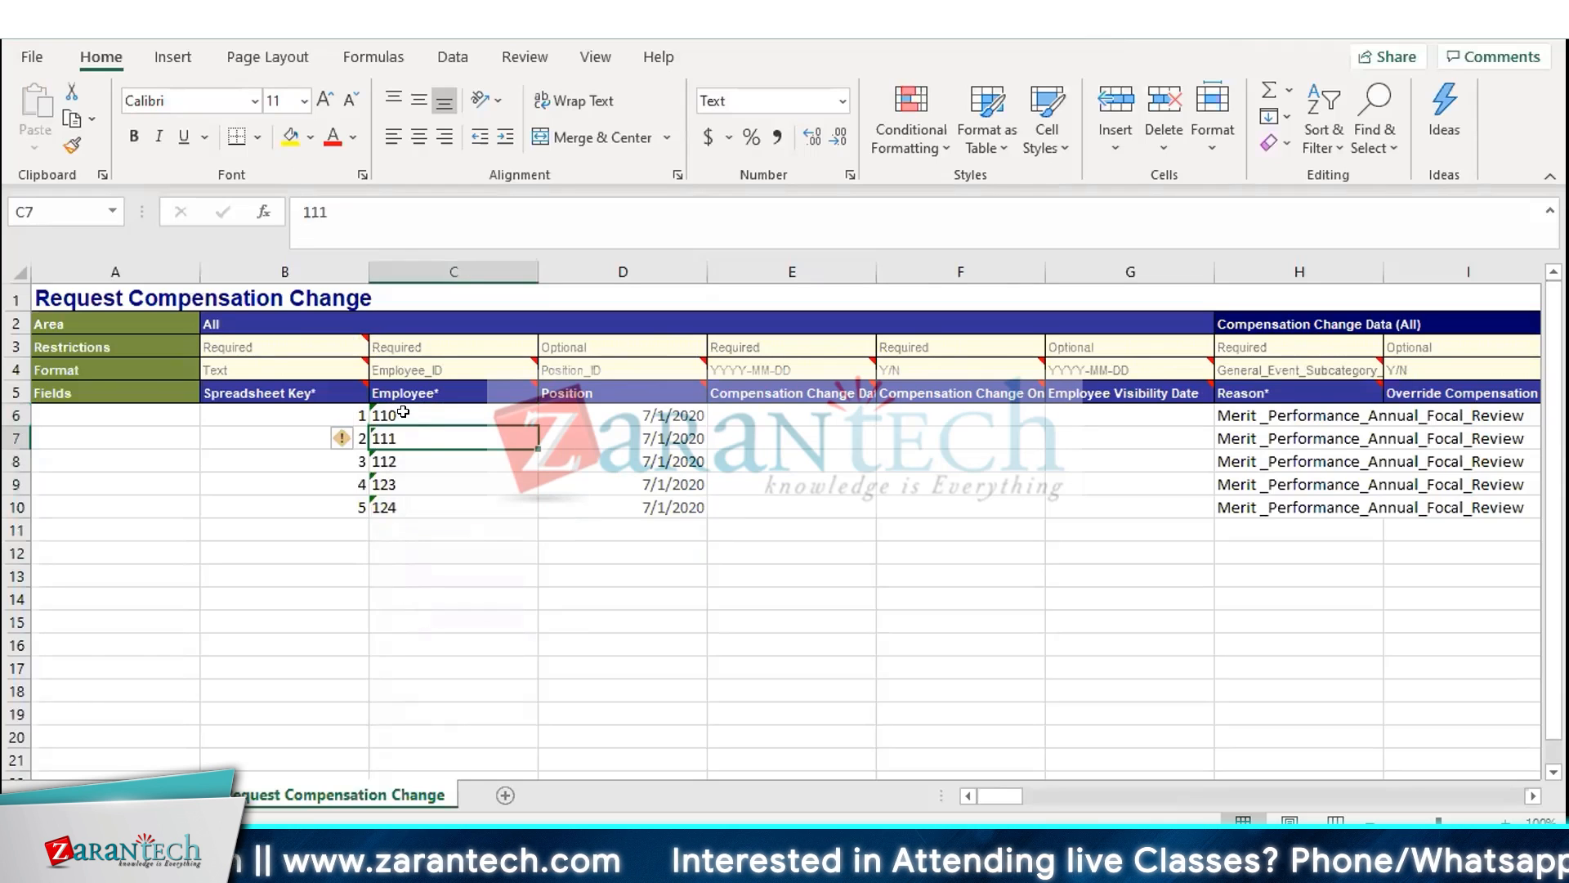
{"action": "key", "text": "Up"}
{"action": "left_click", "coordinate": [306, 204]}
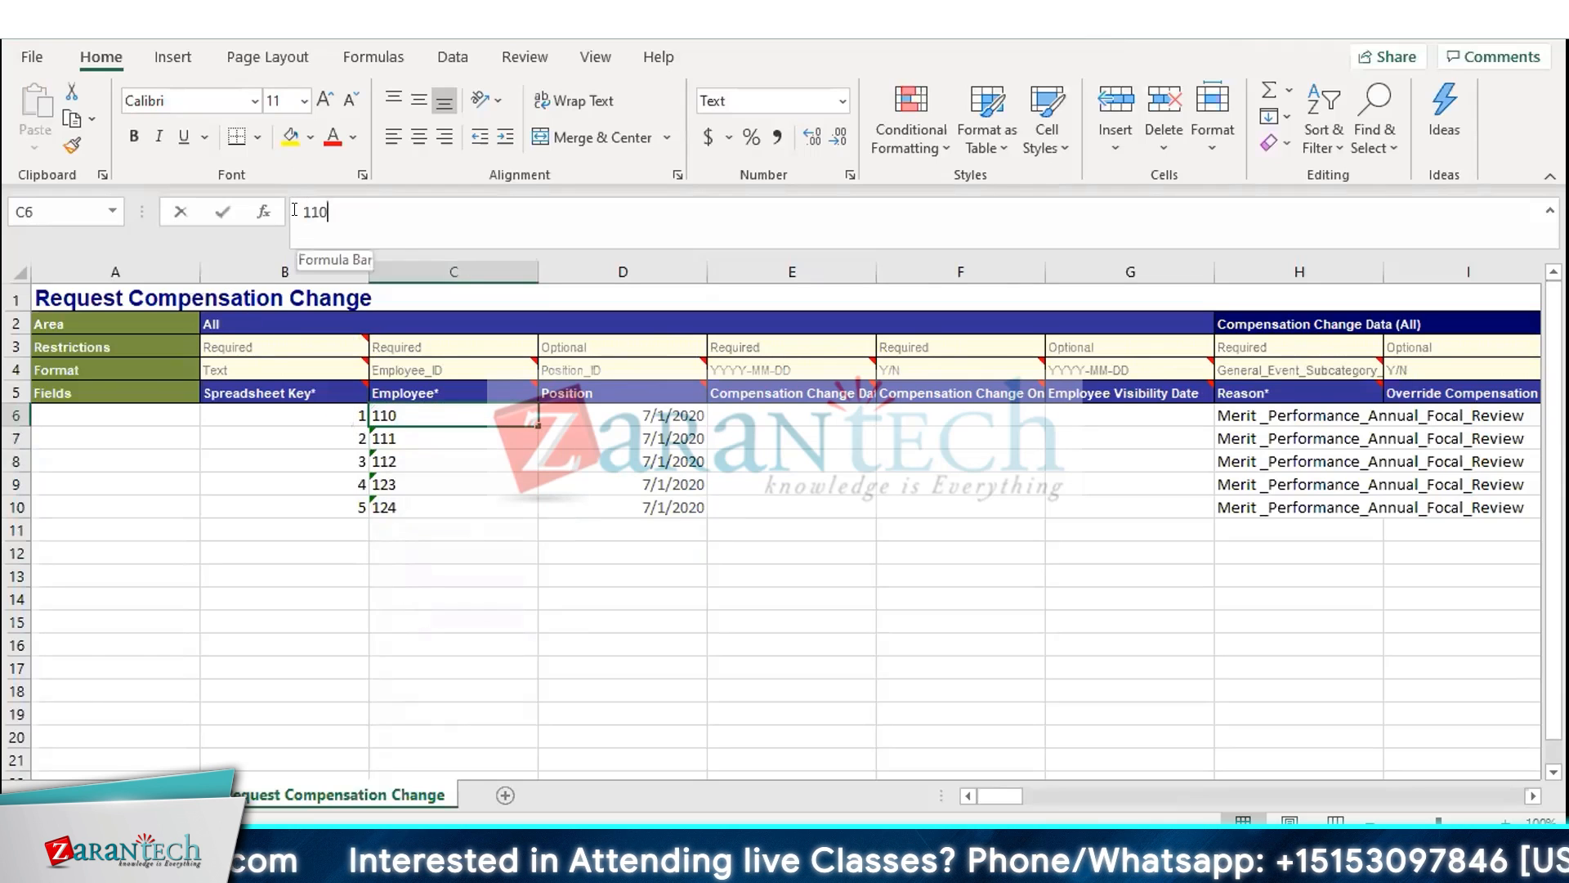
{"action": "mouse_move", "coordinate": [362, 398]}
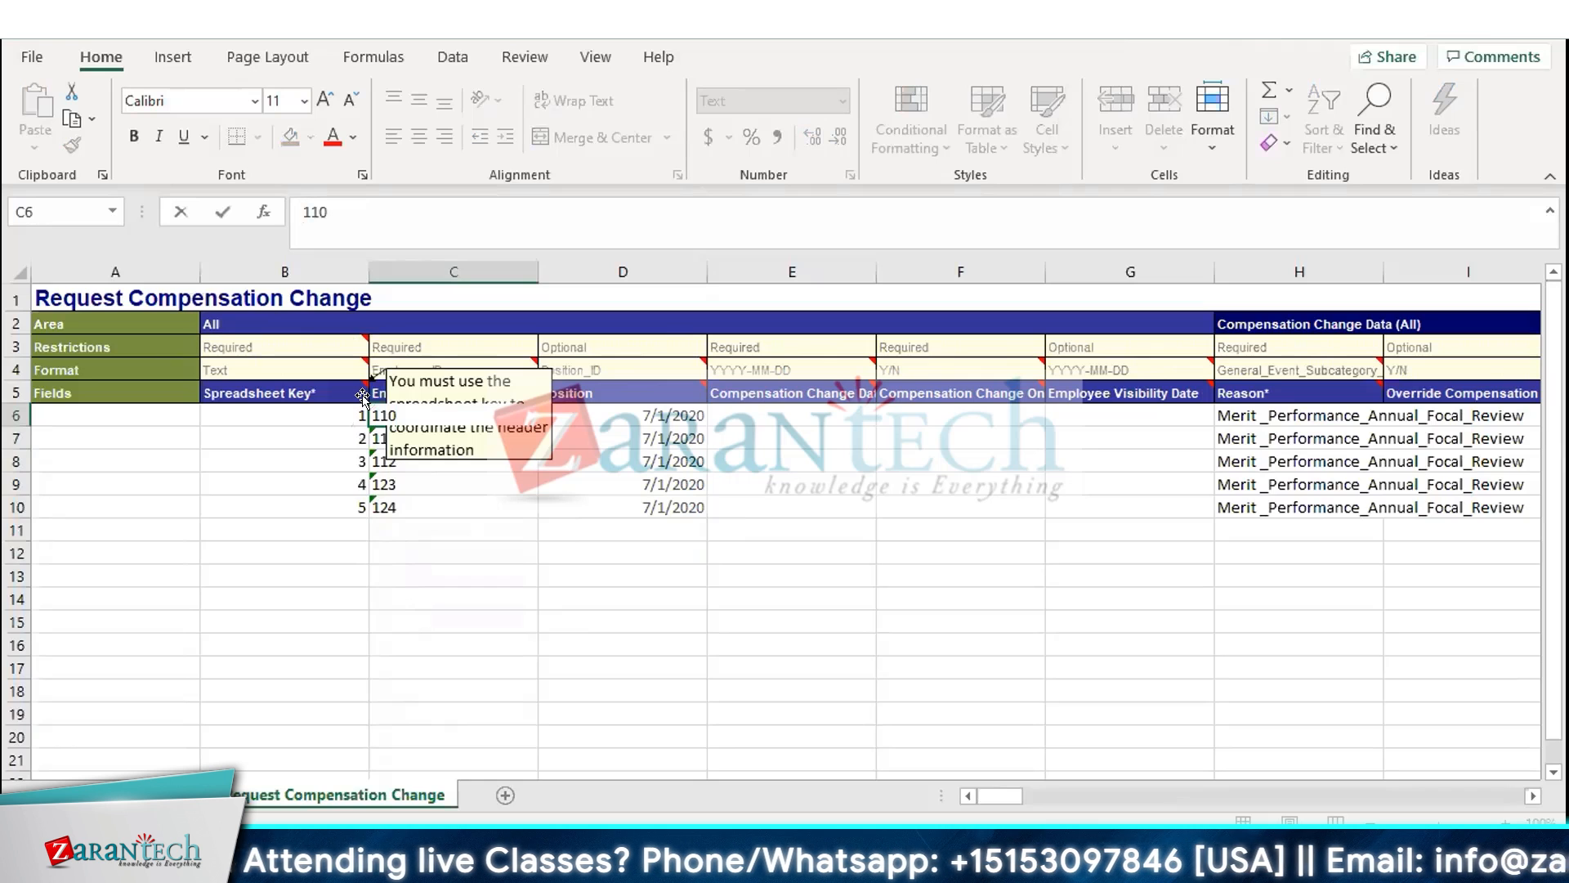
{"action": "type", "text": "0"}
{"action": "key", "text": "BackSpace"}
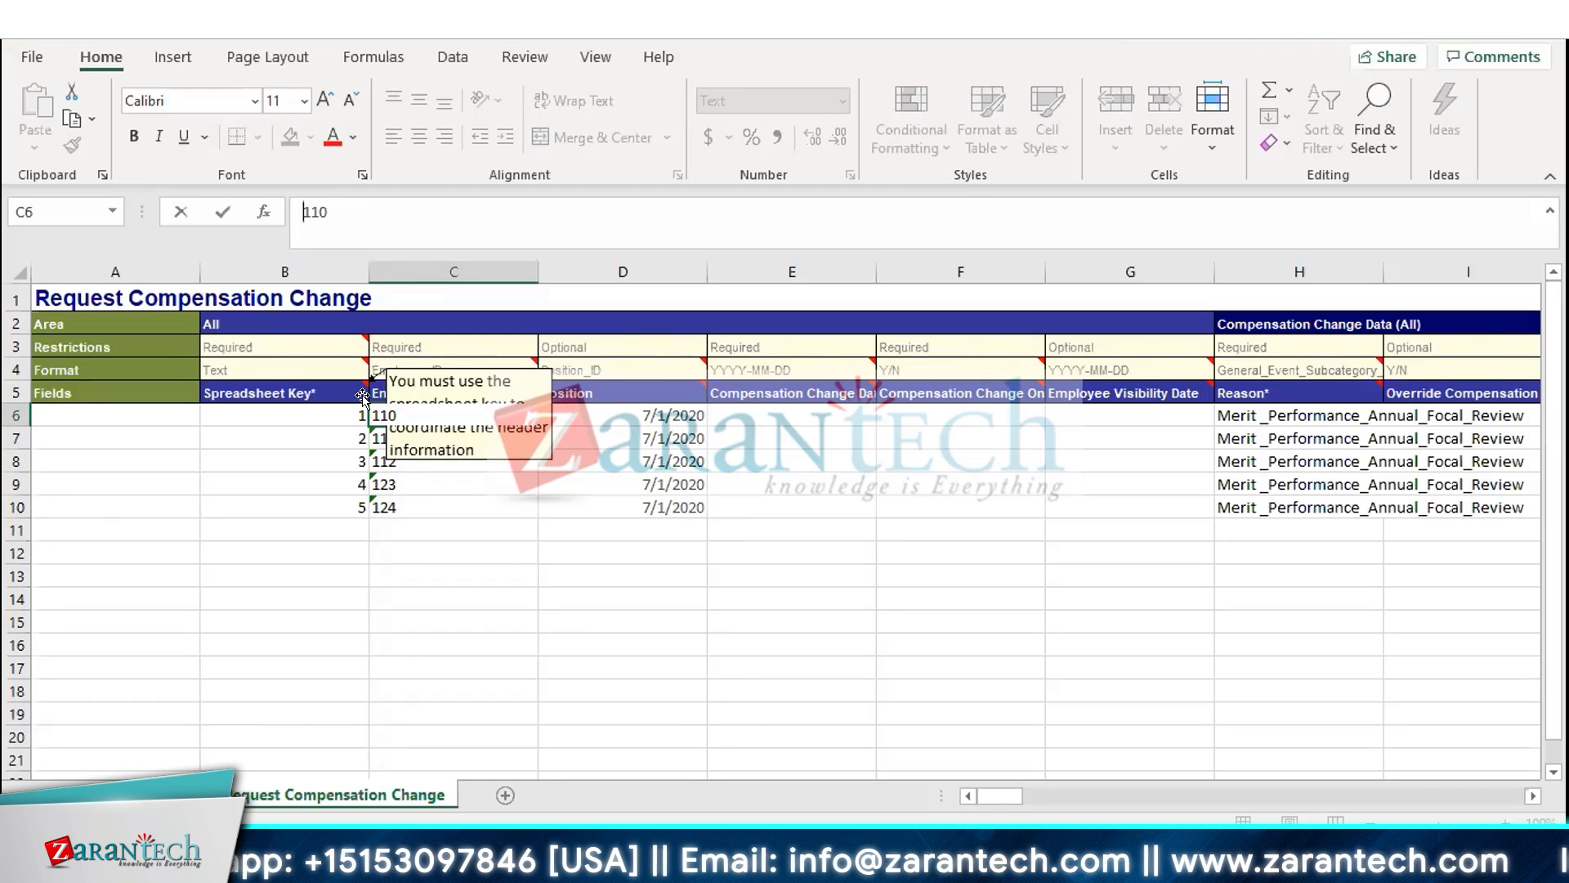
{"action": "type", "text": "'"}
{"action": "type", "text": "0"}
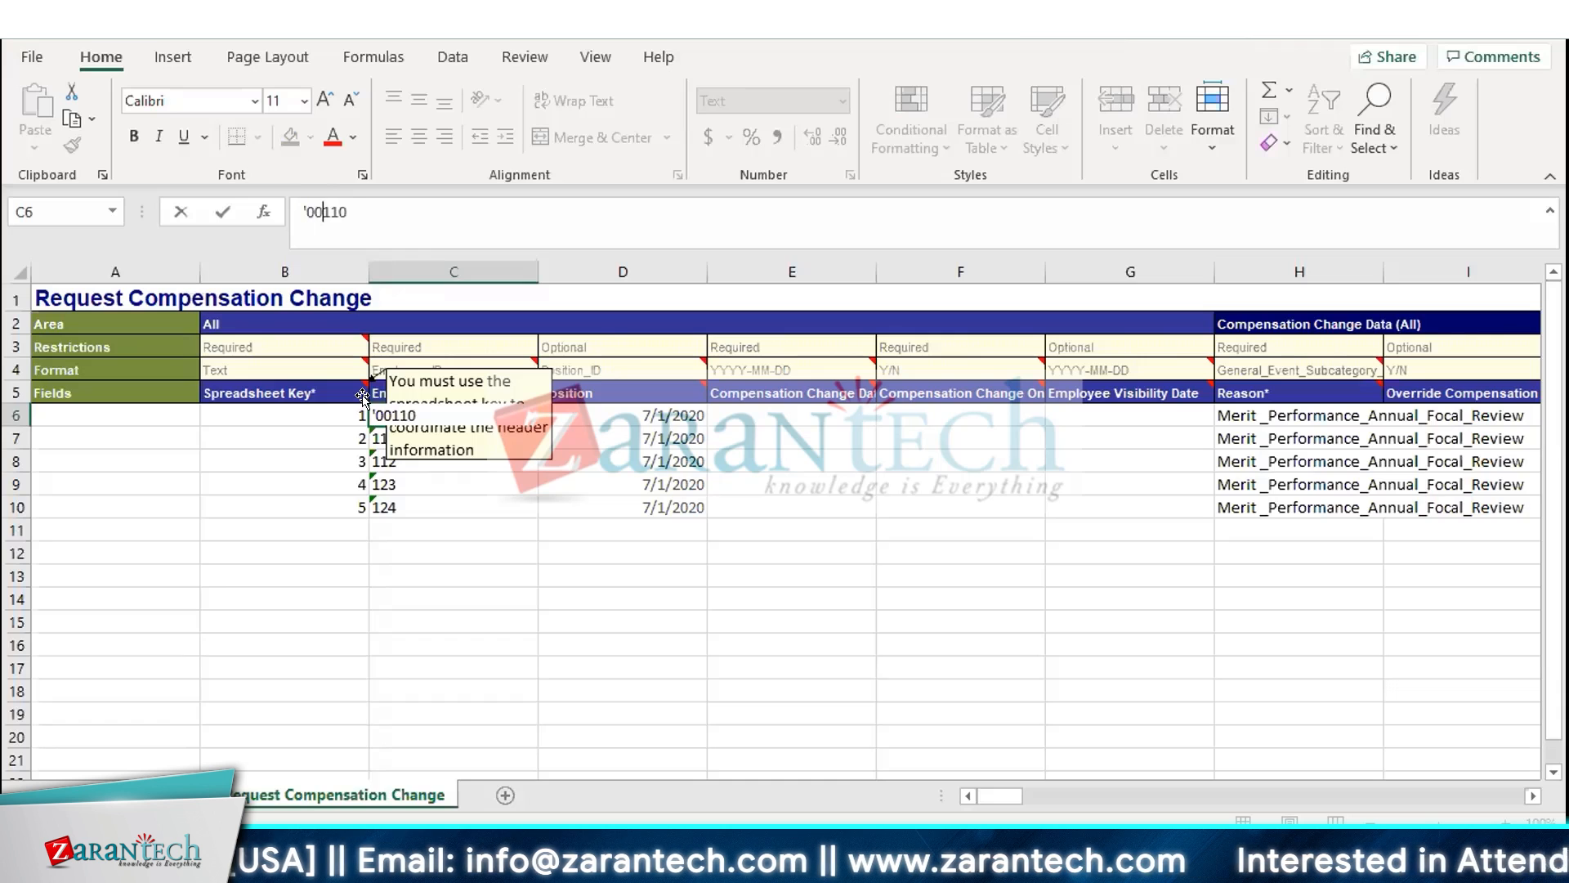
{"action": "type", "text": "0000000"}
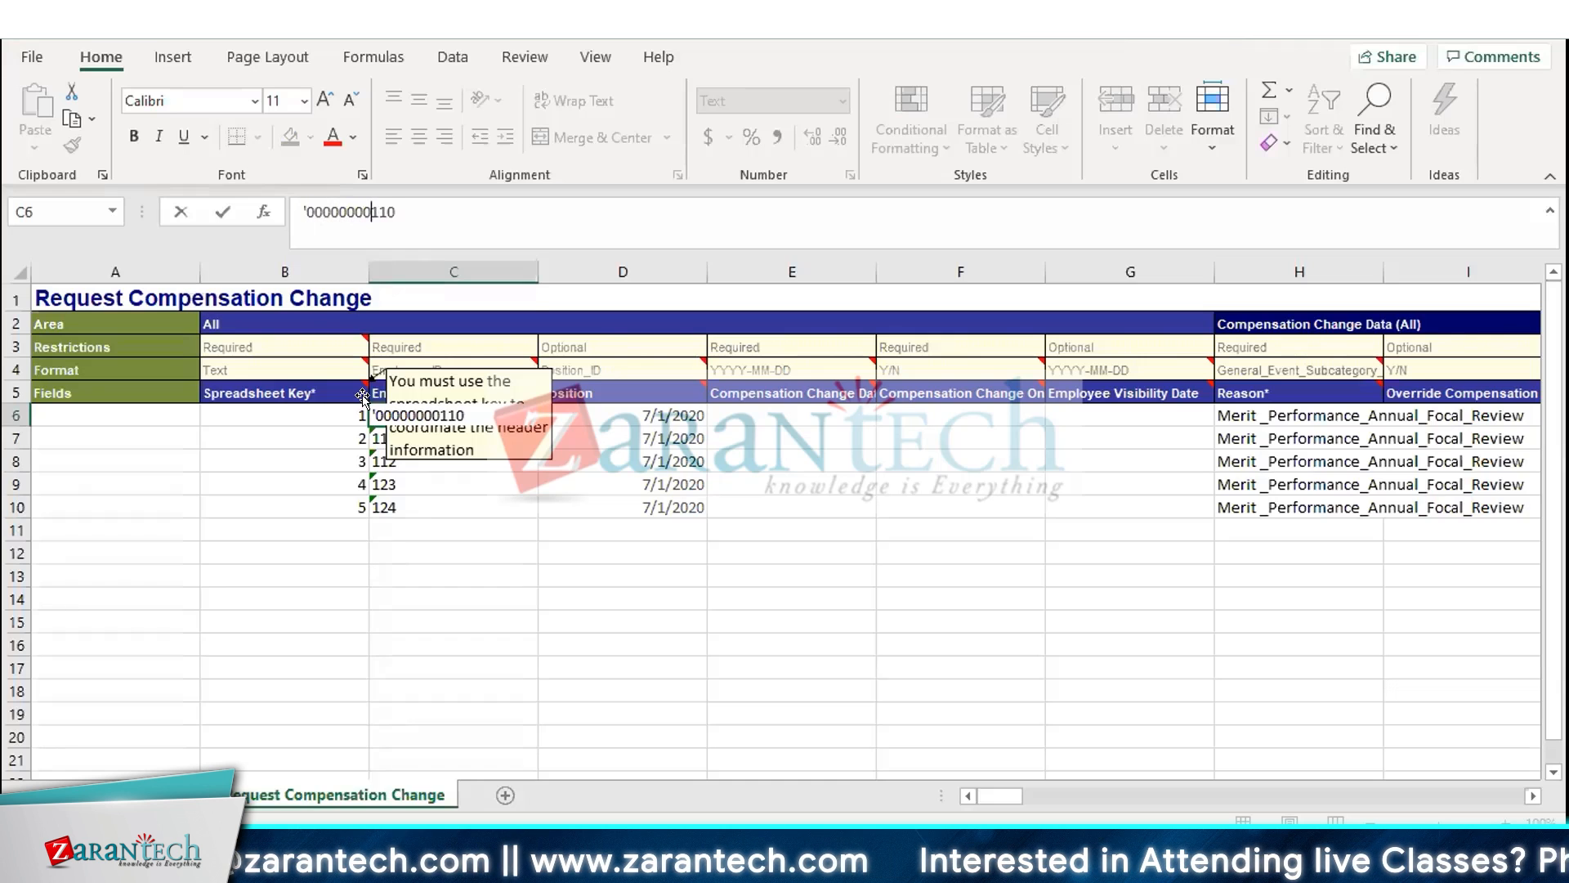
{"action": "key", "text": "Return"}
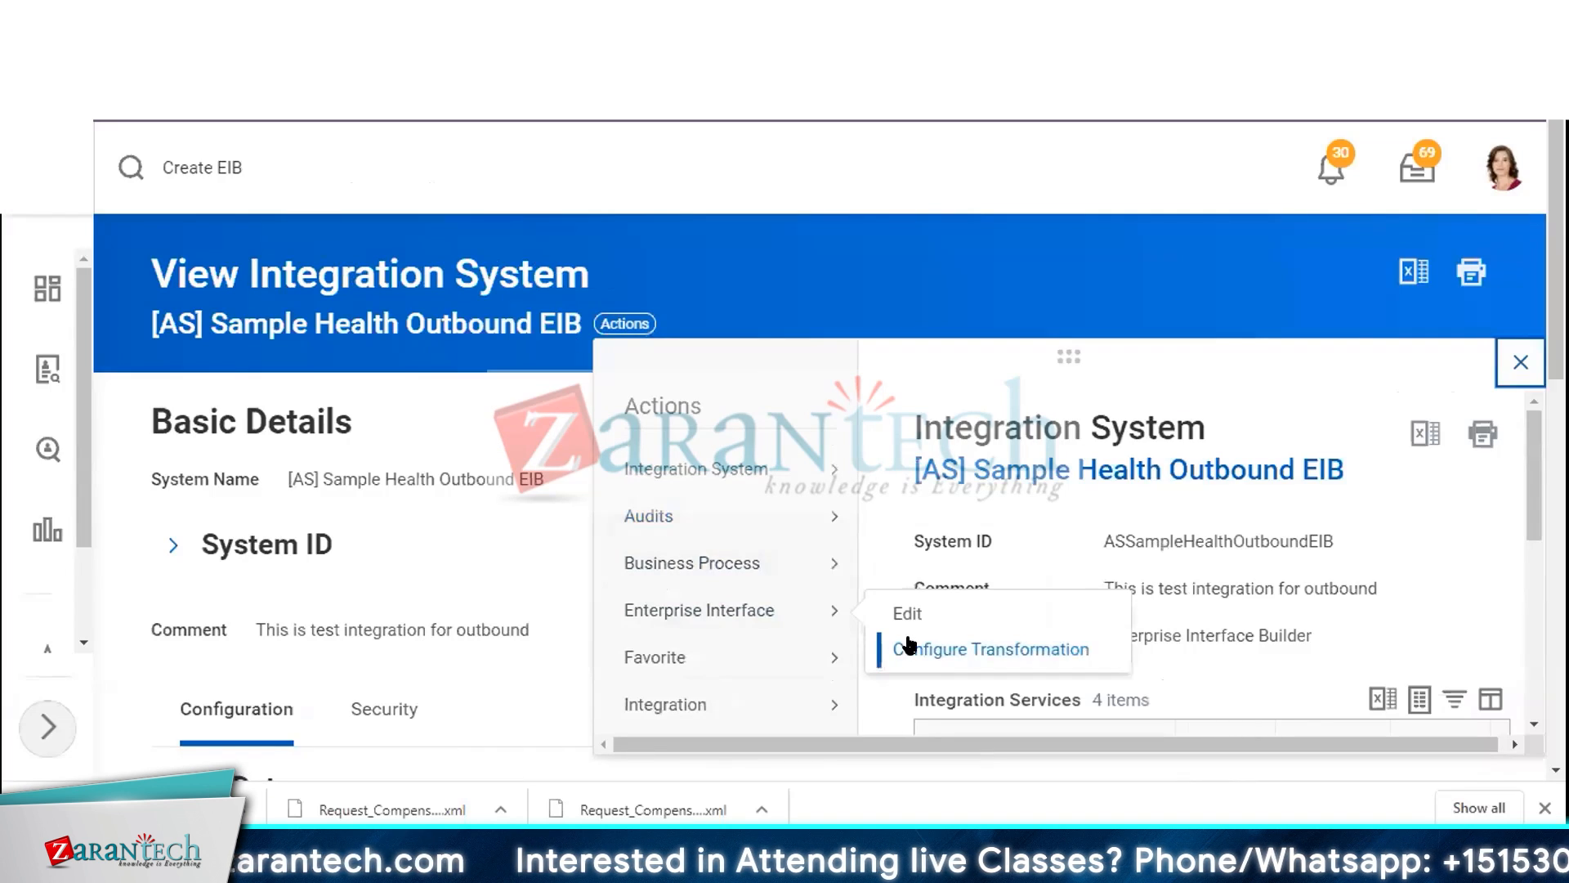
Return to the Configure Transformation page and examine the Delimiter field under Uses Delimited
{"action": "left_click", "coordinate": [905, 643]}
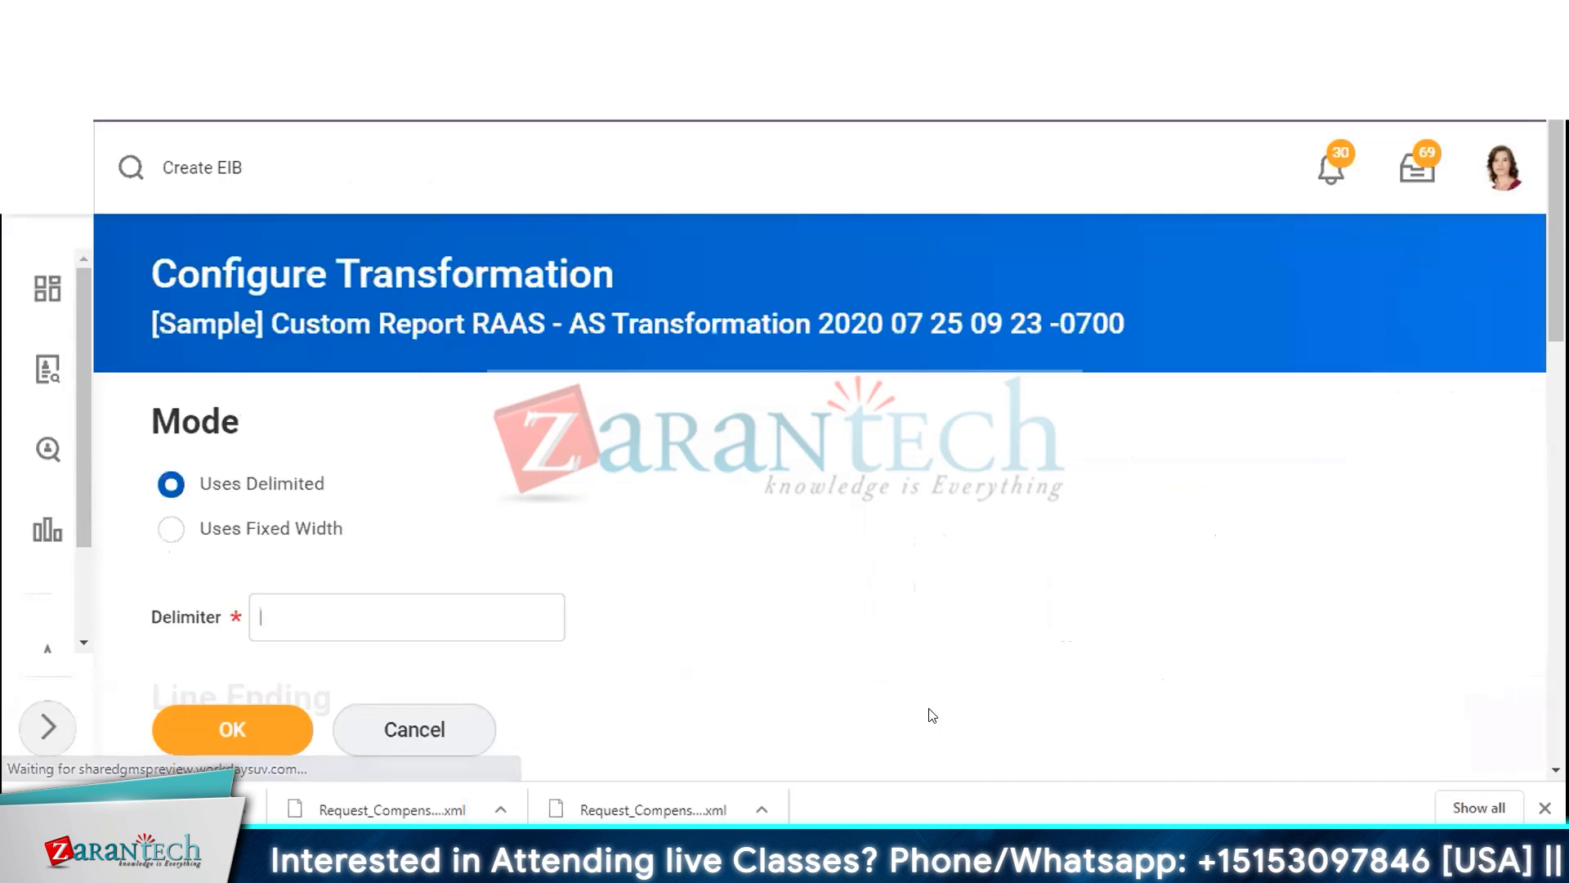
{"action": "scroll", "coordinate": [531, 396], "scroll_direction": "down", "scroll_amount": 3}
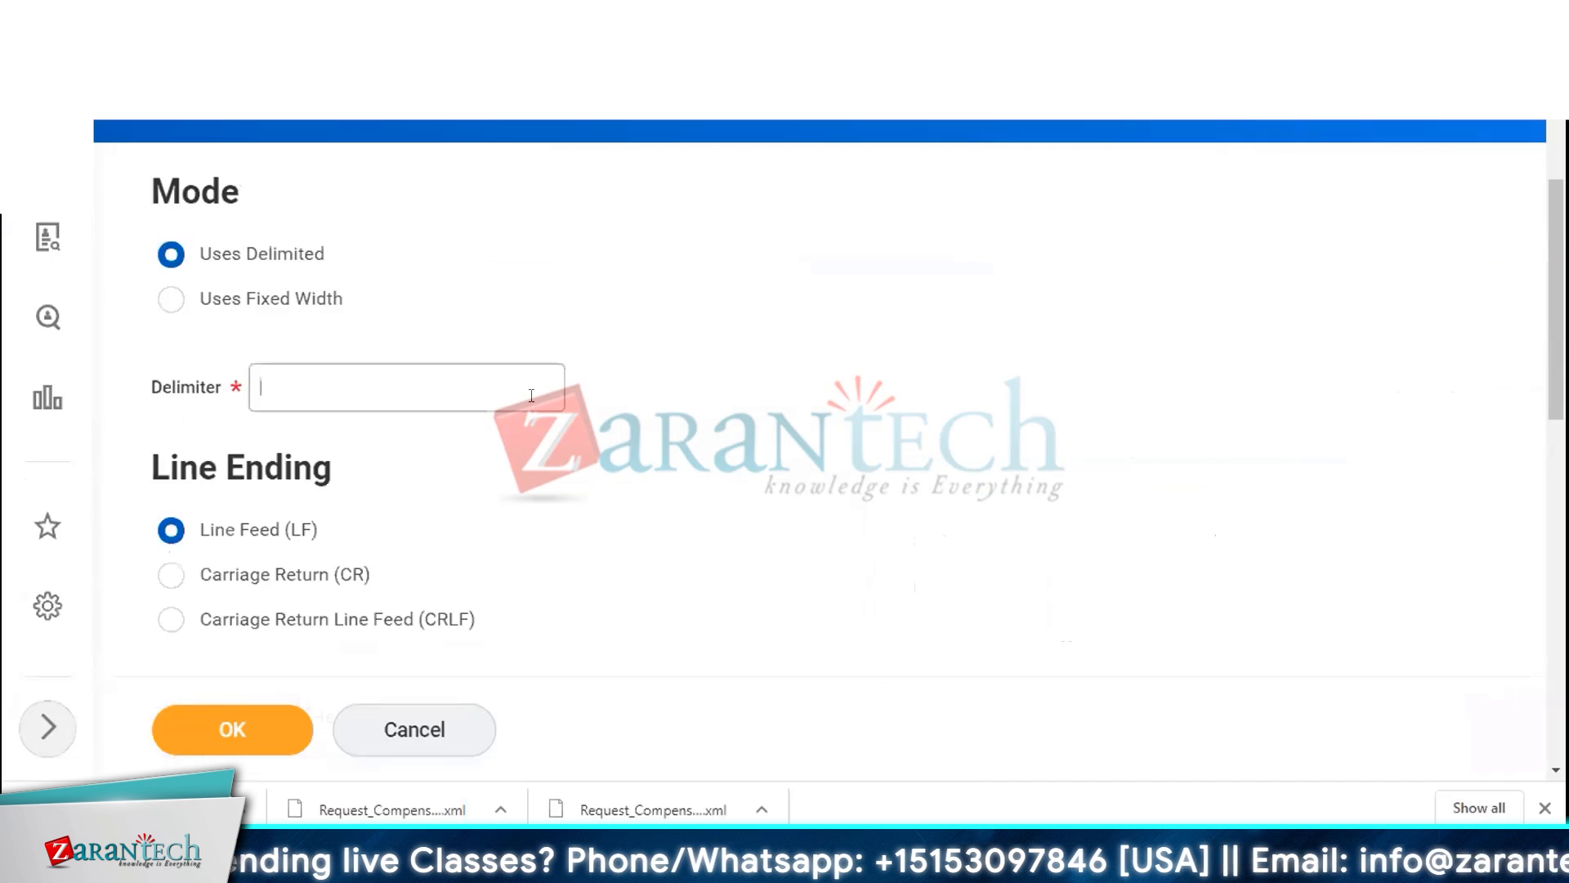
{"action": "mouse_move", "coordinate": [531, 396]}
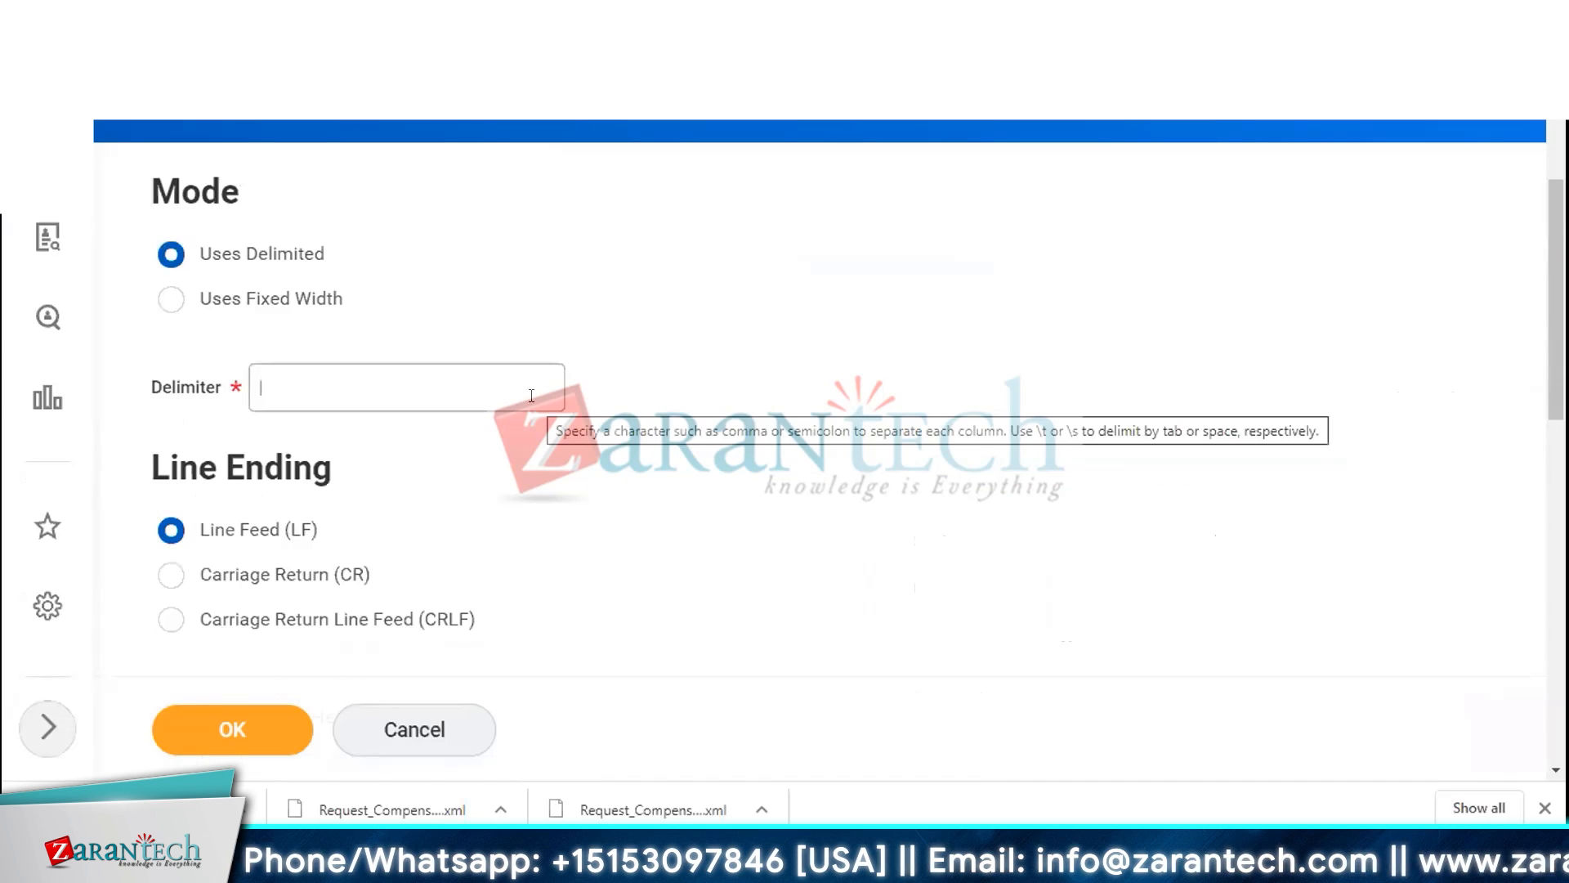
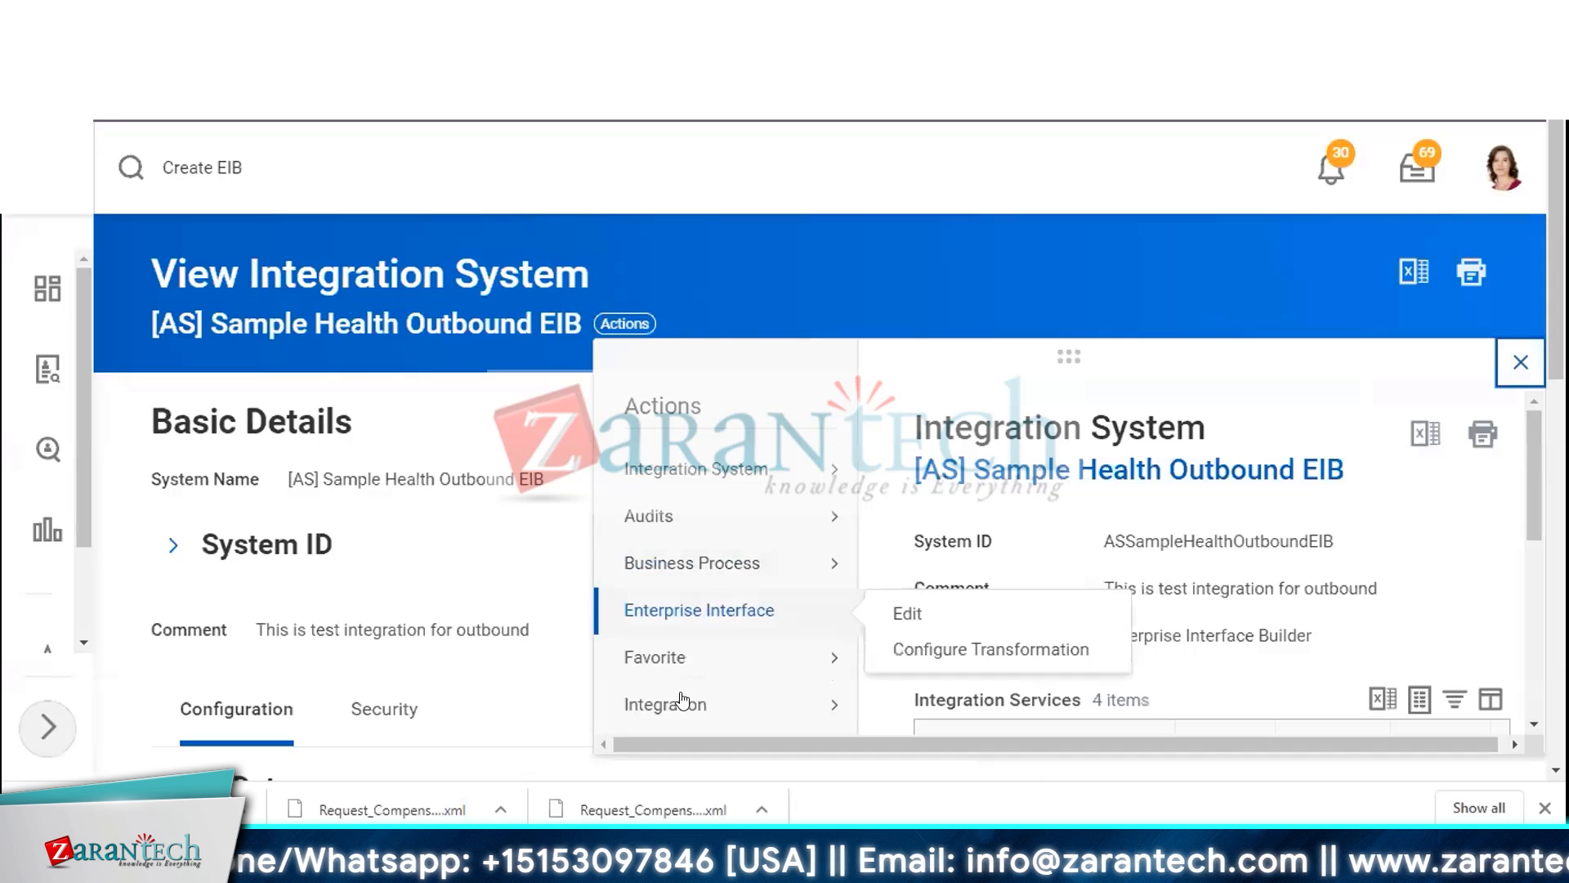
Launch the [AS] Sample Health Outbound EIB to run now, confirm the schedule, and refresh its background process
{"action": "mouse_move", "coordinate": [679, 701]}
{"action": "left_click", "coordinate": [912, 701]}
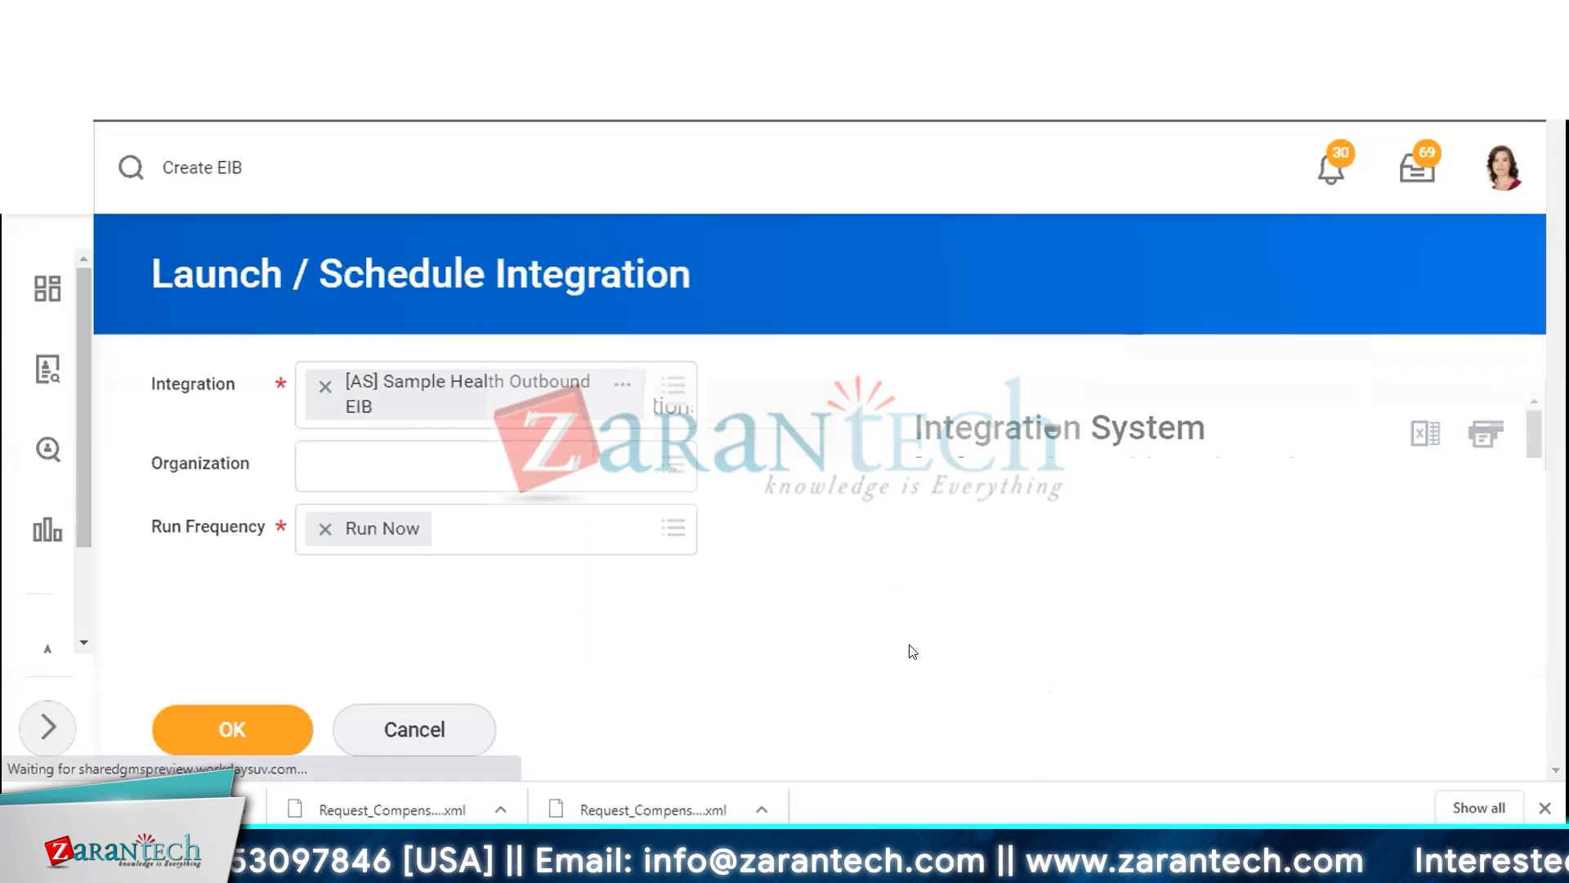
{"action": "left_click", "coordinate": [220, 722]}
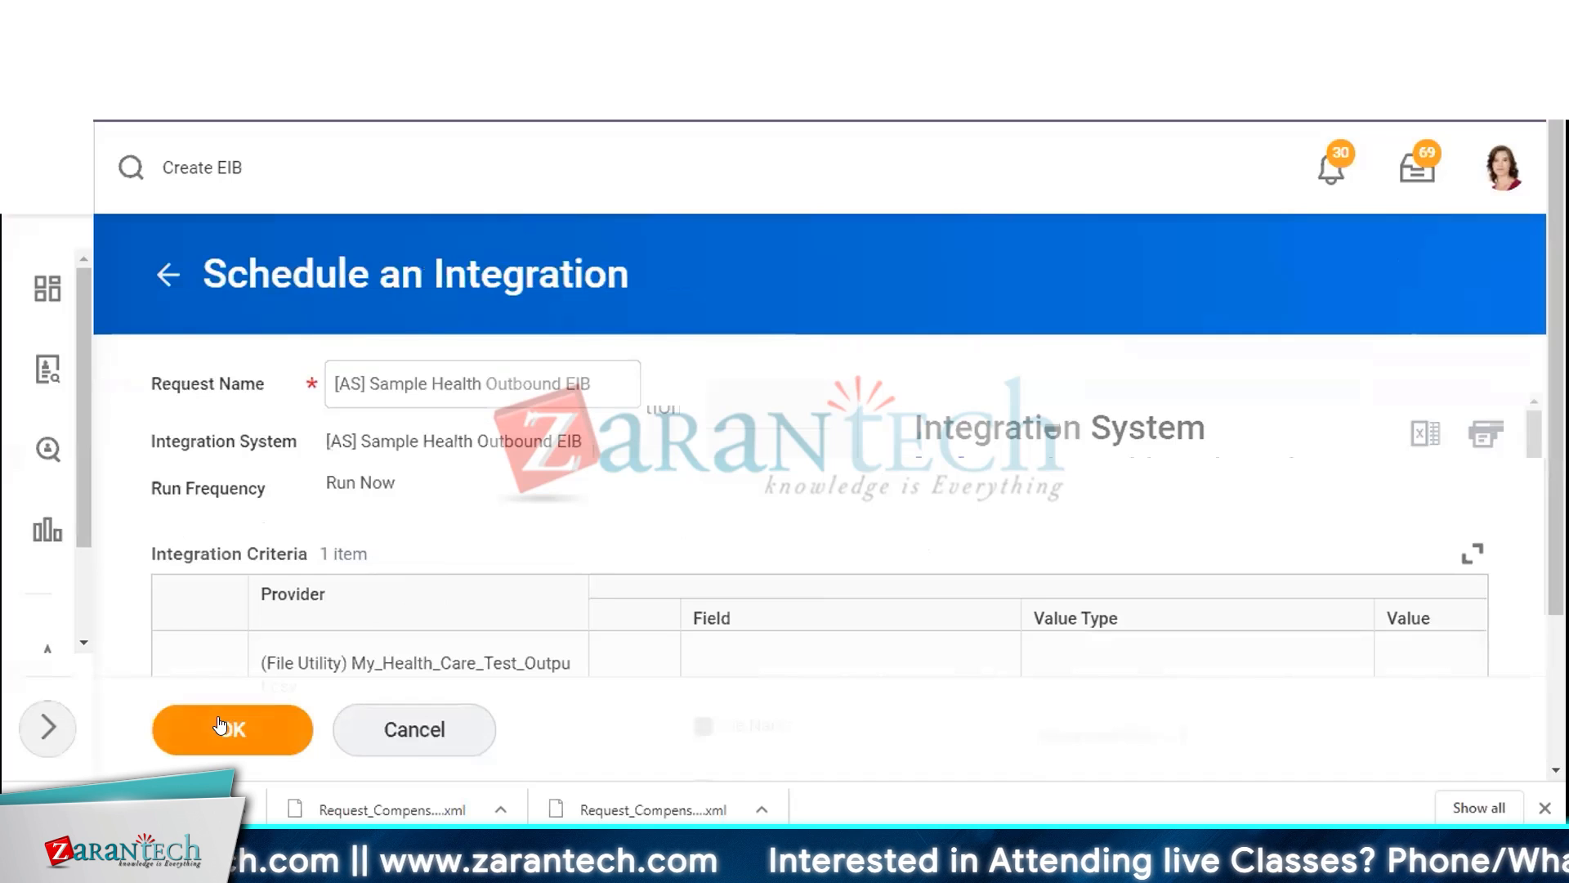
{"action": "left_click", "coordinate": [223, 723]}
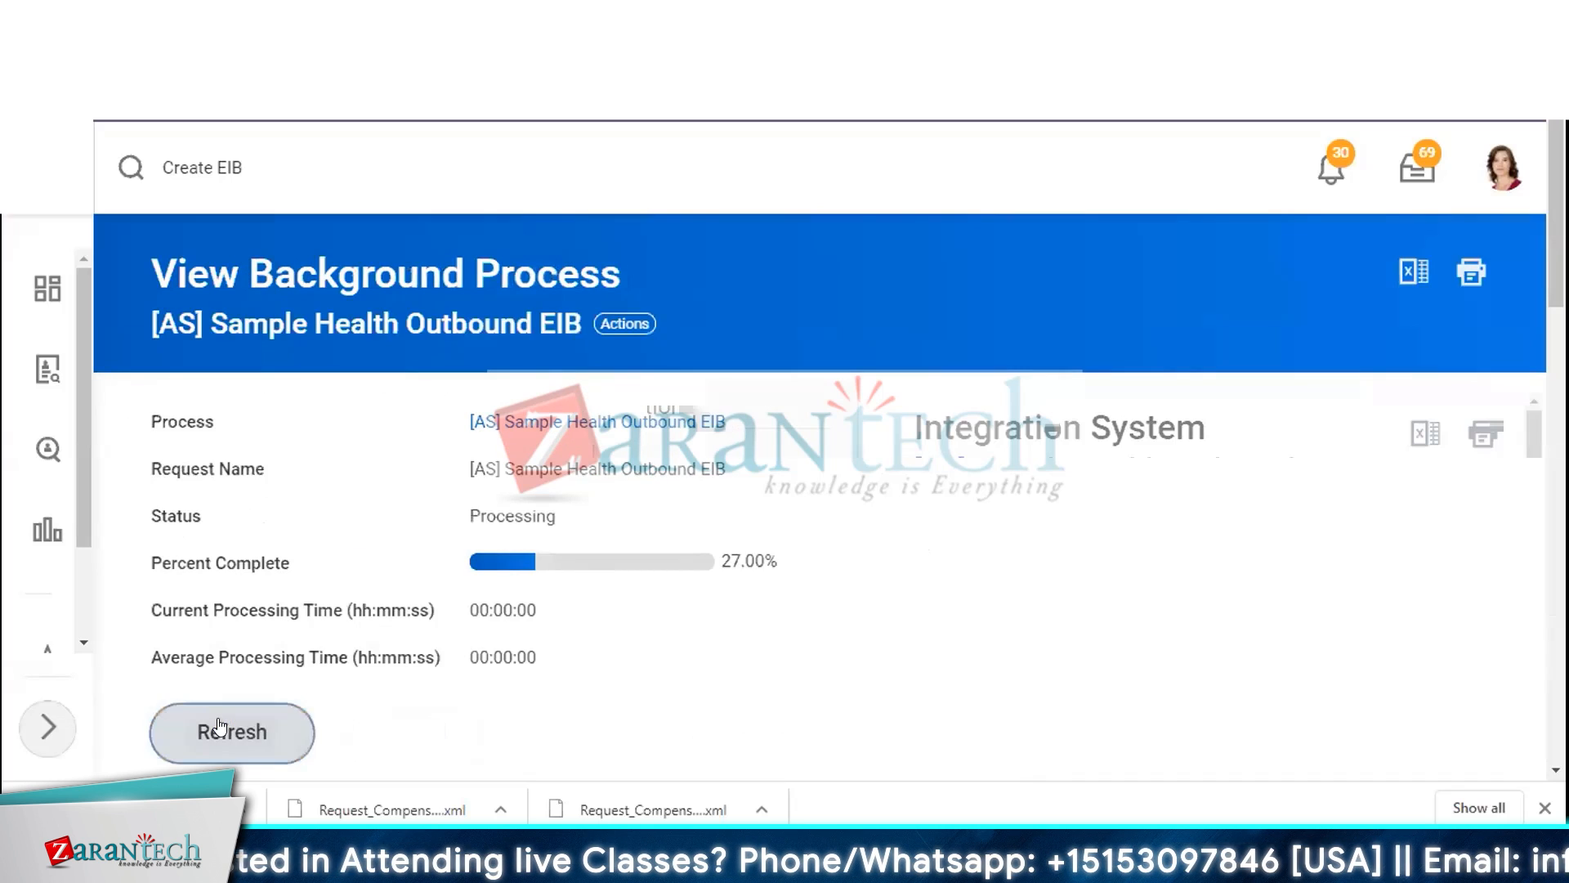
{"action": "left_click", "coordinate": [224, 719]}
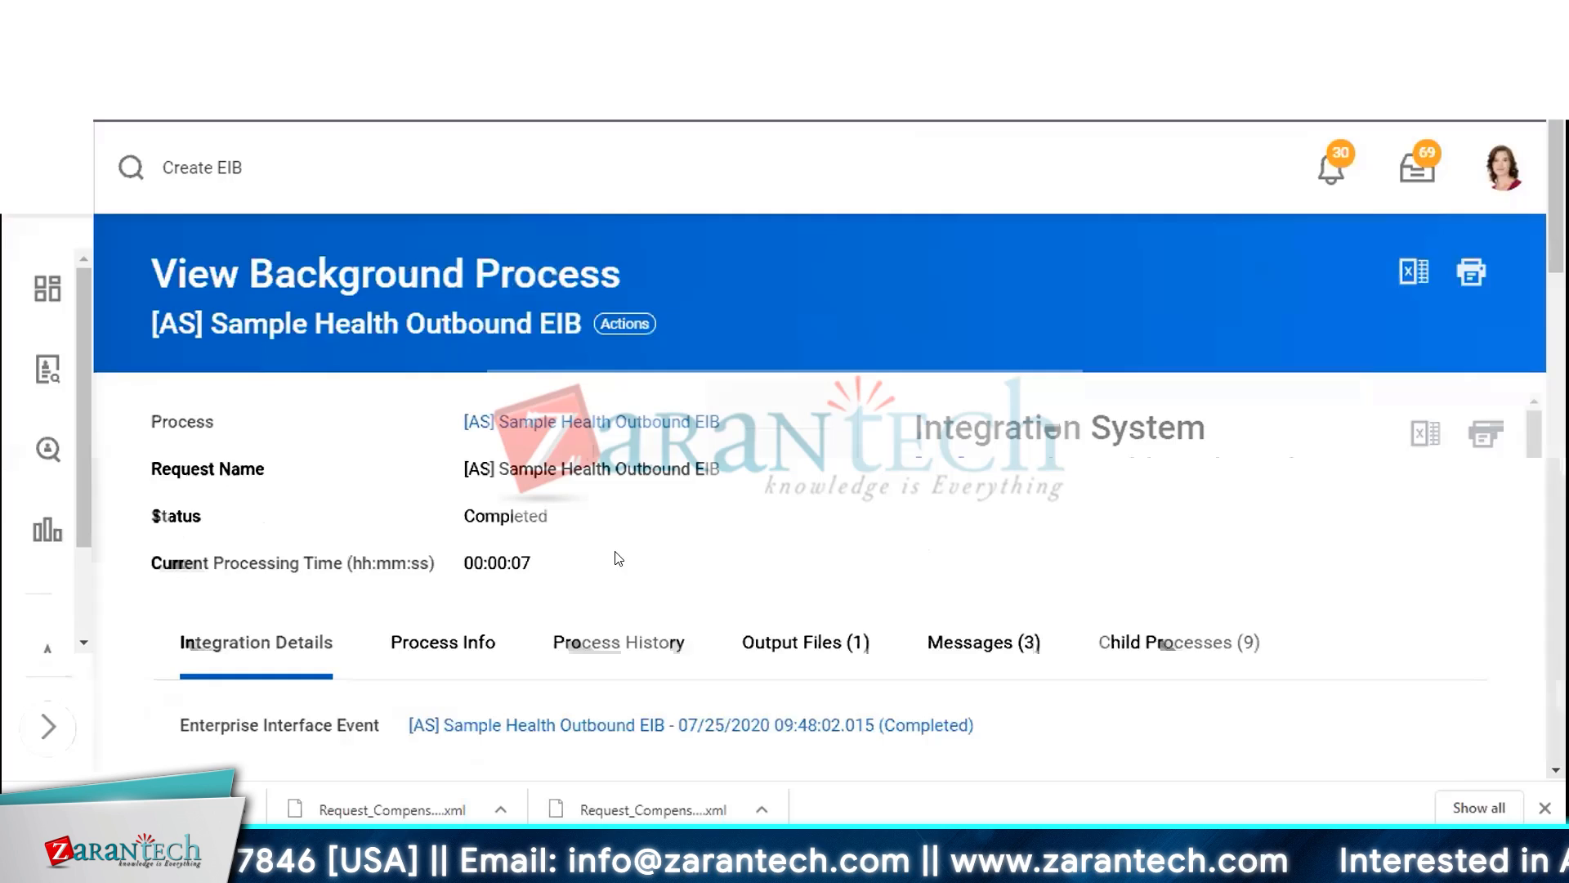
Open the generated My_Health_Care_Test_Output.csv from the process's output files
{"action": "scroll", "coordinate": [870, 520], "scroll_direction": "down", "scroll_amount": 3}
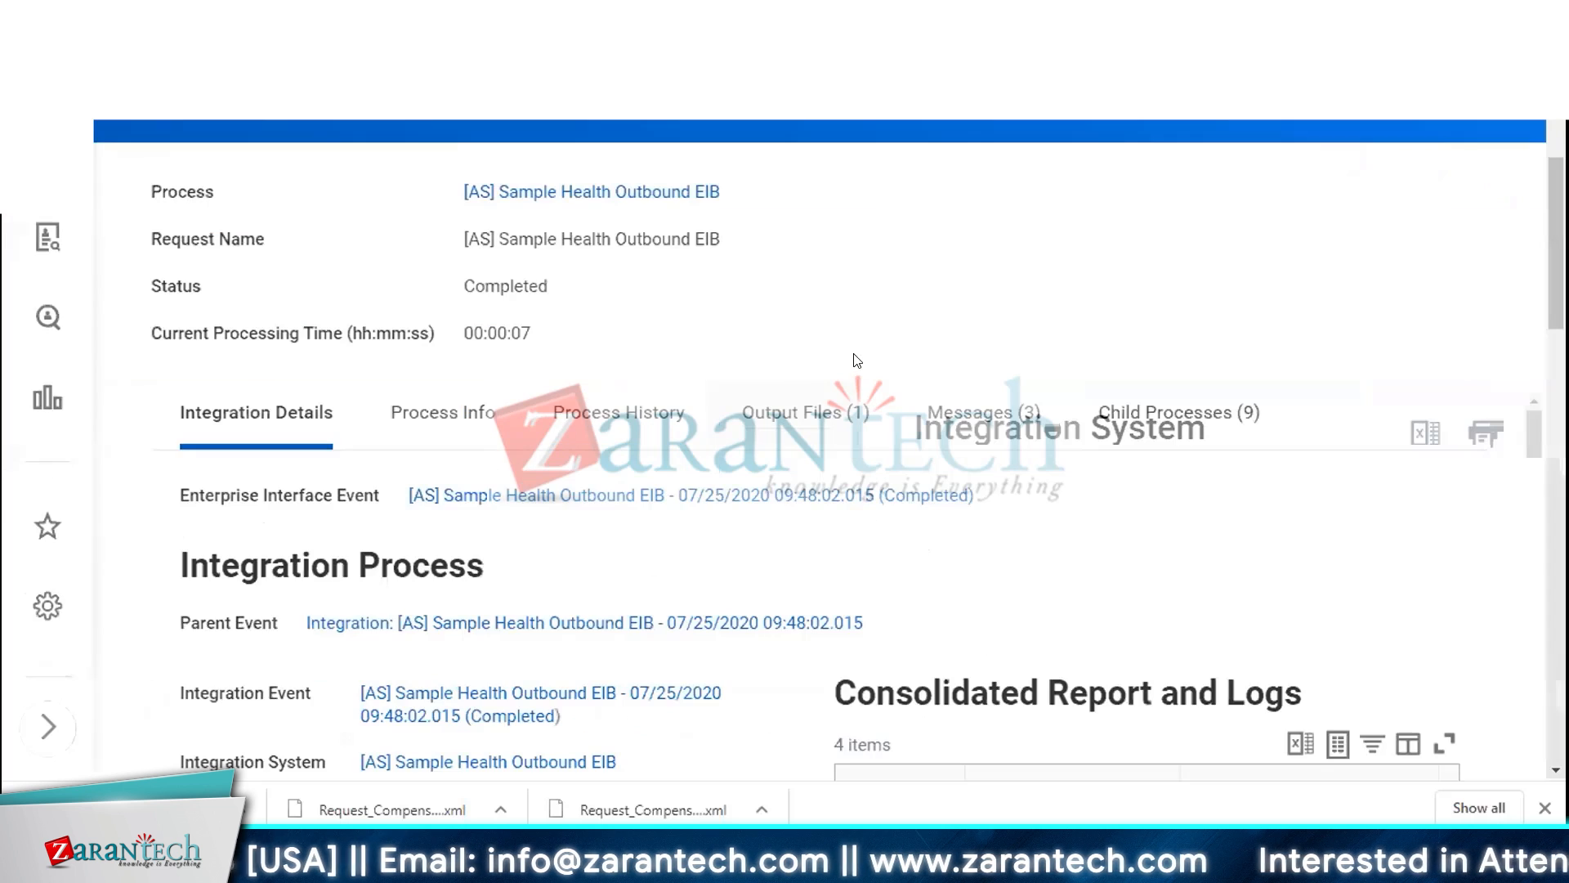
{"action": "left_click", "coordinate": [805, 415]}
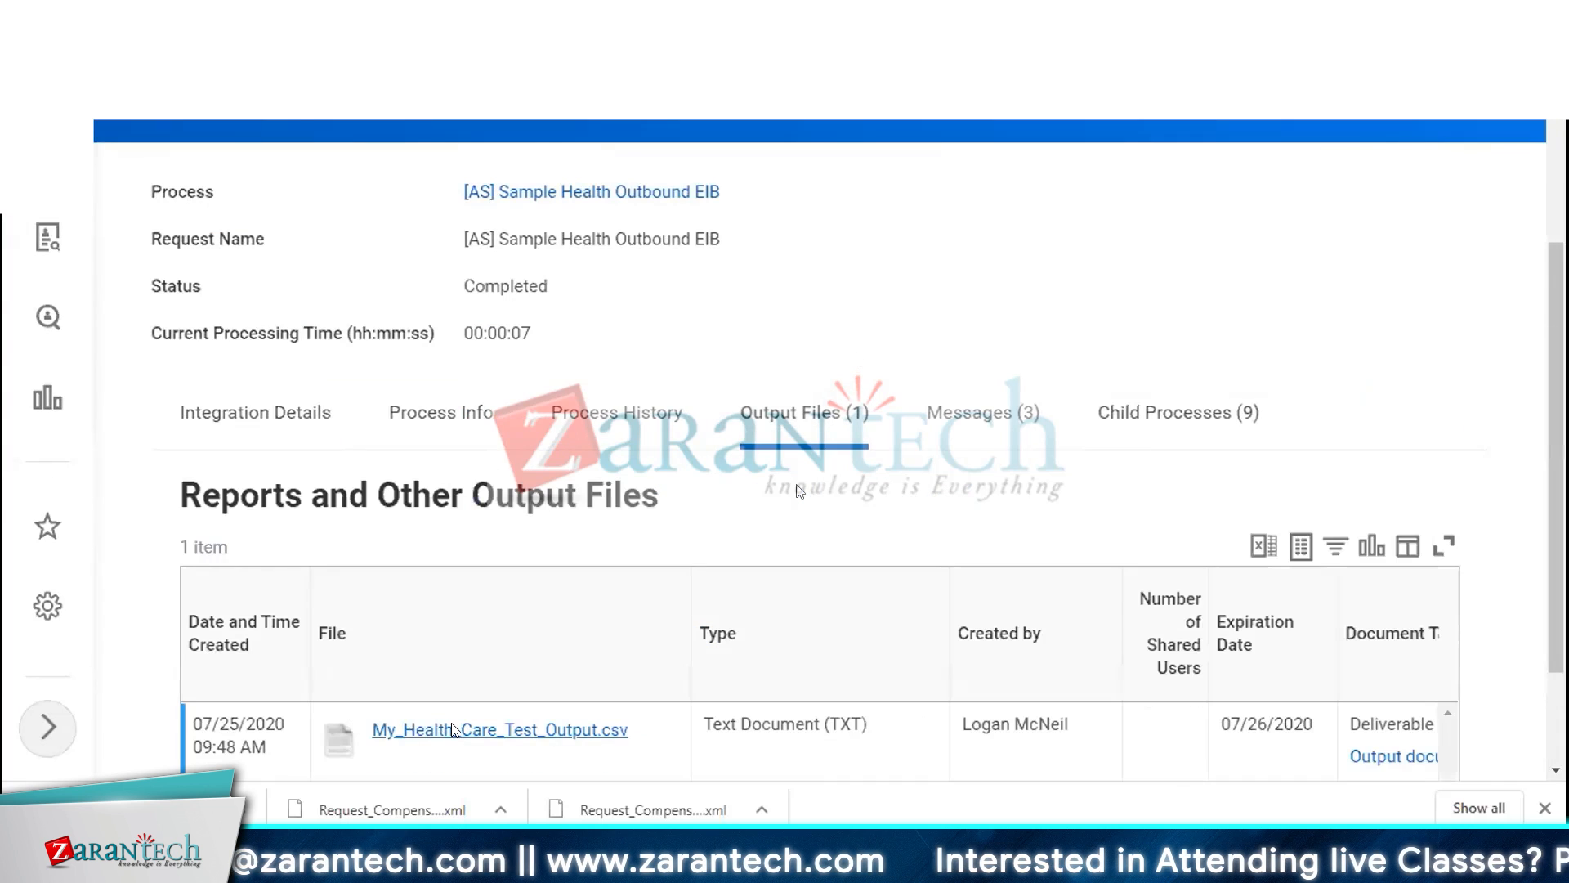
{"action": "left_click", "coordinate": [454, 729]}
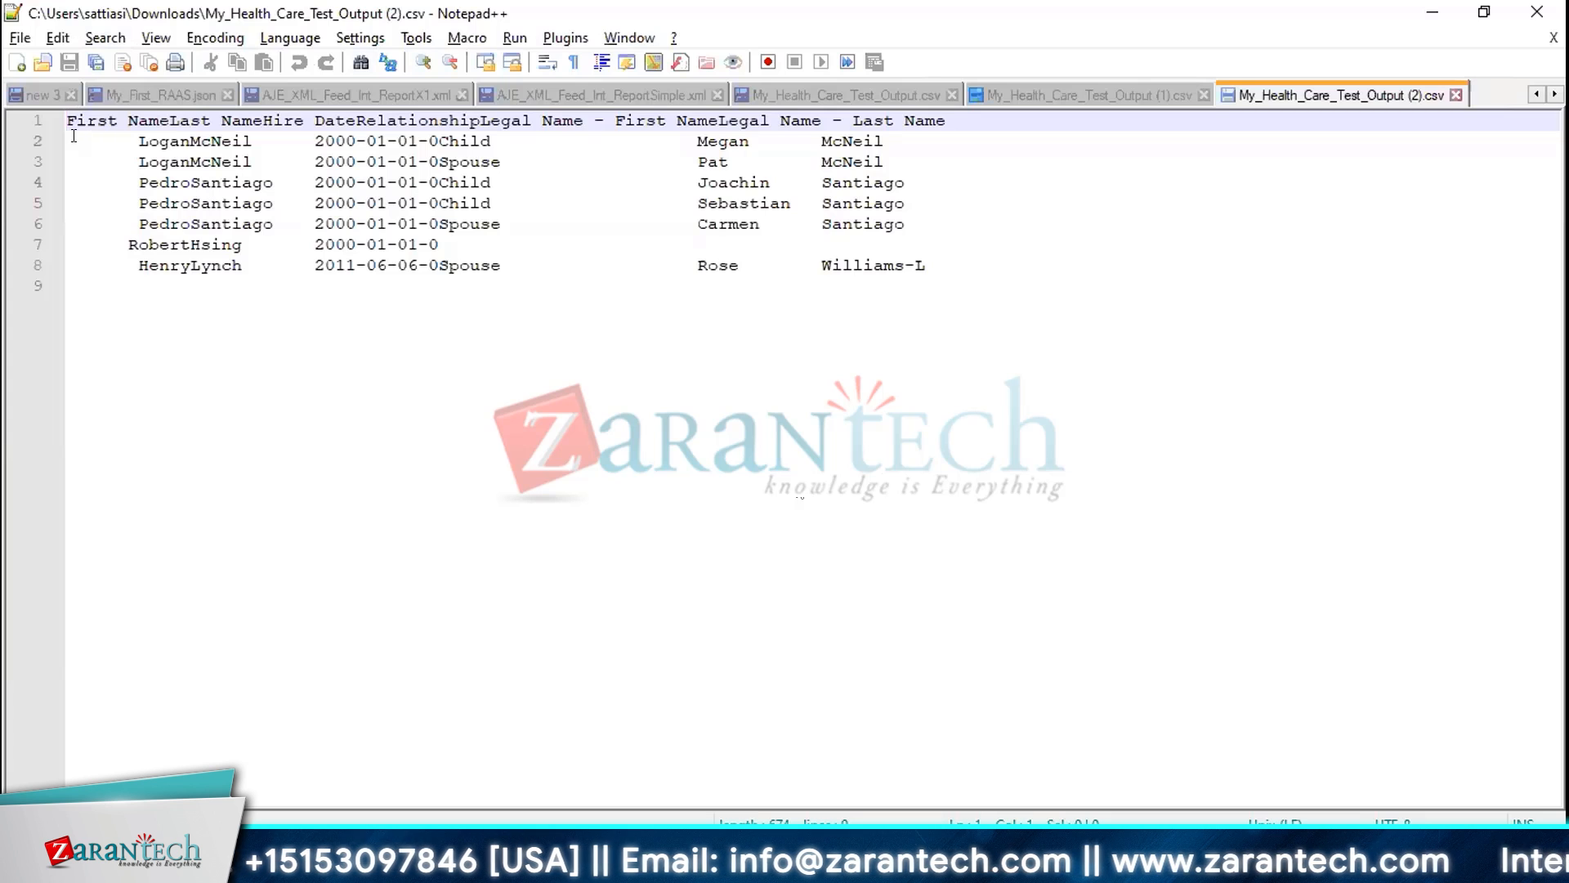
Examine the field widths and padding of each column in the downloaded output file
{"action": "left_click_drag", "start_coordinate": [77, 141], "coordinate": [137, 161]}
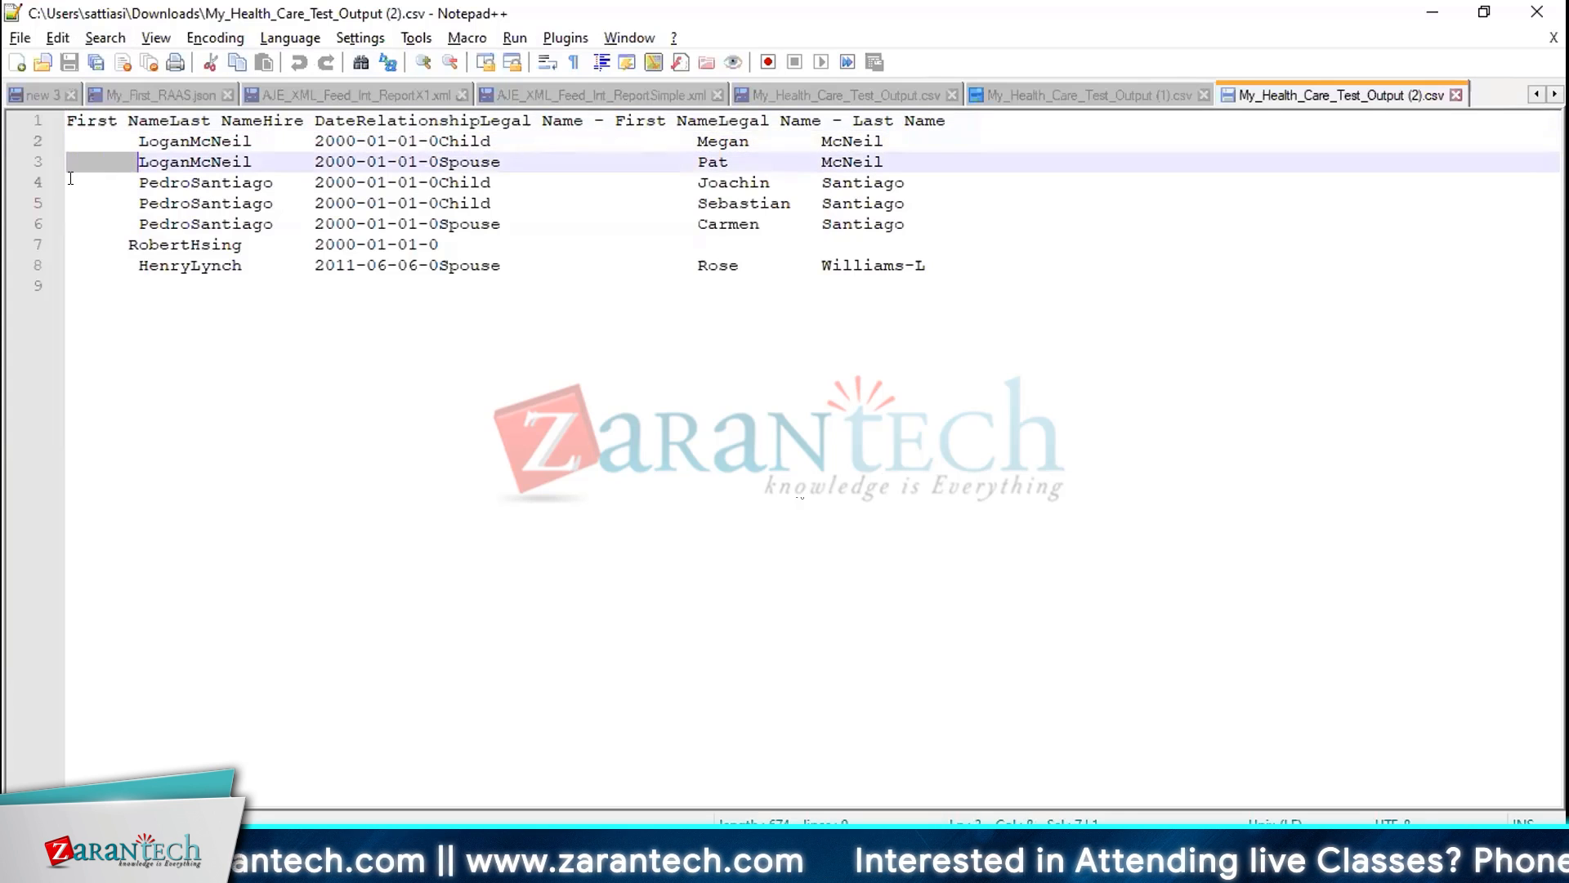
{"action": "left_click_drag", "start_coordinate": [70, 203], "coordinate": [137, 202]}
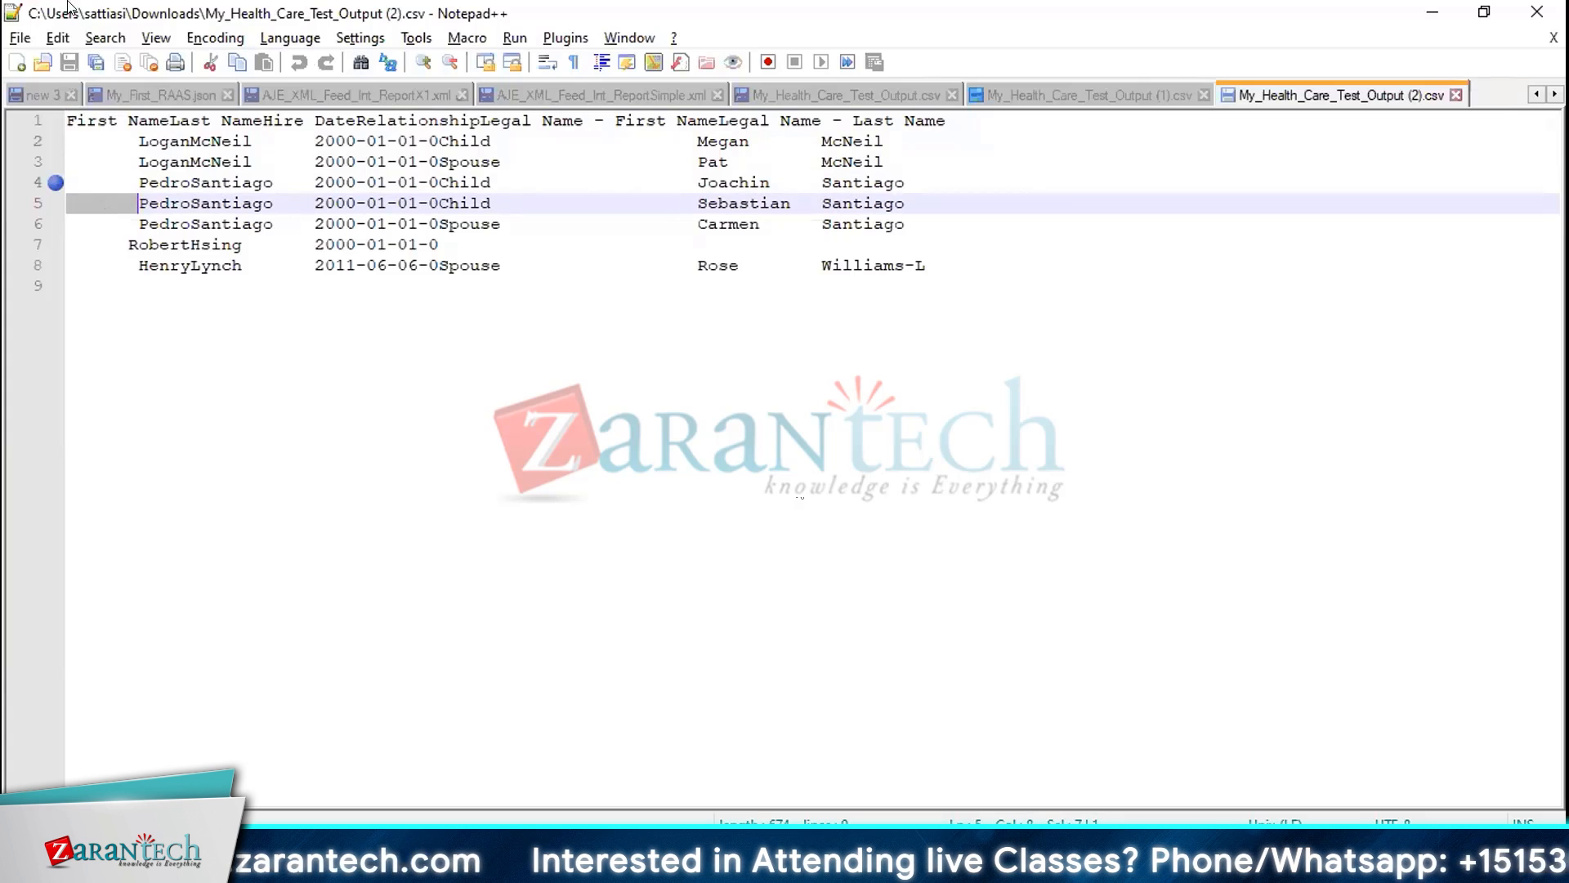
{"action": "left_click", "coordinate": [68, 126]}
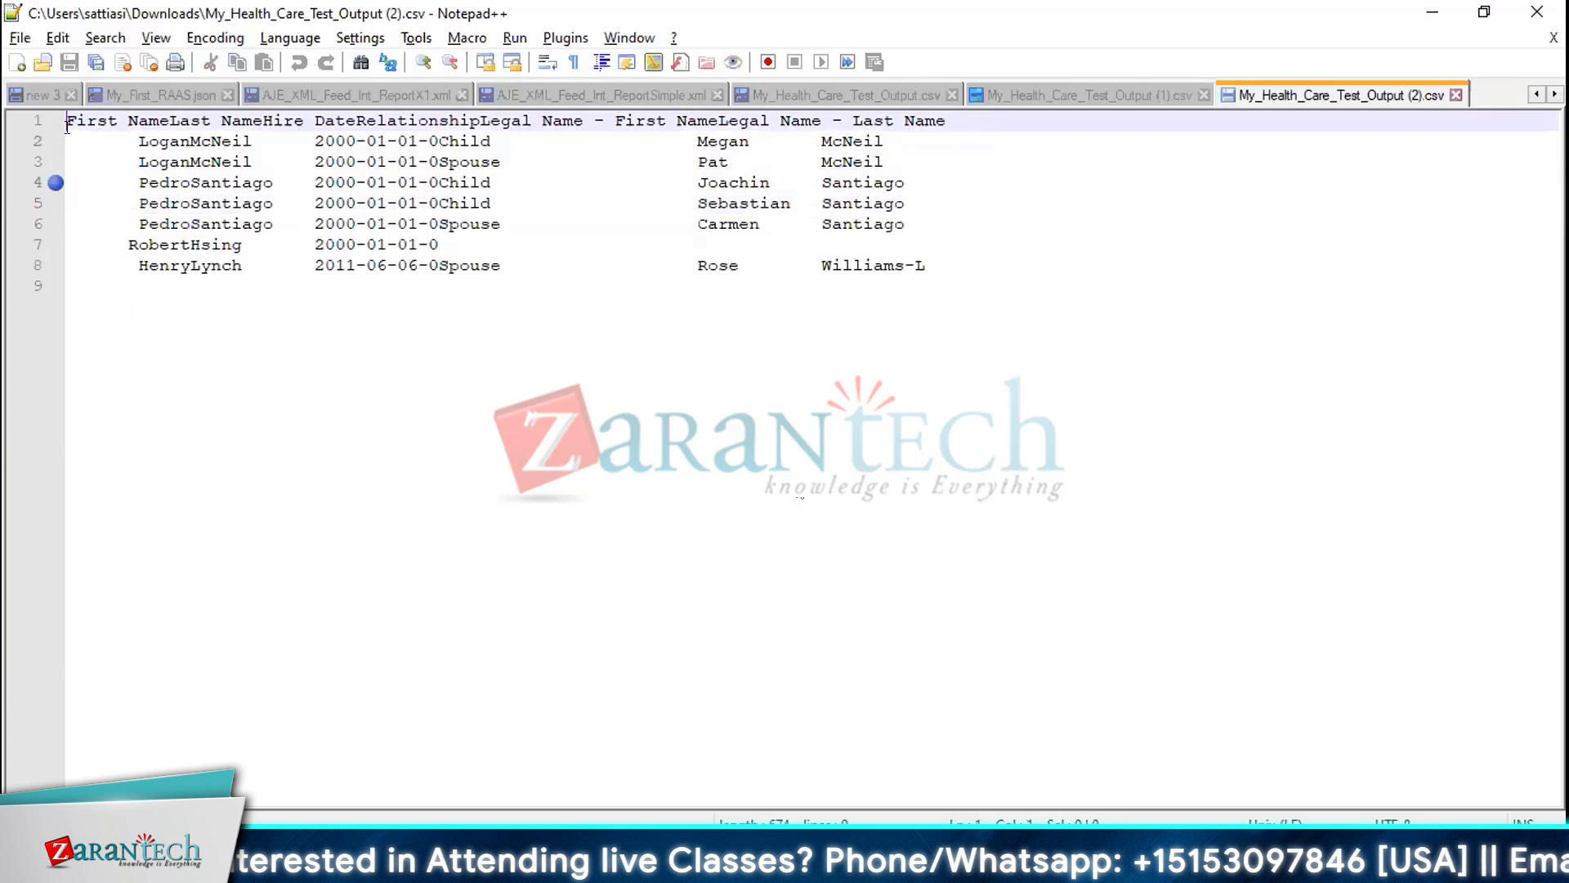
{"action": "left_click", "coordinate": [69, 139]}
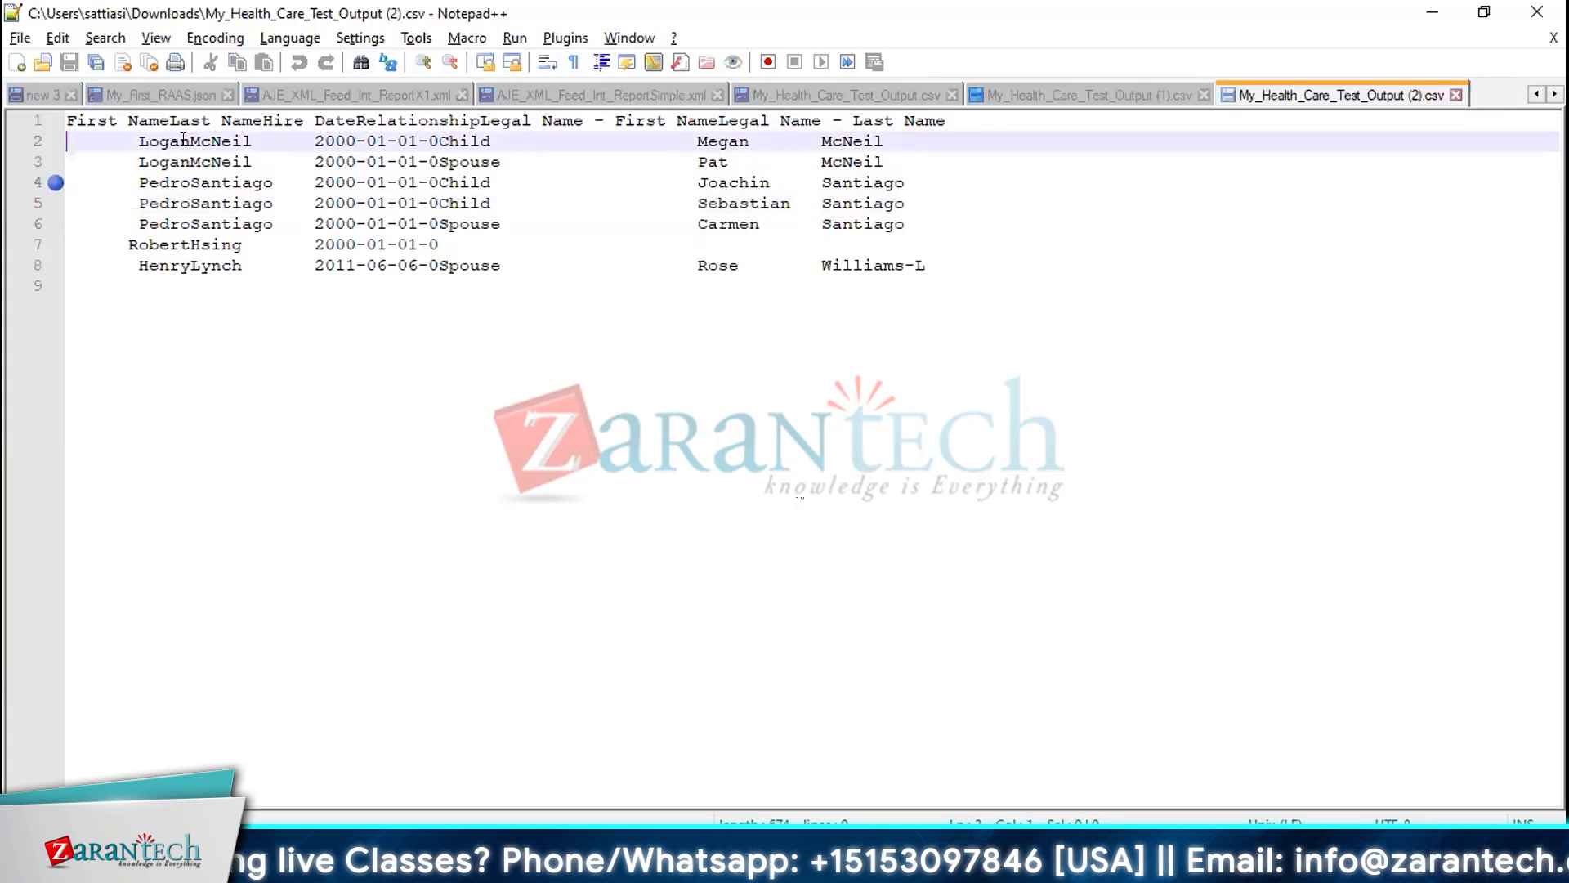
{"action": "left_click", "coordinate": [191, 140], "text": "shift"}
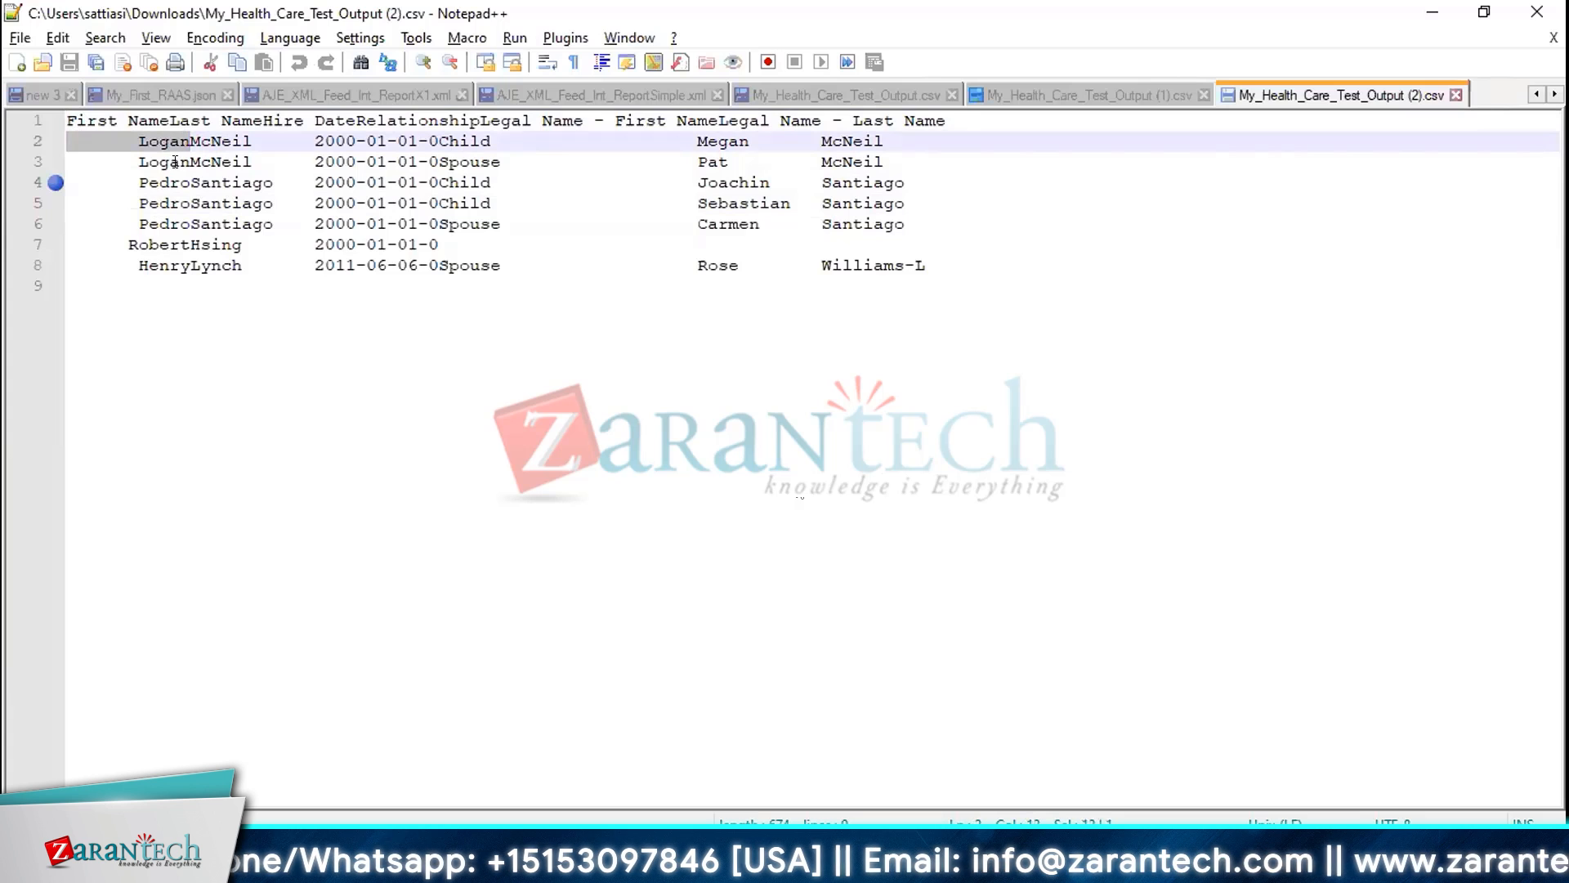
{"action": "left_click", "coordinate": [189, 141]}
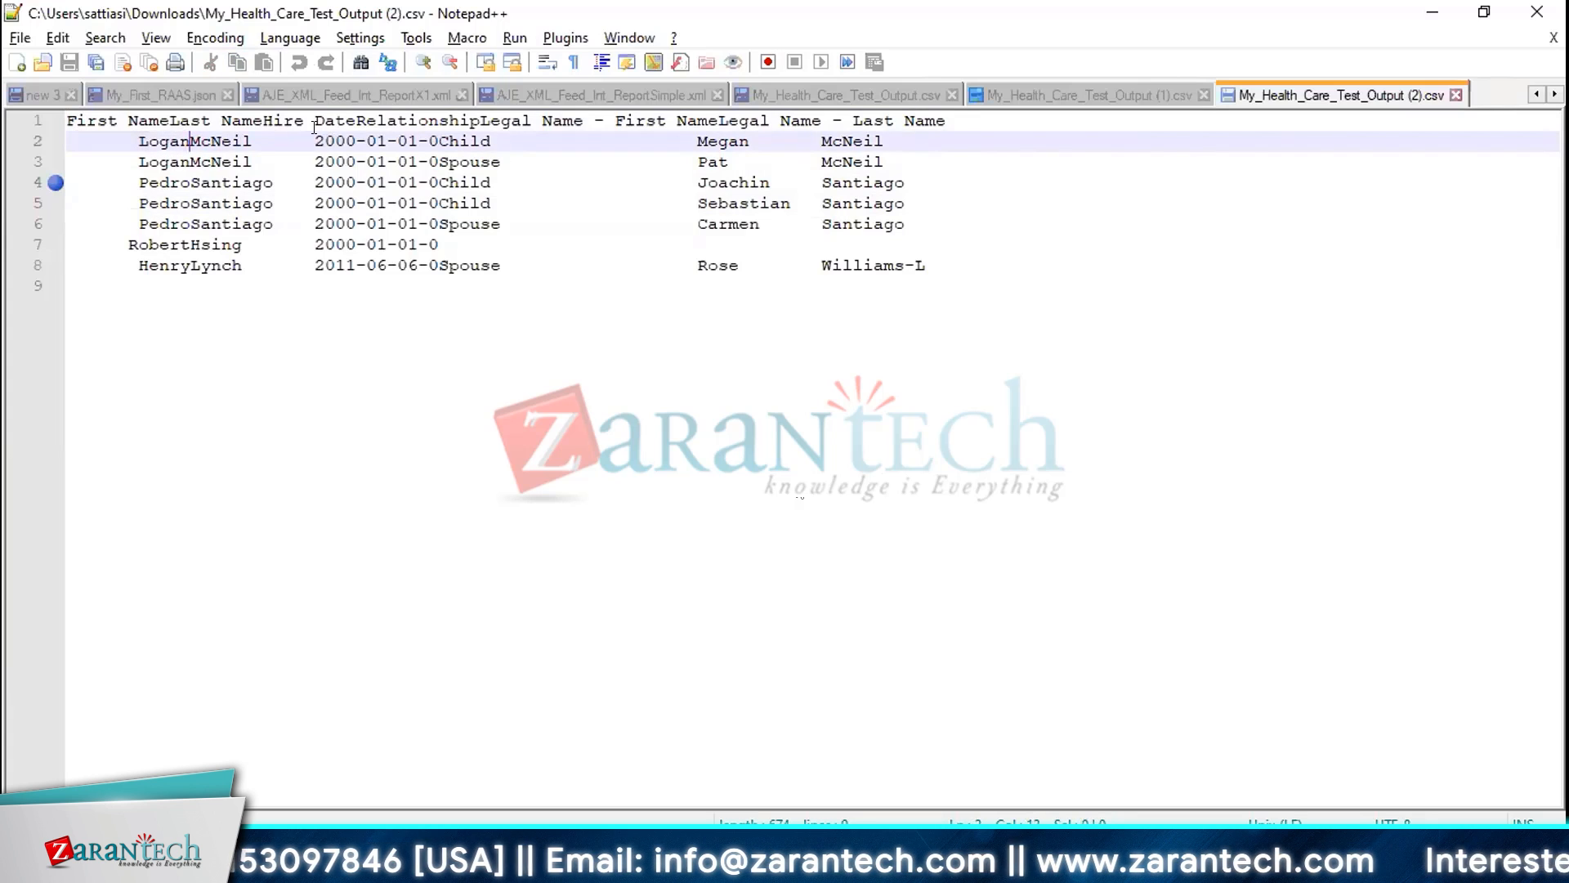
{"action": "left_click", "coordinate": [315, 142], "text": "shift"}
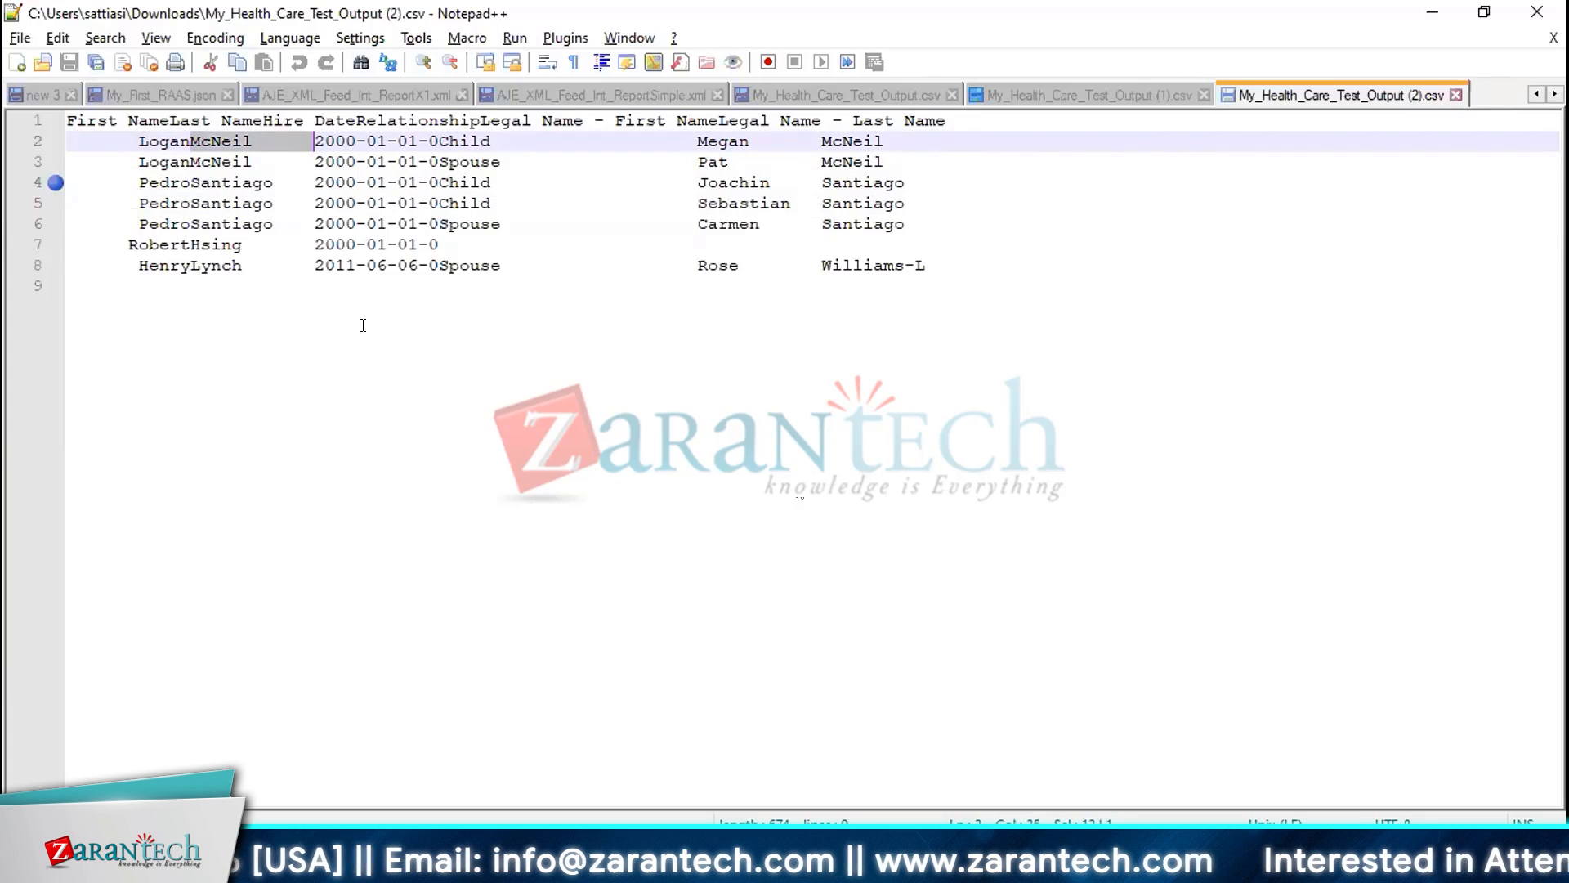
{"action": "left_click", "coordinate": [315, 141]}
{"action": "left_click", "coordinate": [406, 141], "text": "shift"}
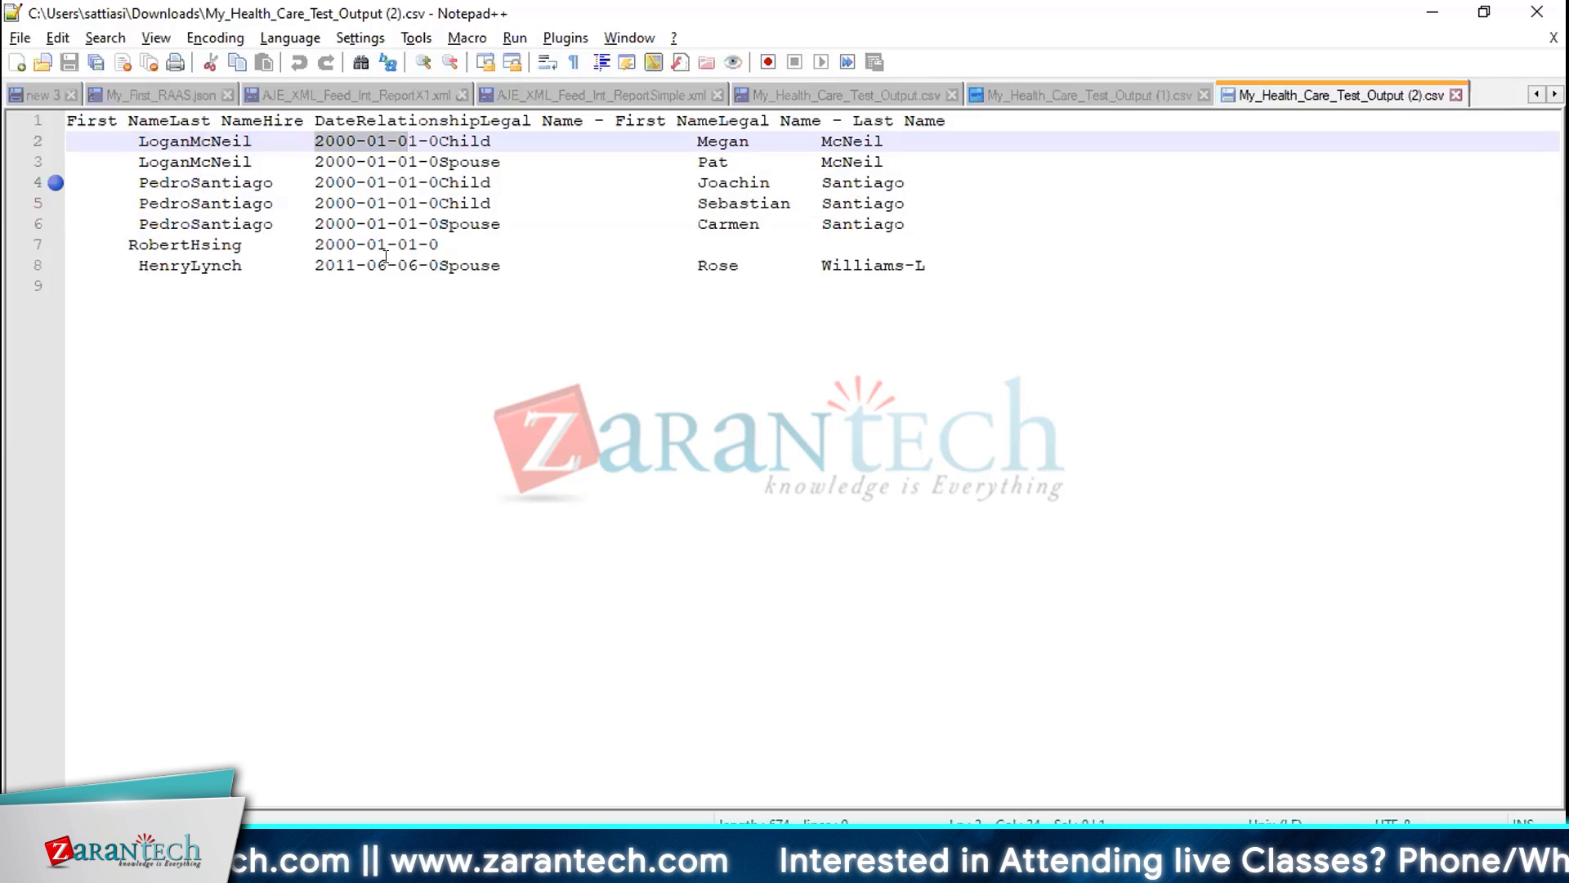
{"action": "left_click", "coordinate": [419, 140], "text": "shift"}
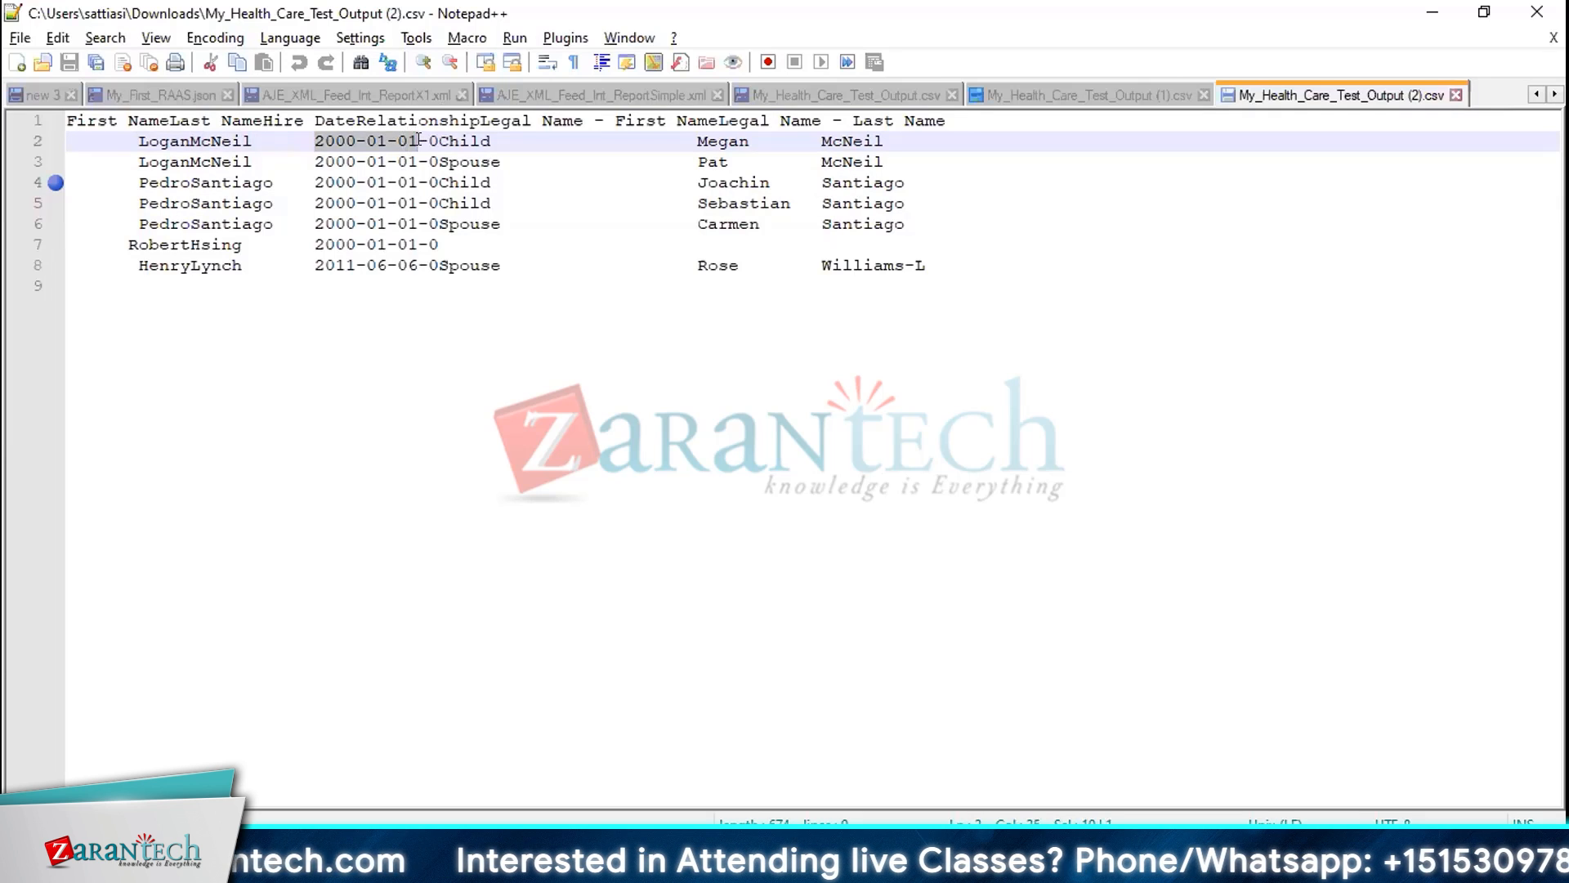
{"action": "left_click_drag", "start_coordinate": [419, 141], "coordinate": [432, 140]}
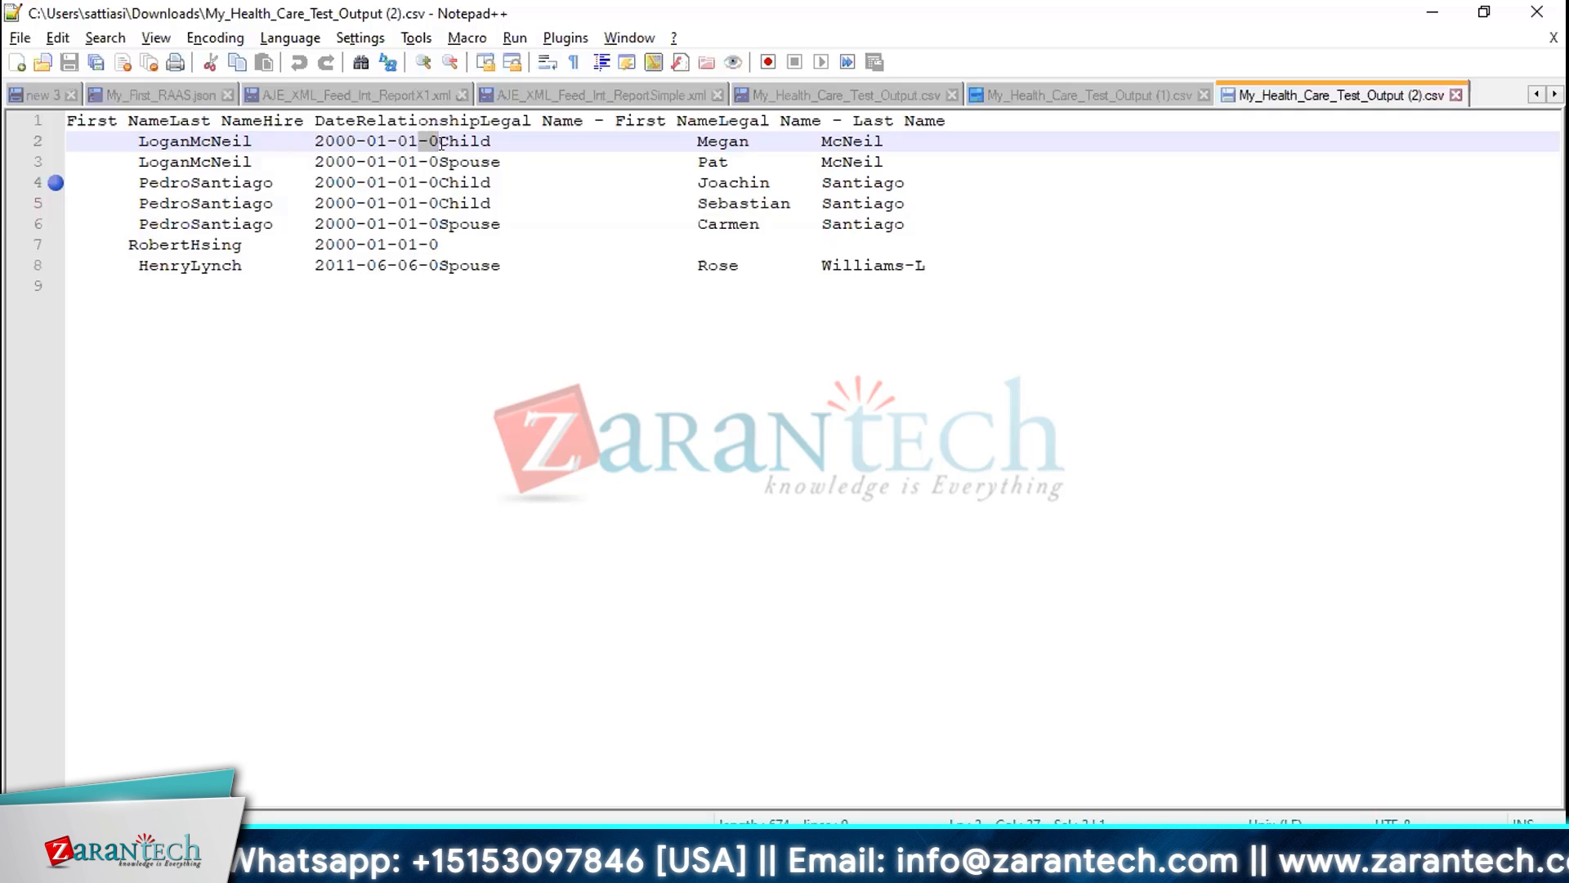
{"action": "left_click", "coordinate": [423, 138]}
{"action": "left_click", "coordinate": [436, 140]}
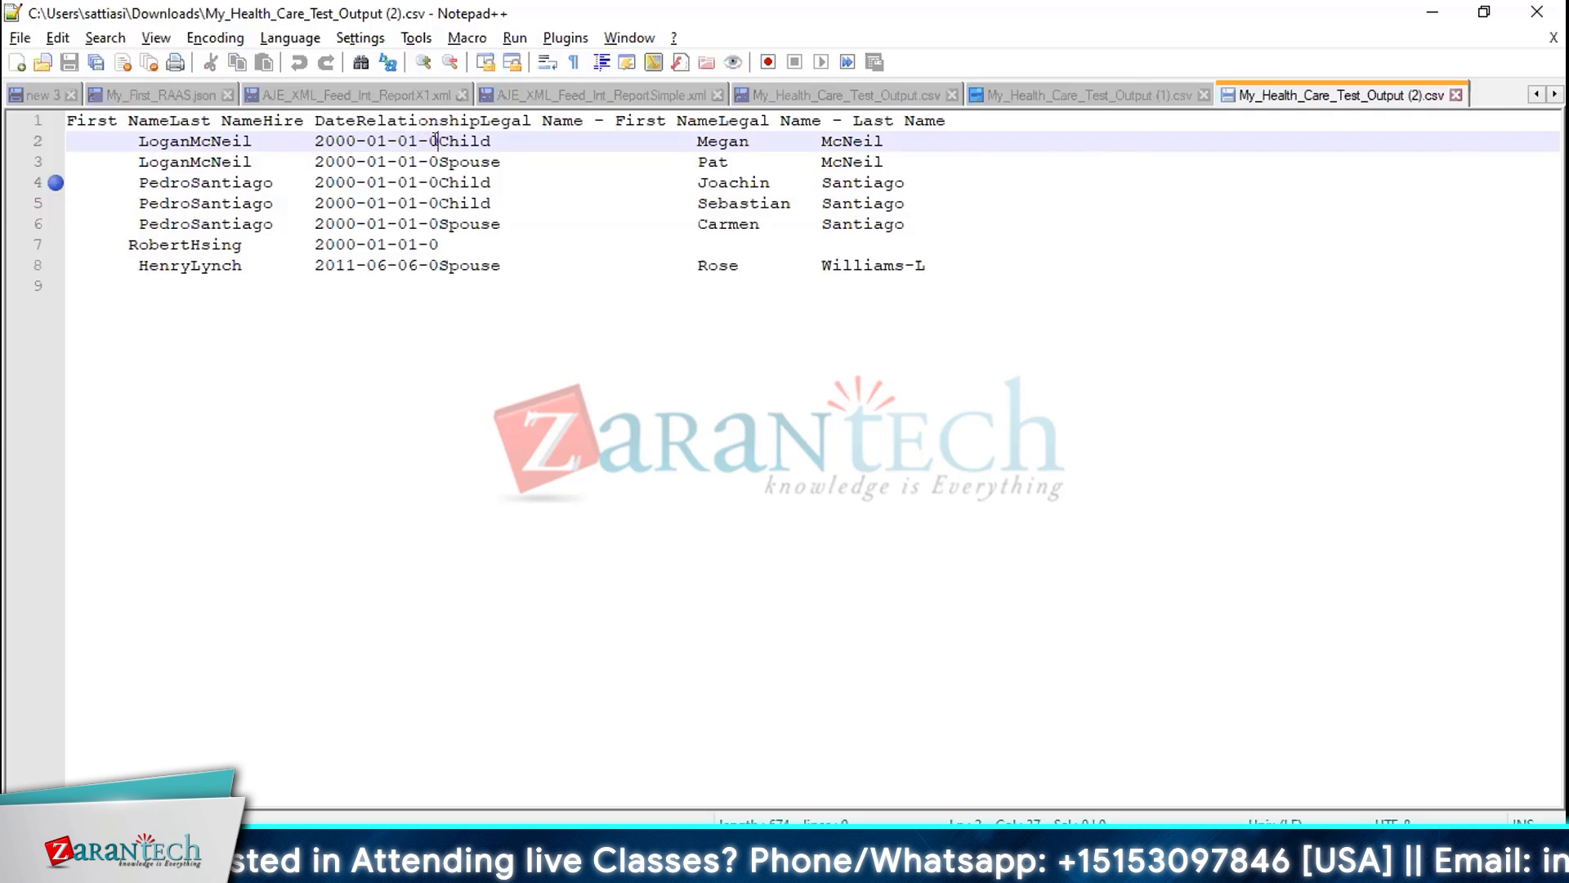
{"action": "left_click", "coordinate": [511, 144], "text": "shift"}
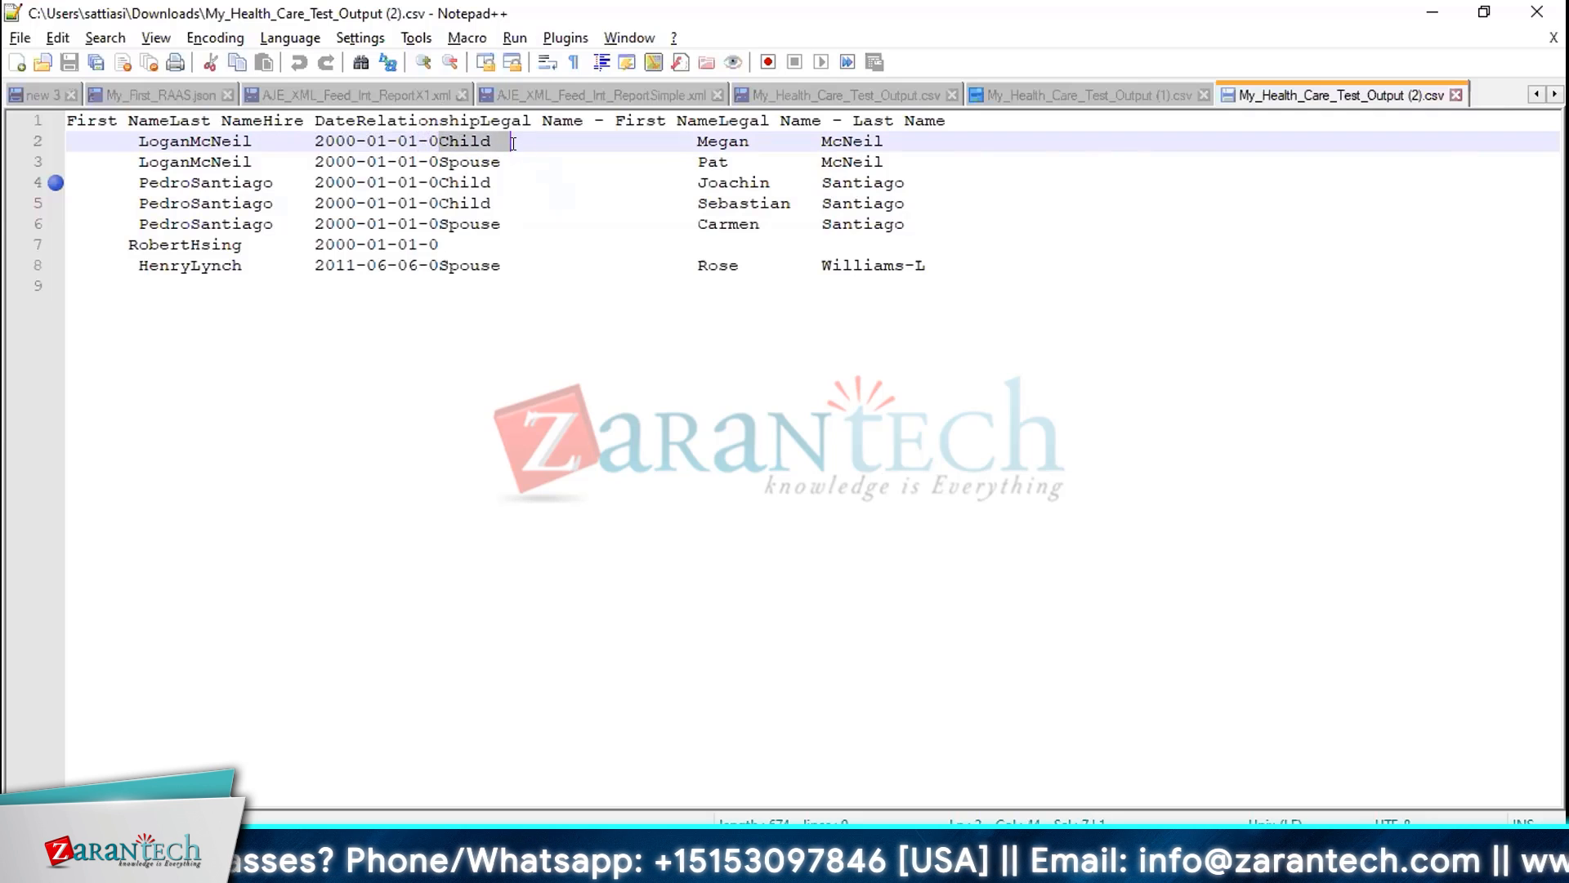
{"action": "key", "text": "shift+Left"}
{"action": "key", "text": "shift+Left"}
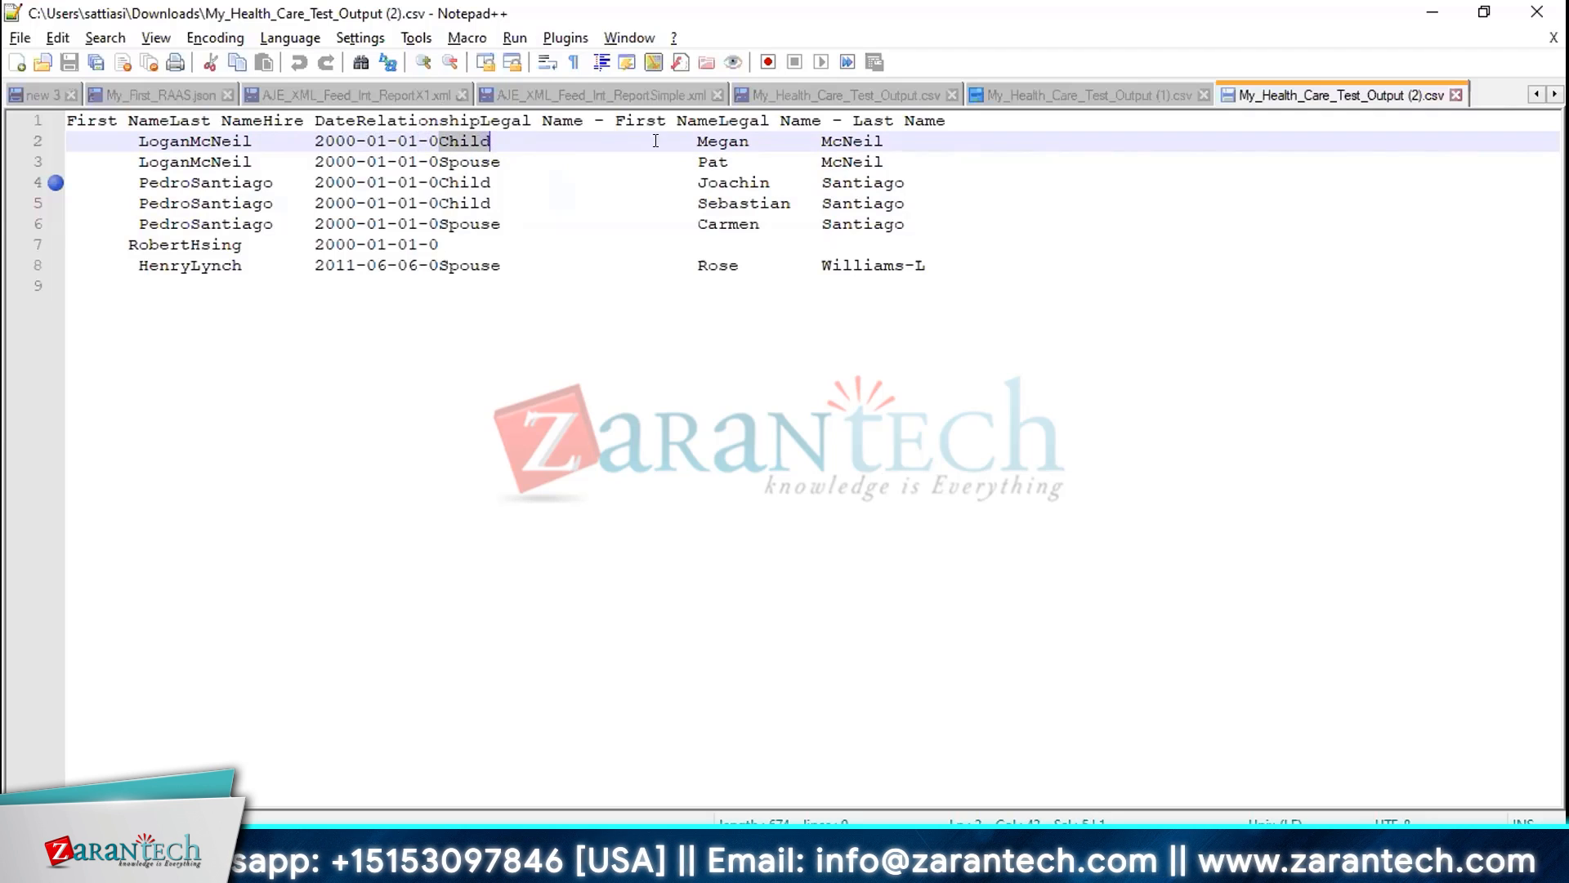
{"action": "left_click", "coordinate": [448, 141]}
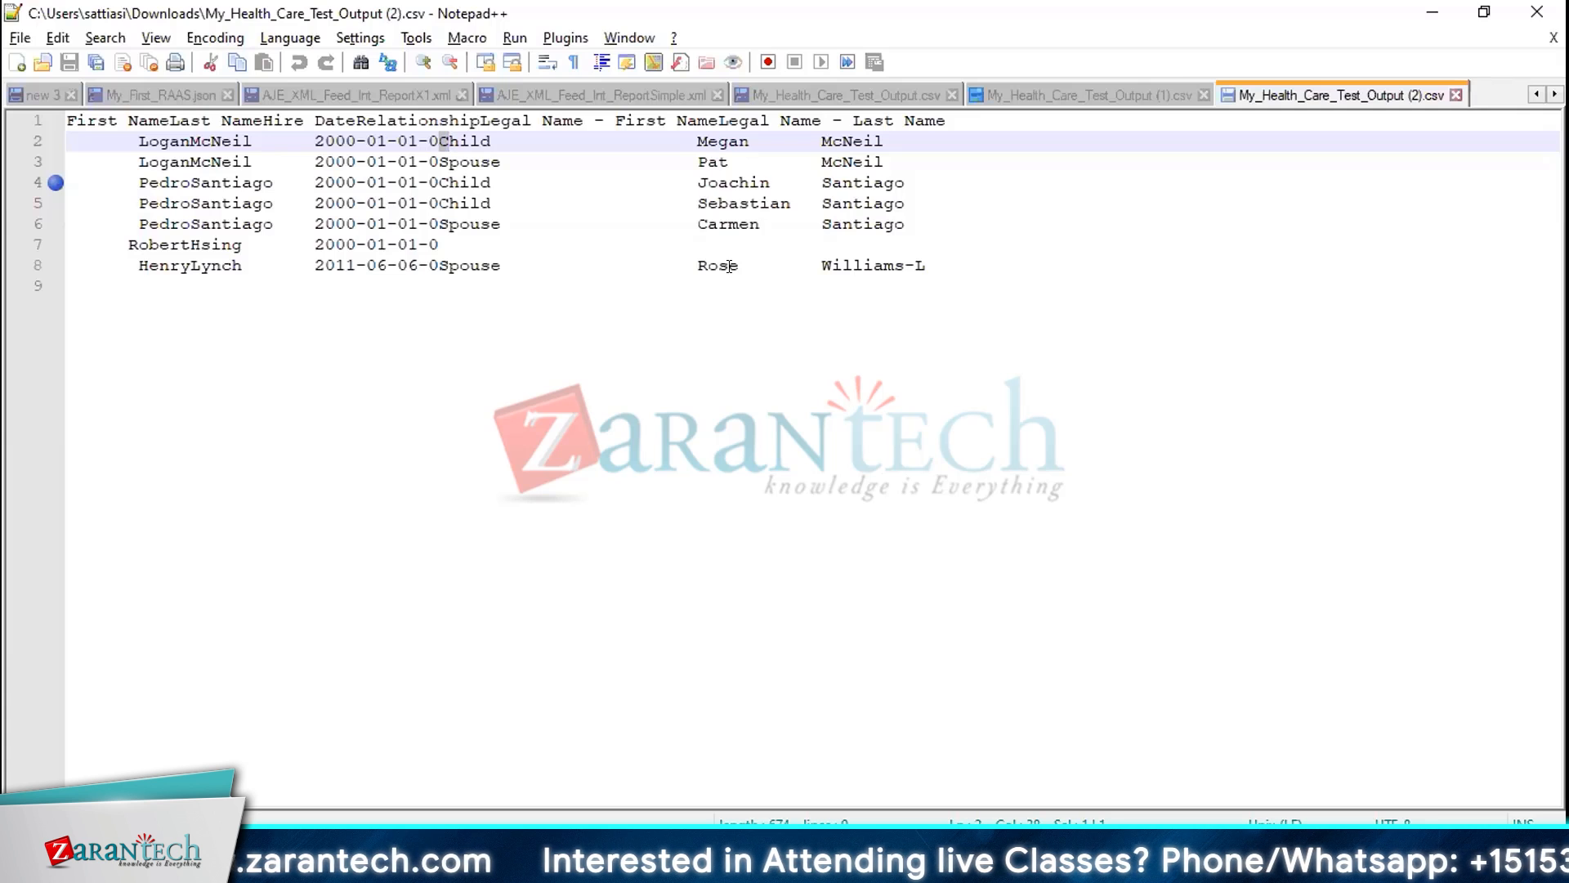
Switch to PowerPoint and delete the content placeholder on slide 2
{"action": "key", "text": "alt+Tab"}
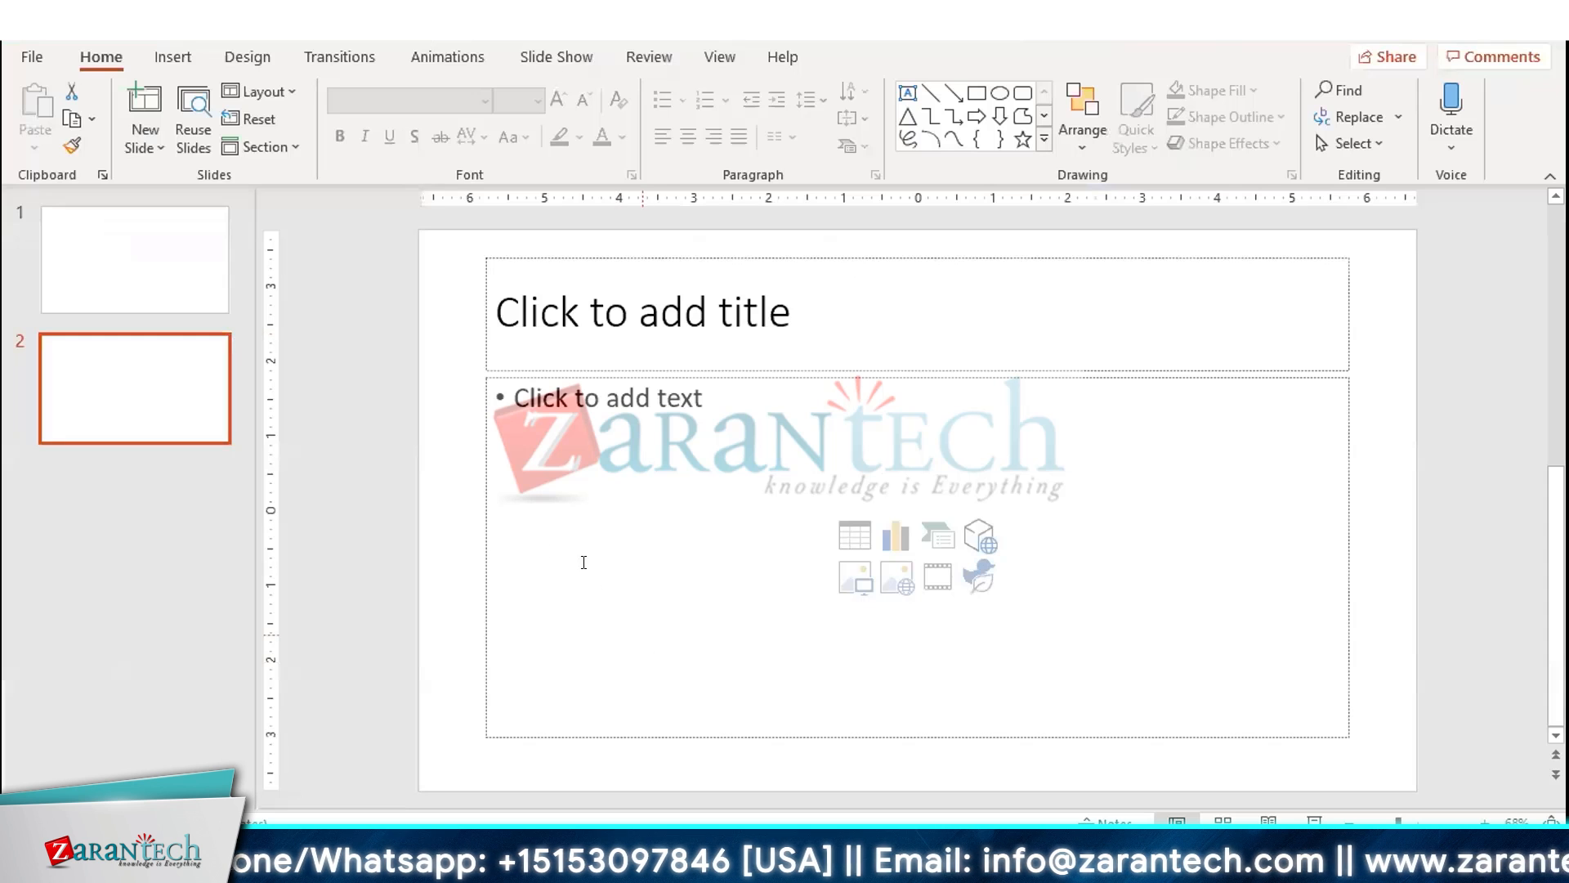
{"action": "left_click", "coordinate": [477, 514]}
{"action": "key", "text": "Delete"}
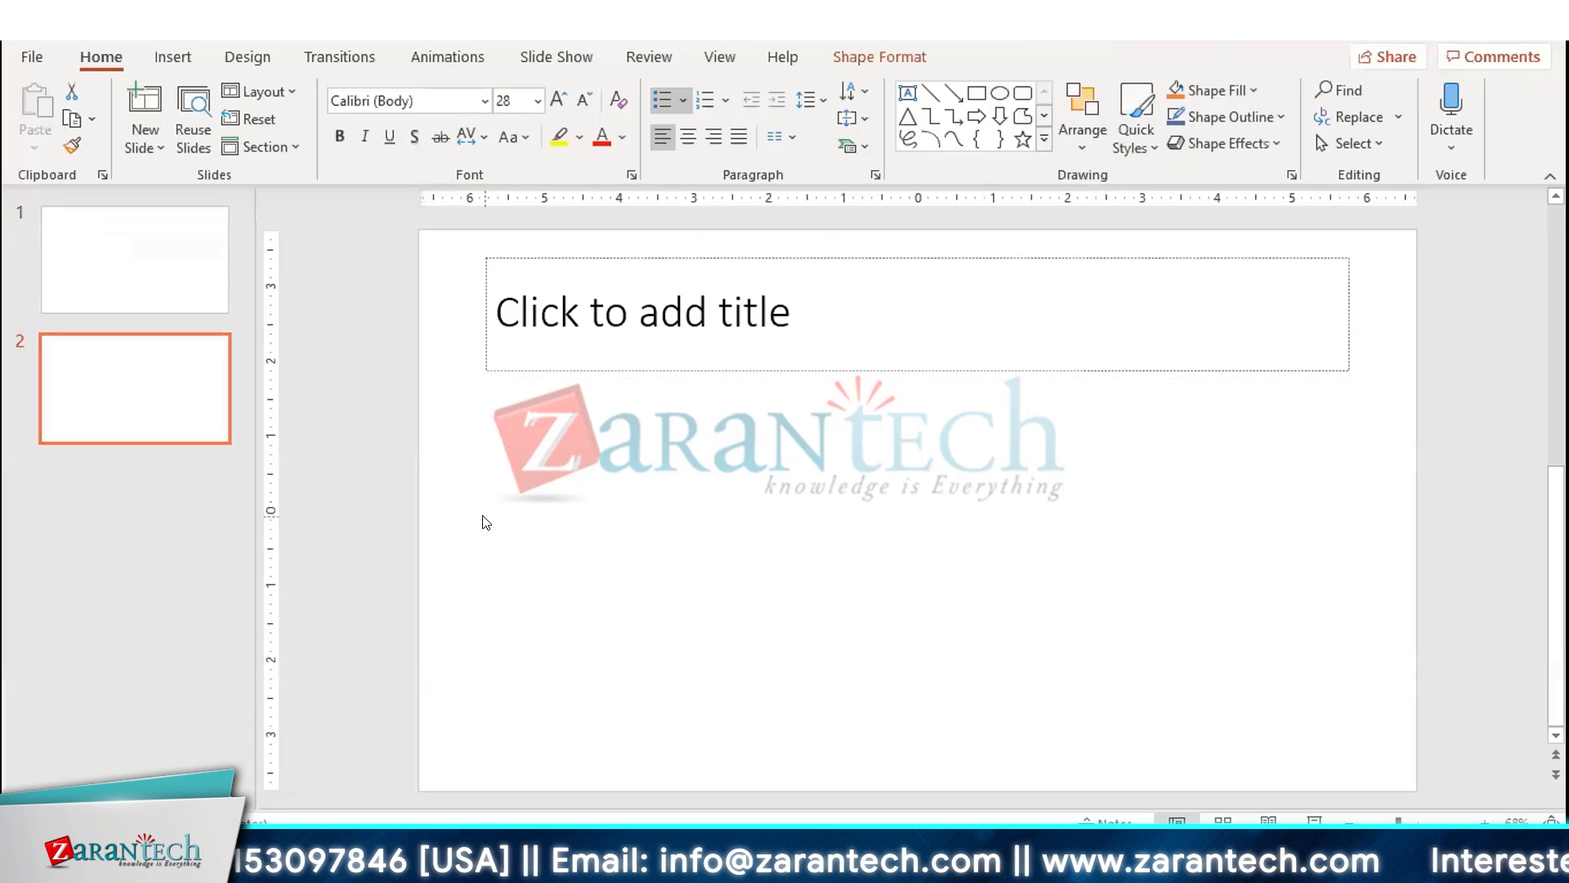
Draw a rectangle in the middle of the slide and label it Banks
{"action": "left_click", "coordinate": [977, 92]}
{"action": "left_click_drag", "start_coordinate": [789, 472], "coordinate": [1060, 611]}
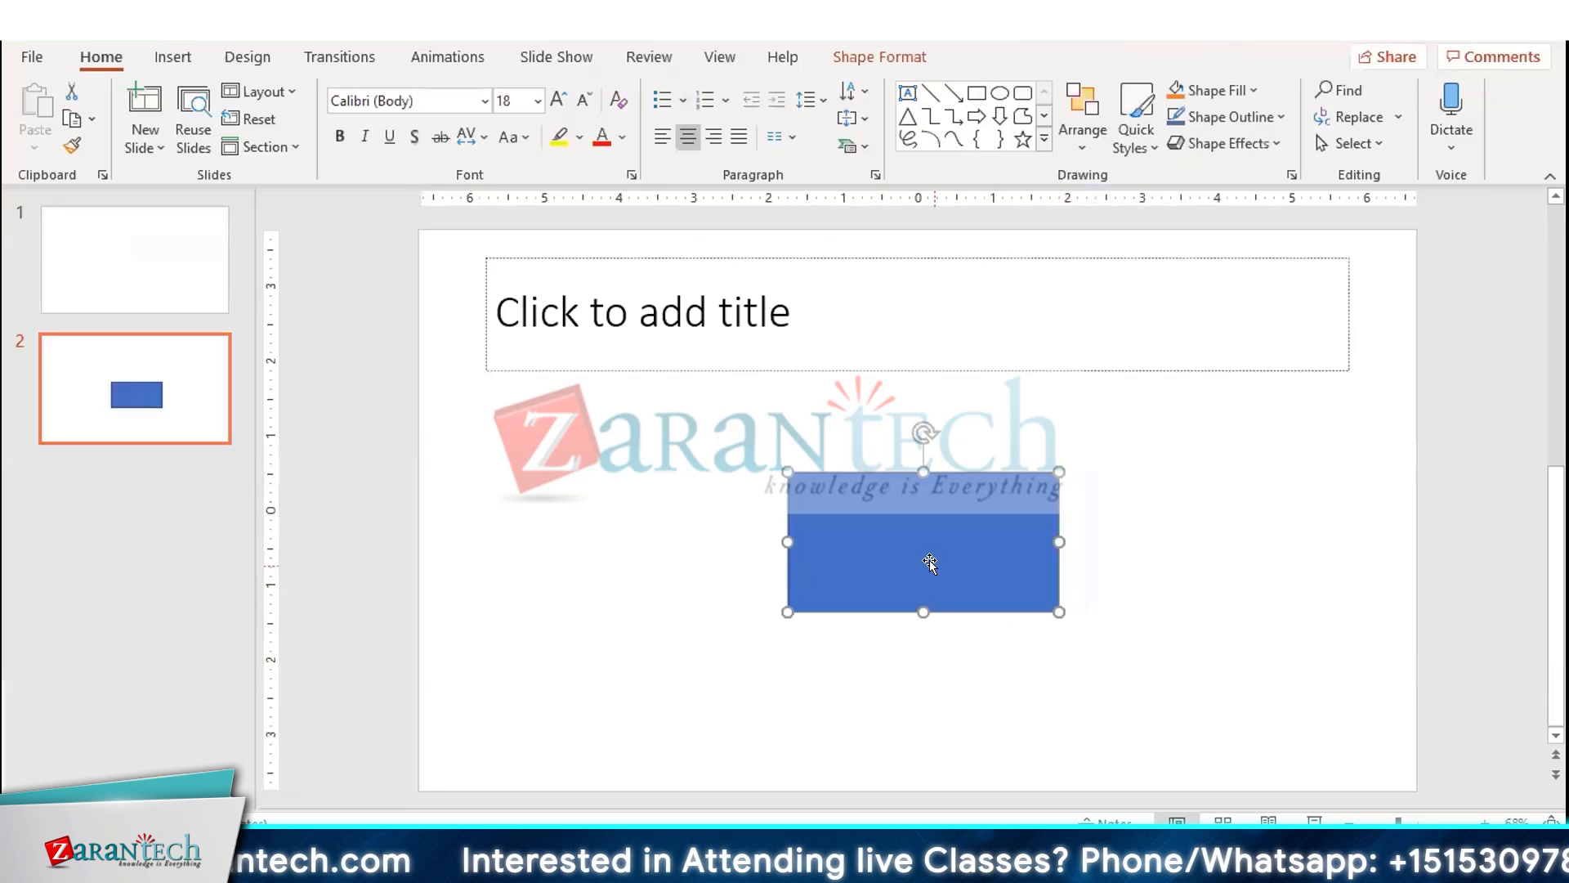
{"action": "type", "text": "Banks"}
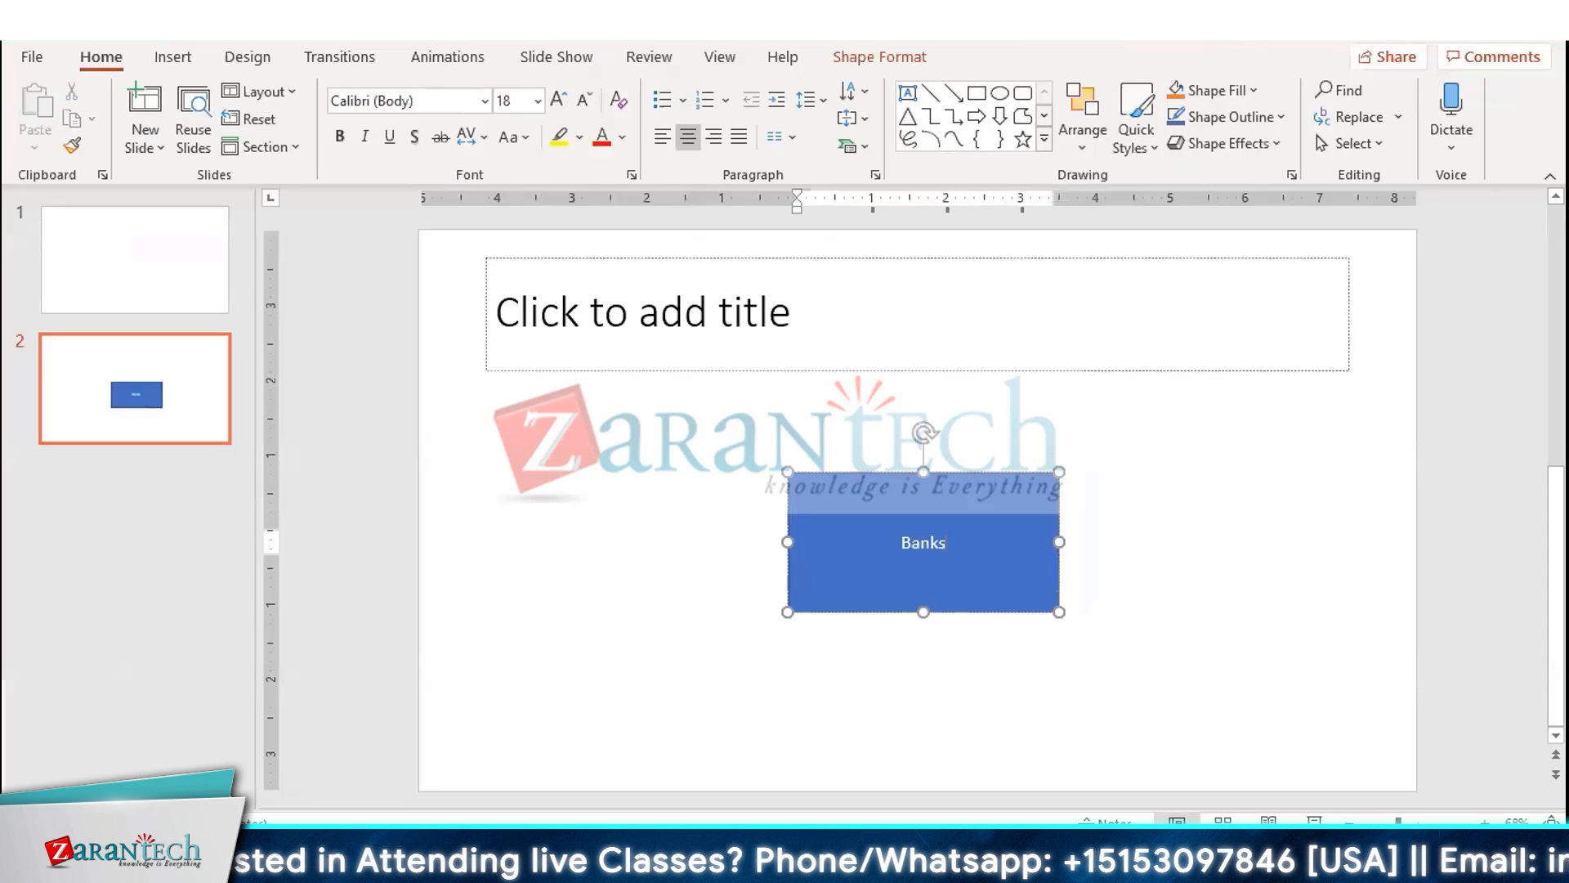
{"action": "left_click", "coordinate": [1161, 594]}
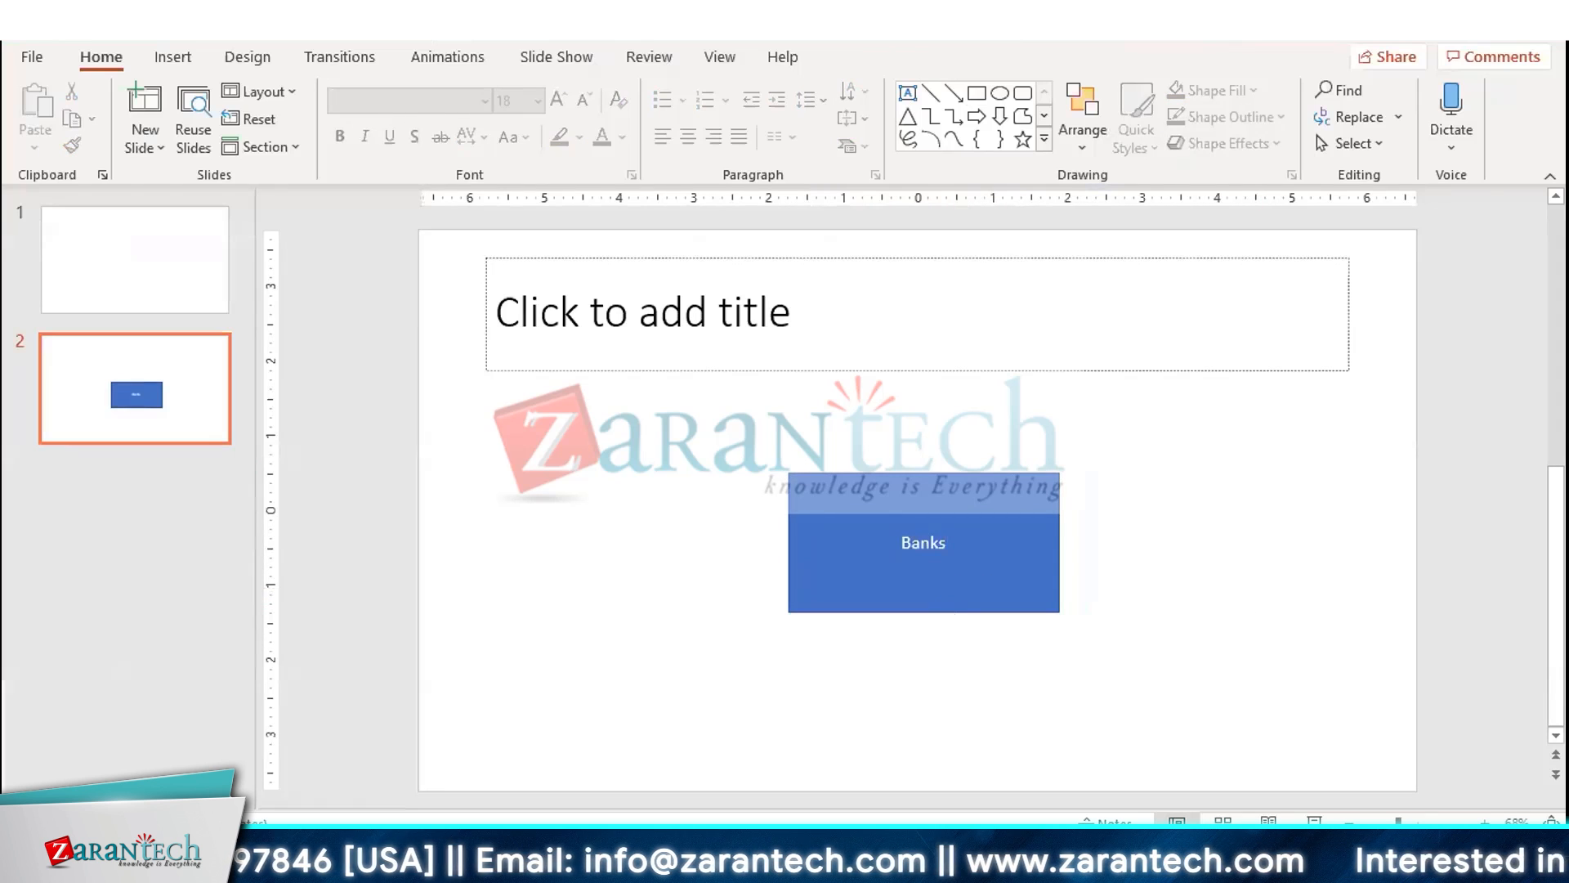
Draw a small rectangle at the upper right and paste copies of it into a cascading stack
{"action": "left_click", "coordinate": [976, 92]}
{"action": "mouse_move", "coordinate": [1110, 383]}
{"action": "left_mouse_down"}
{"action": "mouse_move", "coordinate": [1159, 480]}
{"action": "mouse_move", "coordinate": [1226, 459]}
{"action": "left_mouse_up"}
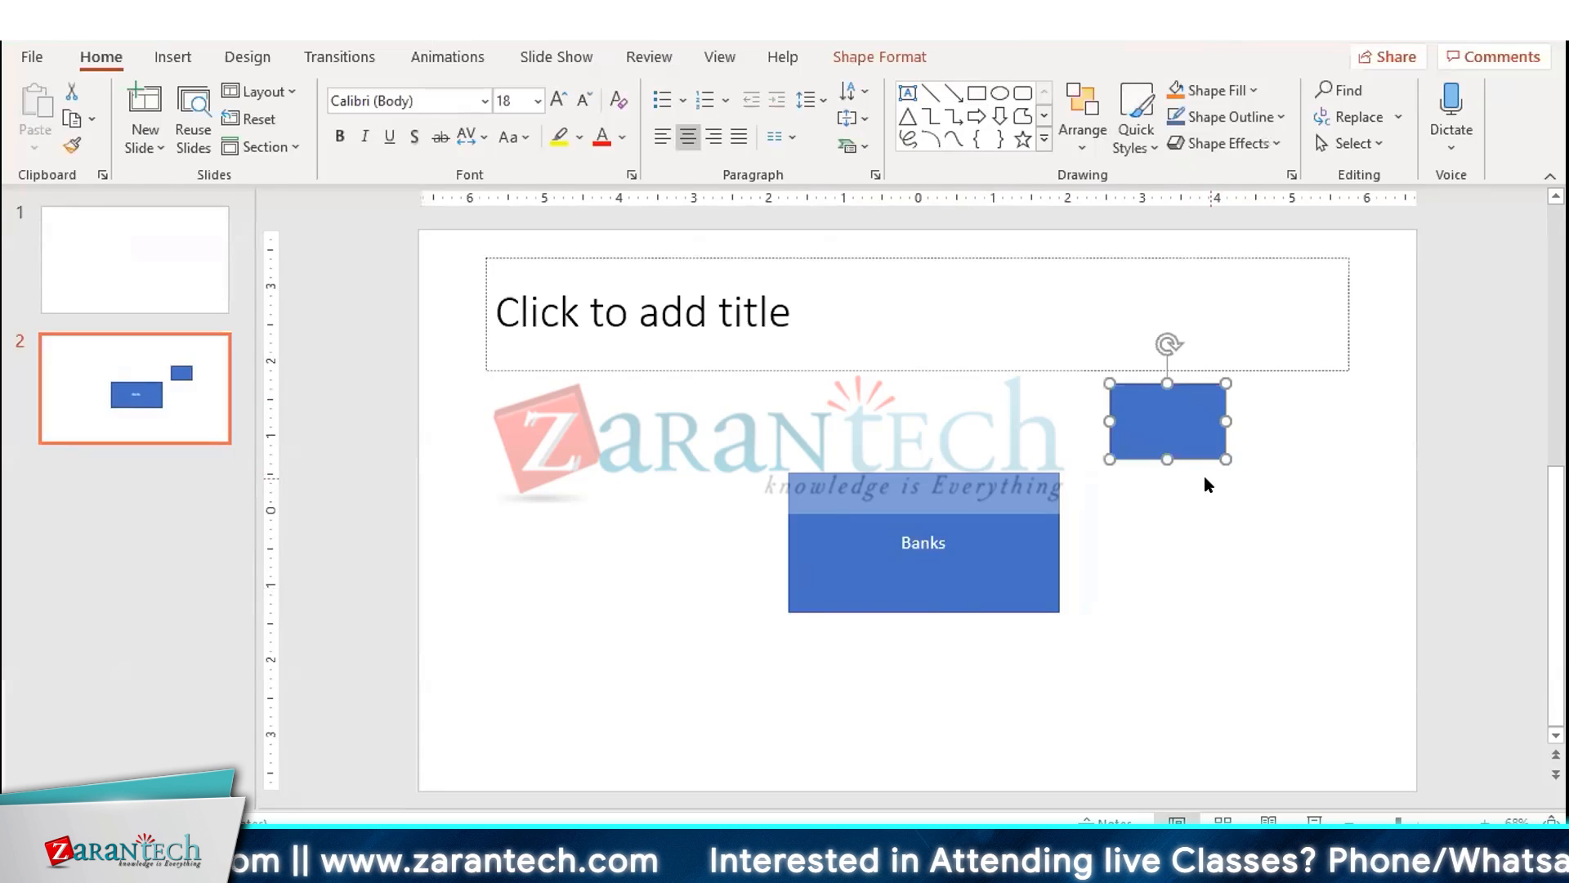
{"action": "key", "text": "ctrl+c"}
{"action": "key", "text": "ctrl+v"}
{"action": "key", "text": "ctrl+v"}
{"action": "key", "text": "ctrl+v"}
{"action": "key", "text": "ctrl+v"}
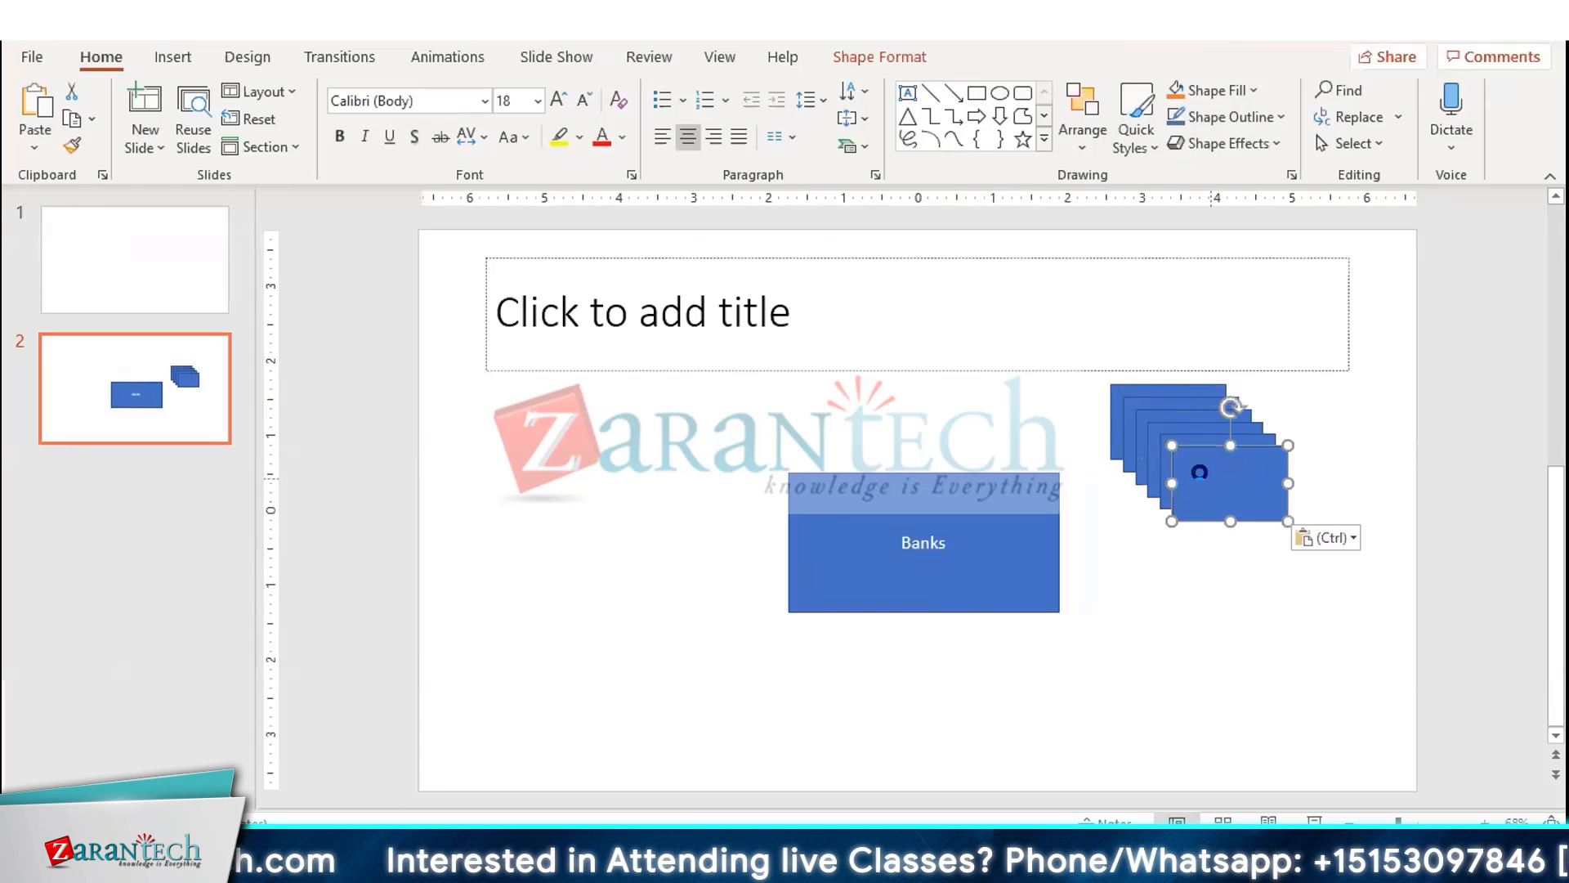
{"action": "key", "text": "ctrl+v"}
{"action": "key", "text": "ctrl+v"}
{"action": "key", "text": "ctrl+v"}
{"action": "key", "text": "ctrl+v"}
{"action": "key", "text": "ctrl+v"}
{"action": "key", "text": "ctrl+v"}
{"action": "key", "text": "ctrl+v"}
{"action": "key", "text": "ctrl+v"}
{"action": "key", "text": "ctrl+v"}
{"action": "key", "text": "ctrl+v"}
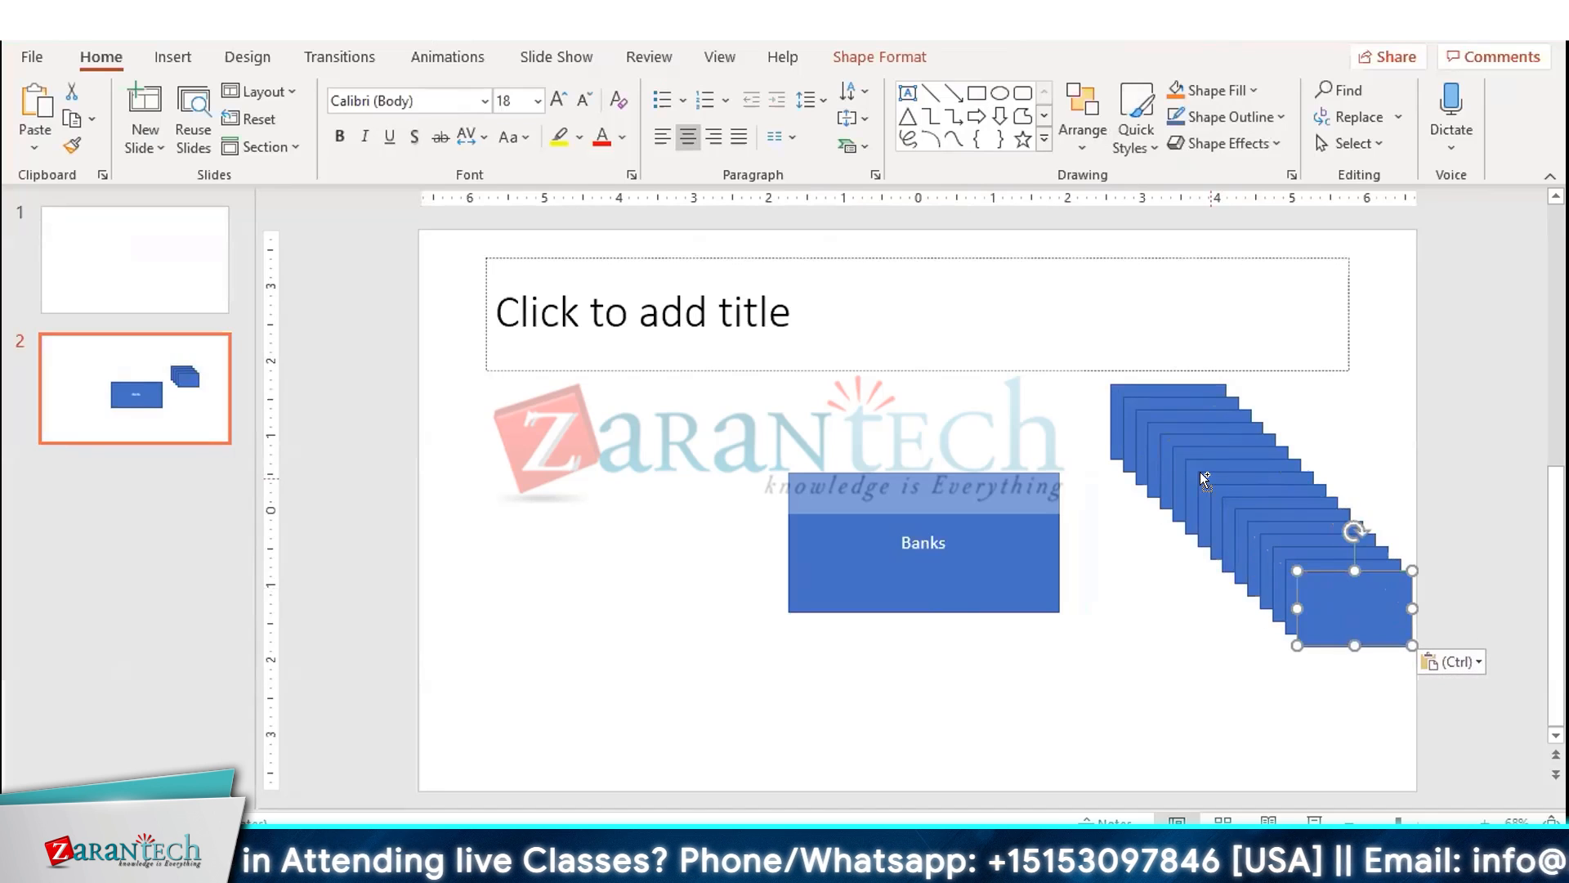
{"action": "left_click", "coordinate": [1117, 724]}
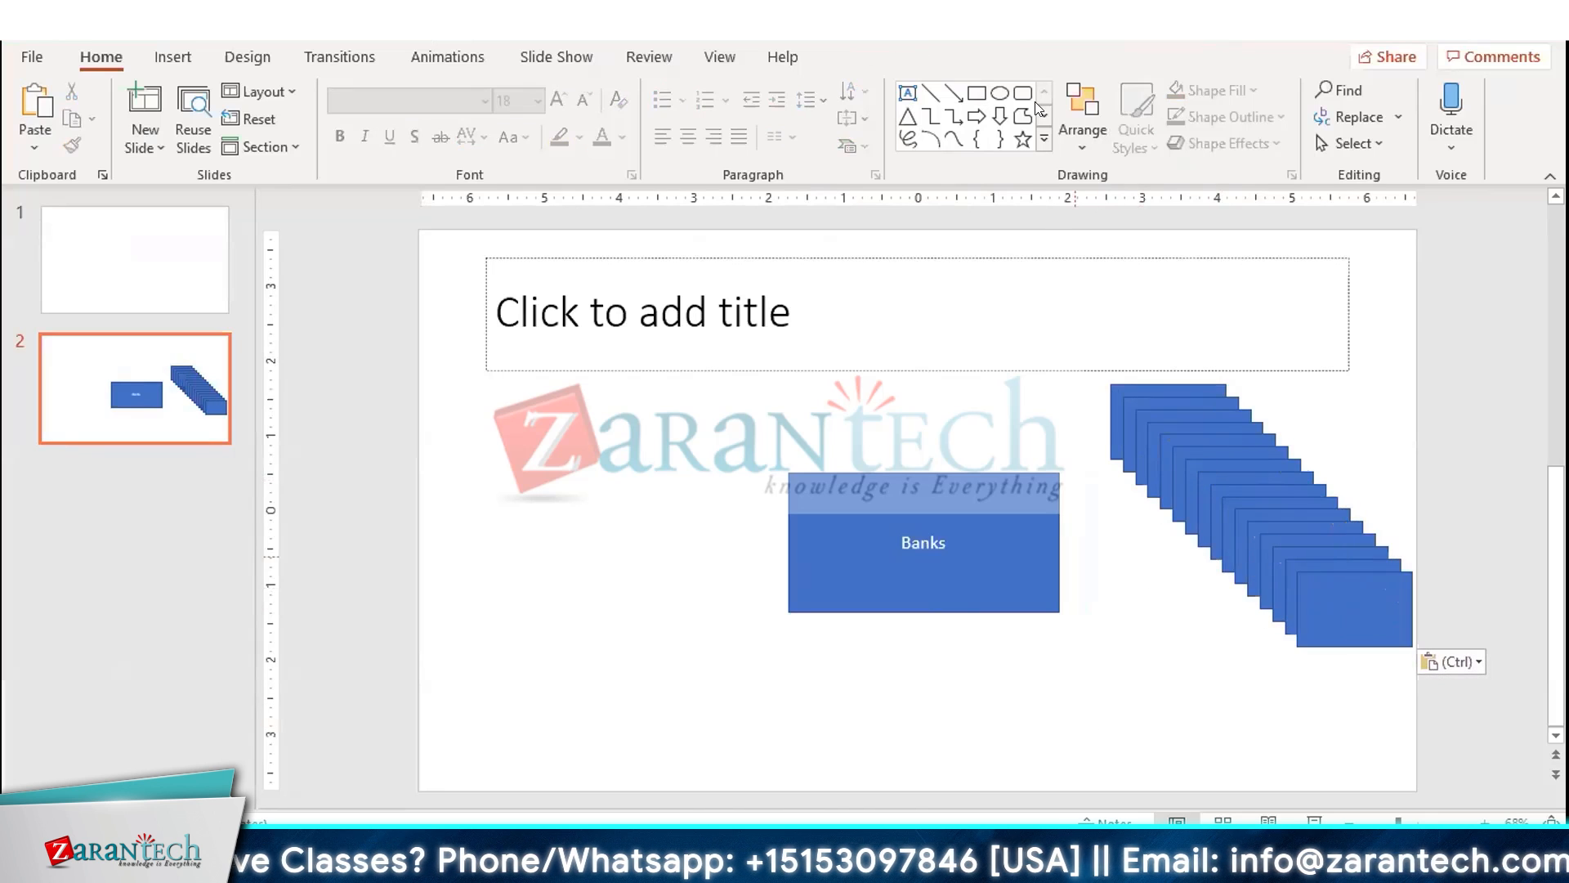
Draw an arrow from the stacked rectangles to the Banks box
{"action": "left_click", "coordinate": [953, 92]}
{"action": "left_click_drag", "start_coordinate": [1173, 520], "coordinate": [1060, 542]}
{"action": "left_click", "coordinate": [1111, 747]}
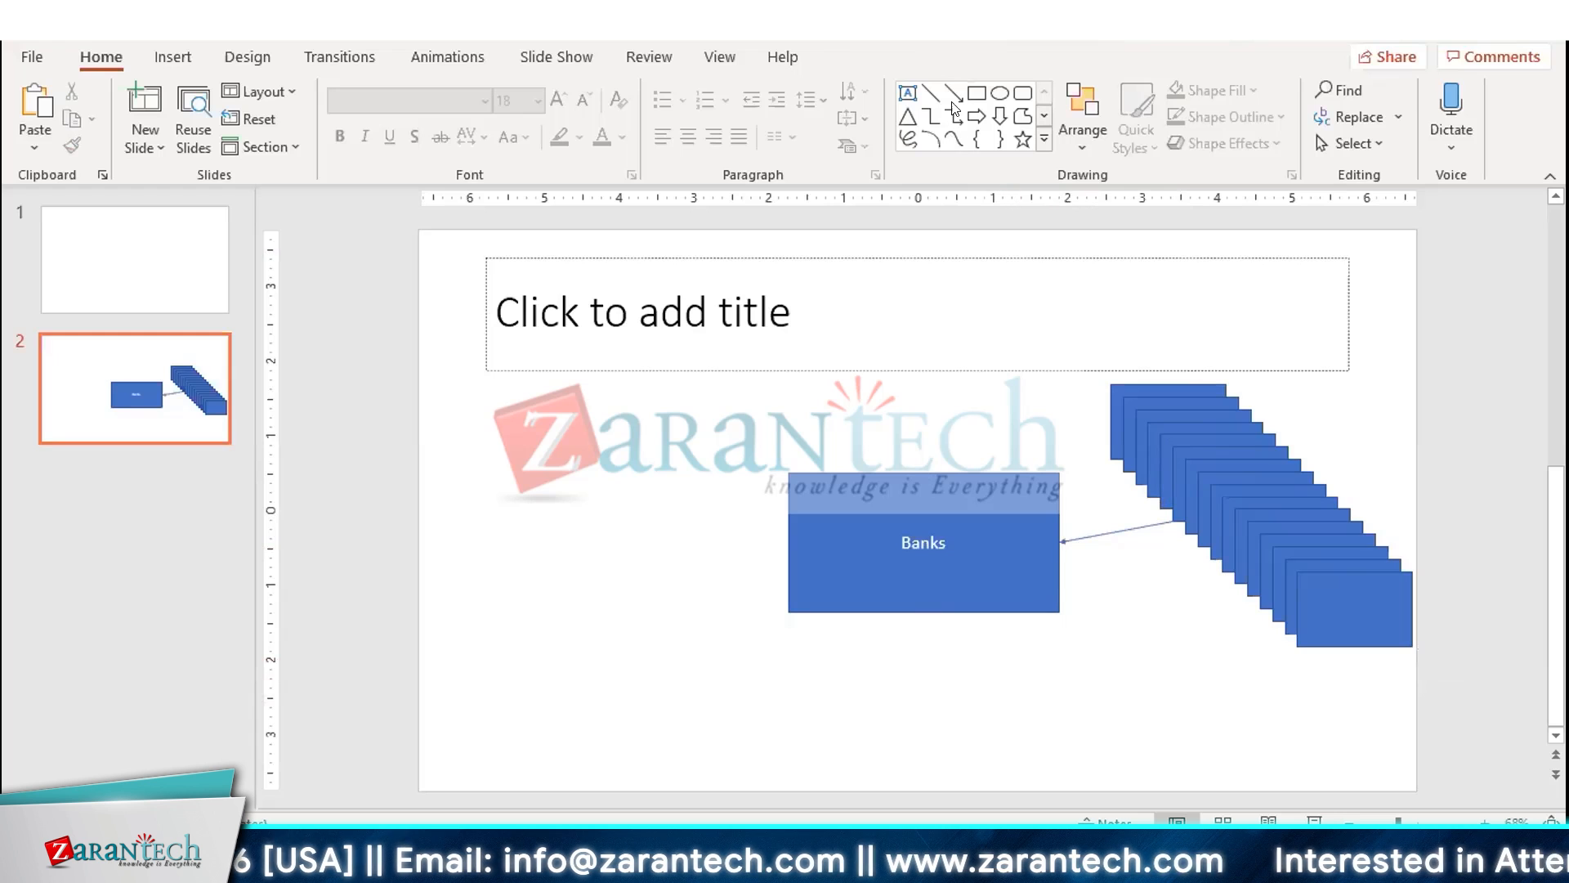
Draw a circle left of the Banks box and connect it to the box with an arrow
{"action": "left_click", "coordinate": [999, 93]}
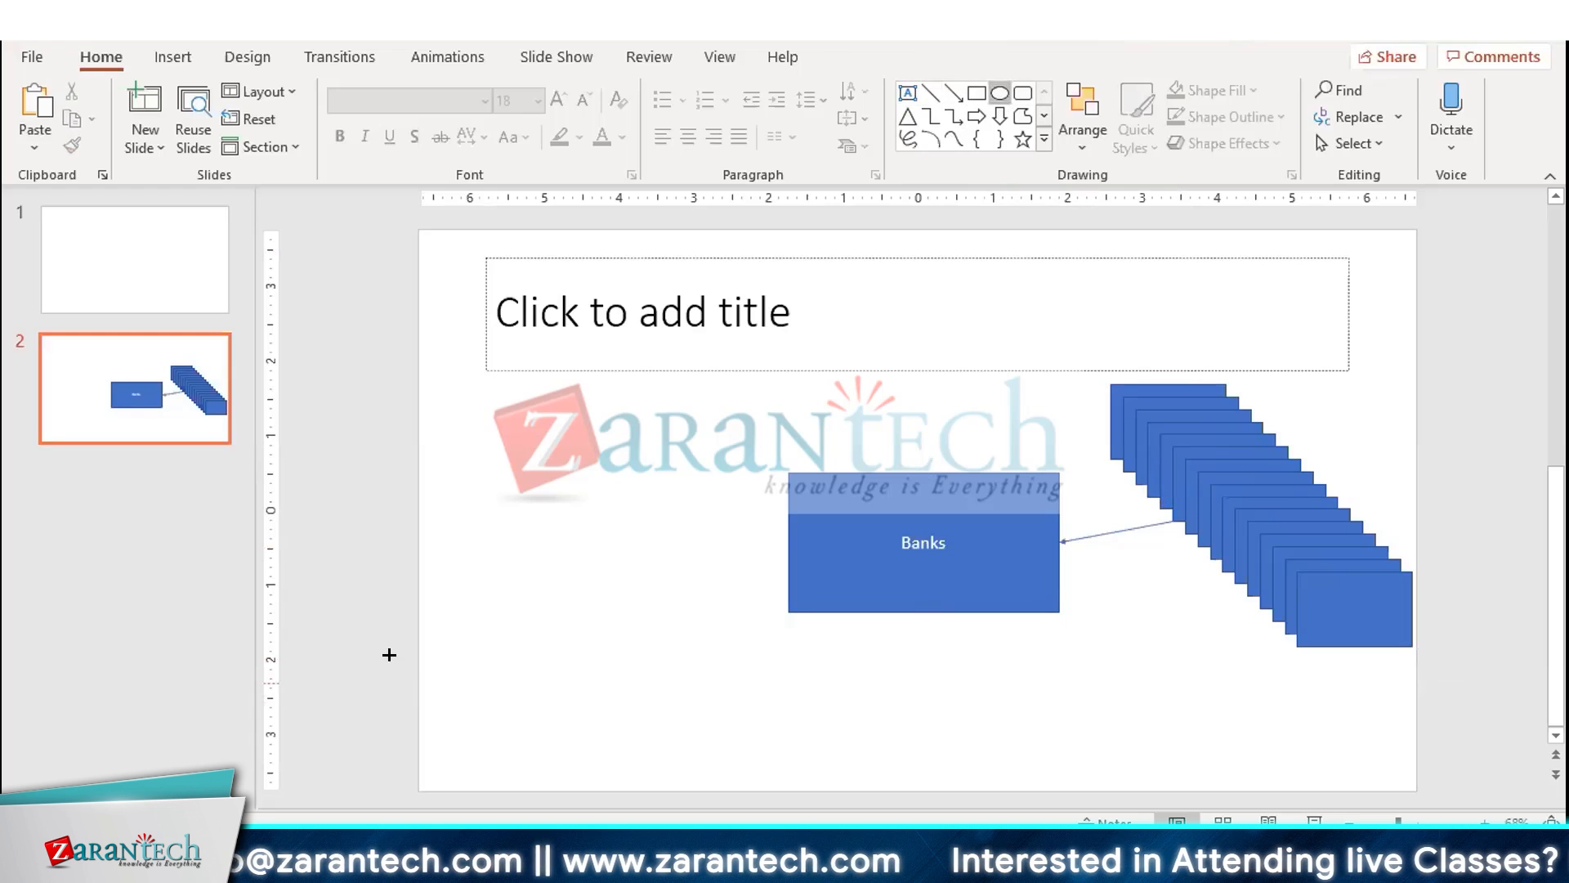
{"action": "left_click_drag", "start_coordinate": [488, 471], "coordinate": [613, 584]}
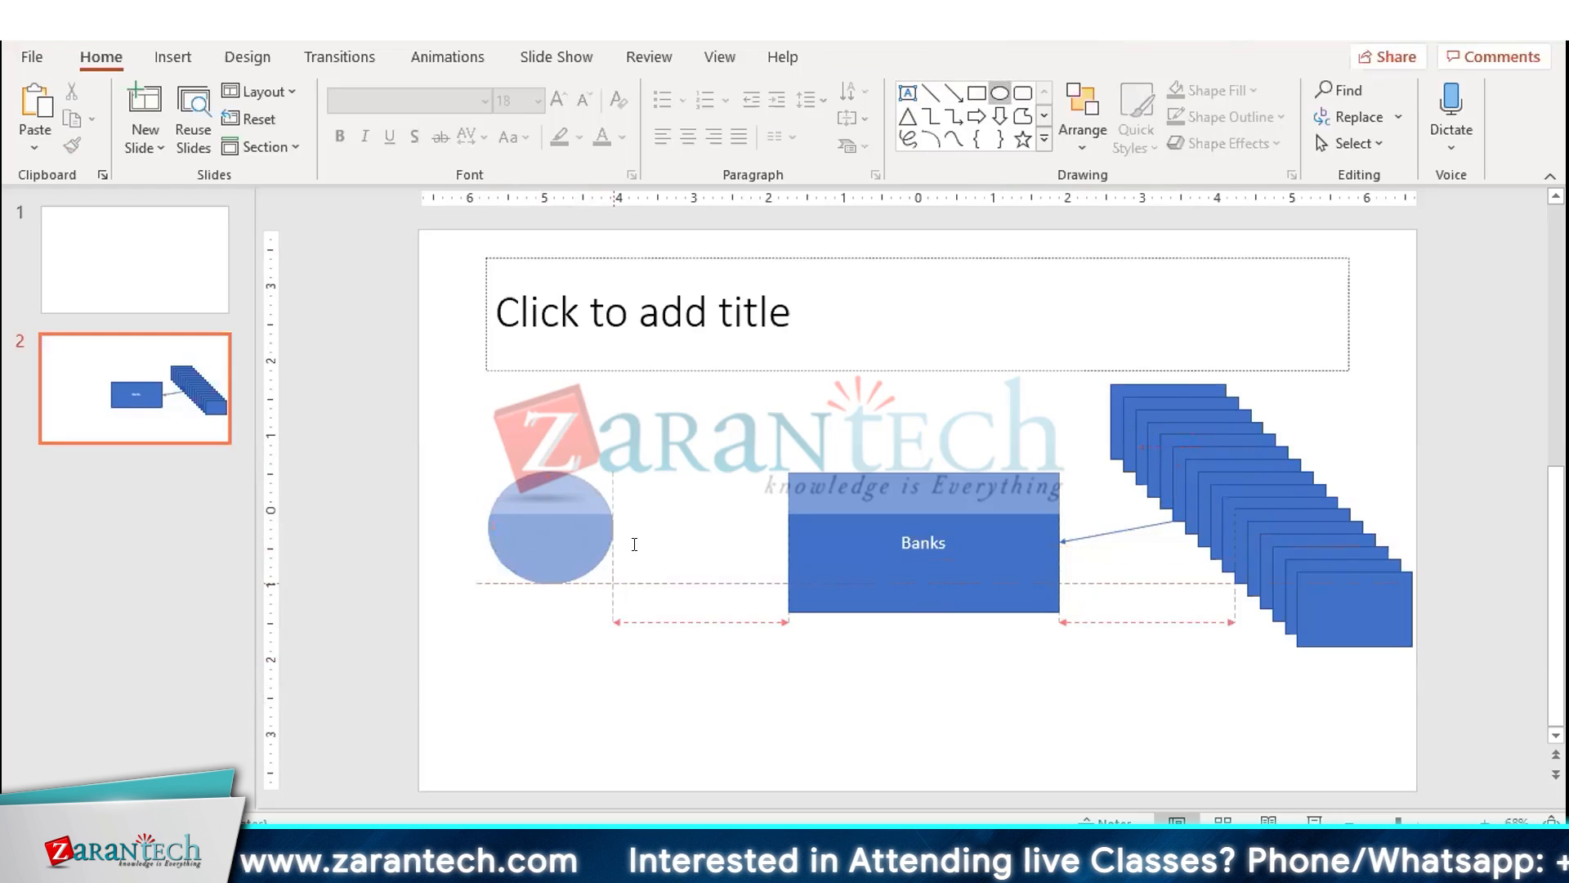
{"action": "left_click", "coordinate": [954, 94]}
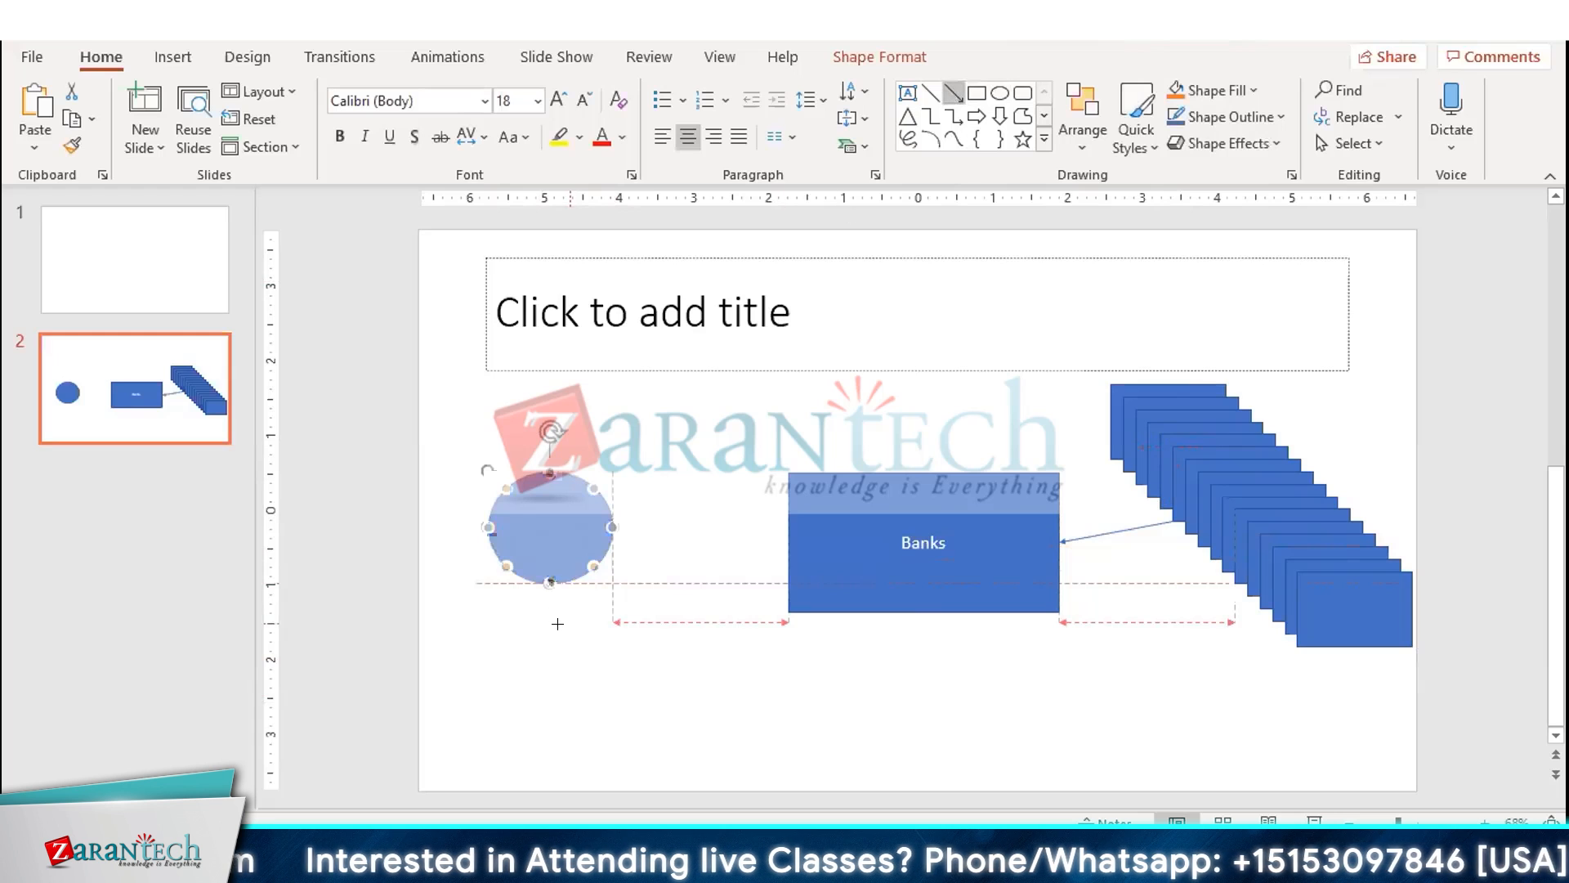
{"action": "left_click_drag", "start_coordinate": [613, 527], "coordinate": [788, 542]}
{"action": "left_click", "coordinate": [675, 764]}
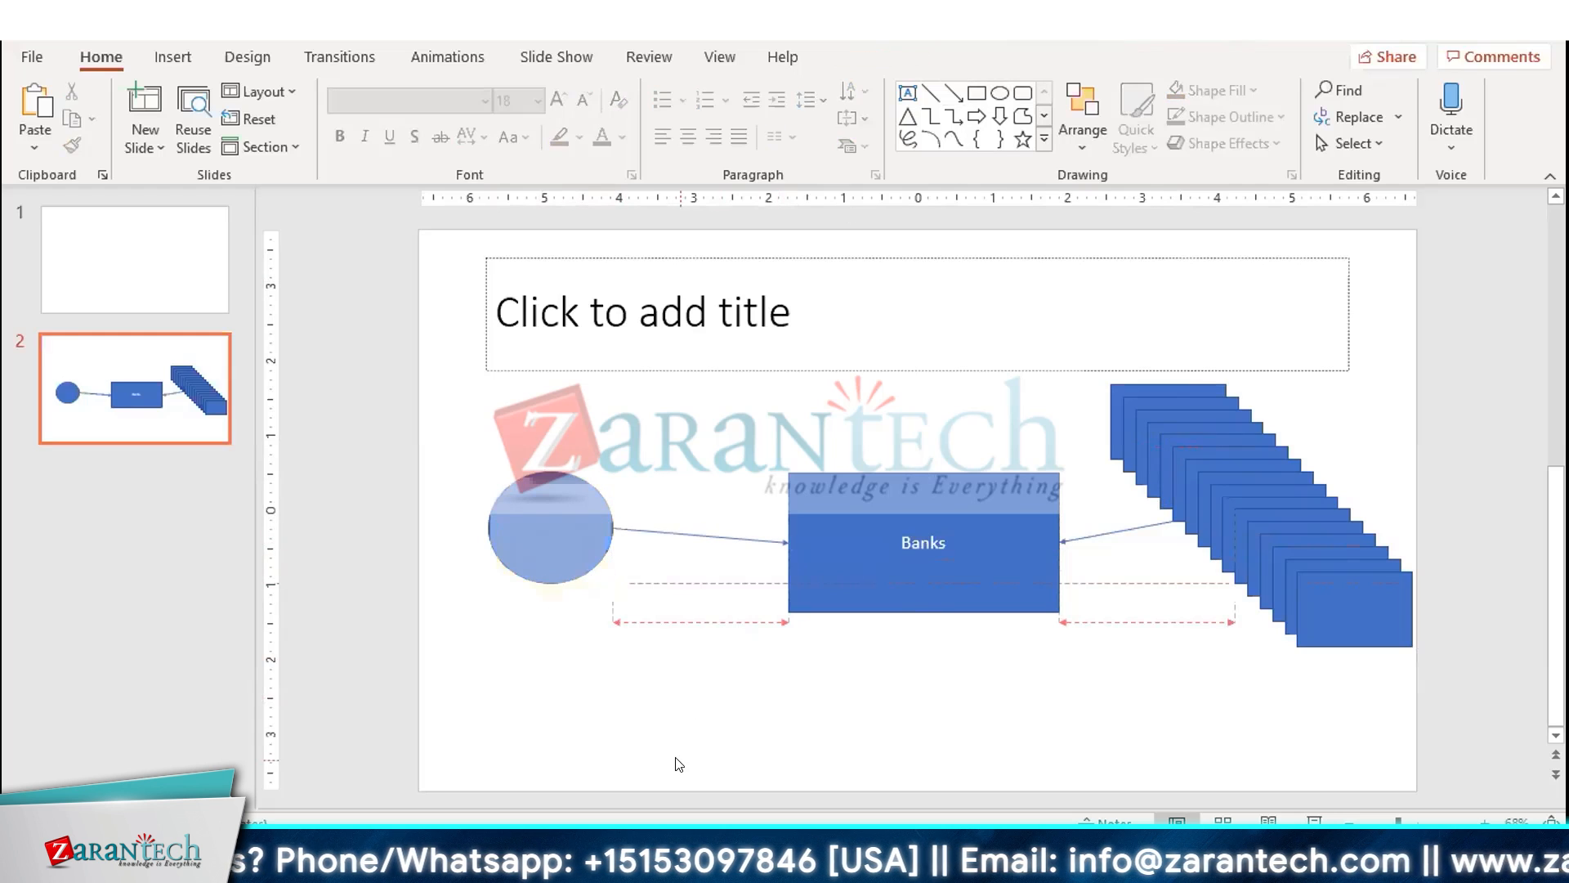